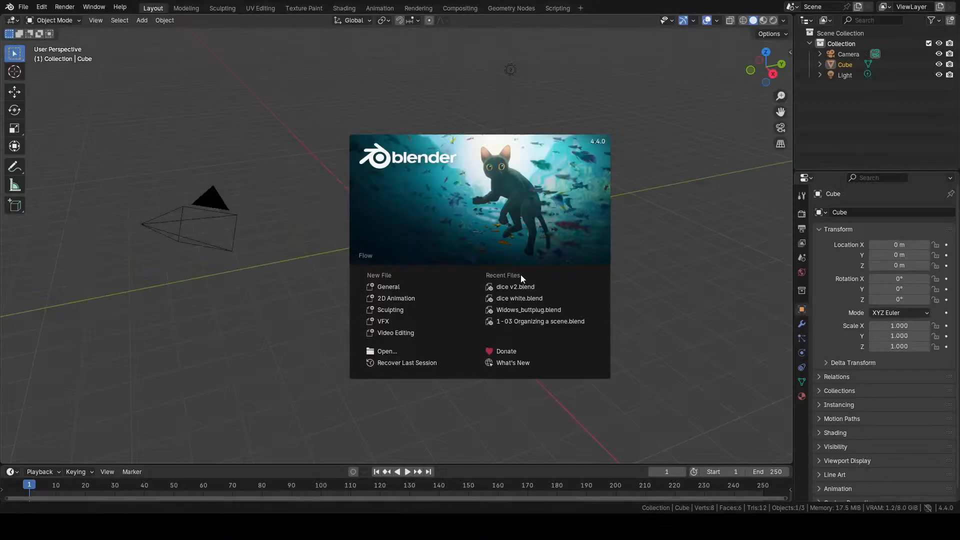
- Dismiss the splash screen and add a Bevel modifier to the default cube
{"action": "left_click", "coordinate": [446, 254]}
{"action": "left_click", "coordinate": [385, 235]}
{"action": "scroll", "coordinate": [388, 240], "scroll_direction": "up", "scroll_amount": 5}
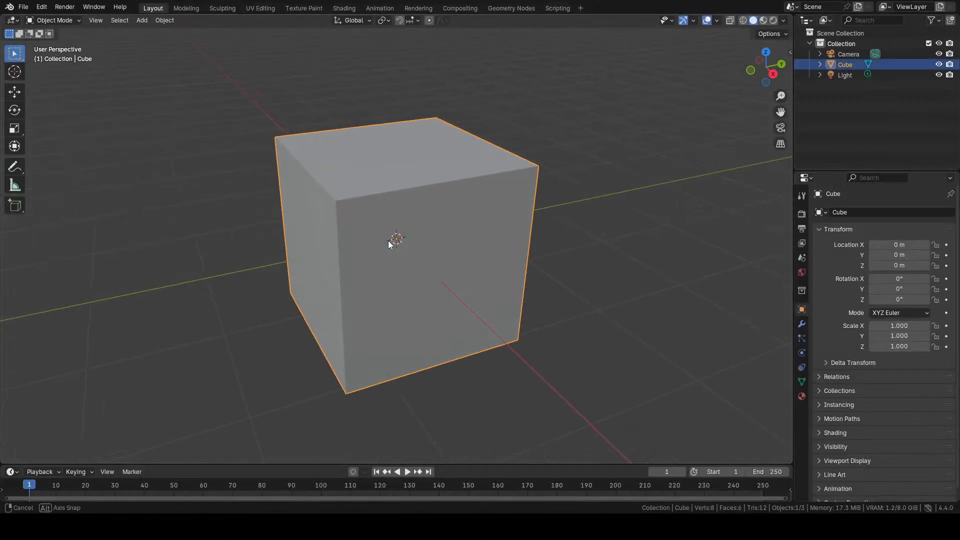
{"action": "left_click", "coordinate": [801, 324]}
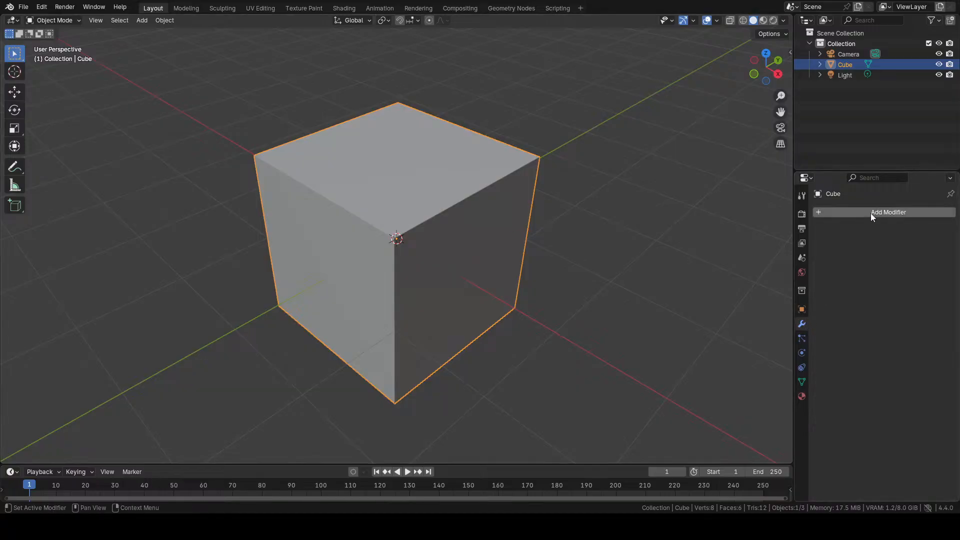
{"action": "left_click", "coordinate": [871, 213]}
{"action": "mouse_move", "coordinate": [848, 243]}
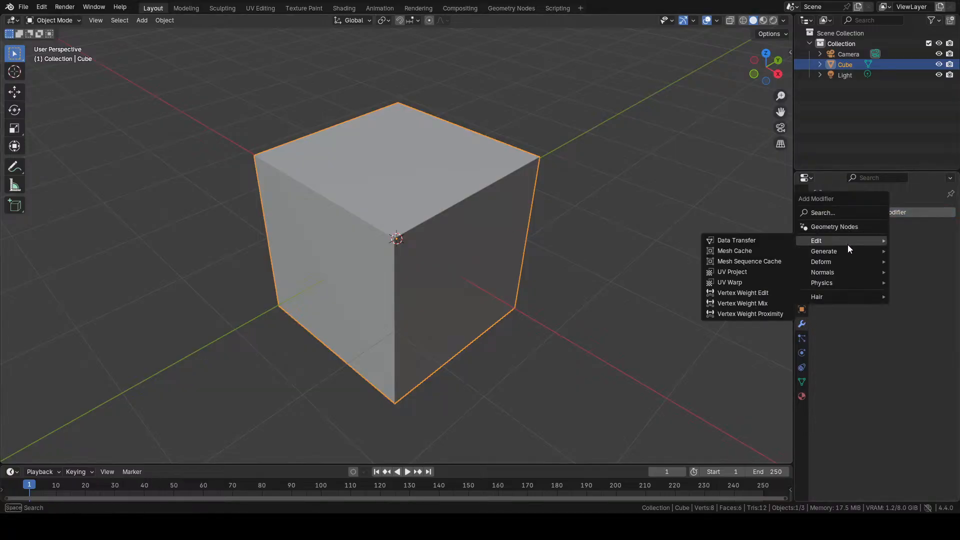
{"action": "left_click", "coordinate": [823, 213]}
{"action": "left_click", "coordinate": [764, 246]}
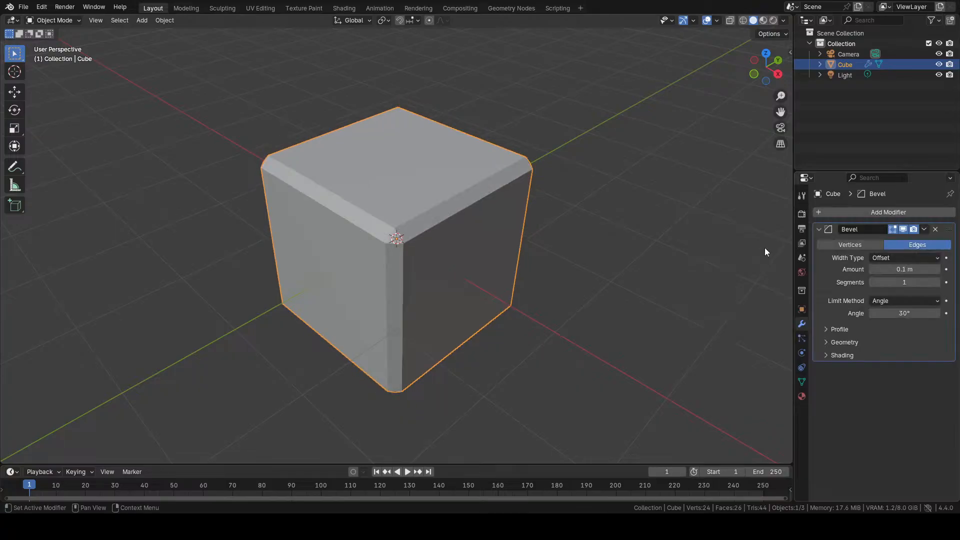
- Set the Bevel modifier's amount to 0.2 m and its segments to 4
{"action": "left_click", "coordinate": [922, 269]}
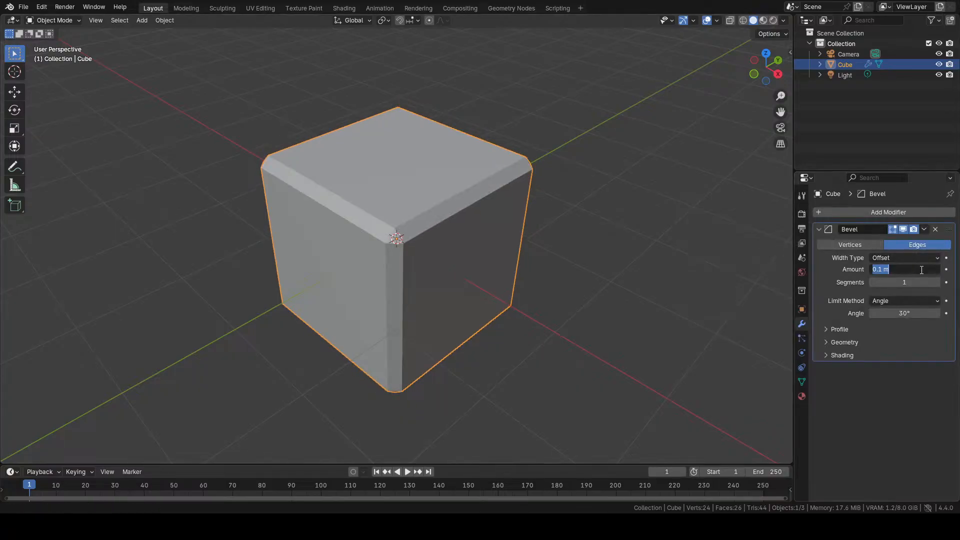
{"action": "type", "text": "0.2"}
{"action": "key", "text": "Return"}
{"action": "left_click", "coordinate": [919, 281]}
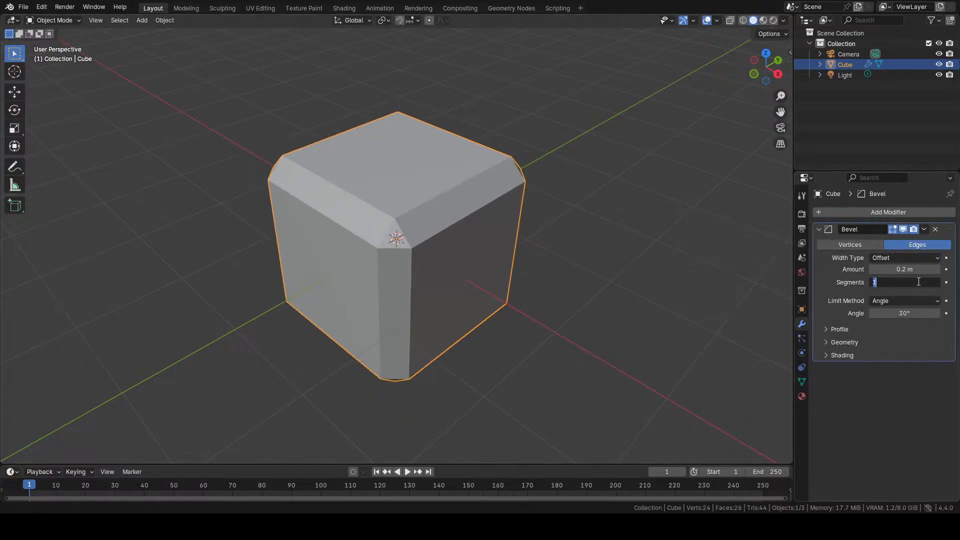
{"action": "type", "text": "4"}
{"action": "key", "text": "Return"}
{"action": "scroll", "coordinate": [495, 193], "scroll_direction": "up", "scroll_amount": 4}
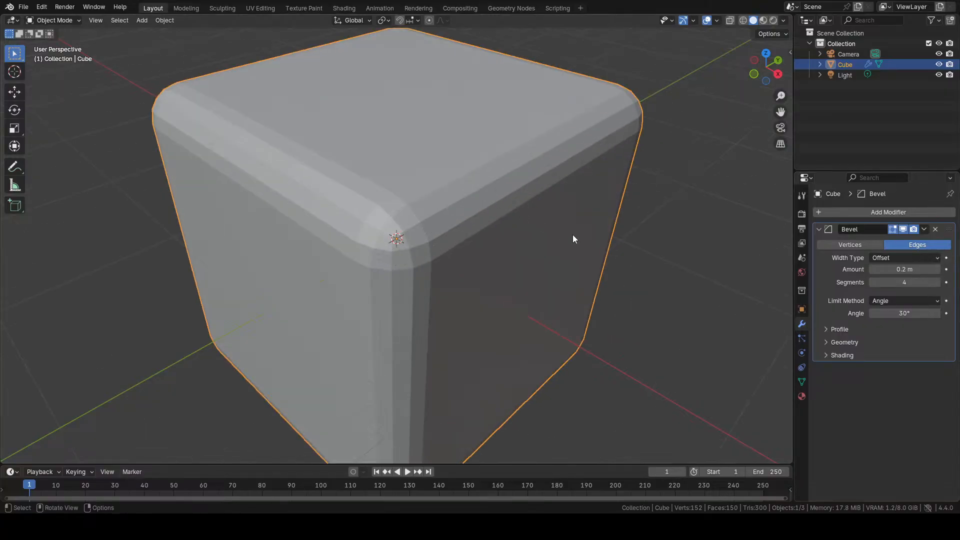
- Subdivide all of the cube's faces in Edit Mode with 4 cuts
{"action": "middle_click_drag", "start_coordinate": [575, 240], "coordinate": [424, 274]}
{"action": "key", "text": "Tab"}
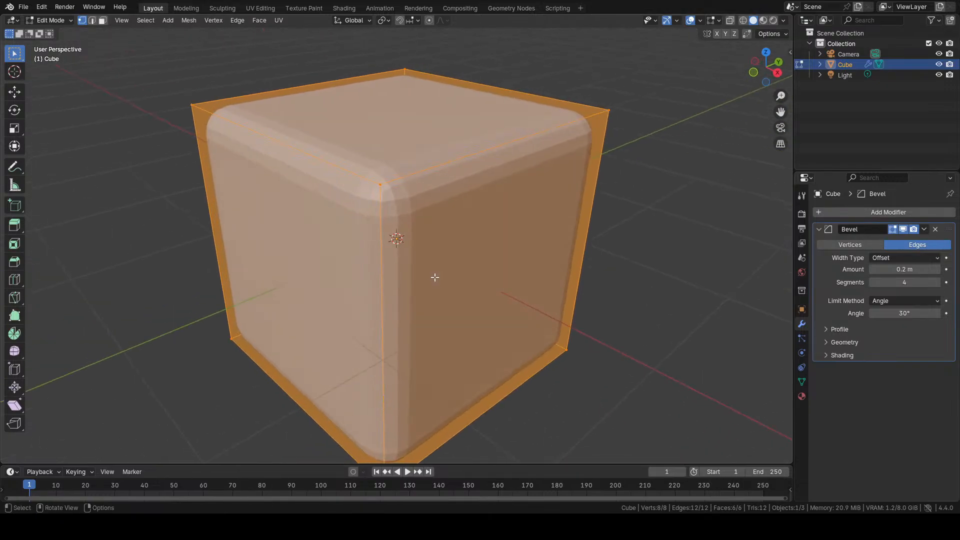
{"action": "right_click", "coordinate": [422, 271]}
{"action": "left_click", "coordinate": [422, 271]}
{"action": "left_click", "coordinate": [64, 458]}
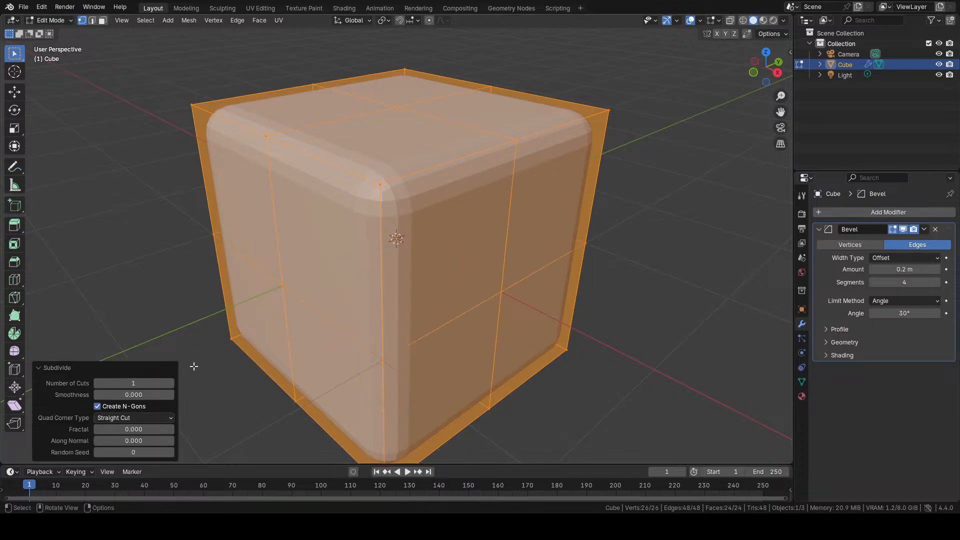
{"action": "left_click", "coordinate": [168, 384]}
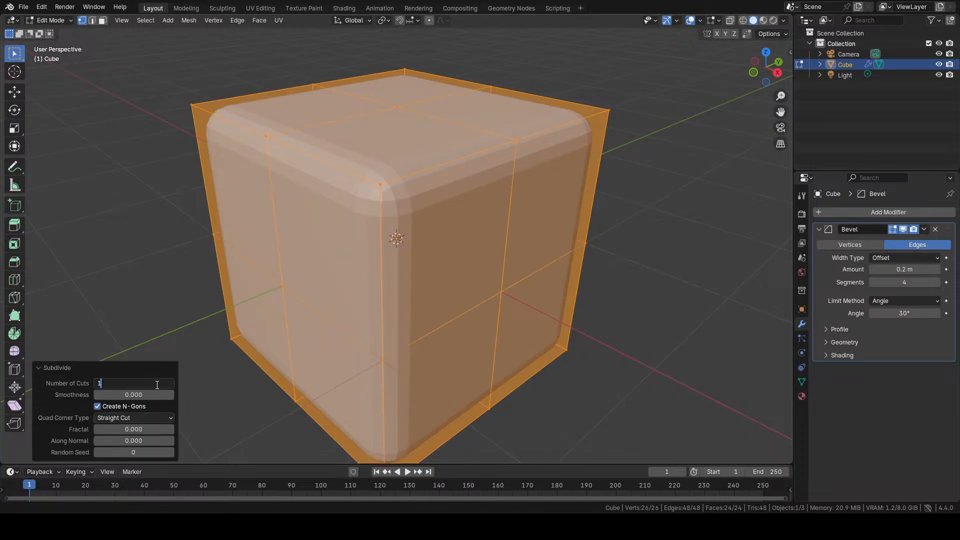
{"action": "key", "text": "Return"}
{"action": "left_click", "coordinate": [171, 383]}
{"action": "left_click", "coordinate": [171, 383]}
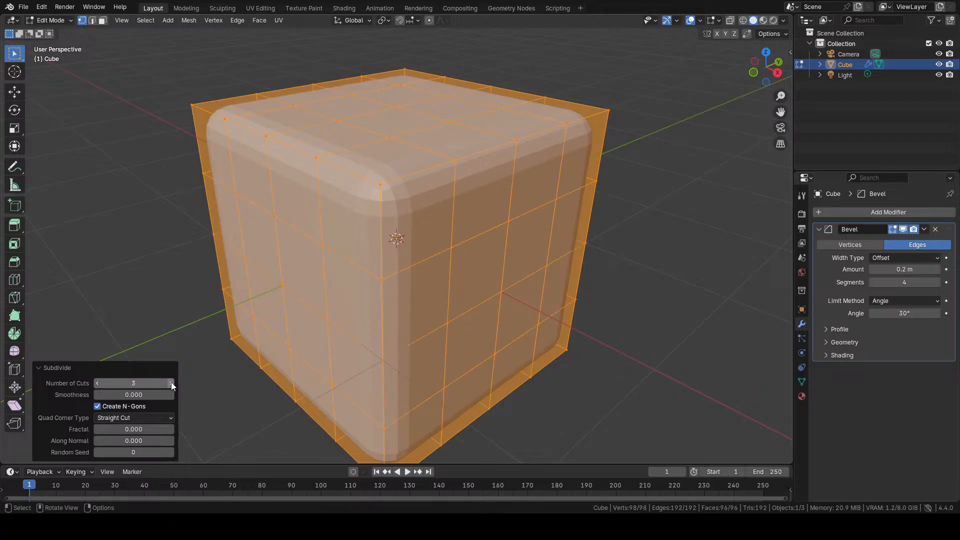
{"action": "left_click", "coordinate": [171, 384]}
- In face selection, select five faces on the cube's front side in the dice pattern for five
{"action": "middle_click_drag", "start_coordinate": [614, 361], "coordinate": [574, 270]}
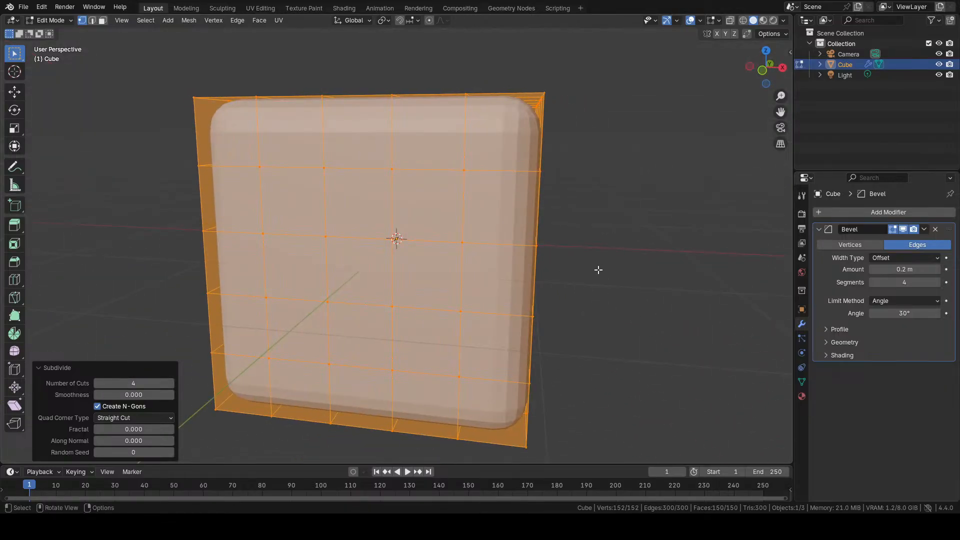
{"action": "middle_click_drag", "start_coordinate": [588, 242], "coordinate": [598, 243]}
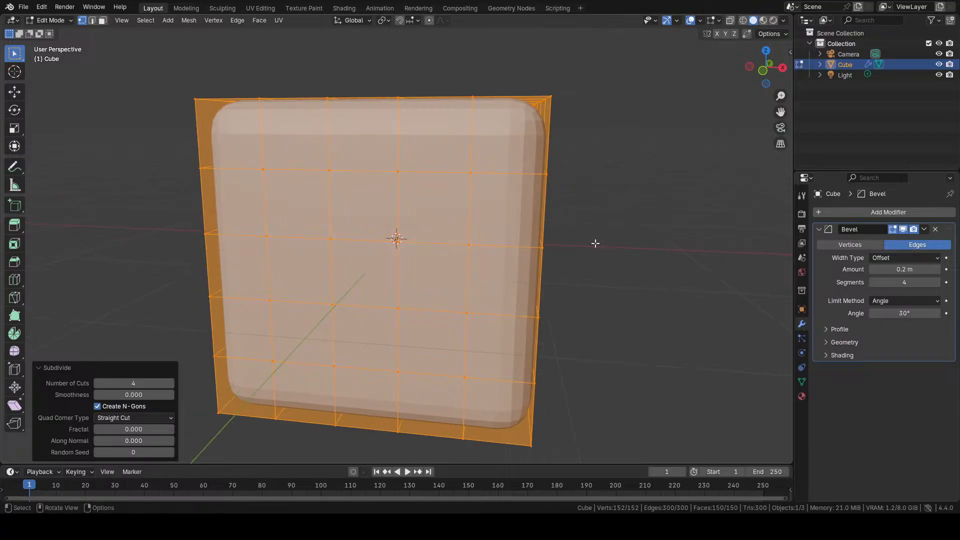
{"action": "key", "text": "3"}
{"action": "left_click", "coordinate": [309, 206]}
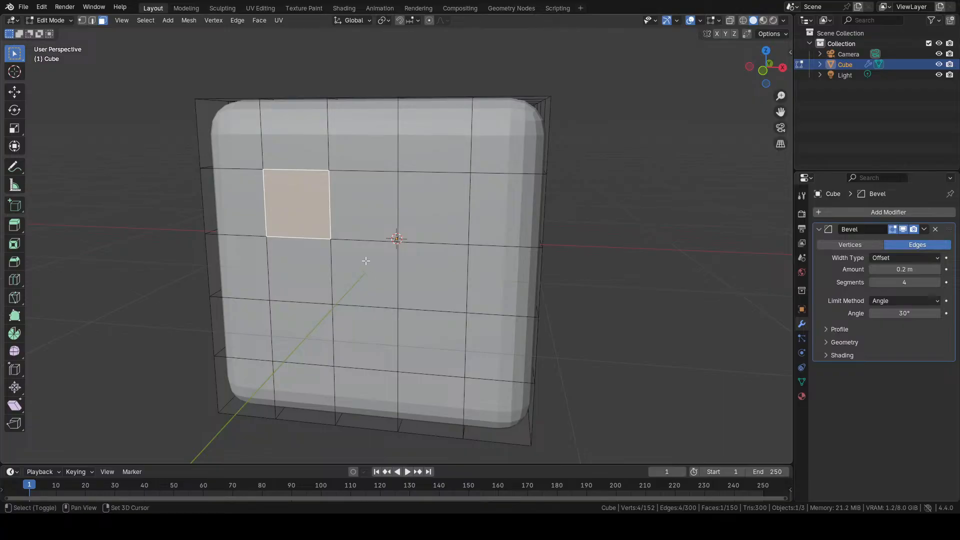
{"action": "left_click", "coordinate": [381, 274], "text": "shift"}
{"action": "left_click", "coordinate": [438, 342], "text": "shift"}
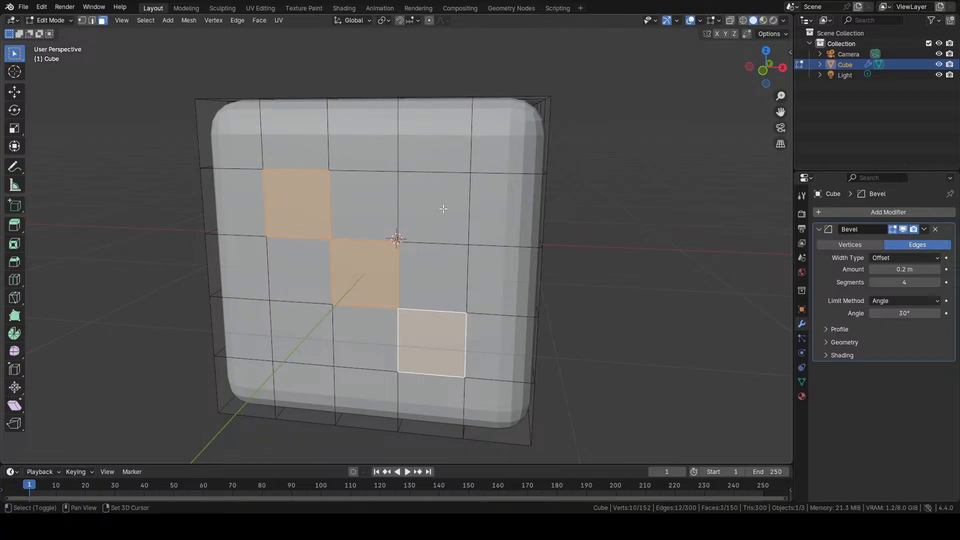
{"action": "left_click", "coordinate": [444, 208], "text": "shift"}
{"action": "left_click", "coordinate": [320, 315], "text": "shift"}
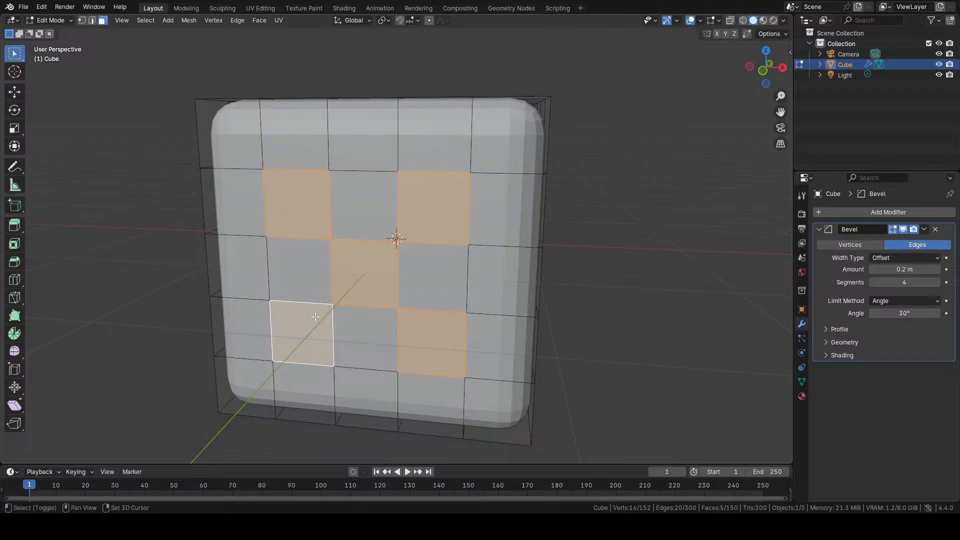
- Add three diagonal faces on the cube's right side to the selection as the three pattern
{"action": "left_click", "coordinate": [783, 67]}
{"action": "left_click", "coordinate": [358, 193], "text": "shift"}
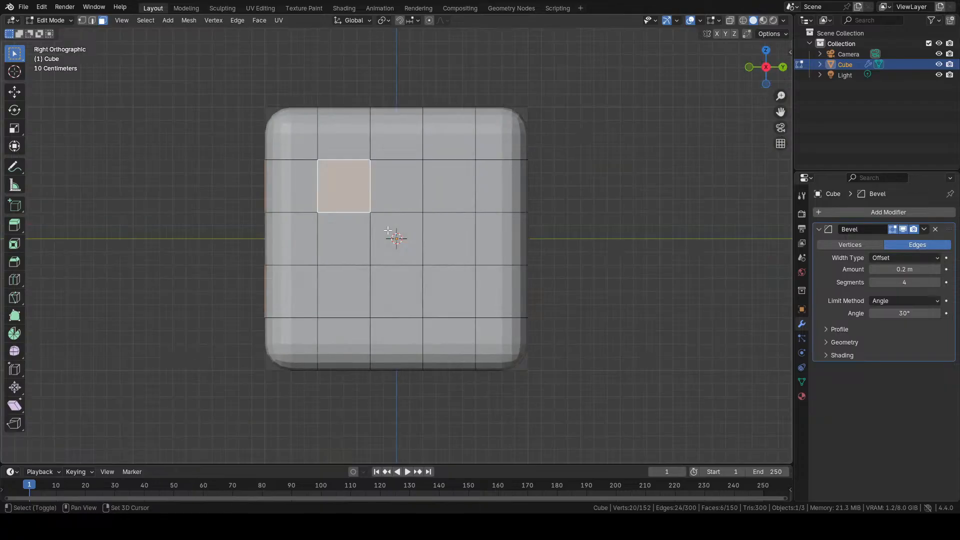
{"action": "left_click", "coordinate": [388, 232], "text": "shift"}
{"action": "left_click", "coordinate": [441, 273], "text": "shift"}
- Add four faces on the cube's back side to the selection in the dice pattern for four
{"action": "left_click", "coordinate": [783, 68]}
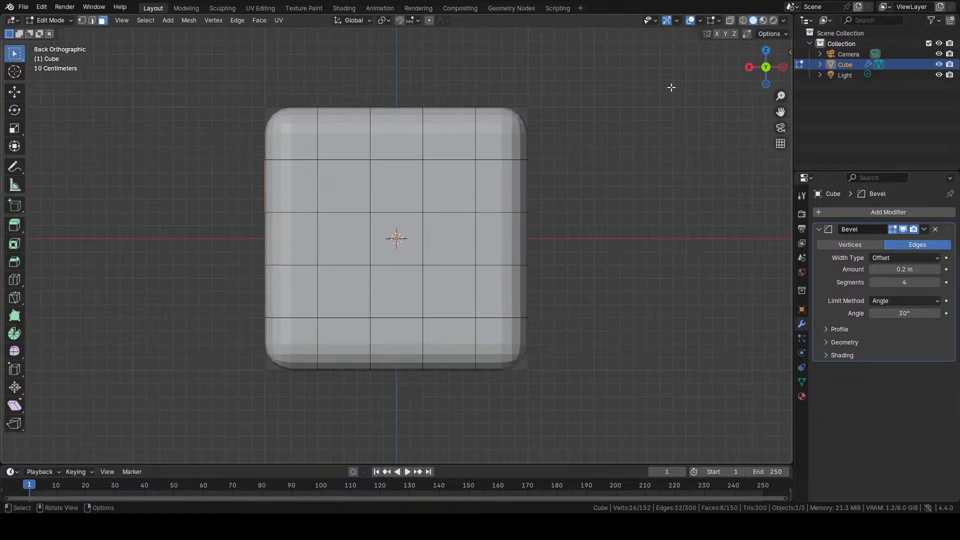
{"action": "left_click", "coordinate": [352, 196], "text": "shift"}
{"action": "left_click", "coordinate": [356, 281], "text": "shift"}
{"action": "left_click", "coordinate": [448, 292], "text": "shift"}
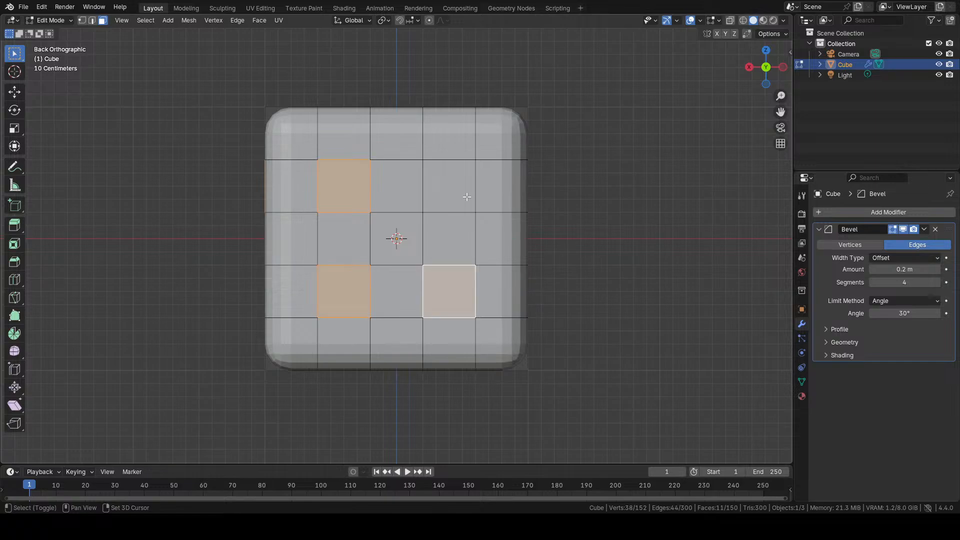
{"action": "left_click", "coordinate": [464, 196], "text": "shift"}
- Add two diagonally opposite faces on the cube's left side and the centre face of its top to the selection
{"action": "left_click", "coordinate": [783, 71]}
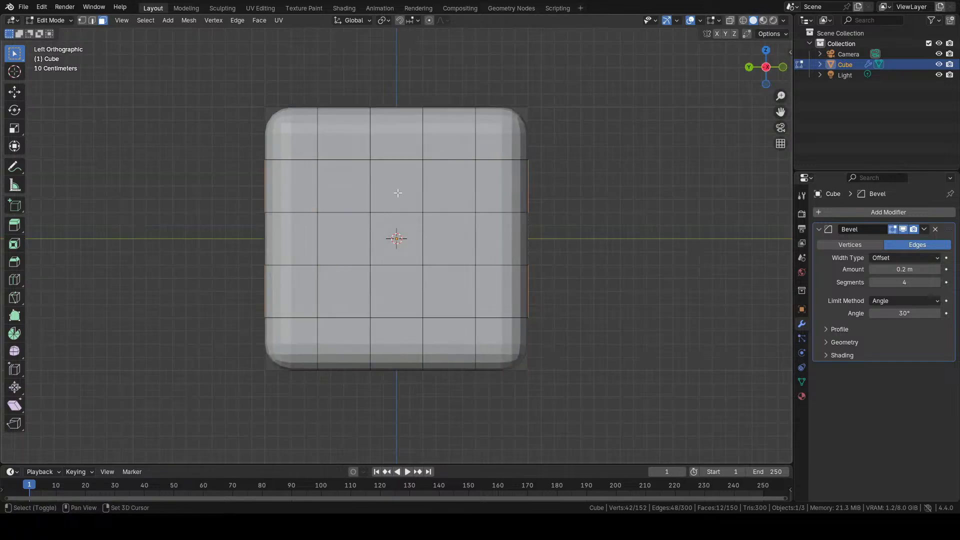
{"action": "left_click", "coordinate": [347, 185], "text": "shift"}
{"action": "left_click", "coordinate": [456, 293], "text": "shift"}
{"action": "mouse_move", "coordinate": [613, 268]}
{"action": "middle_mouse_down"}
{"action": "mouse_move", "coordinate": [433, 262]}
{"action": "mouse_move", "coordinate": [438, 236]}
{"action": "mouse_move", "coordinate": [538, 223]}
{"action": "mouse_move", "coordinate": [464, 220]}
{"action": "mouse_move", "coordinate": [394, 196]}
{"action": "middle_mouse_up"}
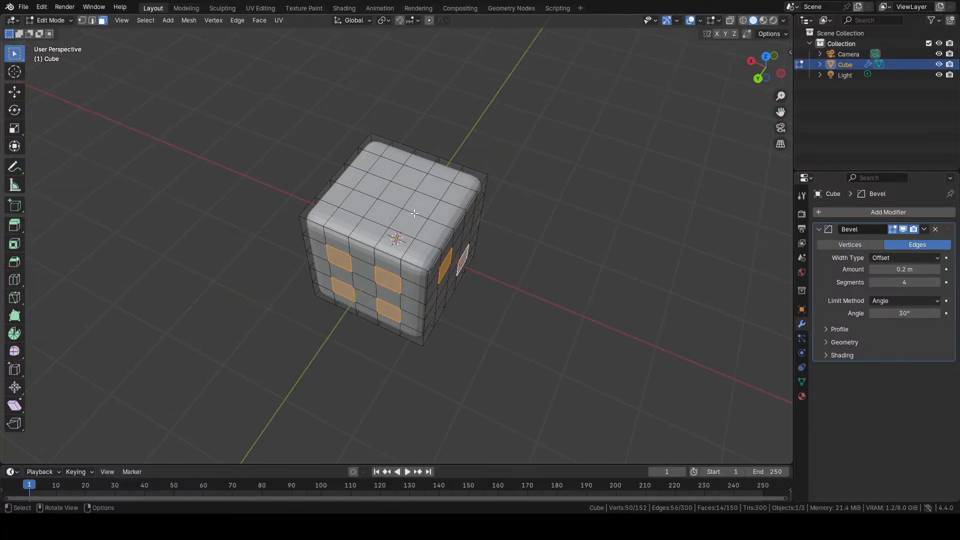
{"action": "left_click", "coordinate": [394, 196], "text": "shift"}
- Add six faces on the cube's underside to the selection, in two parallel rows of three
{"action": "middle_click_drag", "start_coordinate": [544, 319], "coordinate": [628, 178]}
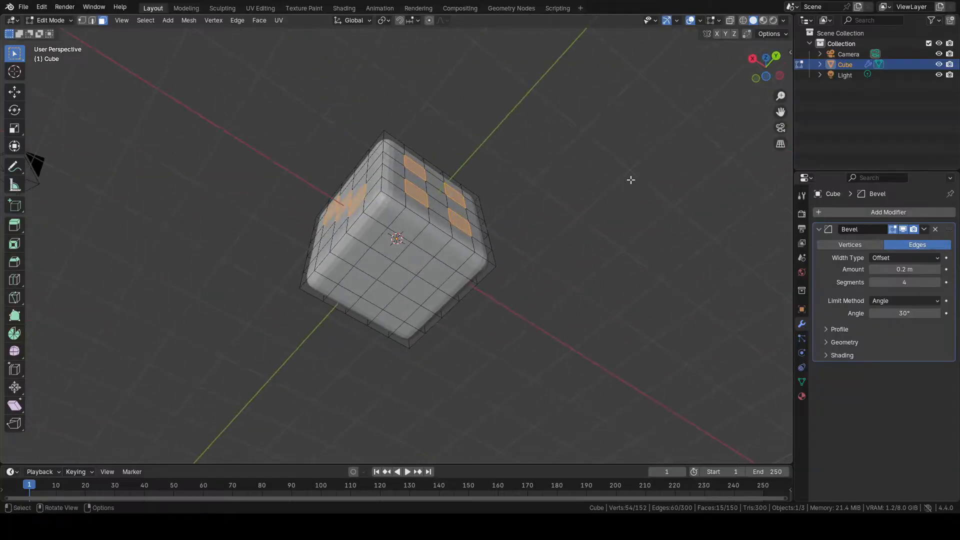
{"action": "left_click", "coordinate": [359, 277], "text": "shift"}
{"action": "left_click", "coordinate": [376, 261], "text": "shift"}
{"action": "left_click", "coordinate": [392, 245], "text": "shift"}
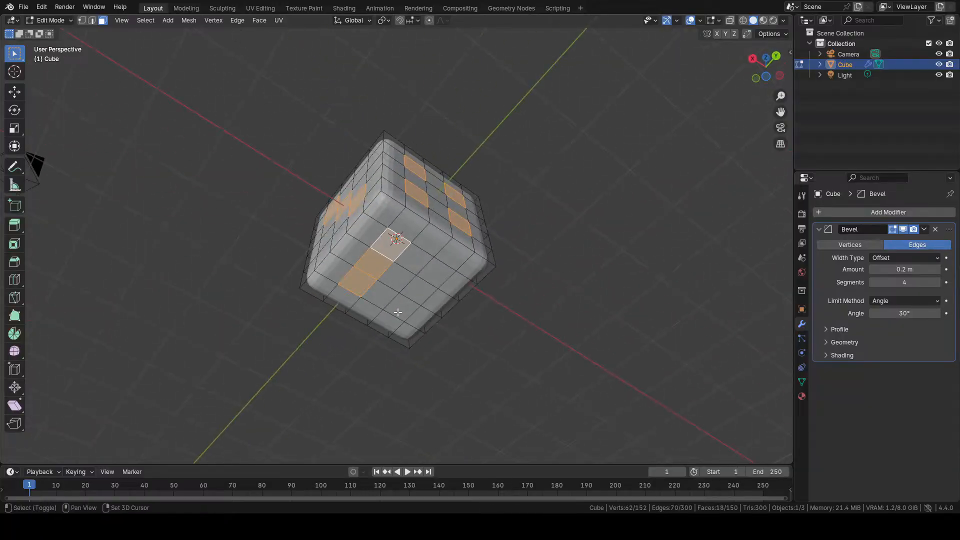
{"action": "left_click", "coordinate": [401, 309], "text": "shift"}
{"action": "left_click", "coordinate": [420, 290], "text": "shift"}
{"action": "left_click", "coordinate": [440, 272], "text": "shift"}
- Inspect the selected dice patterns around the cube and clear the selection
{"action": "middle_click_drag", "start_coordinate": [440, 272], "coordinate": [697, 150]}
{"action": "middle_click_drag", "start_coordinate": [280, 204], "coordinate": [348, 201]}
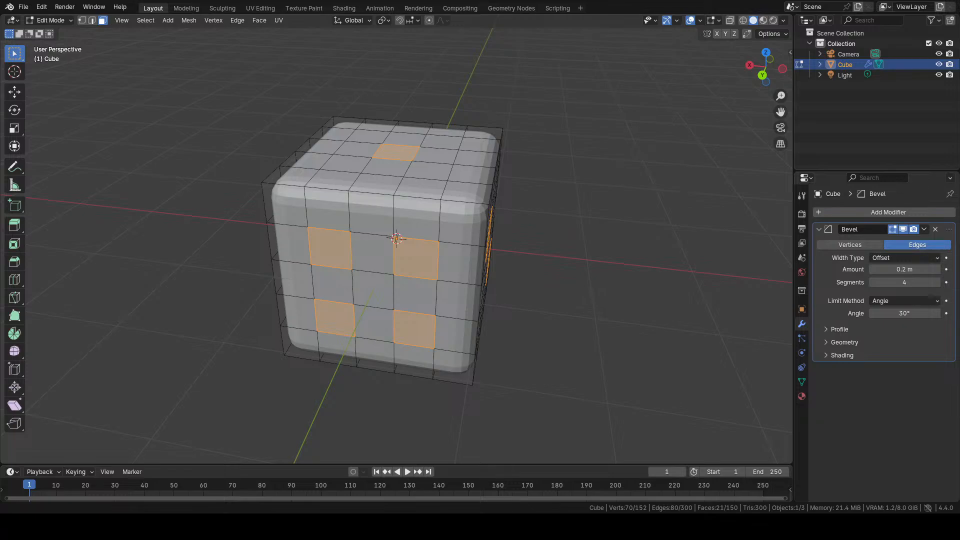
{"action": "middle_click_drag", "start_coordinate": [332, 267], "coordinate": [378, 243]}
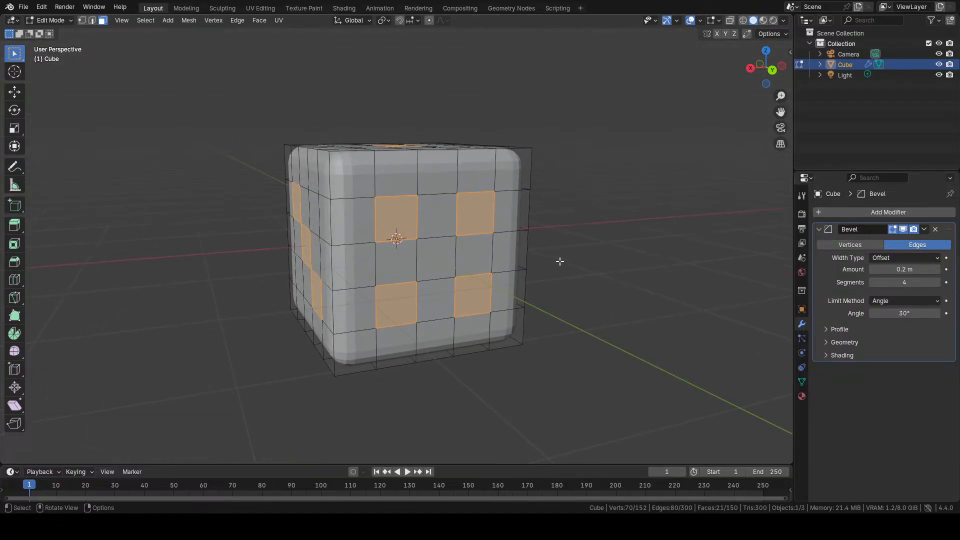
{"action": "left_click", "coordinate": [614, 258]}
- Apply the Bevel modifier in Object Mode and return to Edit Mode to inspect the mesh
{"action": "key", "text": "Tab"}
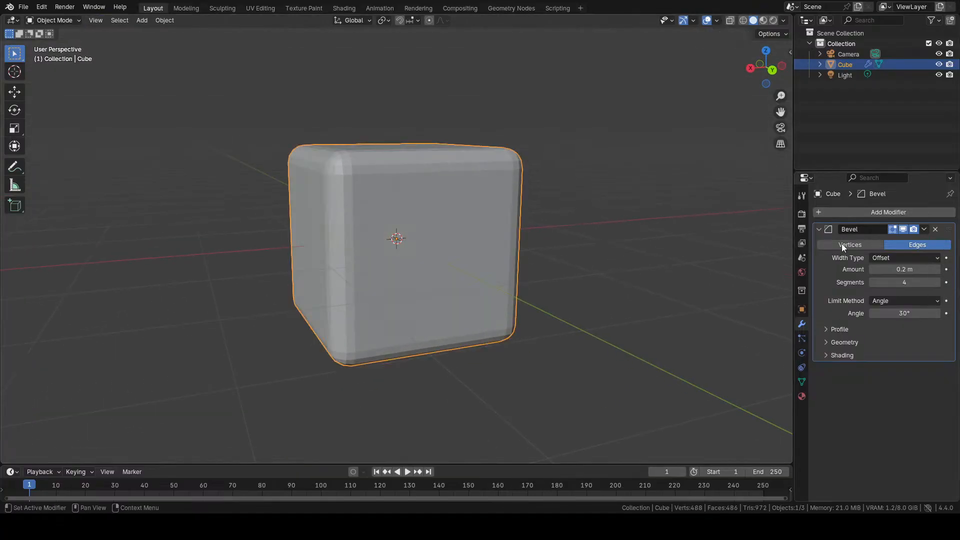
{"action": "left_click", "coordinate": [925, 232]}
{"action": "left_click", "coordinate": [904, 243]}
{"action": "middle_click_drag", "start_coordinate": [635, 221], "coordinate": [577, 244]}
{"action": "key", "text": "Tab"}
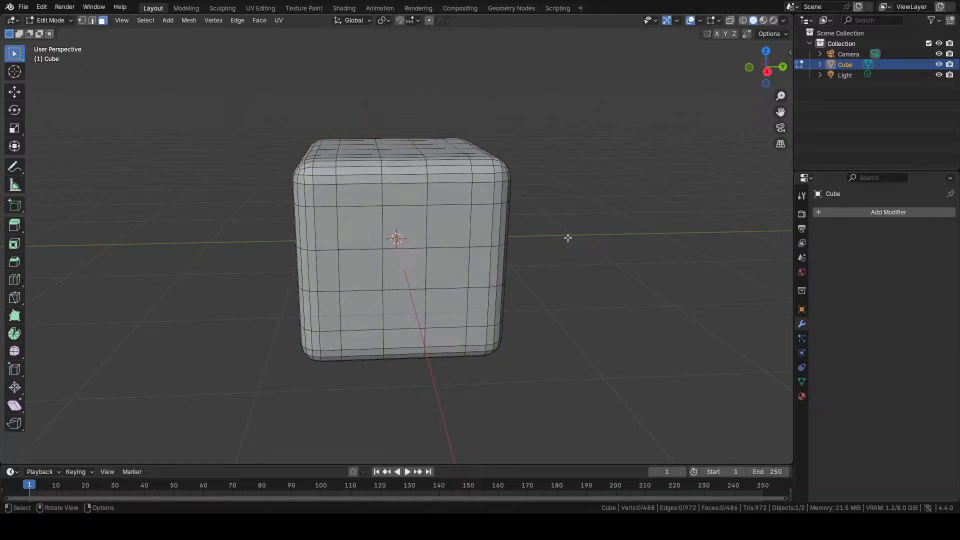
{"action": "key", "text": "Tab"}
{"action": "key", "text": "Tab"}
{"action": "mouse_move", "coordinate": [533, 234]}
{"action": "middle_mouse_down"}
{"action": "mouse_move", "coordinate": [530, 275]}
{"action": "mouse_move", "coordinate": [656, 251]}
{"action": "mouse_move", "coordinate": [645, 238]}
{"action": "mouse_move", "coordinate": [530, 250]}
{"action": "middle_mouse_up"}
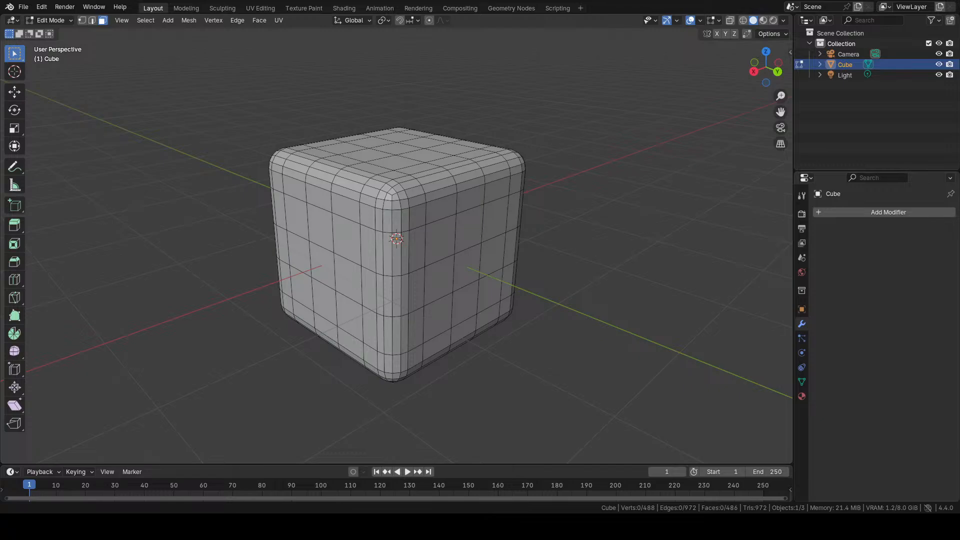
- Add a Subdivision Surface modifier to the beveled cube
{"action": "left_click", "coordinate": [872, 211]}
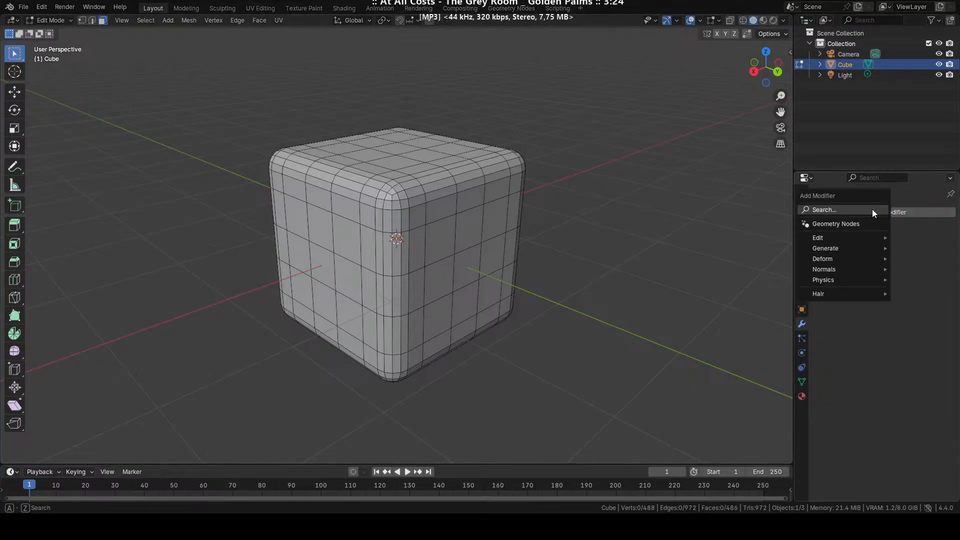
{"action": "left_click", "coordinate": [853, 211]}
{"action": "type", "text": "subd"}
{"action": "key", "text": "Down"}
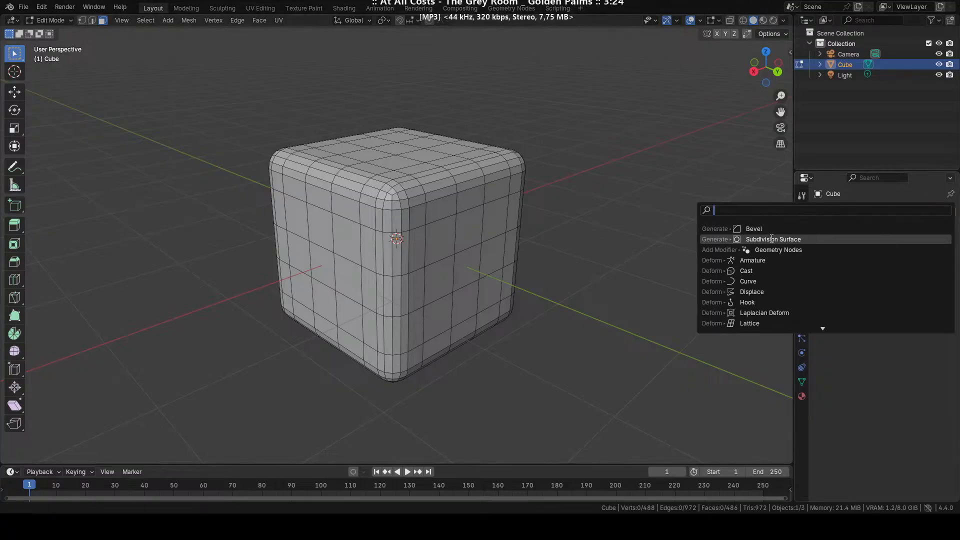
{"action": "key", "text": "Return"}
- Try viewport and render subdivision levels of 3, and remove the Subdivision modifier
{"action": "scroll", "coordinate": [428, 189], "scroll_direction": "up", "scroll_amount": 4}
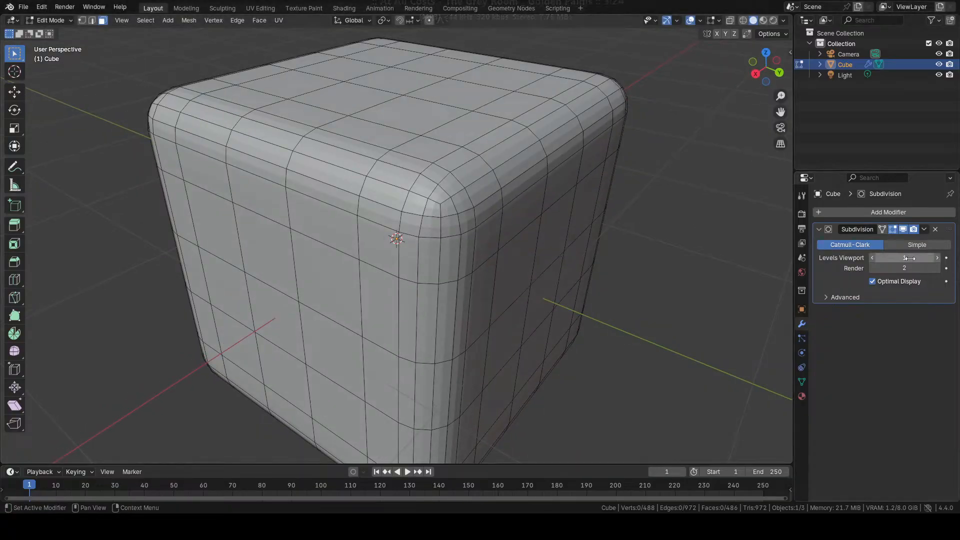
{"action": "left_click", "coordinate": [937, 258]}
{"action": "left_click", "coordinate": [937, 258]}
{"action": "left_click", "coordinate": [938, 269]}
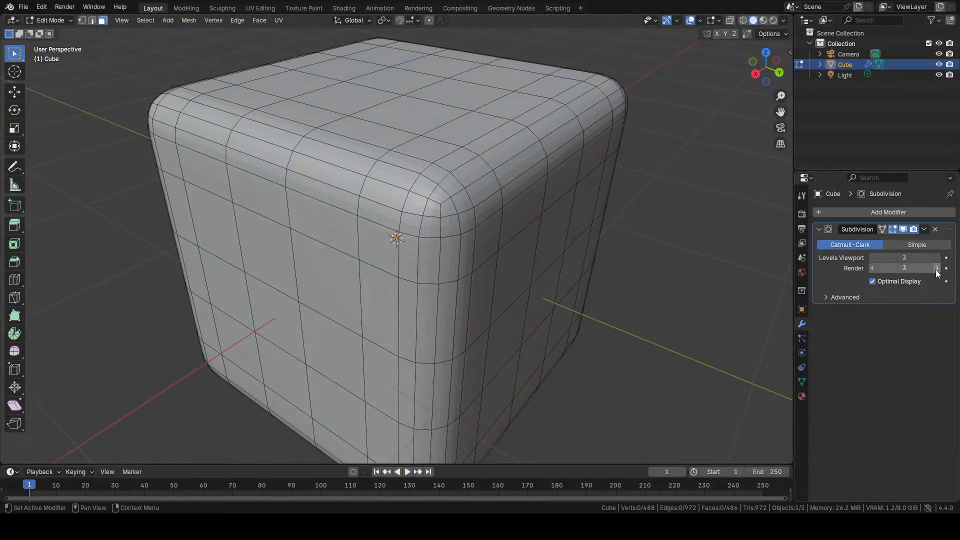
{"action": "middle_click_drag", "start_coordinate": [704, 285], "coordinate": [539, 273]}
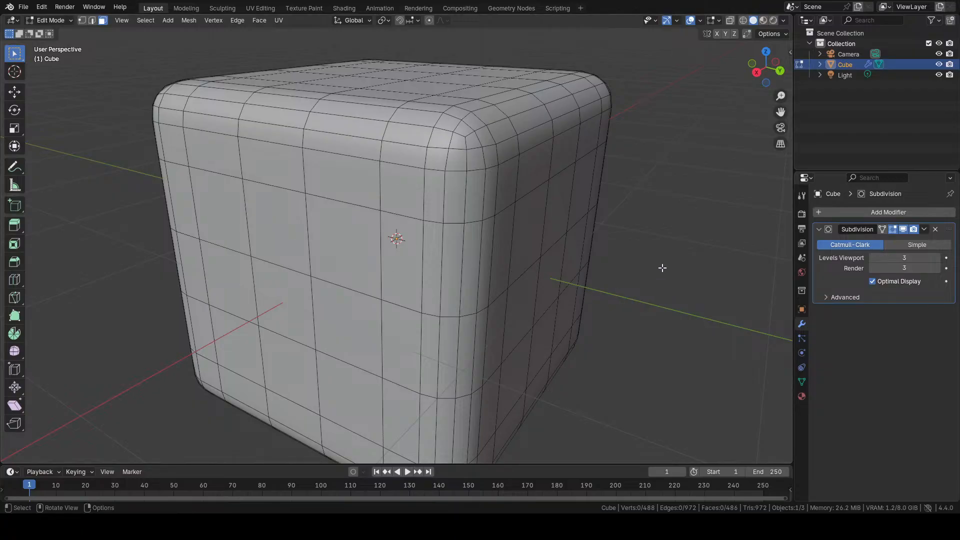
{"action": "left_click", "coordinate": [935, 229]}
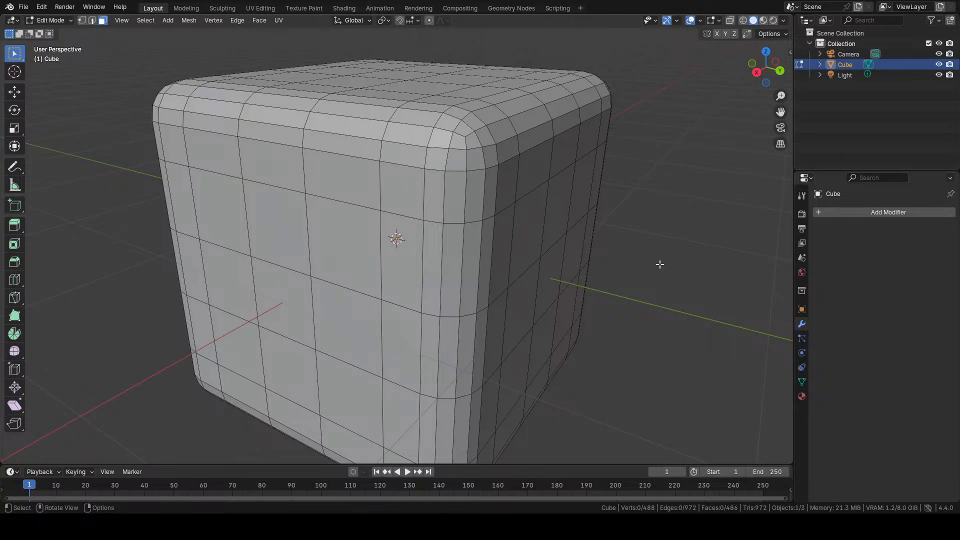
- Add a Subdivision Surface modifier to the cube in Object Mode with viewport and render levels of 3
{"action": "key", "text": "Tab"}
{"action": "left_click", "coordinate": [935, 214]}
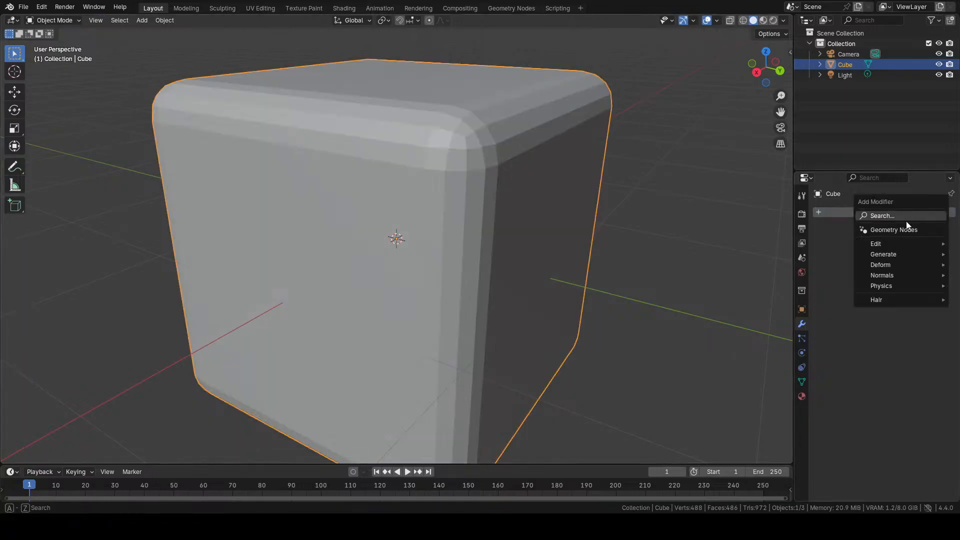
{"action": "left_click", "coordinate": [902, 217]}
{"action": "left_click", "coordinate": [780, 235]}
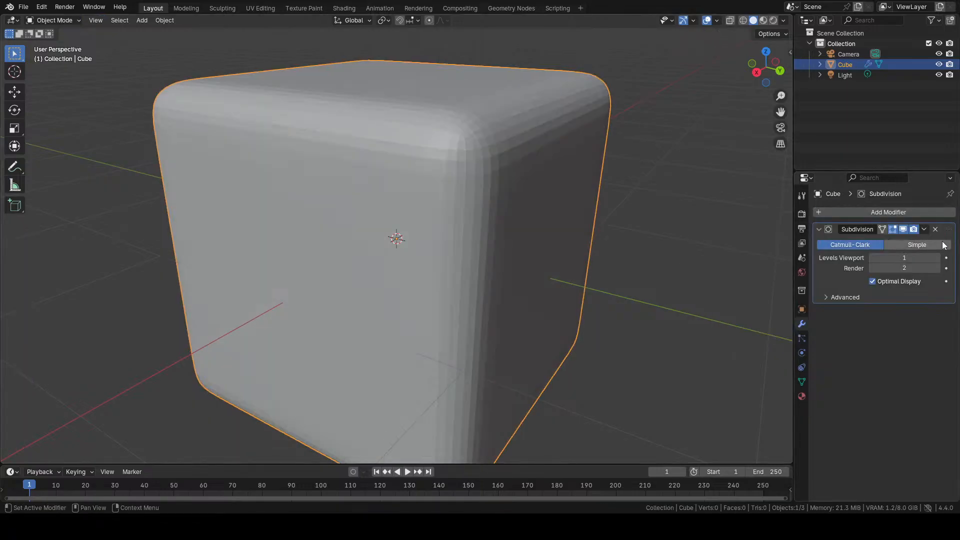
{"action": "left_click", "coordinate": [937, 258]}
{"action": "left_click", "coordinate": [937, 258]}
{"action": "left_click", "coordinate": [937, 268]}
{"action": "left_click", "coordinate": [665, 241]}
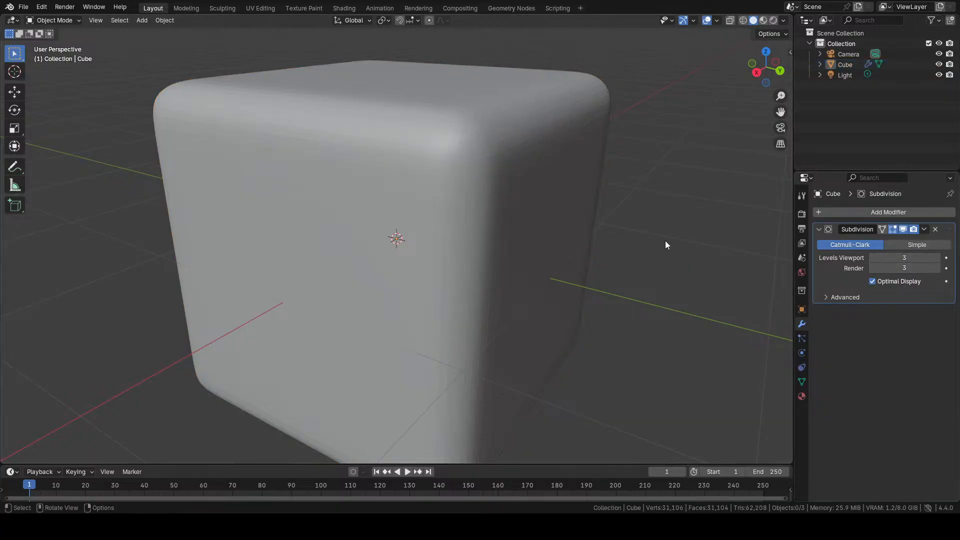
- Shade the cube smooth, deselect it, and return to Edit Mode
{"action": "left_click", "coordinate": [455, 176]}
{"action": "right_click", "coordinate": [455, 176]}
{"action": "left_click", "coordinate": [456, 176]}
{"action": "left_click", "coordinate": [722, 229]}
{"action": "key", "text": "Tab"}
- Select three diagonal faces on one side of the cube for the three-pip pattern
{"action": "scroll", "coordinate": [720, 224], "scroll_direction": "down", "scroll_amount": 1}
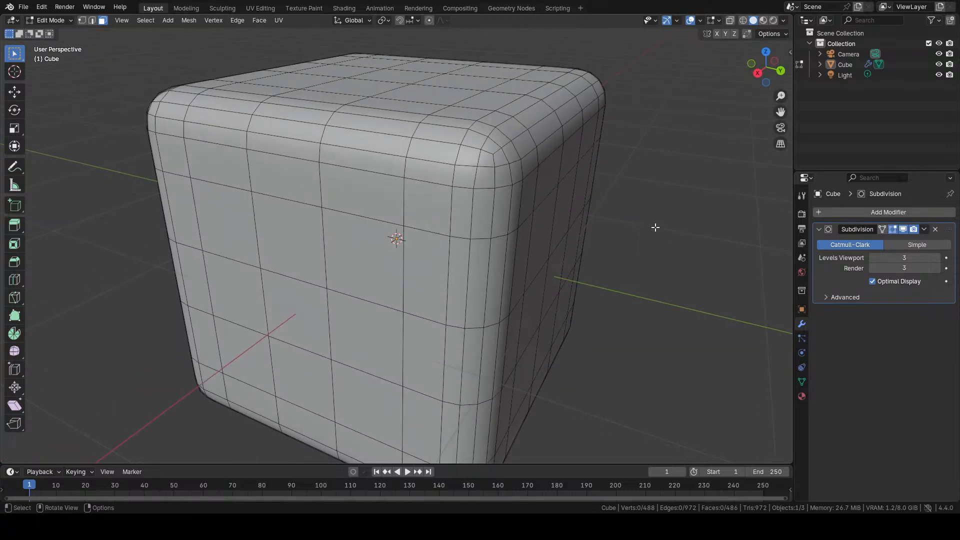
{"action": "scroll", "coordinate": [609, 236], "scroll_direction": "down", "scroll_amount": 1}
{"action": "scroll", "coordinate": [317, 220], "scroll_direction": "up", "scroll_amount": 2}
{"action": "scroll", "coordinate": [366, 245], "scroll_direction": "up", "scroll_amount": 1}
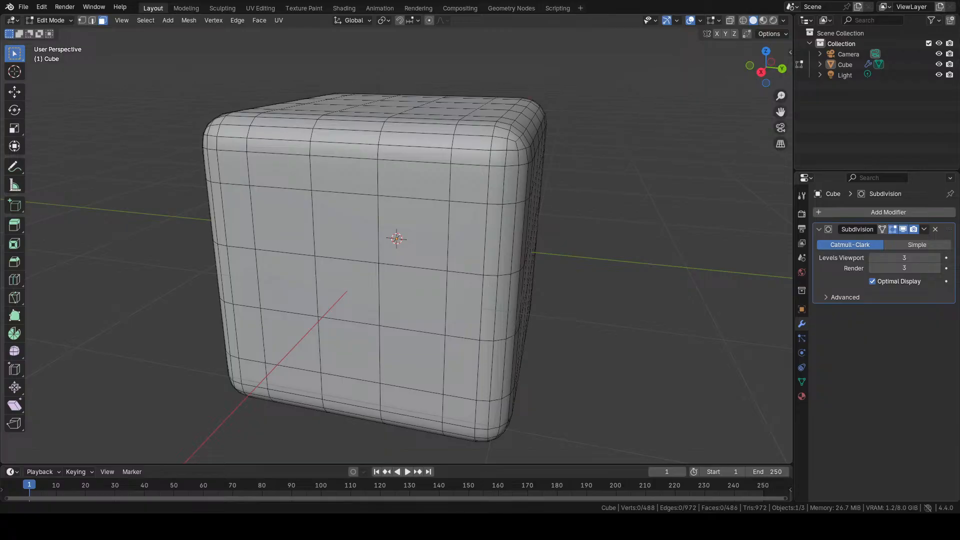
{"action": "scroll", "coordinate": [125, 245], "scroll_direction": "down", "scroll_amount": 2}
{"action": "middle_click_drag", "start_coordinate": [318, 300], "coordinate": [363, 243]}
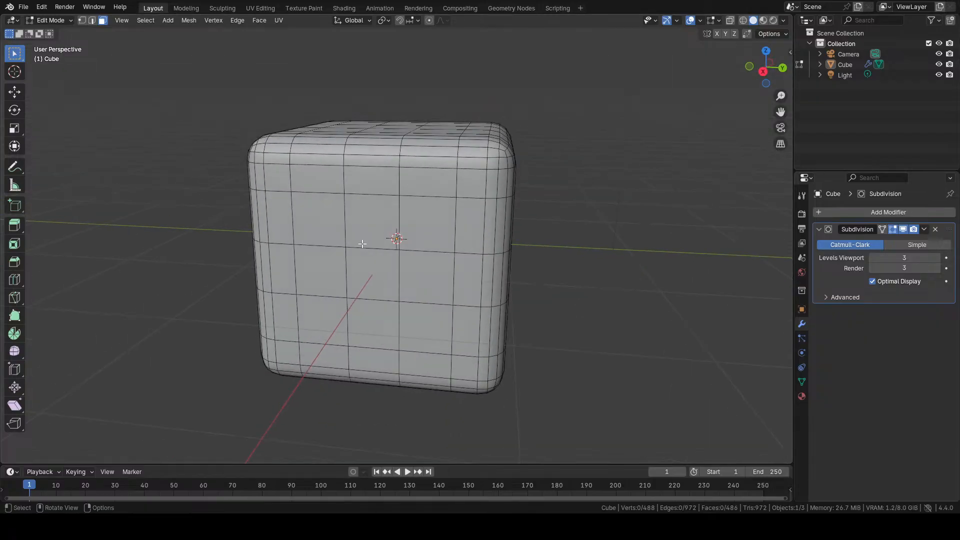
{"action": "left_click", "coordinate": [318, 220]}
{"action": "left_click", "coordinate": [367, 264], "text": "shift"}
{"action": "left_click", "coordinate": [422, 320], "text": "shift"}
- Add two columns of three faces on the adjacent side to the selection for the six-pip pattern
{"action": "middle_click_drag", "start_coordinate": [421, 320], "coordinate": [440, 300]}
{"action": "left_click", "coordinate": [336, 204], "text": "shift"}
{"action": "left_click", "coordinate": [335, 259], "text": "shift"}
{"action": "left_click", "coordinate": [336, 311], "text": "shift"}
{"action": "left_click", "coordinate": [463, 304], "text": "shift"}
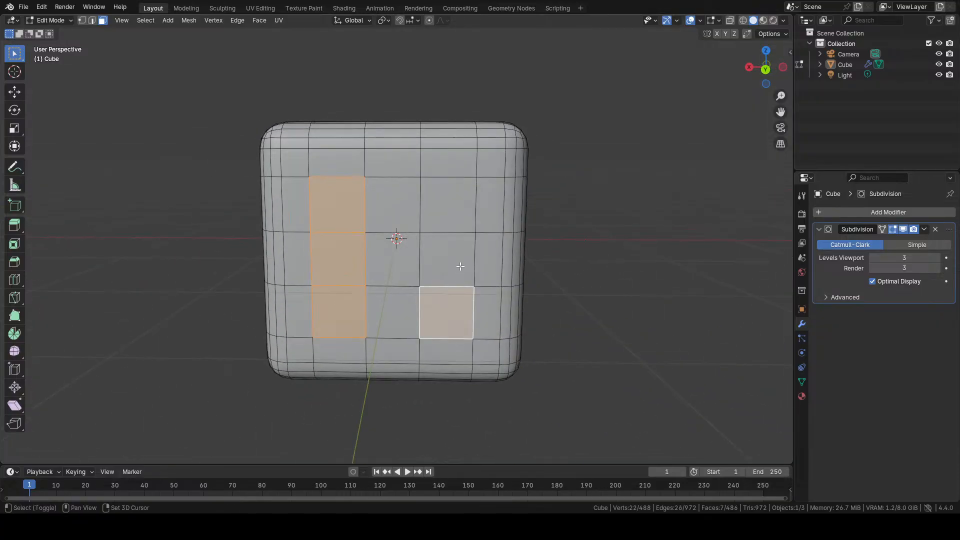
{"action": "left_click", "coordinate": [459, 263], "text": "shift"}
{"action": "left_click", "coordinate": [450, 205], "text": "shift"}
- Add the center face and four surrounding corner faces on the next side for the five-pip pattern
{"action": "middle_click_drag", "start_coordinate": [450, 205], "coordinate": [333, 201]}
{"action": "left_click", "coordinate": [331, 200], "text": "shift"}
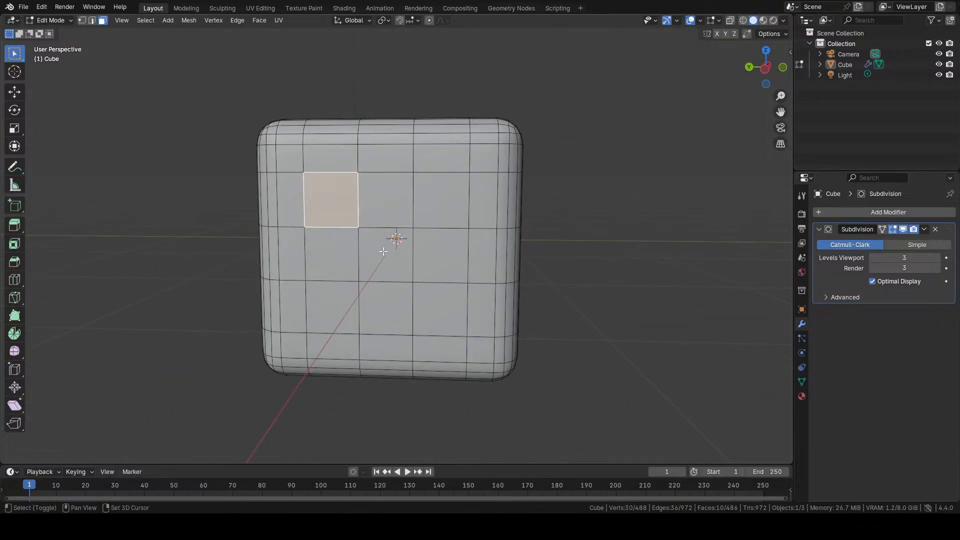
{"action": "left_click", "coordinate": [383, 251], "text": "shift"}
{"action": "left_click", "coordinate": [351, 306], "text": "shift"}
{"action": "left_click", "coordinate": [457, 317], "text": "shift"}
{"action": "left_click", "coordinate": [437, 202], "text": "shift"}
- Add the four corner faces of the inner grid on the remaining side for the four-pip pattern
{"action": "middle_click_drag", "start_coordinate": [437, 202], "coordinate": [500, 238]}
{"action": "left_click", "coordinate": [356, 202], "text": "shift"}
{"action": "left_click", "coordinate": [350, 310], "text": "shift"}
{"action": "left_click", "coordinate": [458, 301], "text": "shift"}
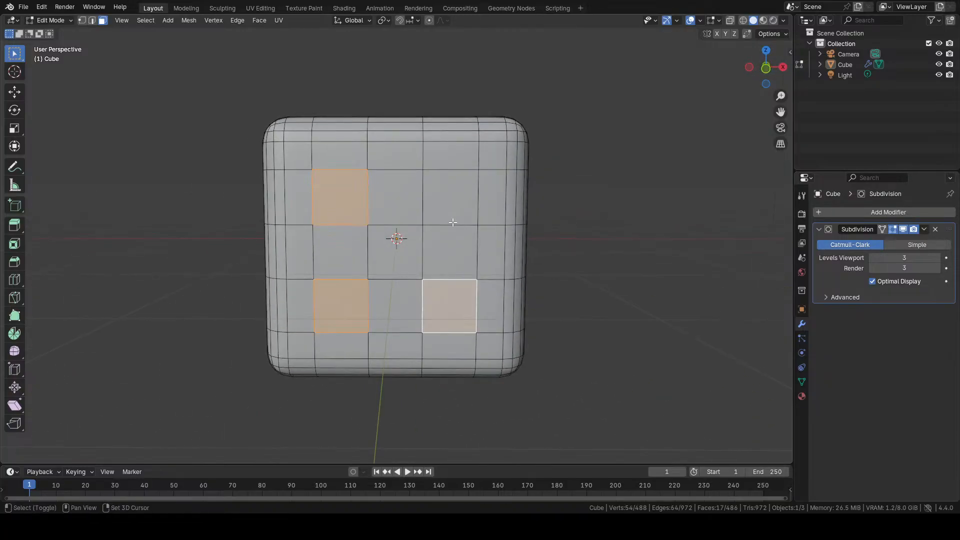
{"action": "left_click", "coordinate": [453, 222], "text": "shift"}
- Add the top's center face for the one-pip pattern and two diagonal bottom faces for the two-pip pattern
{"action": "middle_click_drag", "start_coordinate": [636, 255], "coordinate": [553, 306]}
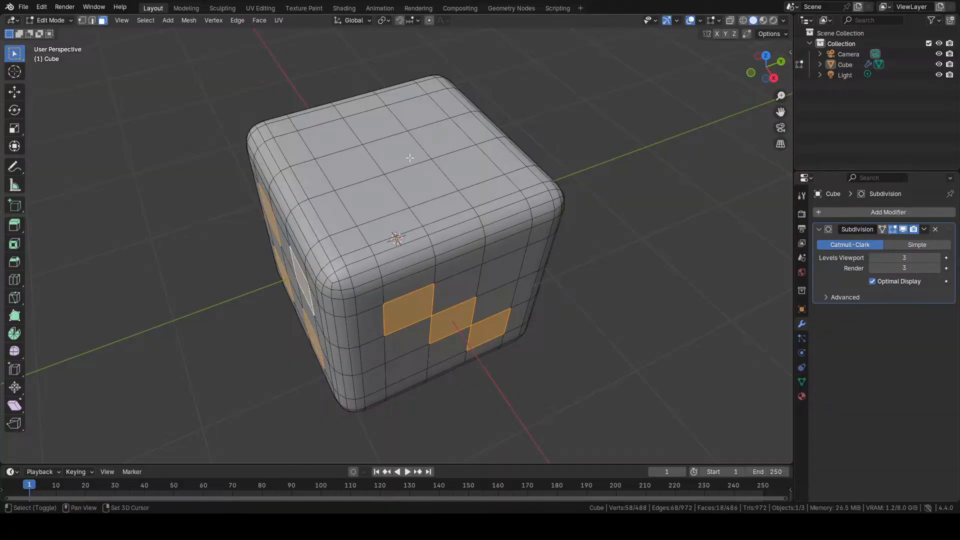
{"action": "left_click", "coordinate": [400, 153], "text": "shift"}
{"action": "middle_click_drag", "start_coordinate": [668, 343], "coordinate": [600, 250]}
{"action": "left_click", "coordinate": [355, 276], "text": "shift"}
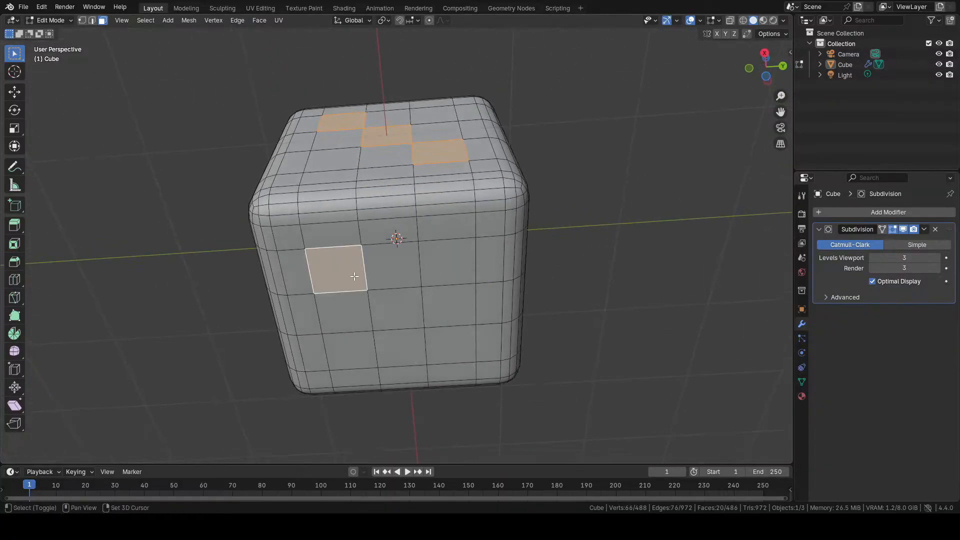
{"action": "left_click", "coordinate": [458, 349], "text": "shift"}
{"action": "middle_click_drag", "start_coordinate": [457, 349], "coordinate": [570, 272]}
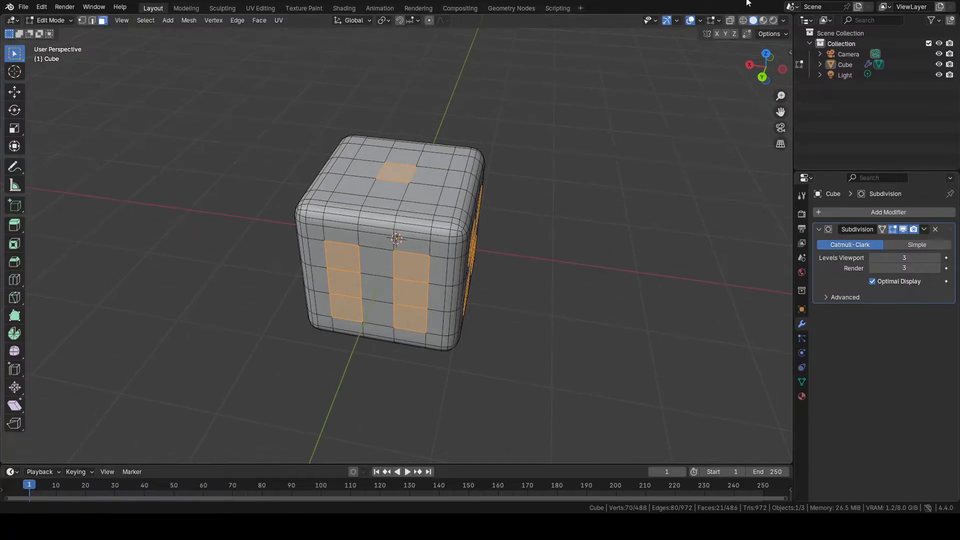
- Check the selected pip faces through the cube in X-ray view and return to solid display
{"action": "left_click", "coordinate": [730, 20]}
{"action": "mouse_move", "coordinate": [521, 221]}
{"action": "middle_mouse_down"}
{"action": "mouse_move", "coordinate": [535, 212]}
{"action": "mouse_move", "coordinate": [544, 261]}
{"action": "mouse_move", "coordinate": [494, 251]}
{"action": "mouse_move", "coordinate": [500, 217]}
{"action": "mouse_move", "coordinate": [430, 220]}
{"action": "middle_mouse_up"}
{"action": "left_click", "coordinate": [753, 21]}
- Inset all selected pip faces individually with a thickness of 0.03 m
{"action": "scroll", "coordinate": [360, 221], "scroll_direction": "up", "scroll_amount": 4}
{"action": "mouse_move", "coordinate": [360, 221]}
{"action": "middle_mouse_down"}
{"action": "mouse_move", "coordinate": [374, 218]}
{"action": "mouse_move", "coordinate": [360, 207]}
{"action": "middle_mouse_up"}
{"action": "scroll", "coordinate": [374, 219], "scroll_direction": "up", "scroll_amount": 3}
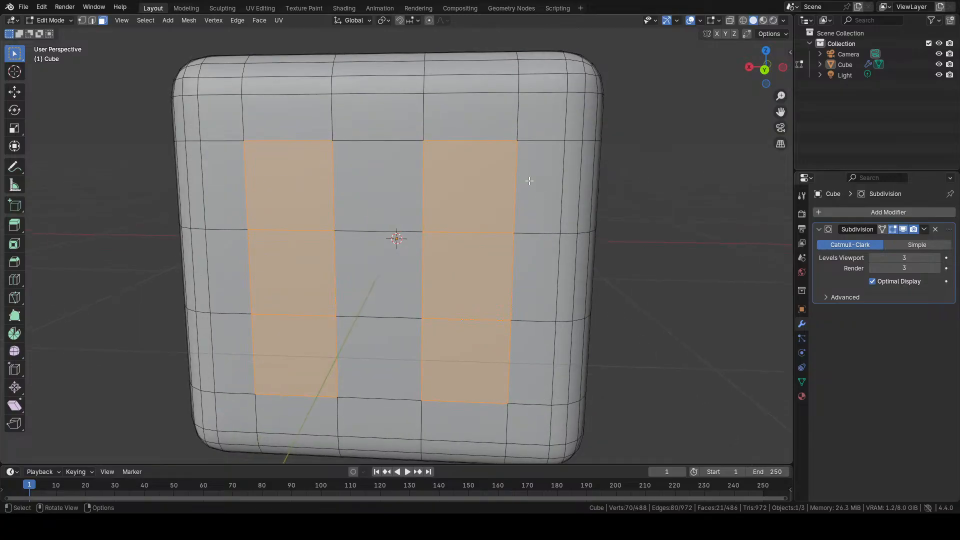
{"action": "scroll", "coordinate": [479, 169], "scroll_direction": "up", "scroll_amount": 2}
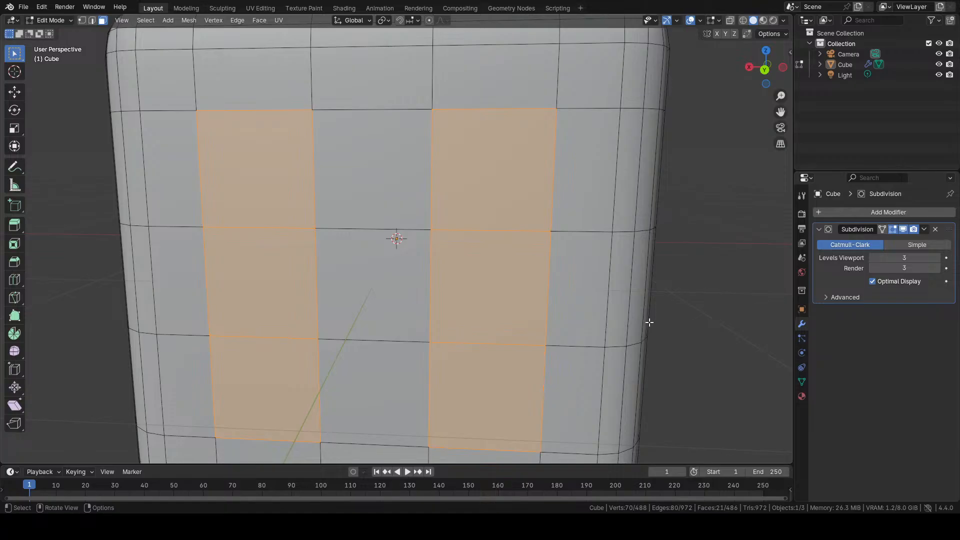
{"action": "key", "text": "i"}
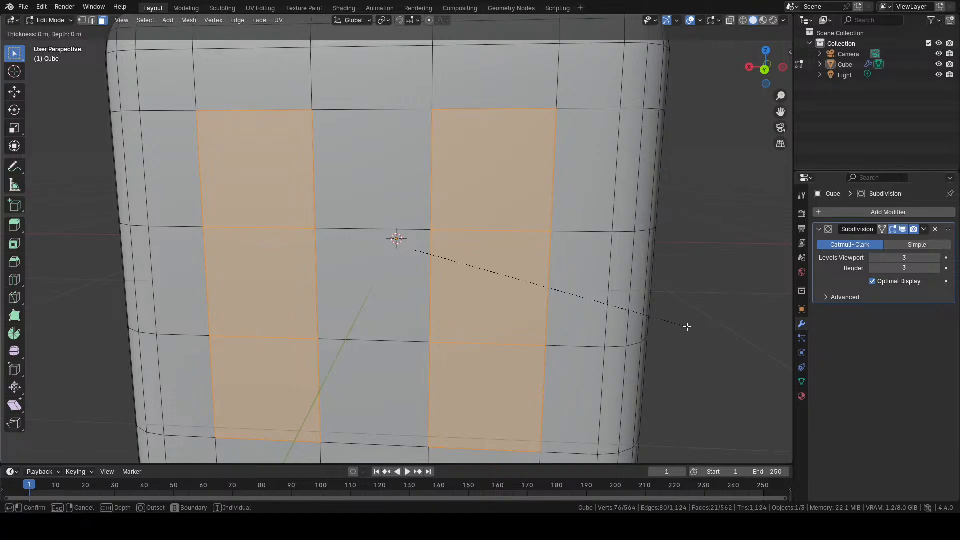
{"action": "key", "text": "i"}
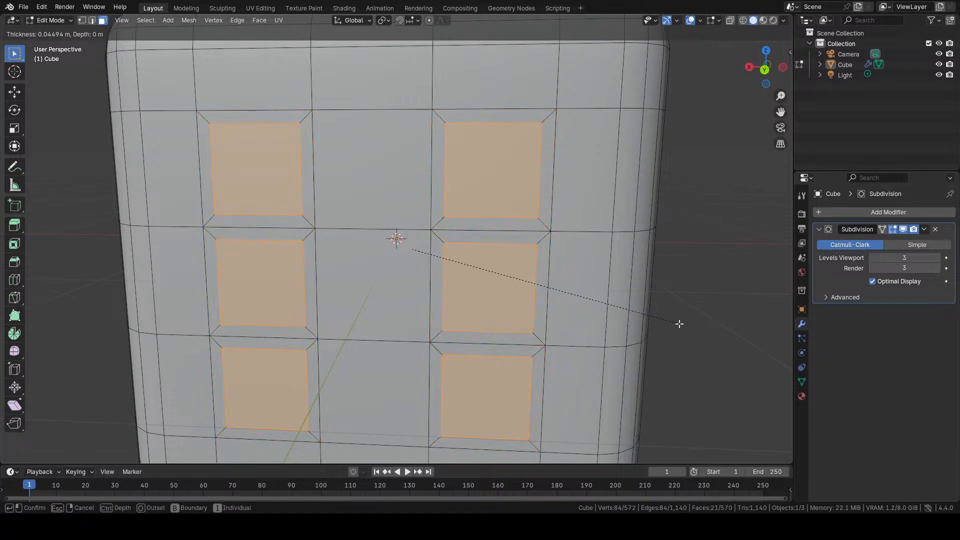
{"action": "left_click", "coordinate": [679, 323]}
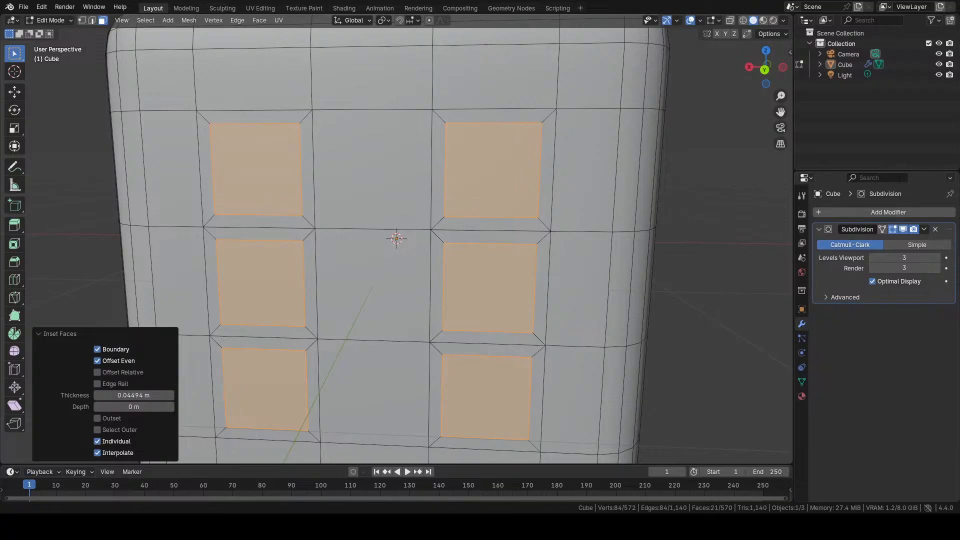
{"action": "left_click", "coordinate": [147, 397]}
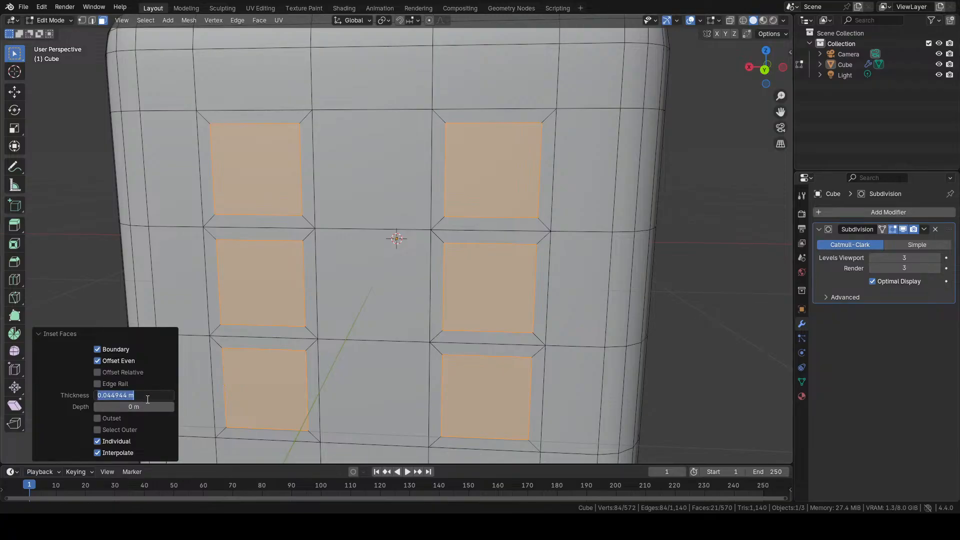
{"action": "type", "text": "0.03"}
{"action": "key", "text": "Return"}
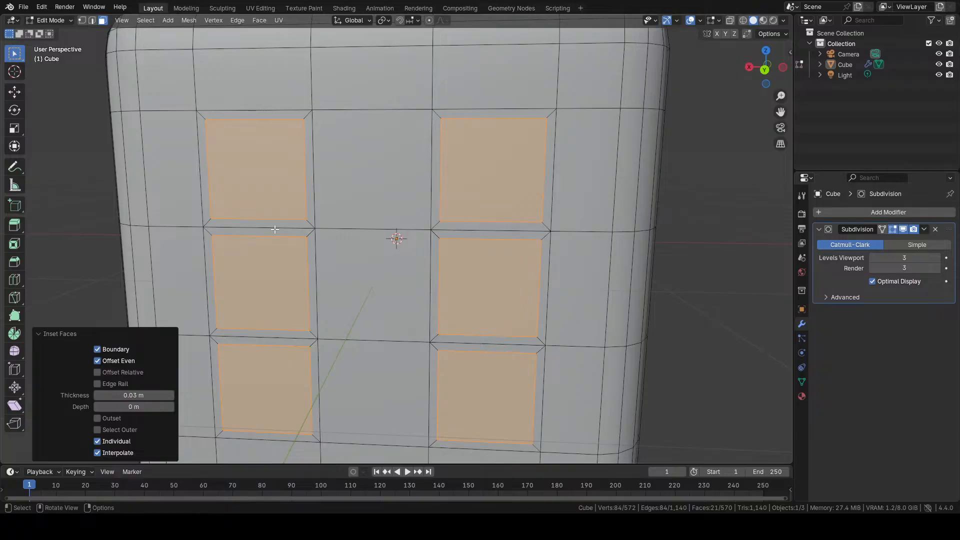
- Extrude the inset pip faces inward along their normals with an offset of -0.03 m
{"action": "scroll", "coordinate": [290, 232], "scroll_direction": "up", "scroll_amount": 2}
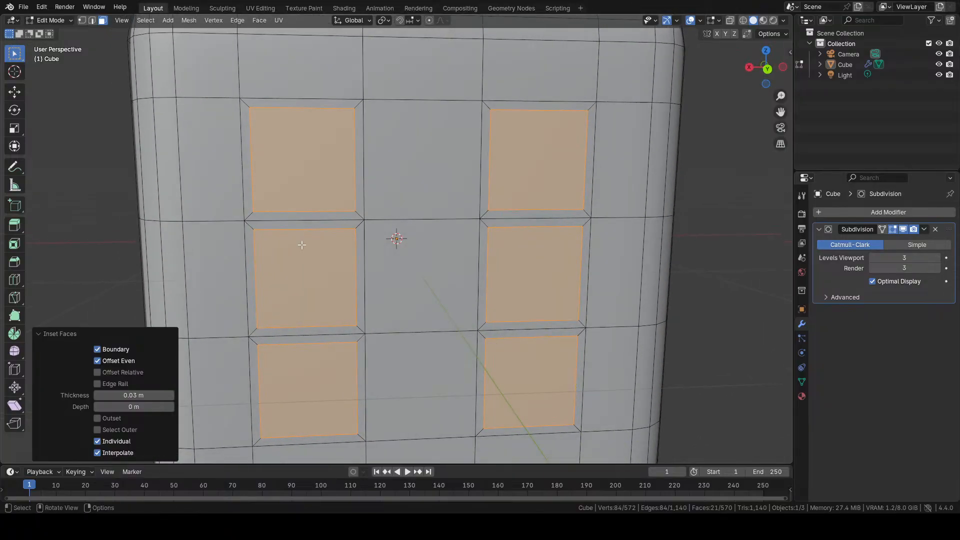
{"action": "key", "text": "alt+e"}
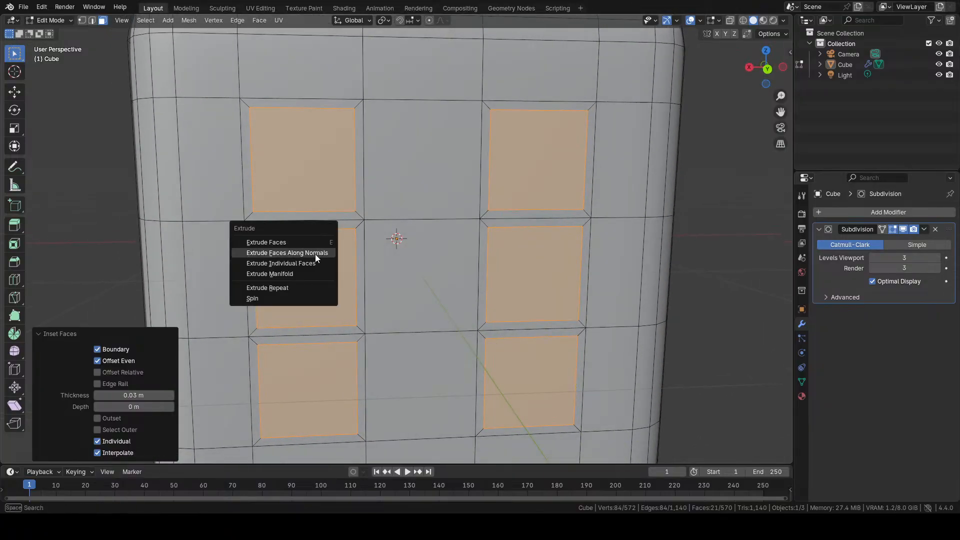
{"action": "left_click", "coordinate": [315, 254]}
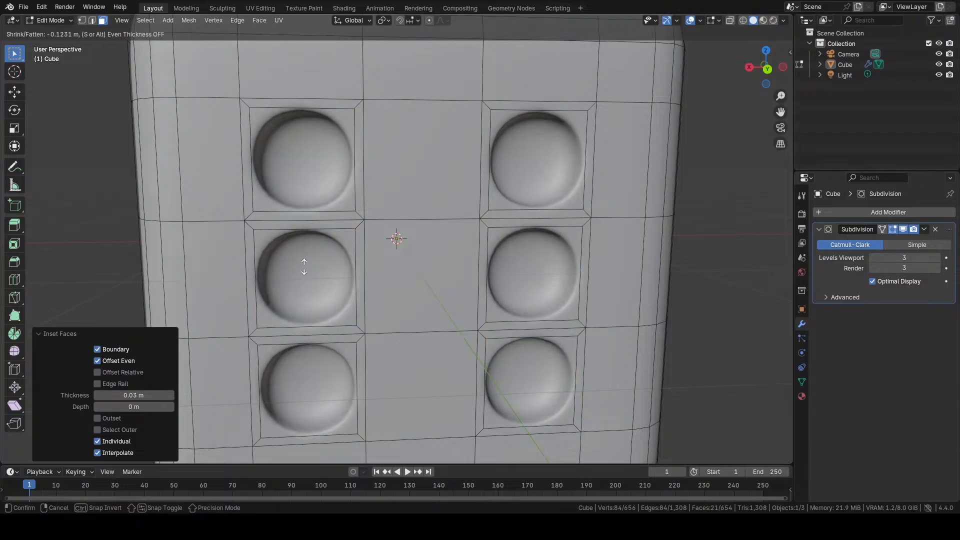
{"action": "left_click", "coordinate": [260, 310]}
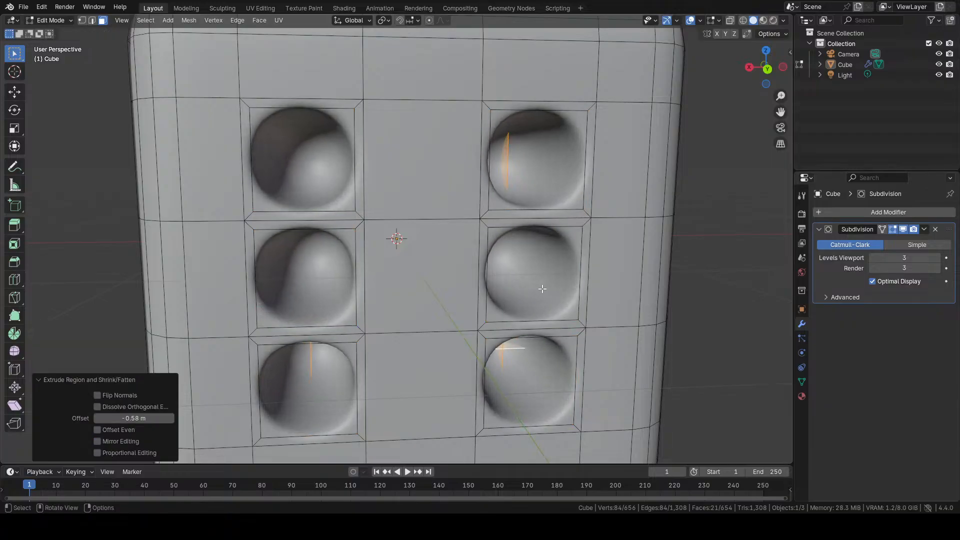
{"action": "scroll", "coordinate": [486, 273], "scroll_direction": "down", "scroll_amount": 4}
{"action": "middle_click_drag", "start_coordinate": [542, 288], "coordinate": [621, 262]}
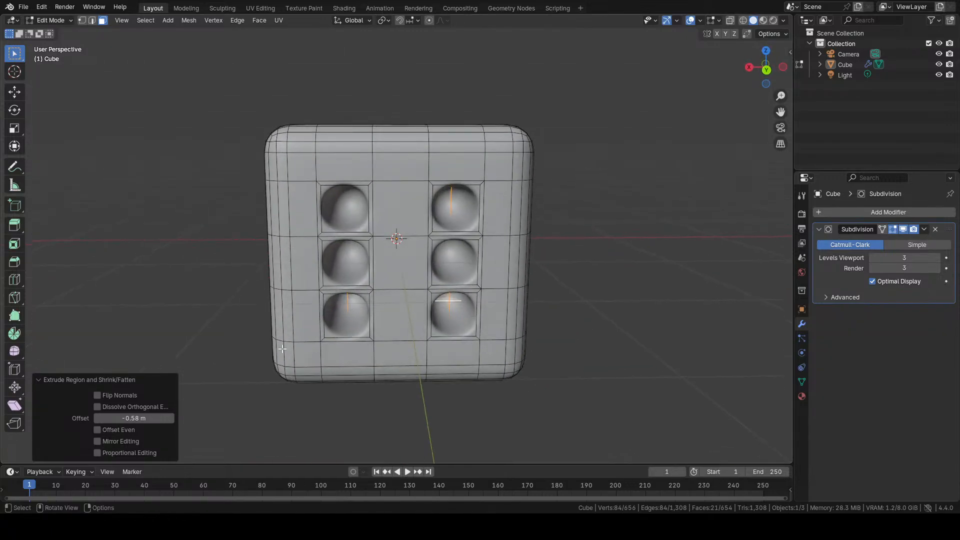
{"action": "mouse_move", "coordinate": [160, 418]}
{"action": "left_mouse_down"}
{"action": "mouse_move", "coordinate": [100, 418]}
{"action": "mouse_move", "coordinate": [250, 418]}
{"action": "mouse_move", "coordinate": [148, 420]}
{"action": "left_mouse_up"}
{"action": "left_click", "coordinate": [148, 420]}
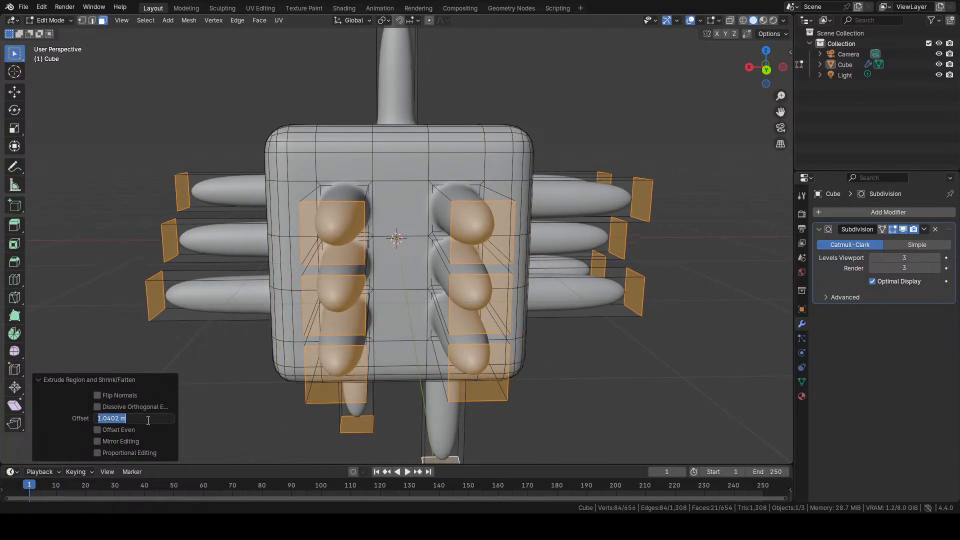
{"action": "type", "text": "-0.03"}
{"action": "key", "text": "Return"}
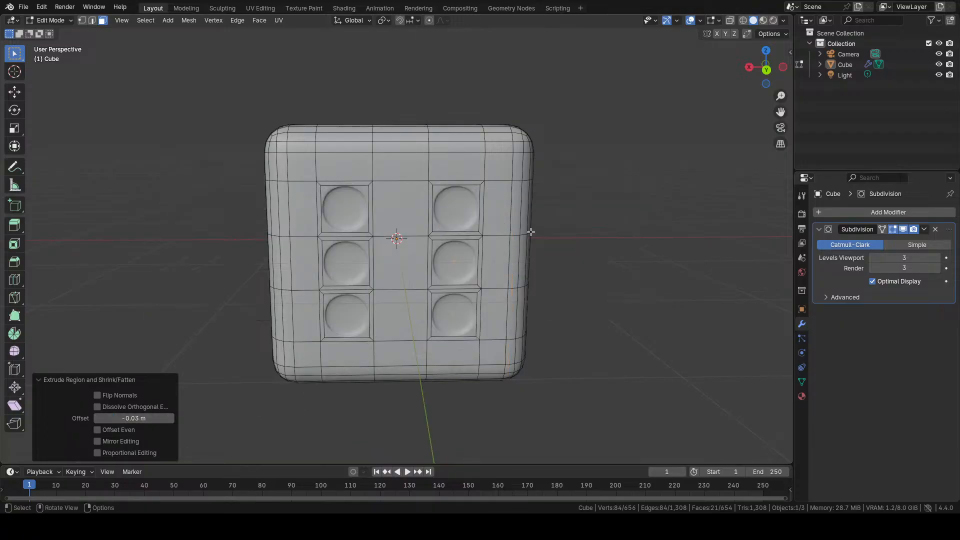
- Turn on the Subdivision modifier's On Cage display and examine the recessed pips up close
{"action": "middle_click_drag", "start_coordinate": [531, 232], "coordinate": [499, 245]}
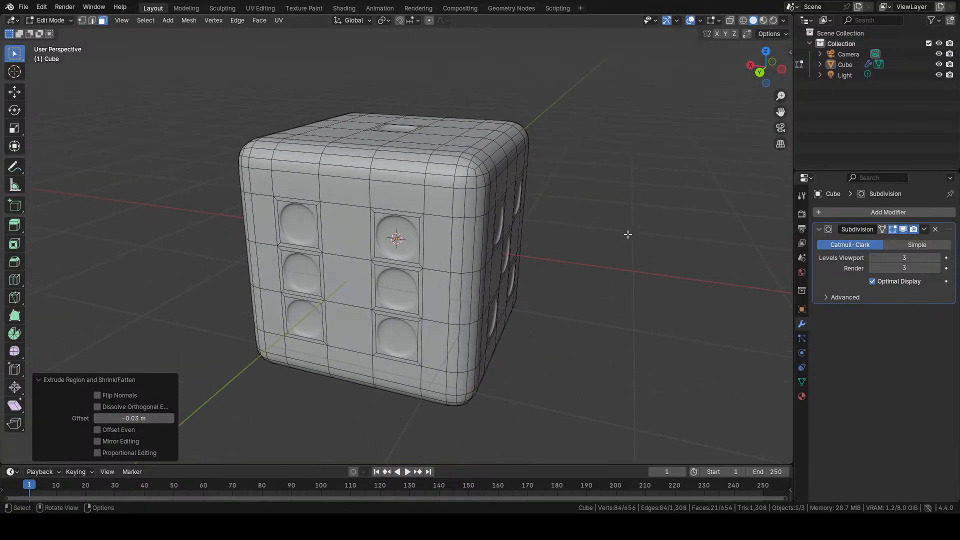
{"action": "left_click", "coordinate": [881, 228]}
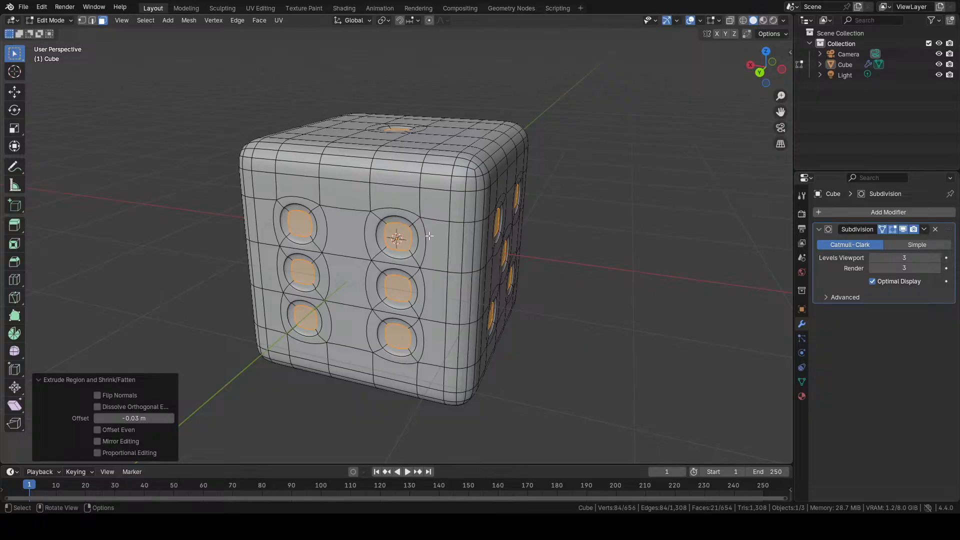
{"action": "scroll", "coordinate": [425, 232], "scroll_direction": "up", "scroll_amount": 2}
{"action": "scroll", "coordinate": [424, 232], "scroll_direction": "up", "scroll_amount": 4}
{"action": "middle_click_drag", "start_coordinate": [354, 256], "coordinate": [408, 254]}
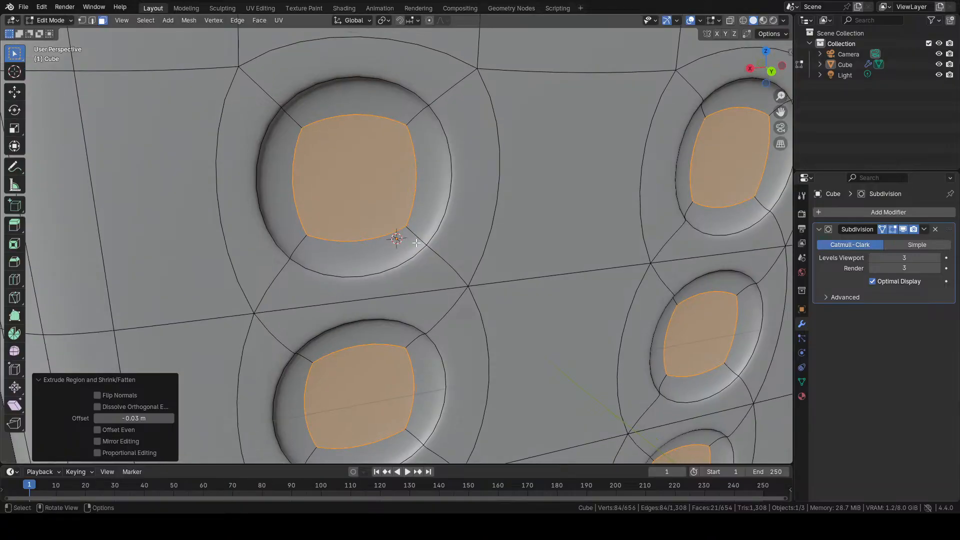
{"action": "key", "text": "i"}
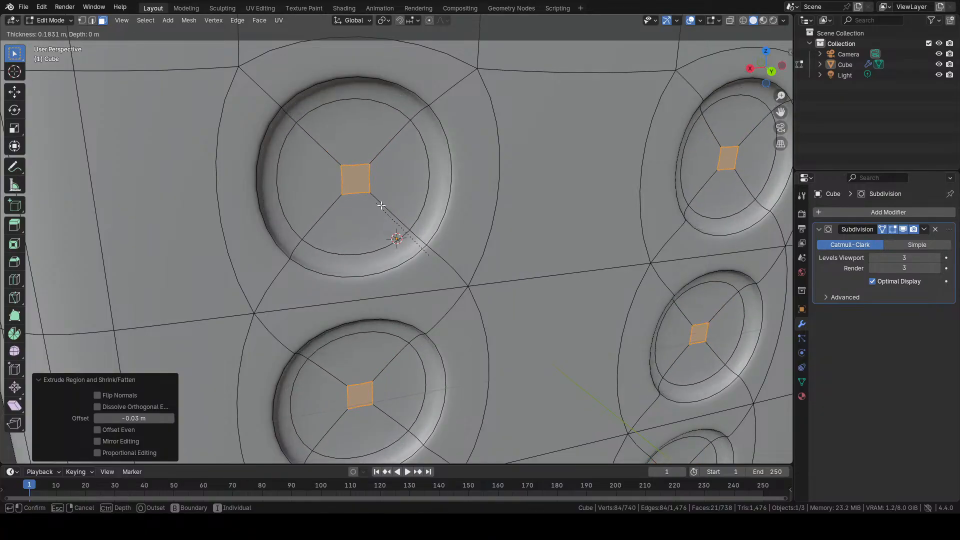
{"action": "left_click", "coordinate": [512, 247]}
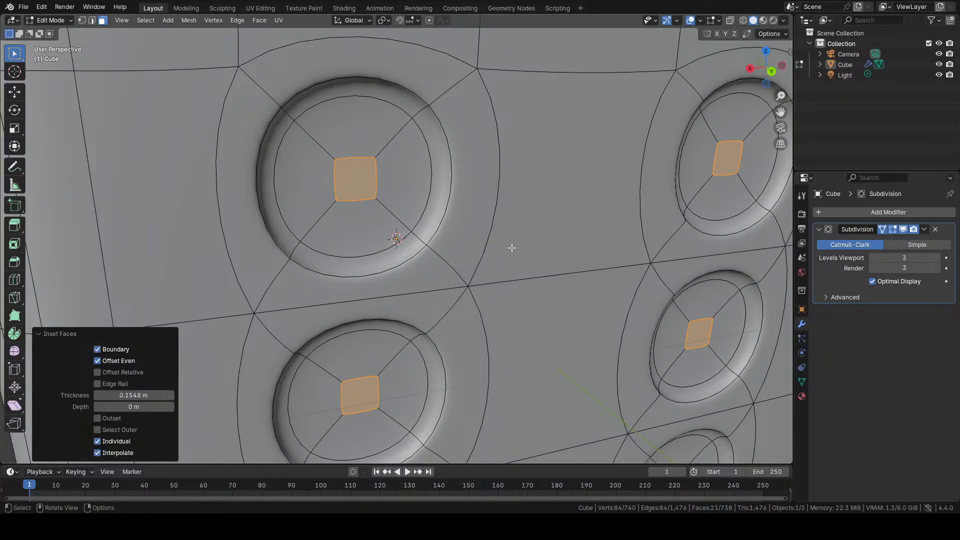
{"action": "key", "text": "ctrl+z"}
- Inset the recessed pip floor faces individually with a thickness of 0.15 m
{"action": "key", "text": "i"}
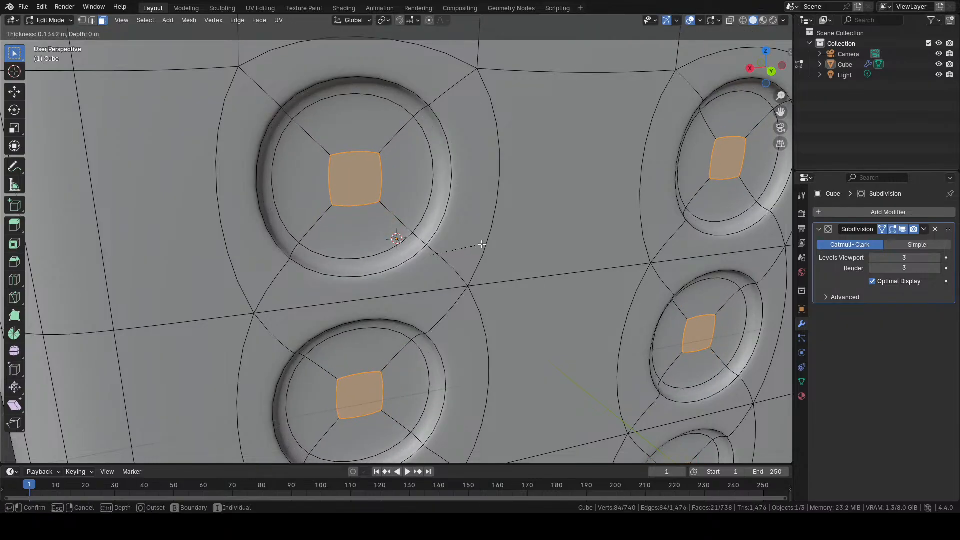
{"action": "left_click", "coordinate": [481, 245]}
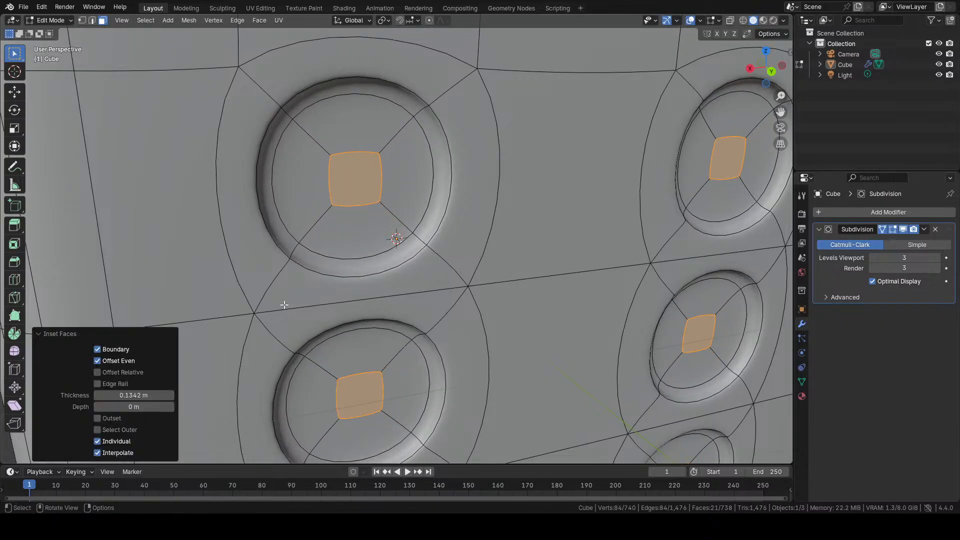
{"action": "left_click", "coordinate": [152, 395]}
{"action": "type", "text": "0.15"}
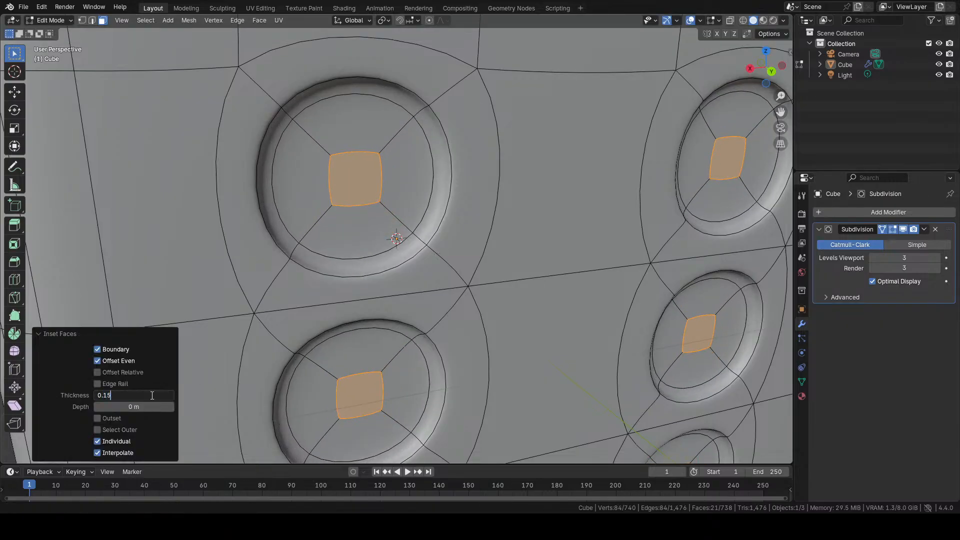
{"action": "key", "text": "Return"}
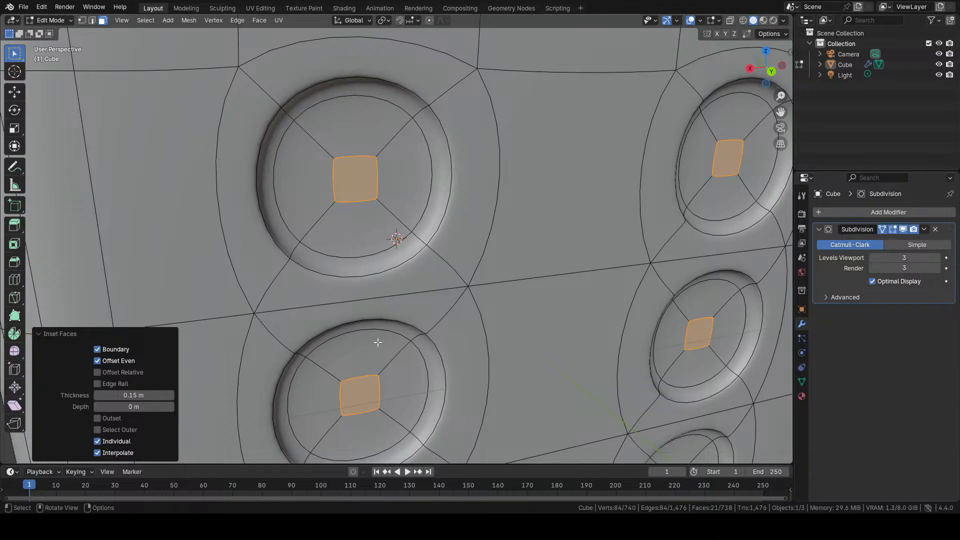
- Try moving the small inset pip faces about 0.03 m along the global Z axis
{"action": "scroll", "coordinate": [512, 310], "scroll_direction": "down", "scroll_amount": 5}
{"action": "middle_click_drag", "start_coordinate": [517, 308], "coordinate": [667, 336]}
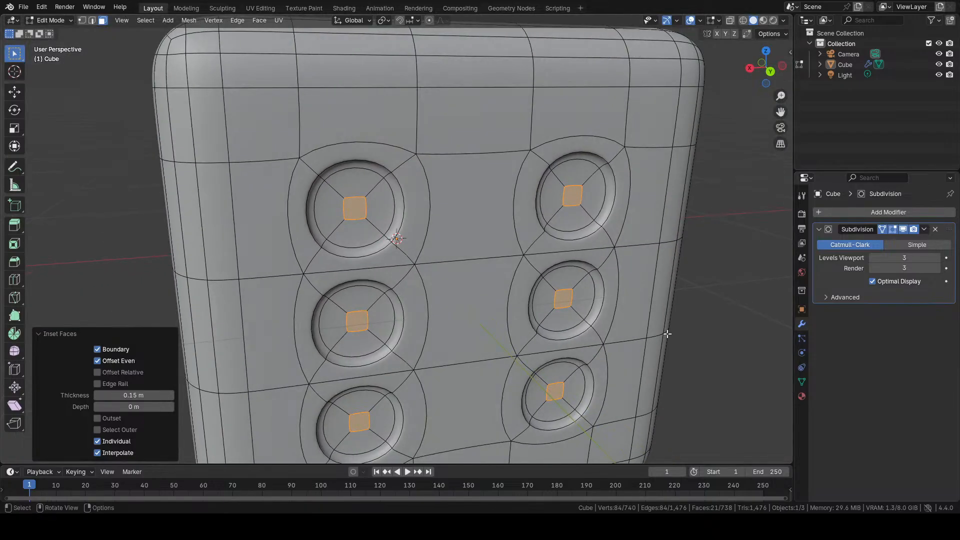
{"action": "key", "text": "g"}
{"action": "key", "text": "z"}
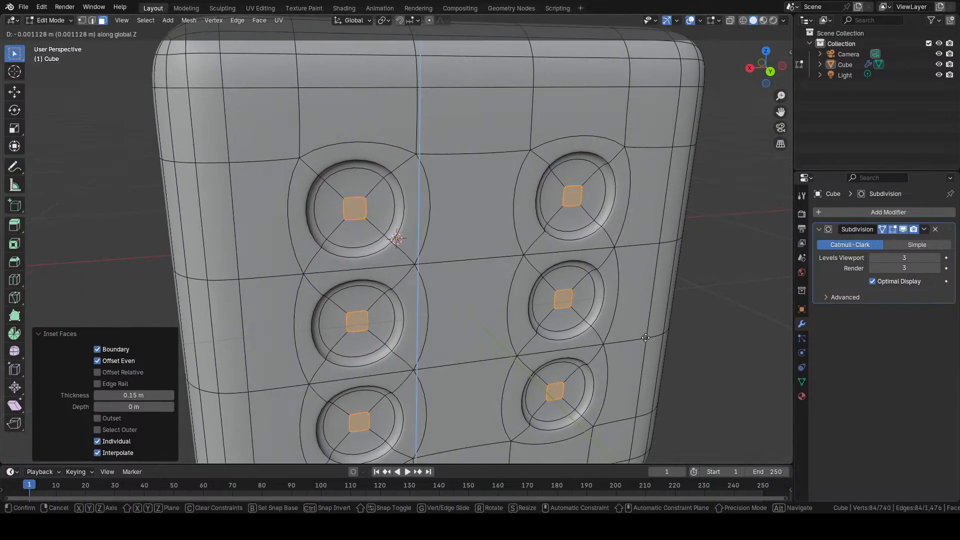
{"action": "left_click", "coordinate": [528, 327]}
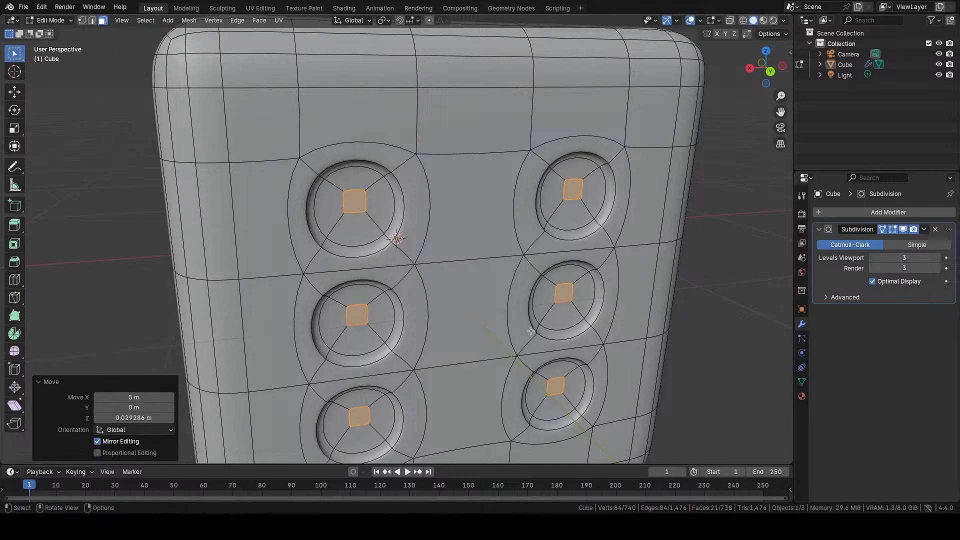
{"action": "key", "text": "ctrl+z"}
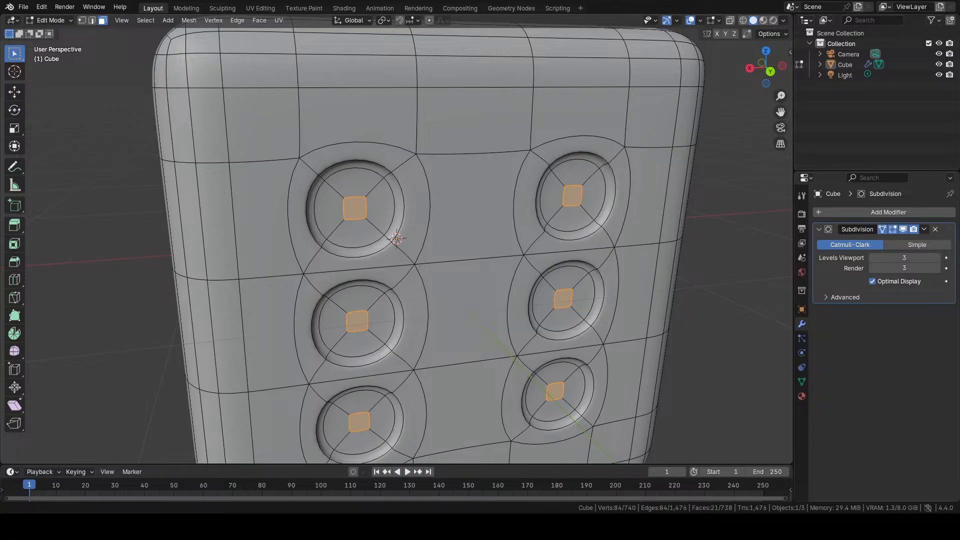
- Set the transform orientation to Normal and the pivot point to Individual Origins
{"action": "left_click", "coordinate": [365, 21]}
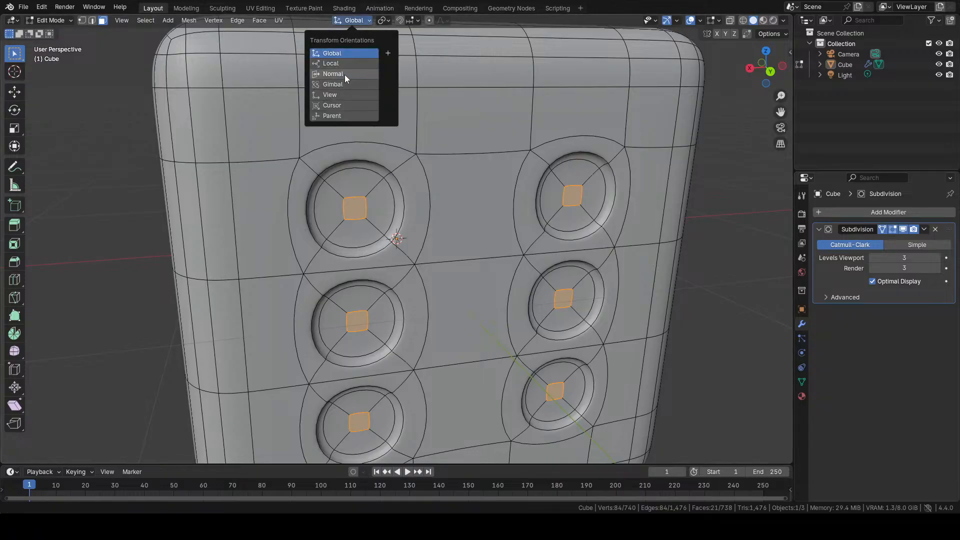
{"action": "left_click", "coordinate": [344, 74]}
{"action": "left_click", "coordinate": [385, 21]}
{"action": "left_click", "coordinate": [385, 21]}
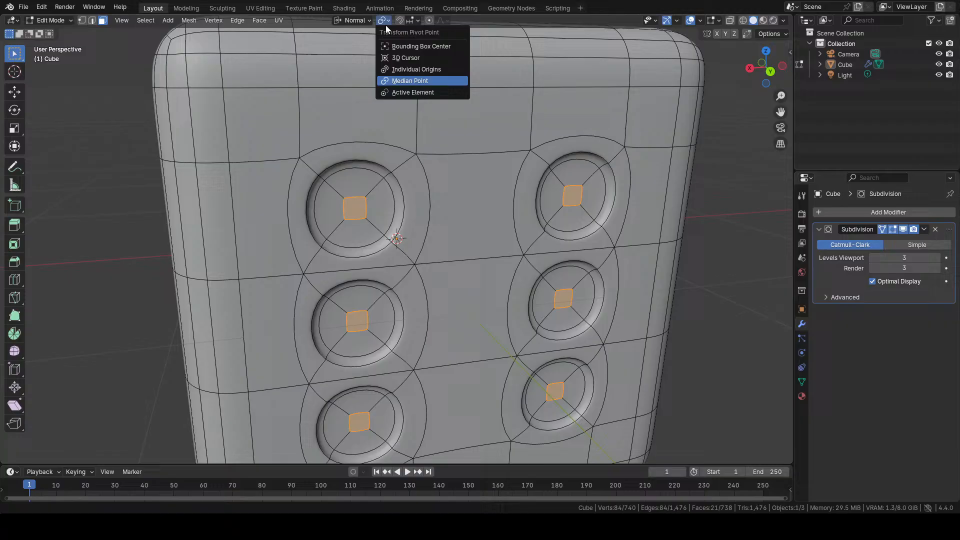
{"action": "left_click", "coordinate": [398, 71]}
- Move the small centre faces of all pips inward along their normals with a Z offset of -0.037 m
{"action": "middle_click_drag", "start_coordinate": [477, 243], "coordinate": [451, 244]}
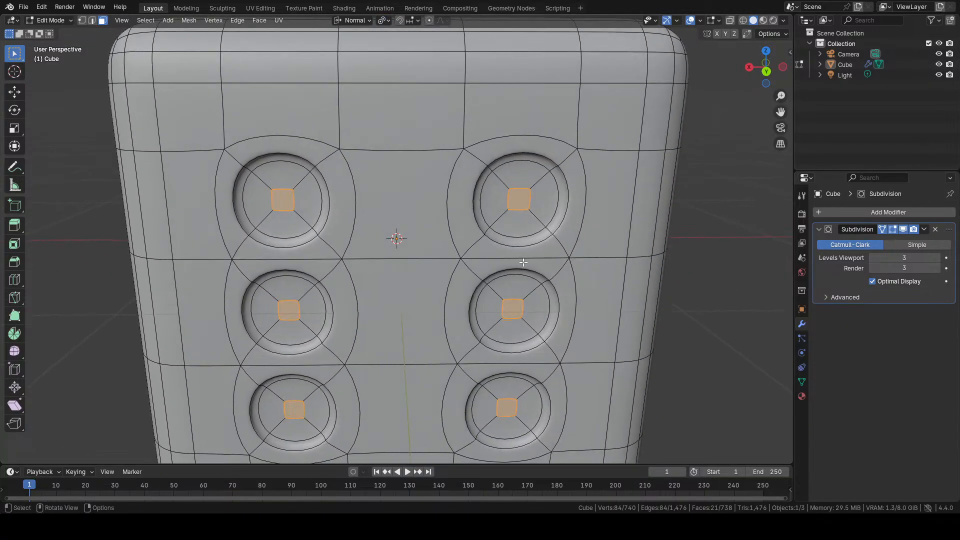
{"action": "scroll", "coordinate": [650, 291], "scroll_direction": "down", "scroll_amount": 2}
{"action": "middle_click_drag", "start_coordinate": [673, 290], "coordinate": [568, 276]}
{"action": "scroll", "coordinate": [595, 293], "scroll_direction": "down", "scroll_amount": 2}
{"action": "key", "text": "e"}
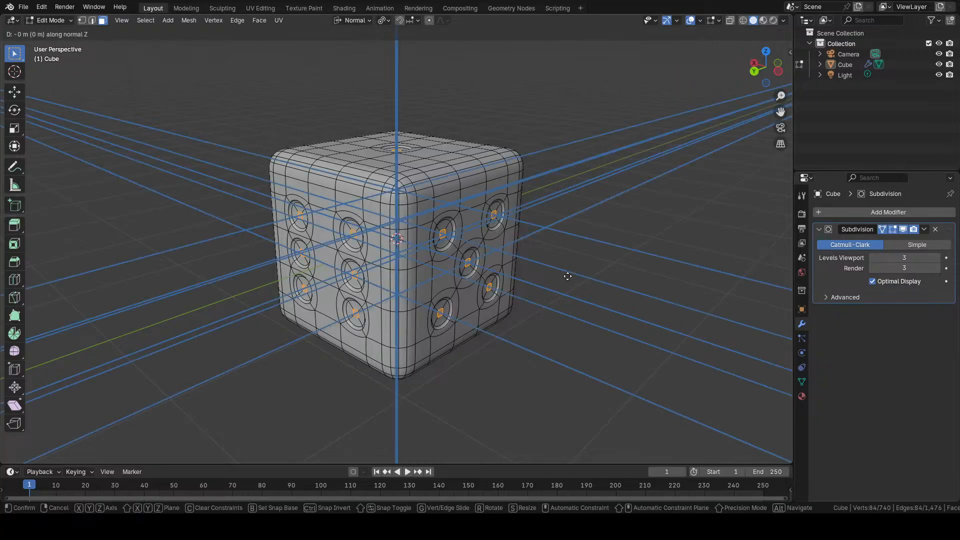
{"action": "left_click", "coordinate": [444, 276]}
{"action": "scroll", "coordinate": [332, 220], "scroll_direction": "up", "scroll_amount": 6}
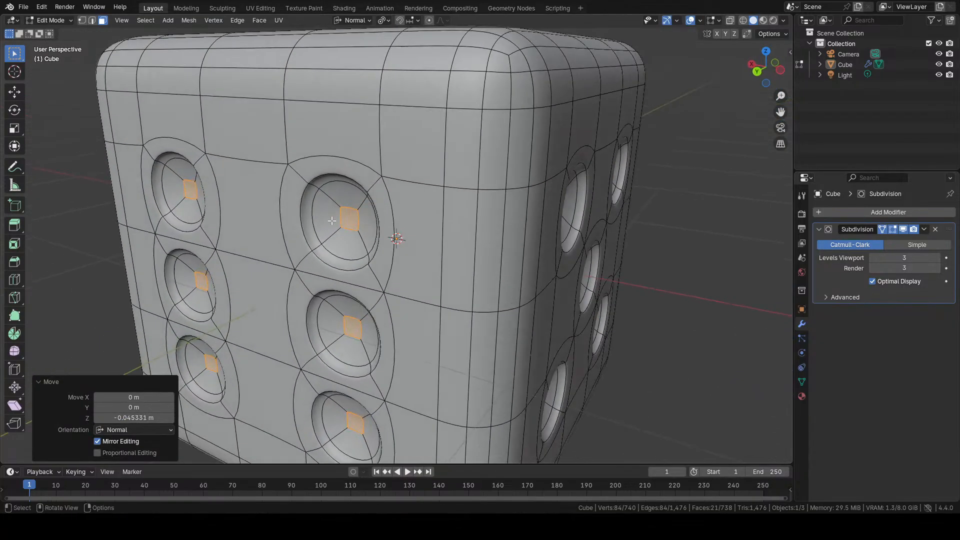
{"action": "left_click", "coordinate": [139, 417]}
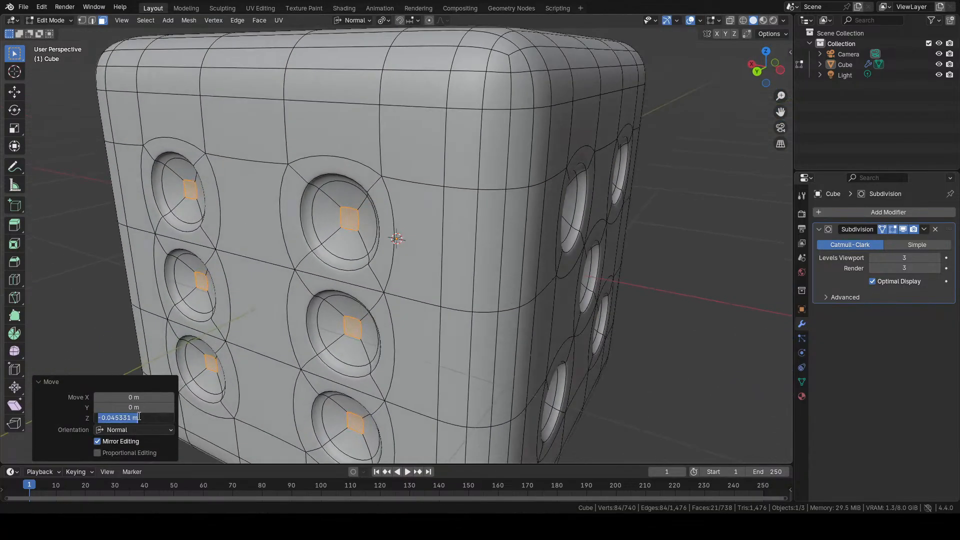
{"action": "type", "text": "-0.0"}
{"action": "type", "text": "7"}
{"action": "key", "text": "Return"}
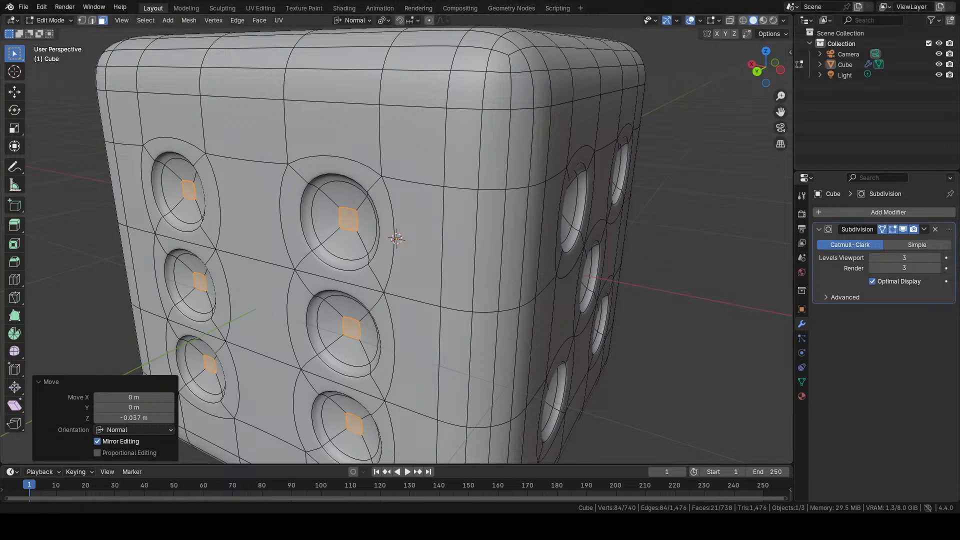
- Grow the selection twice to cover every pip's floor and wall, and switch the viewport to Material Preview shading
{"action": "middle_click_drag", "start_coordinate": [236, 239], "coordinate": [288, 239]}
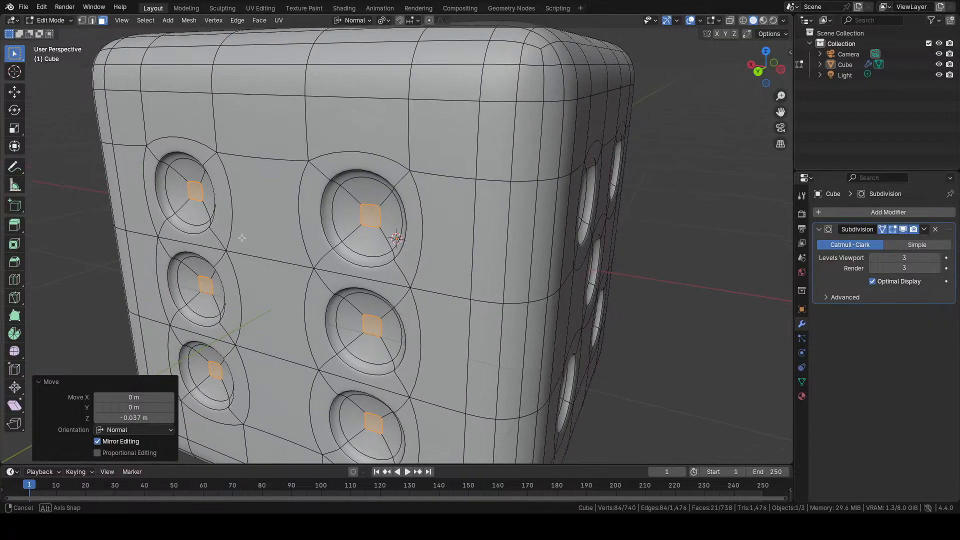
{"action": "key", "text": "ctrl+KP_Add"}
{"action": "key", "text": "ctrl+KP_Add"}
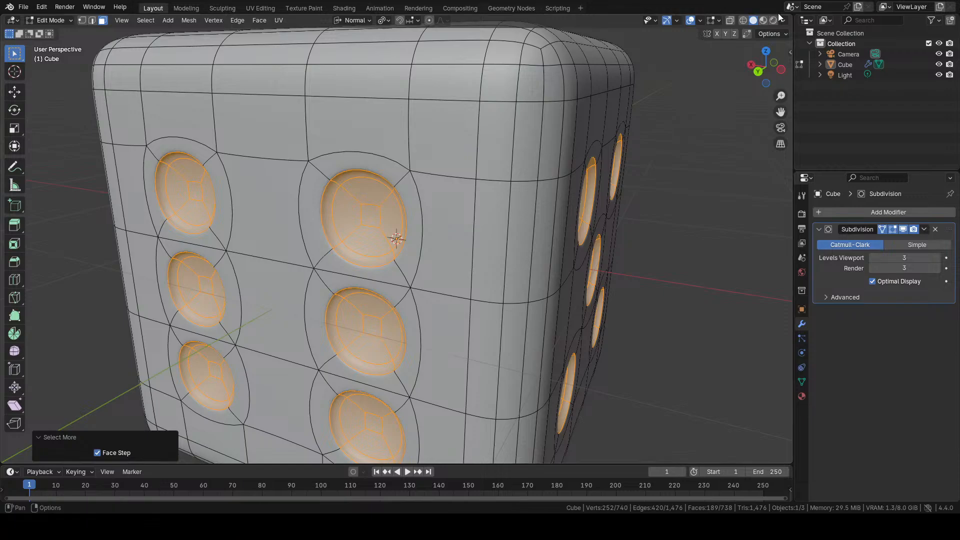
{"action": "left_click", "coordinate": [764, 20]}
{"action": "scroll", "coordinate": [647, 165], "scroll_direction": "down", "scroll_amount": 5}
{"action": "mouse_move", "coordinate": [649, 178]}
{"action": "middle_mouse_down"}
{"action": "mouse_move", "coordinate": [636, 223]}
{"action": "mouse_move", "coordinate": [638, 190]}
{"action": "middle_mouse_up"}
- Rename the cube's existing material as black and set its base color to black
{"action": "left_click", "coordinate": [802, 396]}
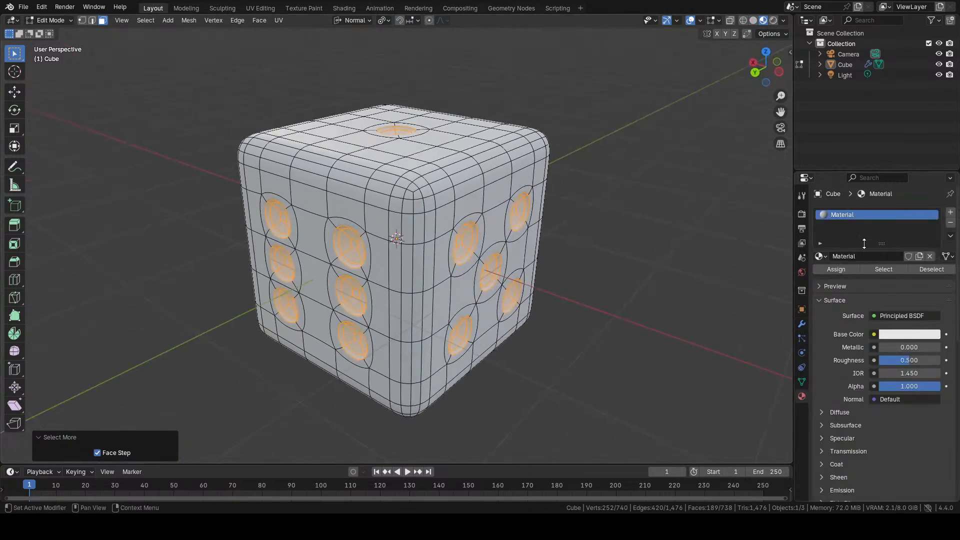
{"action": "double_click", "coordinate": [843, 216]}
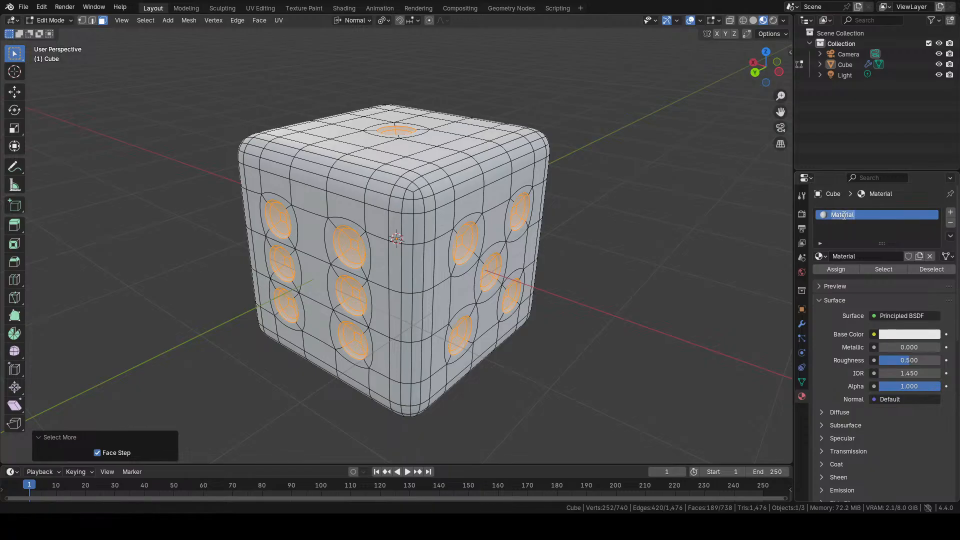
{"action": "type", "text": "BLE"}
{"action": "key", "text": "BackSpace"}
{"action": "key", "text": "BackSpace"}
{"action": "key", "text": "BackSpace"}
{"action": "type", "text": "black"}
{"action": "key", "text": "Return"}
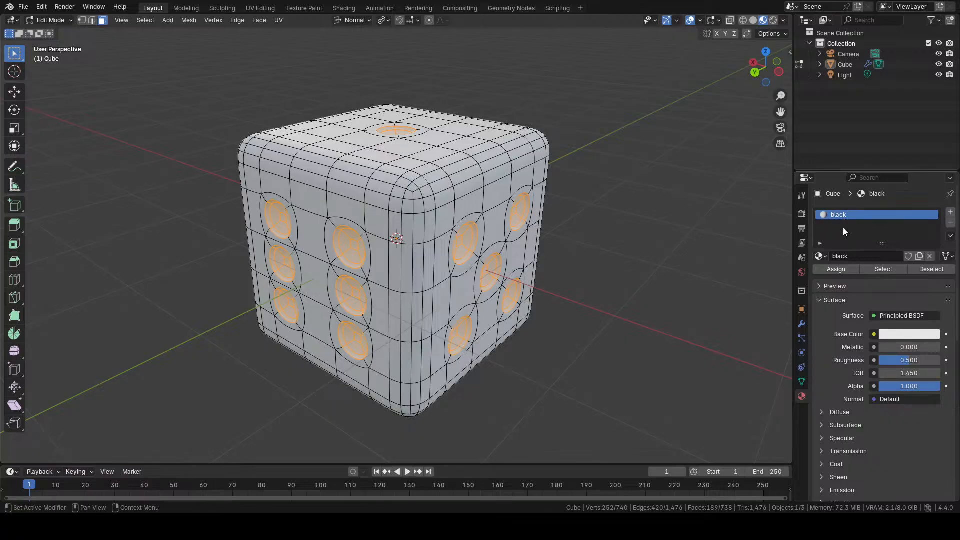
{"action": "left_click", "coordinate": [891, 335]}
{"action": "left_click", "coordinate": [932, 243]}
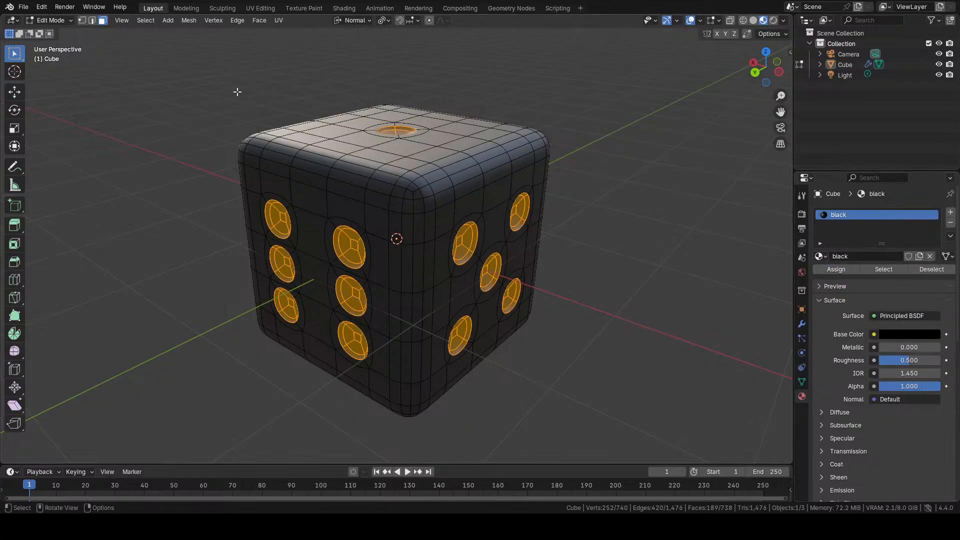
- Invert the selection to the dice body and add a second material slot with a new material
{"action": "left_click", "coordinate": [146, 21]}
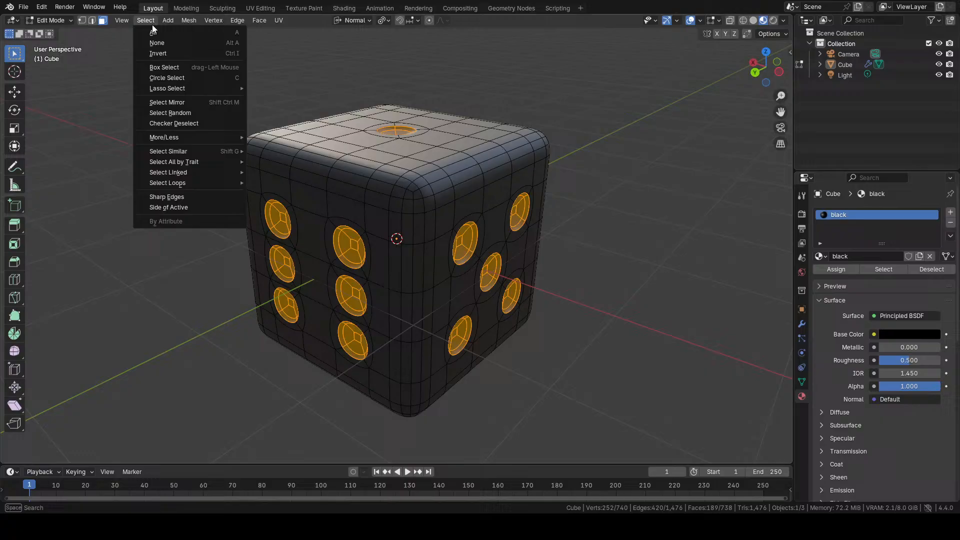
{"action": "left_click", "coordinate": [162, 55]}
{"action": "left_click", "coordinate": [951, 212]}
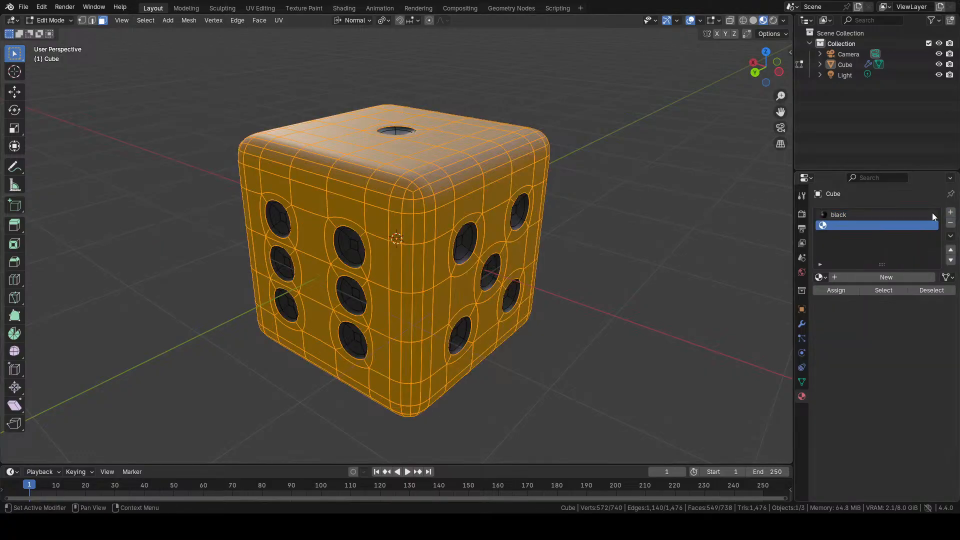
{"action": "left_click", "coordinate": [871, 278]}
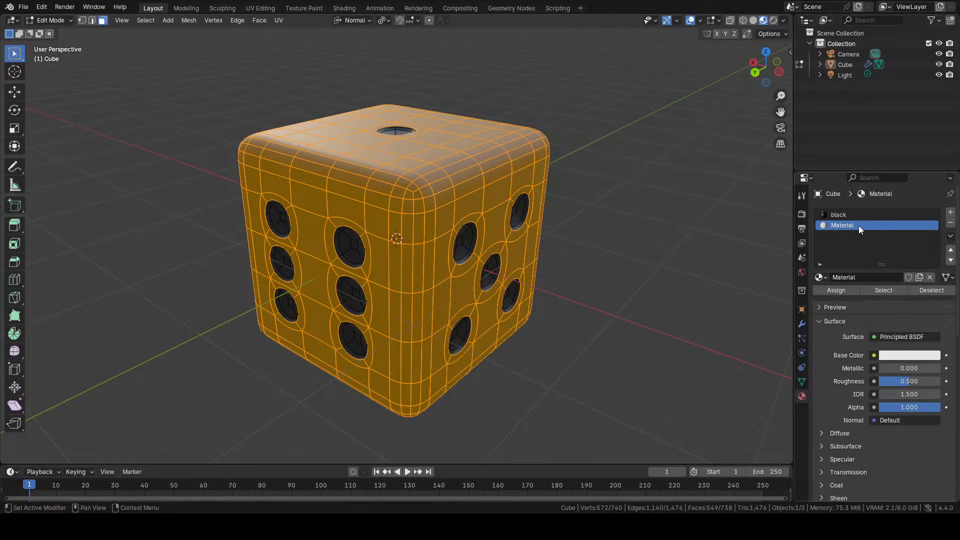
- Rename the new material as white and assign it to the selected dice body faces
{"action": "double_click", "coordinate": [859, 226]}
{"action": "type", "text": "white"}
{"action": "key", "text": "Return"}
{"action": "left_click", "coordinate": [844, 288]}
{"action": "left_click", "coordinate": [568, 233]}
- Set the black material's roughness to 0.476 and preview the dice in Rendered shading
{"action": "middle_click_drag", "start_coordinate": [577, 223], "coordinate": [641, 212]}
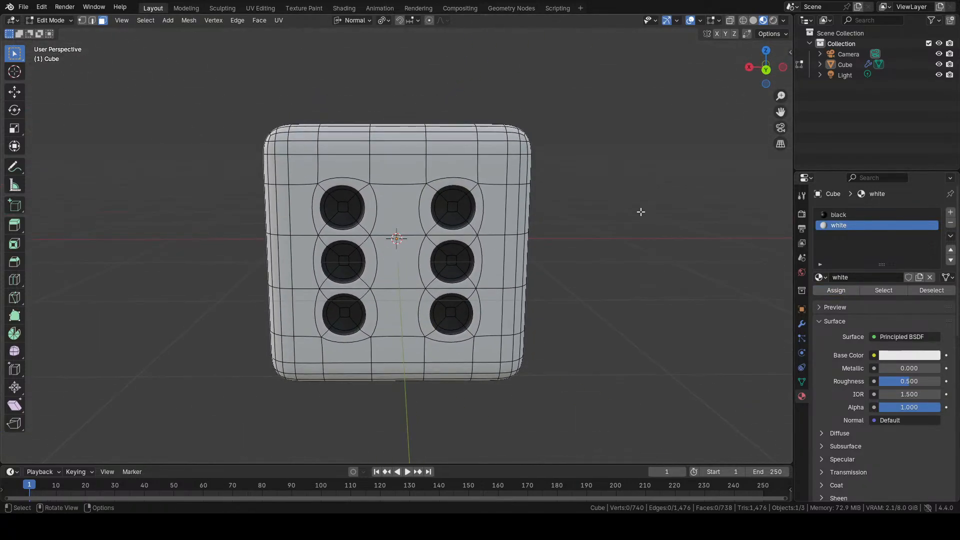
{"action": "scroll", "coordinate": [564, 206], "scroll_direction": "up", "scroll_amount": 1}
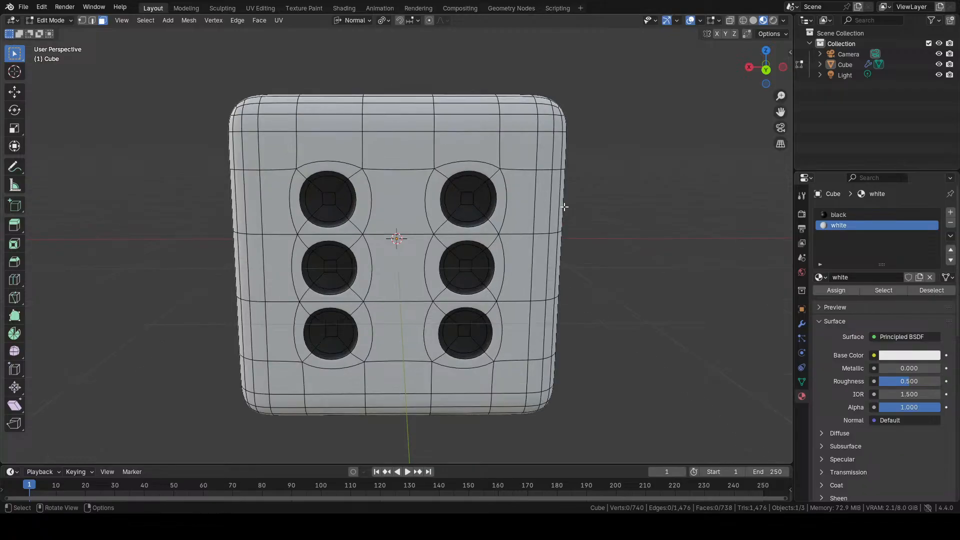
{"action": "mouse_move", "coordinate": [602, 193]}
{"action": "middle_mouse_down"}
{"action": "mouse_move", "coordinate": [534, 198]}
{"action": "mouse_move", "coordinate": [605, 193]}
{"action": "middle_mouse_up"}
{"action": "left_click", "coordinate": [862, 217]}
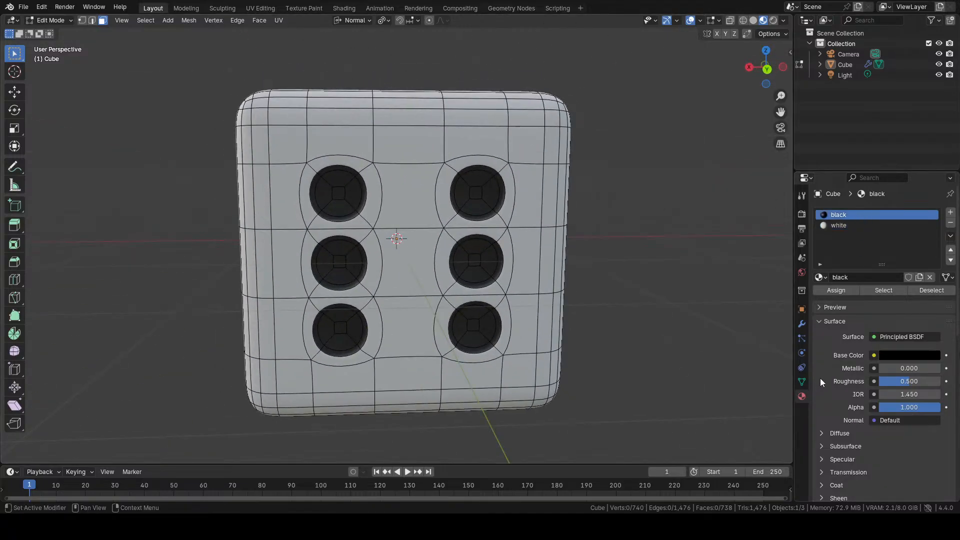
{"action": "mouse_move", "coordinate": [902, 383]}
{"action": "left_mouse_down"}
{"action": "mouse_move", "coordinate": [870, 383]}
{"action": "mouse_move", "coordinate": [908, 383]}
{"action": "left_mouse_up"}
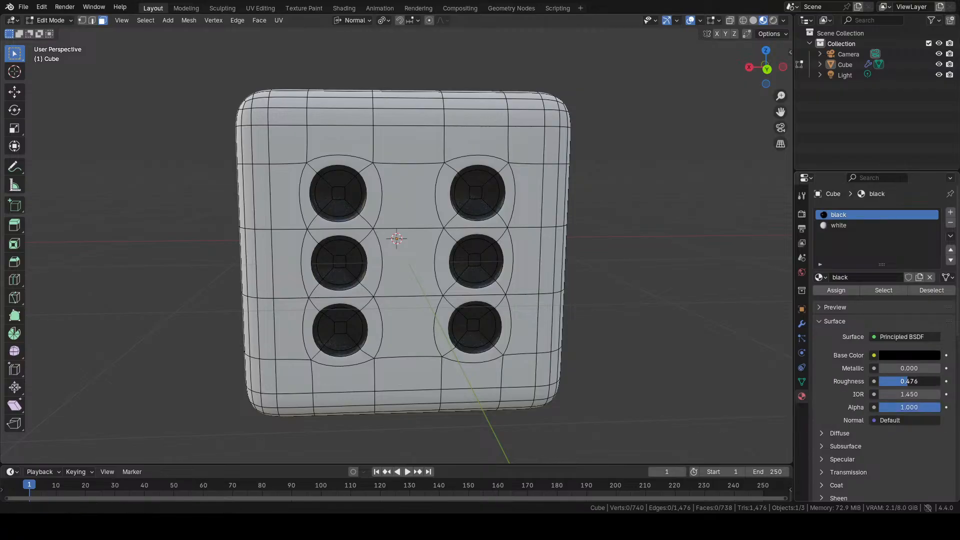
{"action": "left_click", "coordinate": [773, 20]}
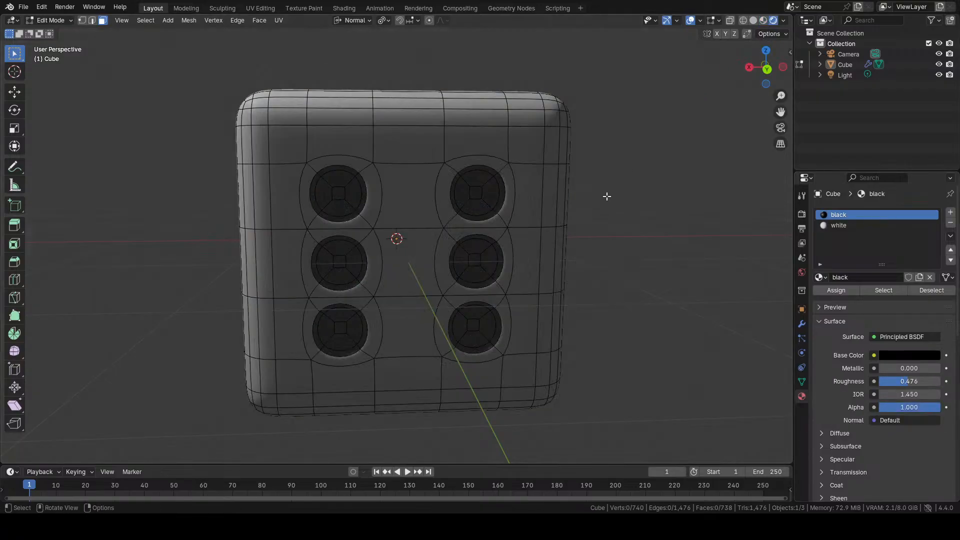
{"action": "middle_click_drag", "start_coordinate": [606, 196], "coordinate": [607, 205]}
- Set the black material's roughness to 0.5 and return the viewport to Material Preview shading
{"action": "left_click_drag", "start_coordinate": [895, 381], "coordinate": [903, 381]}
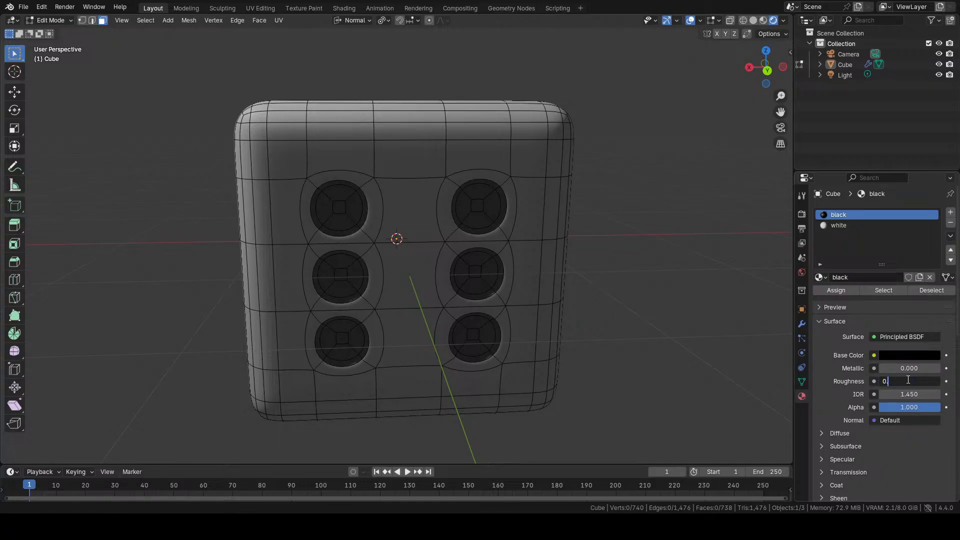
{"action": "type", "text": "5"}
{"action": "key", "text": "Return"}
{"action": "middle_click_drag", "start_coordinate": [645, 165], "coordinate": [660, 108]}
{"action": "left_click", "coordinate": [764, 20]}
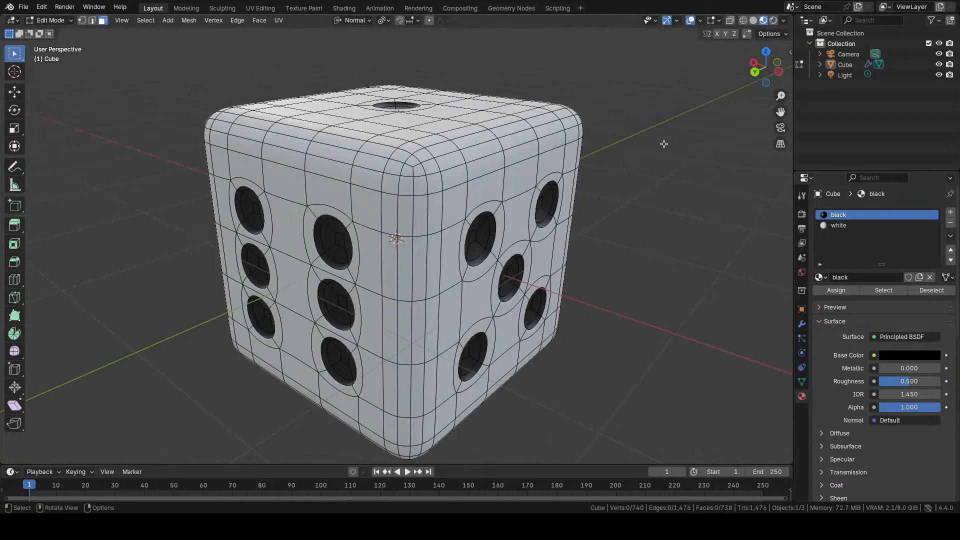
- Leave Edit Mode and inspect the finished dice from several sides
{"action": "mouse_move", "coordinate": [575, 130]}
{"action": "middle_mouse_down"}
{"action": "mouse_move", "coordinate": [475, 186]}
{"action": "mouse_move", "coordinate": [476, 178]}
{"action": "middle_mouse_up"}
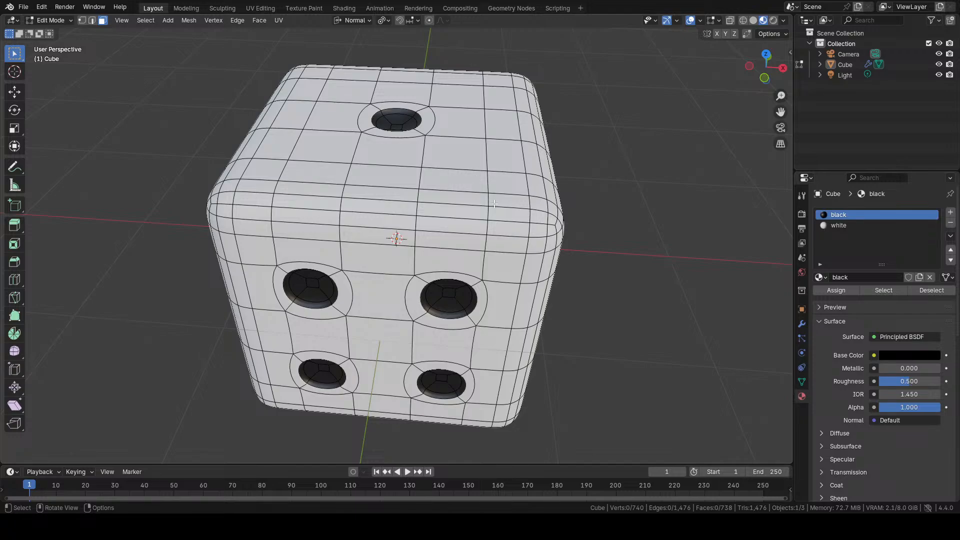
{"action": "middle_click_drag", "start_coordinate": [471, 319], "coordinate": [657, 288]}
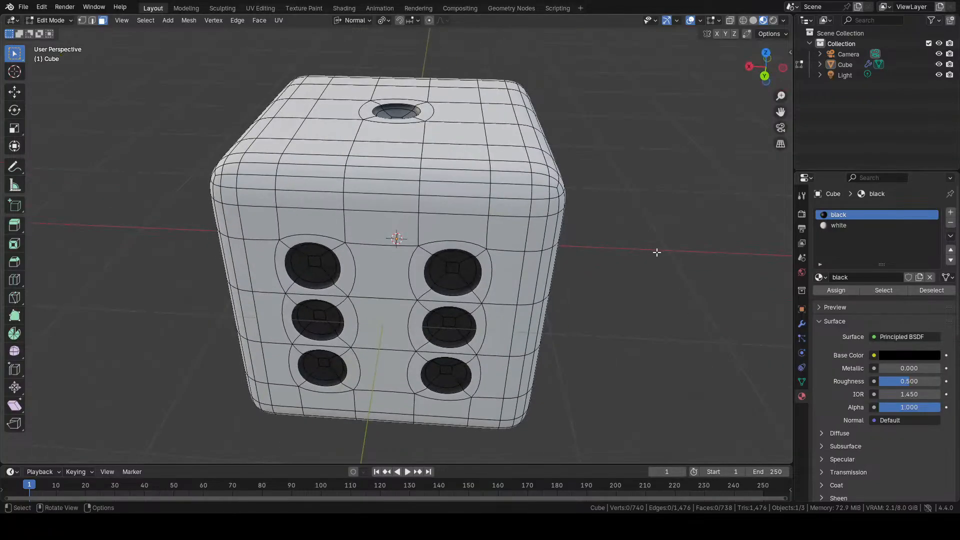
{"action": "key", "text": "Tab"}
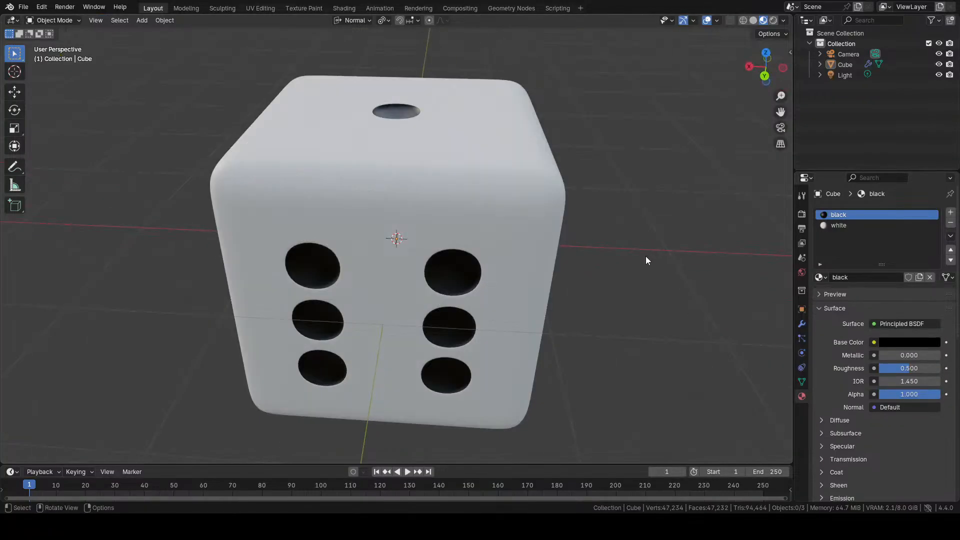
{"action": "middle_click_drag", "start_coordinate": [646, 256], "coordinate": [575, 223]}
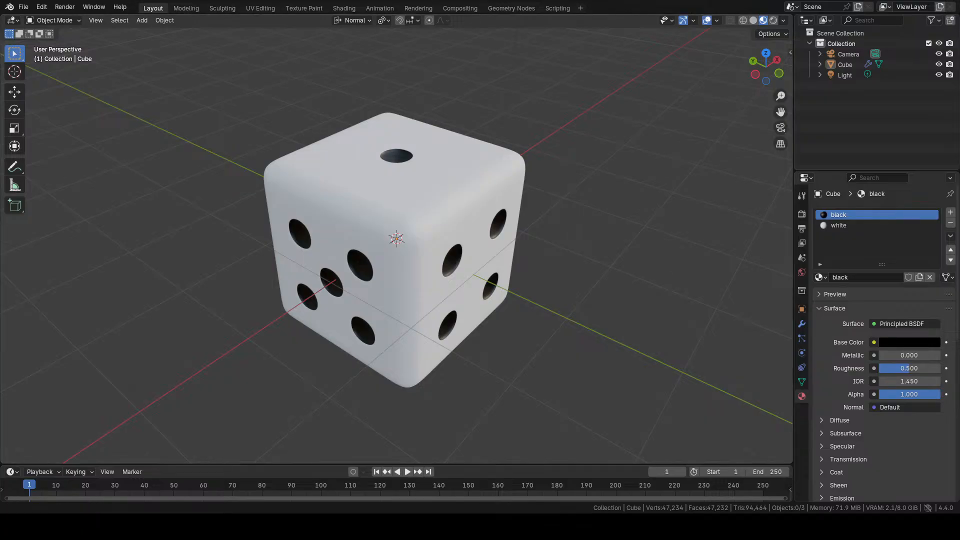
- Start a new default scene, discarding the unsaved changes to the current file
{"action": "left_click", "coordinate": [23, 7]}
{"action": "mouse_move", "coordinate": [26, 19]}
{"action": "left_click", "coordinate": [155, 20]}
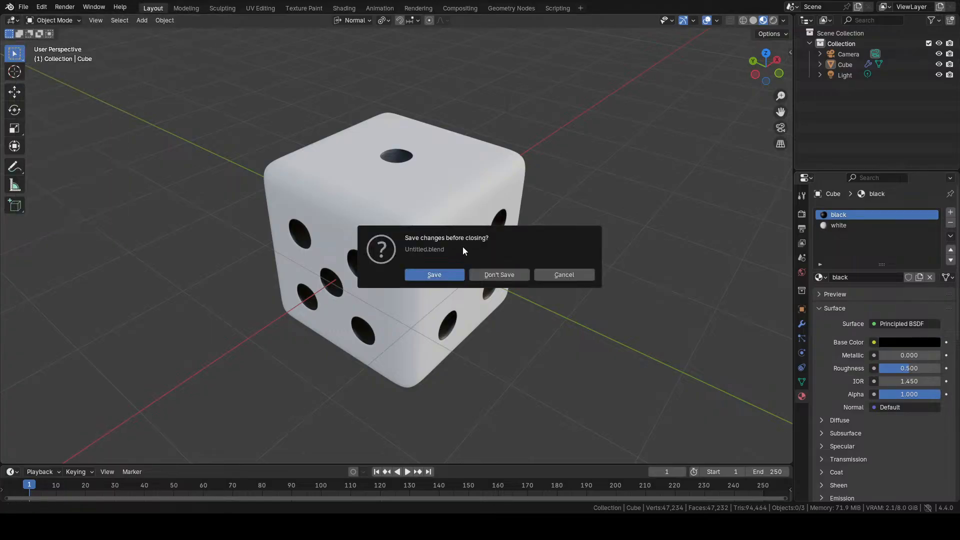
{"action": "left_click", "coordinate": [497, 274]}
- Add a Bevel modifier to the default cube
{"action": "scroll", "coordinate": [398, 238], "scroll_direction": "up", "scroll_amount": 5}
{"action": "middle_click_drag", "start_coordinate": [398, 238], "coordinate": [449, 239]}
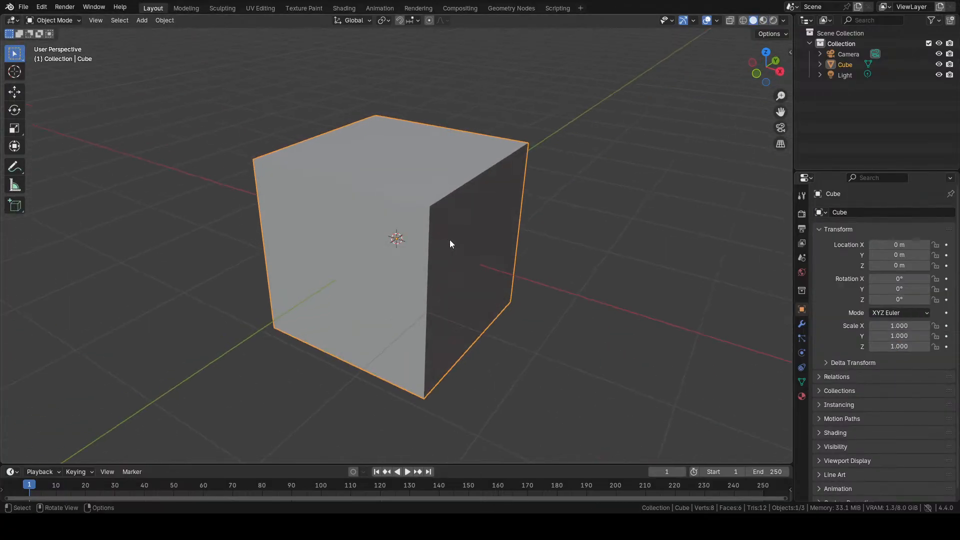
{"action": "left_click", "coordinate": [801, 324]}
{"action": "left_click", "coordinate": [860, 214]}
{"action": "left_click", "coordinate": [825, 211]}
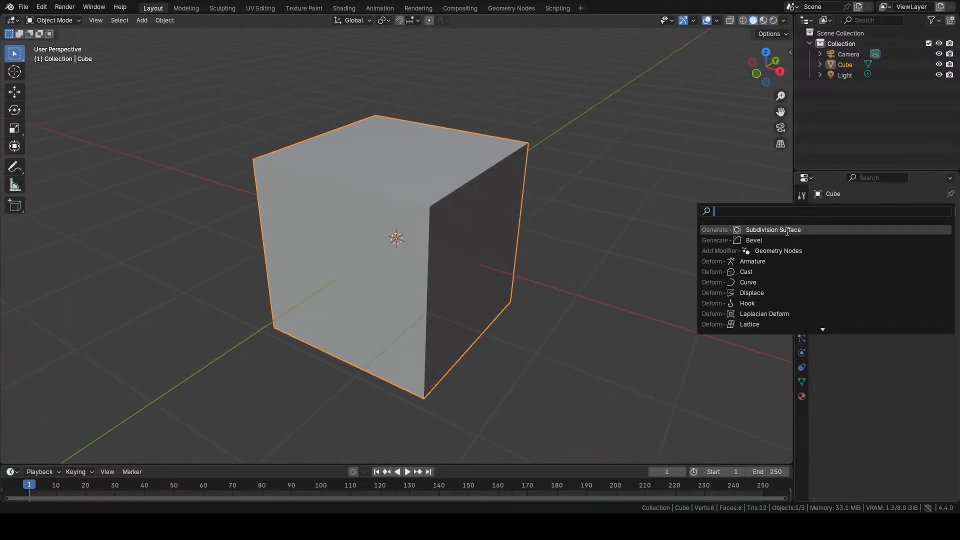
{"action": "left_click", "coordinate": [772, 241]}
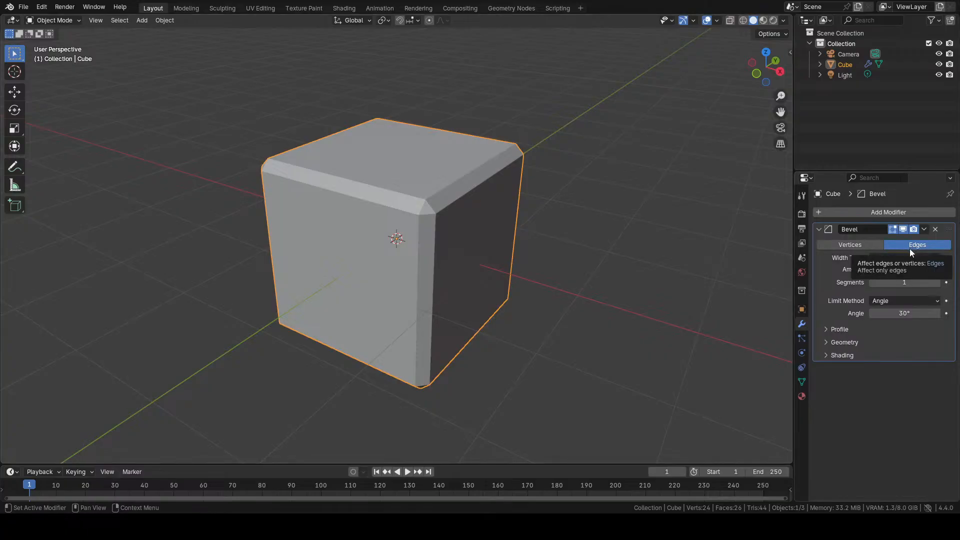
- Set the Bevel modifier's amount to 0.2 m and its segments to 4
{"action": "left_click", "coordinate": [913, 269]}
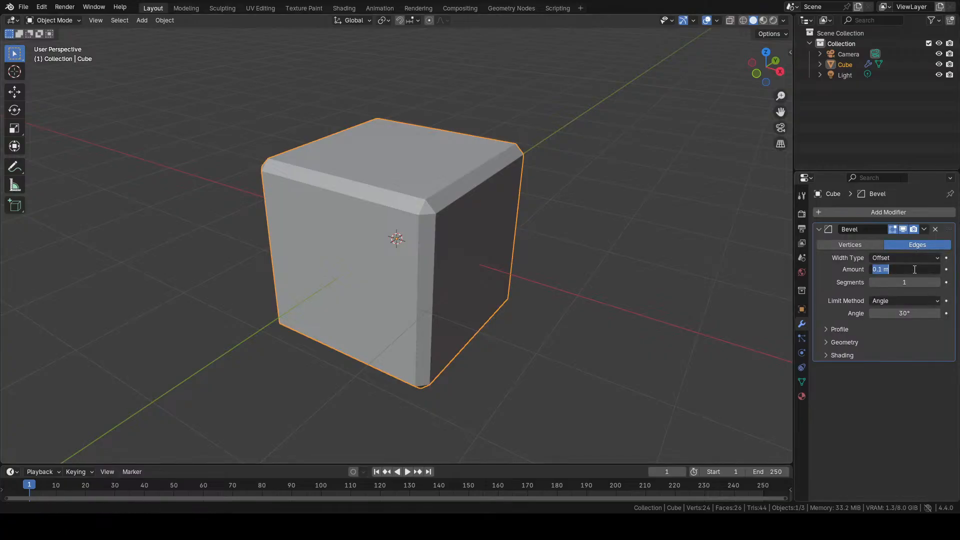
{"action": "type", "text": "0.2"}
{"action": "key", "text": "Return"}
{"action": "left_click", "coordinate": [913, 282]}
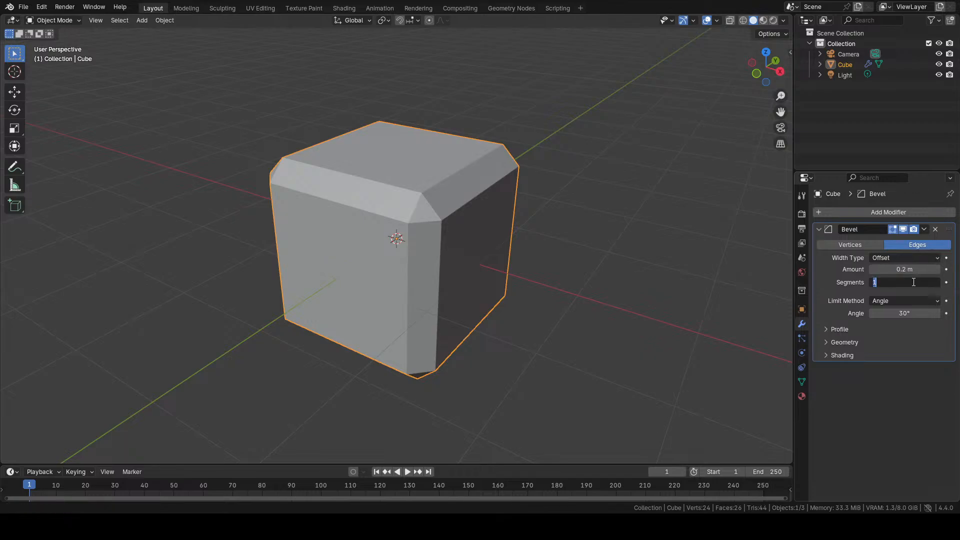
{"action": "key", "text": "Return"}
- Subdivide all faces of the cube in Edit Mode with 4 cuts, and clear the selection
{"action": "scroll", "coordinate": [443, 181], "scroll_direction": "up", "scroll_amount": 4}
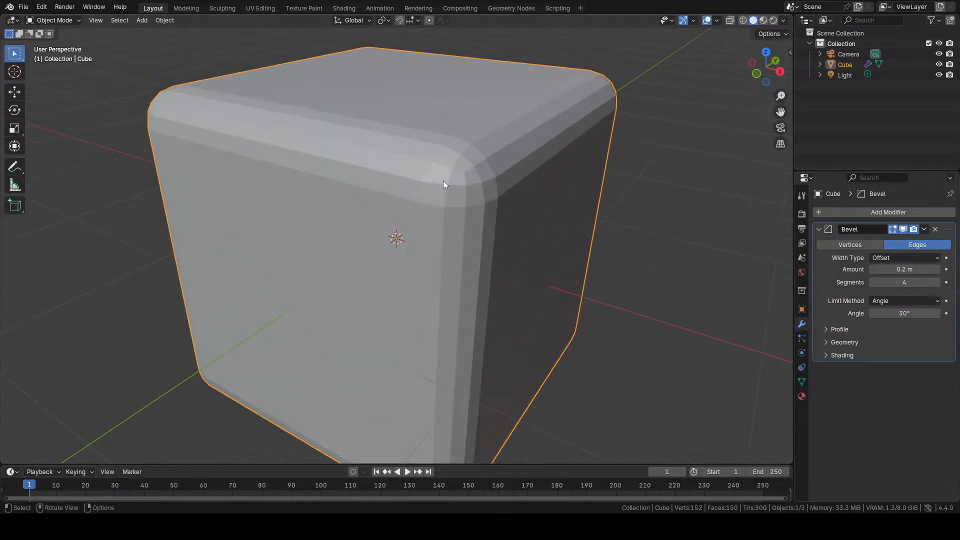
{"action": "key", "text": "Tab"}
{"action": "right_click", "coordinate": [429, 184]}
{"action": "left_click", "coordinate": [429, 184]}
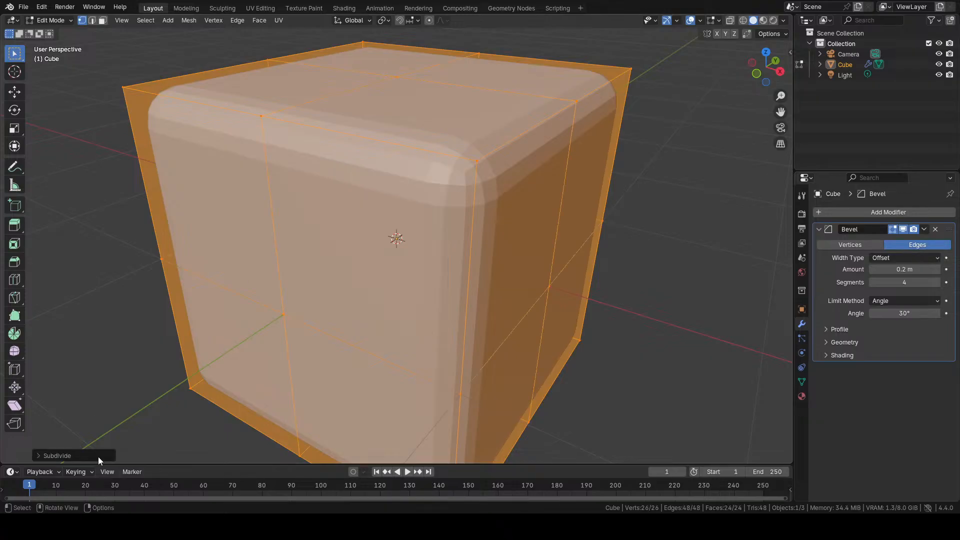
{"action": "left_click", "coordinate": [98, 455]}
{"action": "left_click", "coordinate": [171, 383]}
{"action": "left_click", "coordinate": [172, 383]}
{"action": "left_click", "coordinate": [172, 383]}
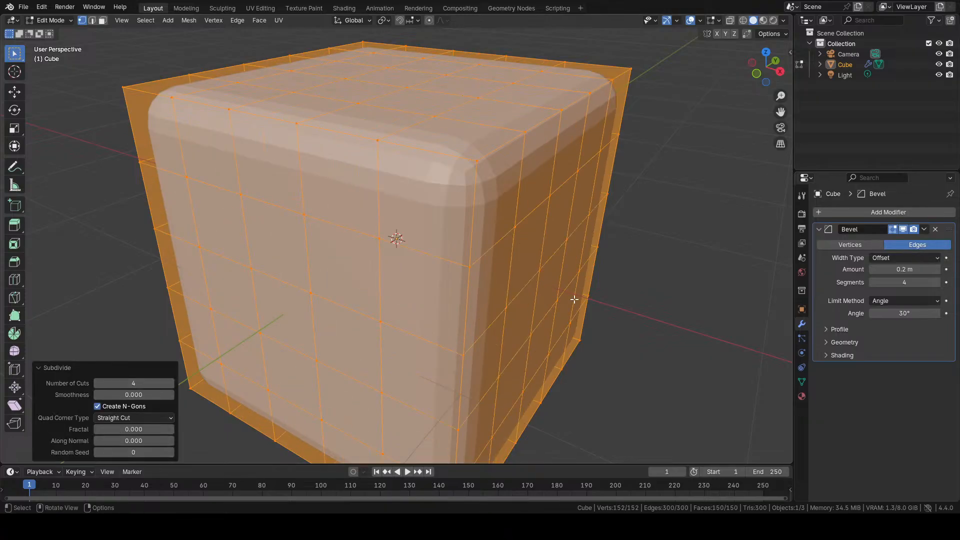
{"action": "scroll", "coordinate": [650, 295], "scroll_direction": "down", "scroll_amount": 2}
{"action": "key", "text": "alt+a"}
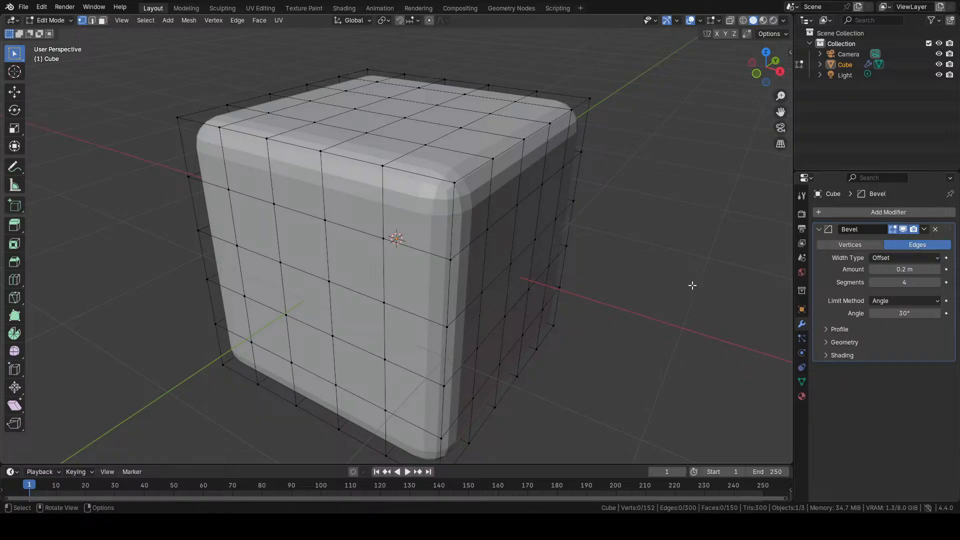
- Return to Object Mode and apply the Bevel modifier to the cube
{"action": "key", "text": "Tab"}
{"action": "left_click", "coordinate": [926, 230]}
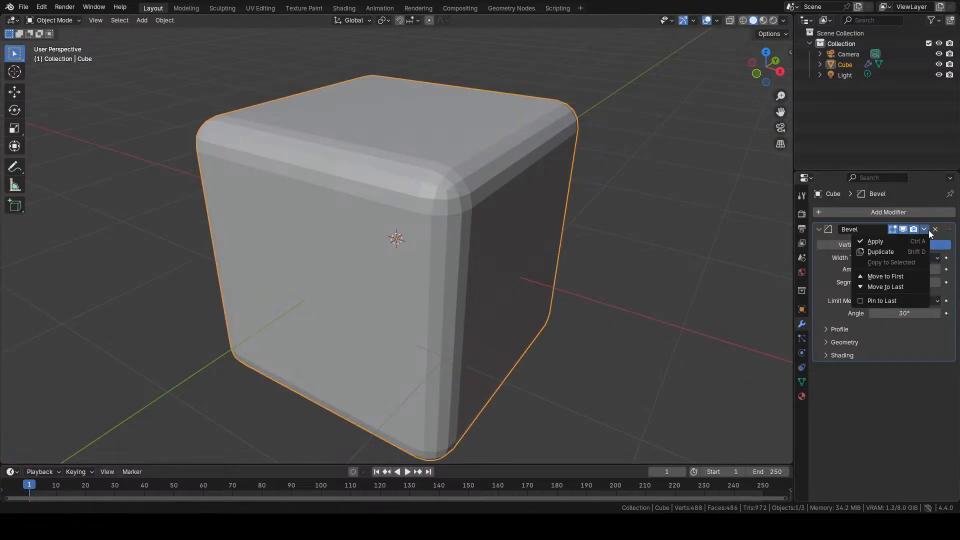
{"action": "left_click", "coordinate": [901, 242]}
{"action": "left_click", "coordinate": [456, 209]}
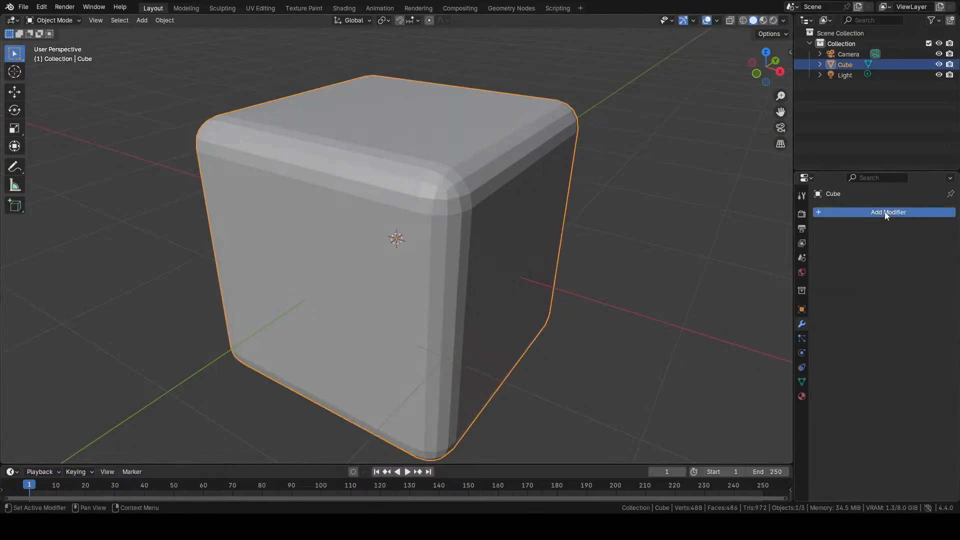
- Add a Subdivision Surface modifier to the cube with viewport and render levels both set to 3
{"action": "left_click", "coordinate": [855, 212]}
{"action": "left_click", "coordinate": [853, 211]}
{"action": "left_click", "coordinate": [772, 241]}
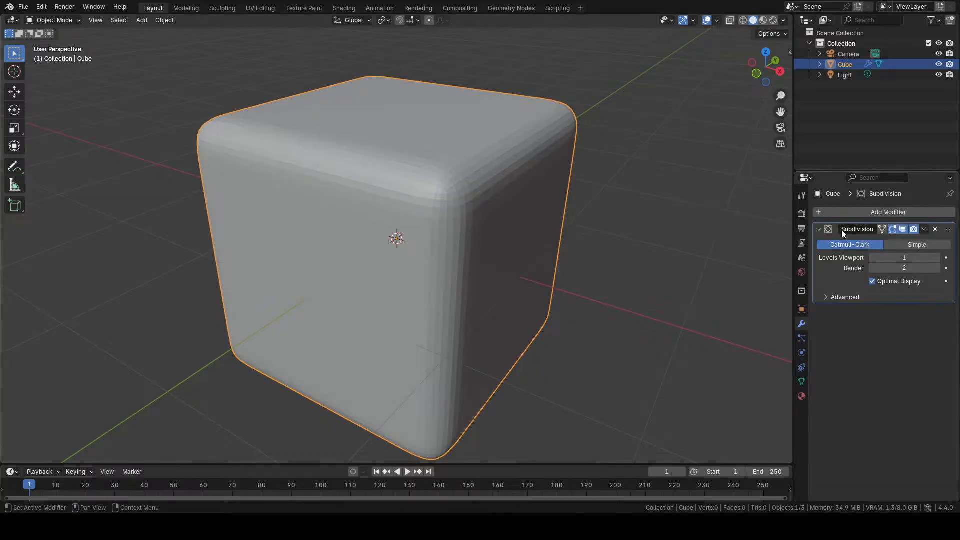
{"action": "left_click", "coordinate": [885, 212]}
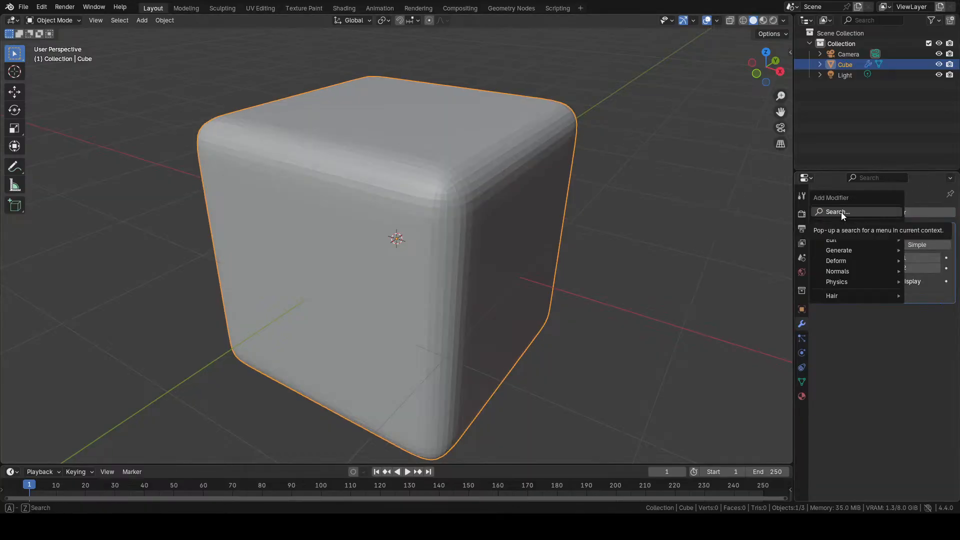
{"action": "left_click", "coordinate": [745, 225]}
{"action": "left_click_drag", "start_coordinate": [933, 257], "coordinate": [942, 258]}
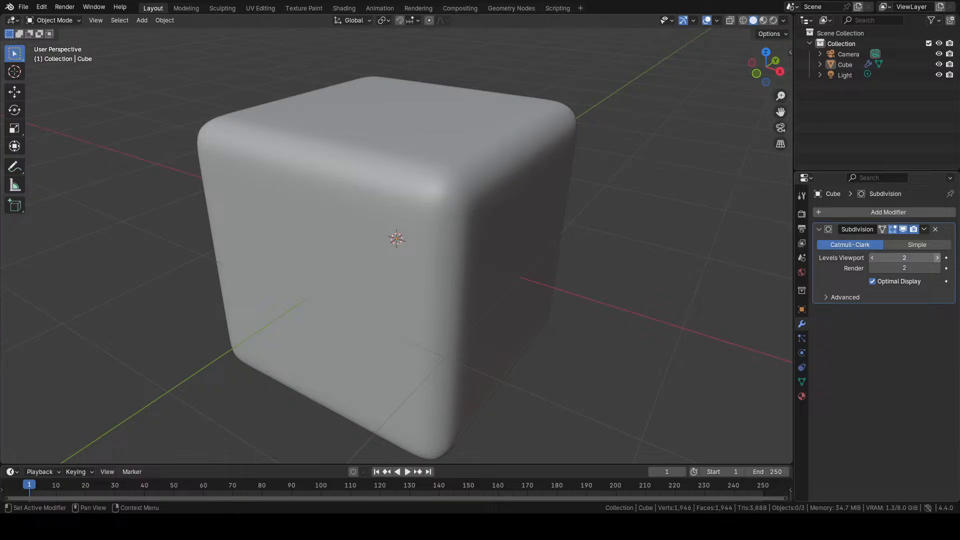
{"action": "left_click", "coordinate": [937, 269]}
- Shade the cube smooth
{"action": "left_click", "coordinate": [397, 157]}
{"action": "right_click", "coordinate": [400, 161]}
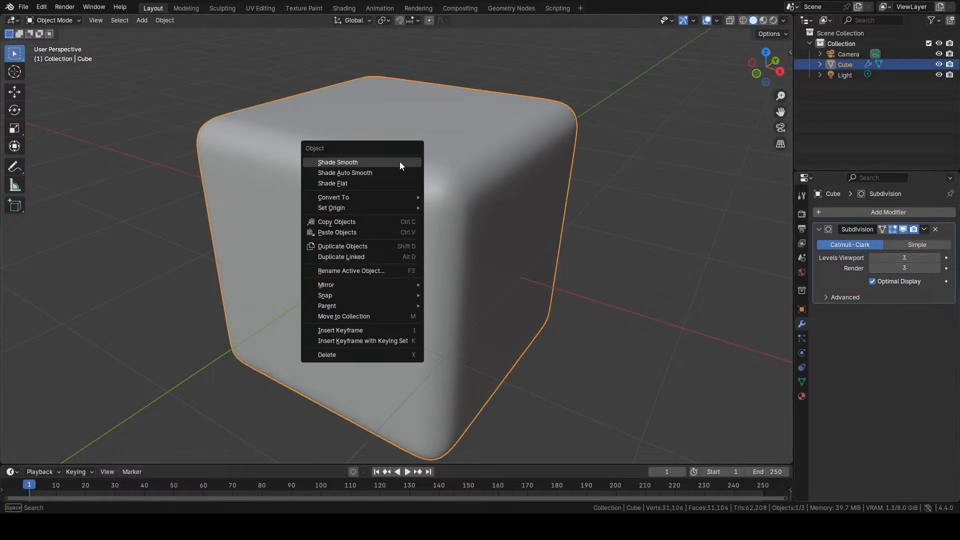
{"action": "left_click", "coordinate": [399, 161]}
- In Edit Mode, select five faces on the cube's front side in a five-pip pattern: four corners and the centre
{"action": "key", "text": "Tab"}
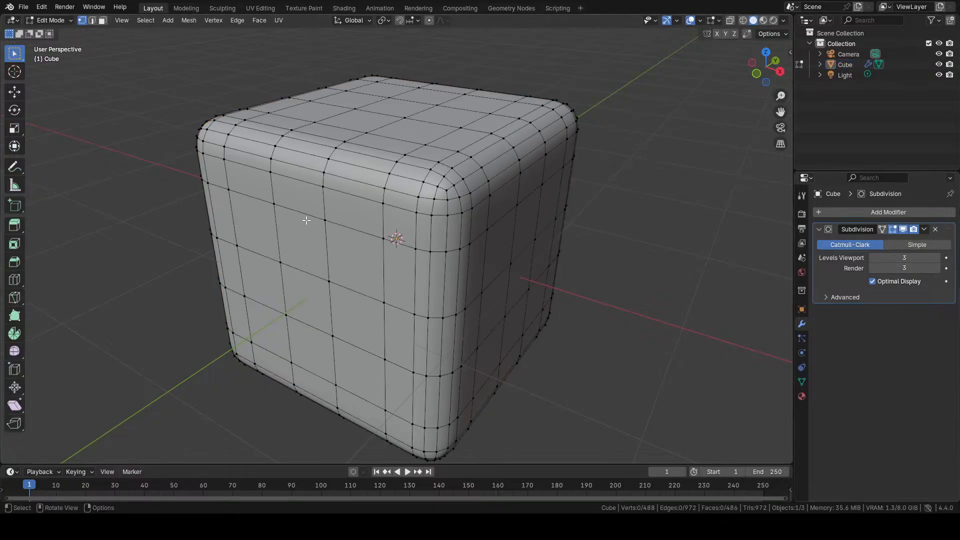
{"action": "middle_click_drag", "start_coordinate": [306, 220], "coordinate": [326, 208]}
{"action": "scroll", "coordinate": [327, 208], "scroll_direction": "down", "scroll_amount": 3}
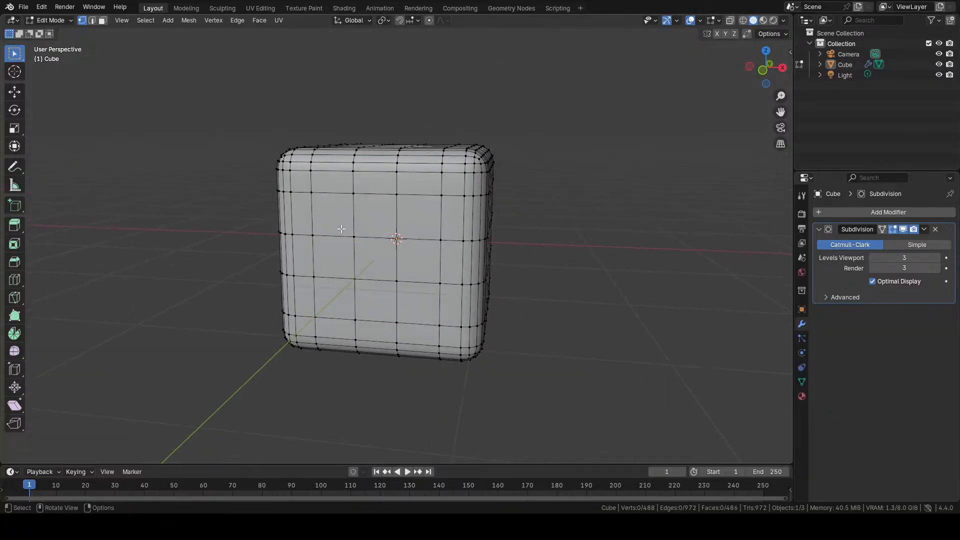
{"action": "key", "text": "3"}
{"action": "left_click", "coordinate": [328, 206]}
{"action": "left_click", "coordinate": [375, 257], "text": "shift"}
{"action": "left_click", "coordinate": [417, 301], "text": "shift"}
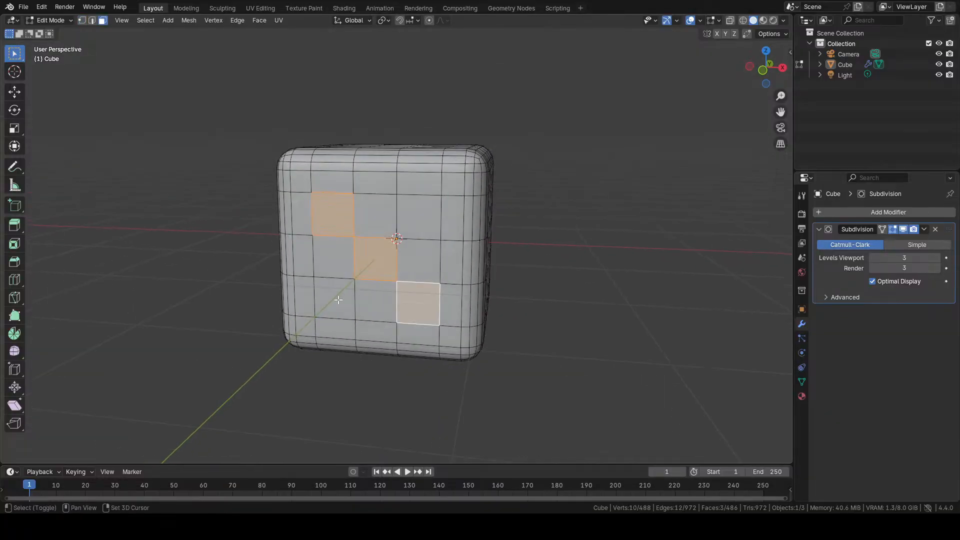
{"action": "left_click", "coordinate": [334, 298], "text": "shift"}
{"action": "left_click", "coordinate": [417, 219], "text": "shift"}
- Add four corner faces on the cube's +X side to the selection in a four-pip pattern
{"action": "middle_click_drag", "start_coordinate": [417, 219], "coordinate": [467, 248]}
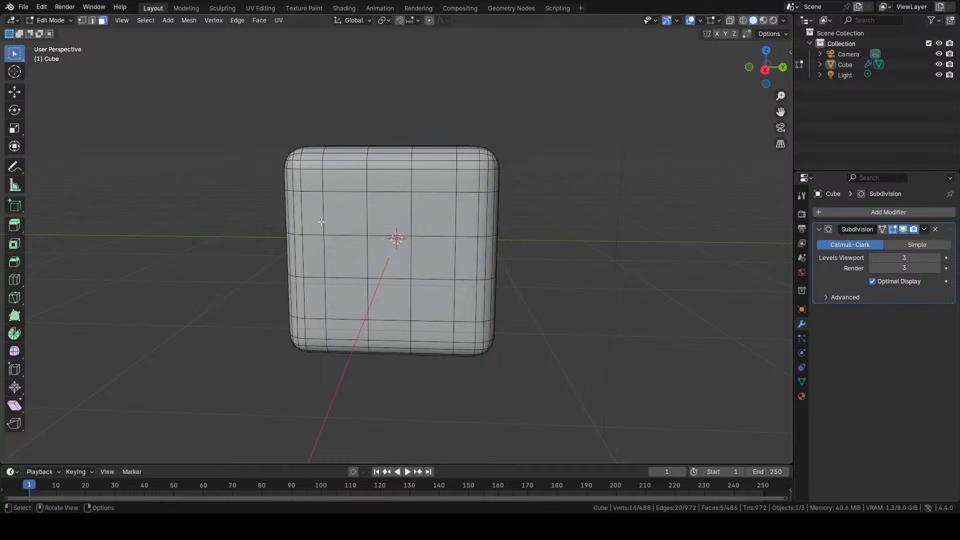
{"action": "left_click", "coordinate": [358, 222], "text": "shift"}
{"action": "left_click", "coordinate": [353, 305], "text": "shift"}
{"action": "left_click", "coordinate": [446, 220], "text": "shift"}
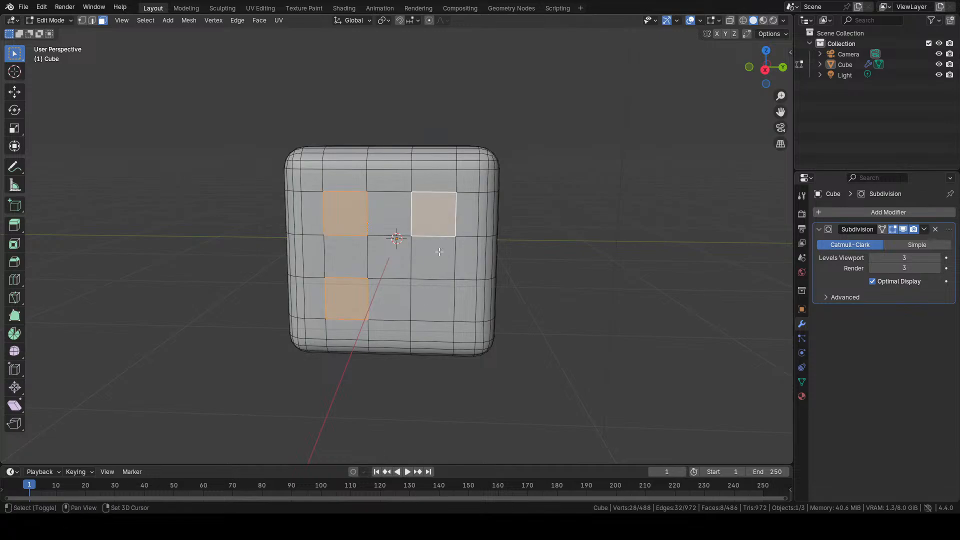
{"action": "left_click", "coordinate": [434, 293], "text": "shift"}
- Add three diagonal faces on the cube's back side to the selection for the three-pip pattern
{"action": "left_click", "coordinate": [780, 68]}
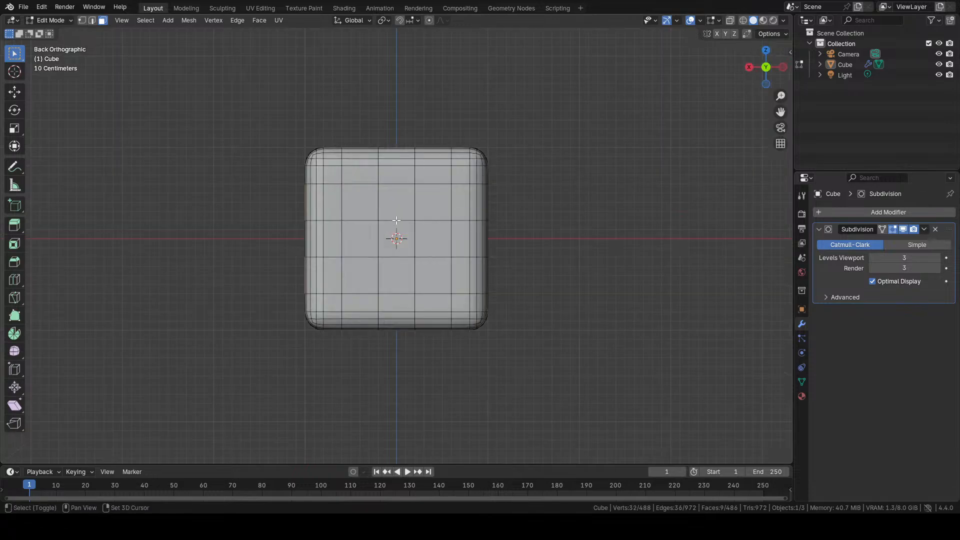
{"action": "left_click", "coordinate": [360, 202], "text": "shift"}
{"action": "left_click", "coordinate": [396, 239], "text": "shift"}
{"action": "left_click", "coordinate": [434, 275], "text": "shift"}
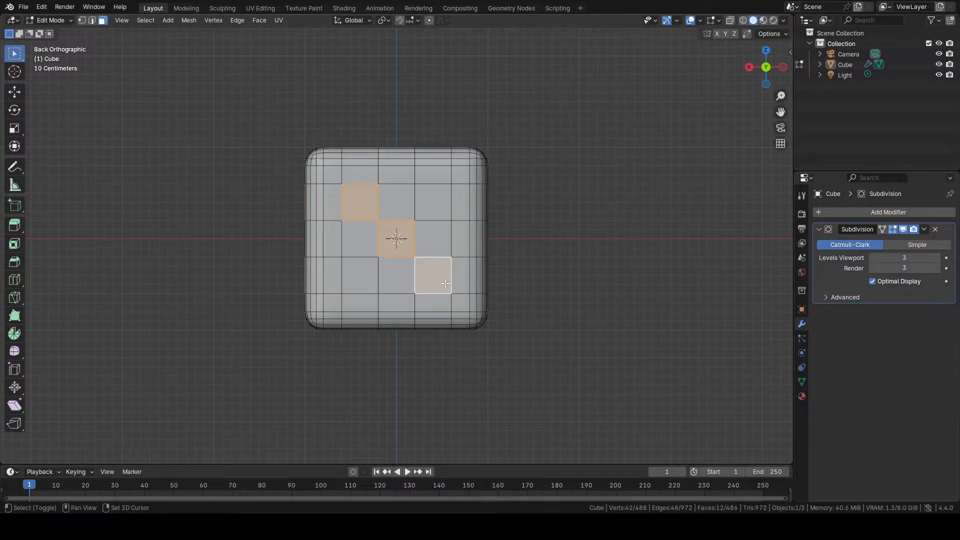
- Add six faces in two columns of three on the cube's -X side to the selection
{"action": "left_click", "coordinate": [780, 68]}
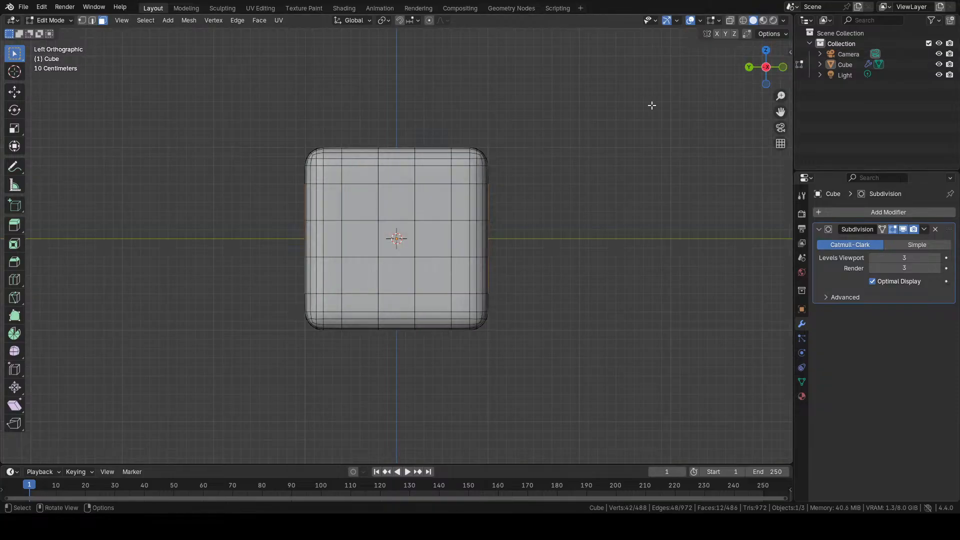
{"action": "left_click", "coordinate": [368, 210], "text": "shift"}
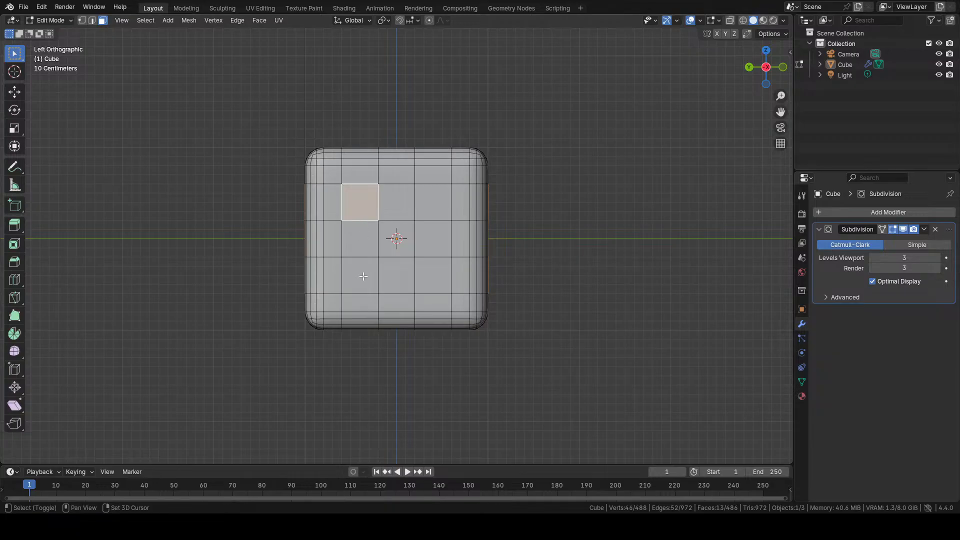
{"action": "left_click", "coordinate": [360, 275], "text": "shift"}
{"action": "left_click", "coordinate": [433, 275], "text": "shift"}
{"action": "left_click", "coordinate": [434, 202], "text": "shift"}
{"action": "middle_click_drag", "start_coordinate": [433, 210], "coordinate": [381, 211]}
{"action": "mouse_move", "coordinate": [530, 224]}
{"action": "middle_mouse_down"}
{"action": "mouse_move", "coordinate": [542, 227]}
{"action": "mouse_move", "coordinate": [280, 230]}
{"action": "mouse_move", "coordinate": [645, 227]}
{"action": "mouse_move", "coordinate": [514, 232]}
{"action": "middle_mouse_up"}
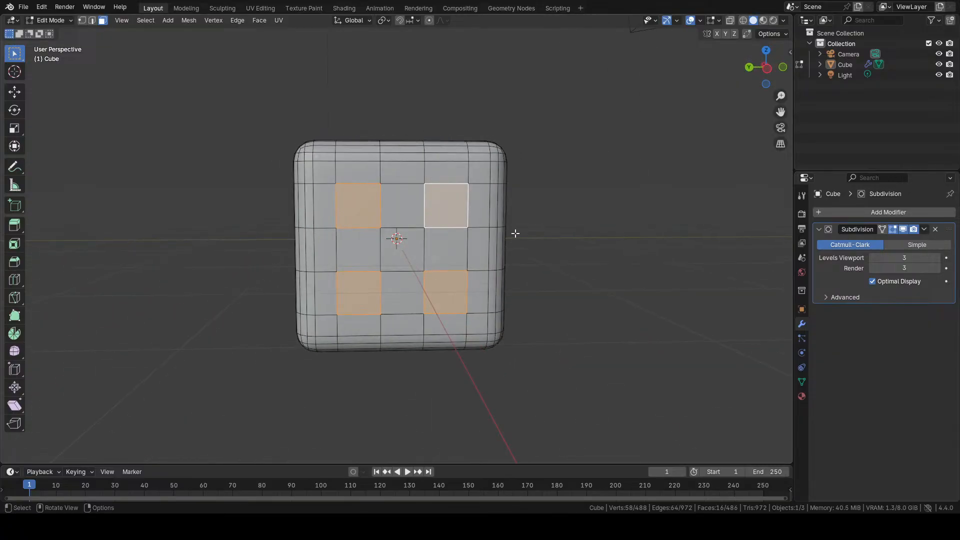
{"action": "left_click", "coordinate": [451, 212], "text": "shift"}
{"action": "left_click", "coordinate": [368, 252], "text": "shift"}
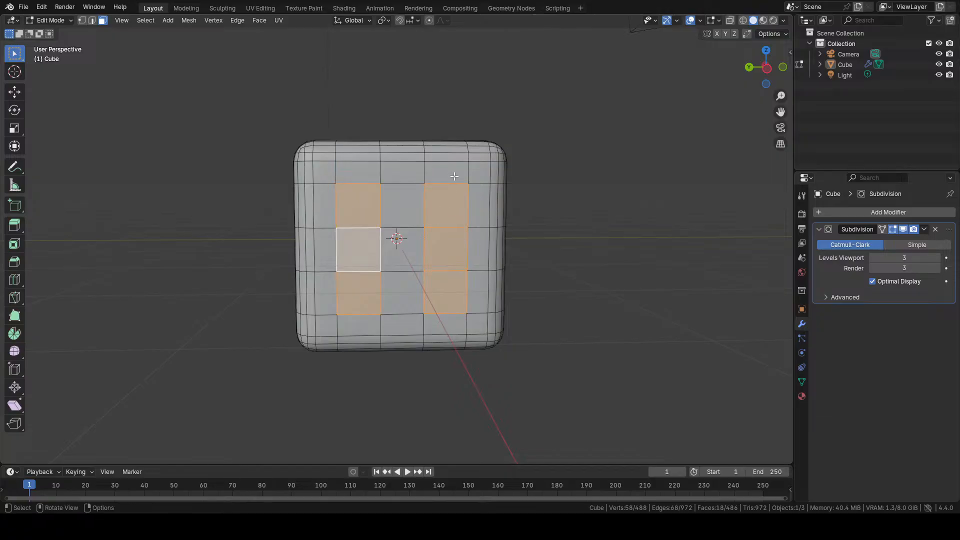
- Add one face on the cube's top and two diagonal faces on its underside to the selection
{"action": "middle_click_drag", "start_coordinate": [368, 251], "coordinate": [611, 163]}
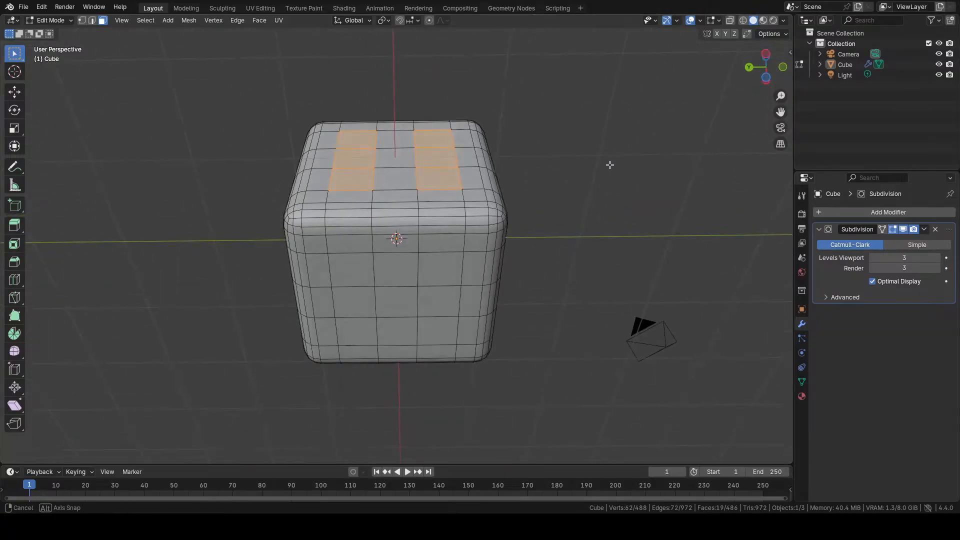
{"action": "left_click", "coordinate": [422, 324], "text": "shift"}
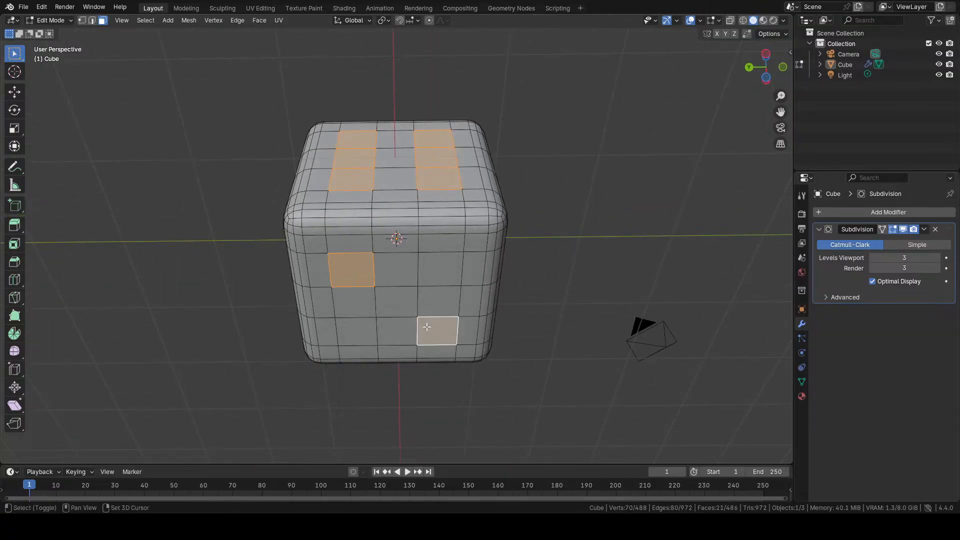
{"action": "middle_click_drag", "start_coordinate": [422, 324], "coordinate": [580, 172]}
{"action": "key", "text": "alt+z"}
{"action": "key", "text": "alt+z"}
- Inset all selected pip faces by about 0.032 m
{"action": "scroll", "coordinate": [452, 180], "scroll_direction": "up", "scroll_amount": 4}
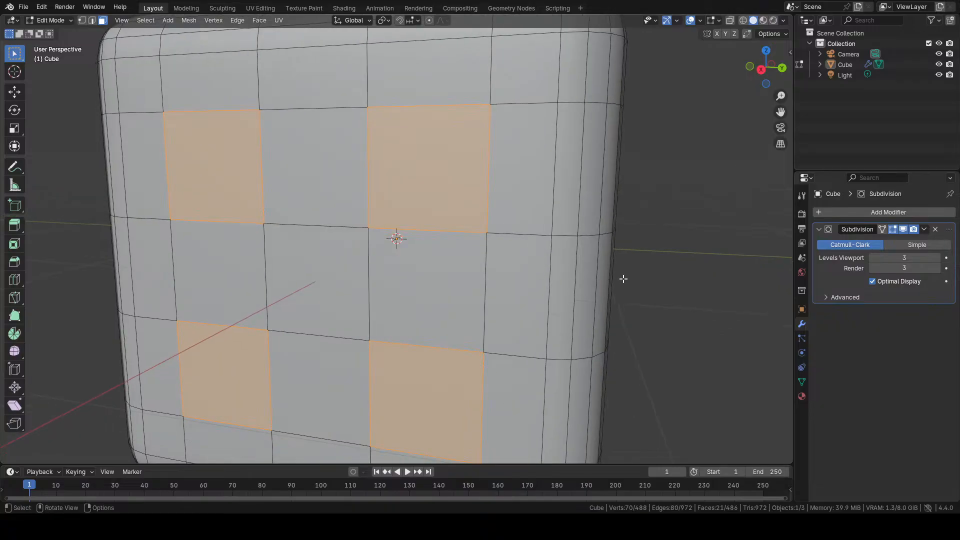
{"action": "key", "text": "i"}
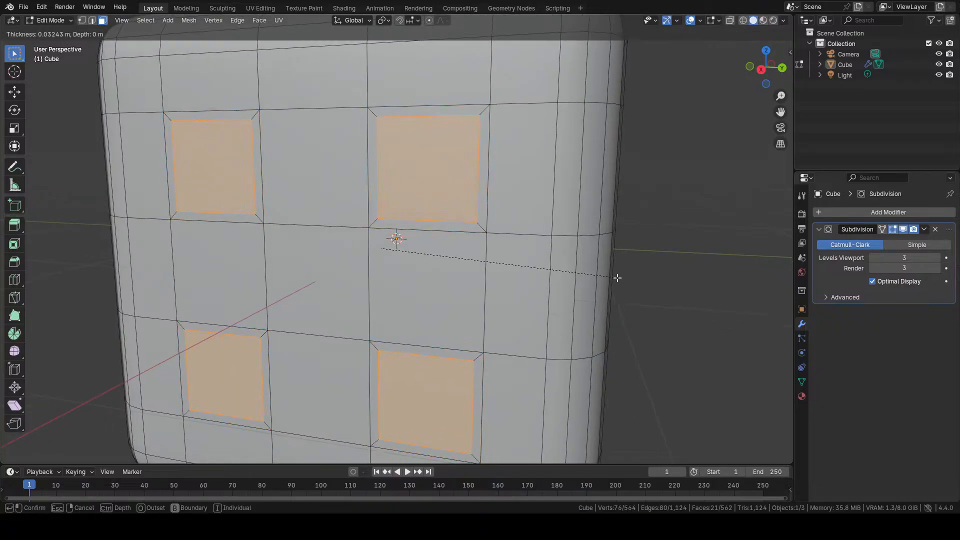
{"action": "left_click", "coordinate": [617, 278]}
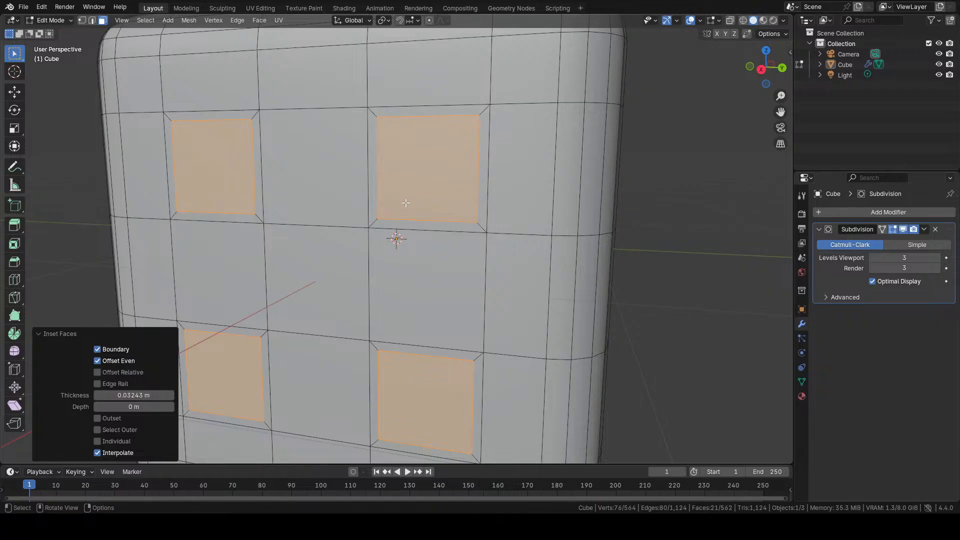
{"action": "middle_click_drag", "start_coordinate": [461, 263], "coordinate": [454, 267]}
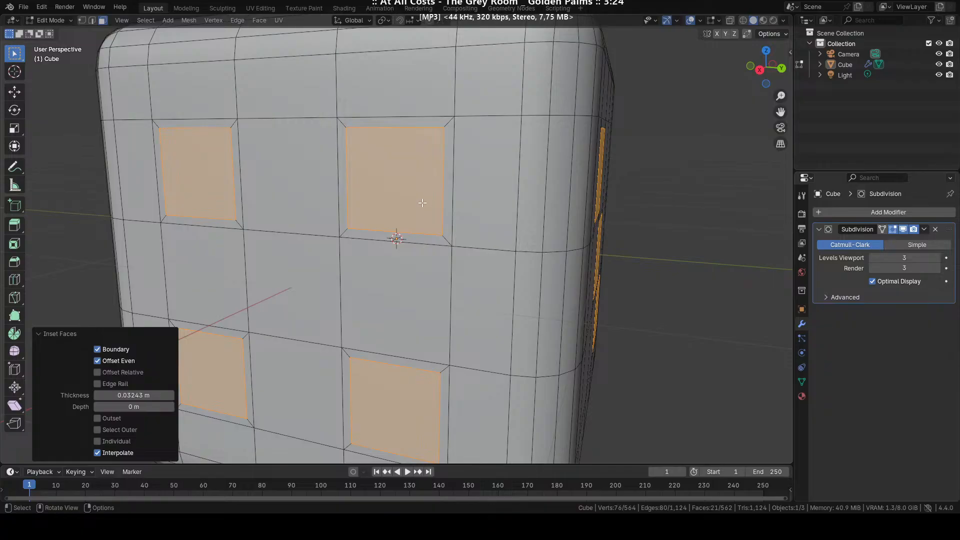
{"action": "key", "text": "ctrl+f"}
{"action": "left_click", "coordinate": [409, 256]}
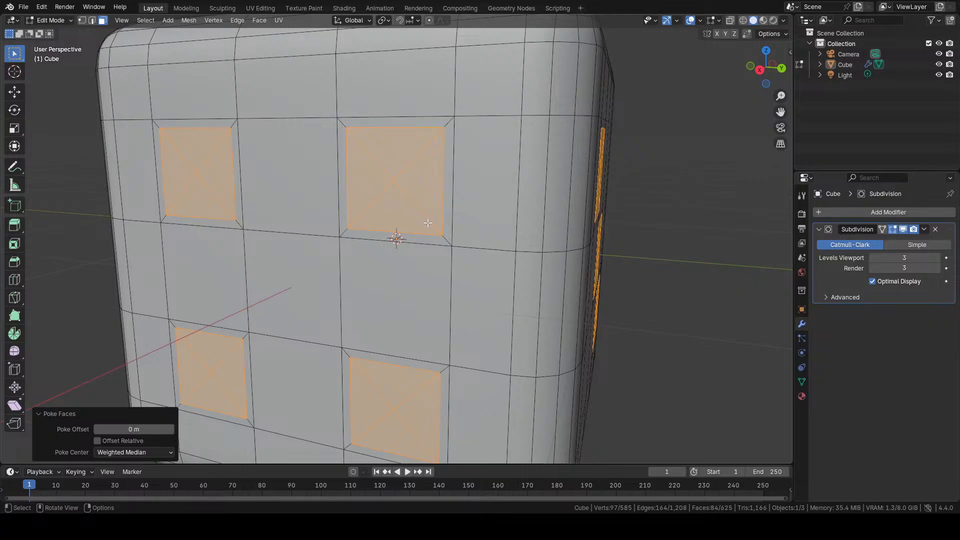
{"action": "key", "text": "ctrl+z"}
{"action": "key", "text": "ctrl+f"}
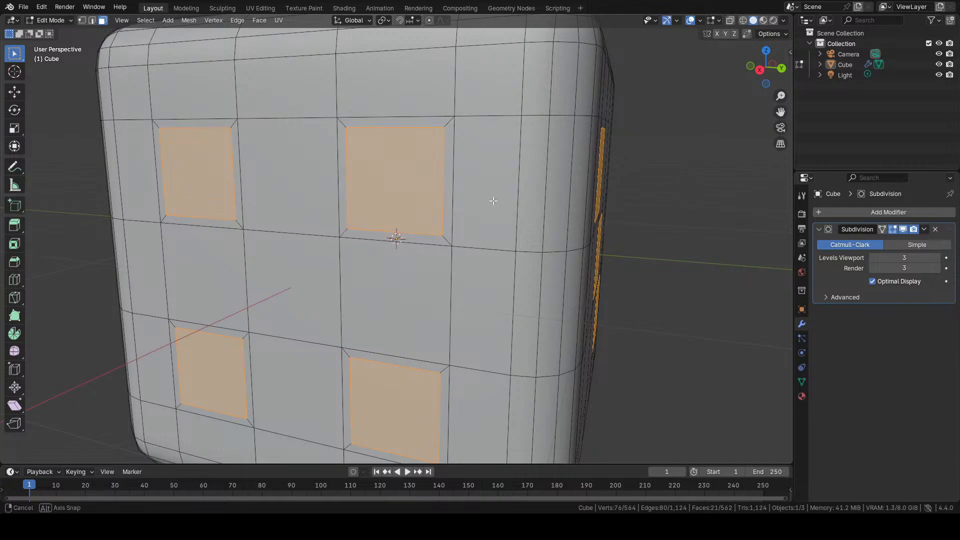
- Extrude the selected pip faces inward along their normals with an offset of -0.04 m
{"action": "middle_click_drag", "start_coordinate": [494, 199], "coordinate": [492, 199]}
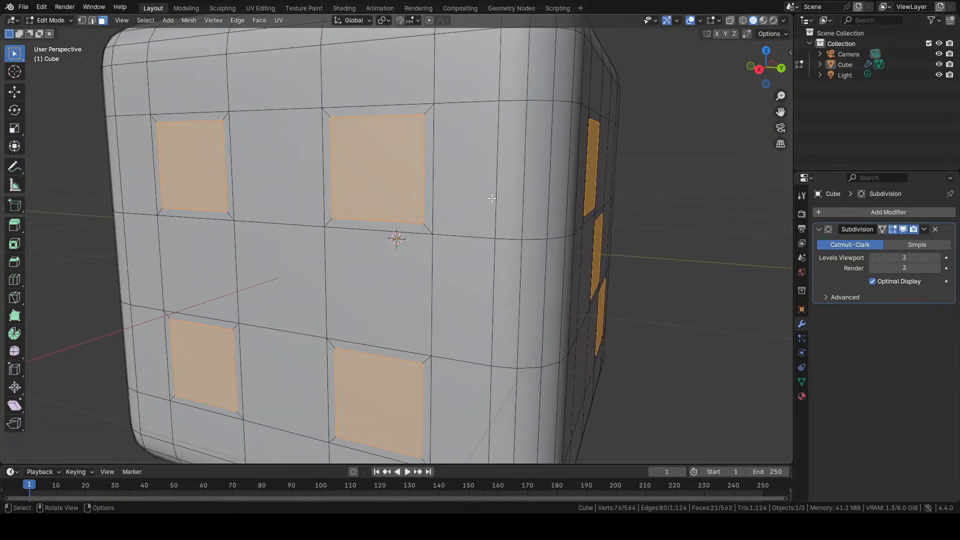
{"action": "key", "text": "alt+e"}
{"action": "left_click", "coordinate": [494, 200]}
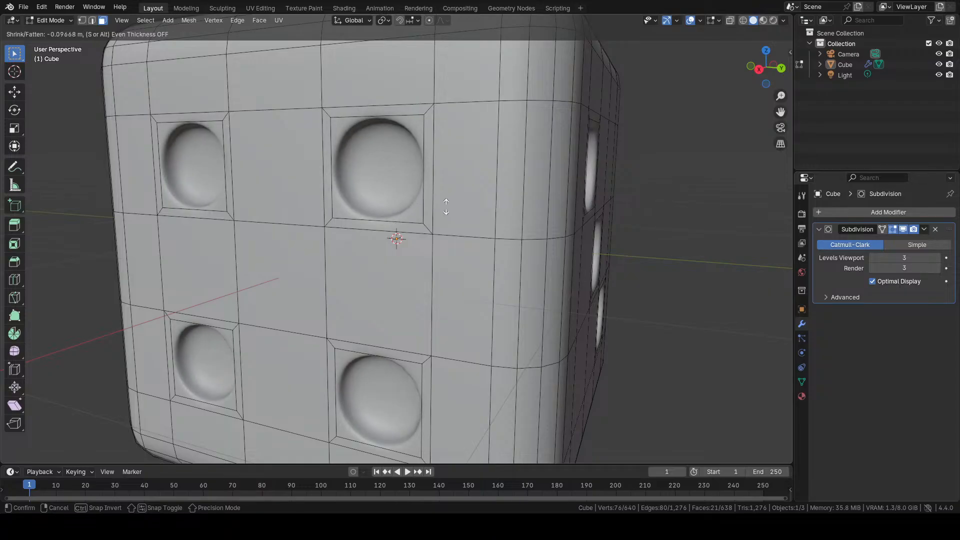
{"action": "left_click", "coordinate": [464, 203]}
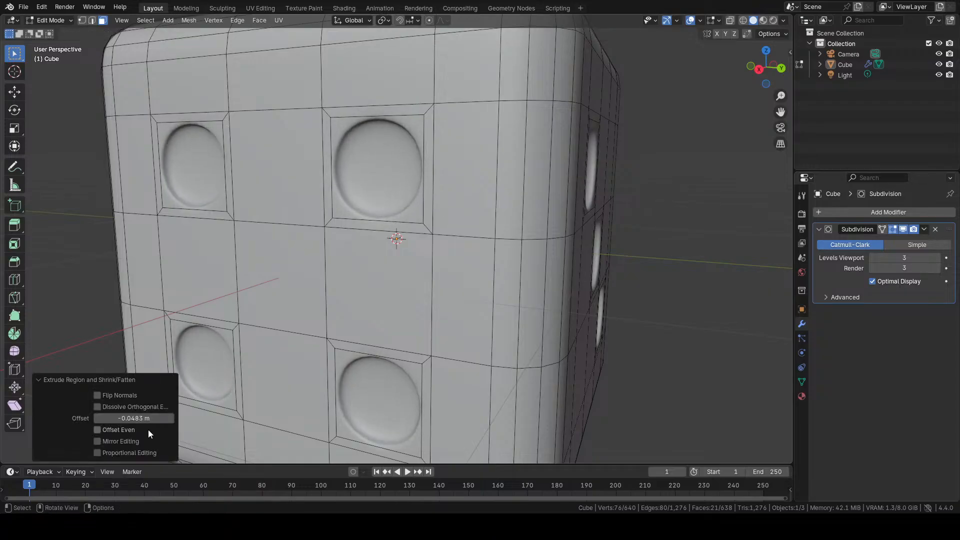
{"action": "left_click", "coordinate": [154, 418]}
{"action": "type", "text": "-0."}
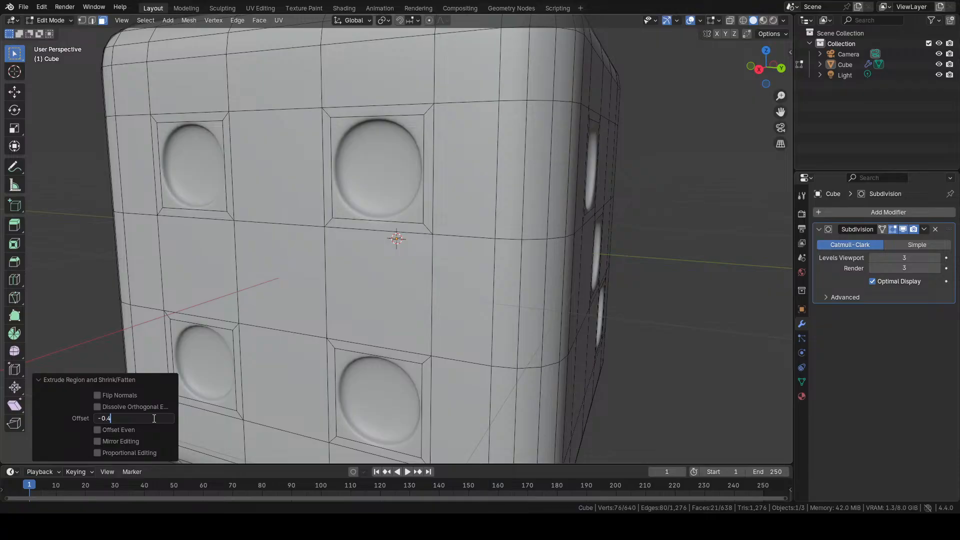
{"action": "type", "text": "04"}
{"action": "key", "text": "Return"}
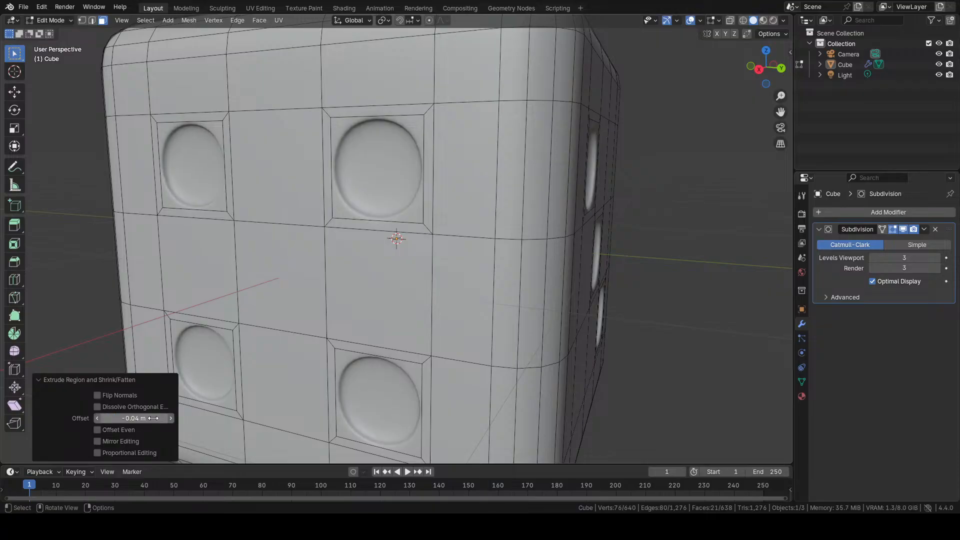
{"action": "scroll", "coordinate": [394, 176], "scroll_direction": "up", "scroll_amount": 5}
{"action": "middle_click_drag", "start_coordinate": [394, 175], "coordinate": [398, 190]}
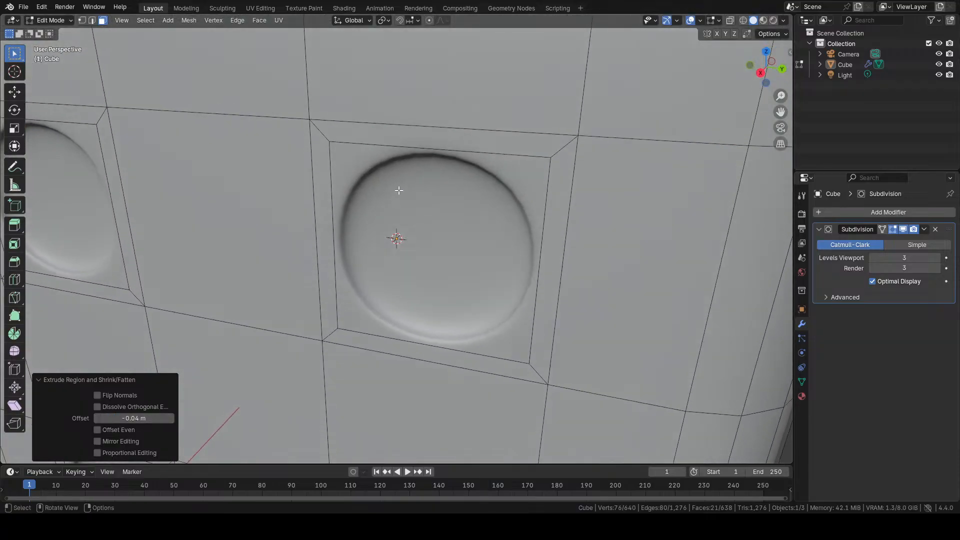
{"action": "scroll", "coordinate": [434, 245], "scroll_direction": "down", "scroll_amount": 5}
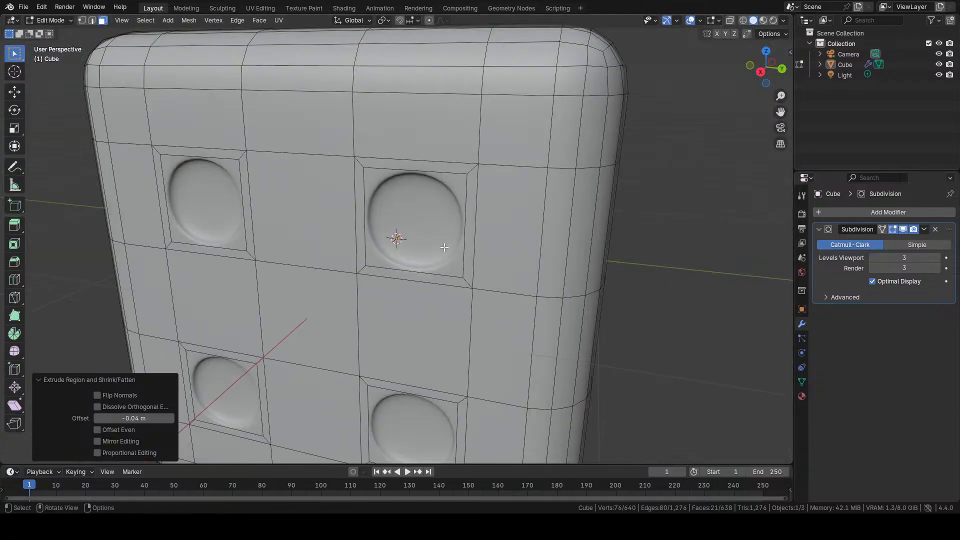
{"action": "middle_click_drag", "start_coordinate": [444, 247], "coordinate": [444, 240]}
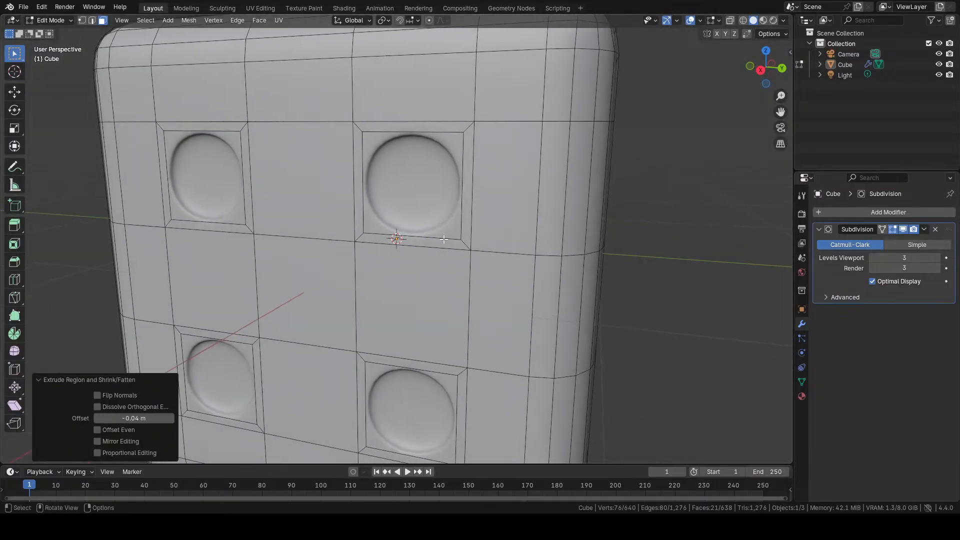
- Inset the recessed pip faces by about 0.128 m and display the Subdivision modifier's result on the edit cage
{"action": "key", "text": "i"}
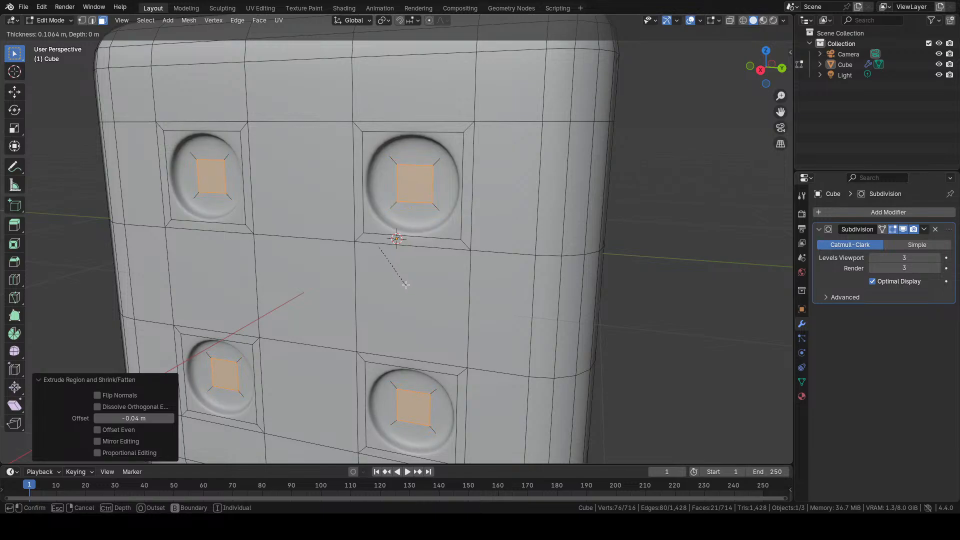
{"action": "left_click", "coordinate": [404, 281]}
{"action": "scroll", "coordinate": [414, 262], "scroll_direction": "up", "scroll_amount": 4}
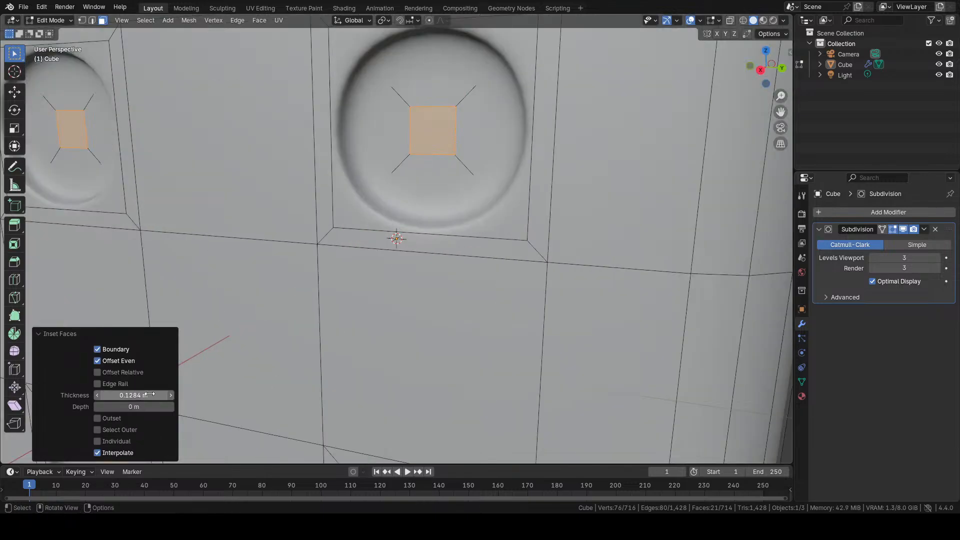
{"action": "scroll", "coordinate": [380, 200], "scroll_direction": "down", "scroll_amount": 6}
{"action": "scroll", "coordinate": [380, 197], "scroll_direction": "up", "scroll_amount": 4}
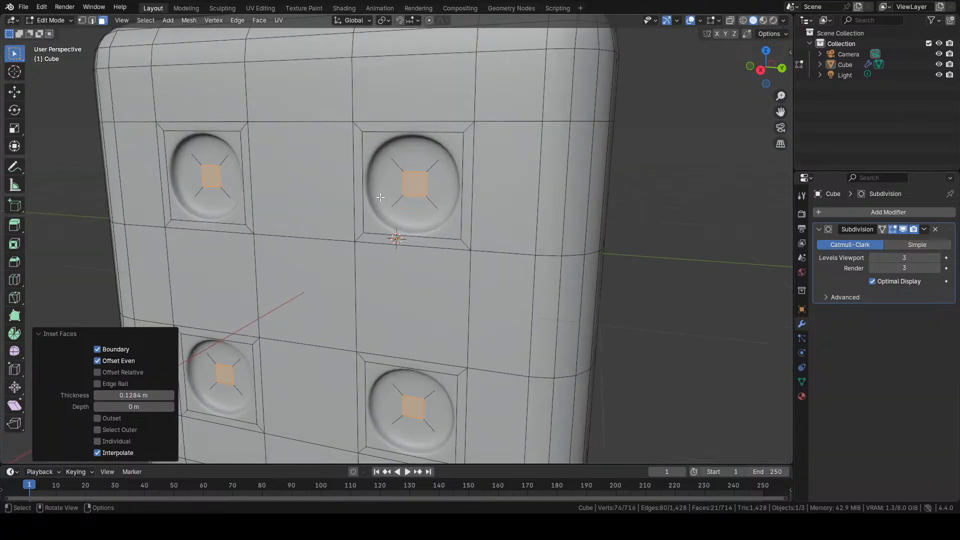
{"action": "middle_click_drag", "start_coordinate": [380, 198], "coordinate": [402, 196]}
{"action": "left_click", "coordinate": [882, 230]}
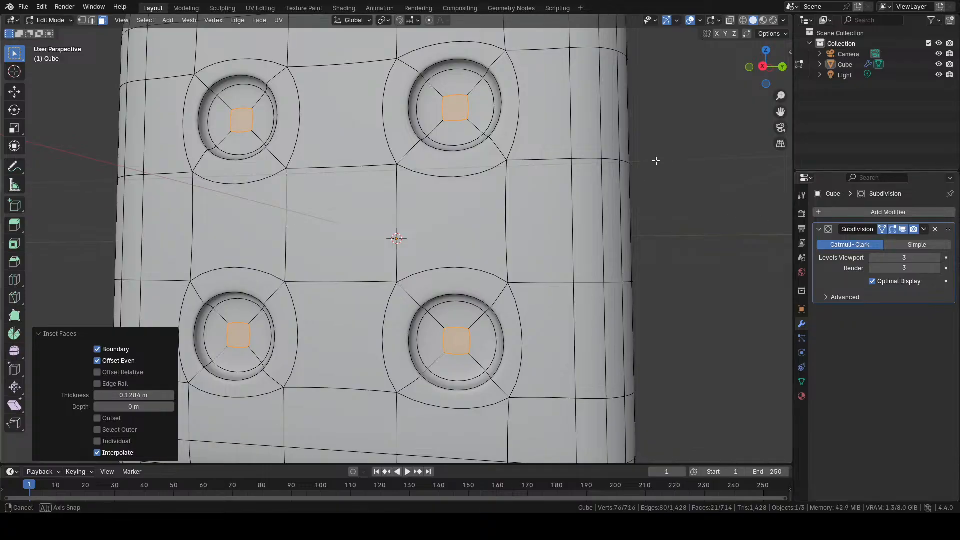
{"action": "middle_click_drag", "start_coordinate": [656, 161], "coordinate": [456, 281]}
- Try a further inset of about 0.227 m on each pip face individually, and undo the pip insets and extrusion
{"action": "key", "text": "i"}
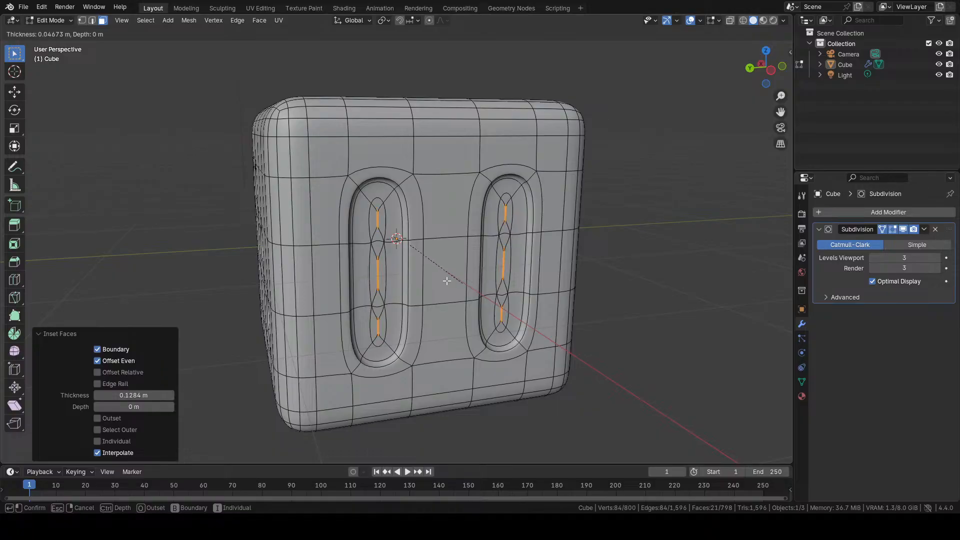
{"action": "key", "text": "i"}
{"action": "left_click", "coordinate": [447, 226]}
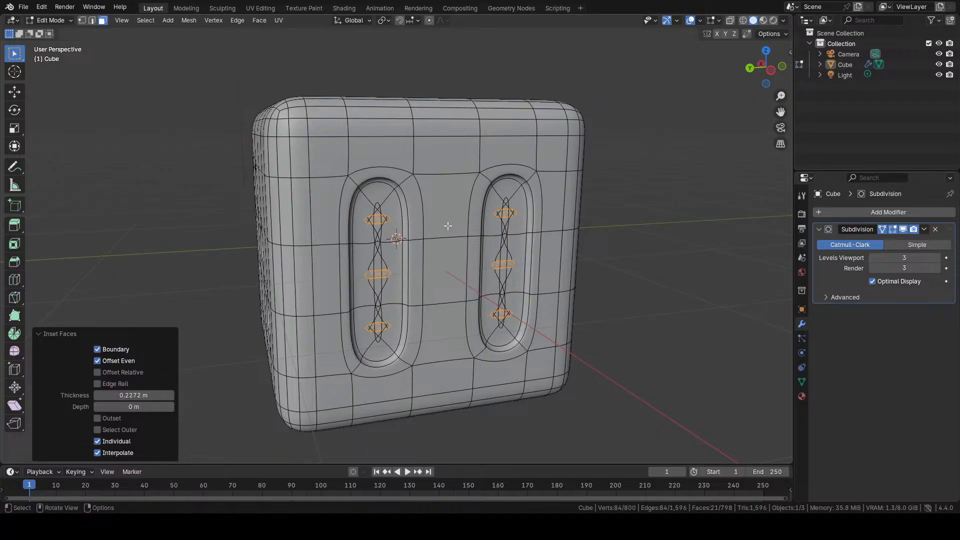
{"action": "key", "text": "ctrl+z"}
{"action": "key", "text": "ctrl+z"}
{"action": "key", "text": "ctrl+z"}
{"action": "key", "text": "ctrl+z"}
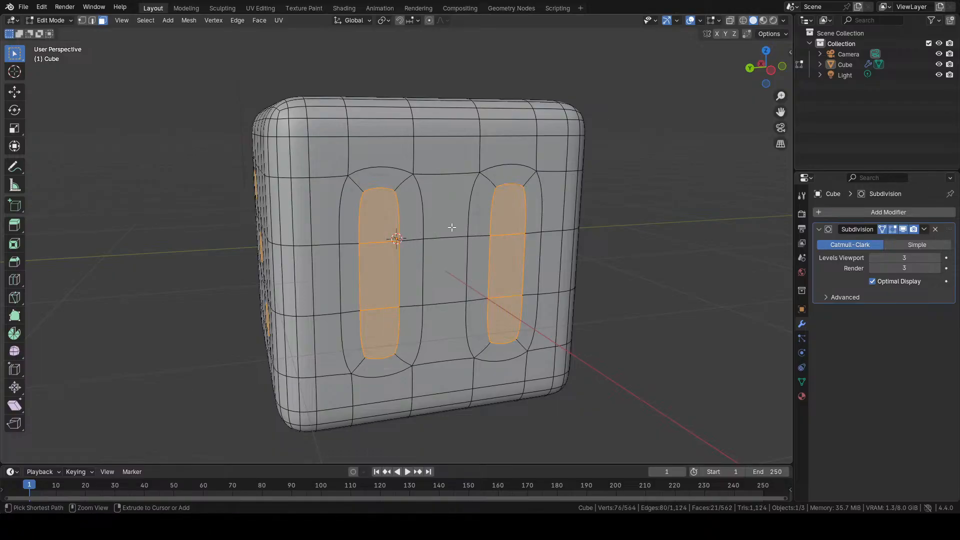
- Inset the selected pip faces individually by about 0.066 m and turn off the Subdivision modifier's on-cage display
{"action": "key", "text": "i"}
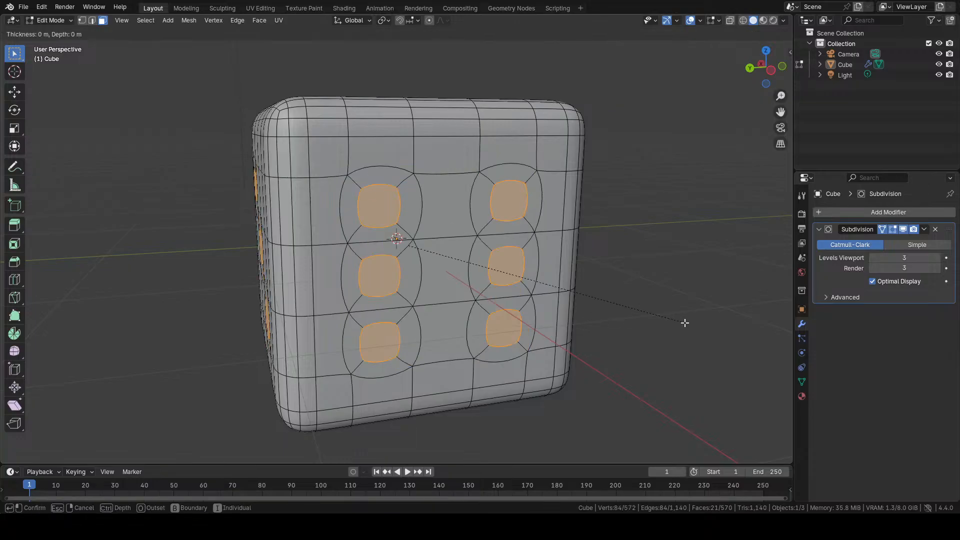
{"action": "key", "text": "i"}
{"action": "key", "text": "i"}
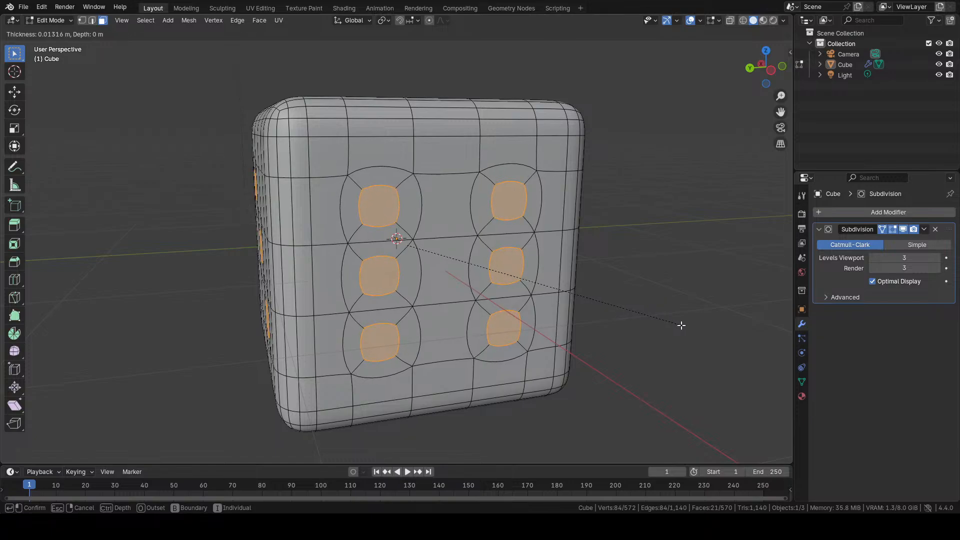
{"action": "left_click", "coordinate": [675, 325]}
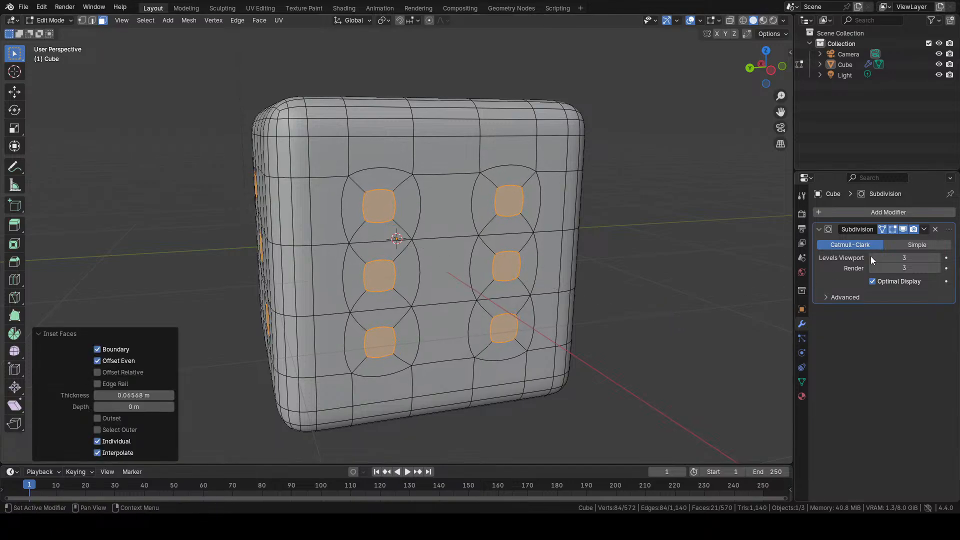
{"action": "left_click", "coordinate": [882, 229]}
{"action": "mouse_move", "coordinate": [434, 261]}
{"action": "middle_mouse_down"}
{"action": "mouse_move", "coordinate": [415, 262]}
{"action": "mouse_move", "coordinate": [428, 263]}
{"action": "middle_mouse_up"}
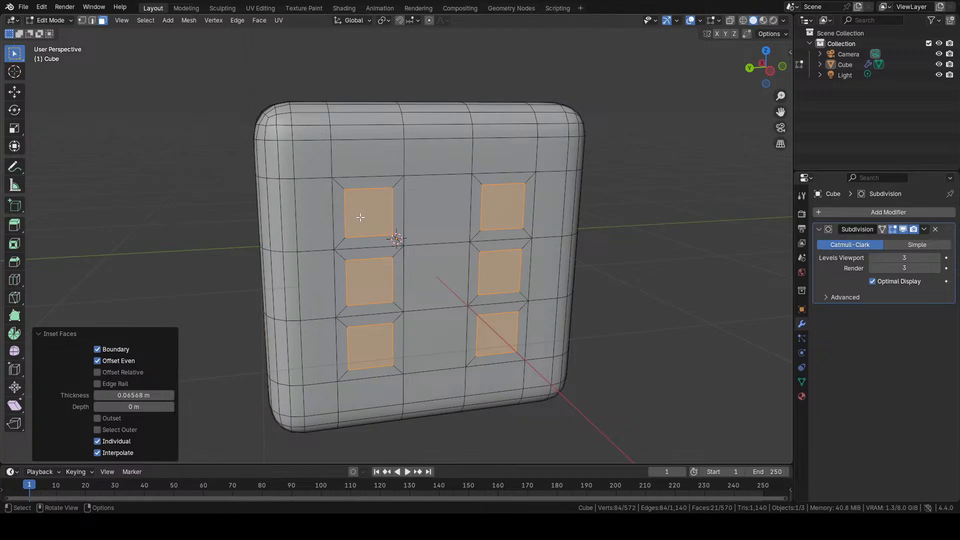
- Extrude the individually inset pip faces inward along their normals with an offset of -0.04 m
{"action": "key", "text": "alt+a"}
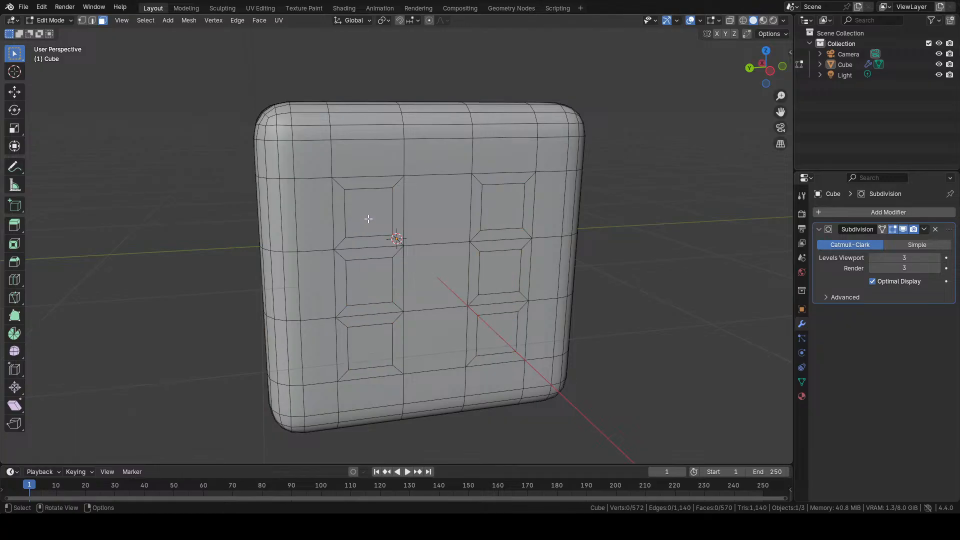
{"action": "left_click", "coordinate": [368, 218]}
{"action": "key", "text": "alt+a"}
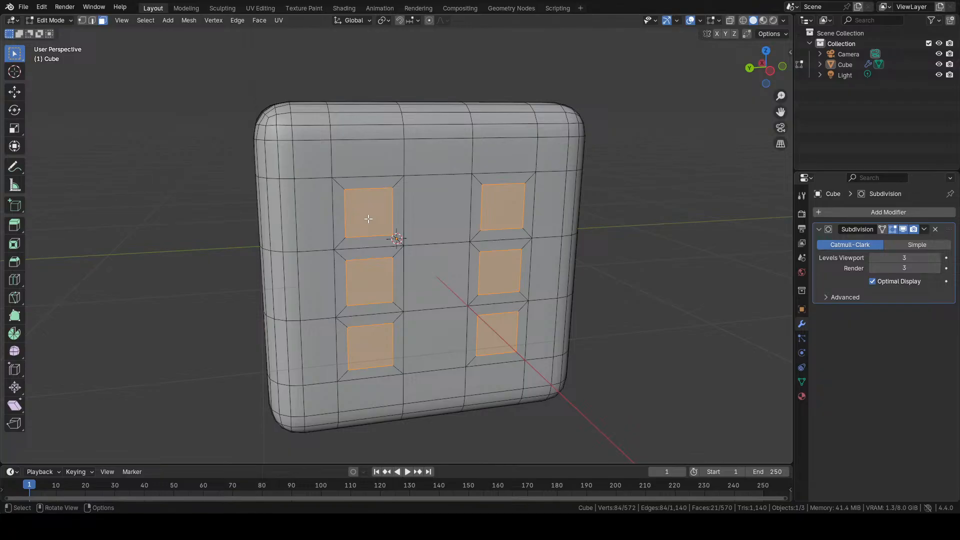
{"action": "key", "text": "alt+e"}
{"action": "left_click", "coordinate": [370, 218]}
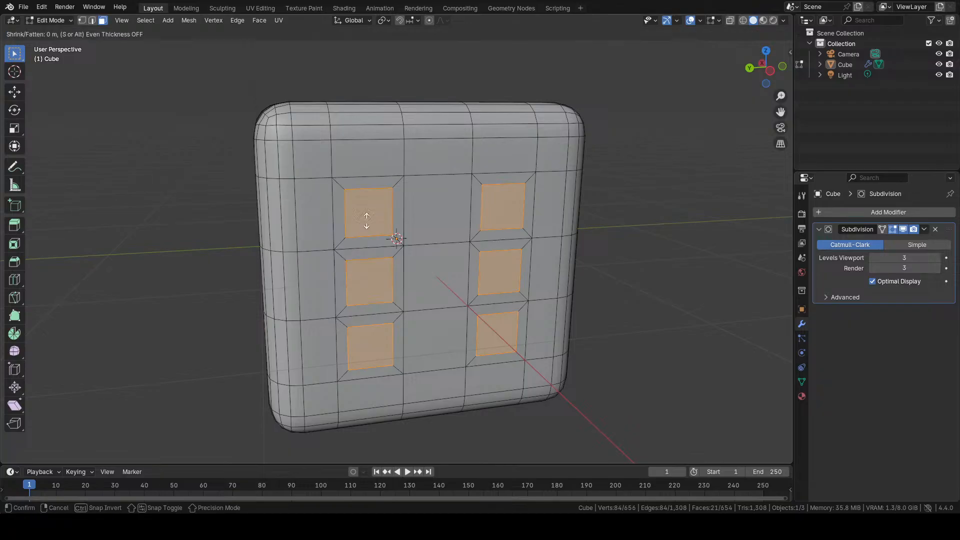
{"action": "left_click", "coordinate": [395, 239]}
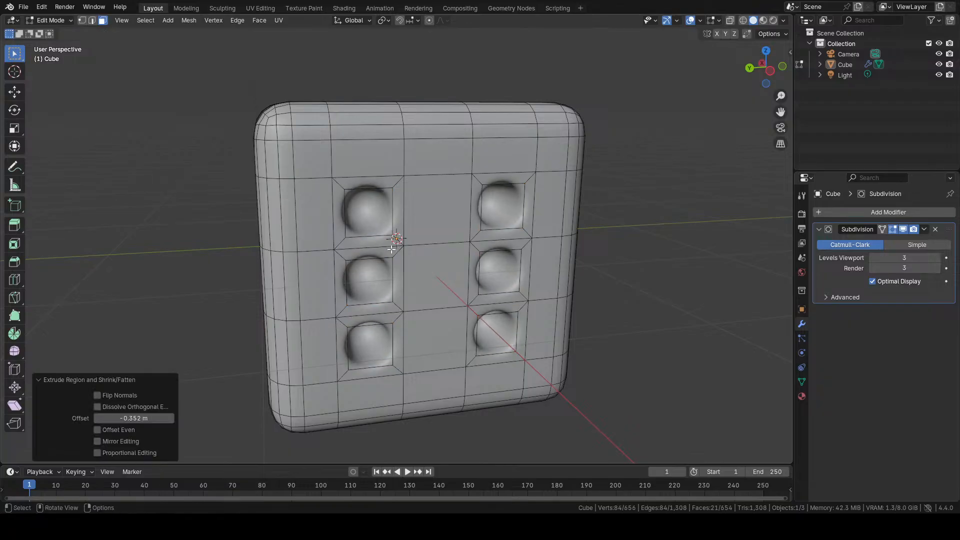
{"action": "middle_click_drag", "start_coordinate": [395, 239], "coordinate": [300, 270]}
{"action": "left_click", "coordinate": [149, 418]}
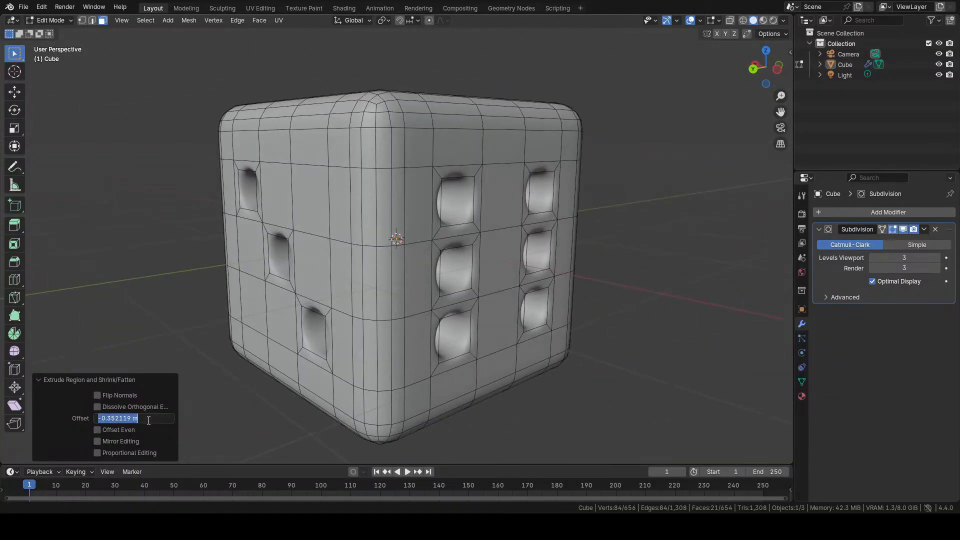
{"action": "type", "text": "-0.04"}
{"action": "key", "text": "Return"}
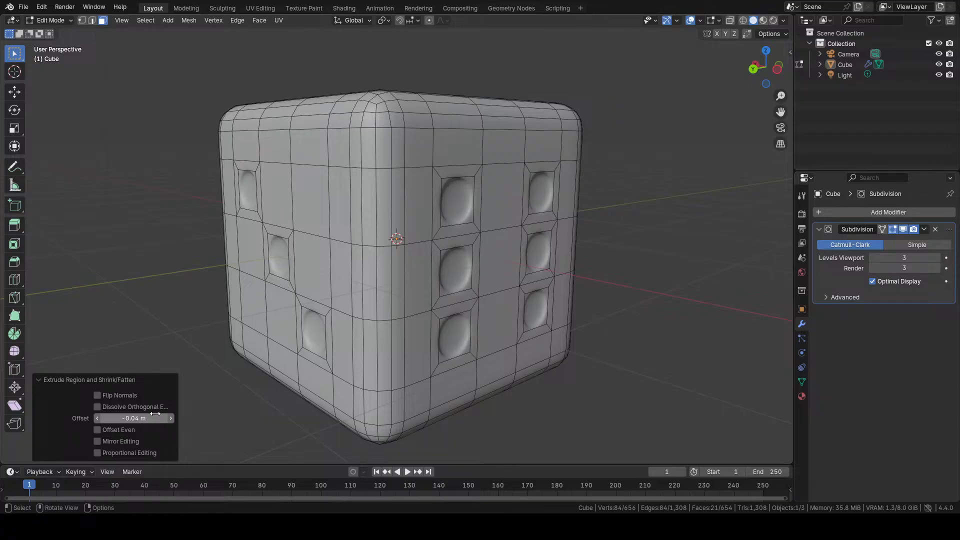
{"action": "middle_click_drag", "start_coordinate": [215, 382], "coordinate": [529, 199]}
{"action": "scroll", "coordinate": [486, 200], "scroll_direction": "up", "scroll_amount": 5}
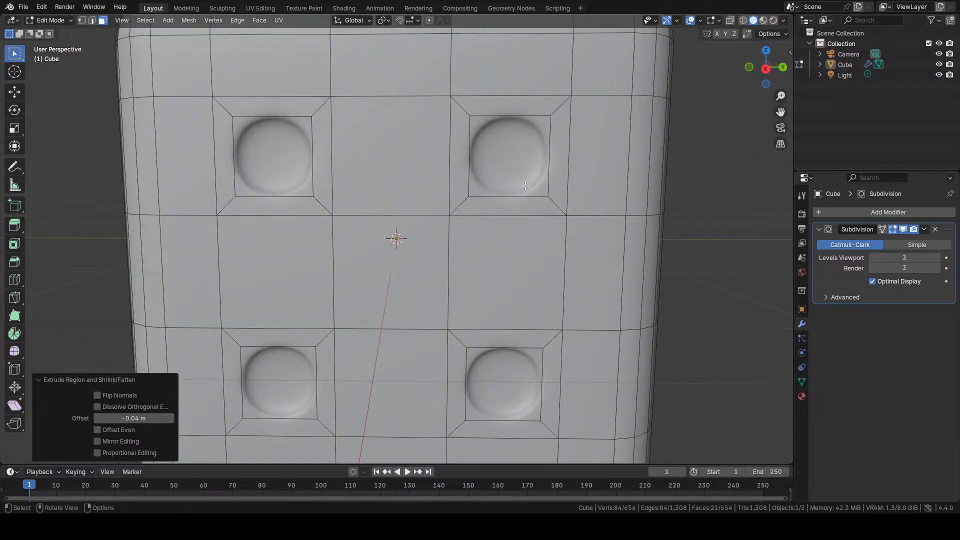
{"action": "middle_click_drag", "start_coordinate": [466, 200], "coordinate": [513, 190]}
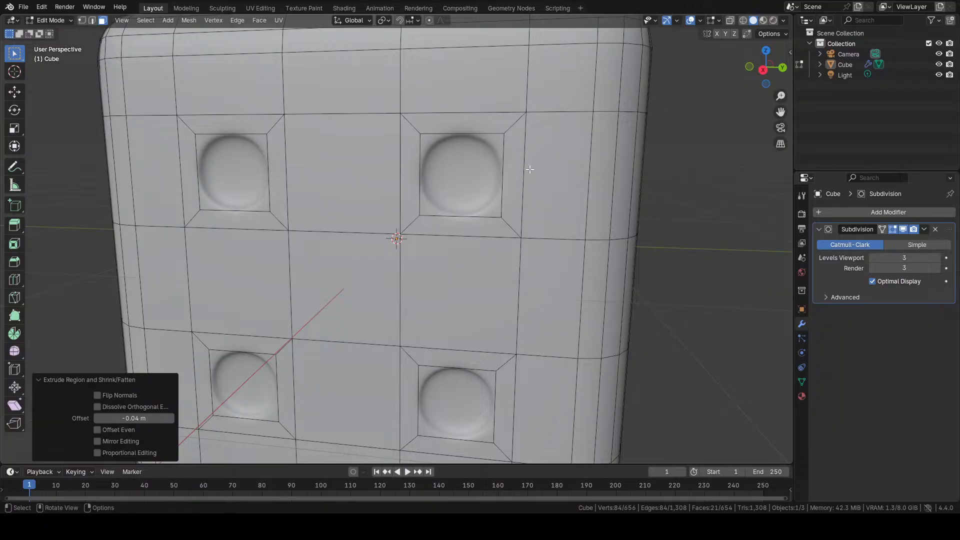
- Try insetting the recessed pip faces, cancel it, and undo the inward extrusion
{"action": "key", "text": "i"}
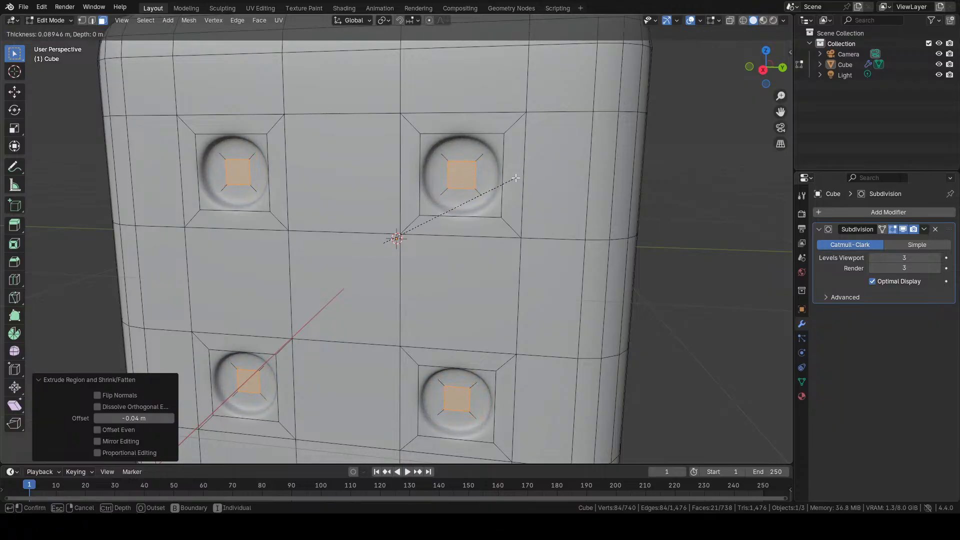
{"action": "key", "text": "Escape"}
{"action": "key", "text": "ctrl+z"}
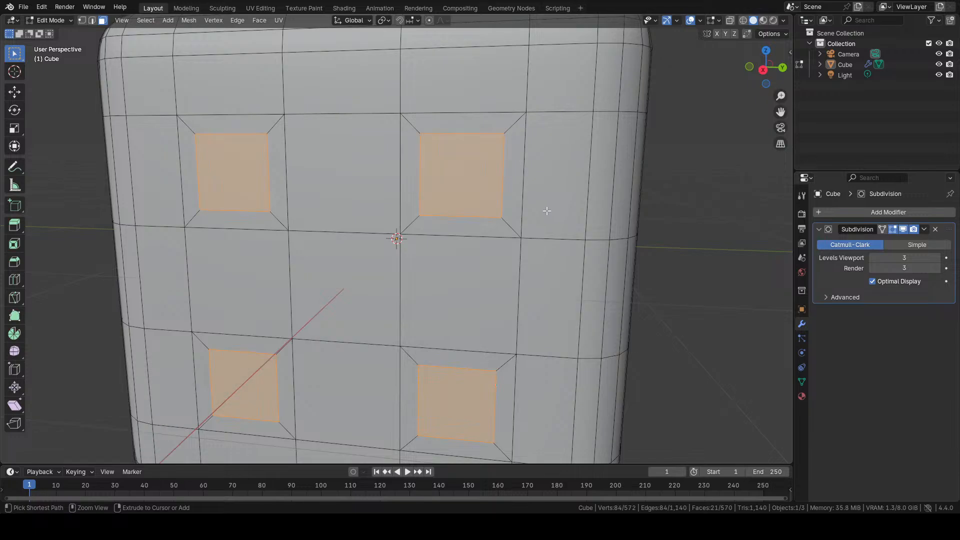
- Extrude the selected pip faces along their normals with an inward offset of about -0.071 m
{"action": "key", "text": "alt+e"}
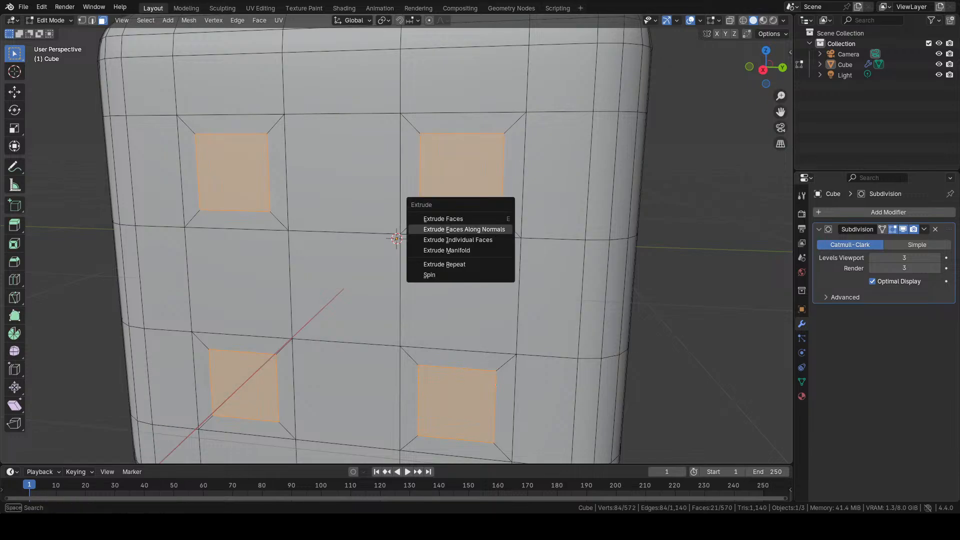
{"action": "left_click", "coordinate": [493, 229]}
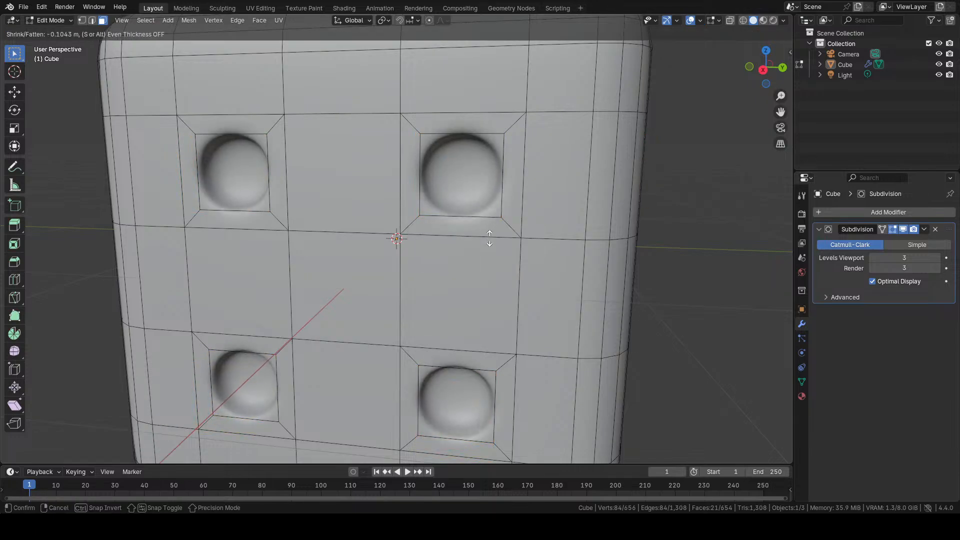
{"action": "left_click", "coordinate": [488, 235]}
{"action": "scroll", "coordinate": [498, 157], "scroll_direction": "up", "scroll_amount": 2}
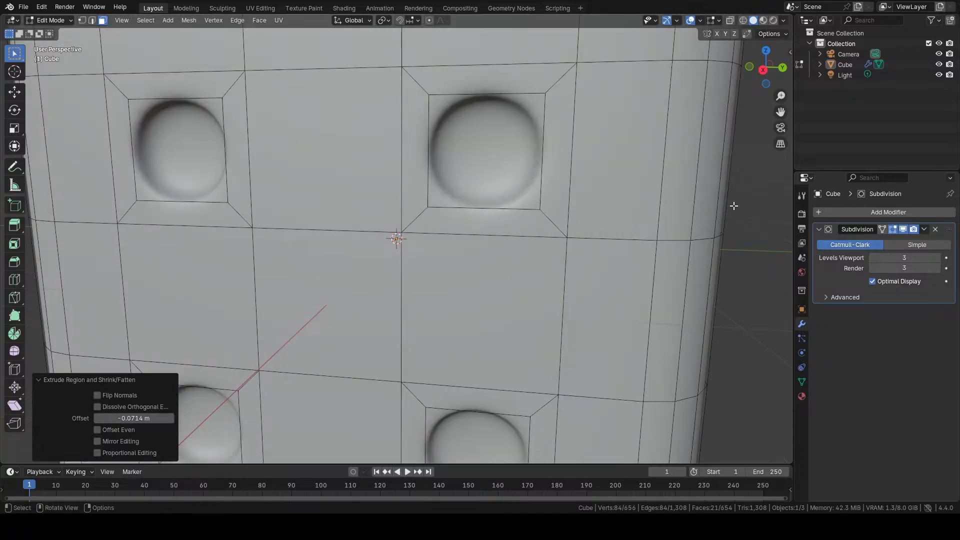
- Turn on the Subdivision modifier's on-cage display and inset the recessed pip faces individually by about 0.049 m
{"action": "left_click", "coordinate": [882, 229]}
{"action": "middle_click_drag", "start_coordinate": [625, 171], "coordinate": [612, 179]}
{"action": "key", "text": "KP_Decimal"}
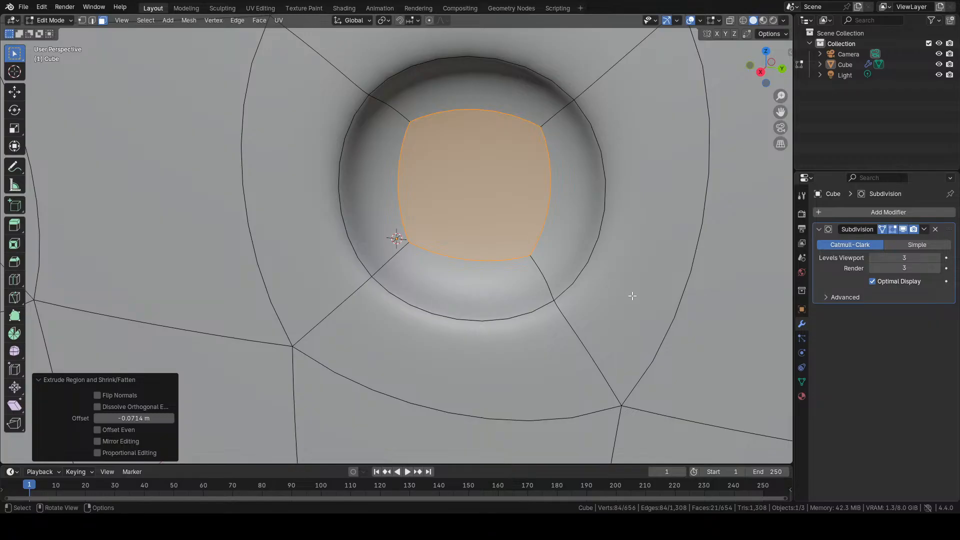
{"action": "key", "text": "i"}
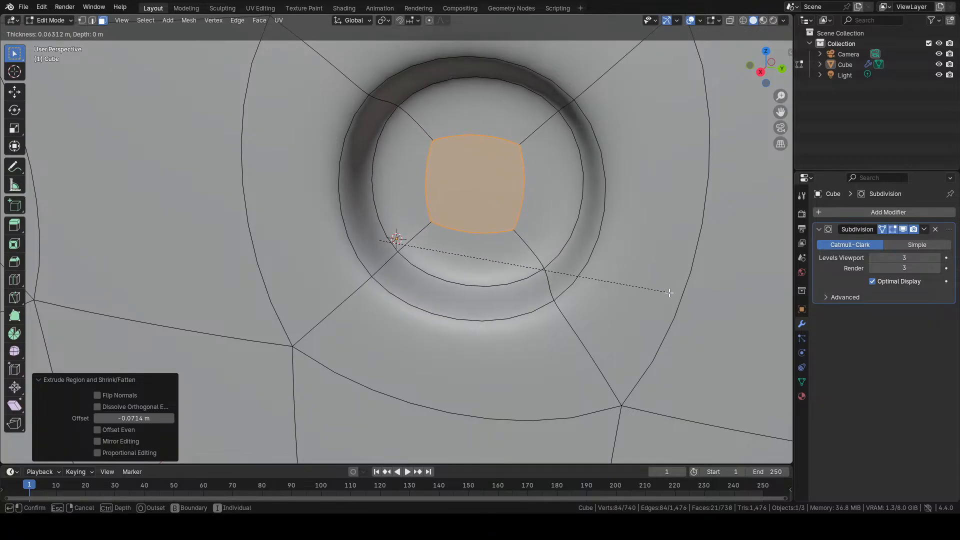
{"action": "left_click", "coordinate": [680, 303]}
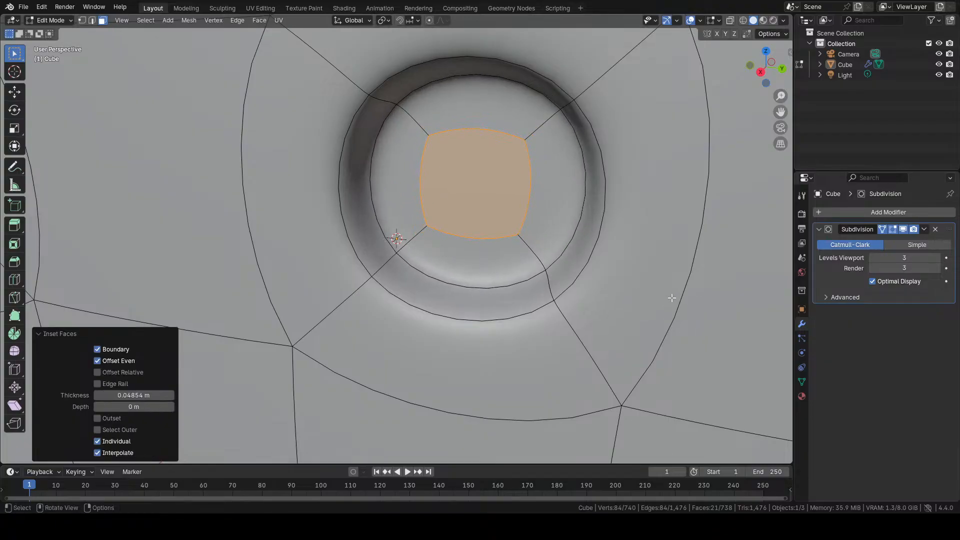
- Expand the face selection once so it covers the full recess of every pip
{"action": "scroll", "coordinate": [671, 291], "scroll_direction": "down", "scroll_amount": 8}
{"action": "middle_click_drag", "start_coordinate": [670, 291], "coordinate": [599, 289]}
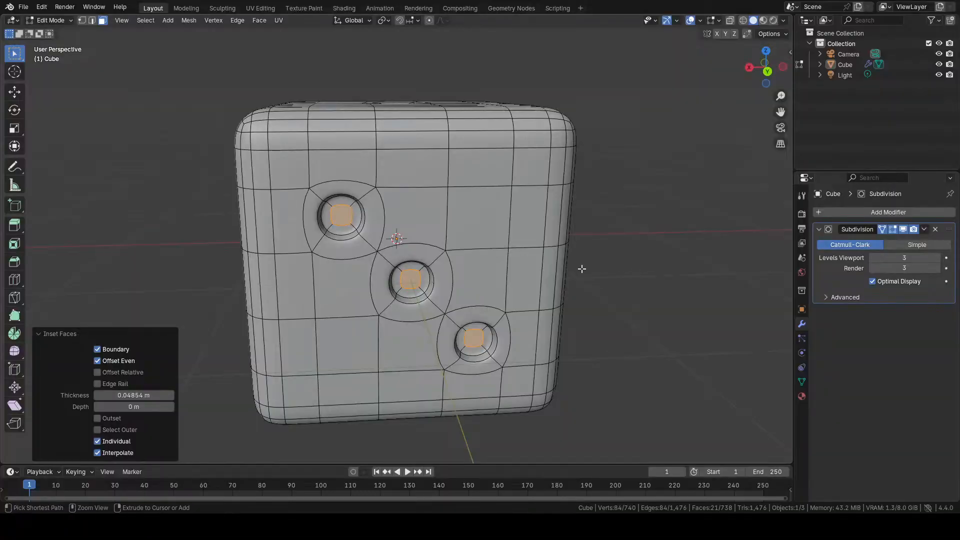
{"action": "key", "text": "ctrl+KP_Add"}
{"action": "scroll", "coordinate": [582, 269], "scroll_direction": "up", "scroll_amount": 3}
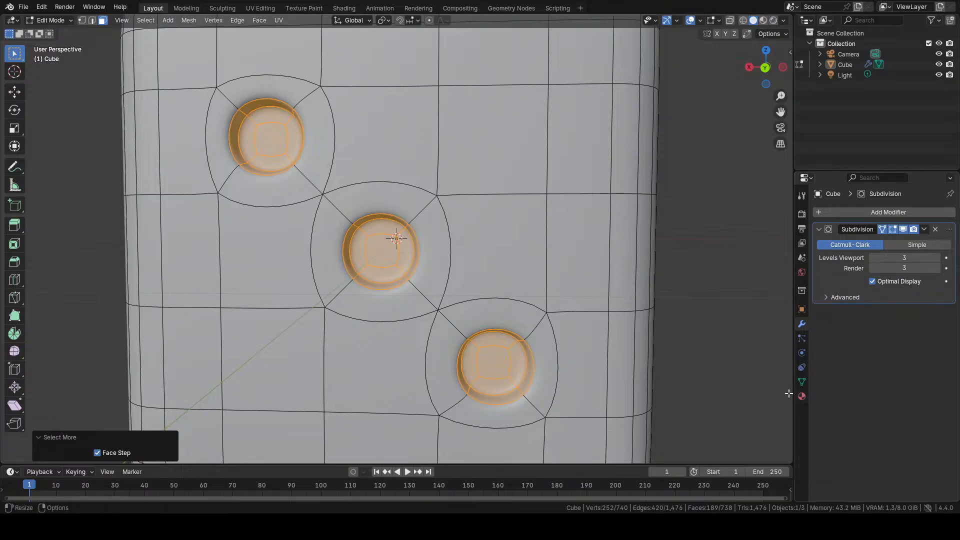
- Set the base color of the dice's existing material to black
{"action": "left_click", "coordinate": [802, 396]}
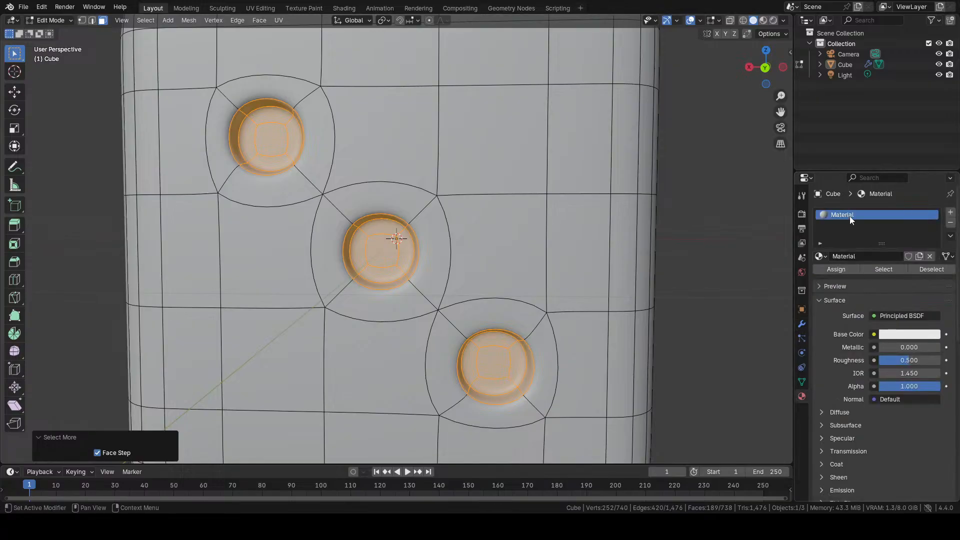
{"action": "left_click", "coordinate": [897, 335]}
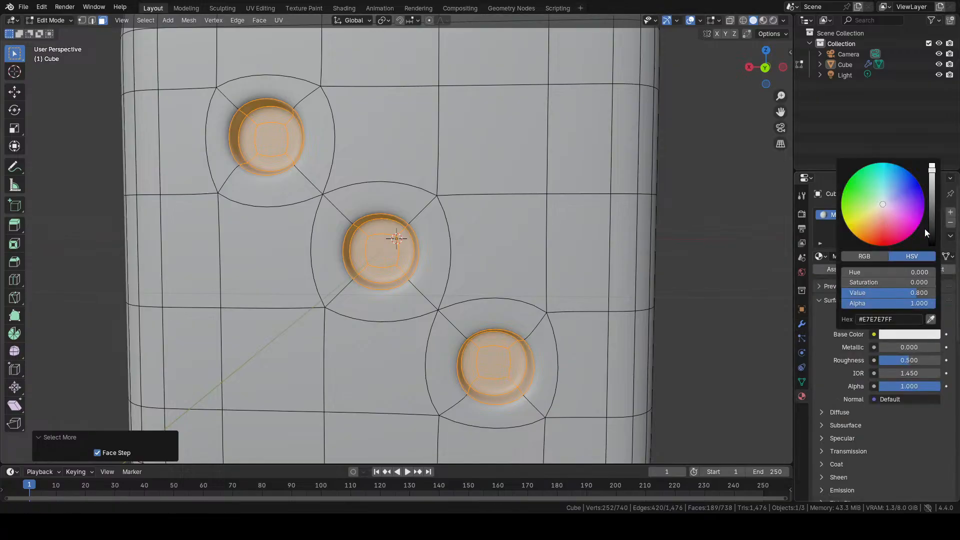
{"action": "left_click_drag", "start_coordinate": [929, 231], "coordinate": [914, 241]}
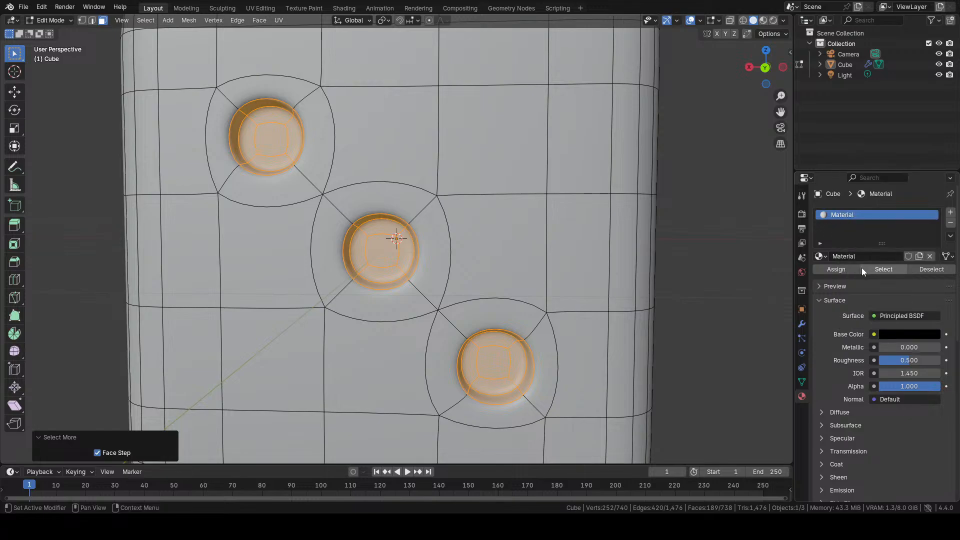
- Add a second material slot, invert the face selection to the dice body, and assign a new white material to it
{"action": "left_click", "coordinate": [950, 213]}
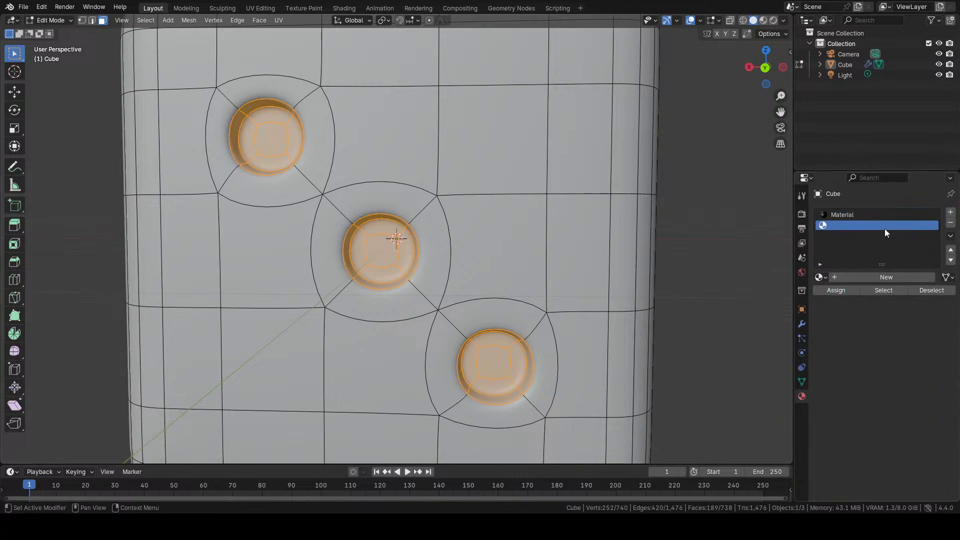
{"action": "left_click", "coordinate": [895, 216]}
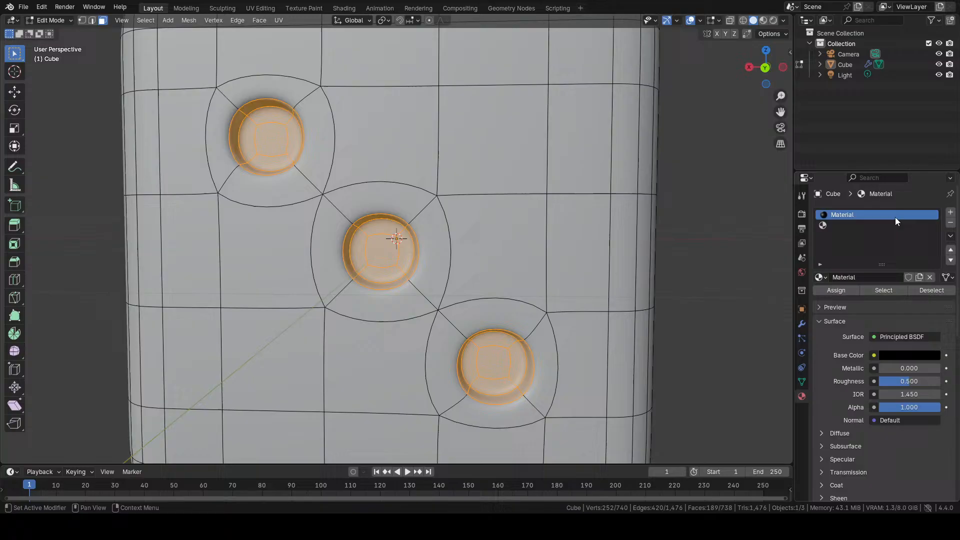
{"action": "left_click", "coordinate": [146, 20]}
{"action": "left_click", "coordinate": [158, 53]}
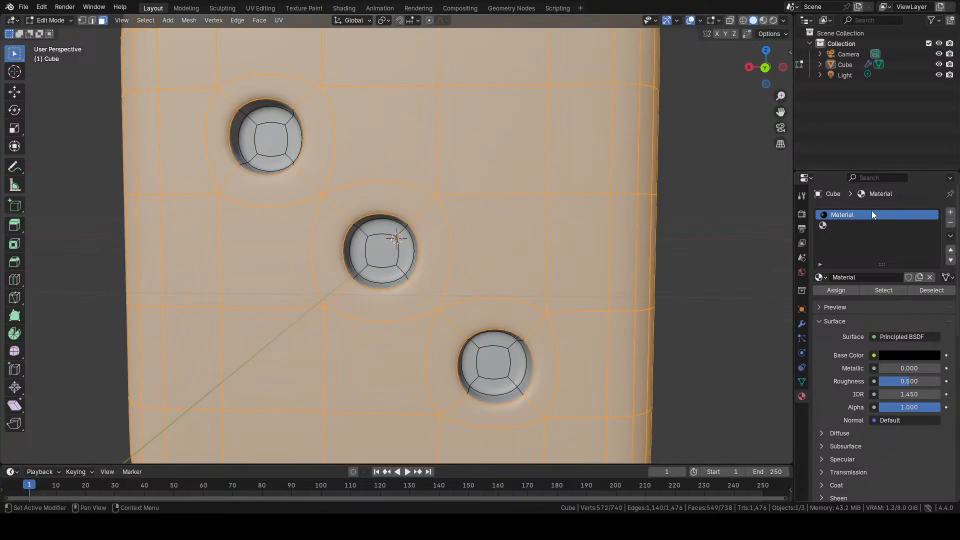
{"action": "left_click", "coordinate": [874, 226]}
{"action": "left_click", "coordinate": [884, 277]}
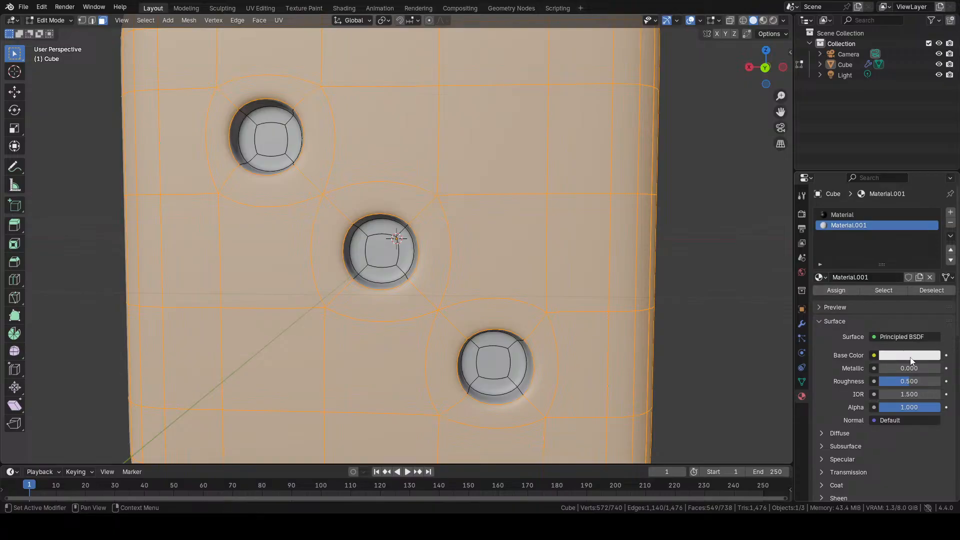
{"action": "left_click", "coordinate": [836, 290]}
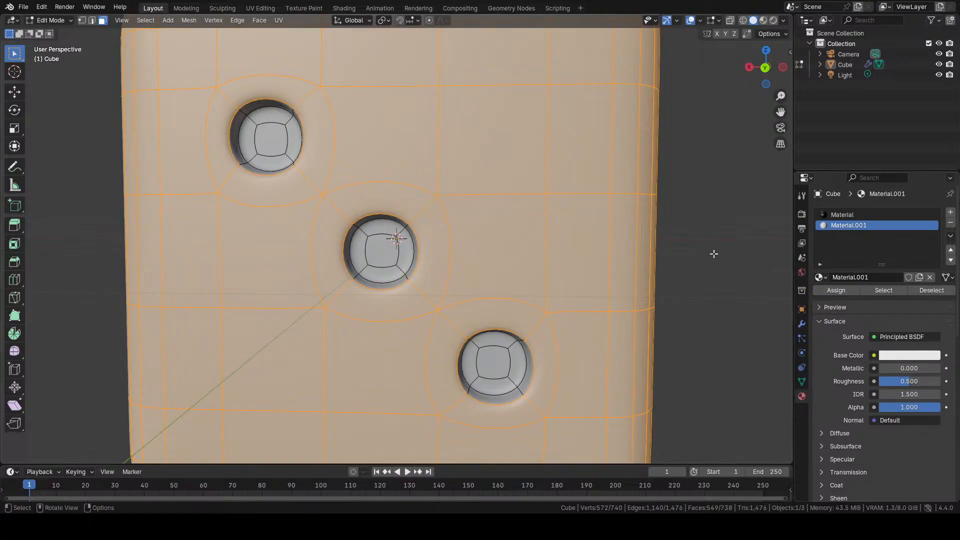
- Deselect all faces, switch the viewport to Material Preview shading, and return to Object Mode
{"action": "key", "text": "alt+a"}
{"action": "mouse_move", "coordinate": [714, 253]}
{"action": "middle_mouse_down"}
{"action": "mouse_move", "coordinate": [722, 247]}
{"action": "mouse_move", "coordinate": [701, 244]}
{"action": "middle_mouse_up"}
{"action": "left_click", "coordinate": [763, 21]}
{"action": "scroll", "coordinate": [686, 129], "scroll_direction": "down", "scroll_amount": 5}
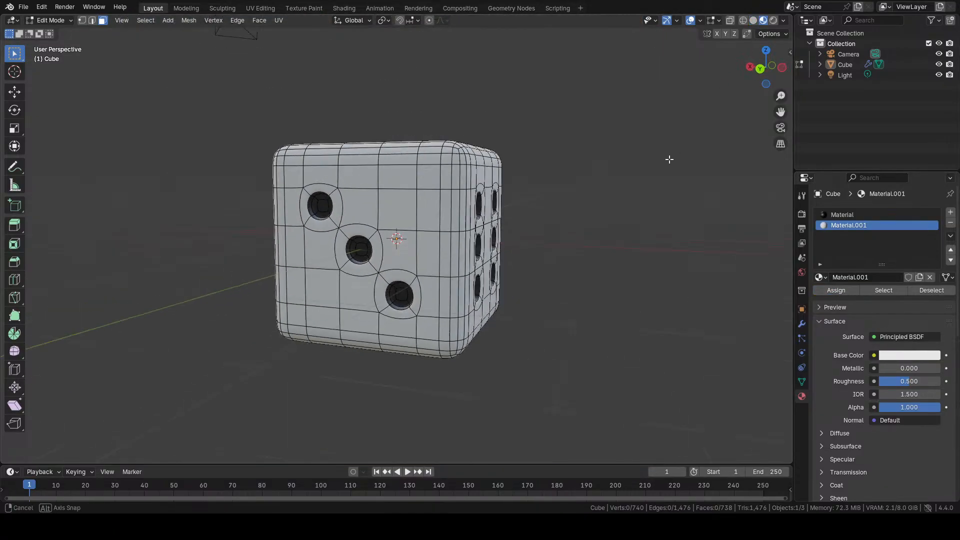
{"action": "middle_click_drag", "start_coordinate": [669, 159], "coordinate": [630, 207]}
{"action": "key", "text": "Tab"}
- Examine the white dice and its black recessed pips from several sides and up close
{"action": "middle_click_drag", "start_coordinate": [569, 207], "coordinate": [581, 229]}
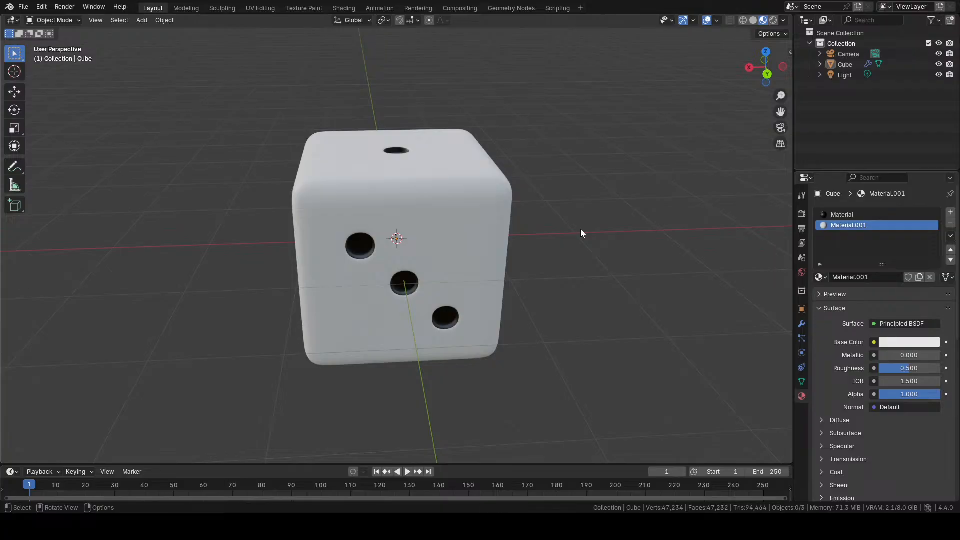
{"action": "middle_click_drag", "start_coordinate": [367, 364], "coordinate": [465, 360]}
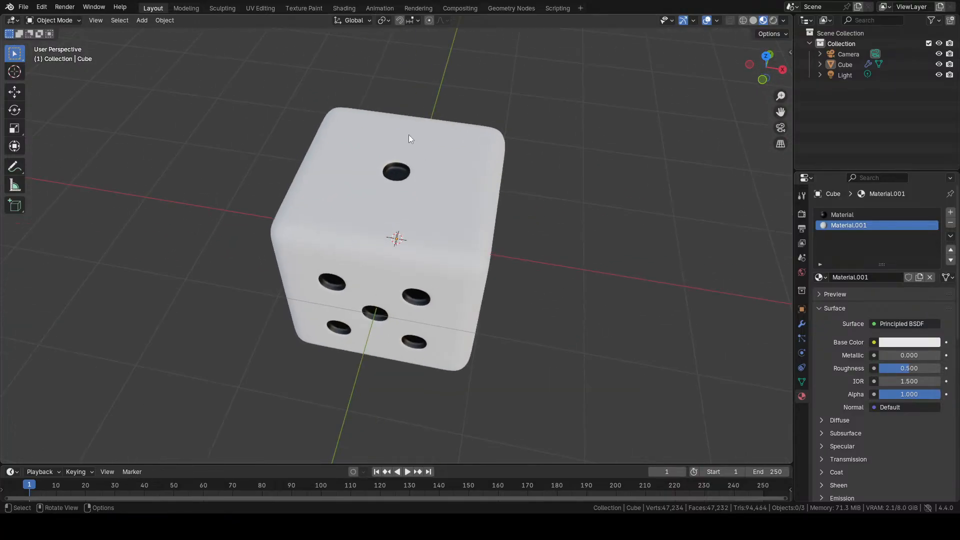
{"action": "scroll", "coordinate": [409, 139], "scroll_direction": "up", "scroll_amount": 5}
{"action": "middle_click_drag", "start_coordinate": [418, 123], "coordinate": [507, 165]}
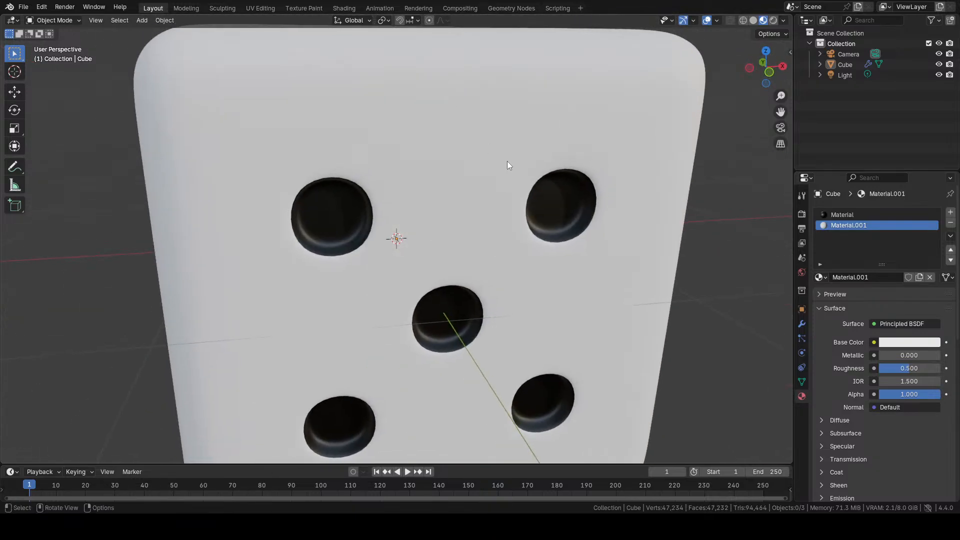
{"action": "scroll", "coordinate": [550, 185], "scroll_direction": "up", "scroll_amount": 3}
{"action": "middle_click_drag", "start_coordinate": [654, 226], "coordinate": [606, 235]}
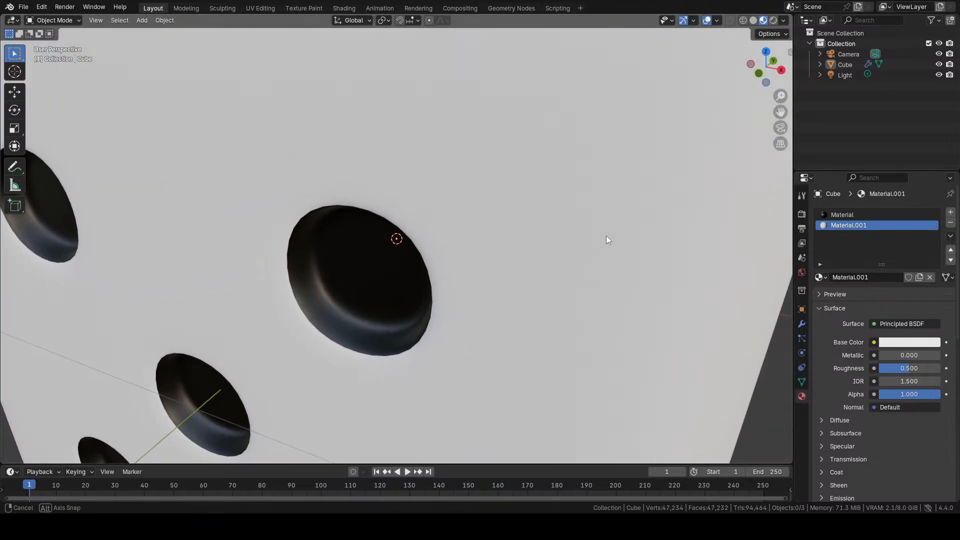
{"action": "scroll", "coordinate": [600, 240], "scroll_direction": "down", "scroll_amount": 9}
{"action": "middle_click_drag", "start_coordinate": [394, 291], "coordinate": [356, 263]}
- Duplicate the dice four times, placing one copy beside it along the X axis, two above, and one on the opposite side
{"action": "left_click", "coordinate": [353, 233]}
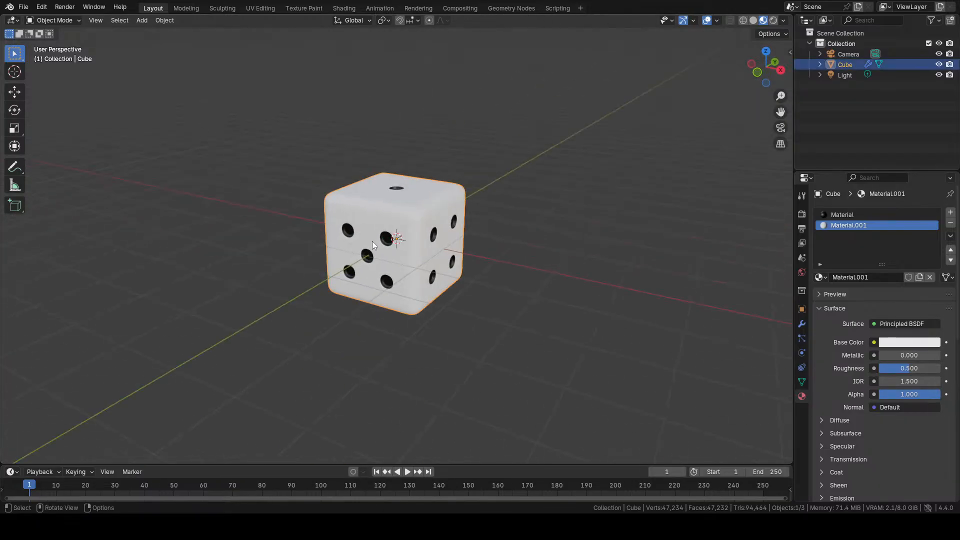
{"action": "key", "text": "shift+d"}
{"action": "left_click", "coordinate": [517, 243]}
{"action": "key", "text": "shift+d"}
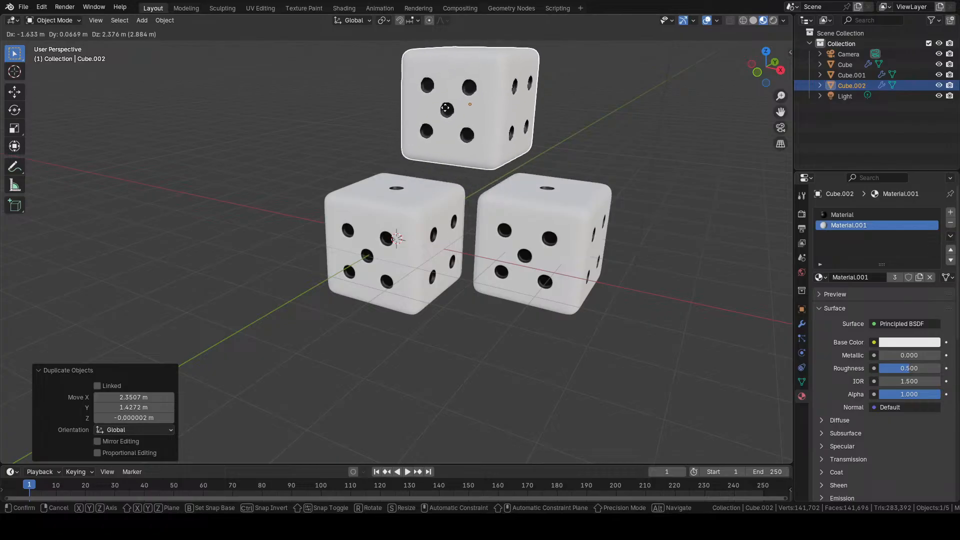
{"action": "left_click", "coordinate": [441, 115]}
{"action": "key", "text": "shift+d"}
{"action": "left_click", "coordinate": [272, 121]}
{"action": "key", "text": "shift+d"}
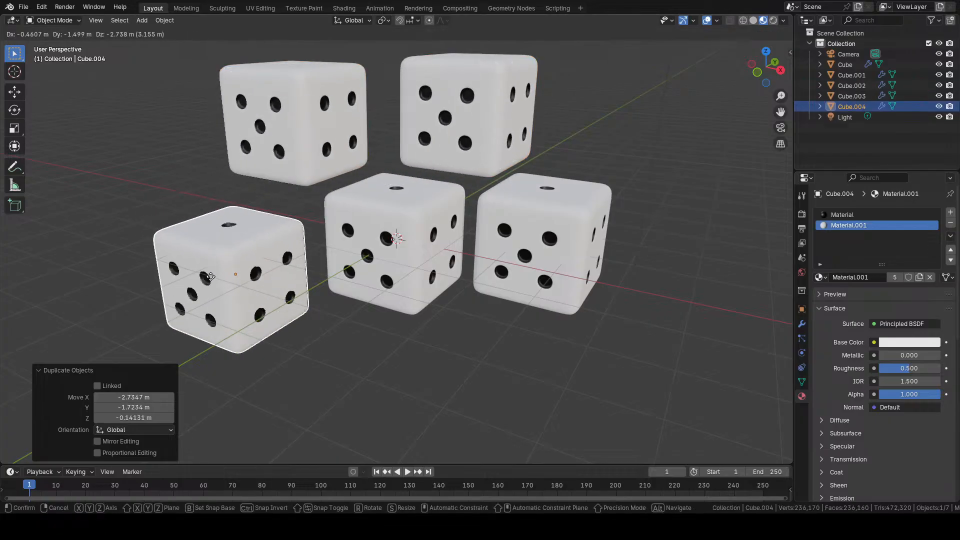
{"action": "left_click", "coordinate": [214, 265]}
- Check how the five dice are framed through the scene camera
{"action": "scroll", "coordinate": [450, 303], "scroll_direction": "down", "scroll_amount": 4}
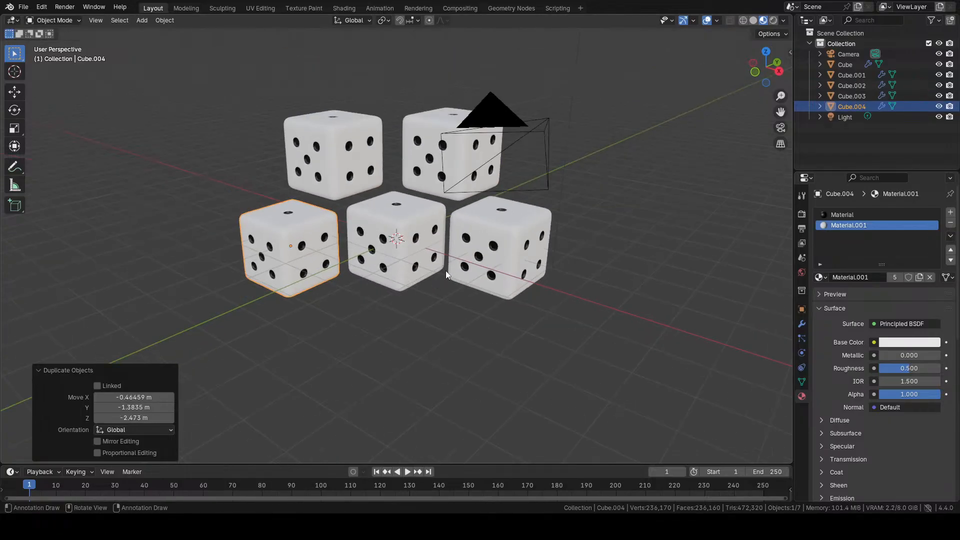
{"action": "middle_click_drag", "start_coordinate": [564, 245], "coordinate": [514, 248]}
{"action": "key", "text": "KP_0"}
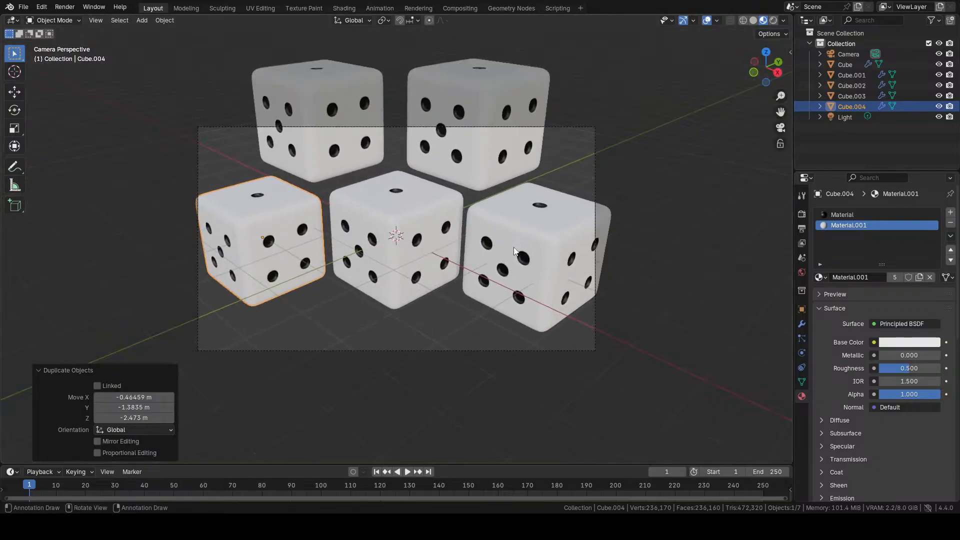
{"action": "left_click", "coordinate": [440, 126]}
{"action": "left_click", "coordinate": [442, 126]}
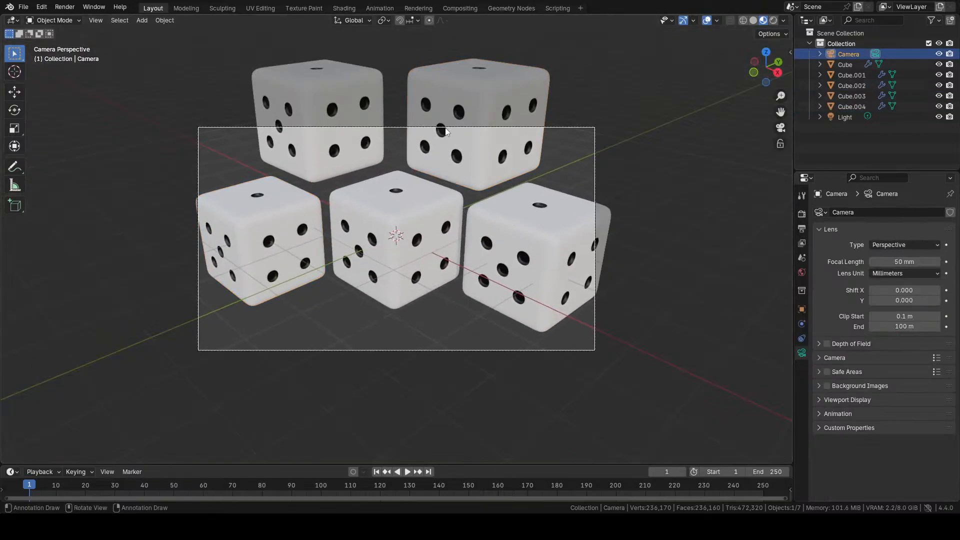
{"action": "left_click", "coordinate": [666, 174]}
{"action": "middle_click_drag", "start_coordinate": [608, 192], "coordinate": [628, 193]}
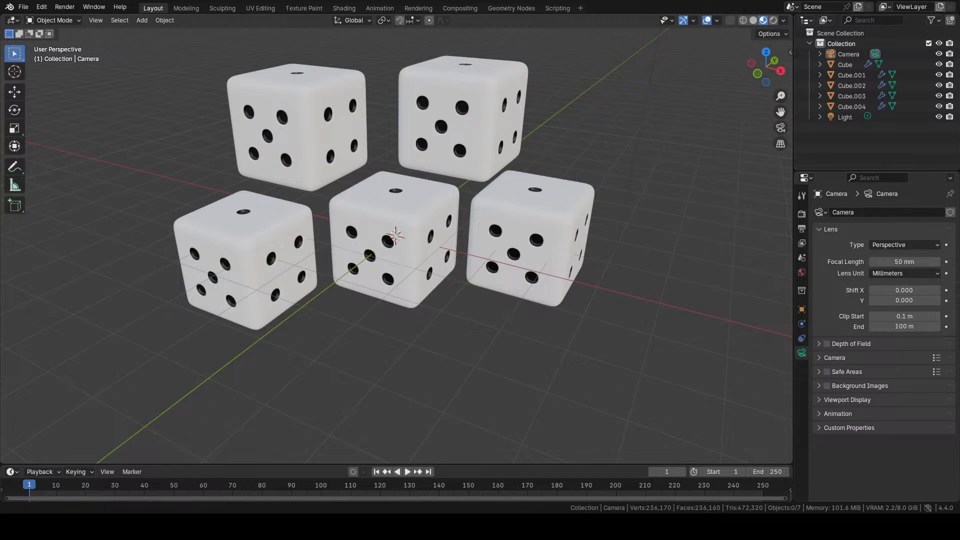
- Start a new General file in place of the scene with five dice
{"action": "left_click", "coordinate": [24, 7]}
{"action": "mouse_move", "coordinate": [39, 21]}
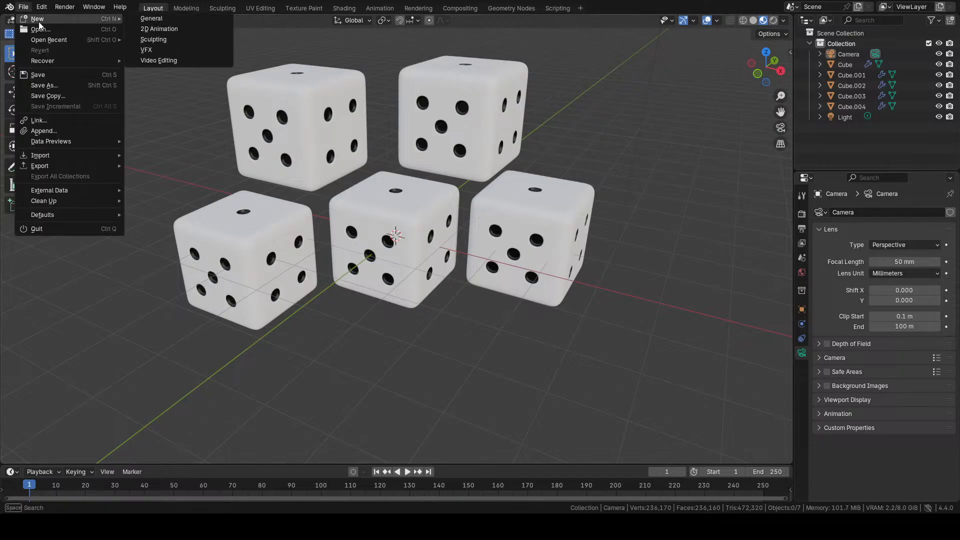
{"action": "left_click", "coordinate": [151, 18]}
{"action": "left_click", "coordinate": [496, 275]}
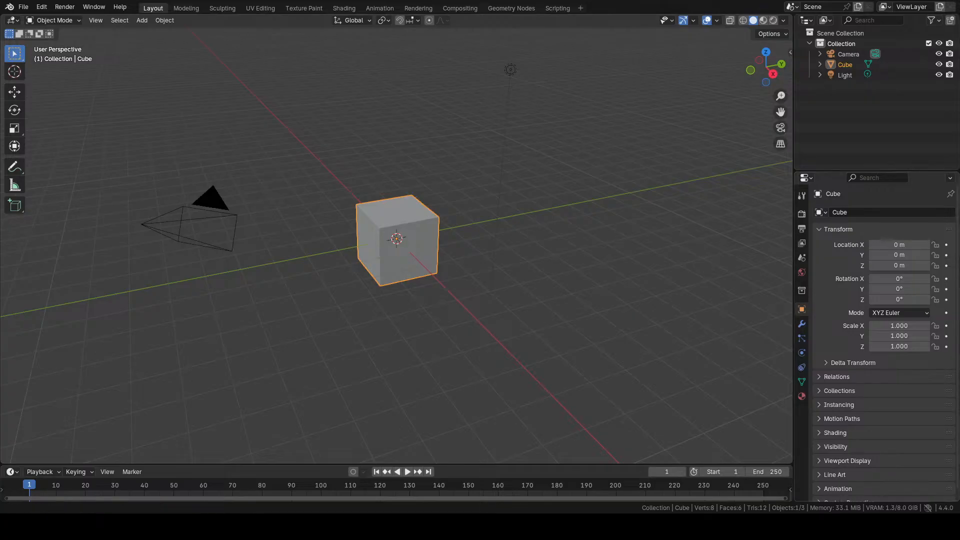
{"action": "left_click", "coordinate": [830, 527]}
{"action": "left_click", "coordinate": [810, 504]}
- Rename the default cube as dice
{"action": "left_click", "coordinate": [387, 243]}
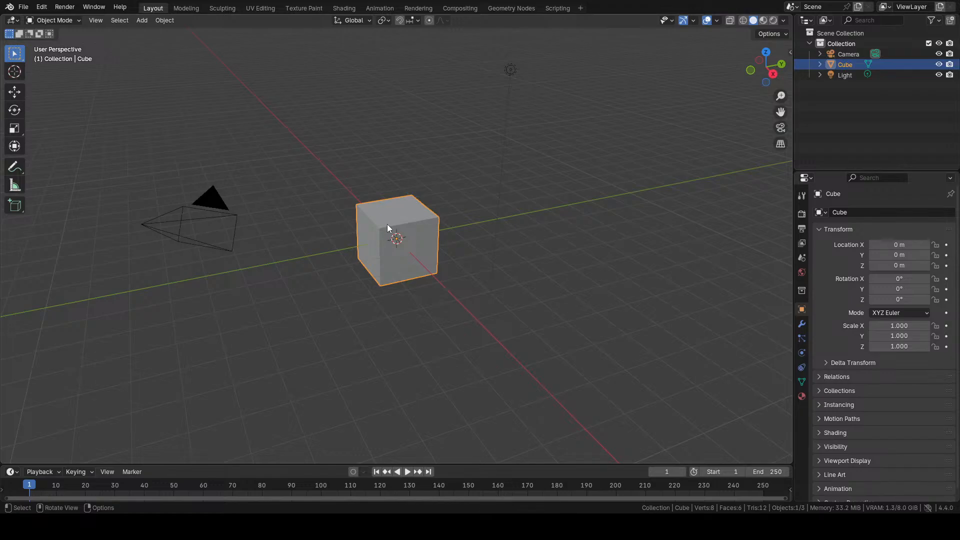
{"action": "key", "text": "F2"}
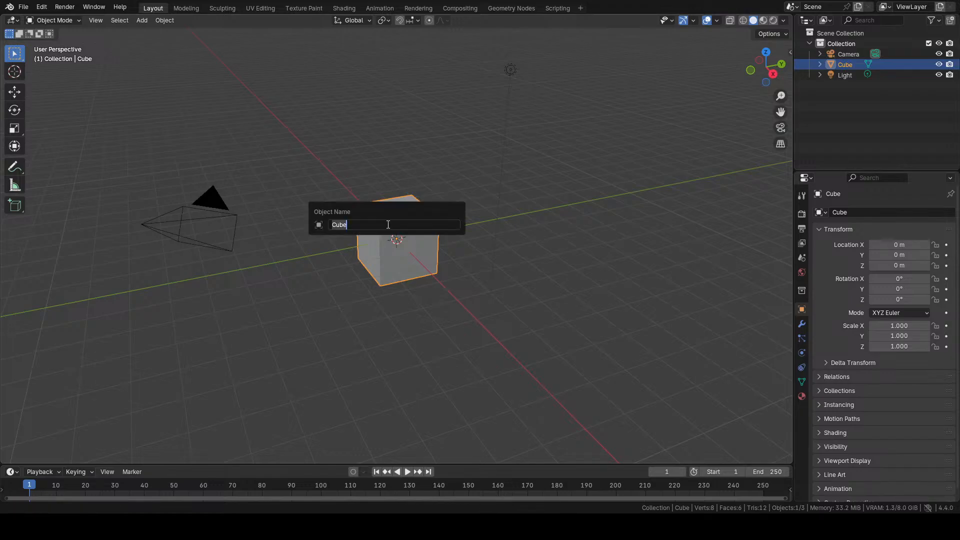
{"action": "type", "text": "dice"}
{"action": "key", "text": "Return"}
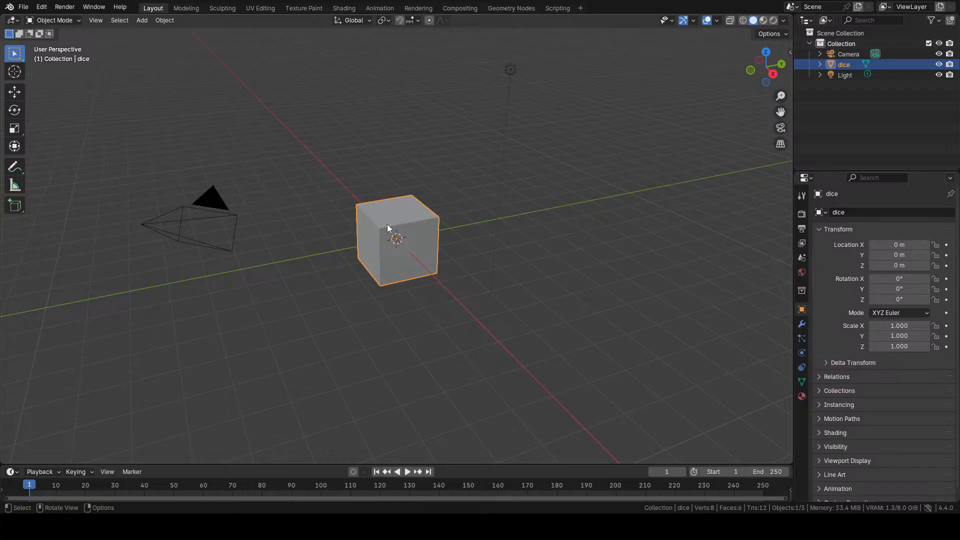
- Subdivide the whole cube in Edit Mode with 4 cuts, giving a five-by-five grid on each side
{"action": "key", "text": "Tab"}
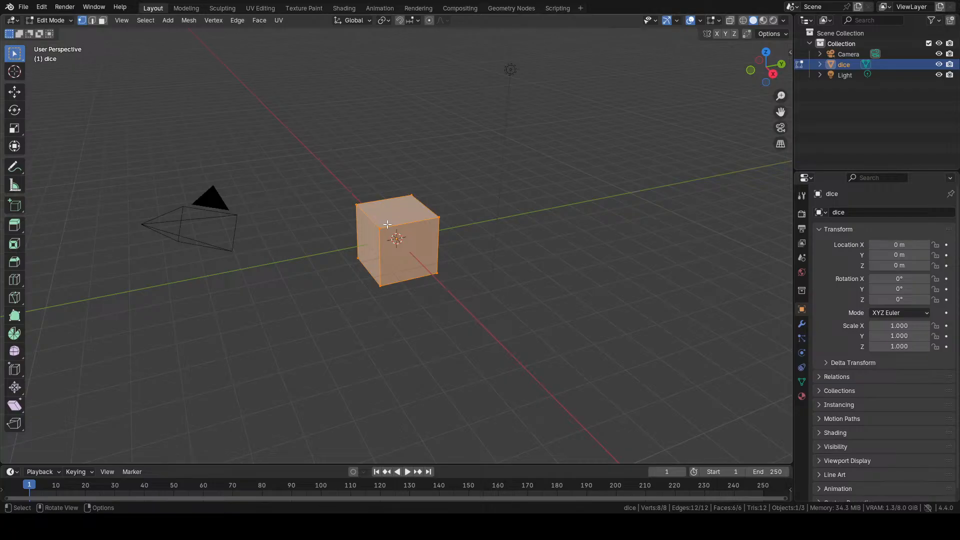
{"action": "right_click", "coordinate": [393, 226]}
{"action": "left_click", "coordinate": [394, 226]}
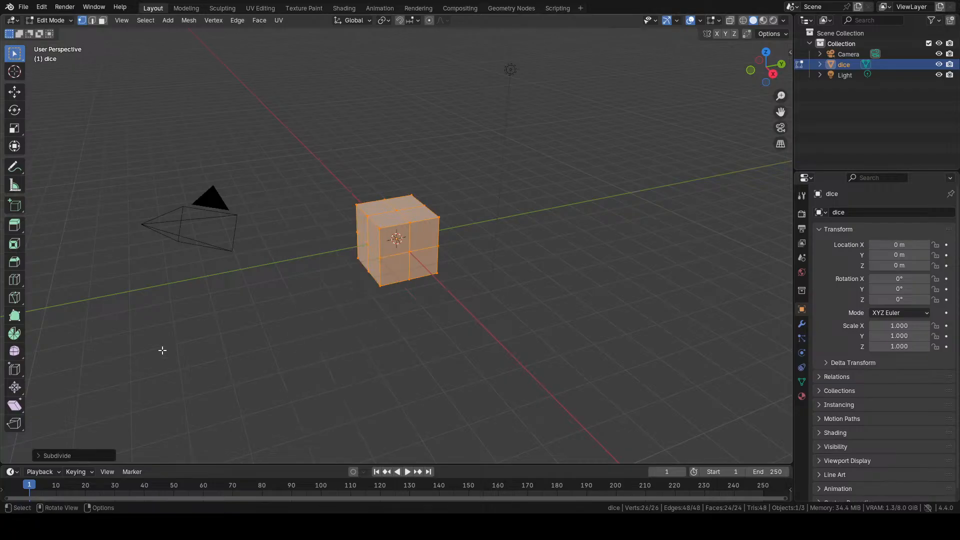
{"action": "left_click", "coordinate": [89, 456]}
{"action": "left_click", "coordinate": [171, 383]}
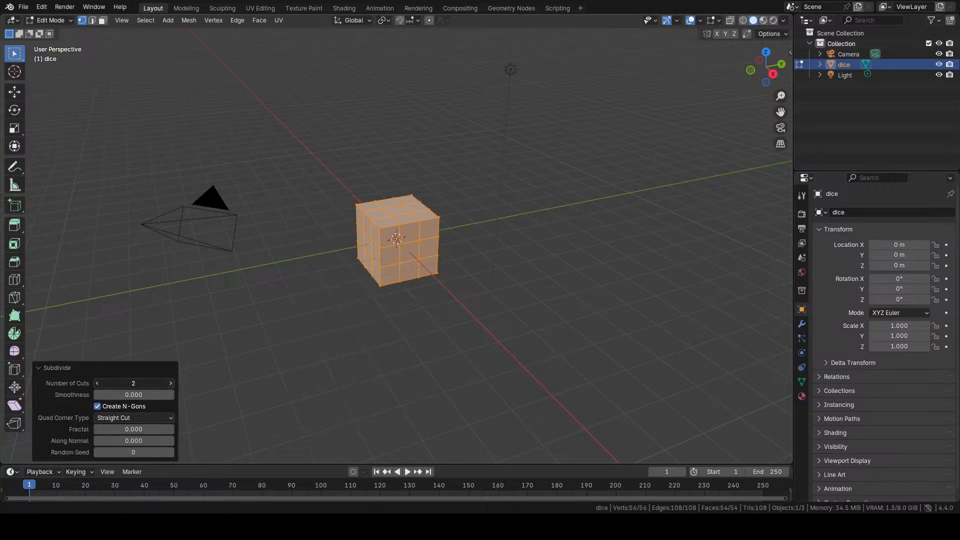
{"action": "left_click", "coordinate": [170, 383]}
{"action": "left_click", "coordinate": [170, 383]}
{"action": "scroll", "coordinate": [376, 215], "scroll_direction": "up", "scroll_amount": 5}
{"action": "middle_click_drag", "start_coordinate": [376, 215], "coordinate": [412, 221]}
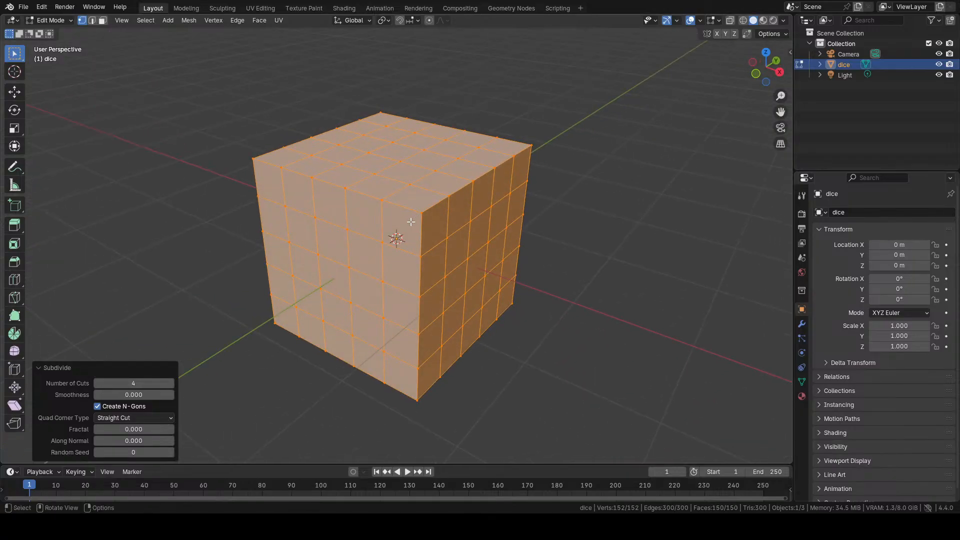
- Switch to face selection and select the centre face on the cube's upper side plus three diagonal faces on the -Y side
{"action": "key", "text": "3"}
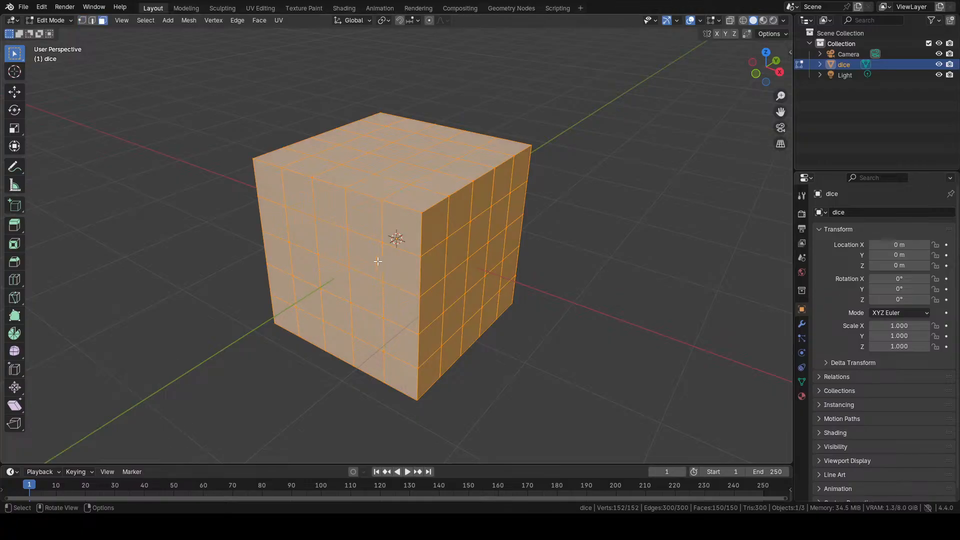
{"action": "middle_click_drag", "start_coordinate": [378, 261], "coordinate": [398, 259]}
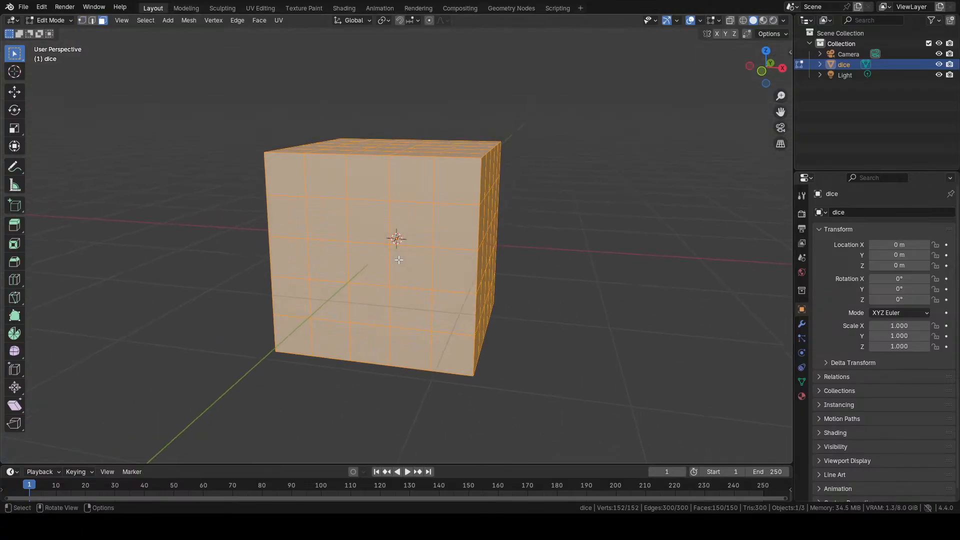
{"action": "middle_click_drag", "start_coordinate": [444, 178], "coordinate": [447, 202]}
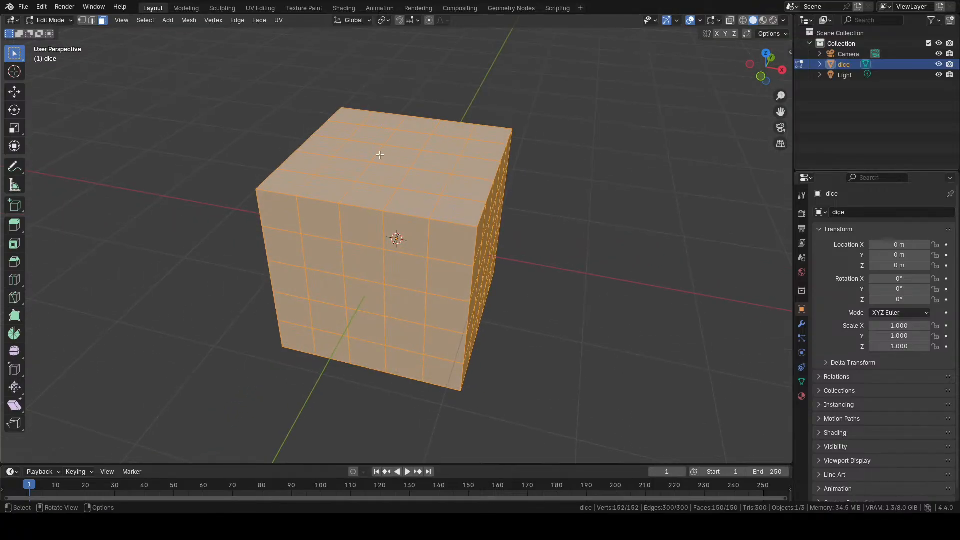
{"action": "left_click", "coordinate": [389, 152]}
{"action": "middle_click_drag", "start_coordinate": [404, 249], "coordinate": [414, 214]}
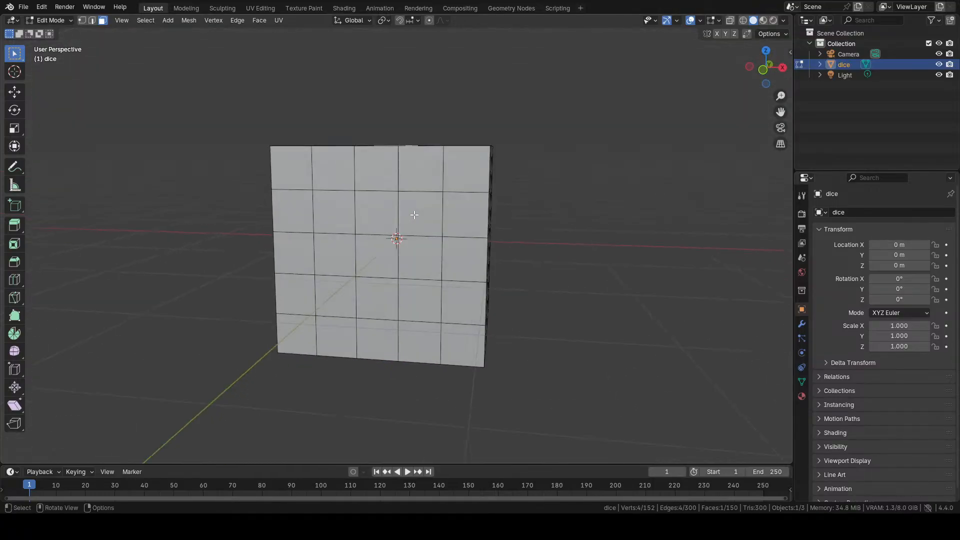
{"action": "left_click", "coordinate": [345, 221], "text": "shift"}
{"action": "left_click", "coordinate": [387, 266], "text": "shift"}
{"action": "left_click", "coordinate": [420, 299], "text": "shift"}
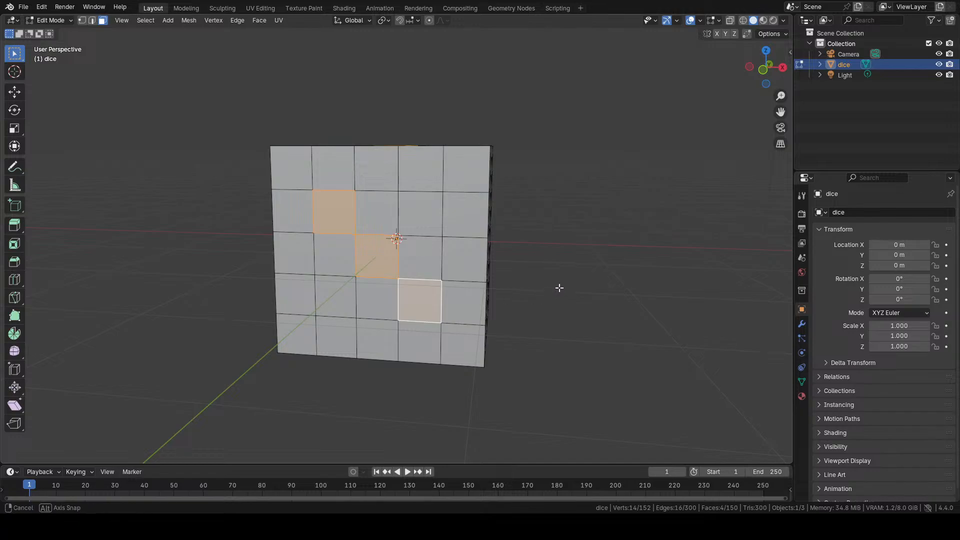
- Add two diagonal faces on the +X side and four inner corner faces on the +Y side to the selection
{"action": "middle_click_drag", "start_coordinate": [550, 297], "coordinate": [380, 235]}
{"action": "left_click", "coordinate": [335, 196], "text": "shift"}
{"action": "left_click", "coordinate": [431, 273], "text": "shift"}
{"action": "middle_click_drag", "start_coordinate": [431, 273], "coordinate": [345, 212]}
{"action": "left_click", "coordinate": [343, 210], "text": "shift"}
{"action": "left_click", "coordinate": [328, 265], "text": "shift"}
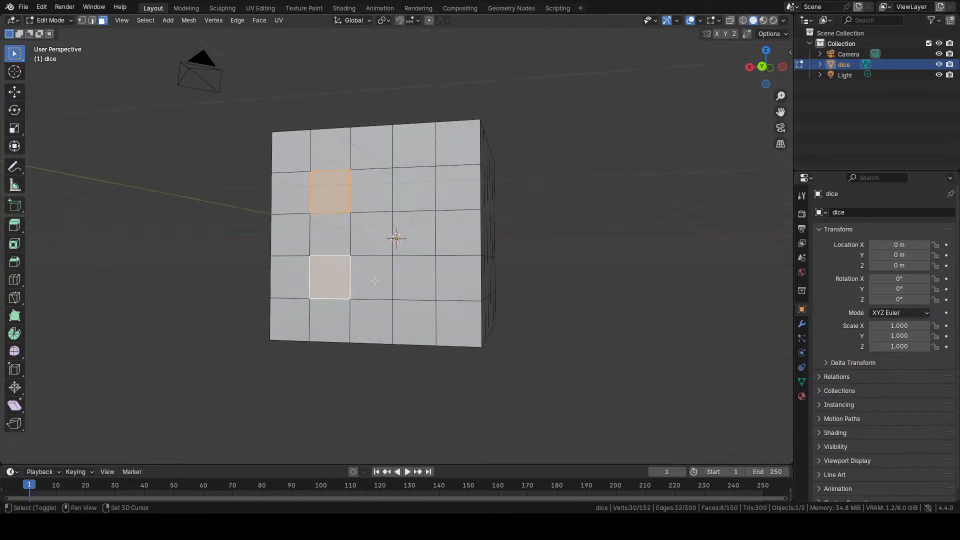
{"action": "left_click", "coordinate": [424, 278], "text": "shift"}
{"action": "left_click", "coordinate": [418, 190], "text": "shift"}
- Add the five-pip pattern on the -X side to the selection: the centre face and four inner corner faces
{"action": "middle_click_drag", "start_coordinate": [417, 190], "coordinate": [475, 243]}
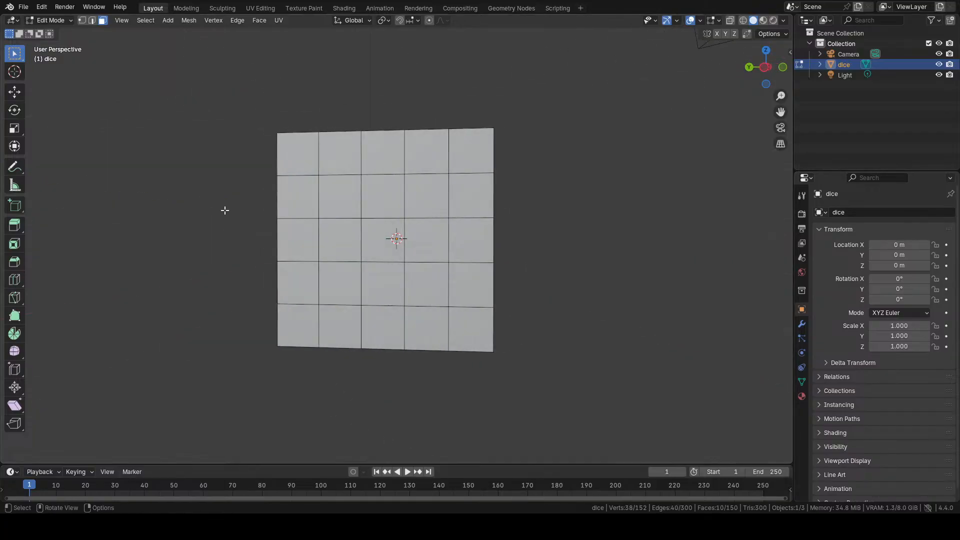
{"action": "left_click", "coordinate": [343, 198], "text": "shift"}
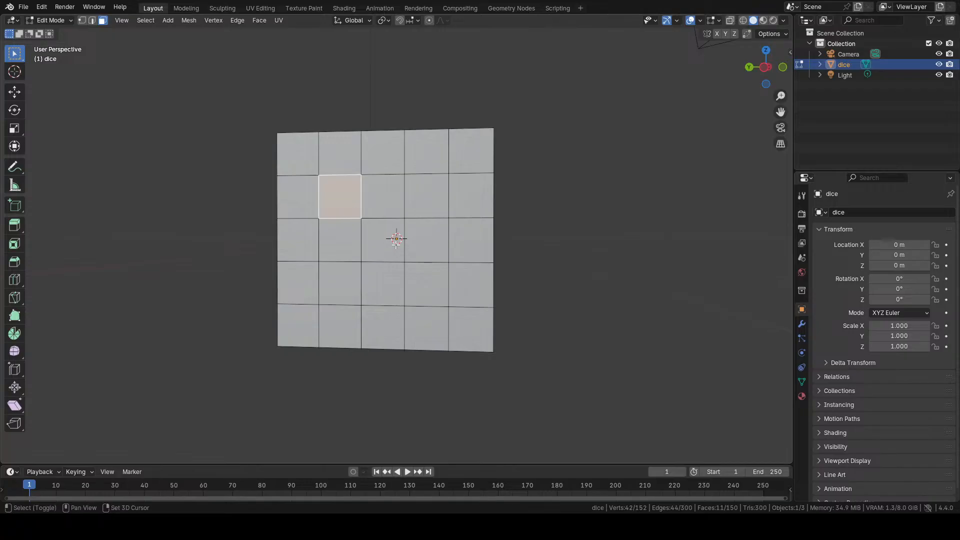
{"action": "left_click", "coordinate": [388, 243], "text": "shift"}
{"action": "left_click", "coordinate": [428, 202], "text": "shift"}
{"action": "left_click", "coordinate": [426, 284], "text": "shift"}
{"action": "left_click", "coordinate": [342, 282], "text": "shift"}
- Add six faces in two parallel rows of three on the cube's underside to the selection
{"action": "middle_click_drag", "start_coordinate": [543, 260], "coordinate": [380, 253]}
{"action": "left_click", "coordinate": [363, 279], "text": "shift"}
{"action": "left_click", "coordinate": [363, 278], "text": "shift"}
{"action": "left_click", "coordinate": [345, 305], "text": "shift"}
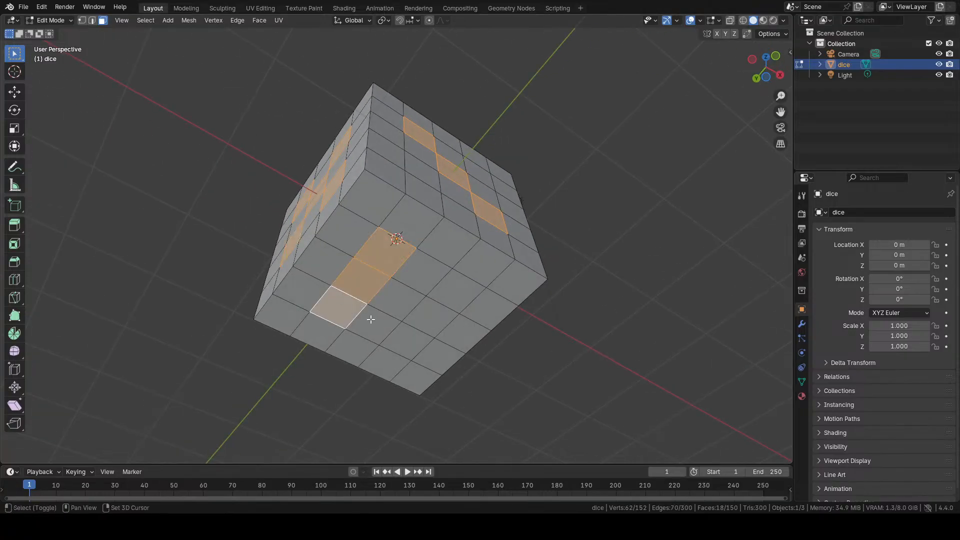
{"action": "left_click", "coordinate": [403, 340], "text": "shift"}
{"action": "left_click", "coordinate": [427, 316], "text": "shift"}
{"action": "left_click", "coordinate": [453, 293], "text": "shift"}
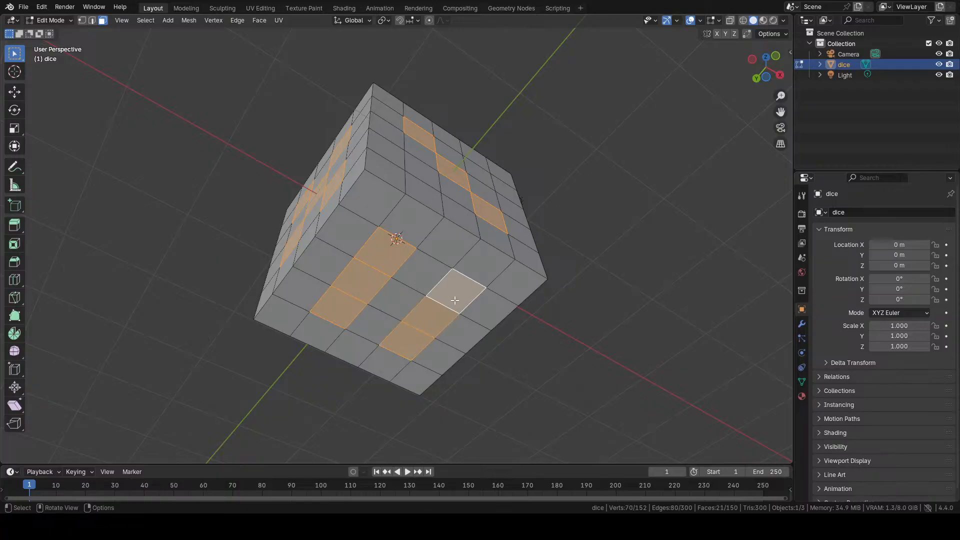
- Inset all selected pip faces individually with a thickness of 0.05 m
{"action": "middle_click_drag", "start_coordinate": [455, 300], "coordinate": [472, 314]}
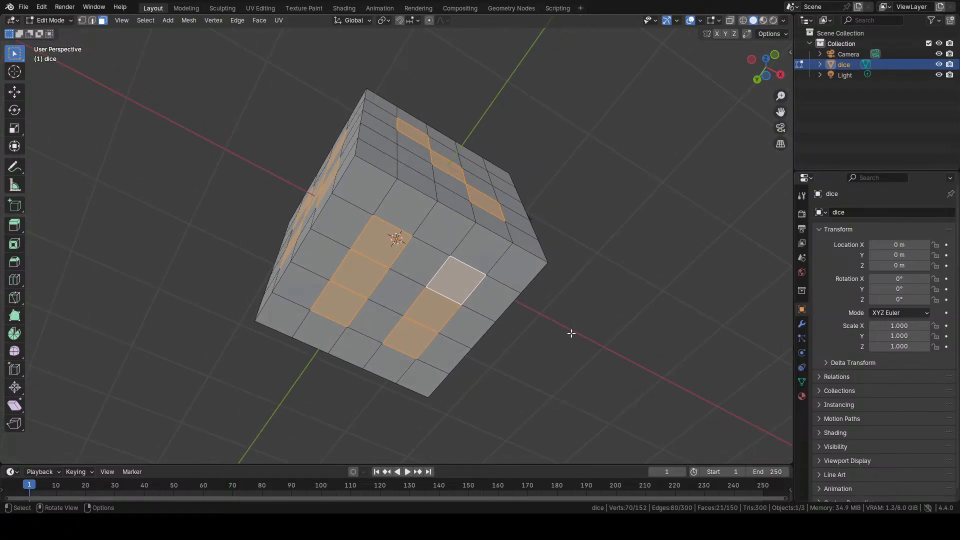
{"action": "key", "text": "i"}
{"action": "key", "text": "i"}
{"action": "left_click", "coordinate": [540, 333]}
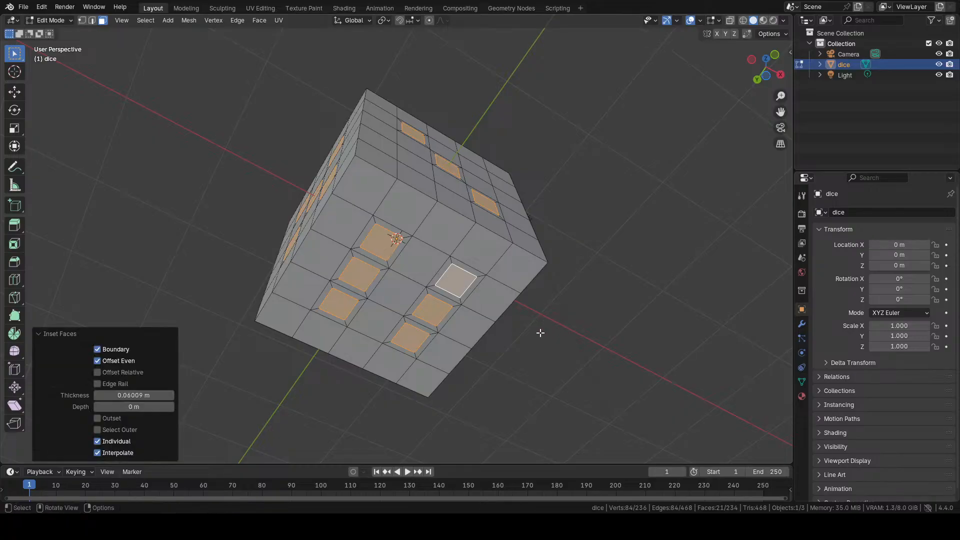
{"action": "left_click", "coordinate": [128, 396]}
{"action": "type", "text": "0"}
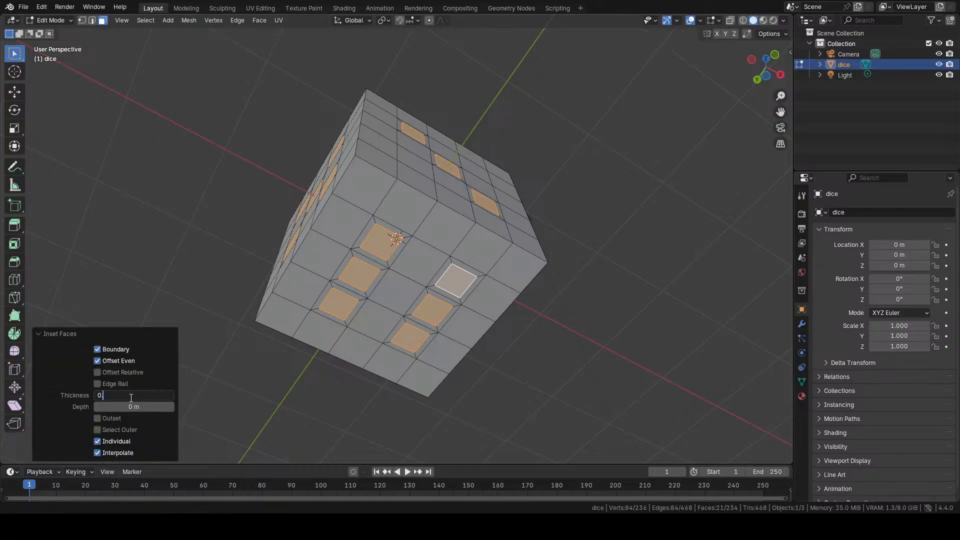
{"action": "type", "text": ".04"}
{"action": "key", "text": "Return"}
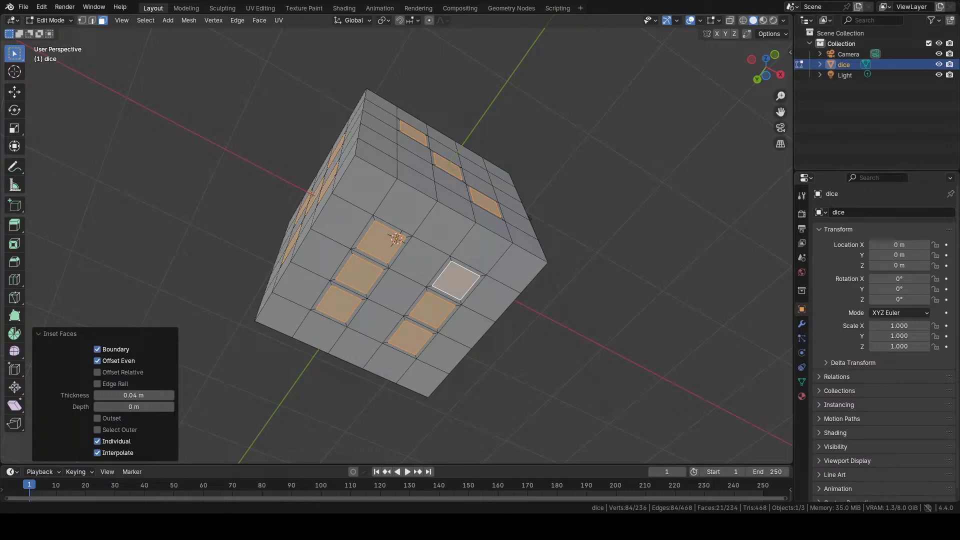
{"action": "left_click", "coordinate": [171, 395]}
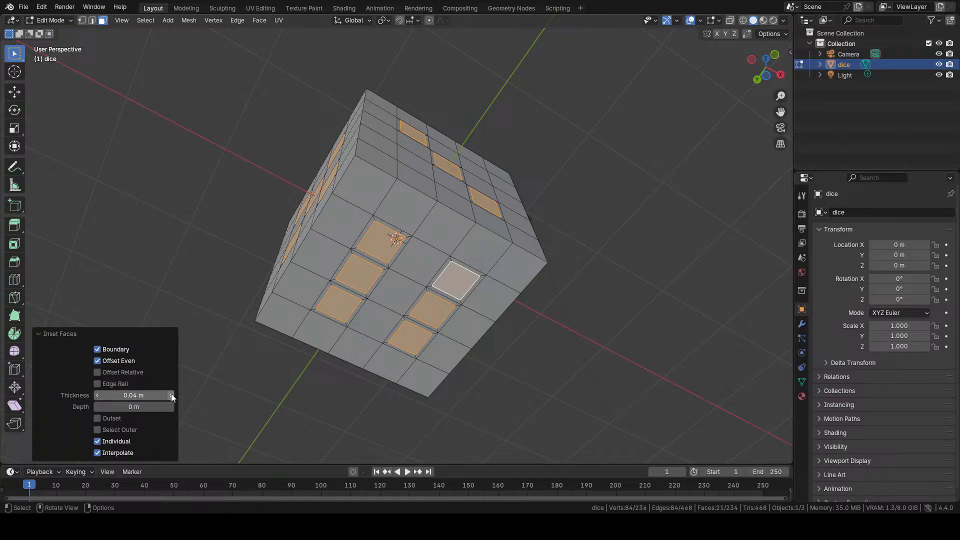
{"action": "double_click", "coordinate": [169, 394]}
{"action": "type", "text": "0.05"}
{"action": "key", "text": "Return"}
- Extrude the inset pip faces inward along their normals with an offset of -0.08 m
{"action": "middle_click_drag", "start_coordinate": [190, 305], "coordinate": [480, 165]}
{"action": "scroll", "coordinate": [490, 205], "scroll_direction": "up", "scroll_amount": 3}
{"action": "scroll", "coordinate": [480, 165], "scroll_direction": "up", "scroll_amount": 2}
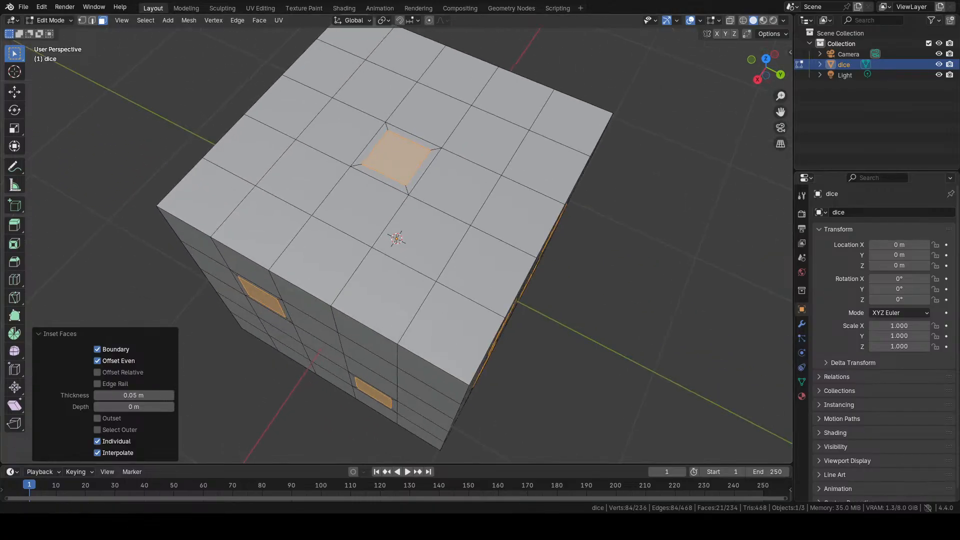
{"action": "middle_click_drag", "start_coordinate": [403, 146], "coordinate": [408, 151]}
{"action": "key", "text": "alt+e"}
{"action": "left_click", "coordinate": [408, 149]}
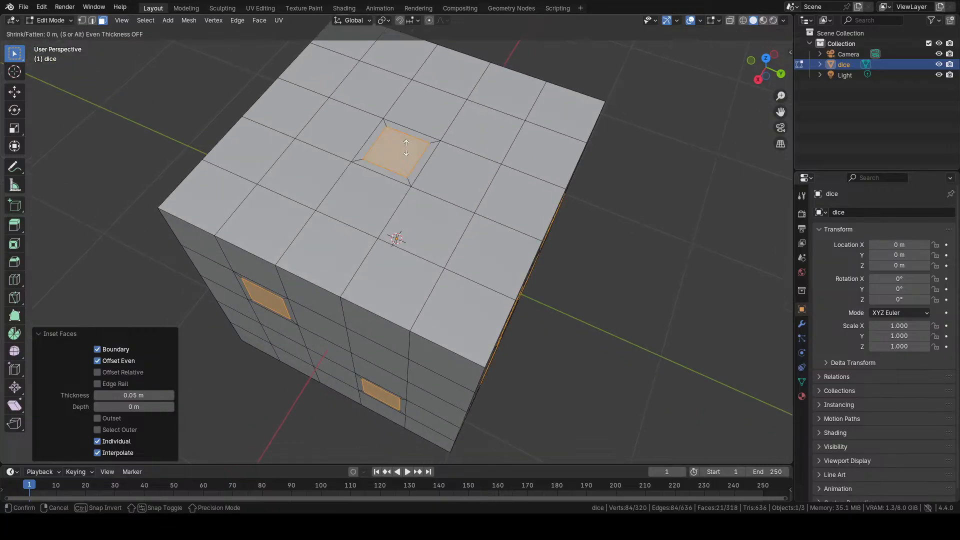
{"action": "left_click", "coordinate": [403, 154]}
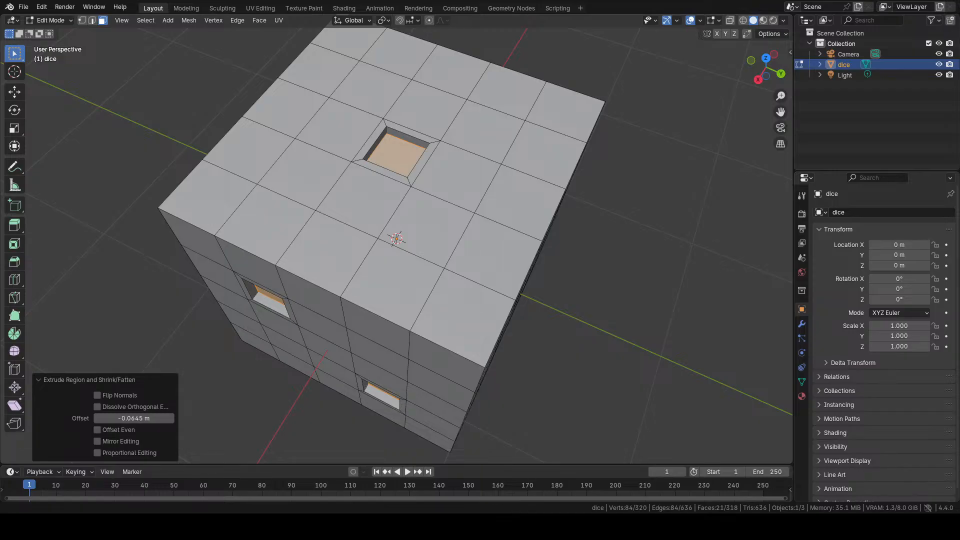
{"action": "left_click", "coordinate": [144, 418]}
{"action": "type", "text": "-0.08"}
{"action": "key", "text": "Return"}
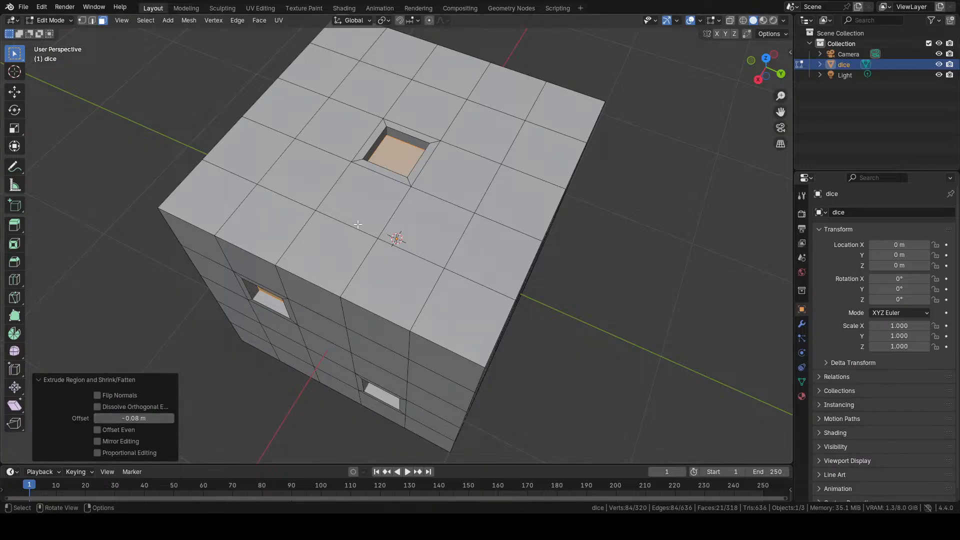
- Return to Object Mode and add a Subdivision Surface modifier to the dice
{"action": "middle_click_drag", "start_coordinate": [359, 225], "coordinate": [369, 188]}
{"action": "scroll", "coordinate": [553, 235], "scroll_direction": "down", "scroll_amount": 4}
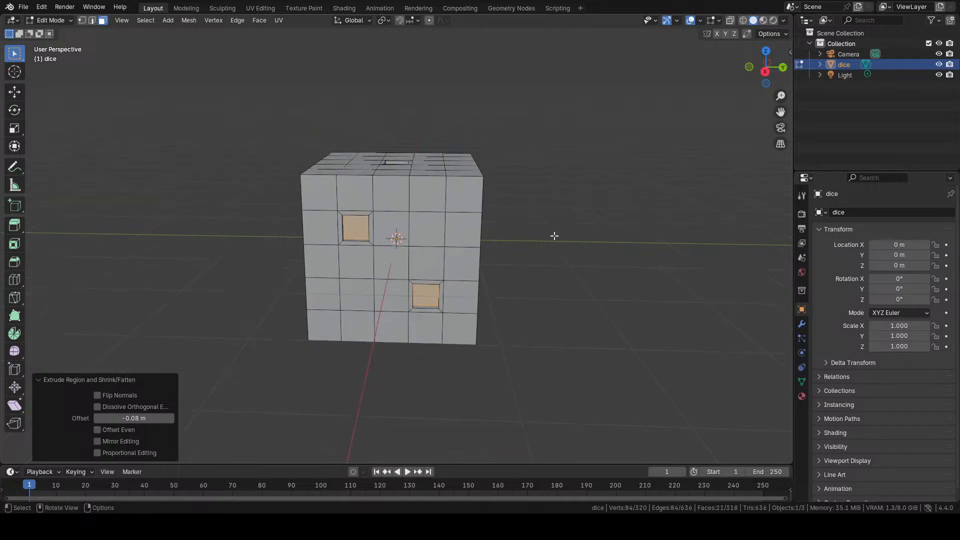
{"action": "middle_click_drag", "start_coordinate": [553, 235], "coordinate": [515, 235]}
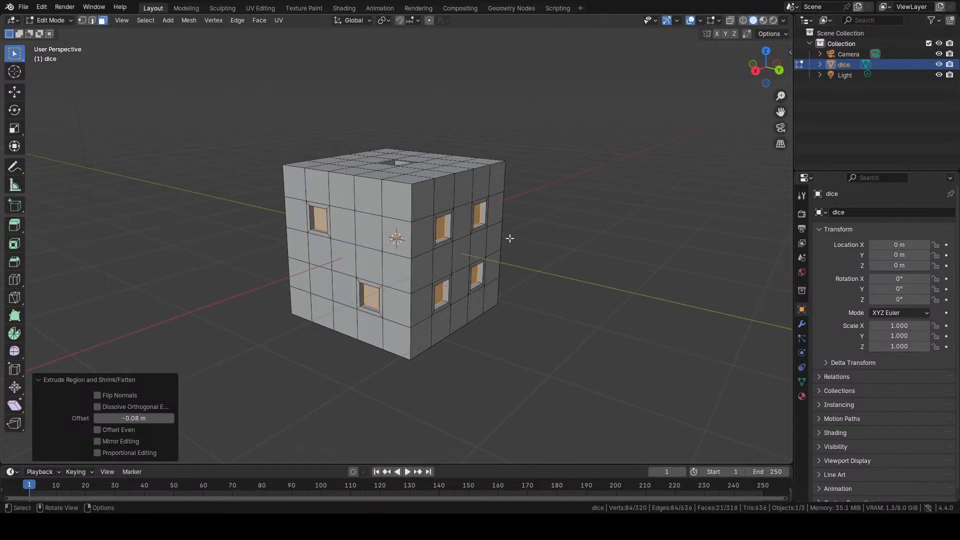
{"action": "key", "text": "Tab"}
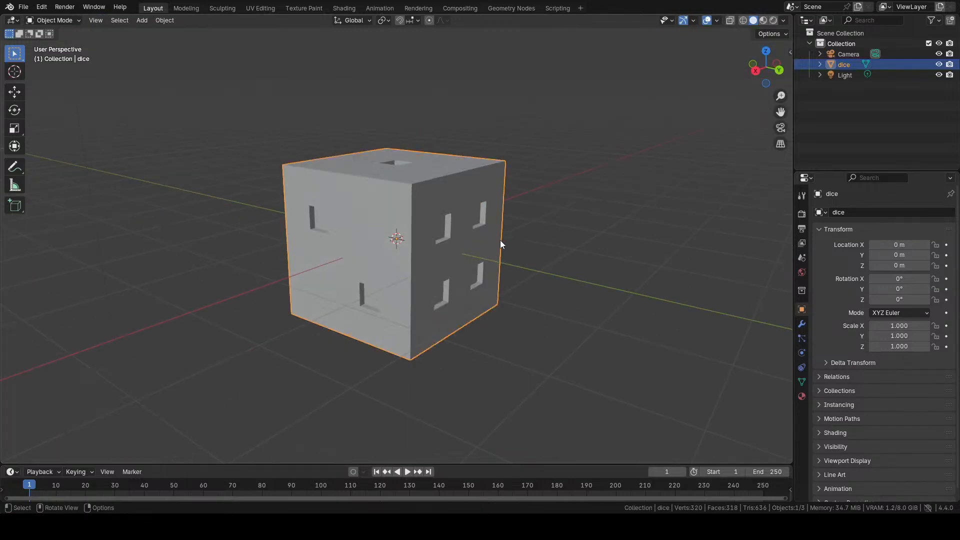
{"action": "middle_click_drag", "start_coordinate": [516, 223], "coordinate": [409, 210]}
{"action": "scroll", "coordinate": [401, 199], "scroll_direction": "up", "scroll_amount": 3}
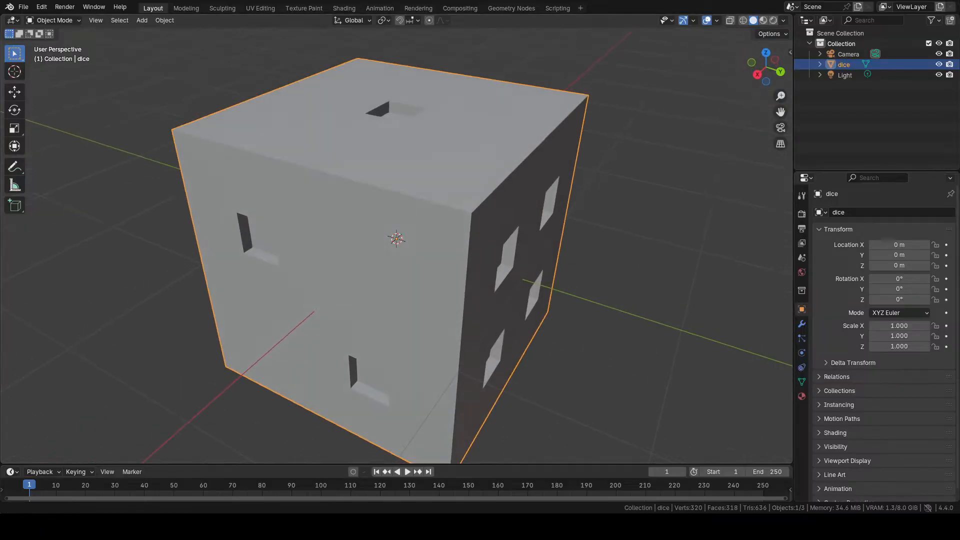
{"action": "left_click", "coordinate": [802, 323]}
{"action": "left_click", "coordinate": [876, 213]}
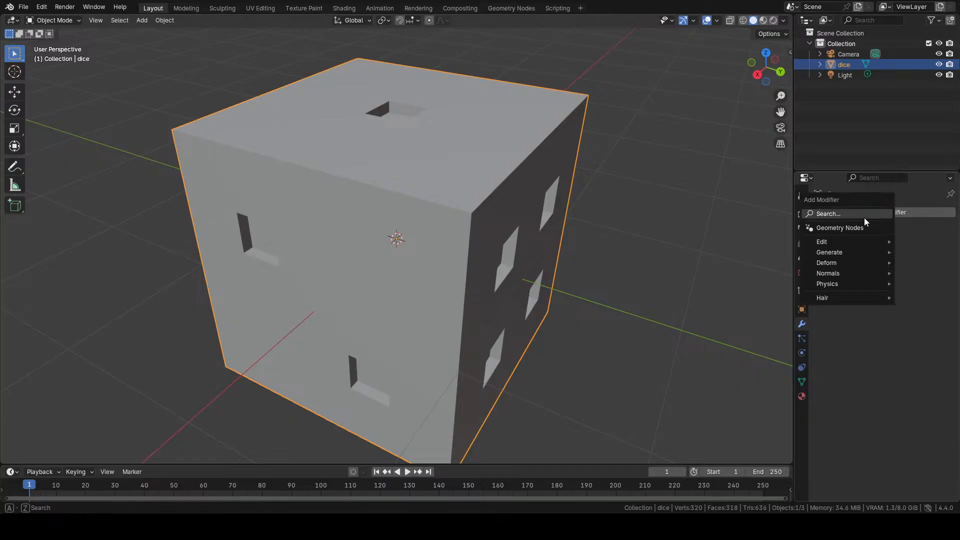
{"action": "left_click", "coordinate": [855, 214]}
{"action": "key", "text": "Return"}
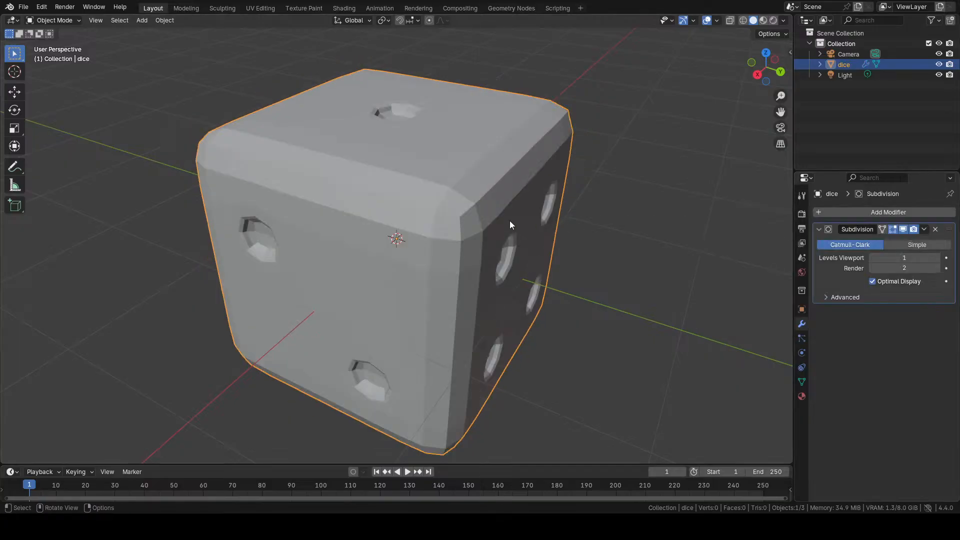
- Set the Subdivision modifier's viewport and render levels to 3
{"action": "middle_click_drag", "start_coordinate": [509, 220], "coordinate": [519, 211]}
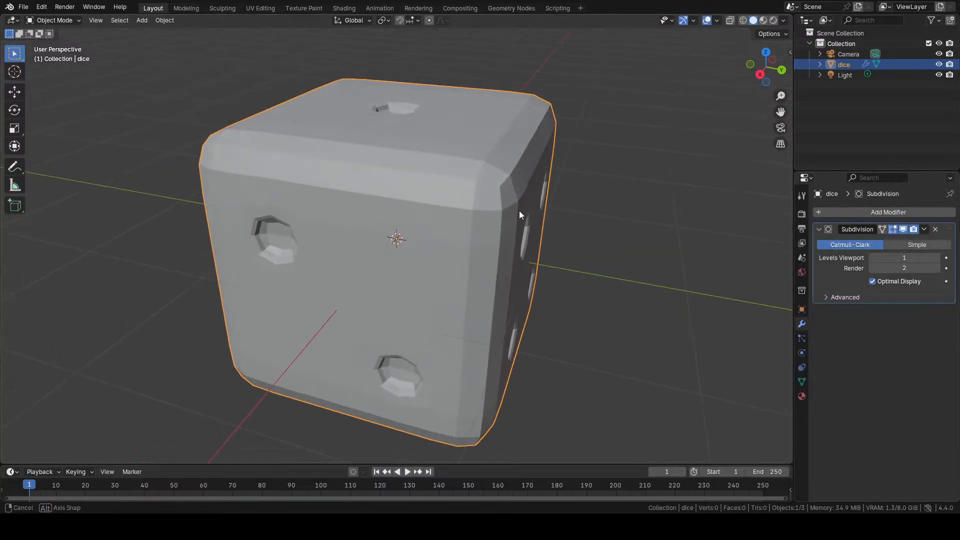
{"action": "left_click", "coordinate": [937, 258]}
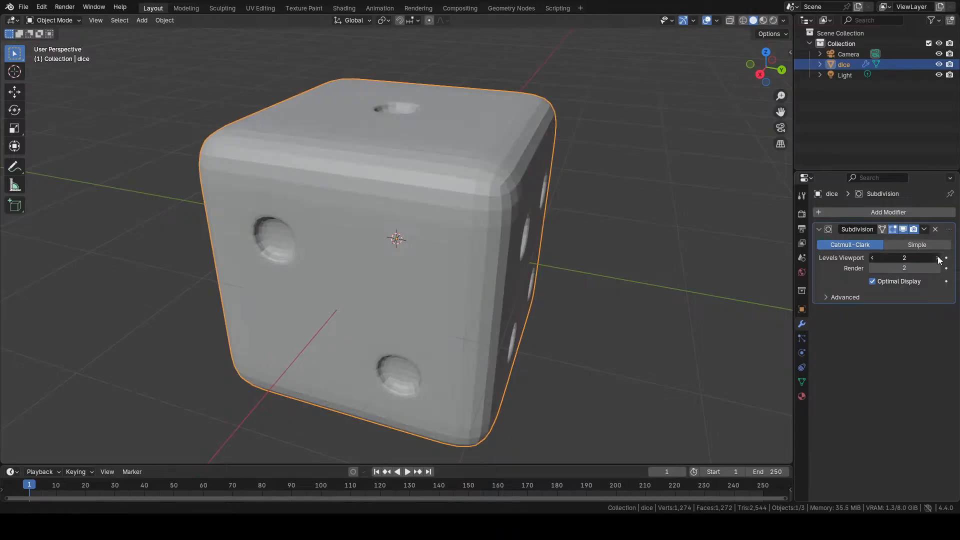
{"action": "left_click", "coordinate": [938, 258]}
{"action": "left_click", "coordinate": [937, 268]}
{"action": "middle_click_drag", "start_coordinate": [440, 250], "coordinate": [472, 249]}
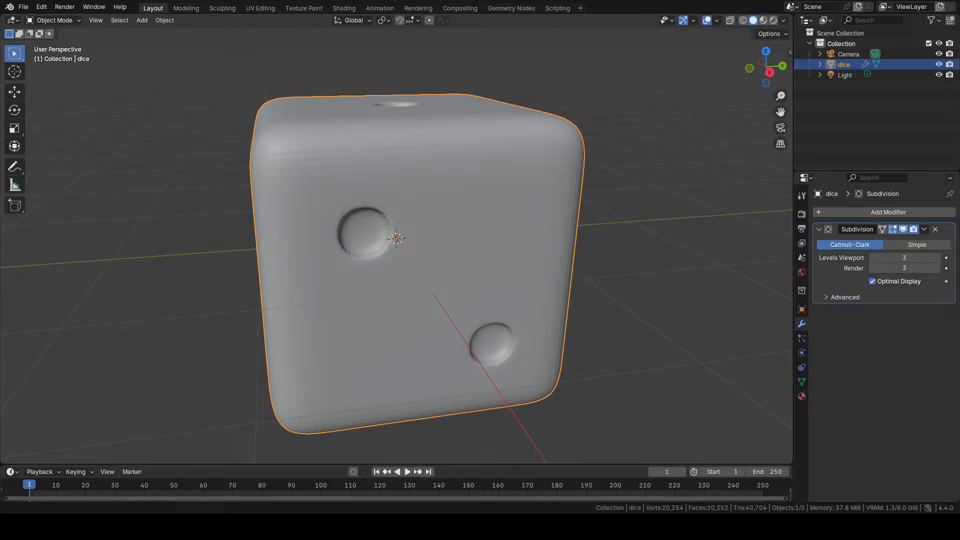
- Apply Shade Smooth to the dice
{"action": "right_click", "coordinate": [442, 187]}
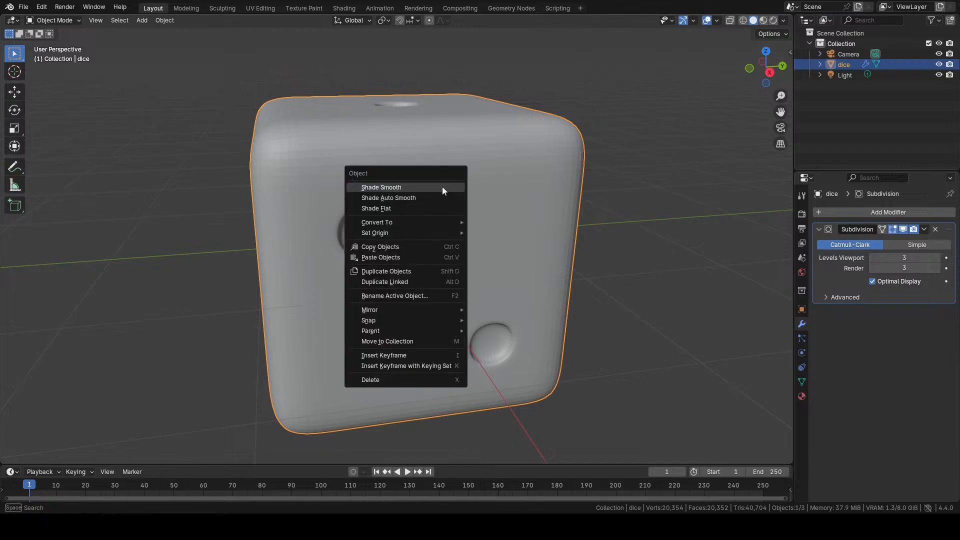
{"action": "left_click", "coordinate": [442, 187]}
{"action": "middle_click_drag", "start_coordinate": [425, 214], "coordinate": [427, 246]}
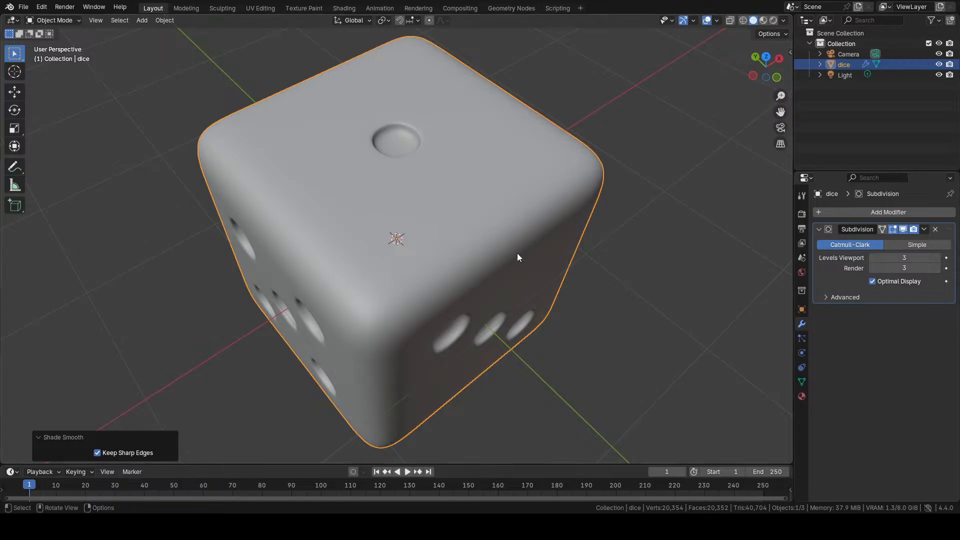
- Enable the Subdivision modifier's On Cage display in Edit Mode and return the dice to Object Mode
{"action": "middle_click_drag", "start_coordinate": [517, 253], "coordinate": [563, 242]}
{"action": "key", "text": "Tab"}
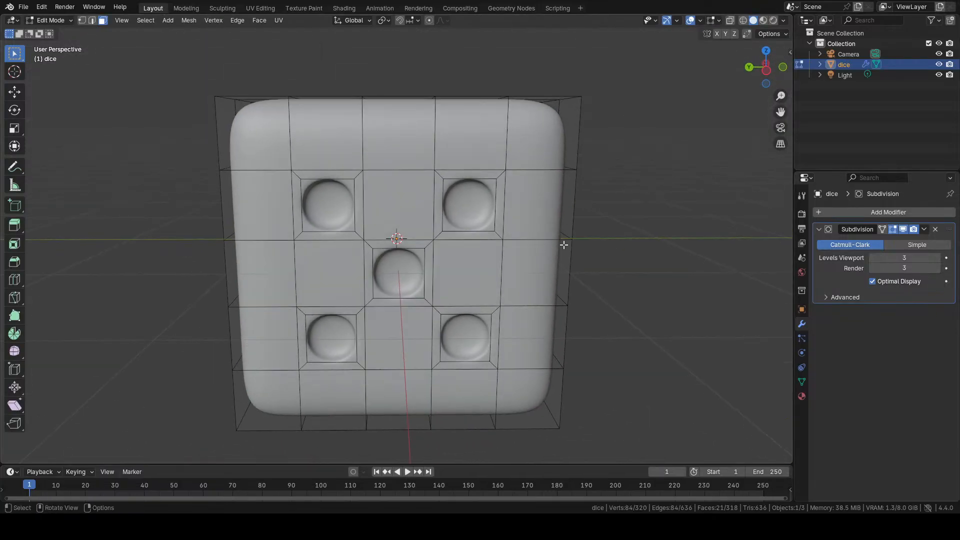
{"action": "left_click", "coordinate": [883, 229]}
{"action": "scroll", "coordinate": [385, 216], "scroll_direction": "up", "scroll_amount": 4}
{"action": "middle_click_drag", "start_coordinate": [385, 215], "coordinate": [382, 210]}
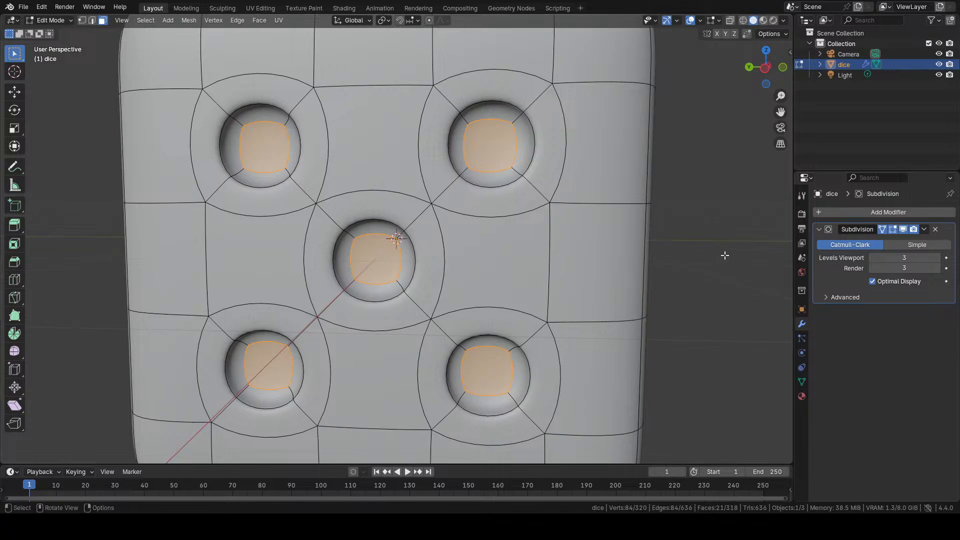
{"action": "middle_click_drag", "start_coordinate": [724, 257], "coordinate": [701, 257]}
{"action": "key", "text": "Tab"}
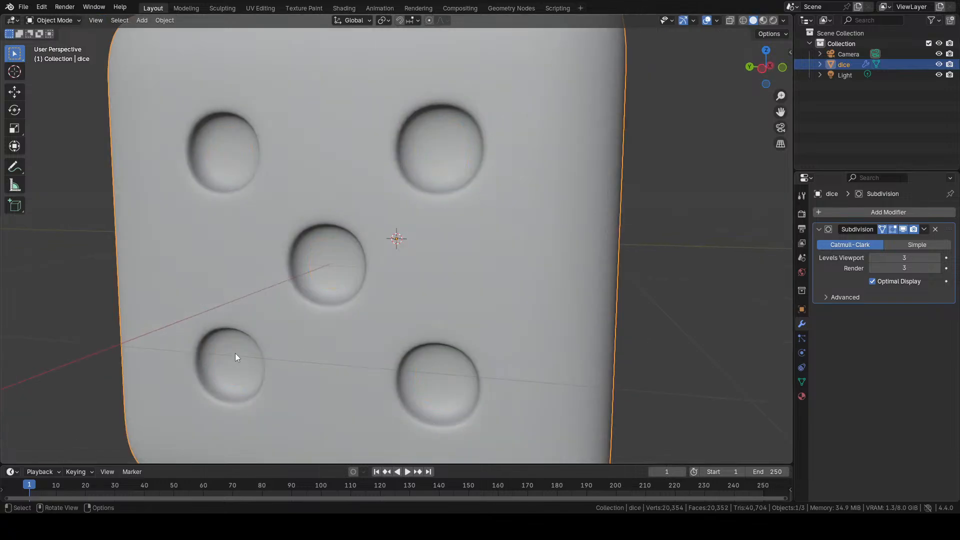
- Enlarge the Timeline area to nearly half of the window height, shrinking the 3D viewport
{"action": "left_click_drag", "start_coordinate": [250, 464], "coordinate": [279, 282]}
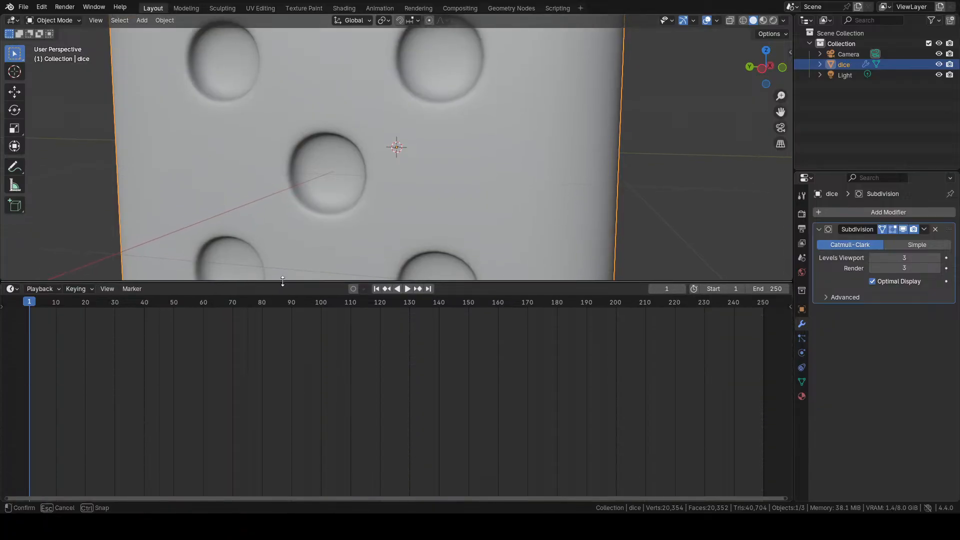
{"action": "scroll", "coordinate": [424, 113], "scroll_direction": "down", "scroll_amount": 6}
{"action": "middle_click_drag", "start_coordinate": [415, 123], "coordinate": [471, 127]}
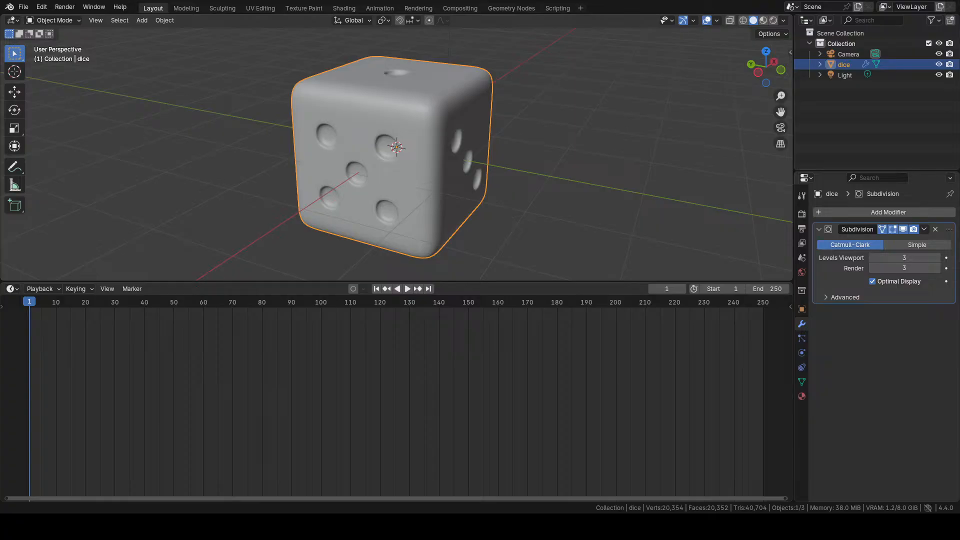
- Switch the enlarged Timeline area to the Shader Editor, showing the dice's material nodes
{"action": "left_click", "coordinate": [40, 288]}
{"action": "left_click", "coordinate": [10, 288]}
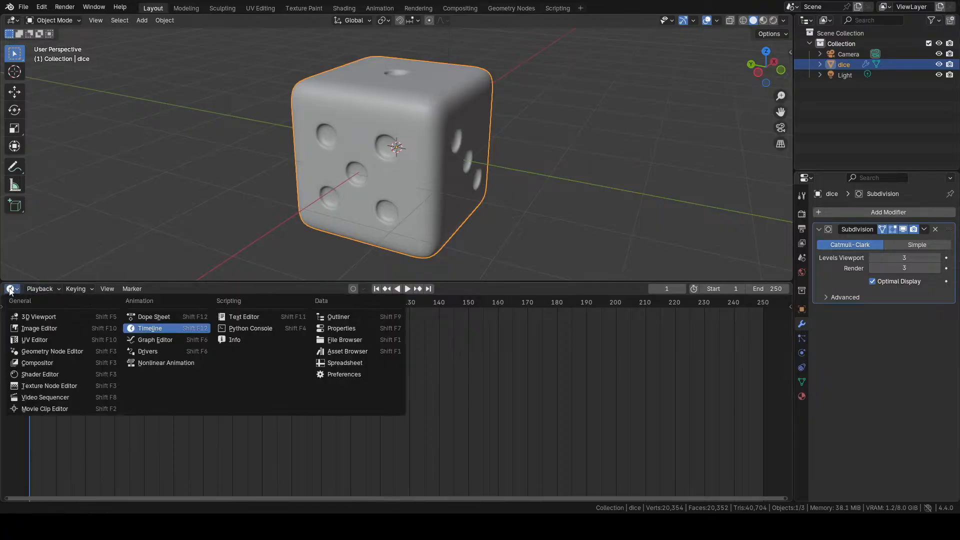
{"action": "left_click", "coordinate": [73, 372]}
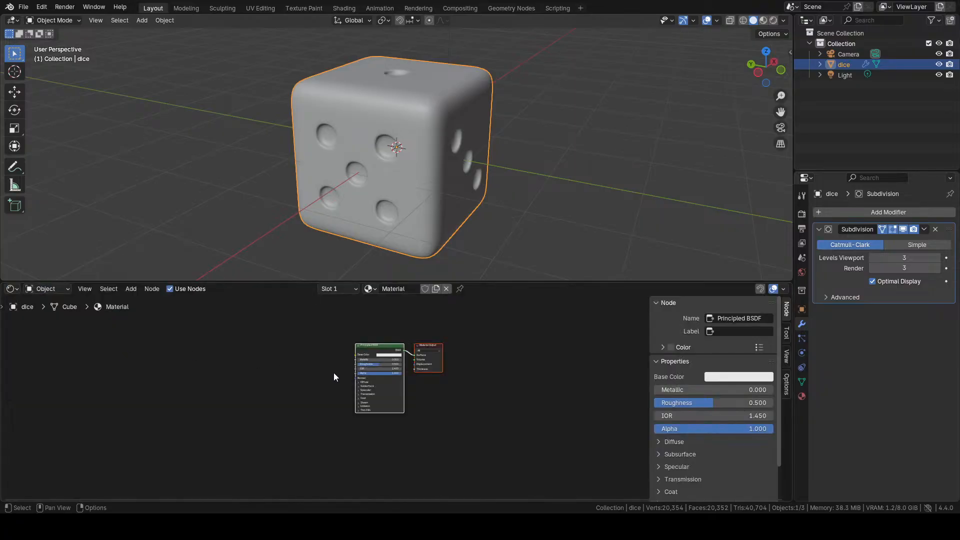
{"action": "middle_click_drag", "start_coordinate": [429, 375], "coordinate": [491, 410], "text": "ctrl"}
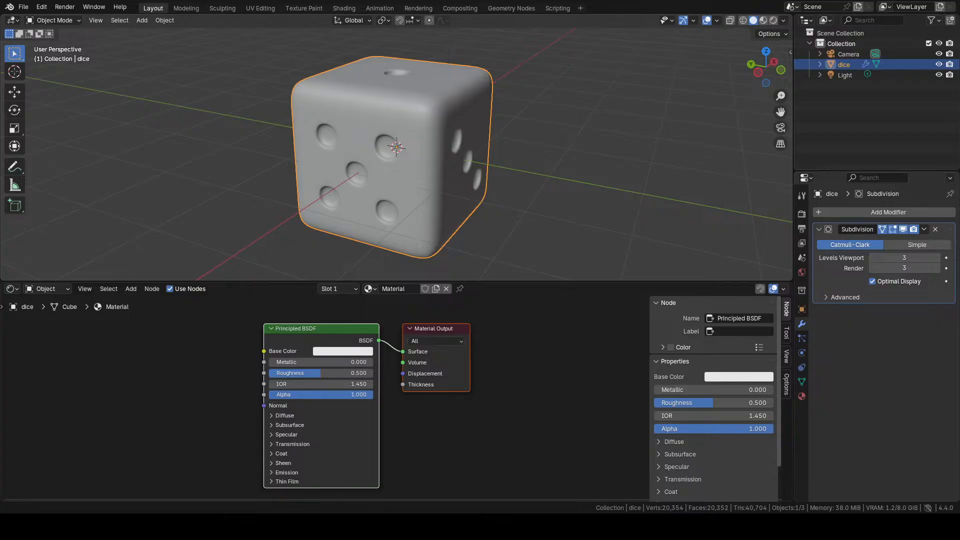
- Rename the dice's material to White
{"action": "left_click", "coordinate": [397, 291]}
{"action": "type", "text": "White"}
{"action": "key", "text": "Return"}
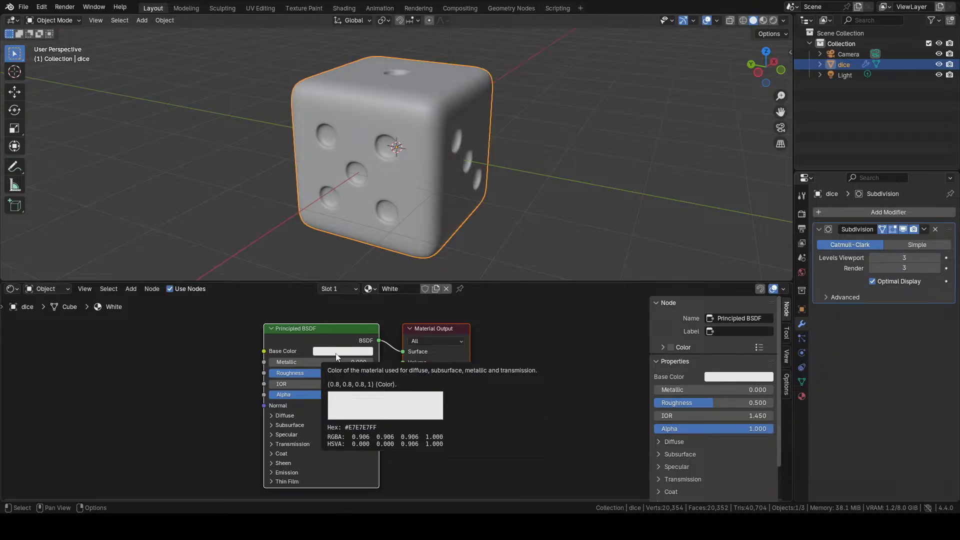
- Spread the Principled BSDF and Material Output nodes apart and display the dice in Material Preview shading
{"action": "left_click_drag", "start_coordinate": [453, 328], "coordinate": [539, 335]}
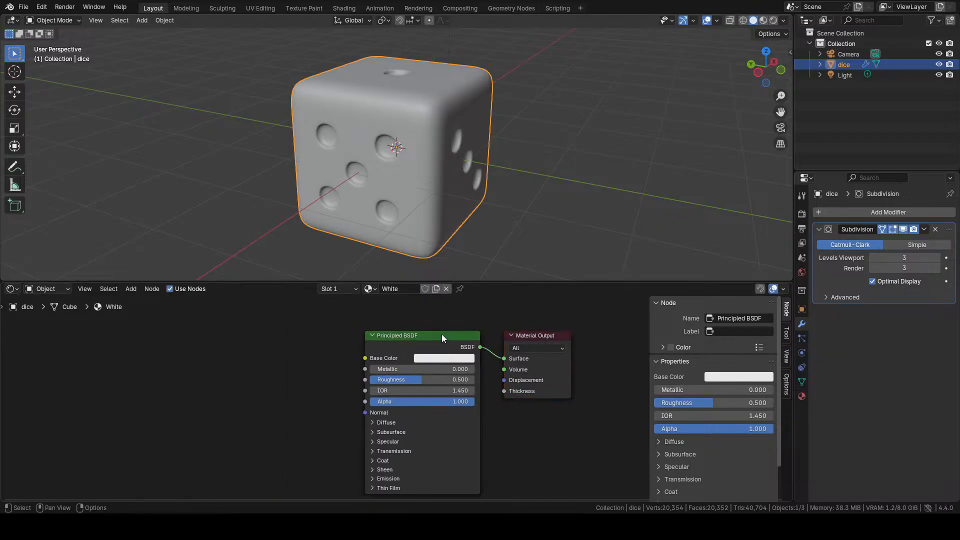
{"action": "left_click_drag", "start_coordinate": [442, 334], "coordinate": [353, 313]}
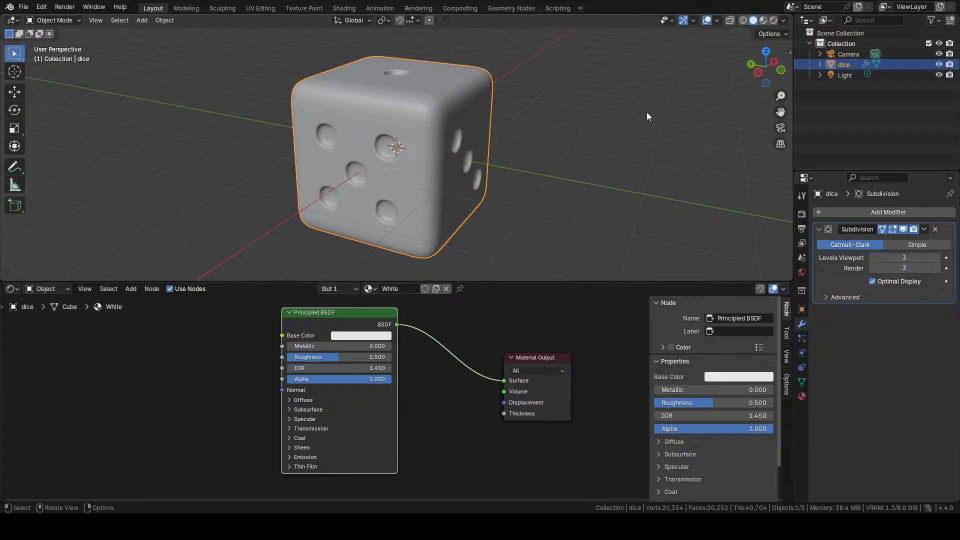
{"action": "left_click", "coordinate": [763, 21]}
{"action": "middle_click_drag", "start_coordinate": [584, 115], "coordinate": [512, 173]}
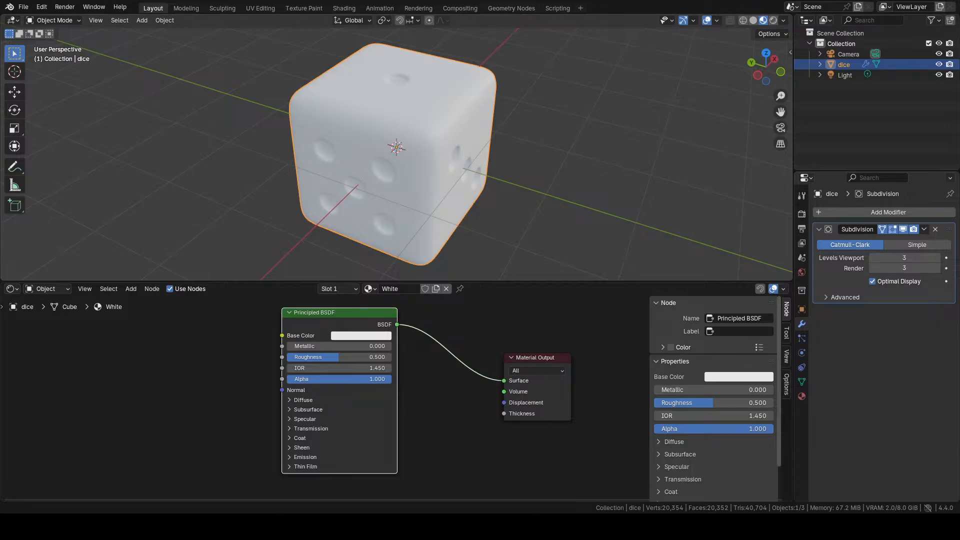
- Try roughness values of 0.03 and 0.3 on the White material's Principled BSDF
{"action": "left_click", "coordinate": [338, 355]}
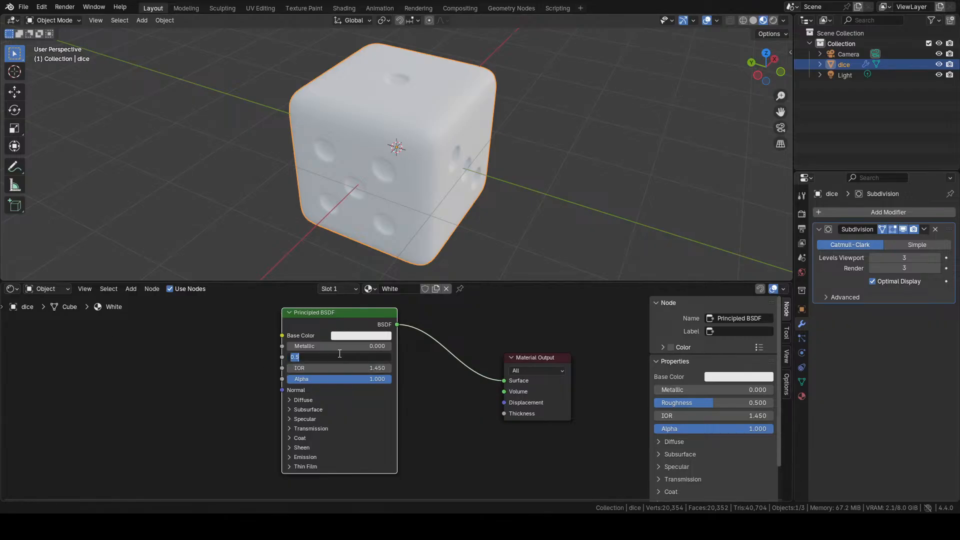
{"action": "type", "text": "0.03"}
{"action": "key", "text": "Return"}
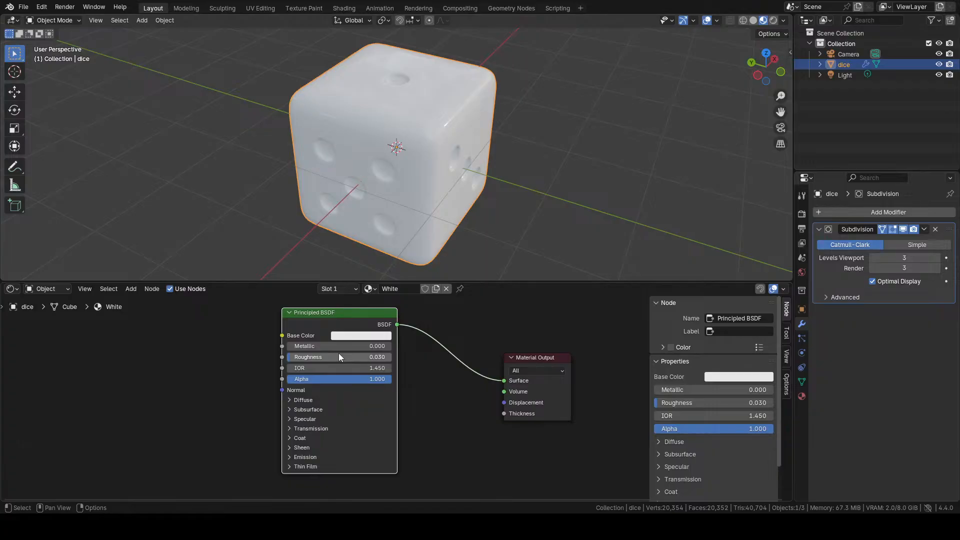
{"action": "left_click", "coordinate": [373, 357]}
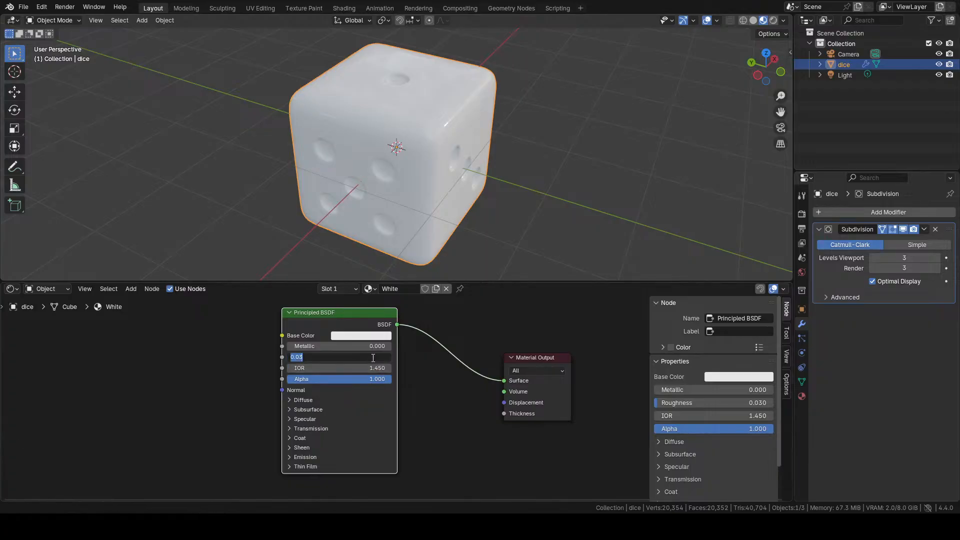
{"action": "type", "text": "0.3"}
{"action": "key", "text": "Return"}
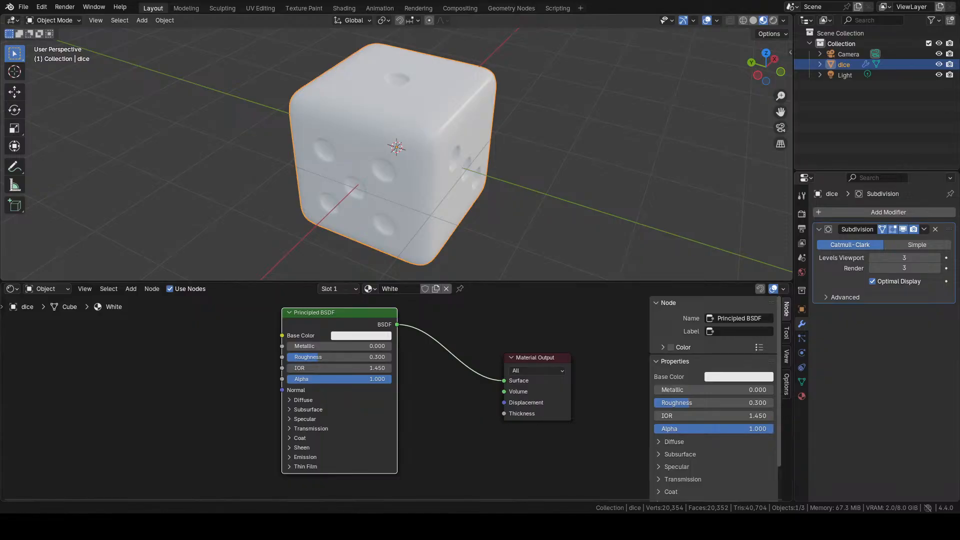
- Set the White material's roughness to 0.35
{"action": "left_click", "coordinate": [366, 357]}
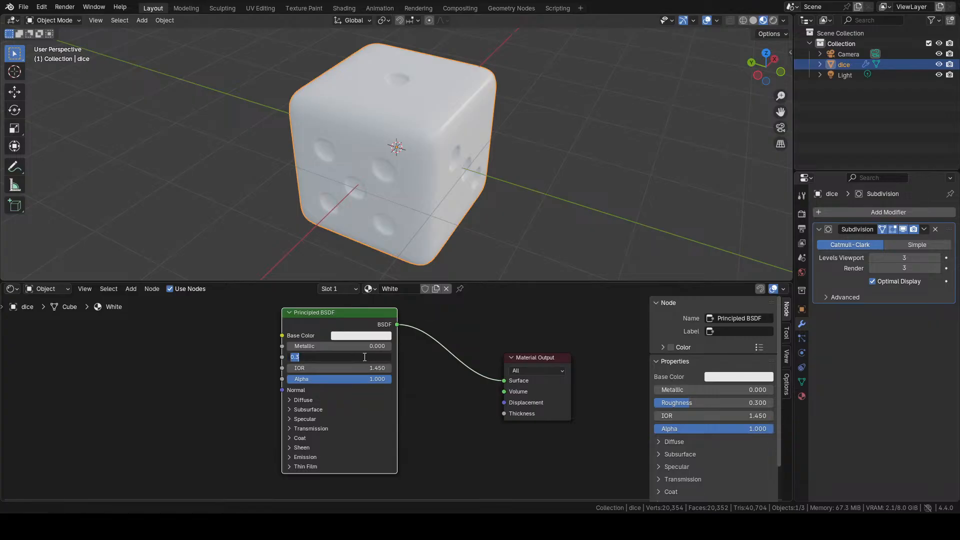
{"action": "type", "text": "0.35"}
{"action": "key", "text": "Return"}
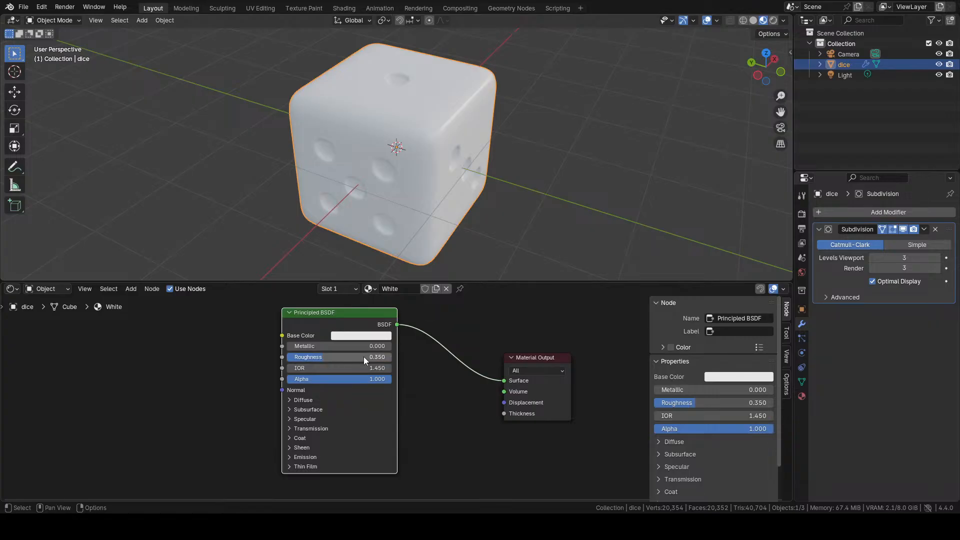
- Look over the viewport shading options, trying the Object wire color and returning it to Theme
{"action": "left_click", "coordinate": [784, 20]}
{"action": "left_click", "coordinate": [784, 22]}
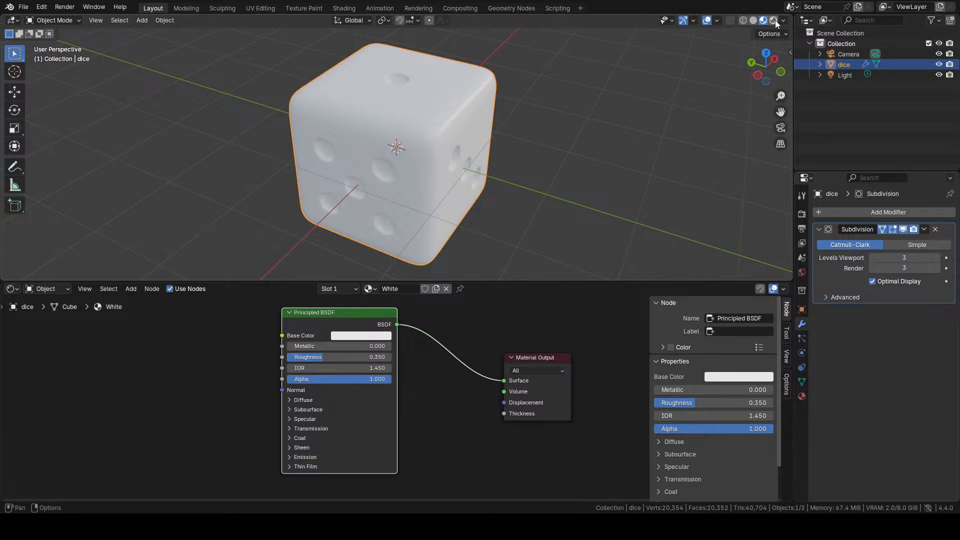
{"action": "left_click", "coordinate": [781, 33]}
{"action": "left_click", "coordinate": [781, 33]}
{"action": "left_click", "coordinate": [783, 21]}
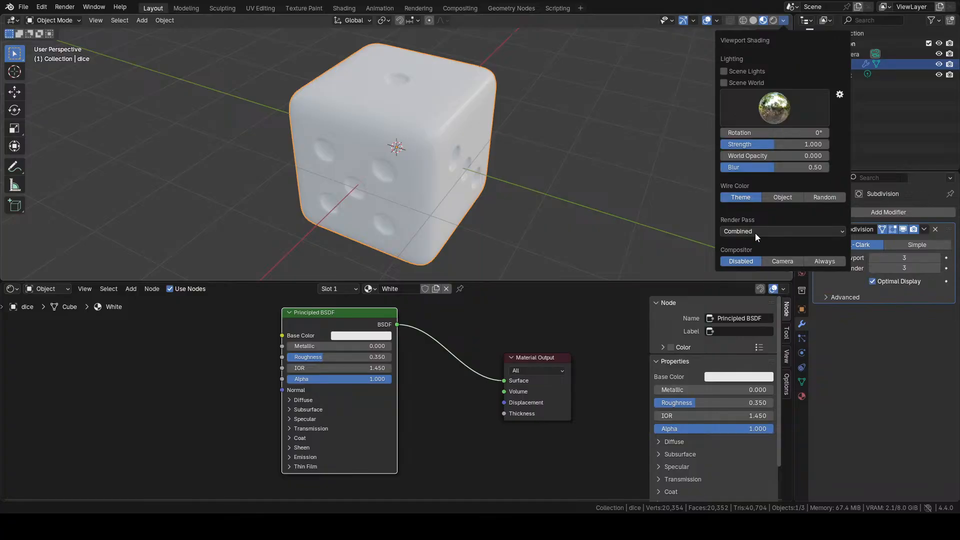
{"action": "left_click", "coordinate": [783, 198]}
{"action": "left_click", "coordinate": [741, 198]}
- Enter Edit Mode on the dice and show its material properties
{"action": "middle_click_drag", "start_coordinate": [520, 151], "coordinate": [503, 140]}
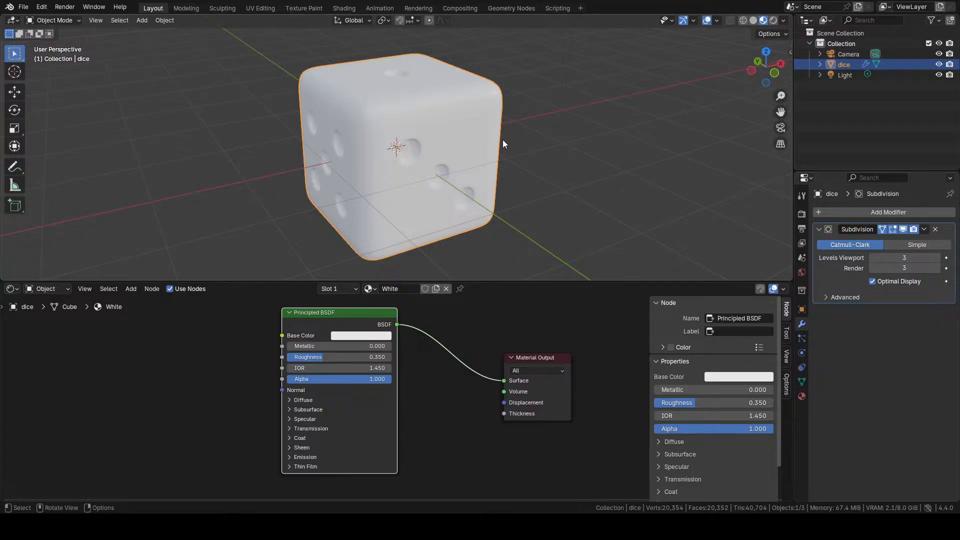
{"action": "key", "text": "Tab"}
{"action": "scroll", "coordinate": [381, 149], "scroll_direction": "up", "scroll_amount": 2}
{"action": "middle_click_drag", "start_coordinate": [381, 149], "coordinate": [447, 140]}
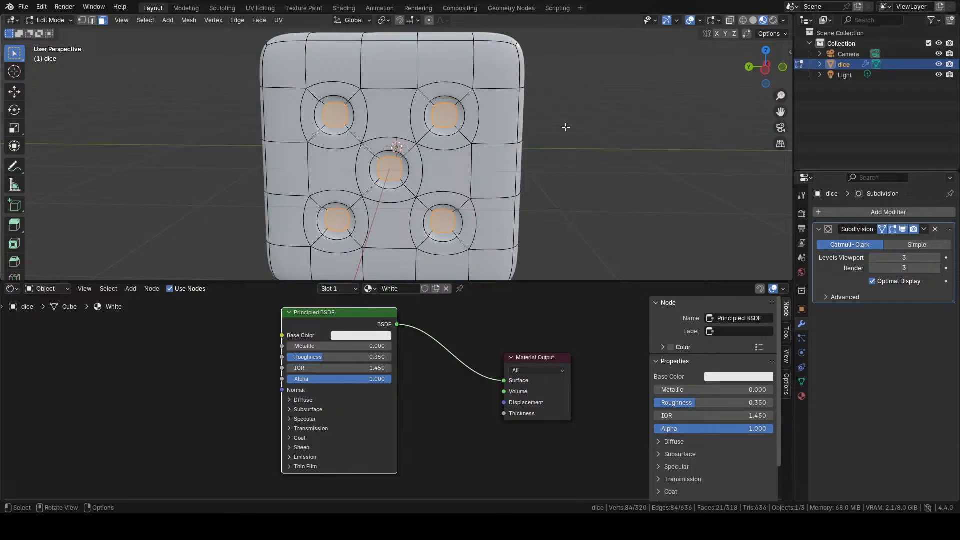
{"action": "left_click", "coordinate": [802, 397]}
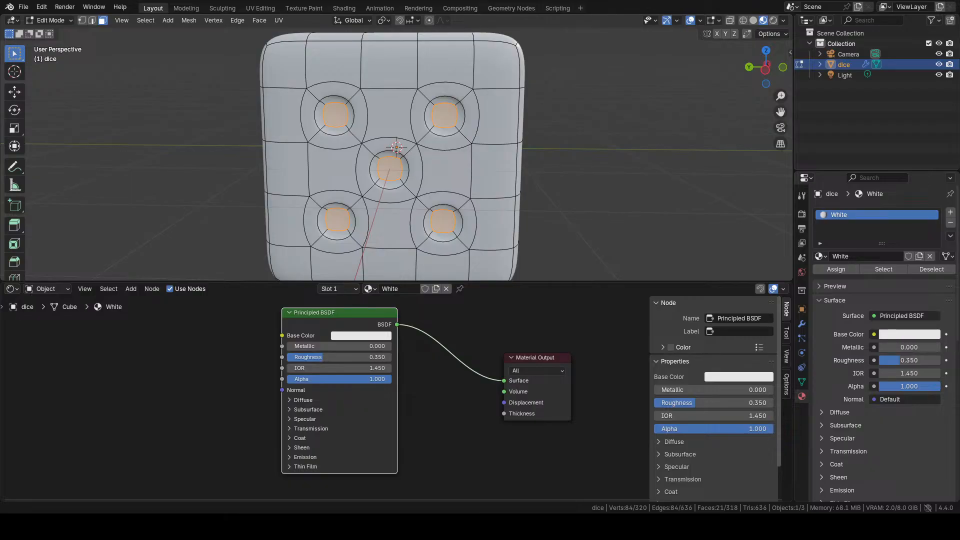
- Expand the selection from the pips' floor faces to the whole recessed pips, excluding the surrounding rings
{"action": "scroll", "coordinate": [329, 101], "scroll_direction": "up", "scroll_amount": 4}
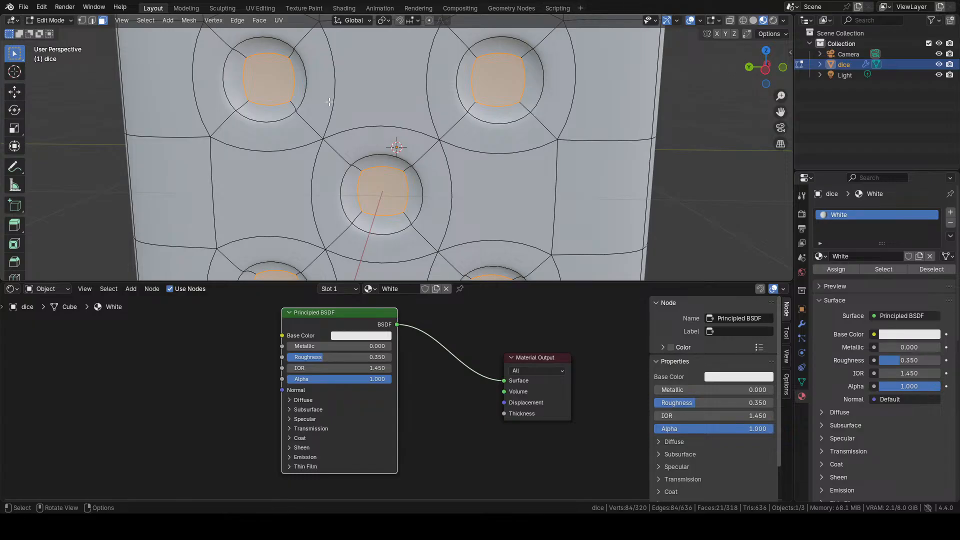
{"action": "middle_click_drag", "start_coordinate": [418, 139], "coordinate": [424, 143]}
{"action": "key", "text": "ctrl+KP_Add"}
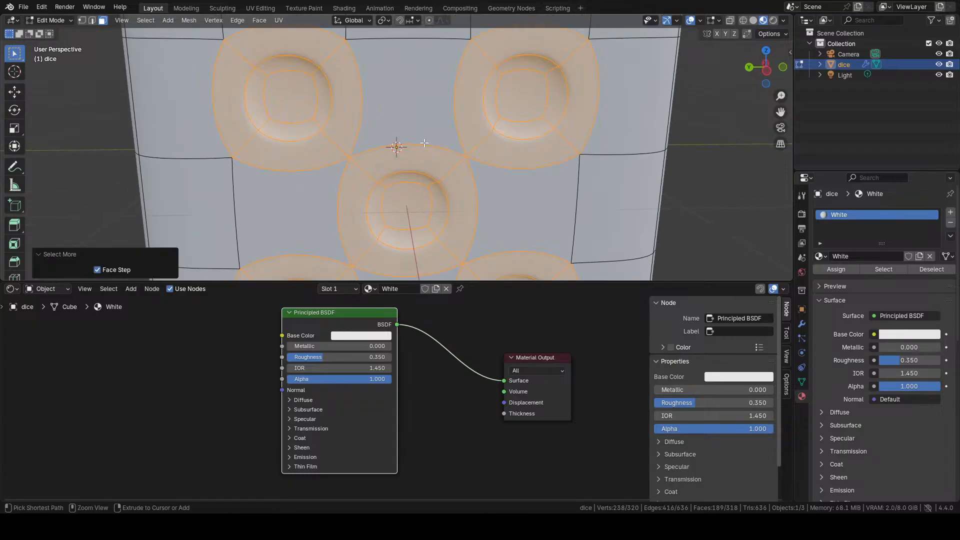
{"action": "key", "text": "ctrl+KP_Subtract"}
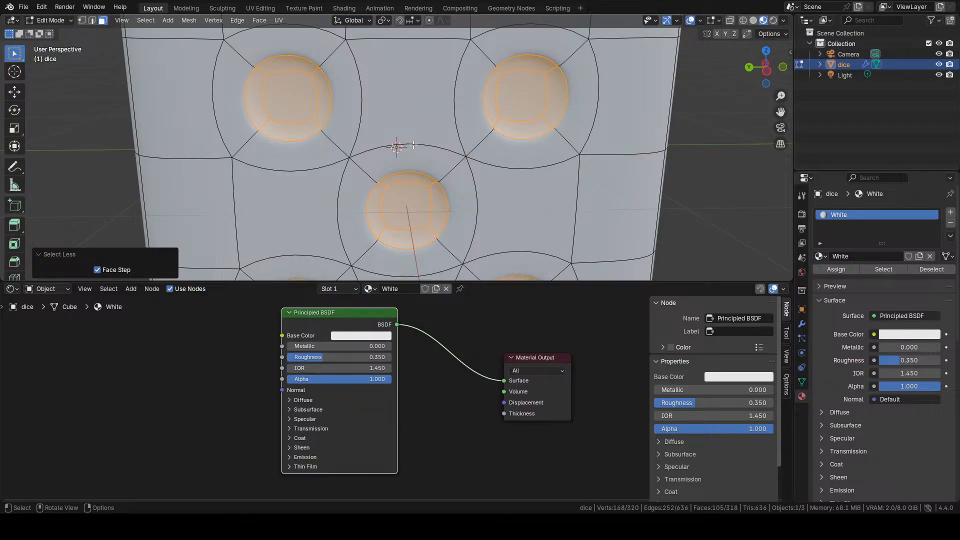
- Duplicate the White material in the dice's only slot and name the copy Black
{"action": "left_click", "coordinate": [436, 289]}
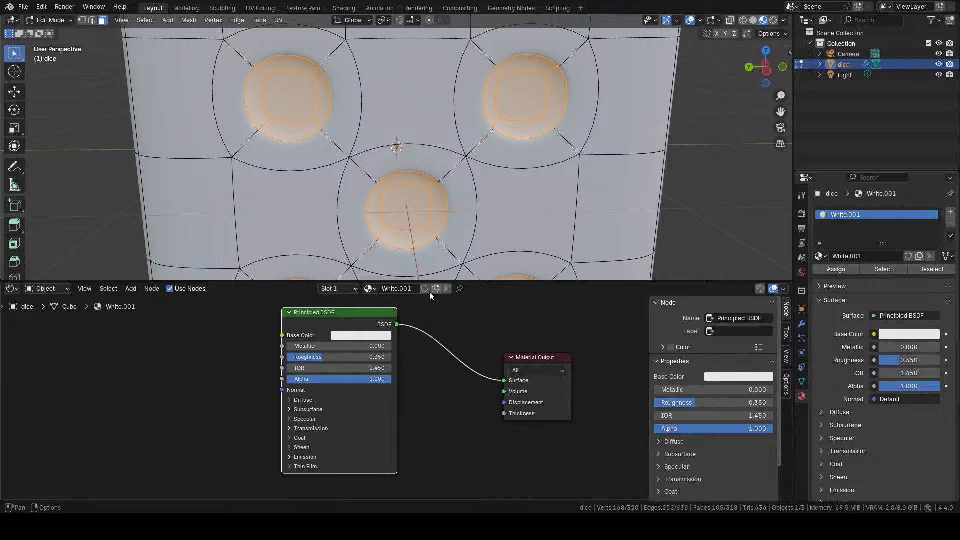
{"action": "left_click", "coordinate": [399, 289]}
{"action": "type", "text": "Bleac"}
{"action": "key", "text": "BackSpace"}
{"action": "key", "text": "BackSpace"}
{"action": "key", "text": "BackSpace"}
{"action": "type", "text": "ack"}
{"action": "key", "text": "Return"}
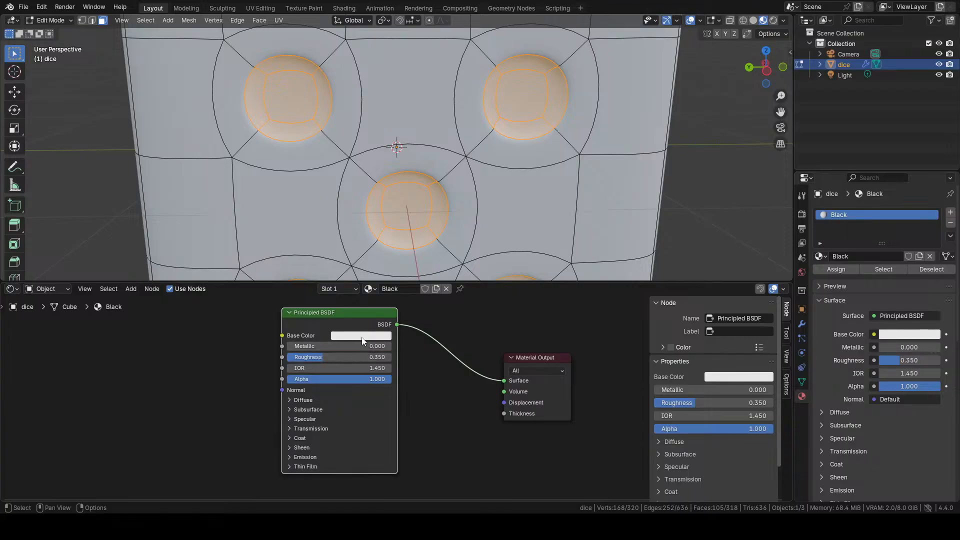
- Set the Black material's base color to pure black and check it around the dice
{"action": "left_click", "coordinate": [378, 336]}
{"action": "left_click_drag", "start_coordinate": [419, 240], "coordinate": [417, 257]}
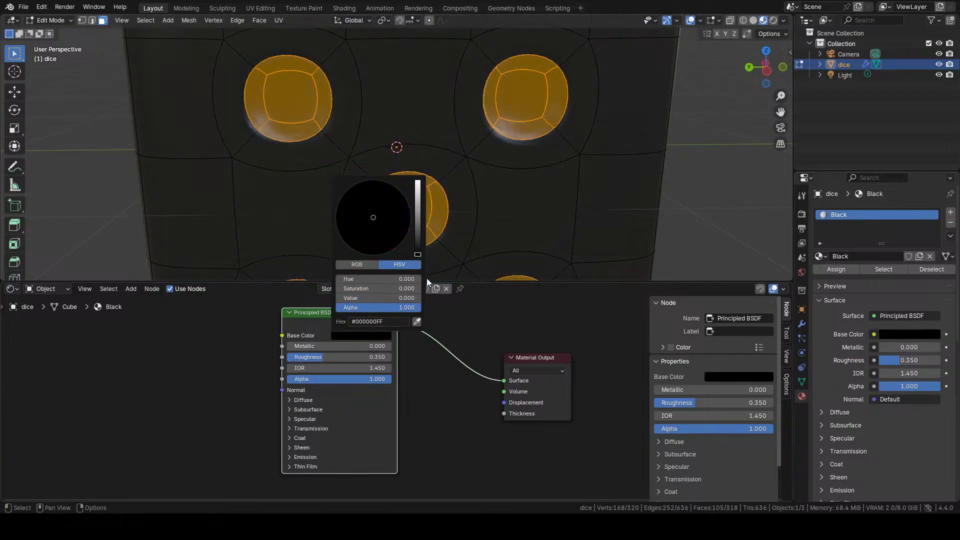
{"action": "left_click_drag", "start_coordinate": [357, 311], "coordinate": [358, 324]}
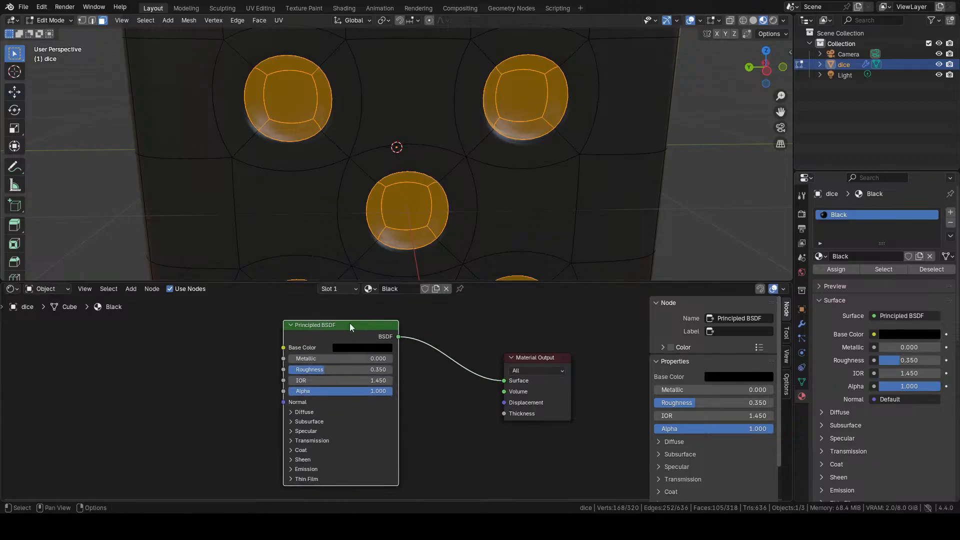
{"action": "scroll", "coordinate": [421, 174], "scroll_direction": "down", "scroll_amount": 5}
{"action": "middle_click_drag", "start_coordinate": [489, 165], "coordinate": [515, 161]}
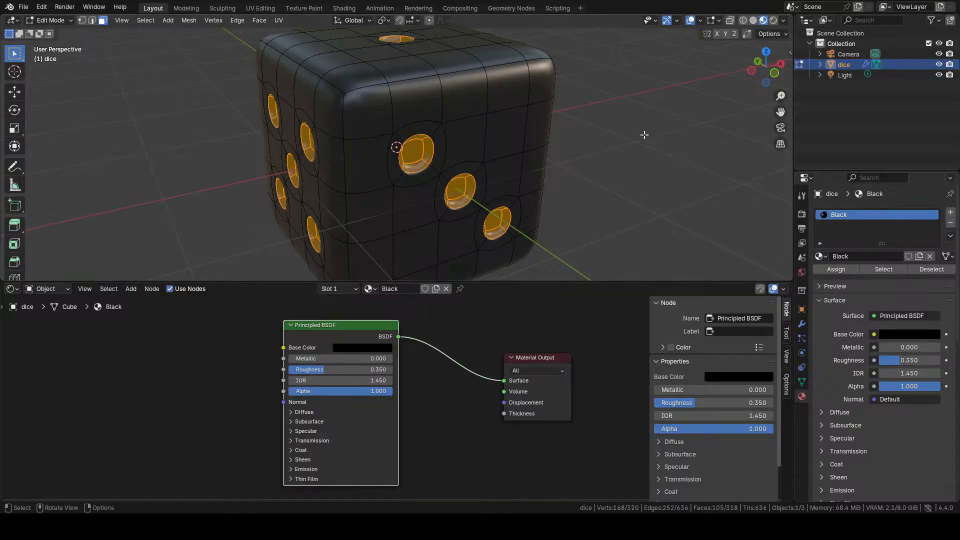
- Put the White material back into the dice's first material slot in place of Black
{"action": "left_click", "coordinate": [460, 313]}
{"action": "left_click", "coordinate": [347, 290]}
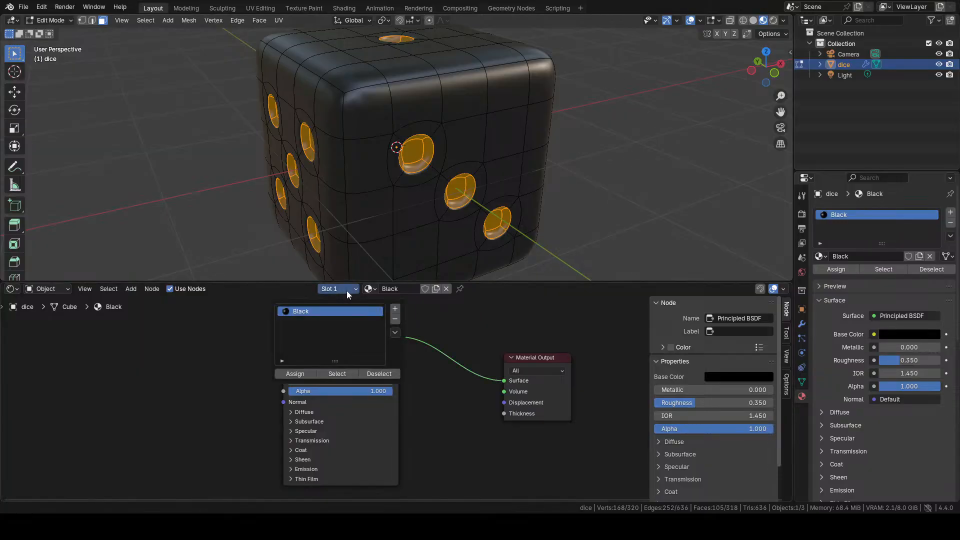
{"action": "left_click", "coordinate": [369, 289]}
{"action": "left_click", "coordinate": [390, 315]}
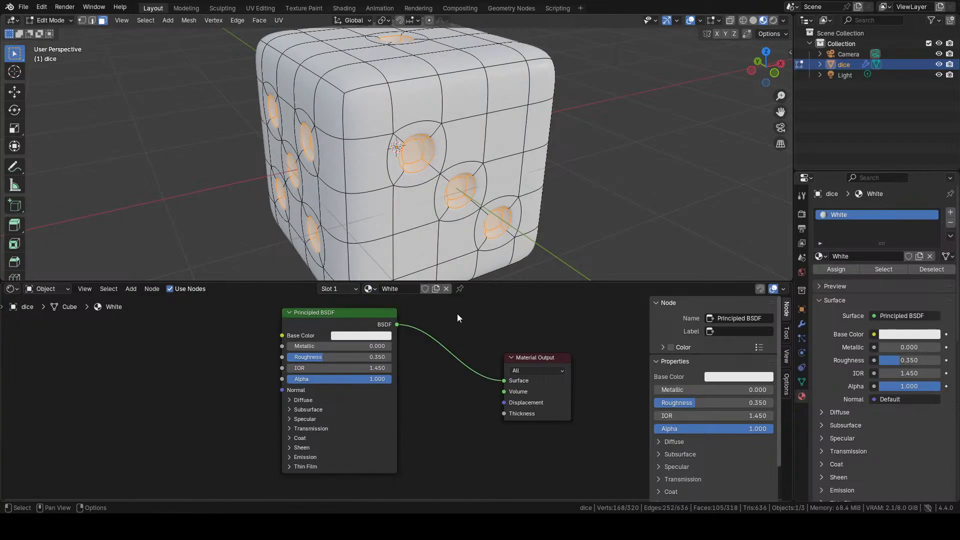
- Add a second material slot to the dice with a new material and set its base color to black
{"action": "left_click", "coordinate": [951, 213]}
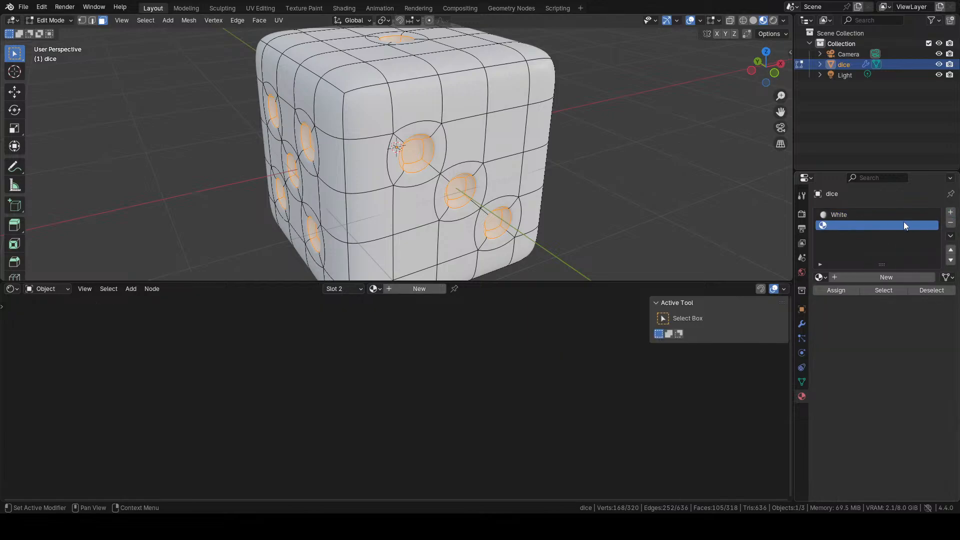
{"action": "left_click", "coordinate": [882, 277]}
{"action": "left_click", "coordinate": [850, 290]}
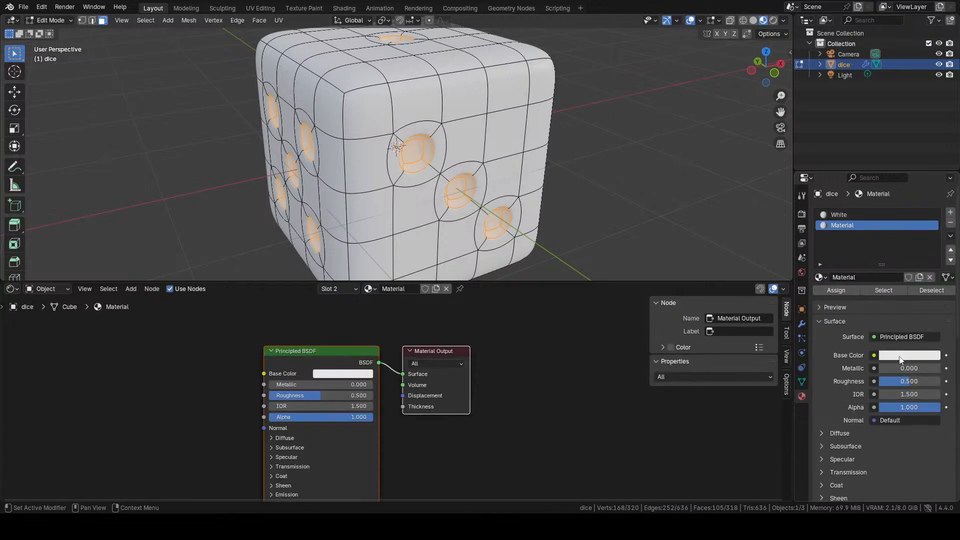
{"action": "left_click", "coordinate": [909, 355]}
{"action": "left_click_drag", "start_coordinate": [932, 247], "coordinate": [932, 270]}
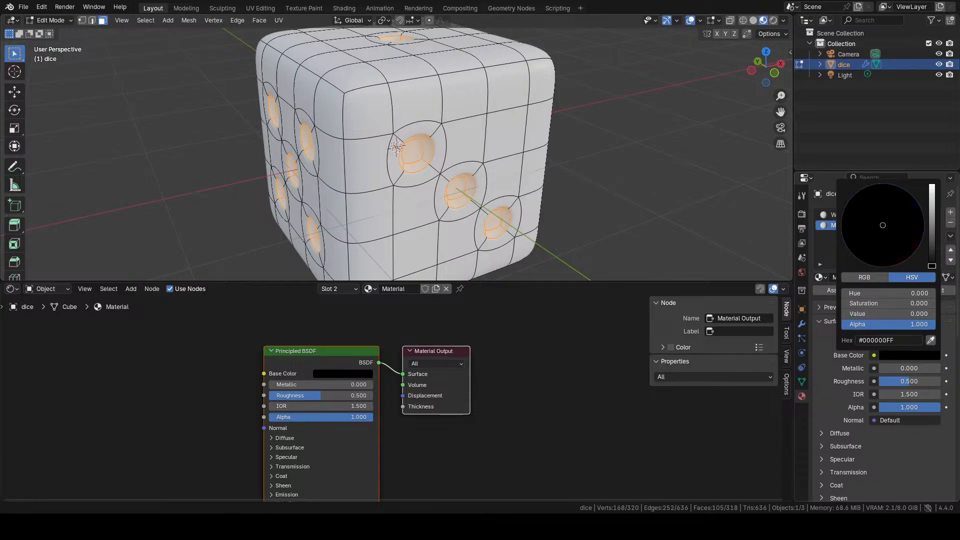
- Assign the black material to the selected pip faces, clear the selection and return to Object Mode
{"action": "left_click", "coordinate": [845, 291]}
{"action": "left_click", "coordinate": [615, 210]}
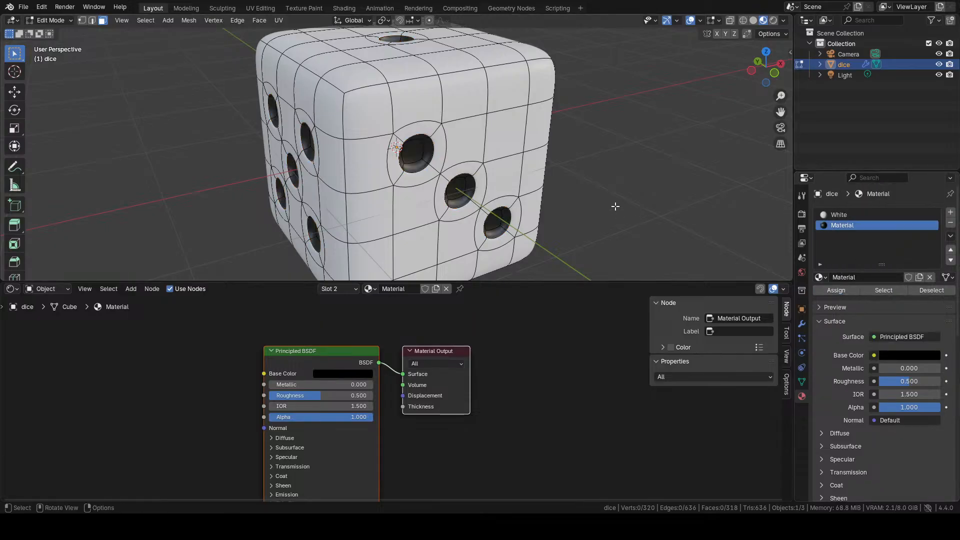
{"action": "middle_click_drag", "start_coordinate": [615, 210], "coordinate": [500, 210]}
{"action": "key", "text": "Tab"}
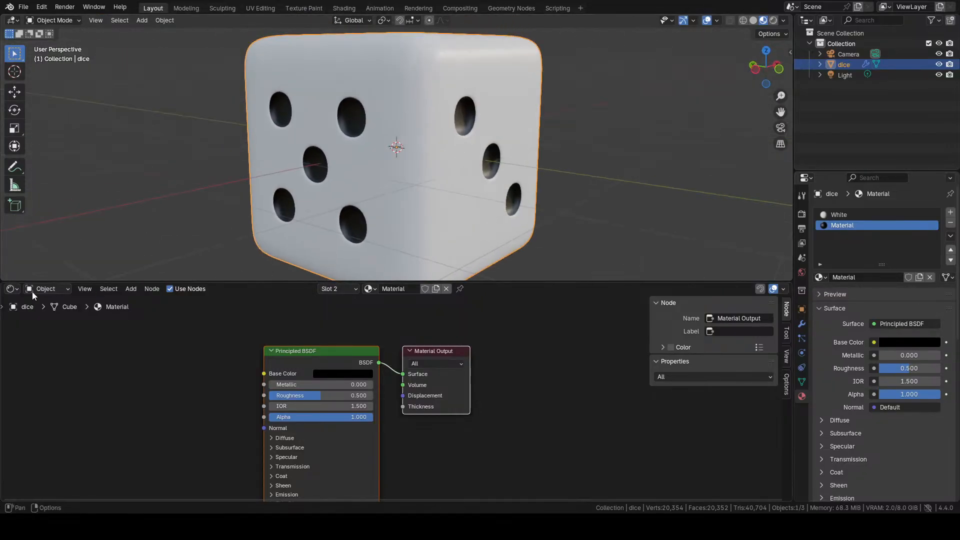
{"action": "left_click", "coordinate": [12, 288]}
{"action": "left_click", "coordinate": [31, 317]}
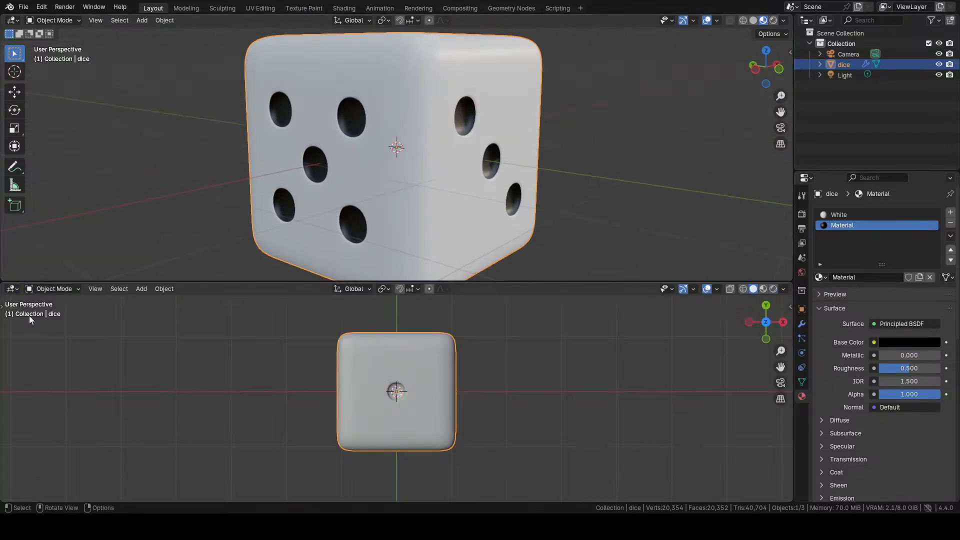
{"action": "left_click", "coordinate": [12, 288]}
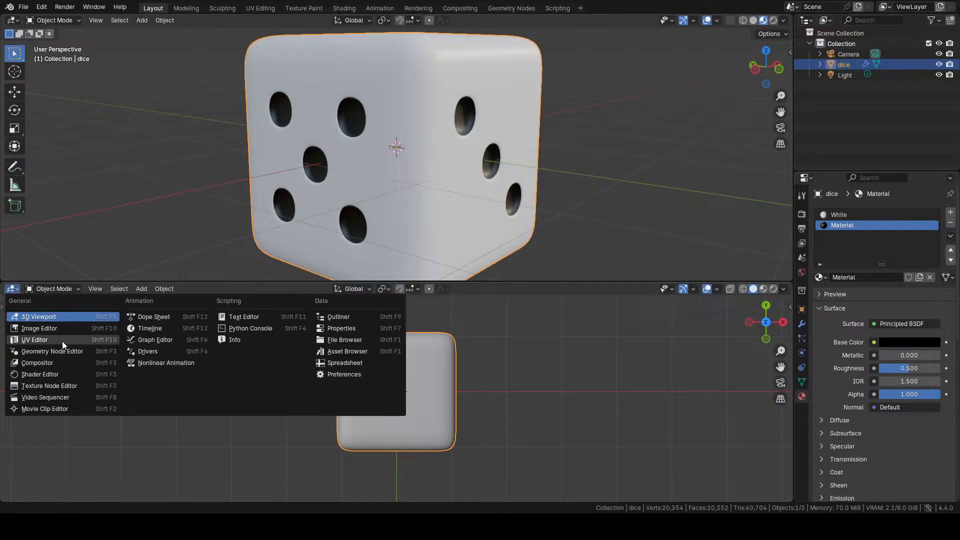
{"action": "left_click", "coordinate": [74, 375]}
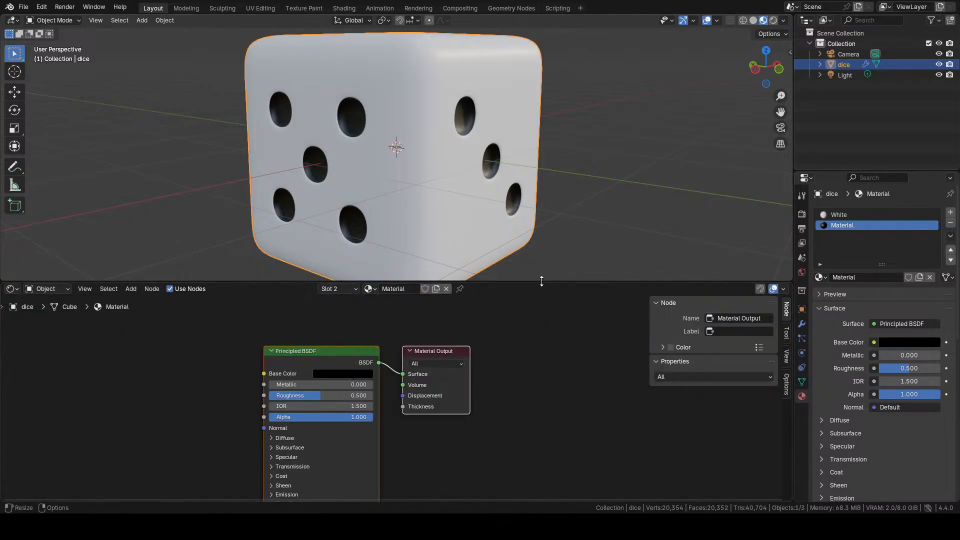
- Try the existing Black material in the dice's second slot, then restore the material named Material there
{"action": "left_click", "coordinate": [371, 289]}
{"action": "left_click", "coordinate": [382, 304]}
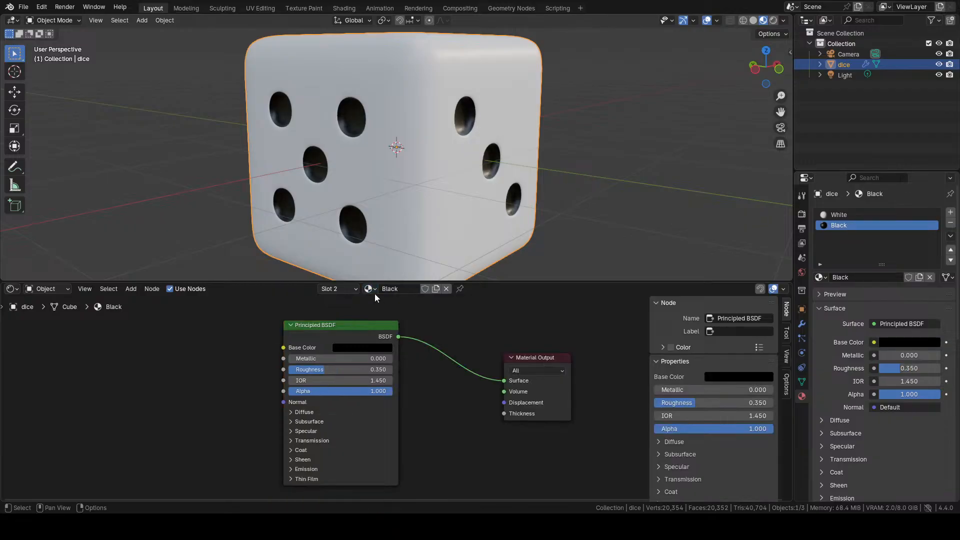
{"action": "left_click", "coordinate": [371, 288]}
{"action": "left_click", "coordinate": [392, 314]}
{"action": "middle_click_drag", "start_coordinate": [525, 225], "coordinate": [557, 122]}
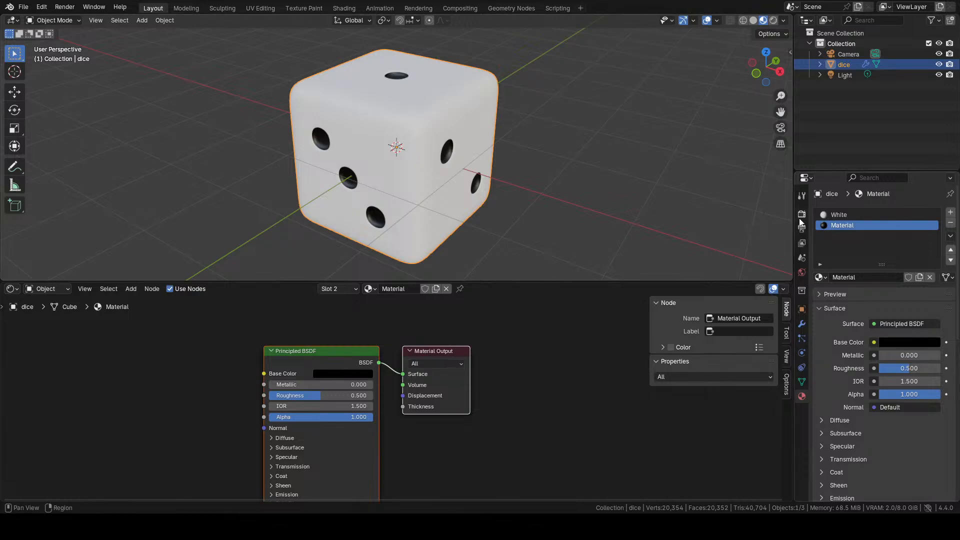
- Set the scene's render engine to Cycles and its device to GPU Compute
{"action": "left_click", "coordinate": [801, 200]}
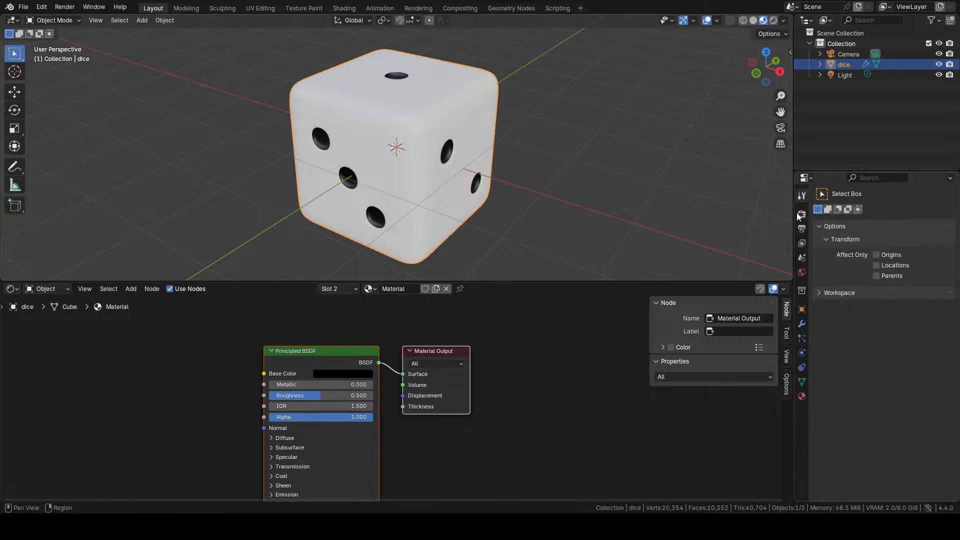
{"action": "left_click", "coordinate": [802, 214]}
{"action": "left_click", "coordinate": [884, 213]}
{"action": "left_click", "coordinate": [900, 247]}
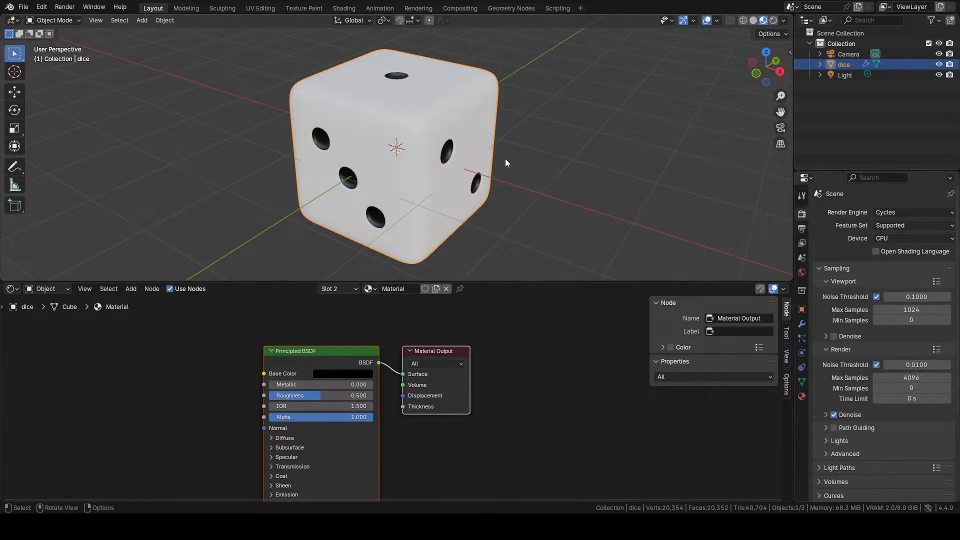
{"action": "middle_click_drag", "start_coordinate": [505, 158], "coordinate": [520, 155]}
{"action": "left_click", "coordinate": [892, 239]}
{"action": "left_click", "coordinate": [892, 261]}
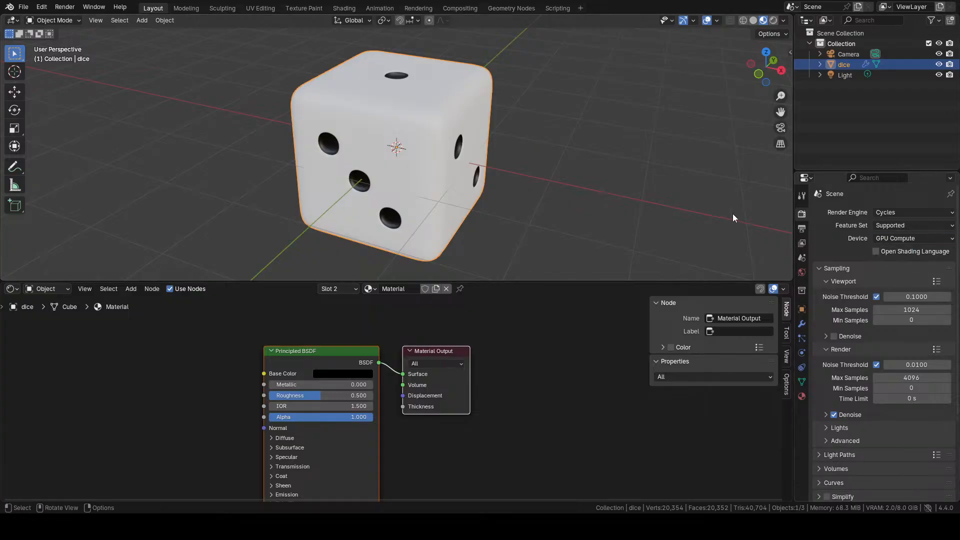
- Switch the 3D viewport to rendered shading and inspect the dice from another side
{"action": "scroll", "coordinate": [587, 147], "scroll_direction": "up", "scroll_amount": 2}
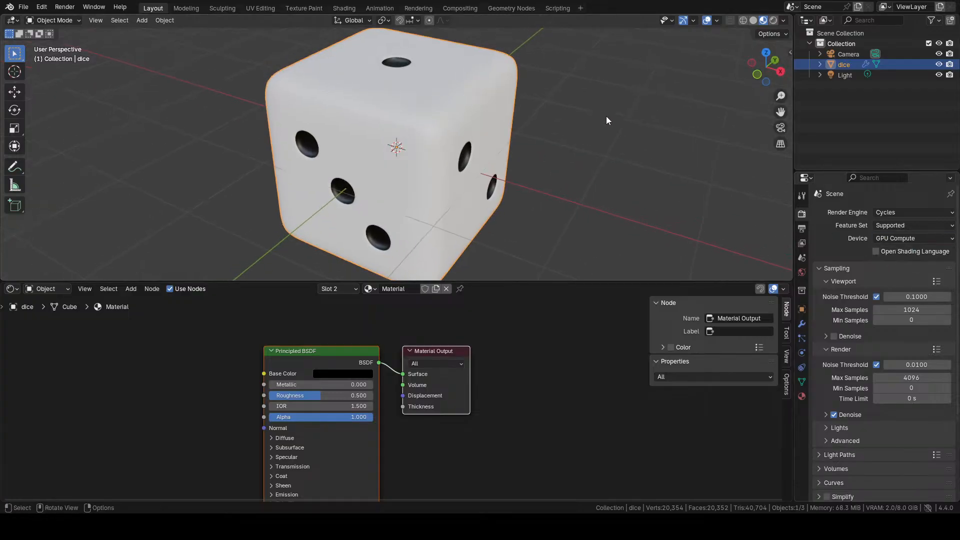
{"action": "left_click", "coordinate": [773, 20]}
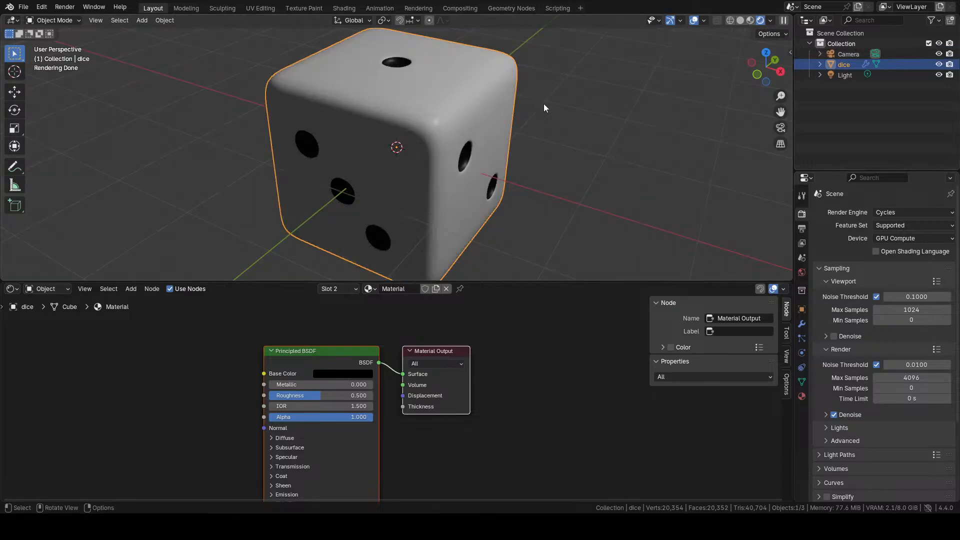
{"action": "middle_click_drag", "start_coordinate": [550, 104], "coordinate": [508, 98]}
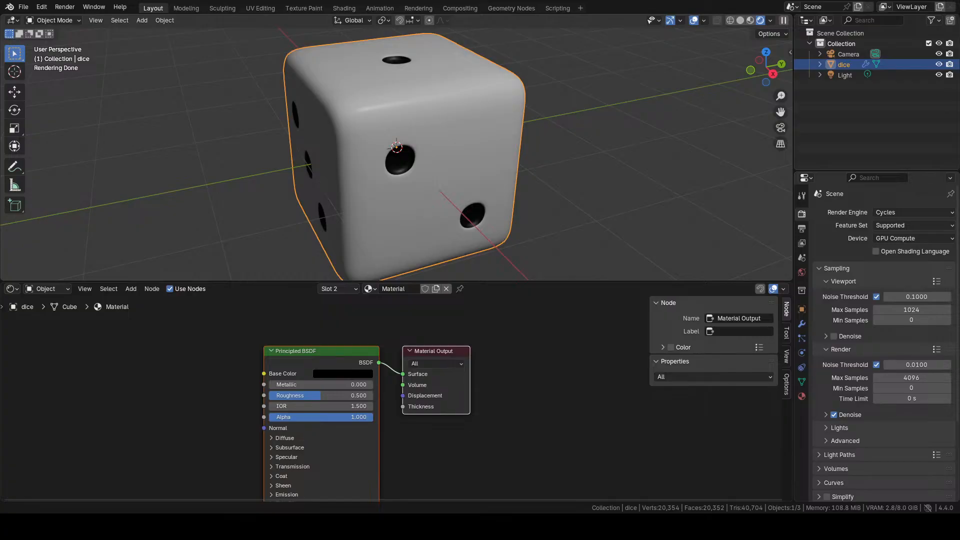
- Set the maximum samples for the final render to 400
{"action": "left_click", "coordinate": [918, 377]}
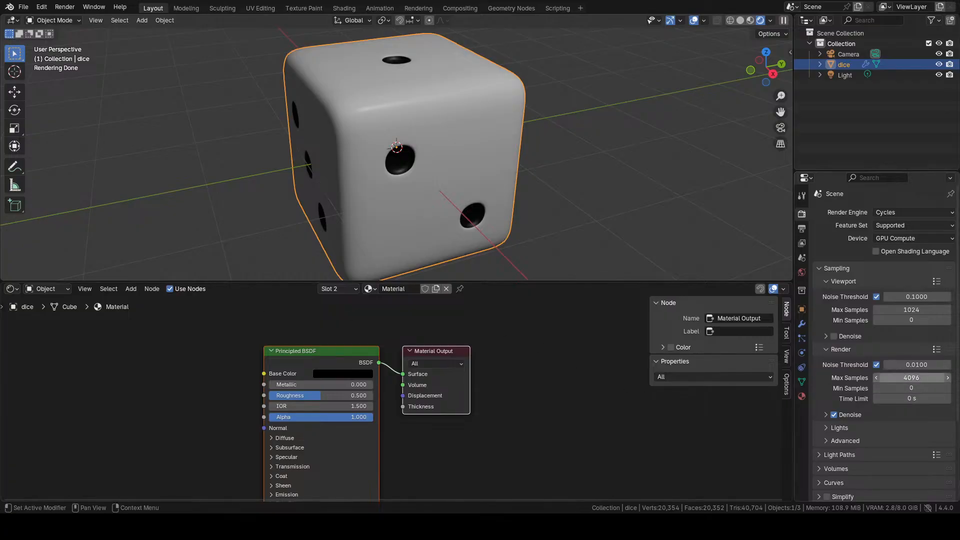
{"action": "key", "text": "BackSpace"}
{"action": "type", "text": "40"}
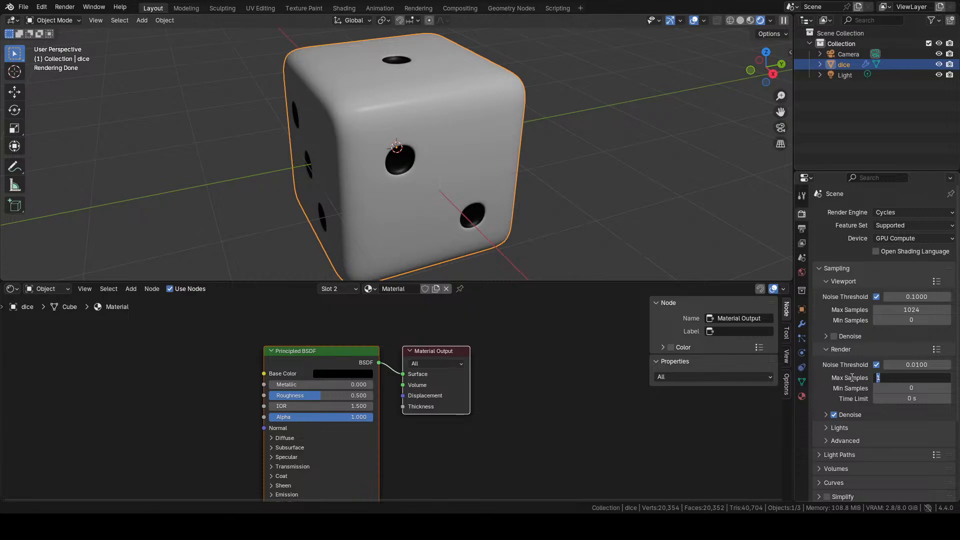
{"action": "type", "text": "0"}
{"action": "key", "text": "Return"}
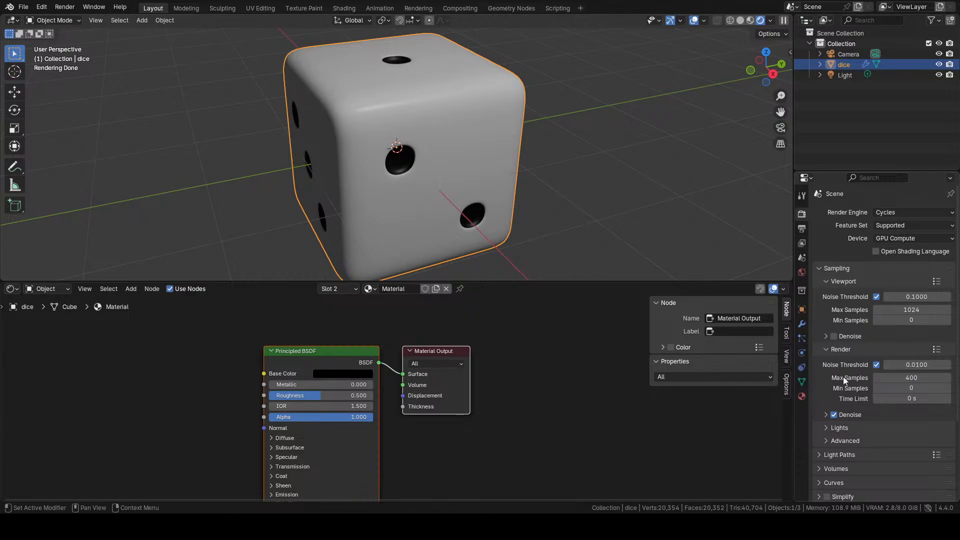
{"action": "middle_click_drag", "start_coordinate": [592, 166], "coordinate": [661, 143]}
{"action": "scroll", "coordinate": [625, 151], "scroll_direction": "down", "scroll_amount": 4}
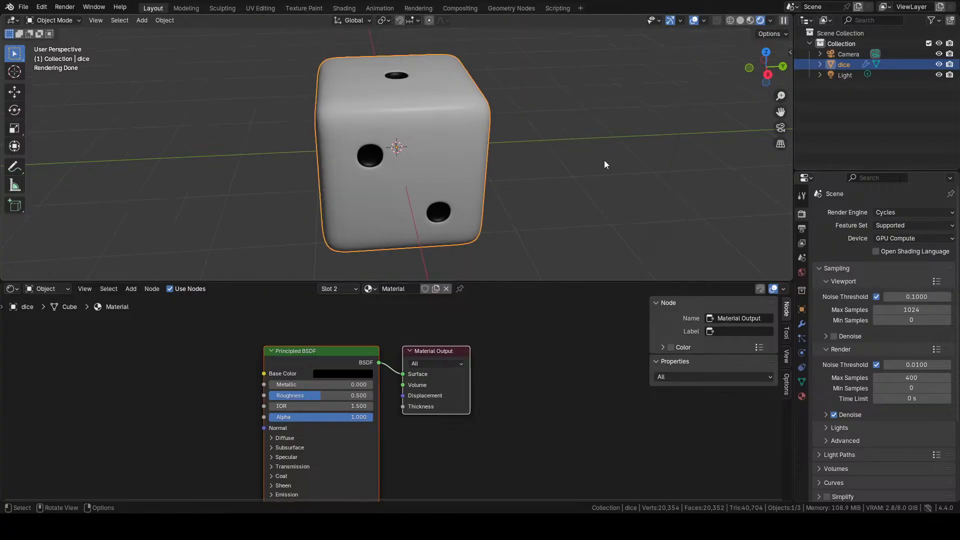
- Enable denoising for the Cycles viewport and set its denoiser to OptiX
{"action": "left_click", "coordinate": [825, 337]}
{"action": "left_click", "coordinate": [834, 337]}
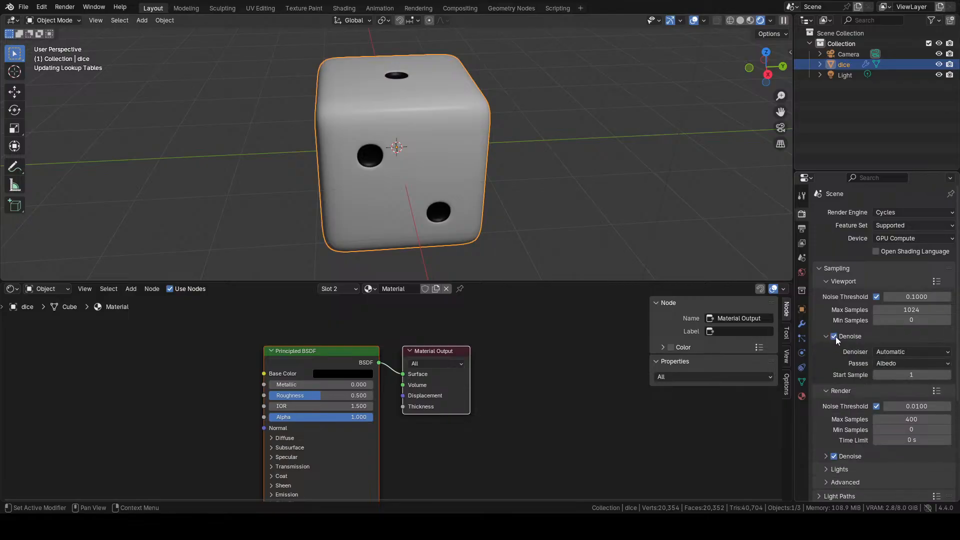
{"action": "left_click", "coordinate": [883, 352]}
{"action": "left_click", "coordinate": [886, 371]}
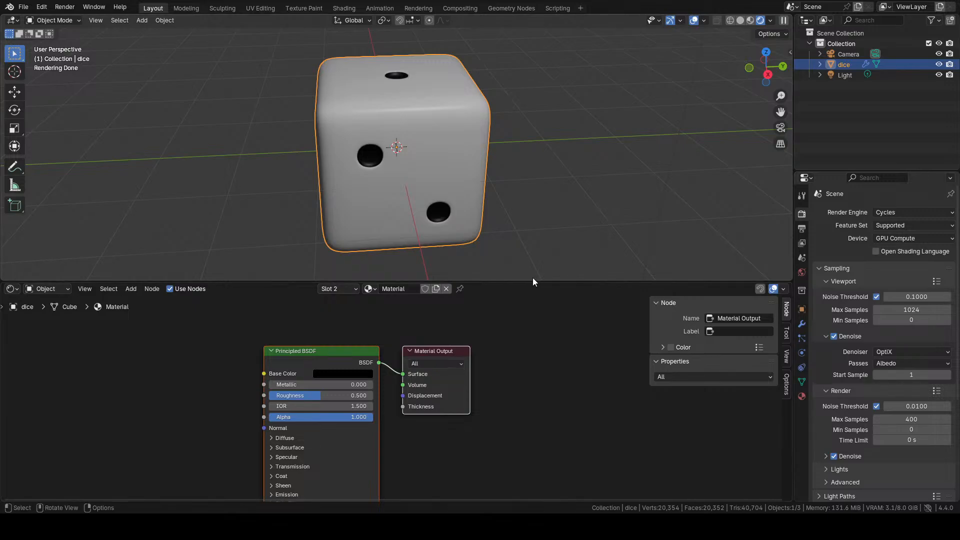
- Enlarge the 3D viewport over the shader editor and set the viewport's max samples to 32
{"action": "left_click_drag", "start_coordinate": [532, 282], "coordinate": [530, 493]}
{"action": "scroll", "coordinate": [500, 309], "scroll_direction": "down", "scroll_amount": 8}
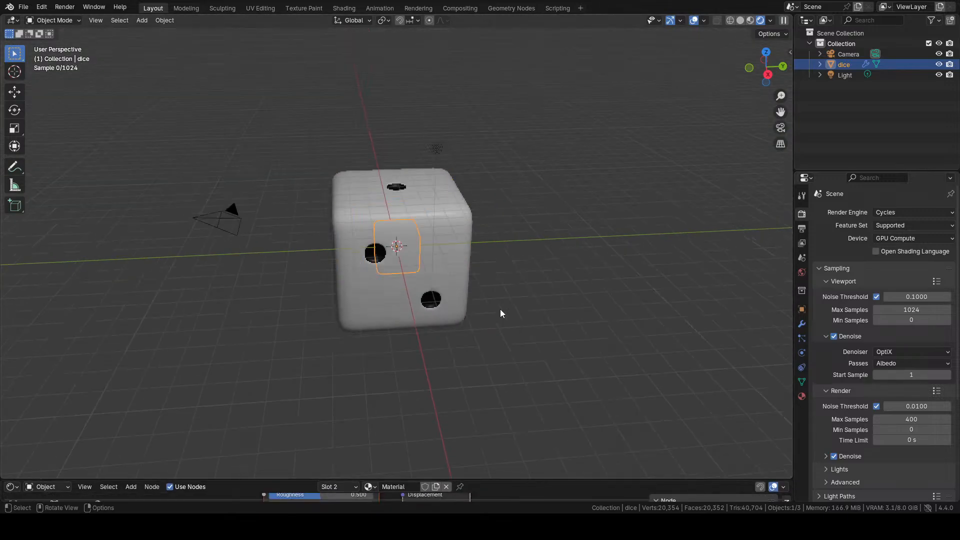
{"action": "middle_click_drag", "start_coordinate": [476, 251], "coordinate": [515, 251]}
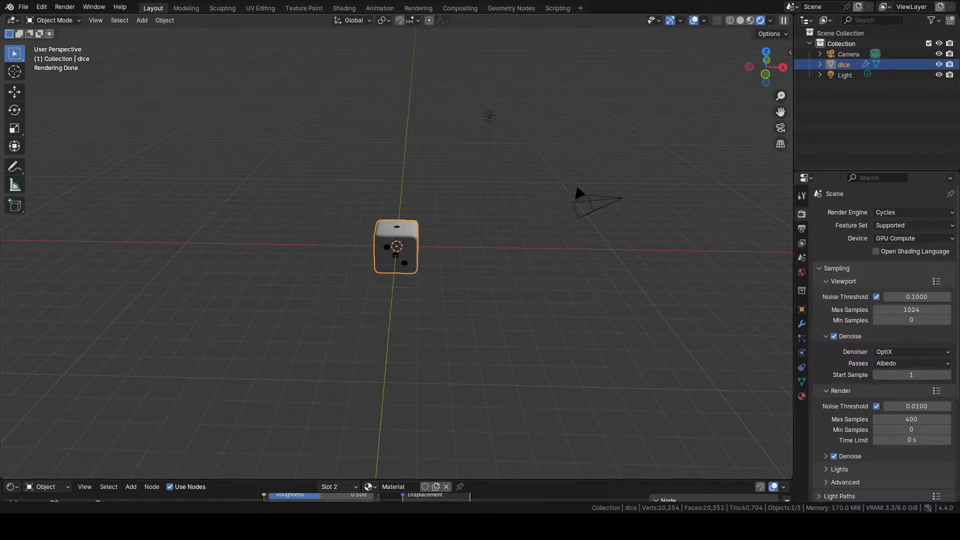
{"action": "left_click", "coordinate": [917, 310]}
{"action": "type", "text": "32"}
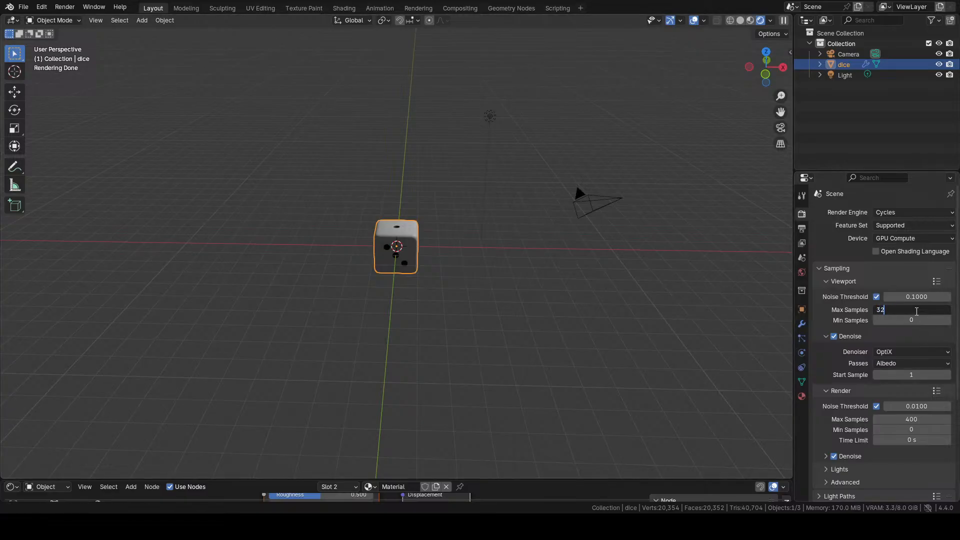
{"action": "key", "text": "Return"}
{"action": "middle_click_drag", "start_coordinate": [354, 244], "coordinate": [417, 238]}
{"action": "scroll", "coordinate": [417, 238], "scroll_direction": "up", "scroll_amount": 2}
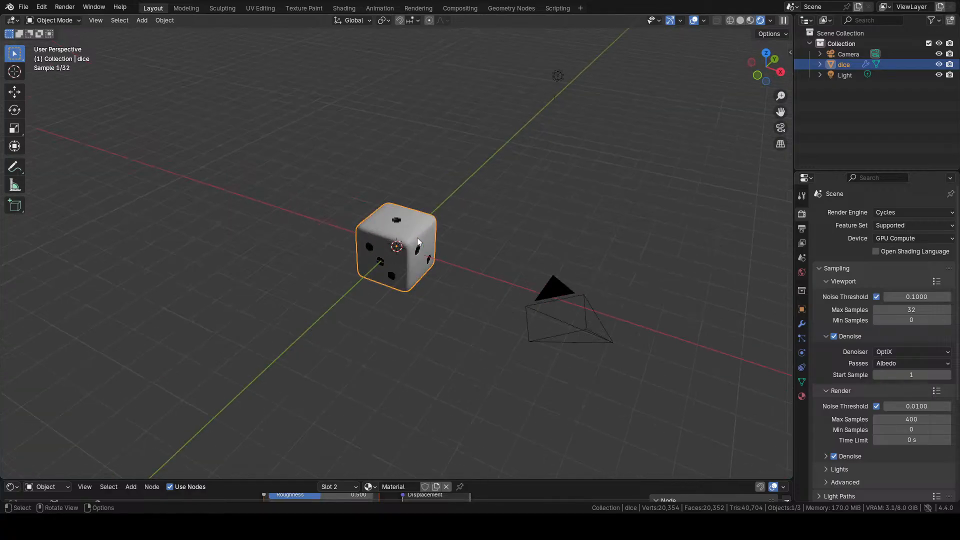
{"action": "scroll", "coordinate": [417, 238], "scroll_direction": "down", "scroll_amount": 2}
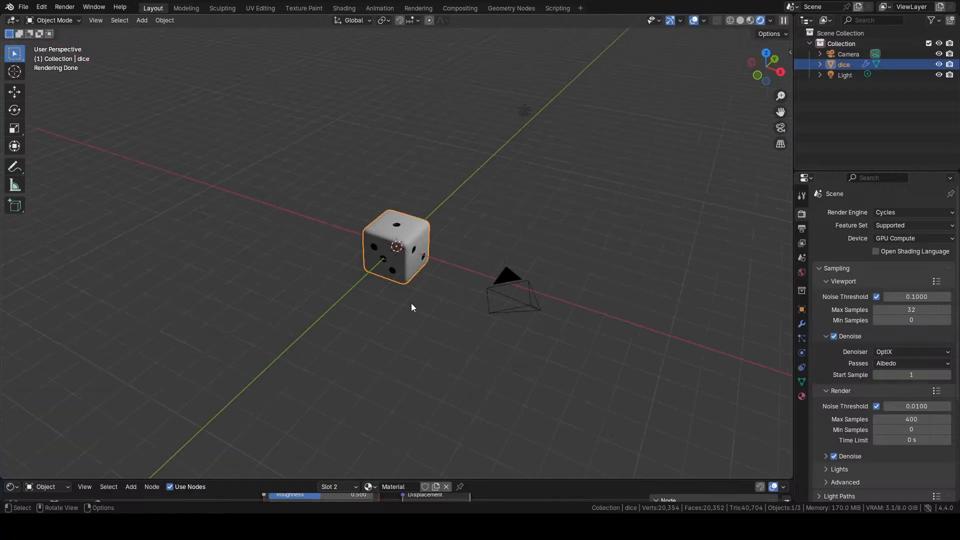
- Change the shader editor area to a Timeline and shrink it to a thin strip below the 3D viewport
{"action": "left_click_drag", "start_coordinate": [408, 479], "coordinate": [408, 402]}
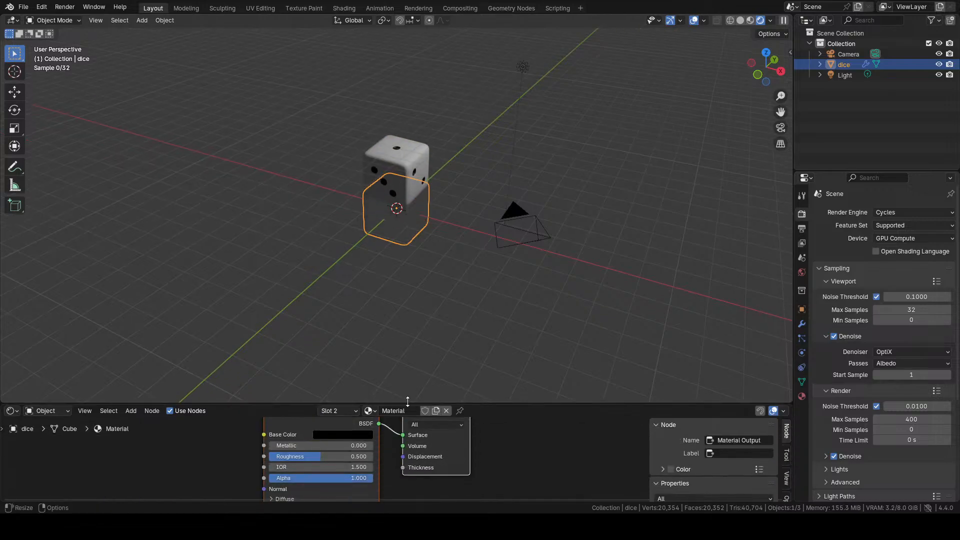
{"action": "left_click", "coordinate": [13, 411]}
{"action": "left_click", "coordinate": [39, 412]}
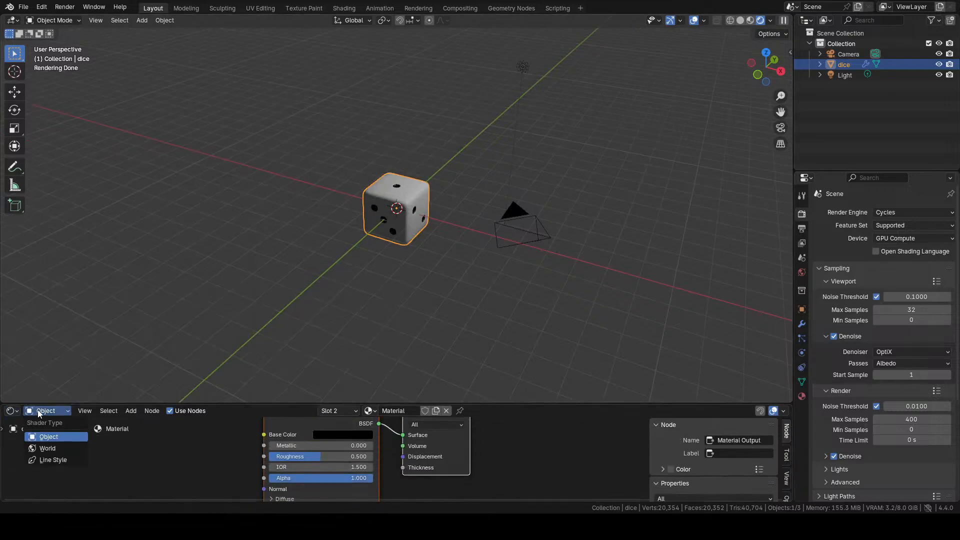
{"action": "left_click", "coordinate": [15, 411]}
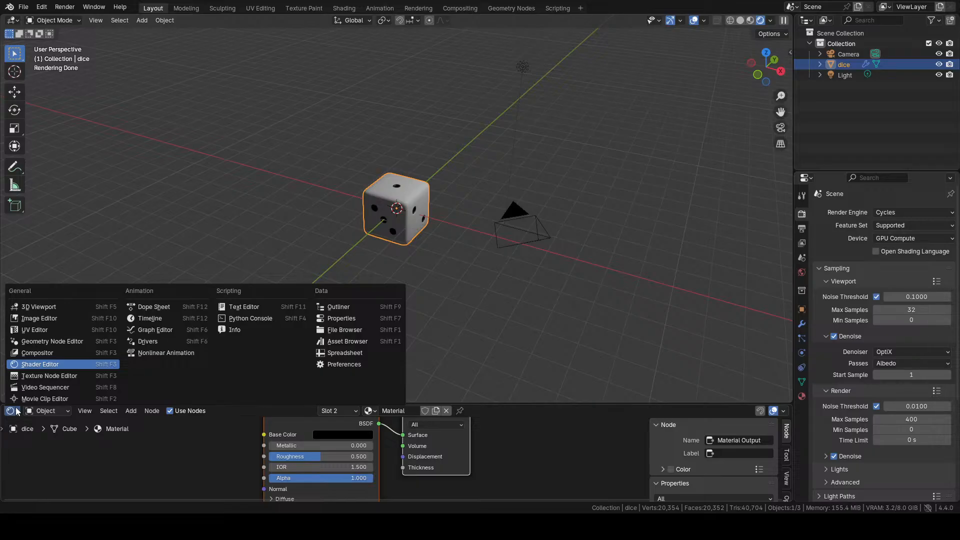
{"action": "left_click", "coordinate": [149, 319]}
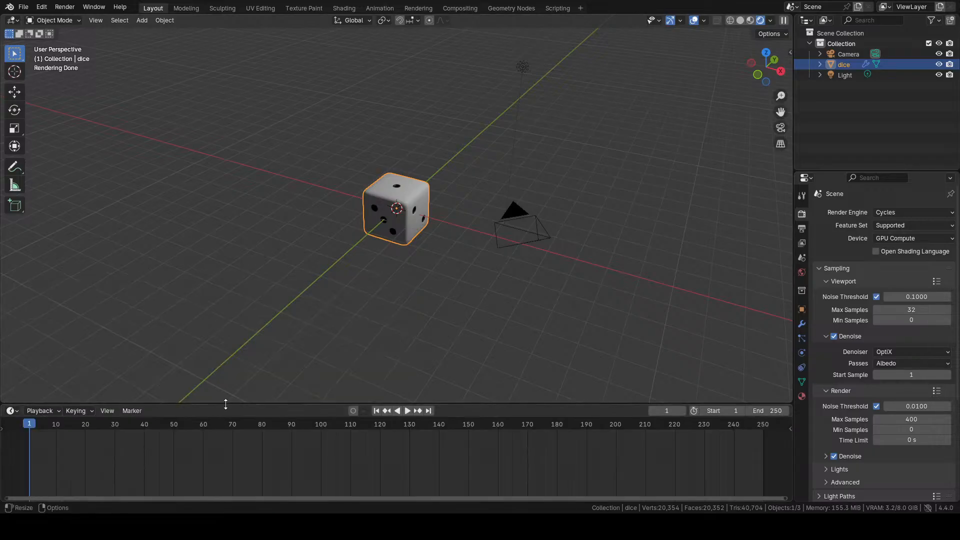
{"action": "left_click_drag", "start_coordinate": [224, 403], "coordinate": [221, 475]}
{"action": "mouse_move", "coordinate": [221, 476]}
{"action": "left_mouse_down"}
{"action": "mouse_move", "coordinate": [221, 467]}
{"action": "mouse_move", "coordinate": [220, 486]}
{"action": "left_mouse_up"}
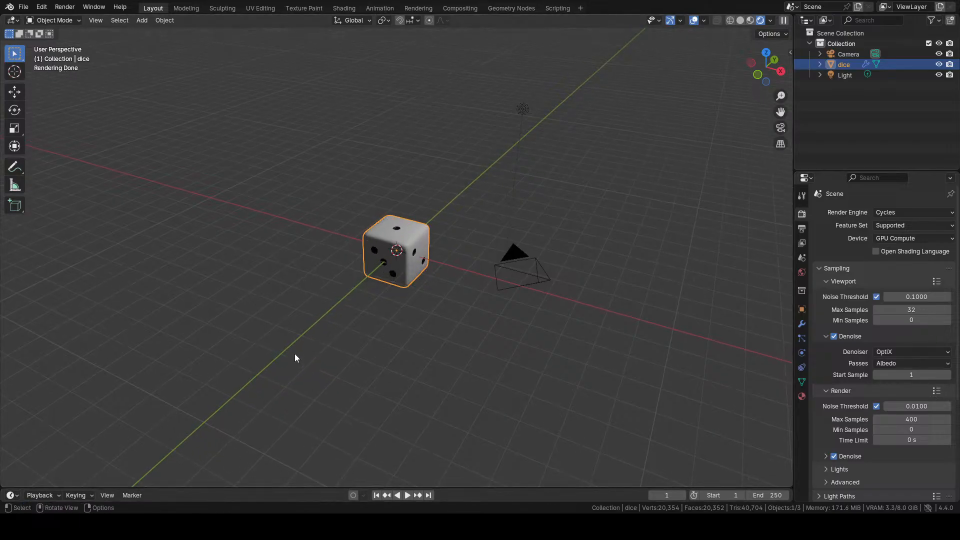
- Delete the existing light from the scene
{"action": "middle_click_drag", "start_coordinate": [295, 358], "coordinate": [334, 343]}
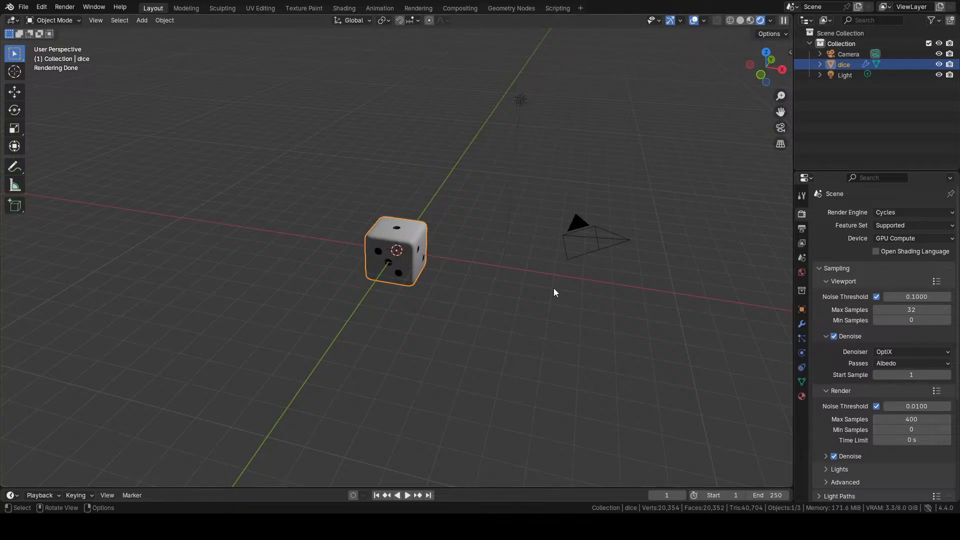
{"action": "left_click", "coordinate": [522, 99]}
{"action": "key", "text": "Delete"}
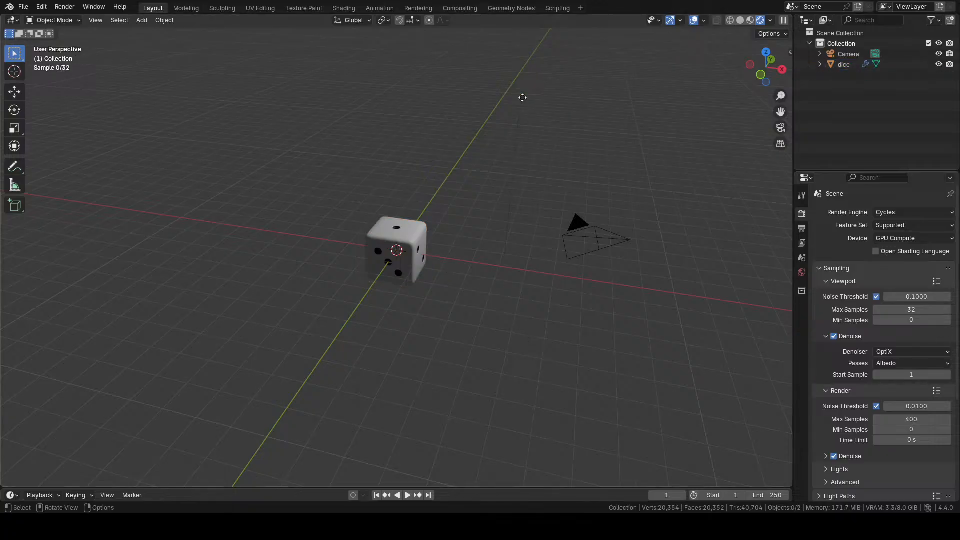
- Add an area light at the world origin
{"action": "left_click", "coordinate": [405, 237]}
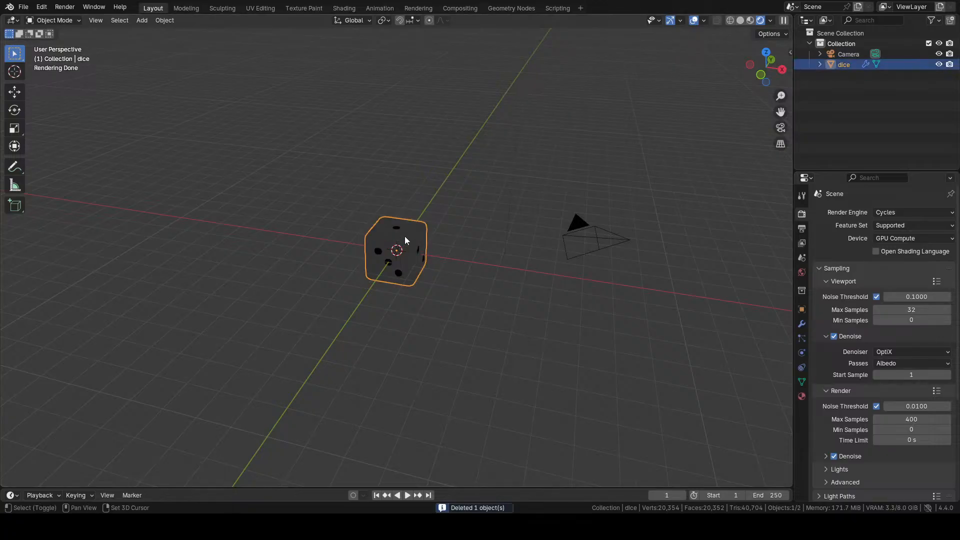
{"action": "key", "text": "shift+a"}
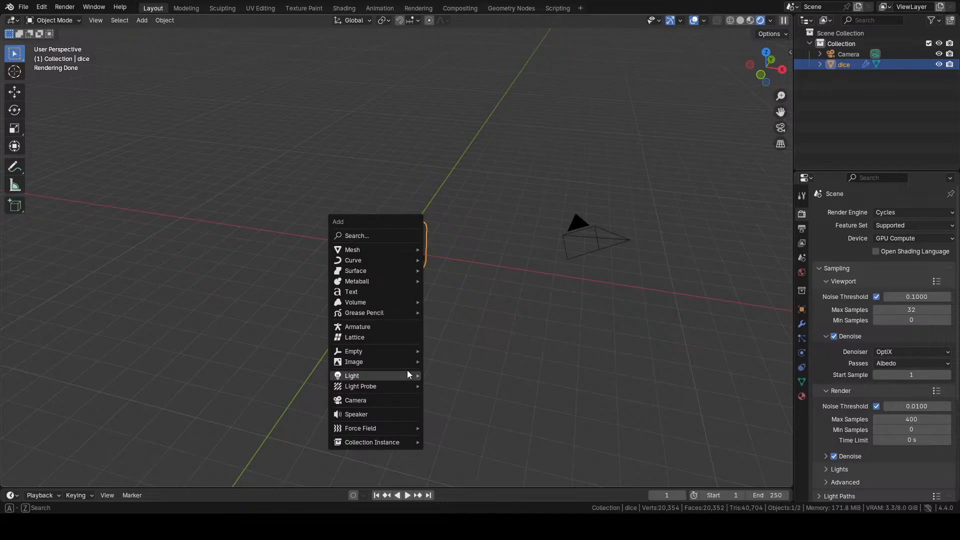
{"action": "mouse_move", "coordinate": [416, 374]}
{"action": "left_click", "coordinate": [470, 411]}
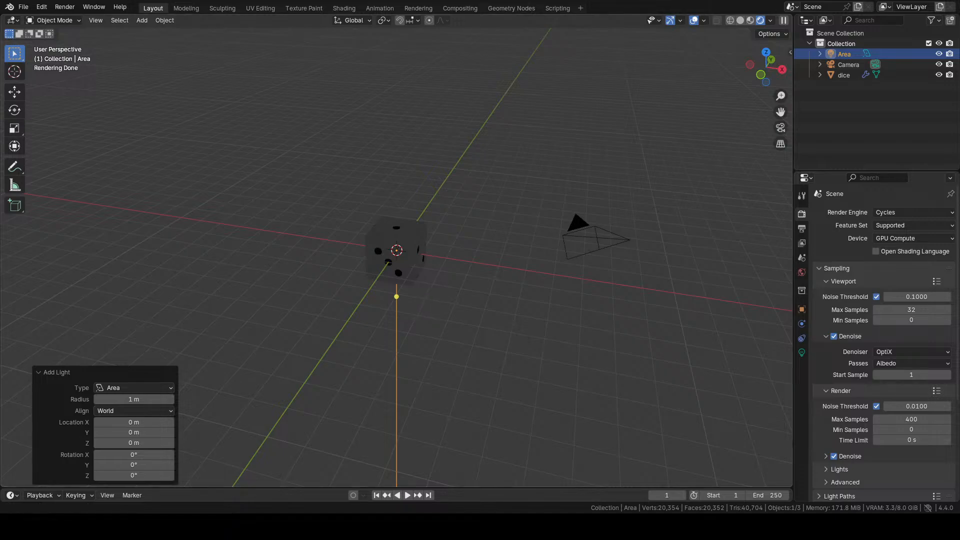
- Raise the area light about 16 m along the global Z axis, above the dice
{"action": "scroll", "coordinate": [385, 341], "scroll_direction": "down", "scroll_amount": 9}
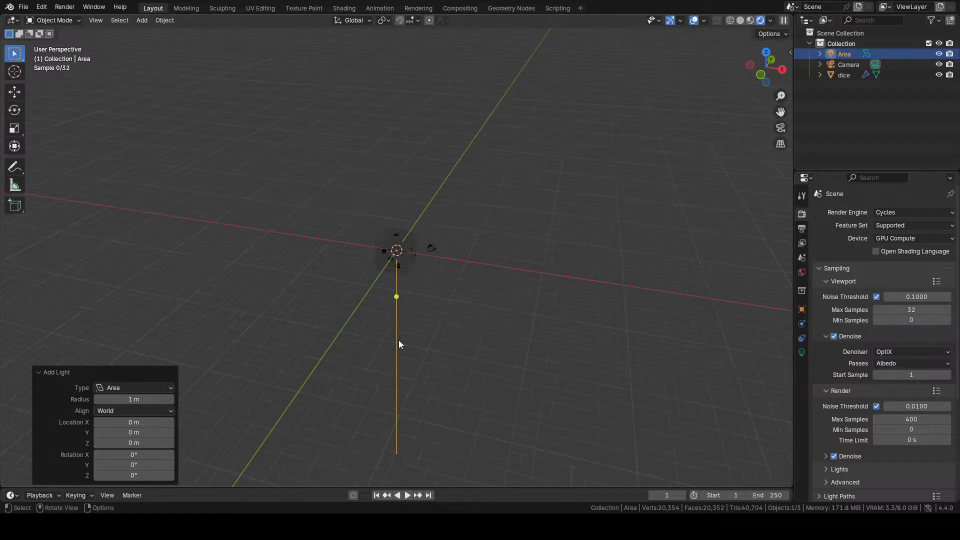
{"action": "scroll", "coordinate": [400, 307], "scroll_direction": "up", "scroll_amount": 1}
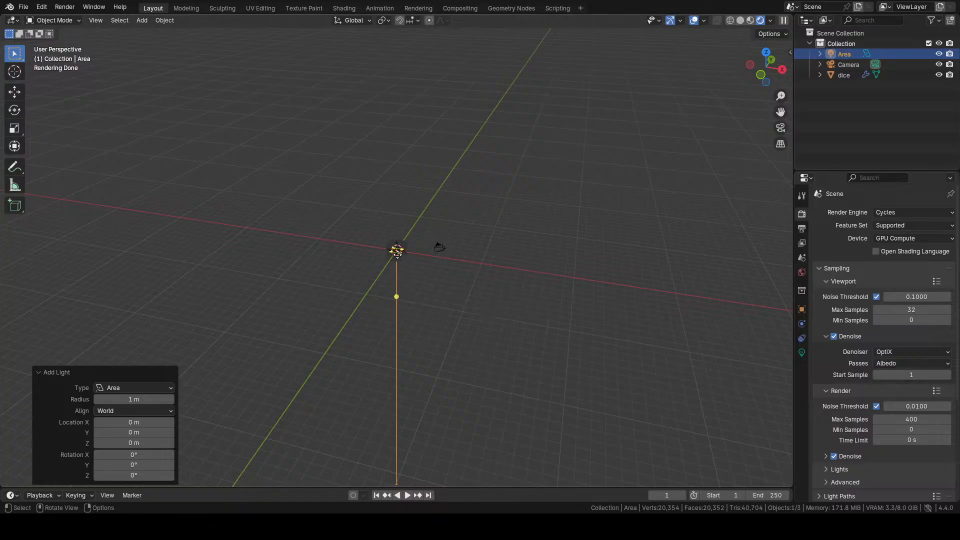
{"action": "left_click", "coordinate": [397, 250]}
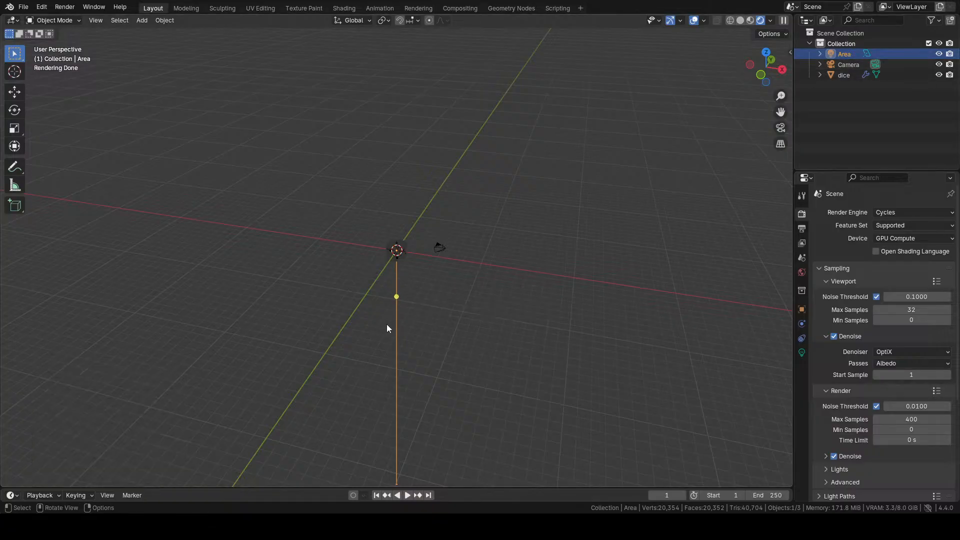
{"action": "key", "text": "g"}
{"action": "key", "text": "z"}
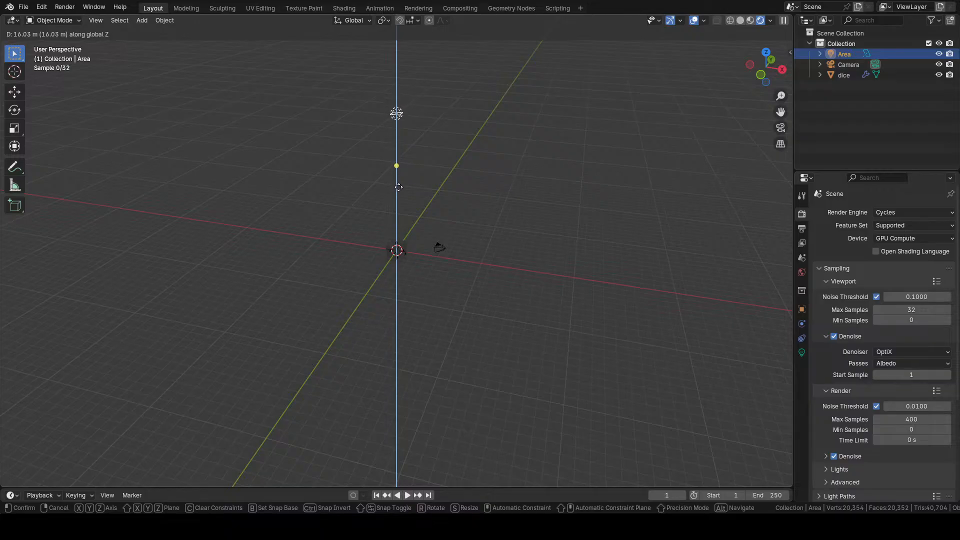
{"action": "left_click", "coordinate": [399, 192]}
- Move the area light about 4.7 m along the global X axis and tilt its beam towards the dice
{"action": "middle_click_drag", "start_coordinate": [399, 191], "coordinate": [428, 221]}
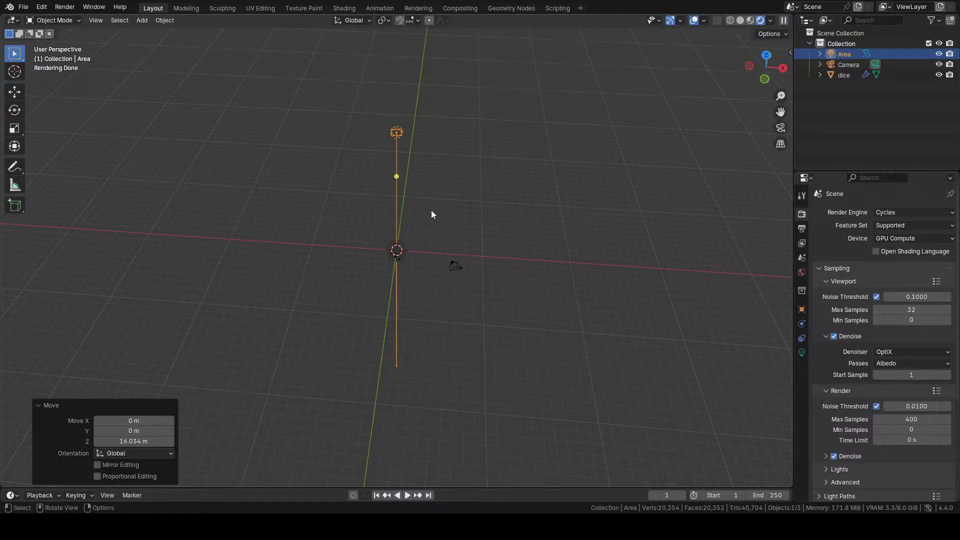
{"action": "key", "text": "g"}
{"action": "key", "text": "x"}
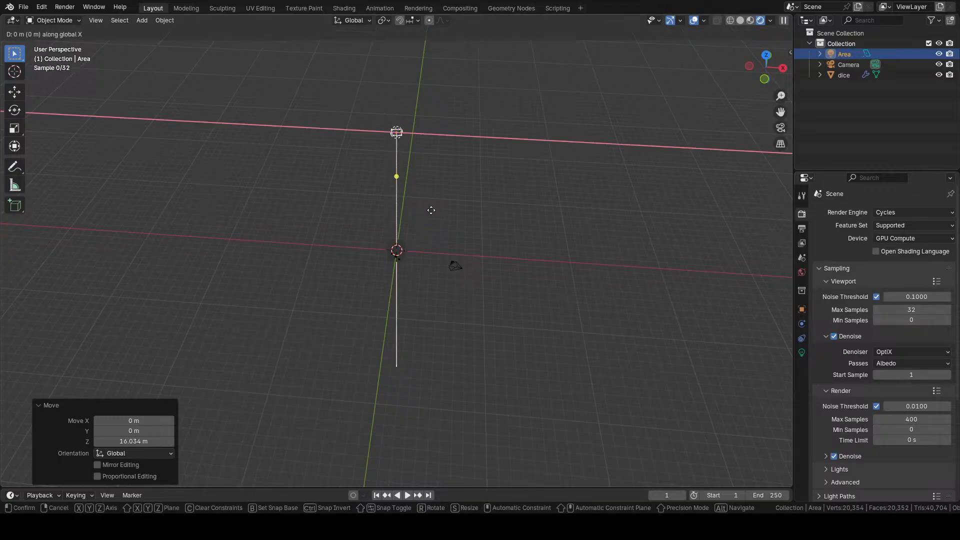
{"action": "left_click", "coordinate": [480, 216]}
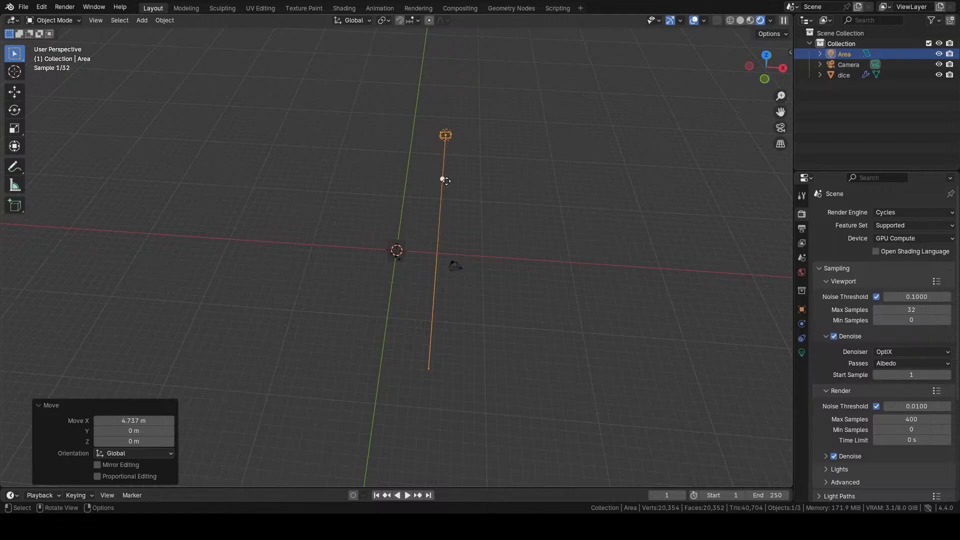
{"action": "left_click_drag", "start_coordinate": [443, 180], "coordinate": [428, 180]}
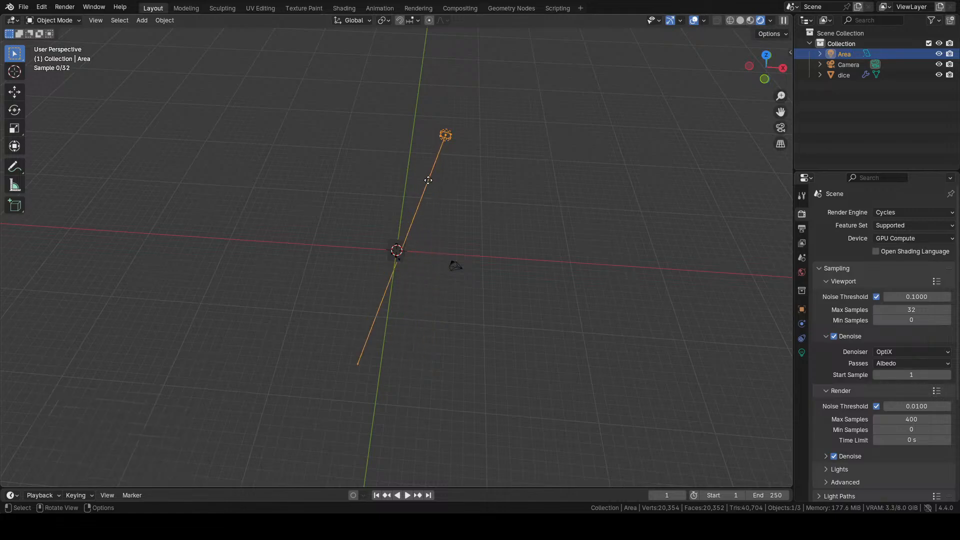
- Set the area light's power to 100 W
{"action": "scroll", "coordinate": [403, 251], "scroll_direction": "up", "scroll_amount": 8}
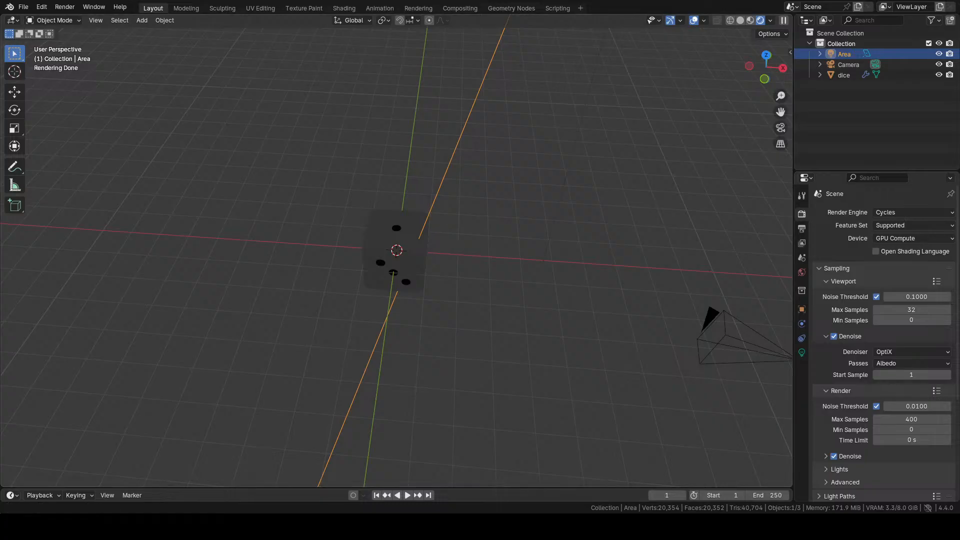
{"action": "left_click", "coordinate": [802, 353]}
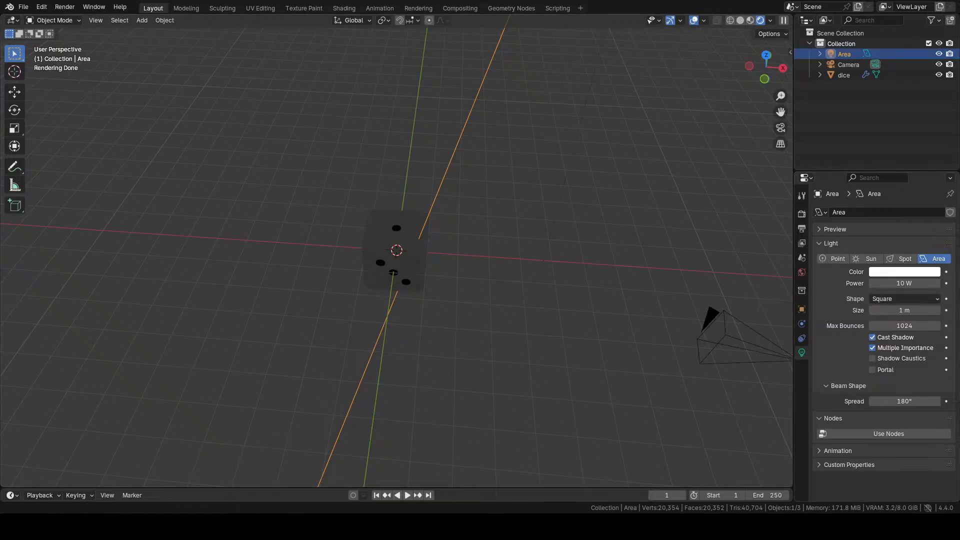
{"action": "left_click", "coordinate": [913, 283]}
{"action": "type", "text": "100"}
{"action": "key", "text": "Return"}
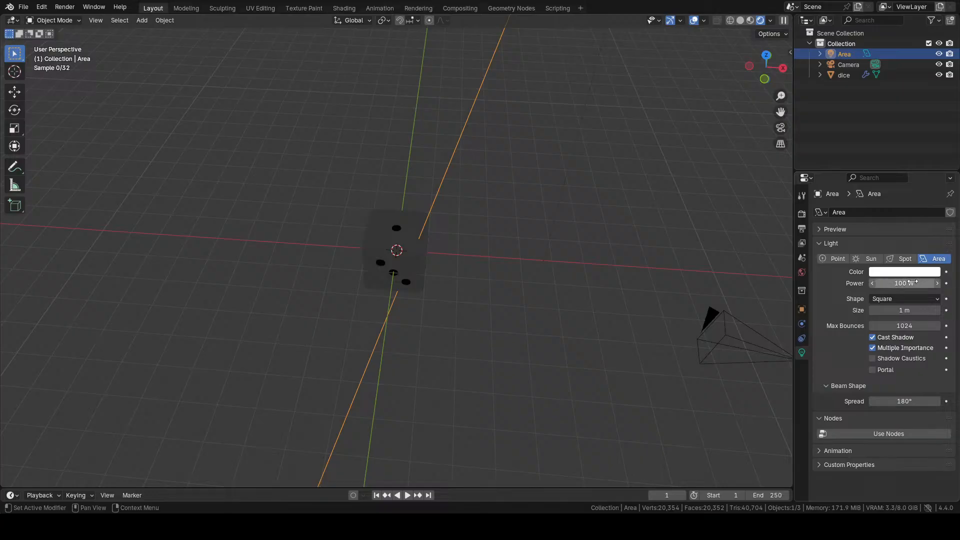
- Lower the area light along the global Z axis closer to the dice and tilt its beam back towards the dice
{"action": "scroll", "coordinate": [484, 270], "scroll_direction": "down", "scroll_amount": 6}
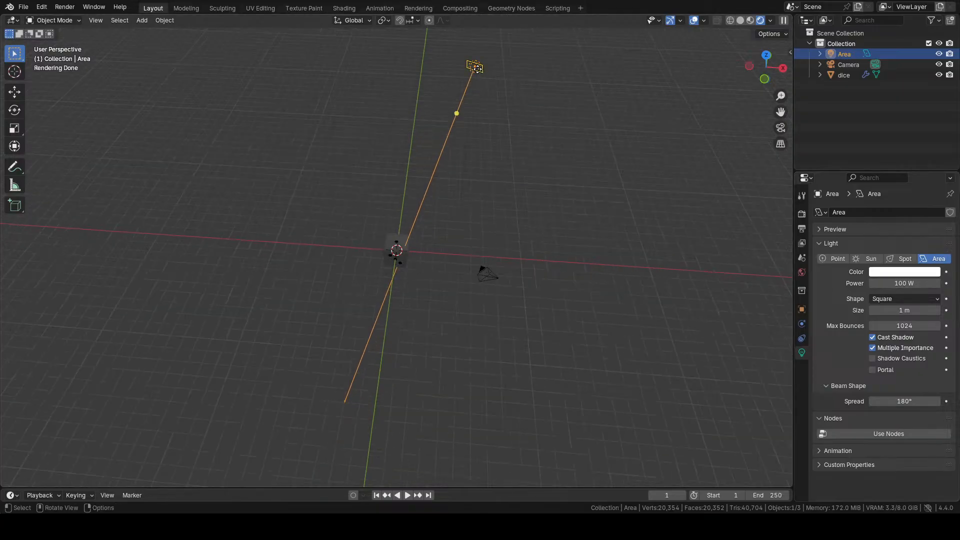
{"action": "key", "text": "g"}
{"action": "key", "text": "z"}
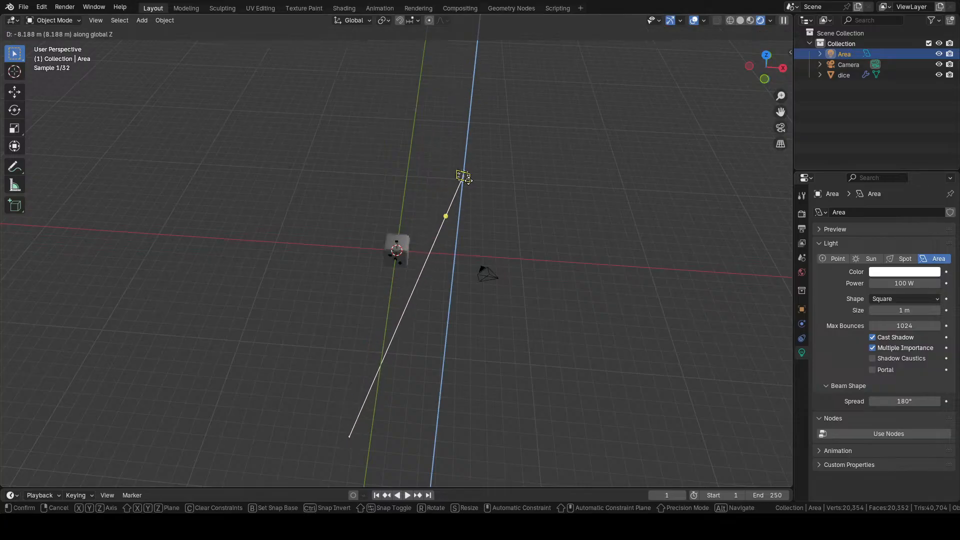
{"action": "left_click", "coordinate": [437, 231]}
{"action": "left_click_drag", "start_coordinate": [446, 218], "coordinate": [419, 221]}
- Re-aim the area light's beam at the top of the dice, checking it from another viewing angle
{"action": "middle_click_drag", "start_coordinate": [419, 254], "coordinate": [447, 235]}
{"action": "scroll", "coordinate": [407, 248], "scroll_direction": "up", "scroll_amount": 2}
{"action": "scroll", "coordinate": [407, 247], "scroll_direction": "up", "scroll_amount": 1}
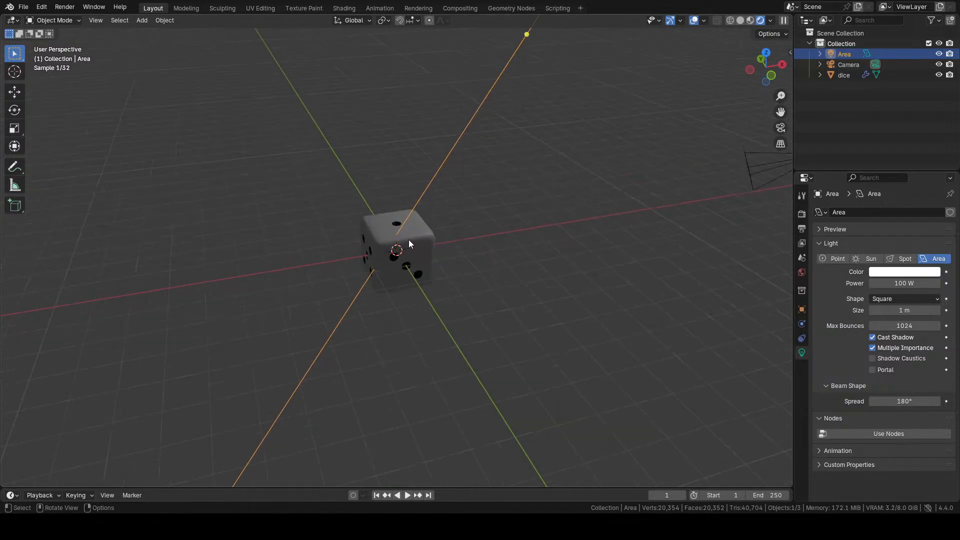
{"action": "scroll", "coordinate": [409, 239], "scroll_direction": "up", "scroll_amount": 2}
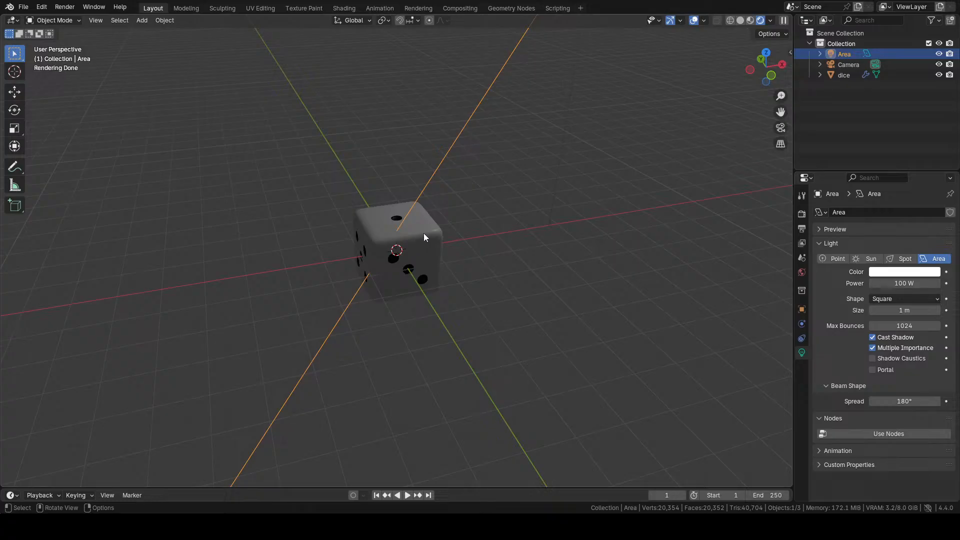
{"action": "scroll", "coordinate": [451, 232], "scroll_direction": "down", "scroll_amount": 2}
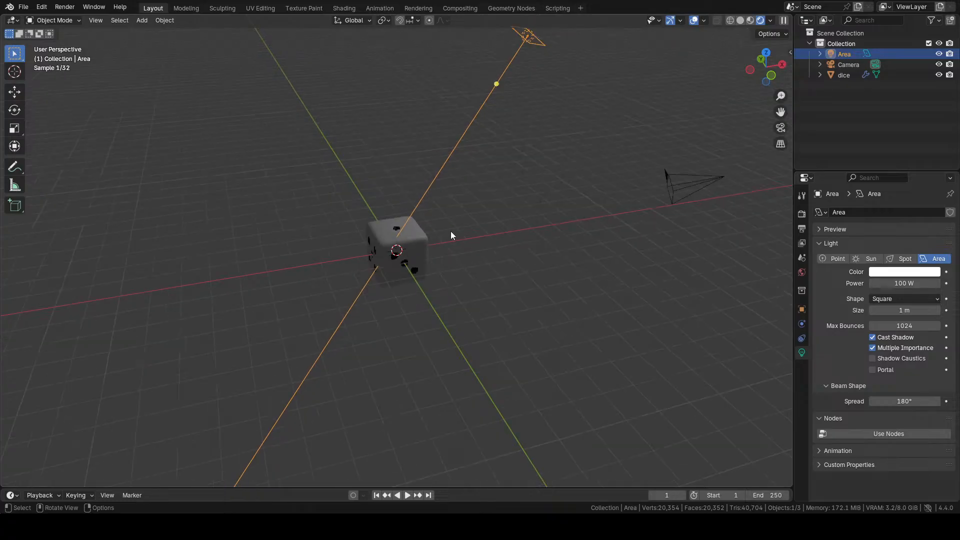
{"action": "left_click_drag", "start_coordinate": [496, 84], "coordinate": [399, 239]}
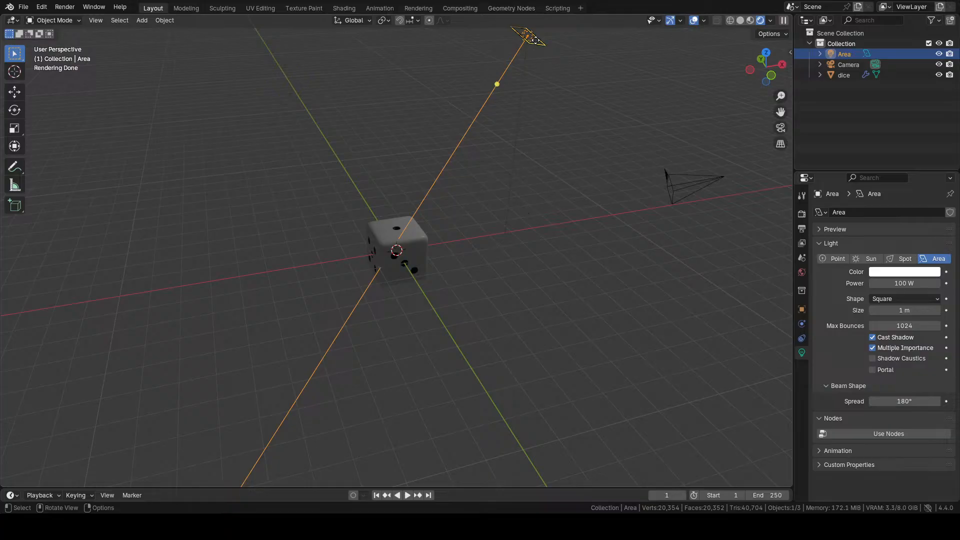
- Enlarge the area light to 1.04 m and lower it about 1.83 m along the global Z axis
{"action": "left_click_drag", "start_coordinate": [533, 42], "coordinate": [566, 63]}
{"action": "key", "text": "g"}
{"action": "key", "text": "z"}
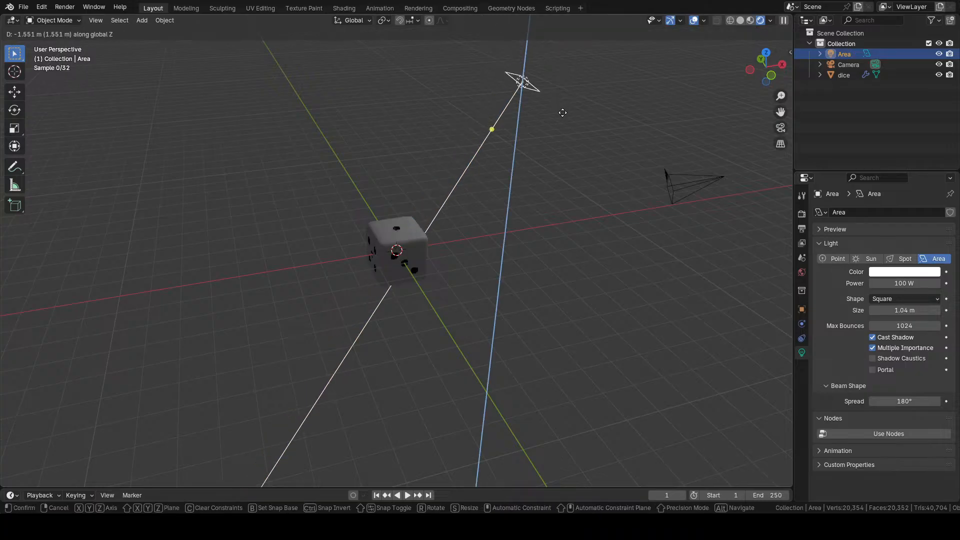
{"action": "left_click", "coordinate": [564, 121]}
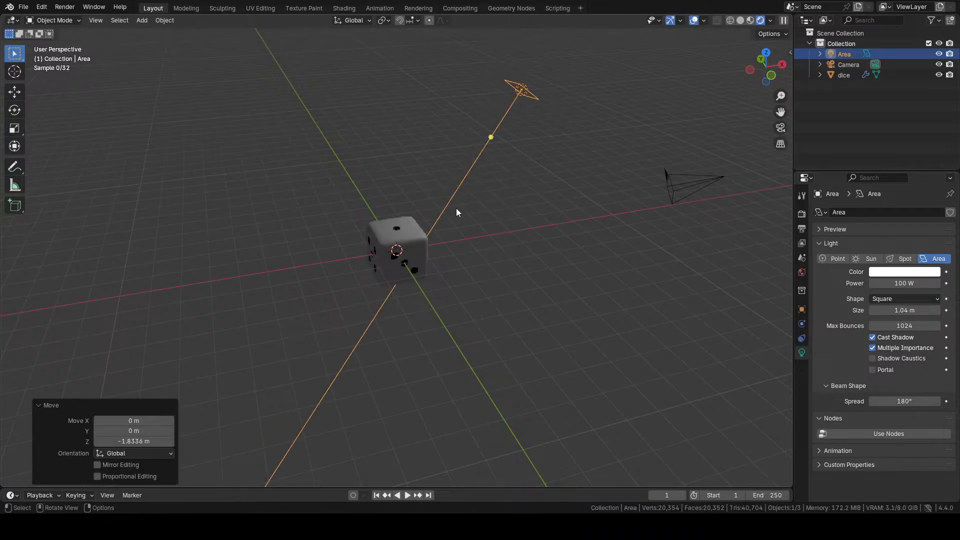
{"action": "middle_click_drag", "start_coordinate": [456, 212], "coordinate": [534, 172]}
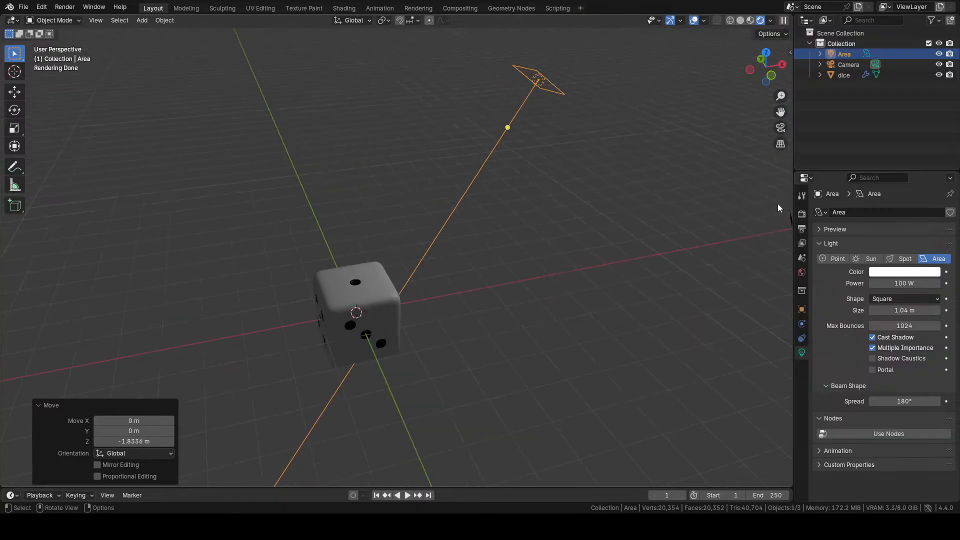
- Switch the scene's render engine to EEVEE and return it to Cycles
{"action": "left_click", "coordinate": [802, 196]}
{"action": "left_click", "coordinate": [802, 214]}
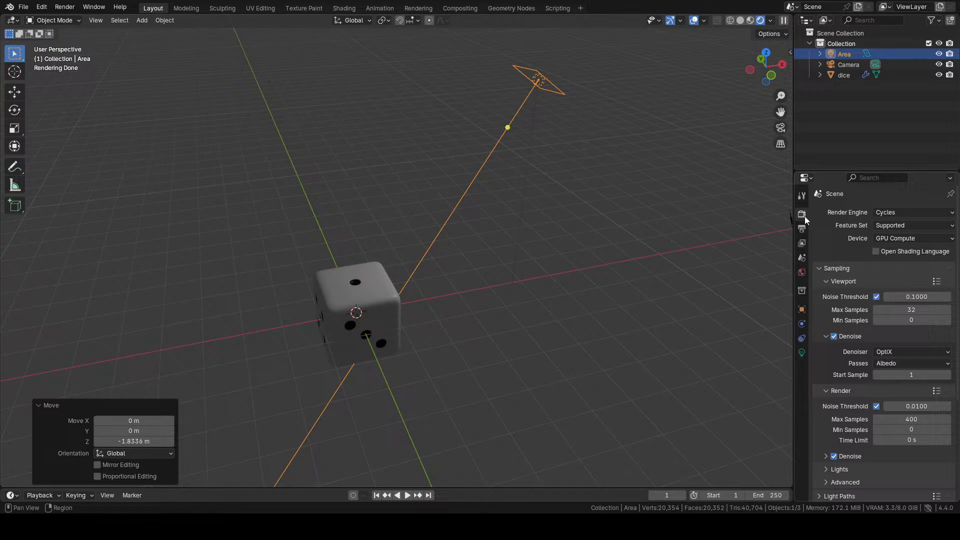
{"action": "left_click", "coordinate": [886, 212]}
{"action": "left_click", "coordinate": [891, 224]}
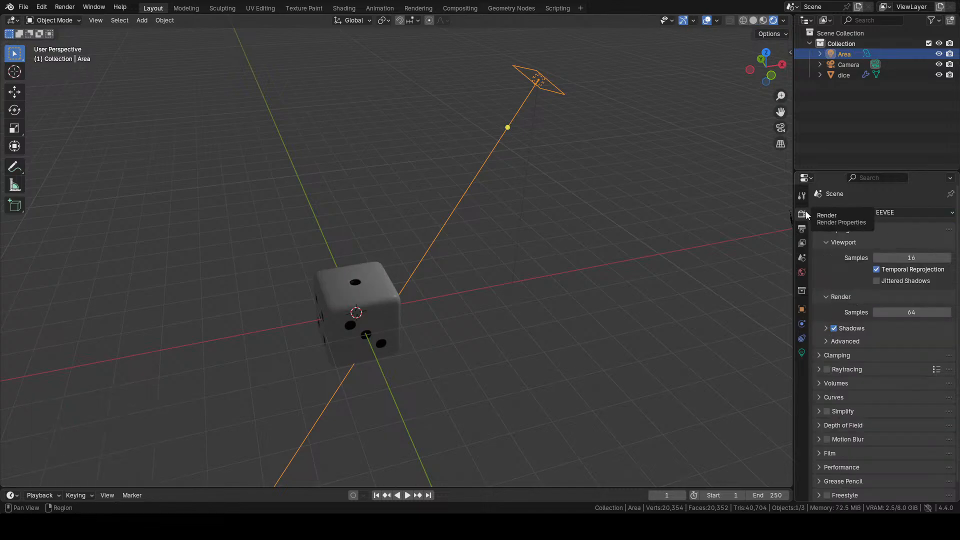
{"action": "left_click", "coordinate": [900, 212]}
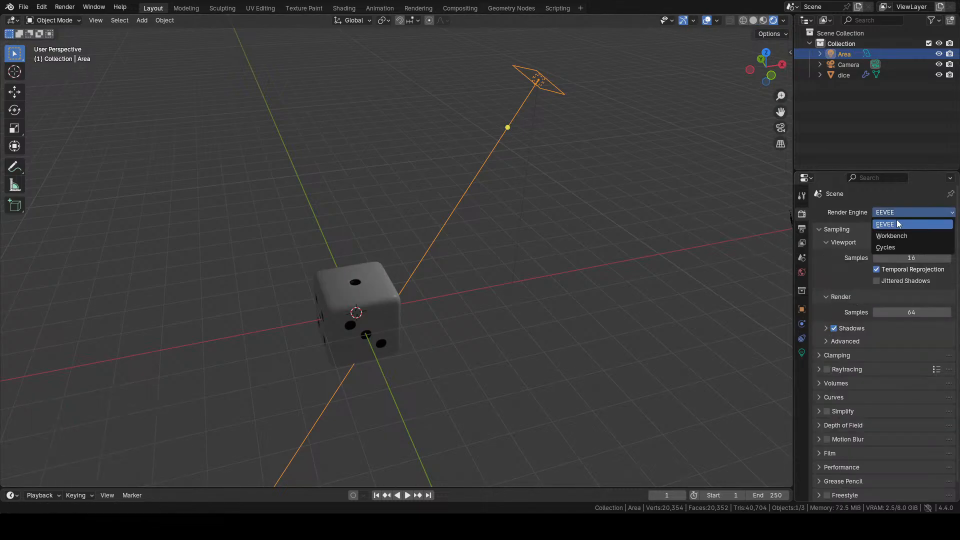
{"action": "left_click", "coordinate": [894, 247]}
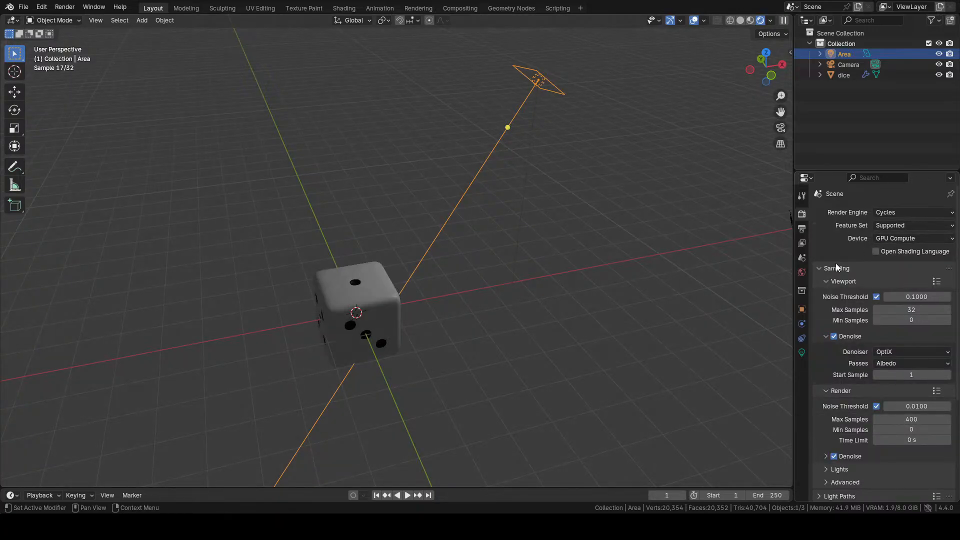
- Disable the noise threshold for both viewport and final render sampling, keeping OptiX as the viewport denoiser
{"action": "left_click", "coordinate": [877, 296]}
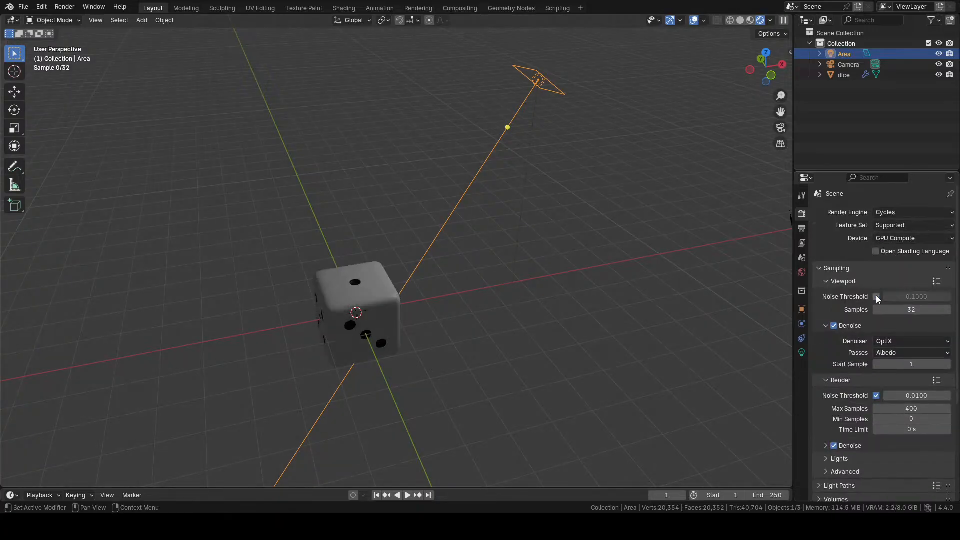
{"action": "left_click", "coordinate": [876, 395]}
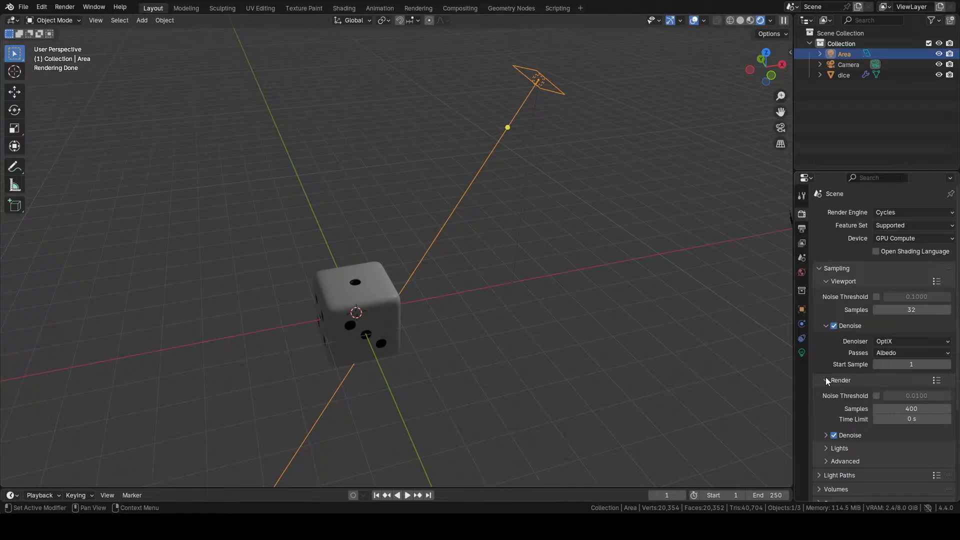
{"action": "left_click", "coordinate": [897, 342]}
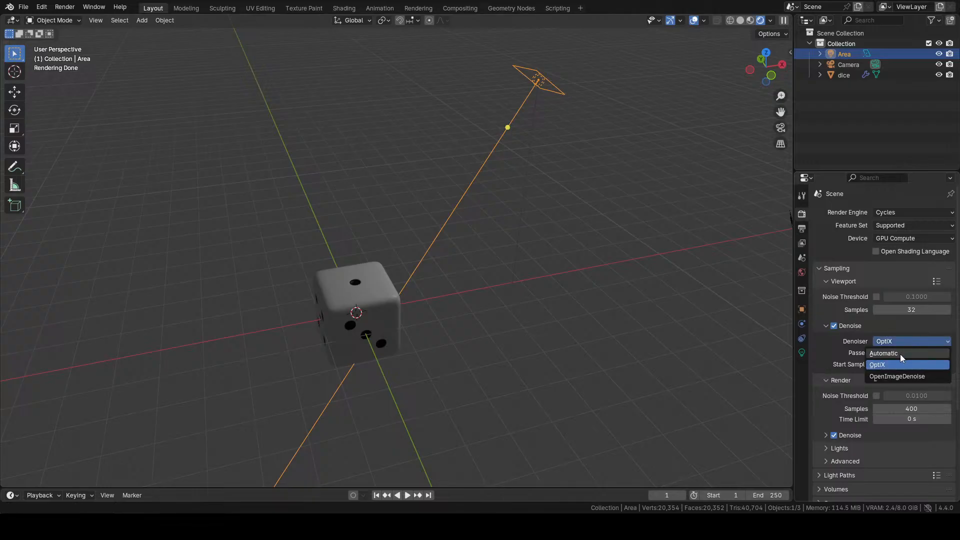
{"action": "left_click", "coordinate": [901, 341]}
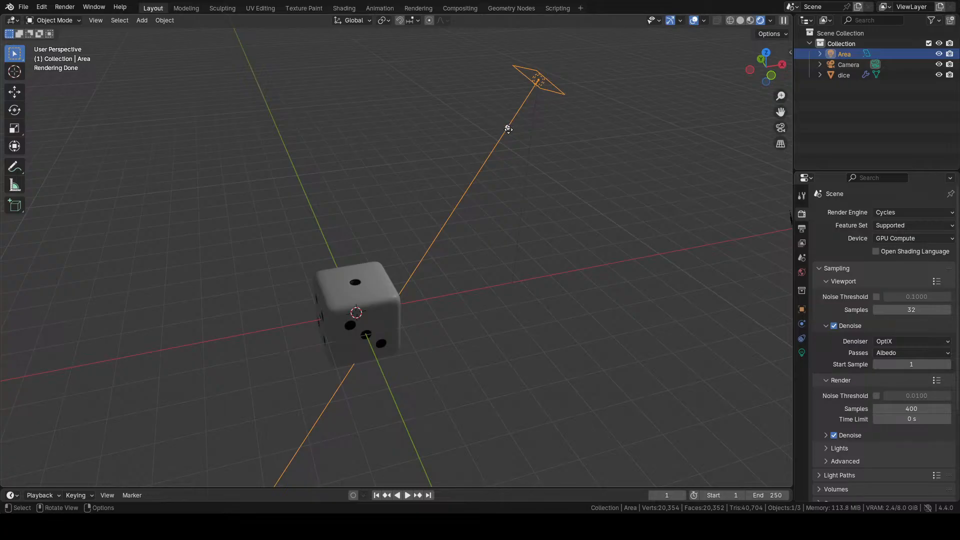
- Re-aim the area light's beam at the top face of the dice and deselect the light
{"action": "left_click_drag", "start_coordinate": [507, 127], "coordinate": [502, 124]}
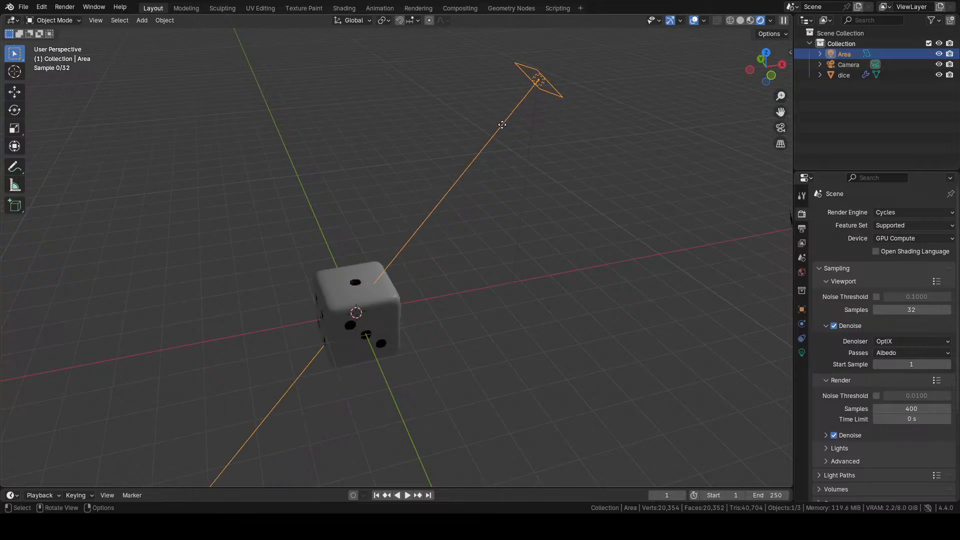
{"action": "left_click", "coordinate": [487, 285]}
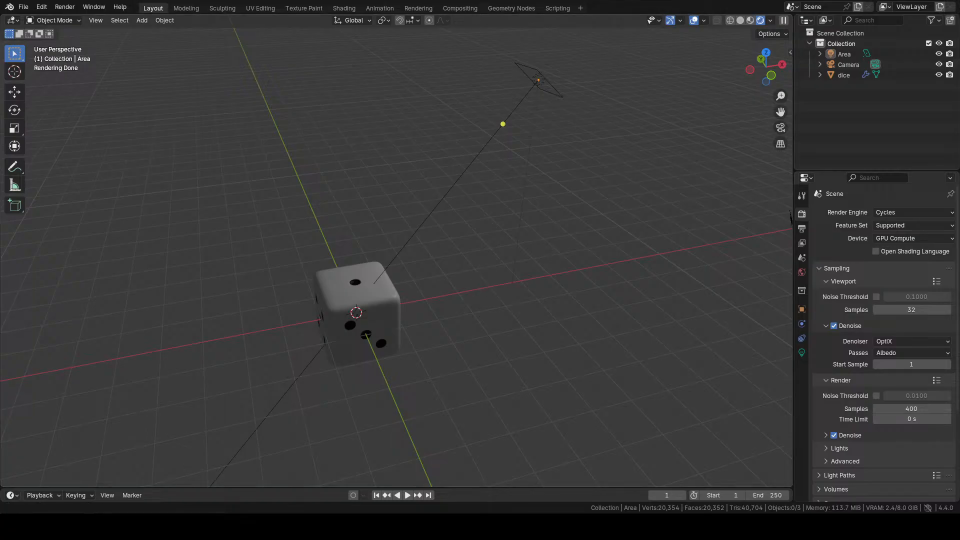
{"action": "scroll", "coordinate": [345, 254], "scroll_direction": "down", "scroll_amount": 4}
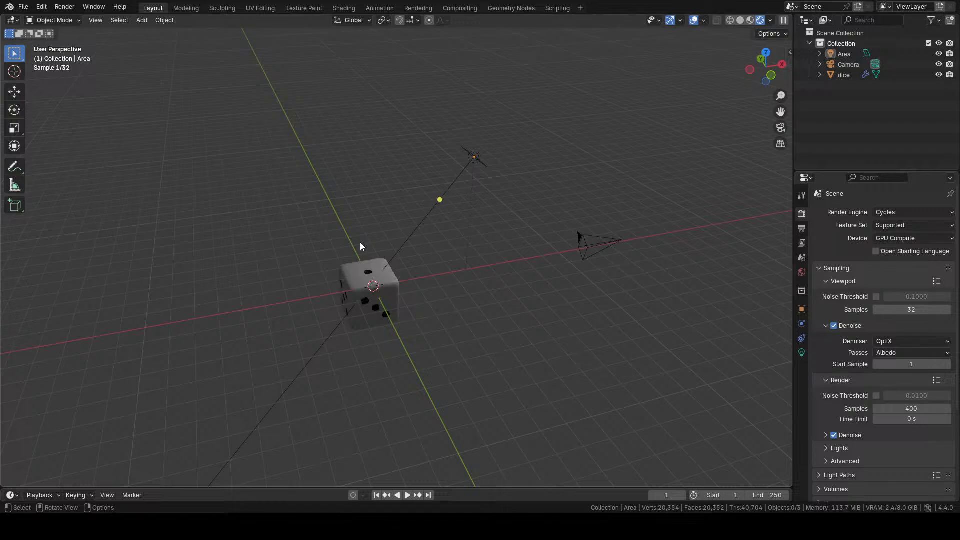
- Set the area light's power to 110 W
{"action": "left_click", "coordinate": [489, 160]}
{"action": "middle_click_drag", "start_coordinate": [495, 184], "coordinate": [496, 216]}
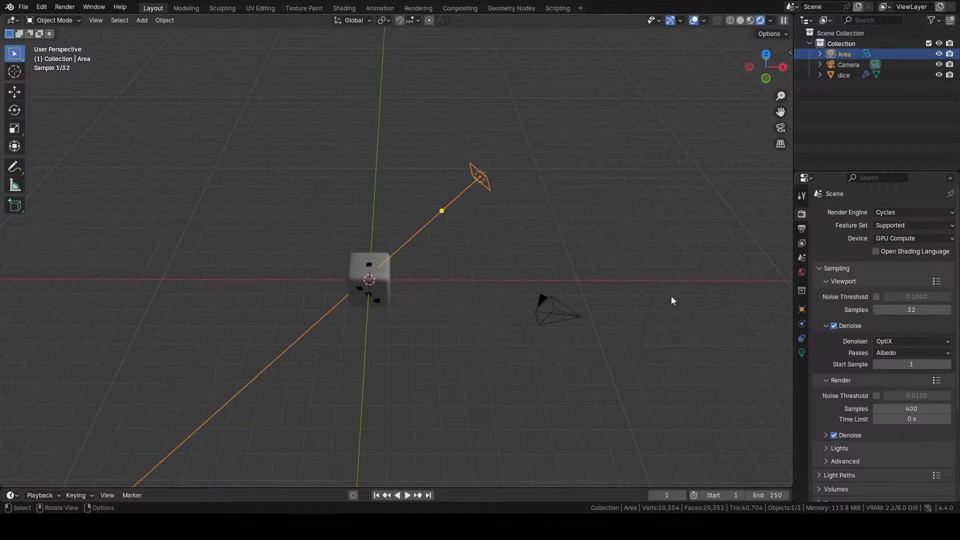
{"action": "left_click", "coordinate": [802, 352]}
{"action": "left_click_drag", "start_coordinate": [906, 283], "coordinate": [910, 283]}
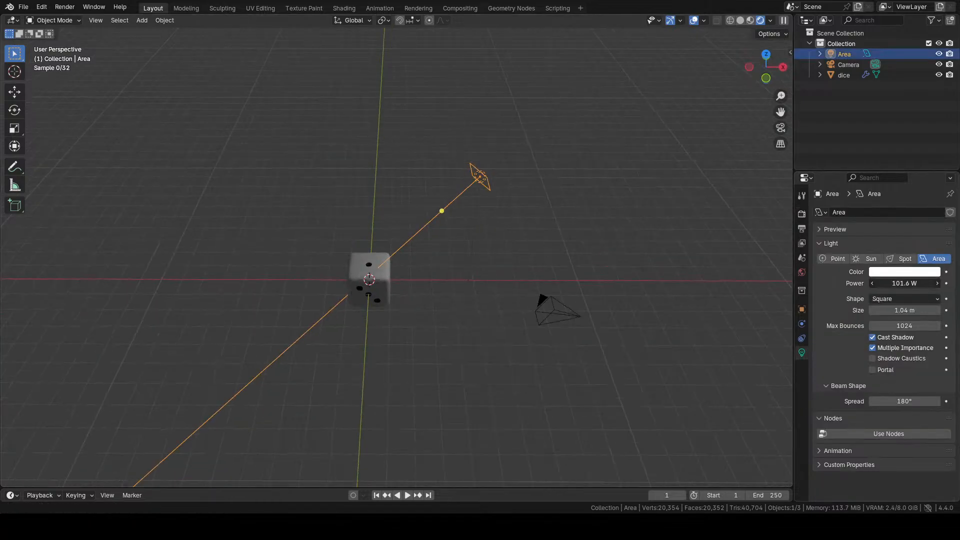
{"action": "left_click", "coordinate": [911, 283]}
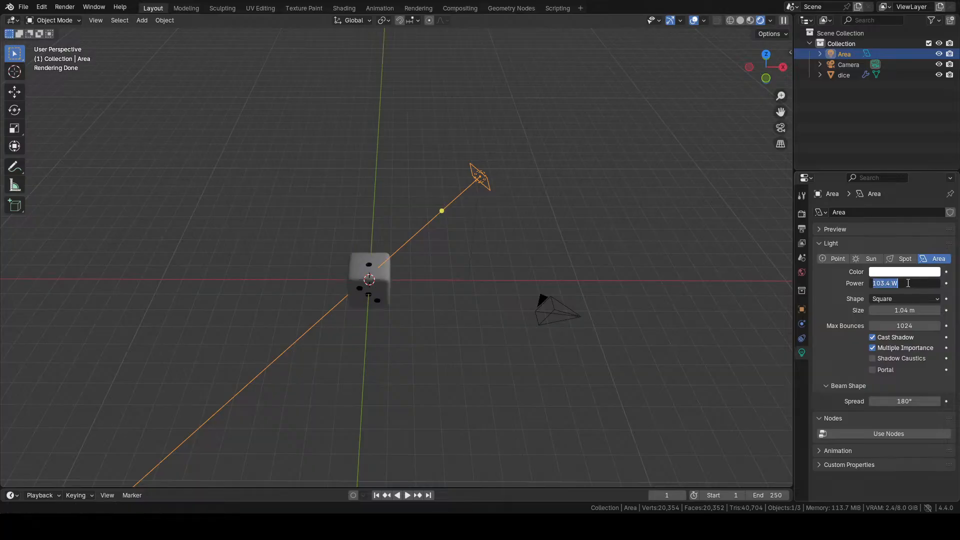
{"action": "type", "text": "110"}
{"action": "key", "text": "Return"}
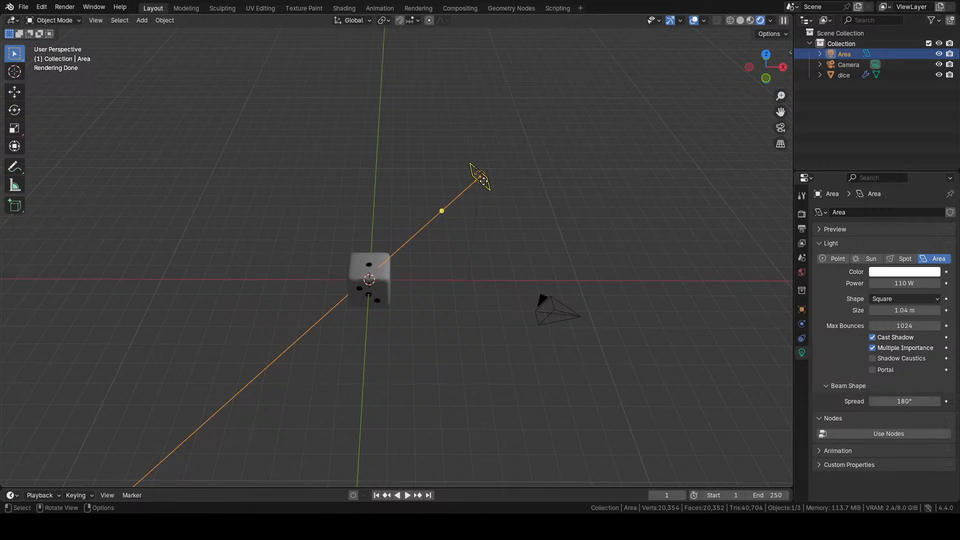
- Duplicate the area light, place the copy about 8.76 m away in the negative X direction and aim its beam at the dice
{"action": "key", "text": "shift+d"}
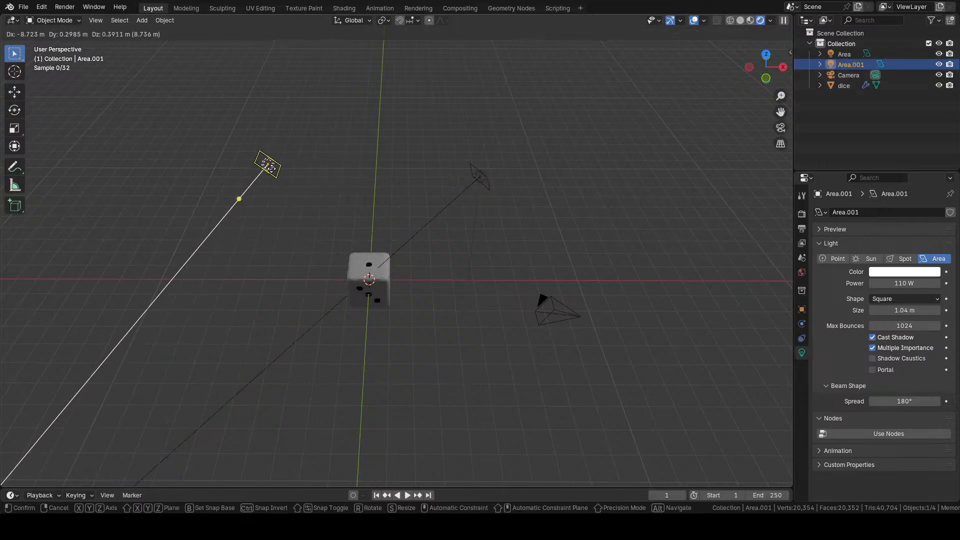
{"action": "left_click", "coordinate": [266, 176]}
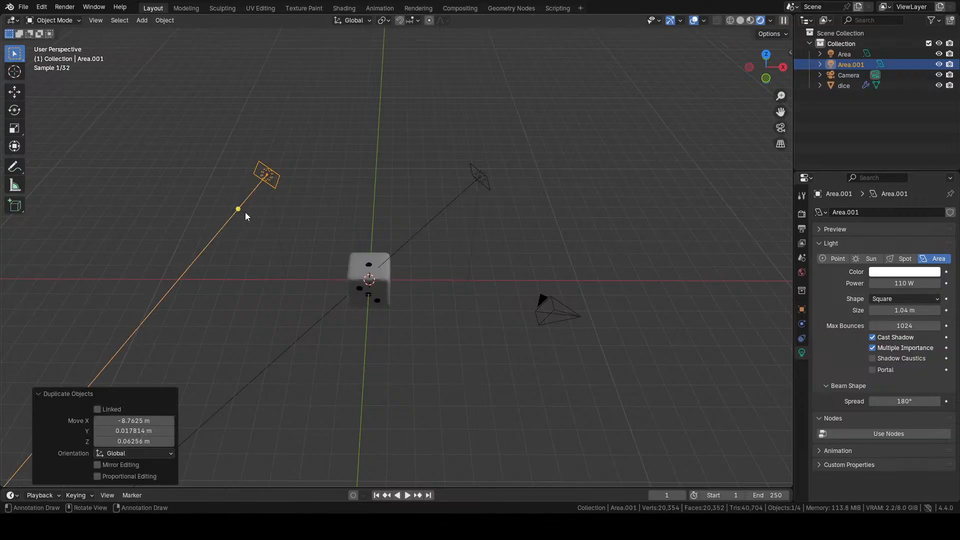
{"action": "left_click_drag", "start_coordinate": [238, 209], "coordinate": [368, 271]}
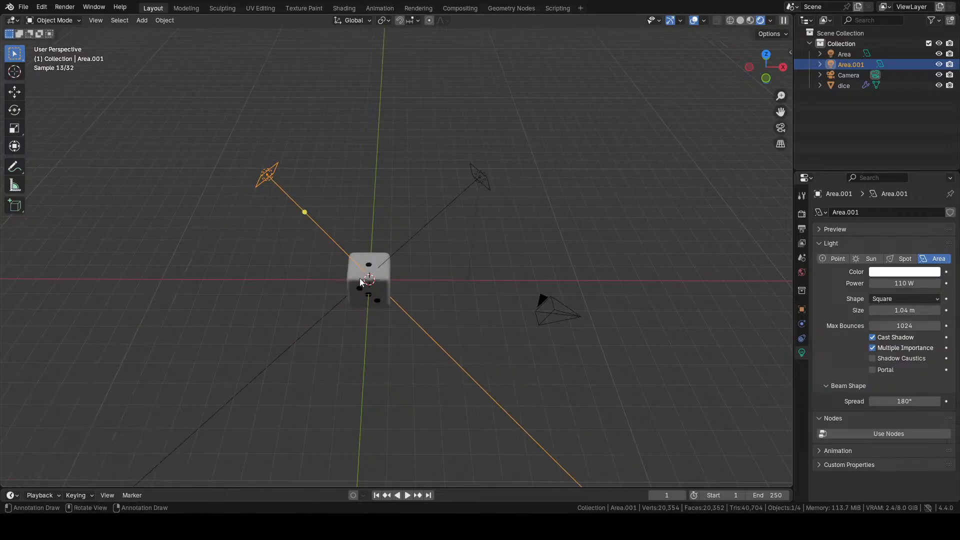
- Enlarge the duplicated area light to 1.17 m and deselect it
{"action": "middle_click_drag", "start_coordinate": [367, 280], "coordinate": [406, 286]}
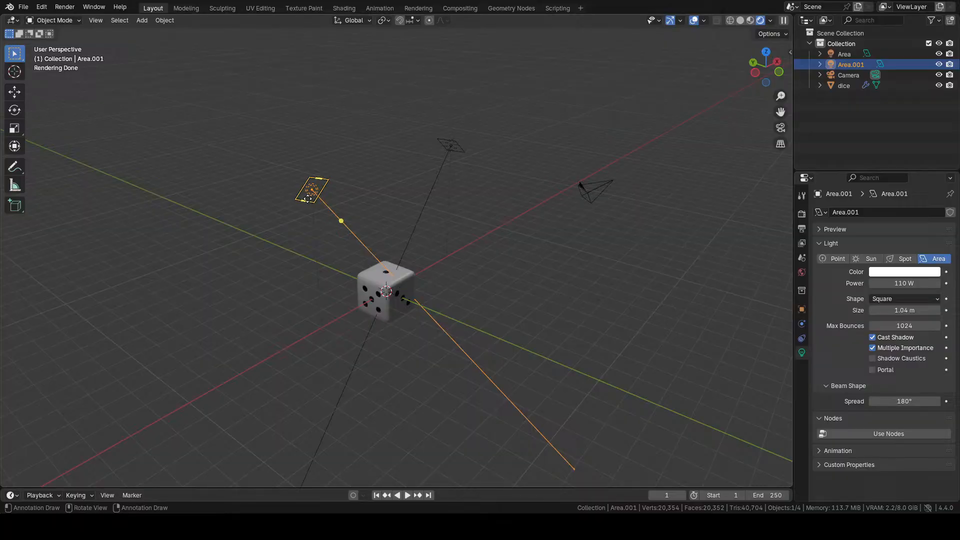
{"action": "left_click_drag", "start_coordinate": [318, 200], "coordinate": [318, 202]}
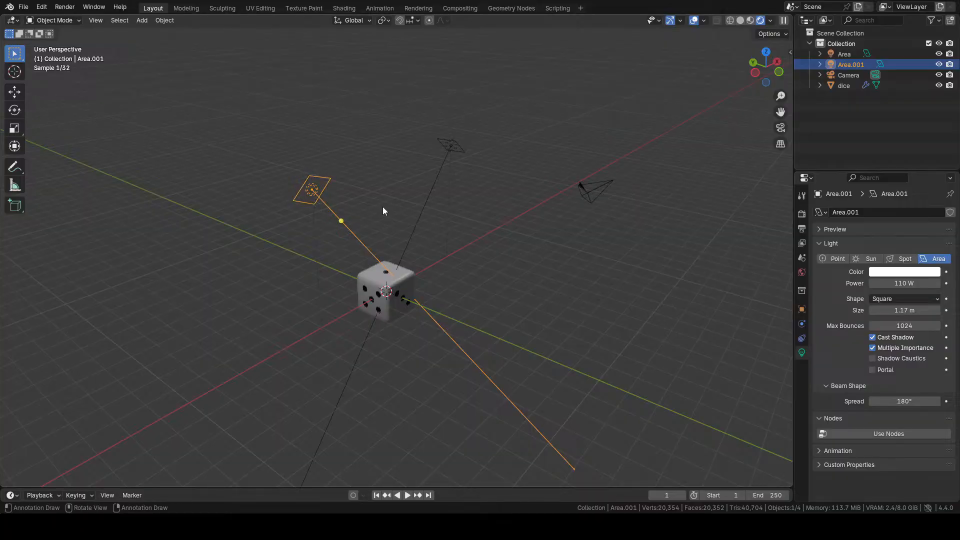
{"action": "left_click", "coordinate": [382, 206]}
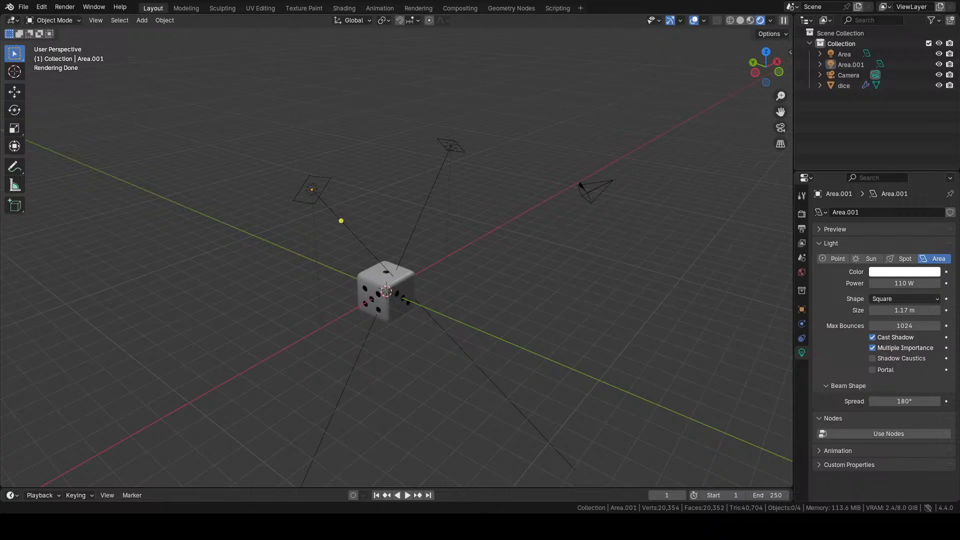
- Switch the viewport to Material Preview shading and view the dice with both lights from the front
{"action": "left_click", "coordinate": [750, 20]}
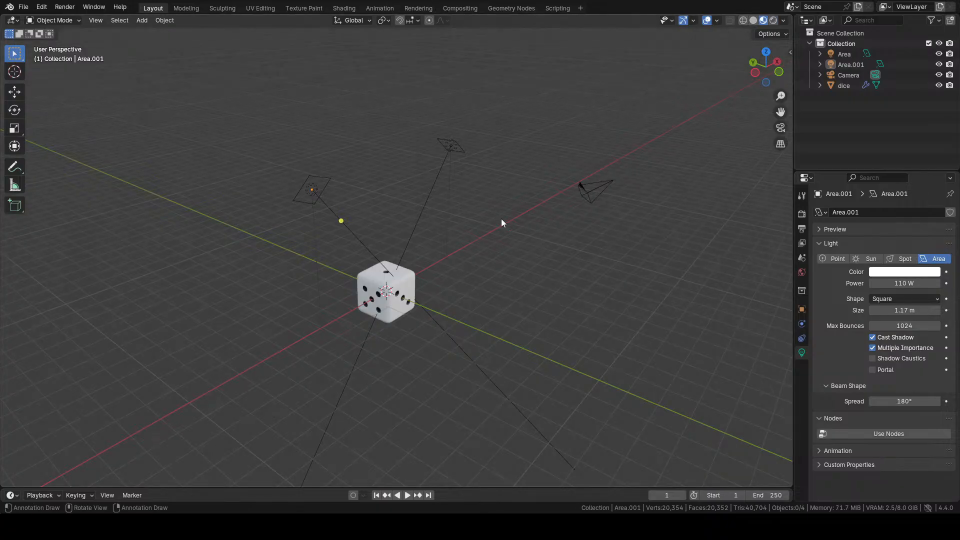
{"action": "mouse_move", "coordinate": [501, 218]}
{"action": "middle_mouse_down"}
{"action": "mouse_move", "coordinate": [422, 254]}
{"action": "mouse_move", "coordinate": [362, 265]}
{"action": "middle_mouse_up"}
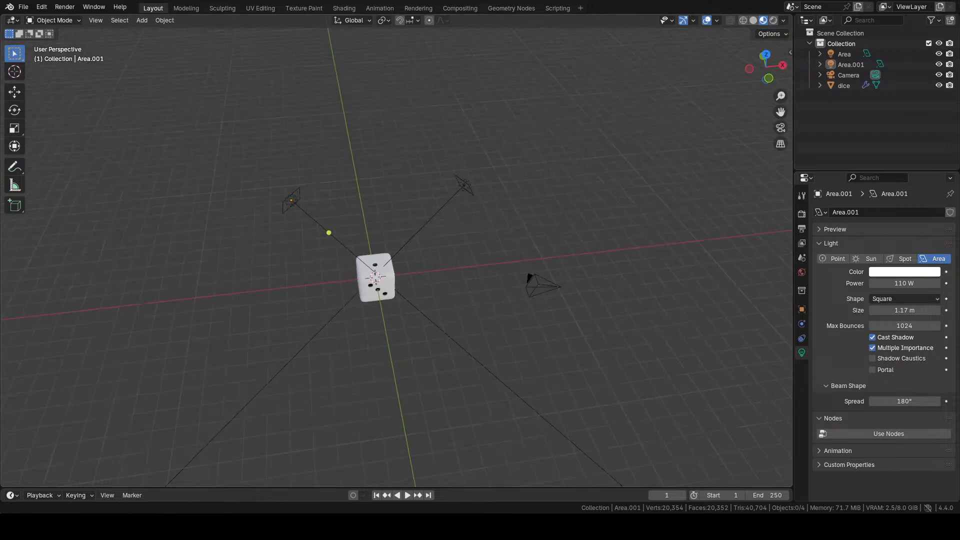
- Select the dice and look through its modifier settings and the collection, world, output, render and tool properties
{"action": "left_click", "coordinate": [386, 277]}
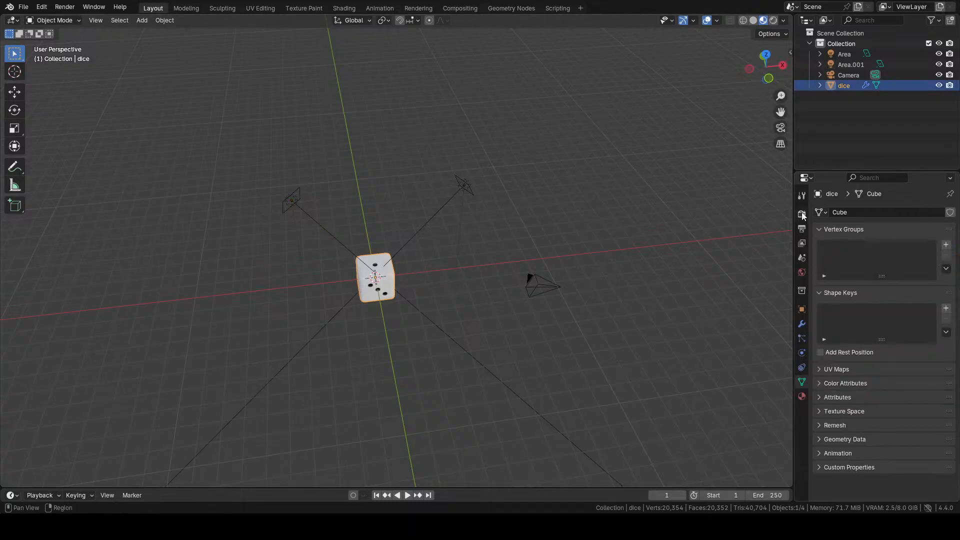
{"action": "left_click", "coordinate": [802, 272]}
{"action": "left_click", "coordinate": [802, 229]}
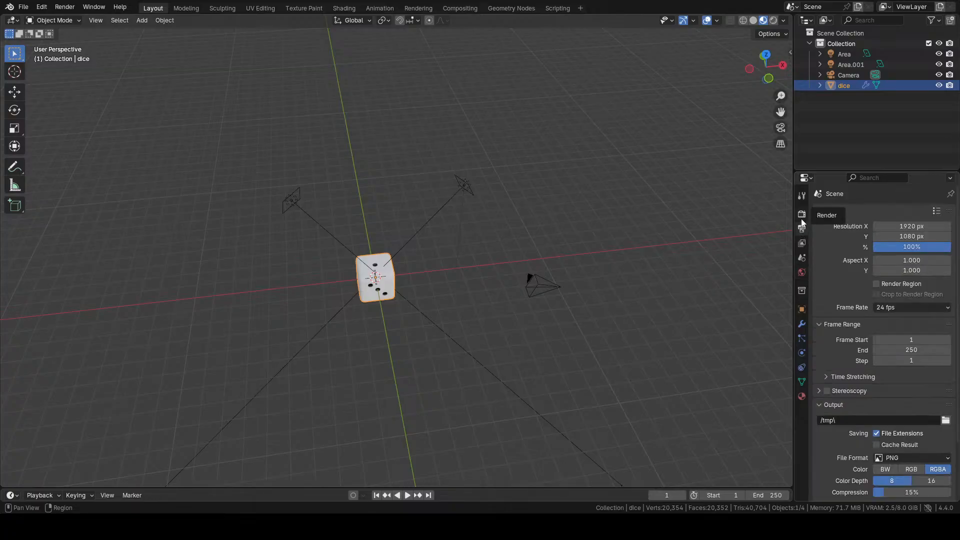
{"action": "left_click", "coordinate": [802, 215]}
{"action": "left_click", "coordinate": [802, 291]}
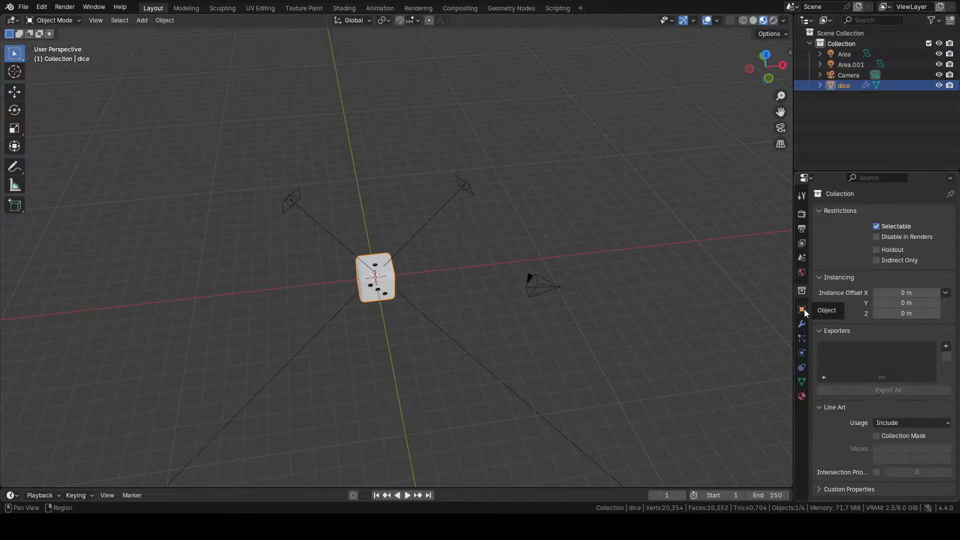
{"action": "left_click", "coordinate": [802, 324]}
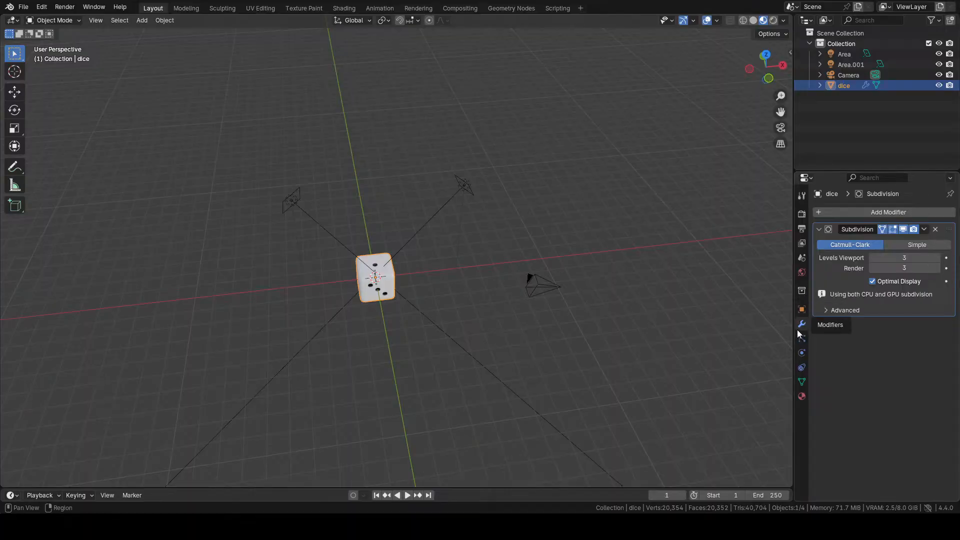
{"action": "left_click", "coordinate": [802, 291]}
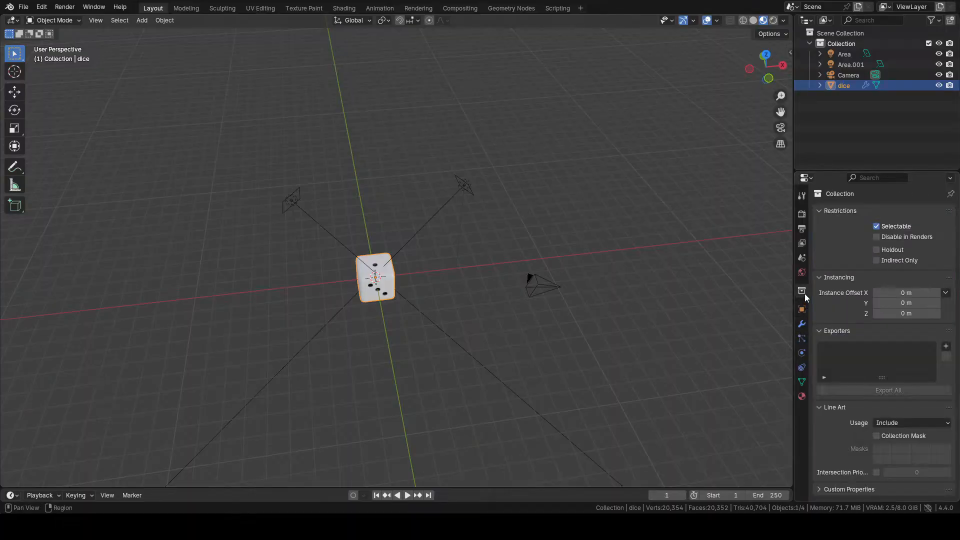
{"action": "left_click", "coordinate": [801, 272]}
{"action": "left_click", "coordinate": [802, 244]}
{"action": "left_click", "coordinate": [803, 228]}
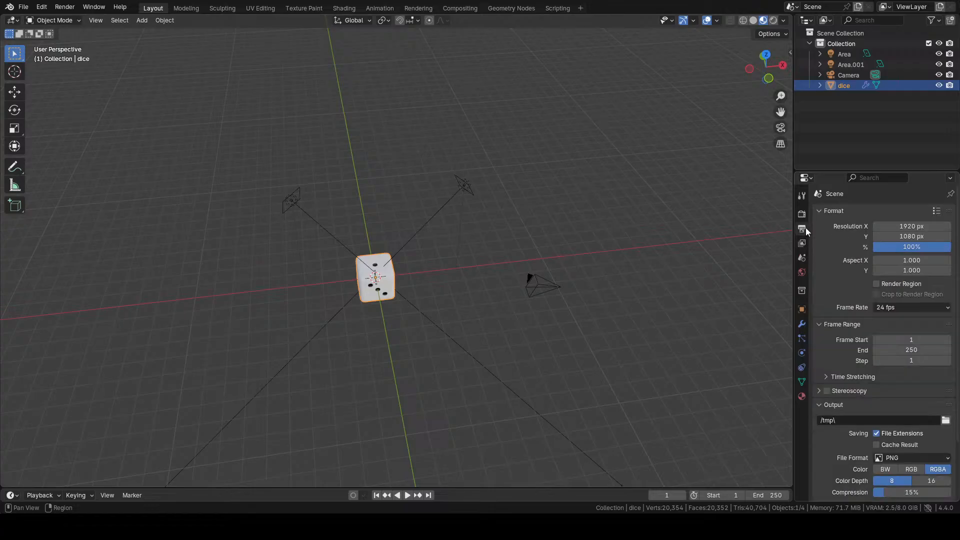
{"action": "left_click", "coordinate": [802, 215]}
{"action": "left_click", "coordinate": [801, 198]}
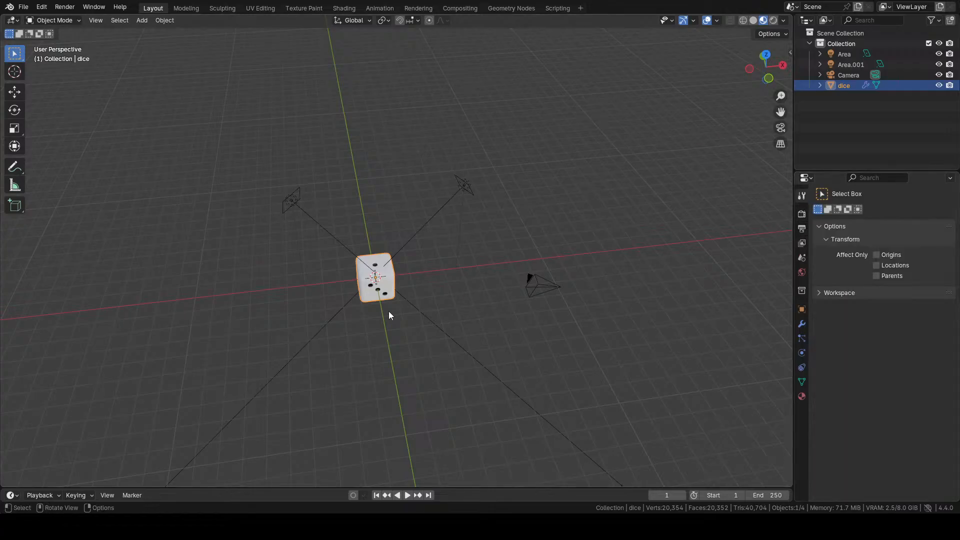
- Set the dice's Z location to 1 m so that it rests on the ground level
{"action": "scroll", "coordinate": [423, 315], "scroll_direction": "up", "scroll_amount": 5}
{"action": "middle_click_drag", "start_coordinate": [431, 303], "coordinate": [459, 289]}
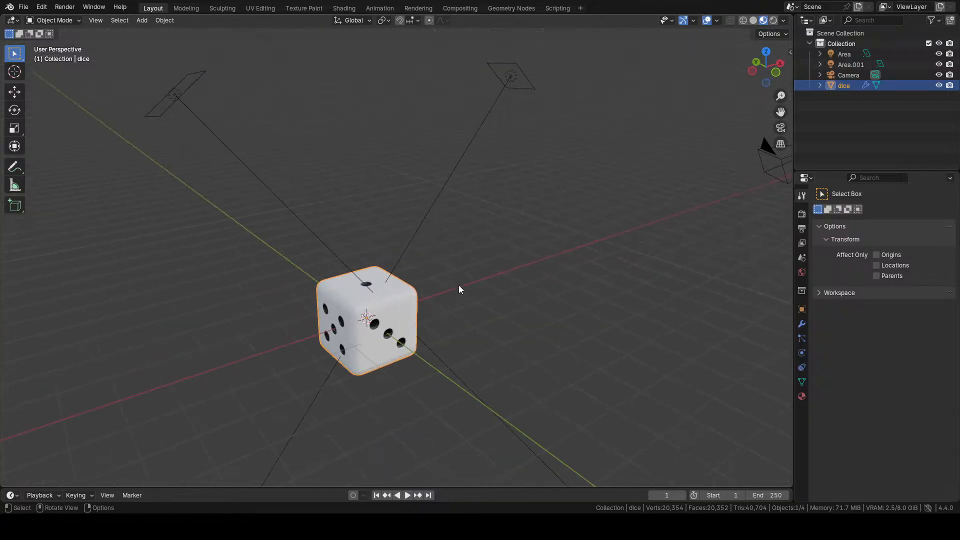
{"action": "left_click", "coordinate": [509, 76]}
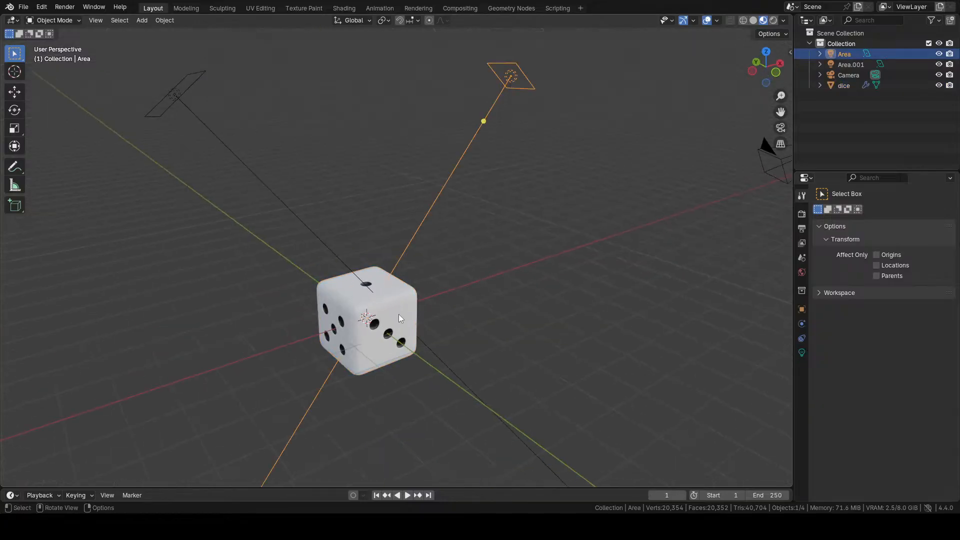
{"action": "left_click", "coordinate": [398, 314]}
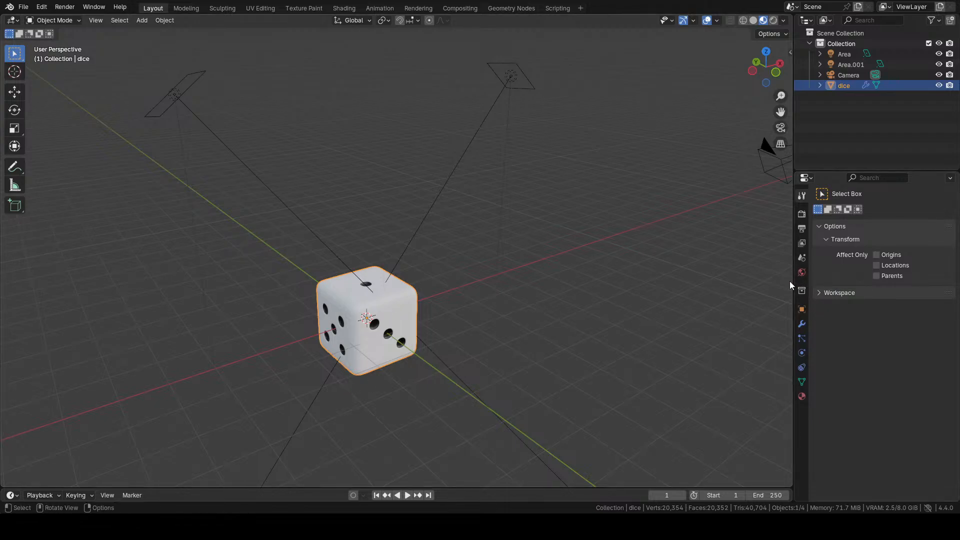
{"action": "key", "text": "alt+a"}
{"action": "left_click", "coordinate": [789, 51]}
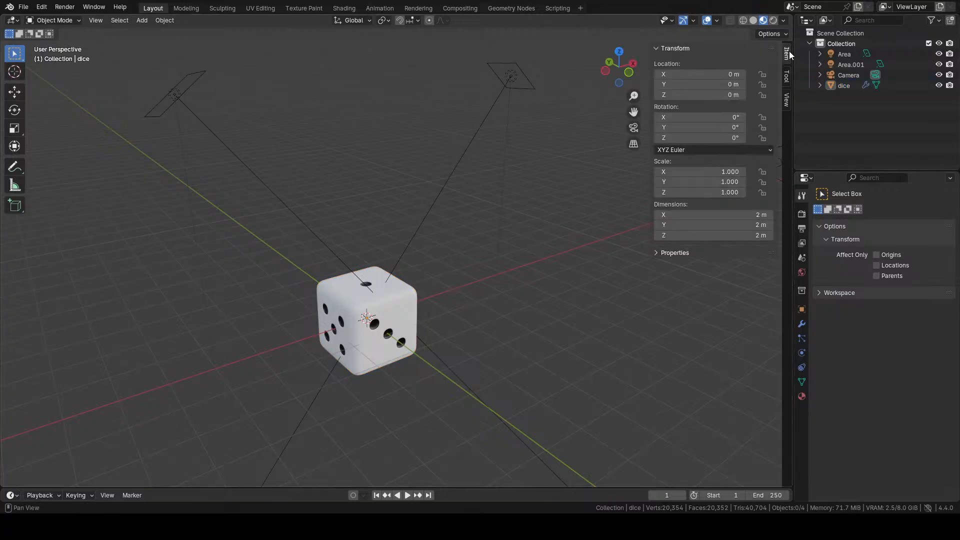
{"action": "left_click", "coordinate": [719, 96]}
{"action": "type", "text": "1"}
{"action": "key", "text": "Return"}
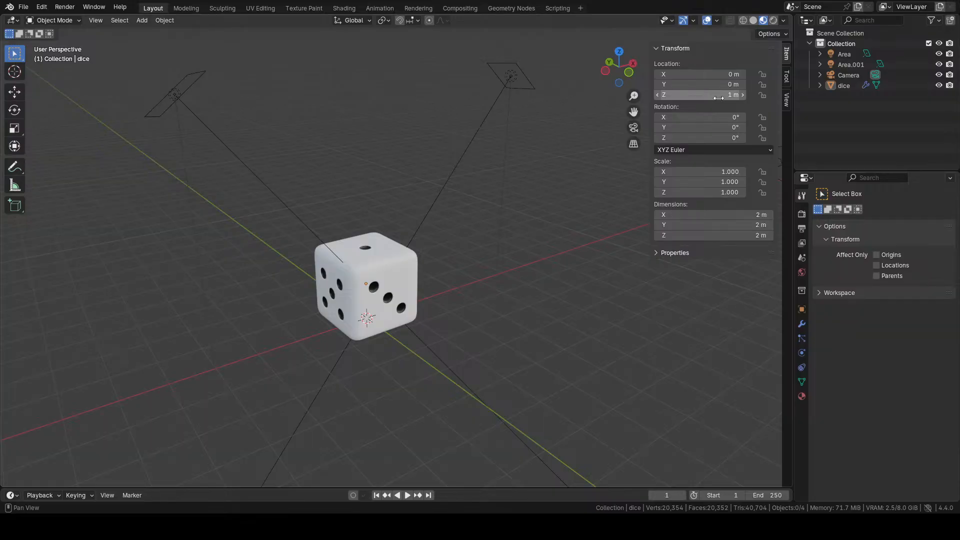
- Add a plane mesh at the world origin beneath the dice
{"action": "middle_click_drag", "start_coordinate": [425, 263], "coordinate": [462, 256]}
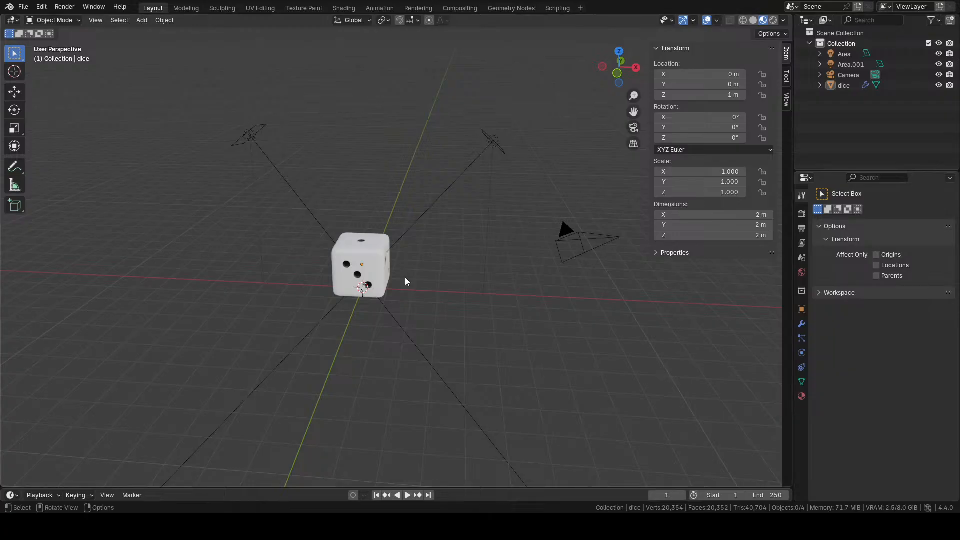
{"action": "key", "text": "shift+a"}
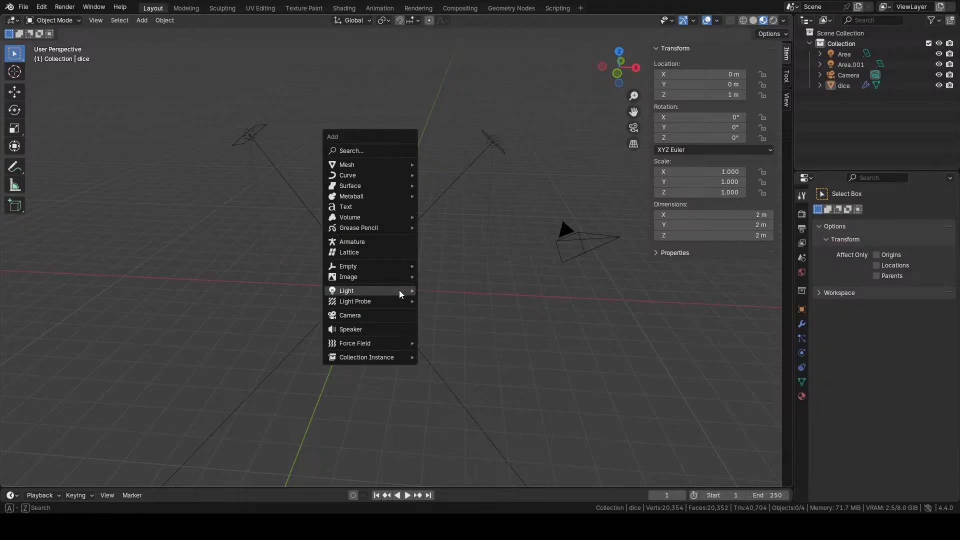
{"action": "mouse_move", "coordinate": [374, 166]}
{"action": "left_click", "coordinate": [444, 163]}
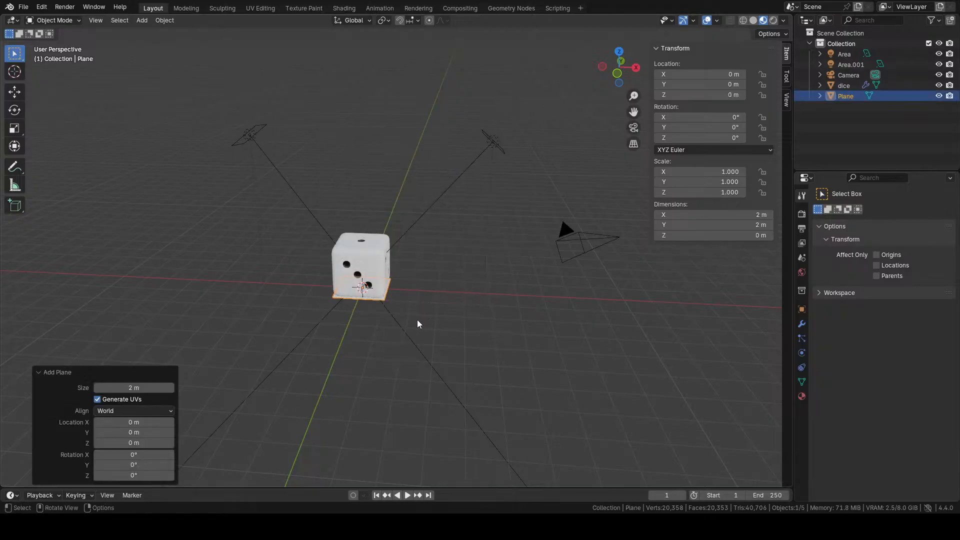
{"action": "key", "text": "g"}
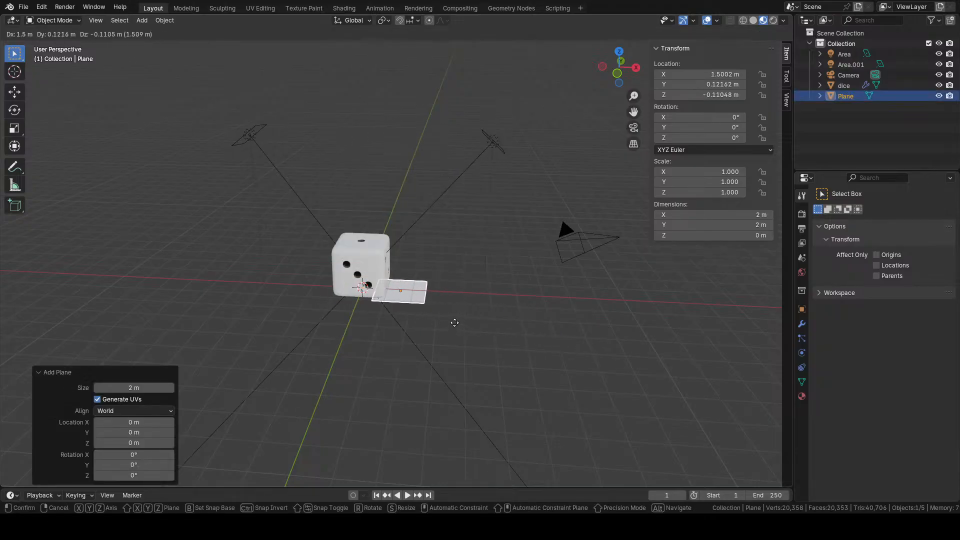
{"action": "left_click", "coordinate": [457, 325]}
{"action": "key", "text": "ctrl+z"}
- Scale the plane up about 20 times to a 40 m floor and switch the viewport to Rendered shading
{"action": "key", "text": "s"}
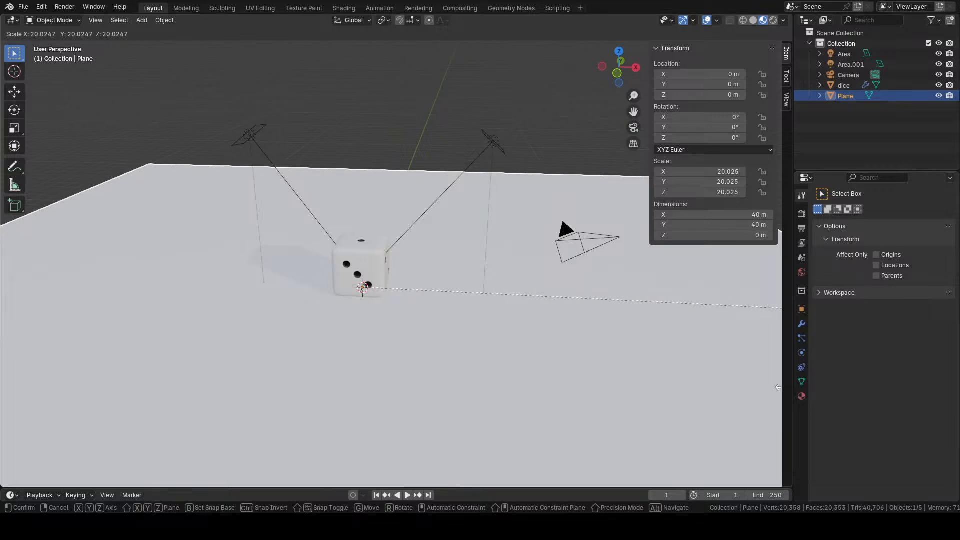
{"action": "left_click", "coordinate": [702, 389]}
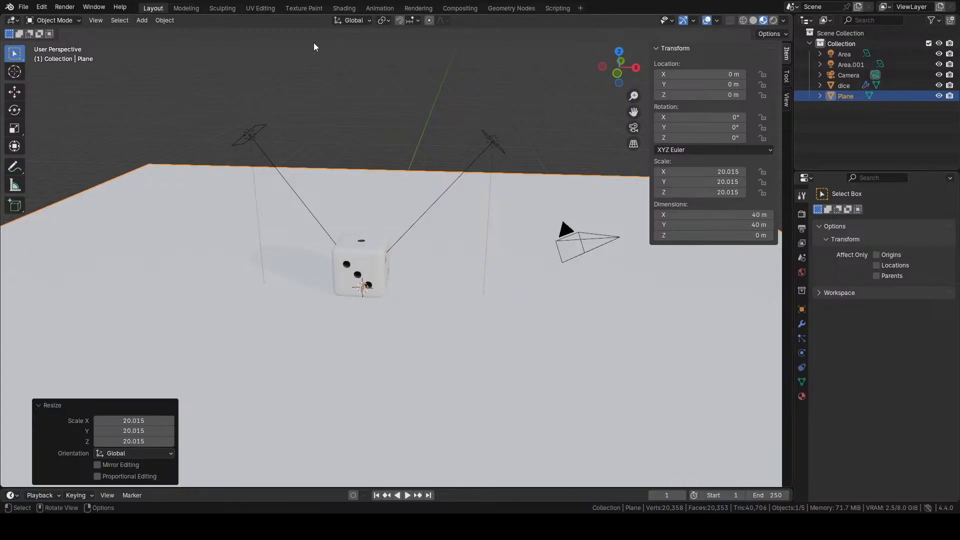
{"action": "left_click", "coordinate": [774, 20]}
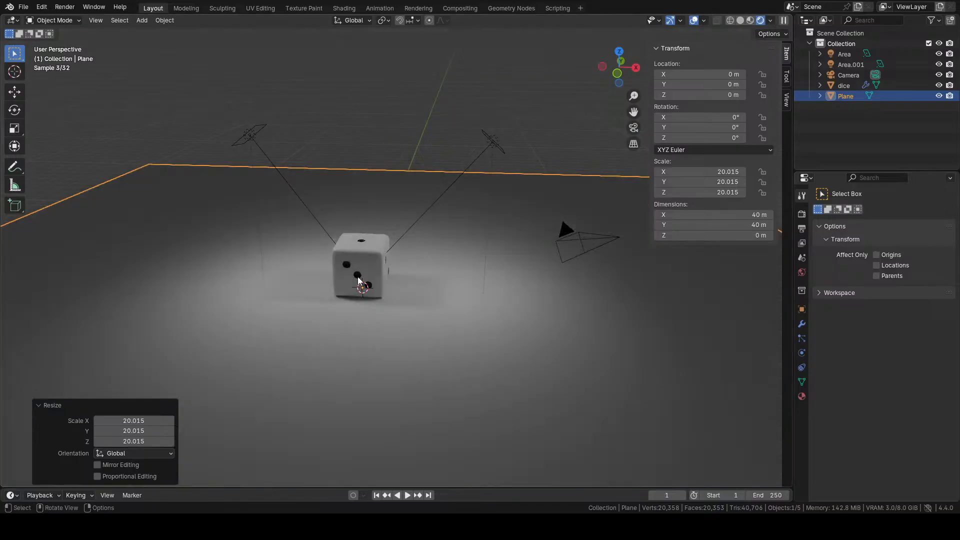
{"action": "scroll", "coordinate": [365, 277], "scroll_direction": "up", "scroll_amount": 2}
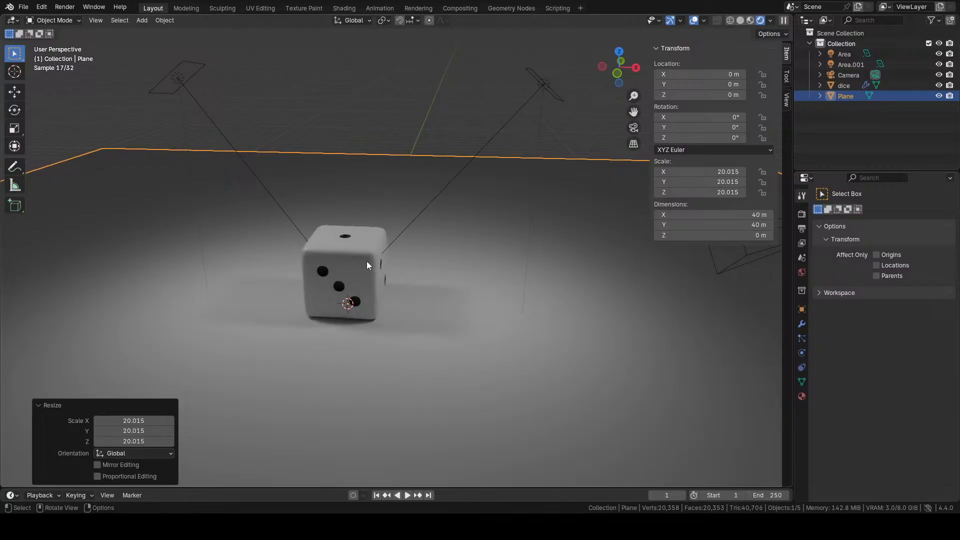
{"action": "middle_click_drag", "start_coordinate": [364, 266], "coordinate": [371, 284]}
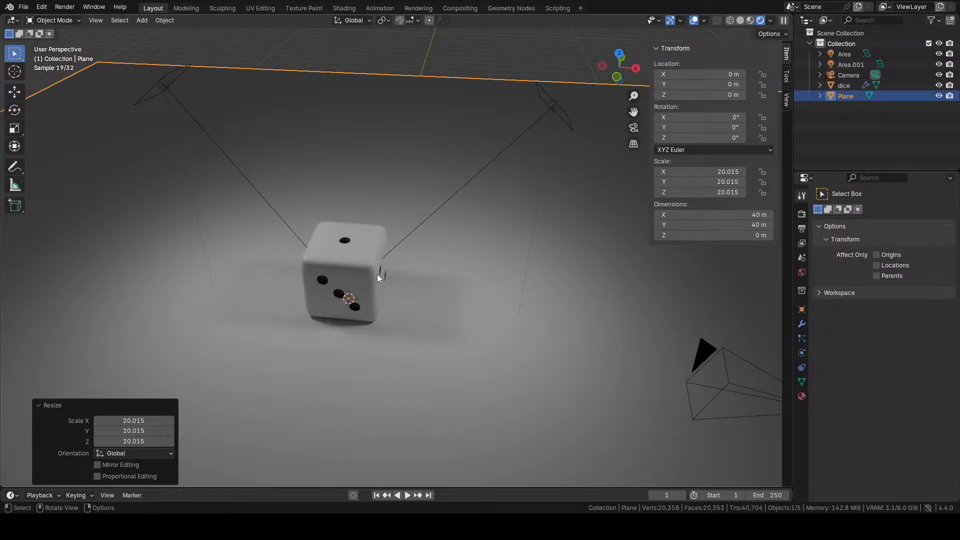
- Re-aim the beams of both area lights at the floor just beside the dice, one on each side
{"action": "left_click", "coordinate": [412, 235]}
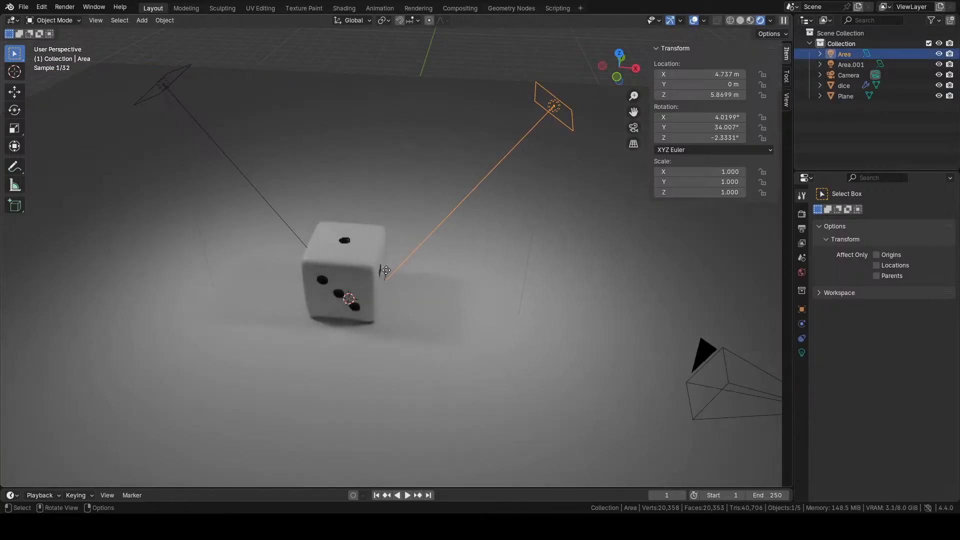
{"action": "left_click", "coordinate": [398, 272]}
{"action": "left_click", "coordinate": [215, 141]}
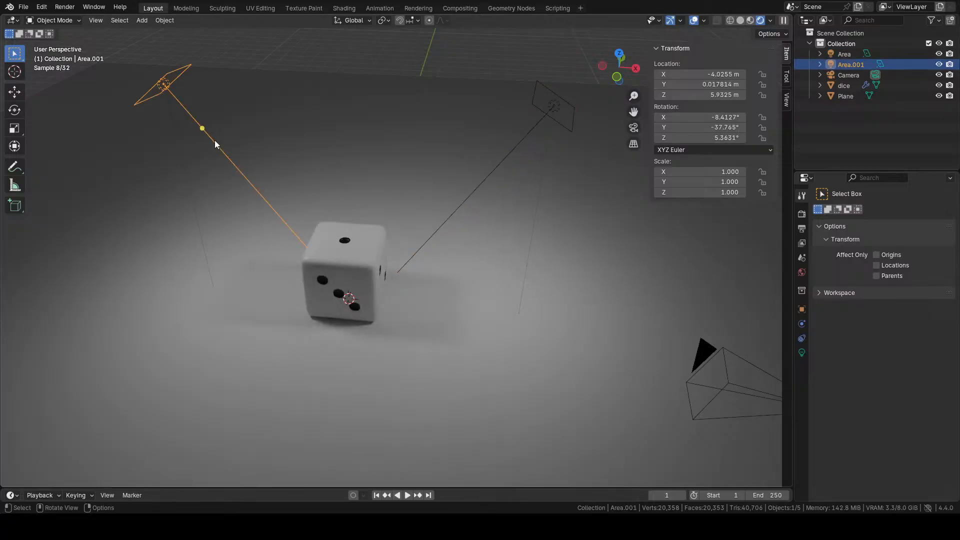
{"action": "left_click_drag", "start_coordinate": [202, 128], "coordinate": [289, 283]}
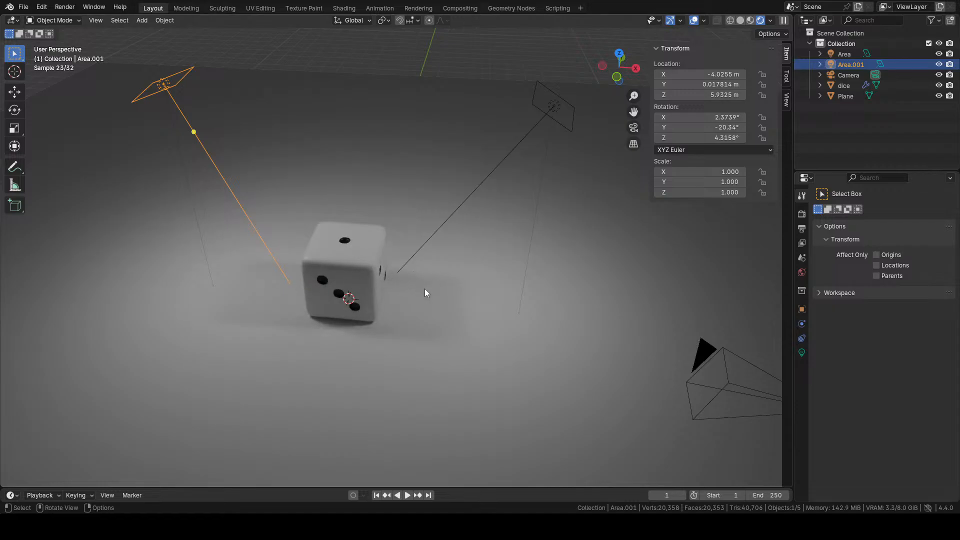
- Open the light settings and fine-tune the aim of the first area light next to the dice's two-dot face
{"action": "middle_click_drag", "start_coordinate": [424, 292], "coordinate": [364, 277]}
{"action": "scroll", "coordinate": [363, 274], "scroll_direction": "up", "scroll_amount": 2}
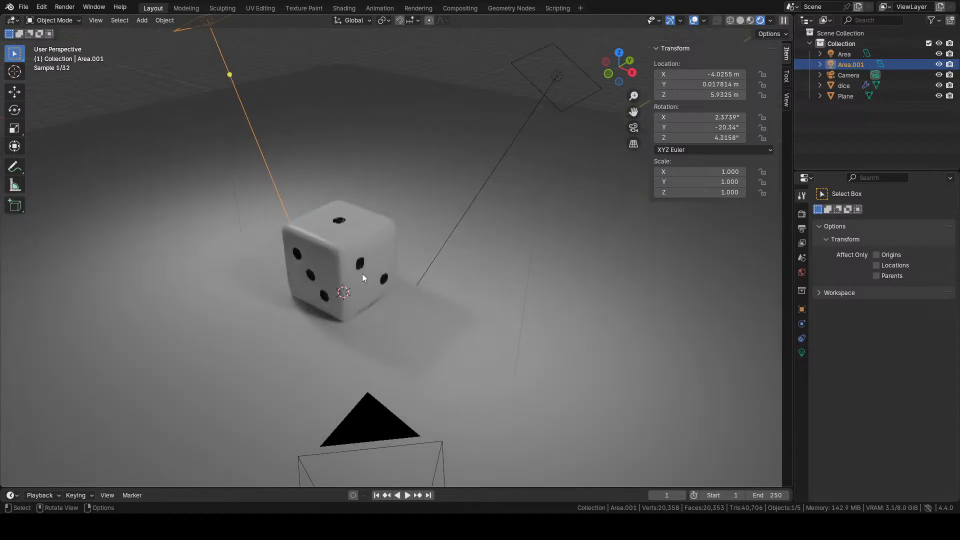
{"action": "left_click", "coordinate": [802, 352]}
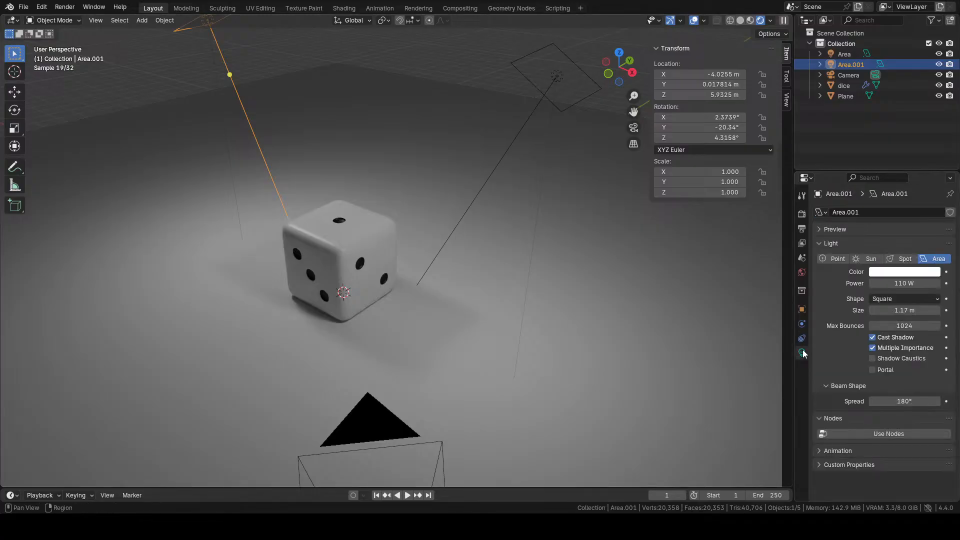
{"action": "left_click", "coordinate": [541, 99]}
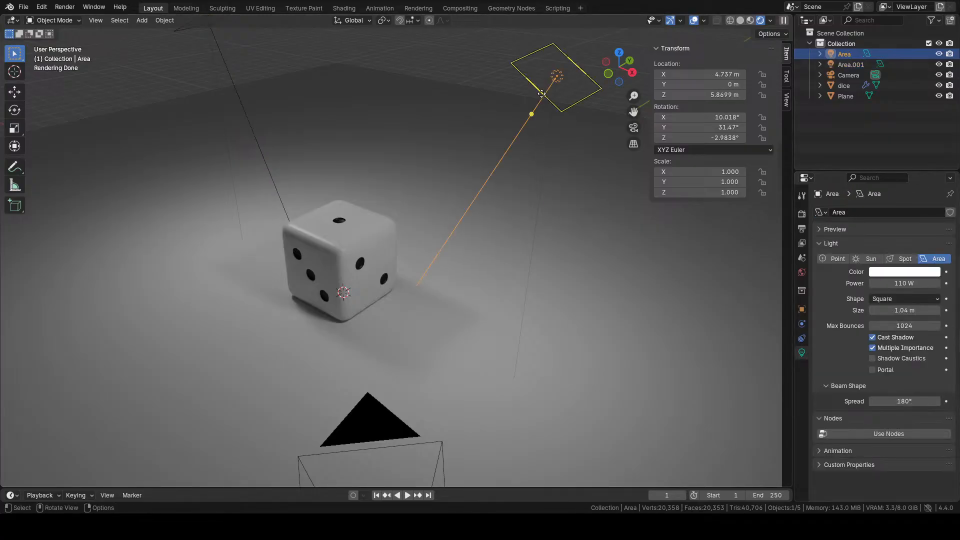
{"action": "left_click_drag", "start_coordinate": [532, 115], "coordinate": [418, 278]}
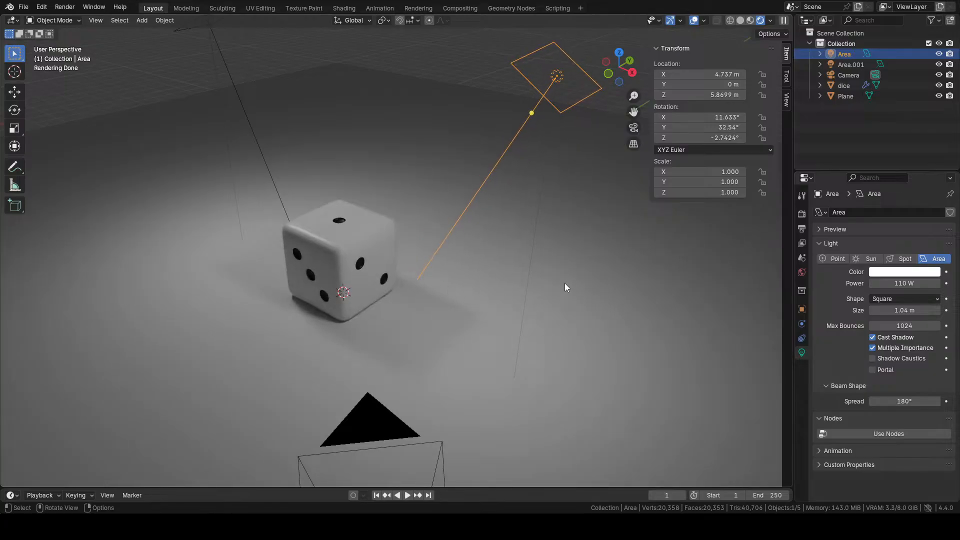
- Set the power of both area lights to 150 W
{"action": "middle_click_drag", "start_coordinate": [551, 311], "coordinate": [487, 334]}
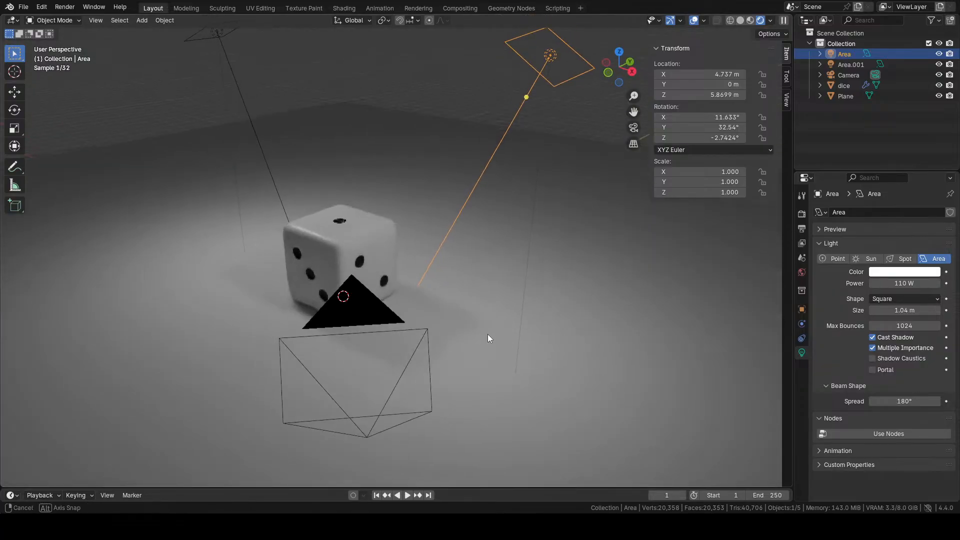
{"action": "left_click", "coordinate": [909, 284]}
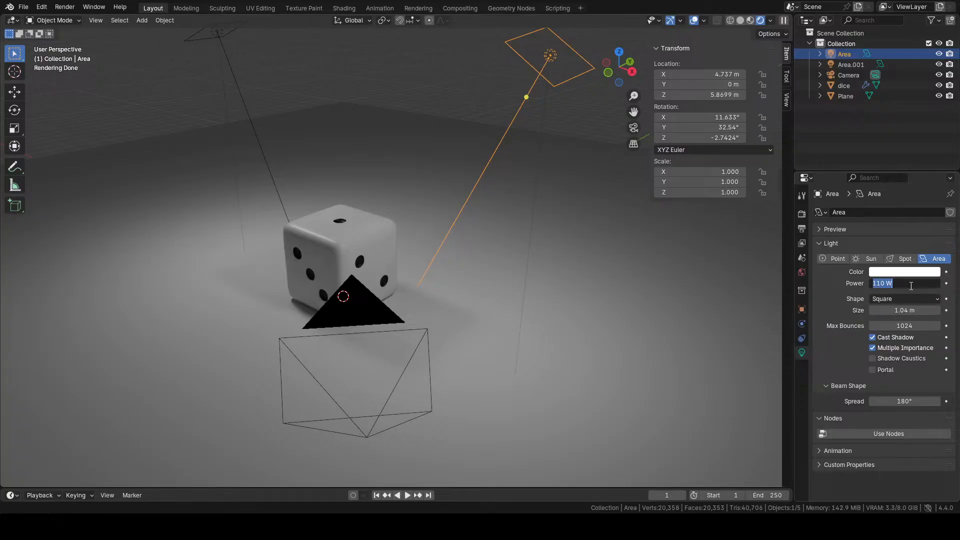
{"action": "type", "text": "150"}
{"action": "key", "text": "Return"}
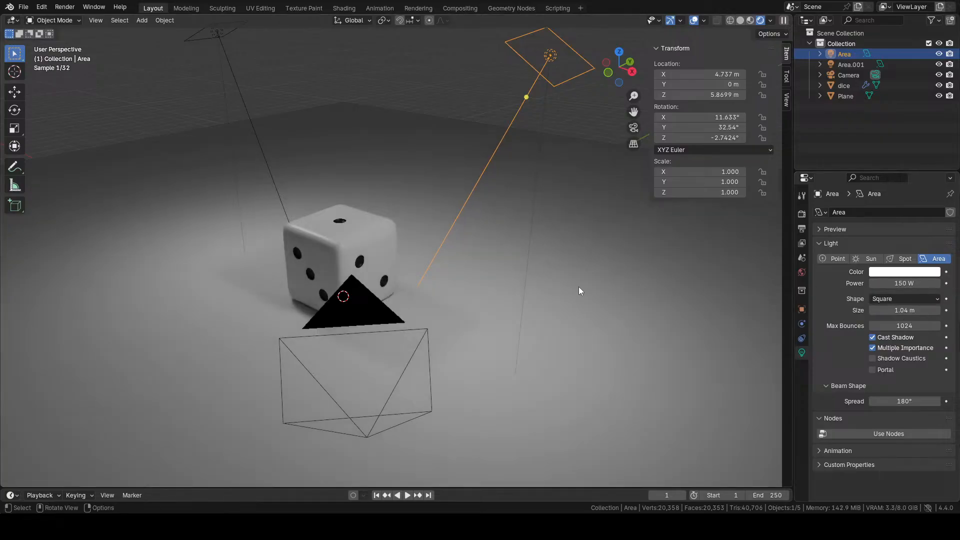
{"action": "left_click", "coordinate": [269, 176]}
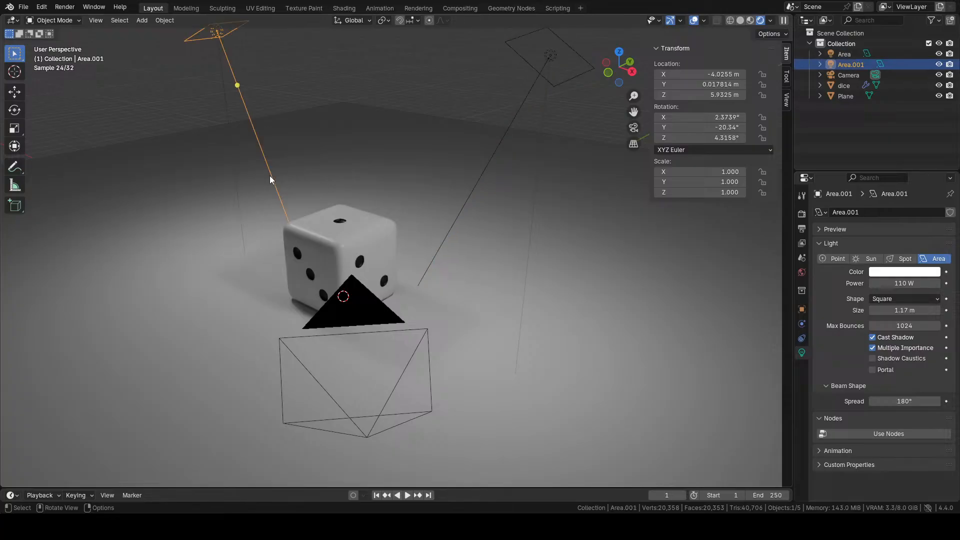
{"action": "left_click", "coordinate": [896, 283]}
{"action": "type", "text": "150"}
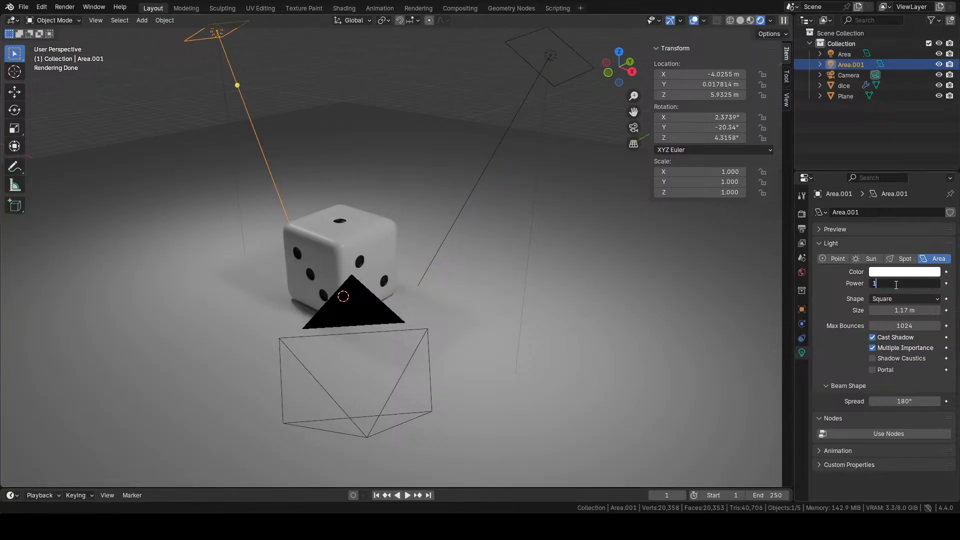
{"action": "key", "text": "Return"}
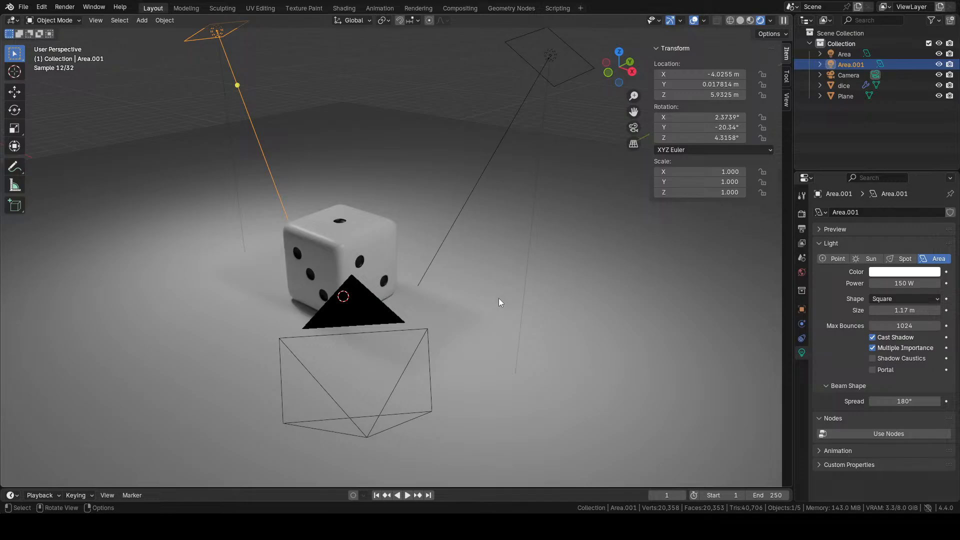
- Inspect the rendered lighting on the dice from several angles and switch the viewport back to Material Preview shading
{"action": "middle_click_drag", "start_coordinate": [499, 298], "coordinate": [524, 301]}
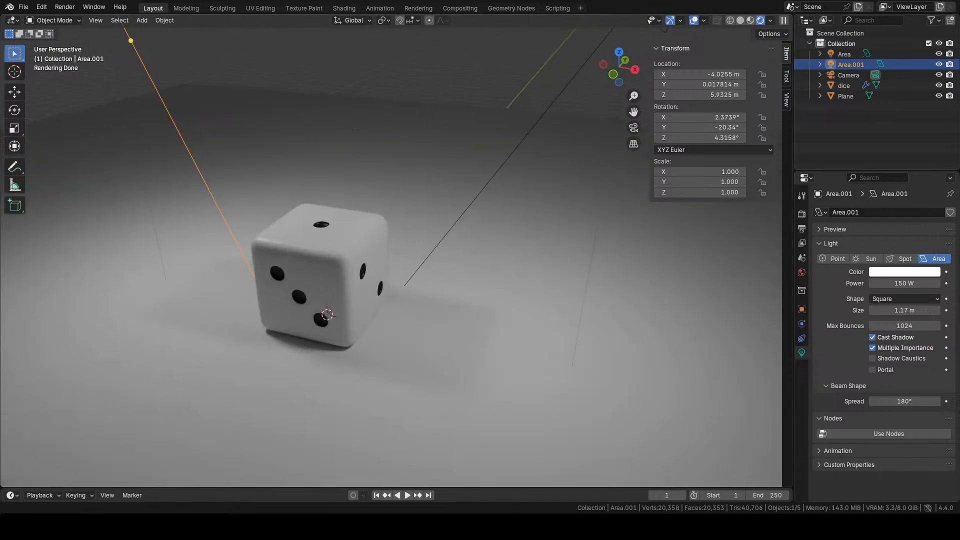
{"action": "middle_click_drag", "start_coordinate": [268, 340], "coordinate": [329, 329]}
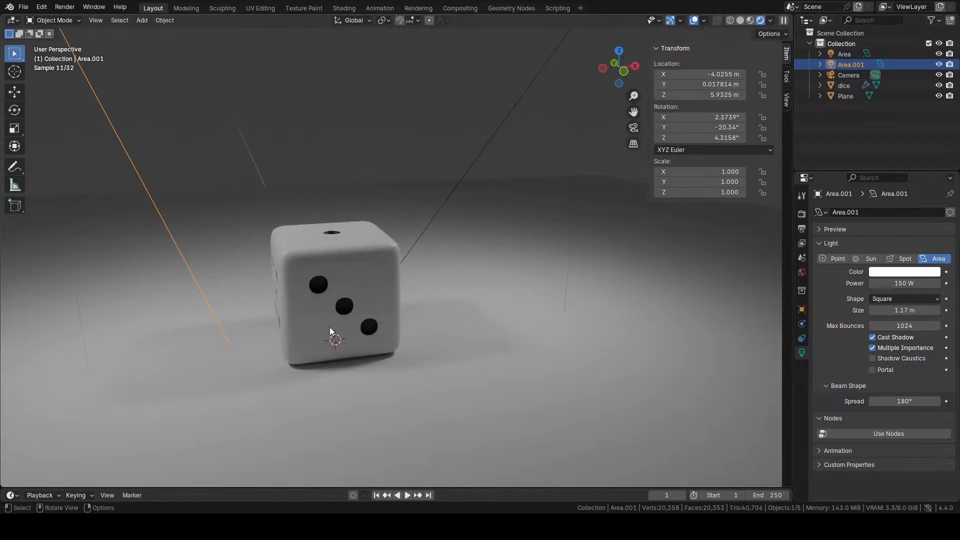
{"action": "middle_click_drag", "start_coordinate": [523, 338], "coordinate": [497, 333]}
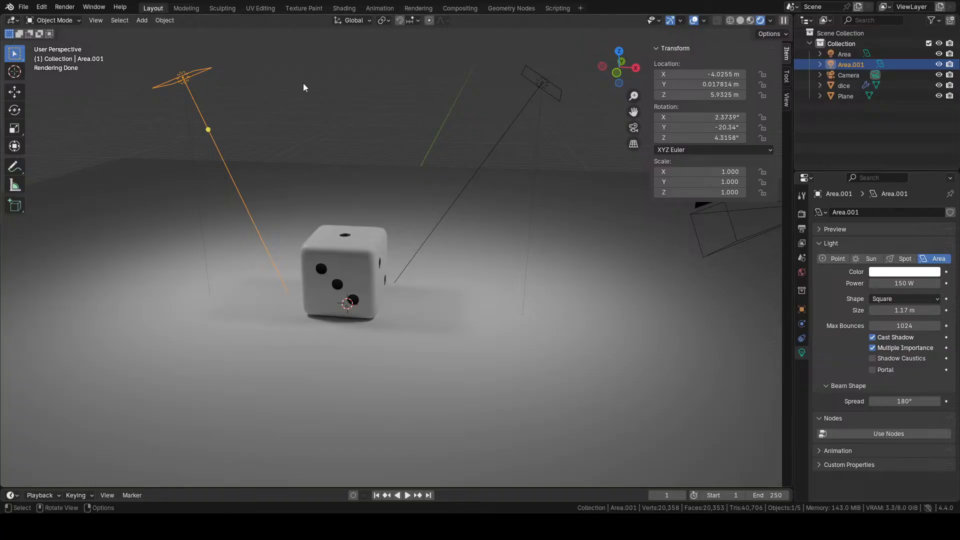
{"action": "left_click", "coordinate": [750, 21]}
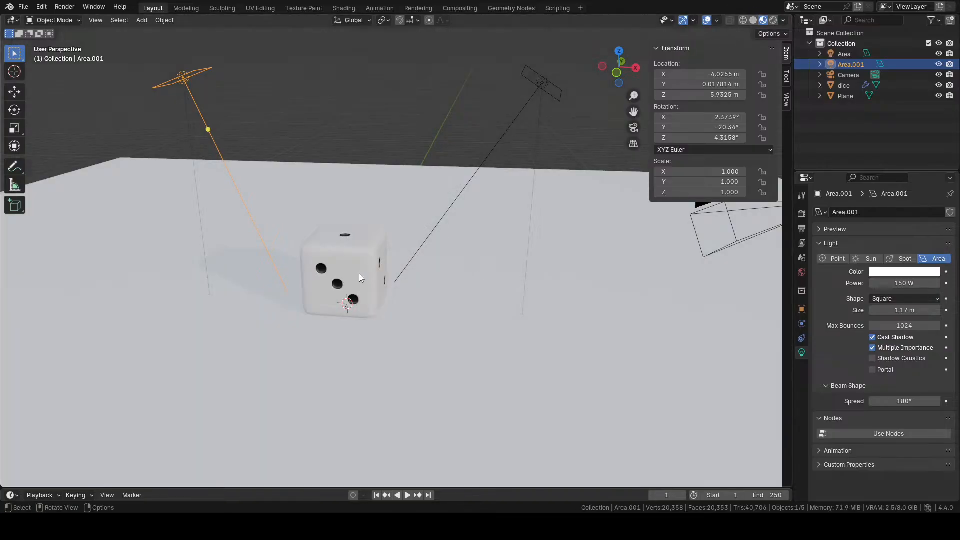
{"action": "scroll", "coordinate": [443, 284], "scroll_direction": "down", "scroll_amount": 3}
{"action": "middle_click_drag", "start_coordinate": [443, 283], "coordinate": [408, 298]}
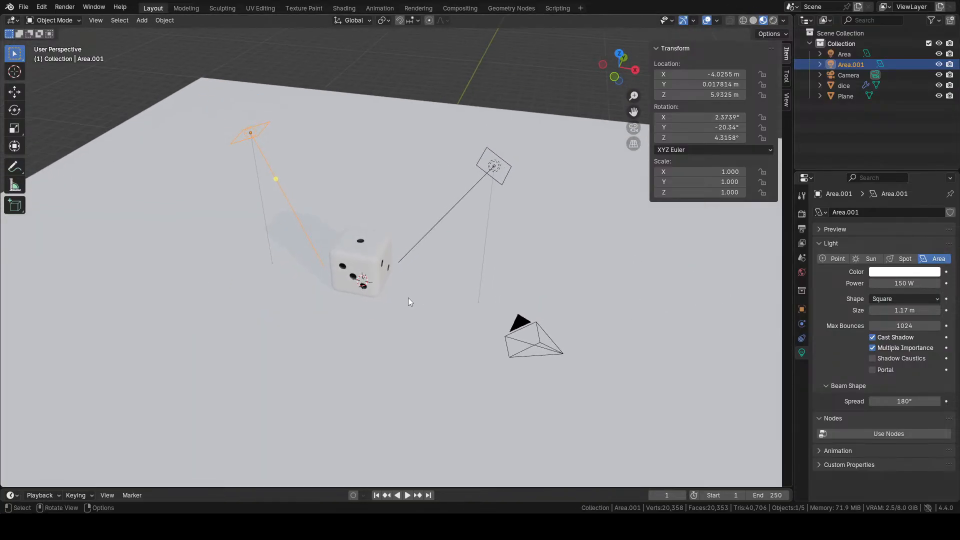
{"action": "scroll", "coordinate": [355, 268], "scroll_direction": "up", "scroll_amount": 3}
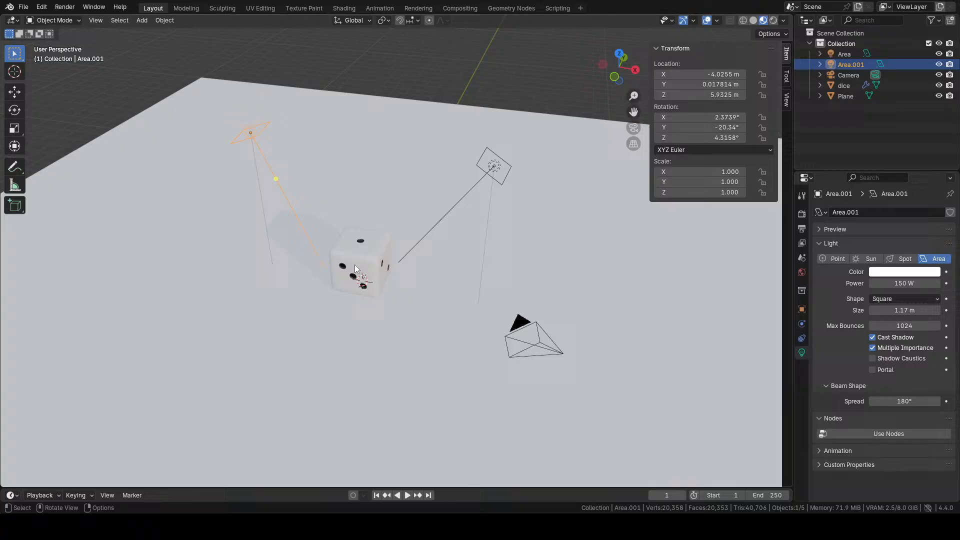
- Select the floor plane and create a new material for it
{"action": "left_click", "coordinate": [450, 310]}
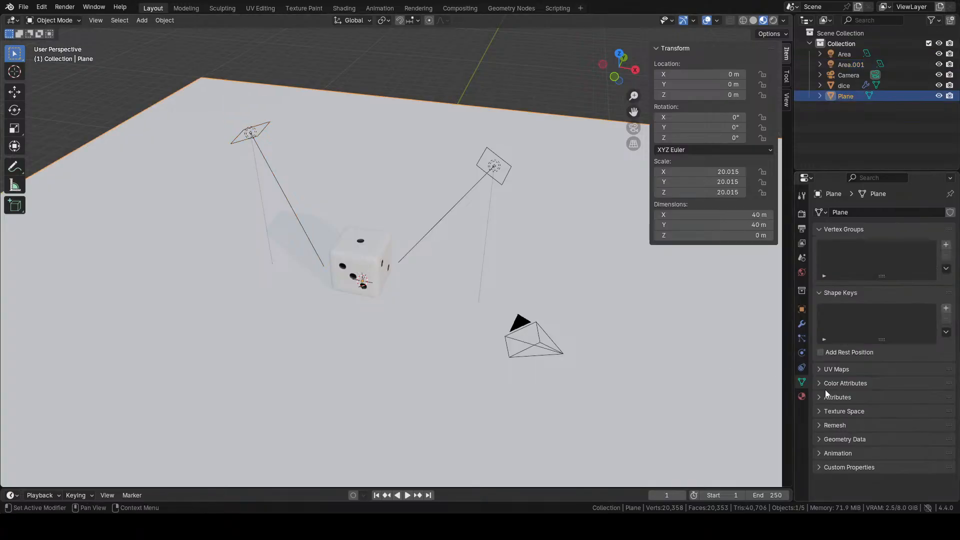
{"action": "left_click", "coordinate": [801, 396]}
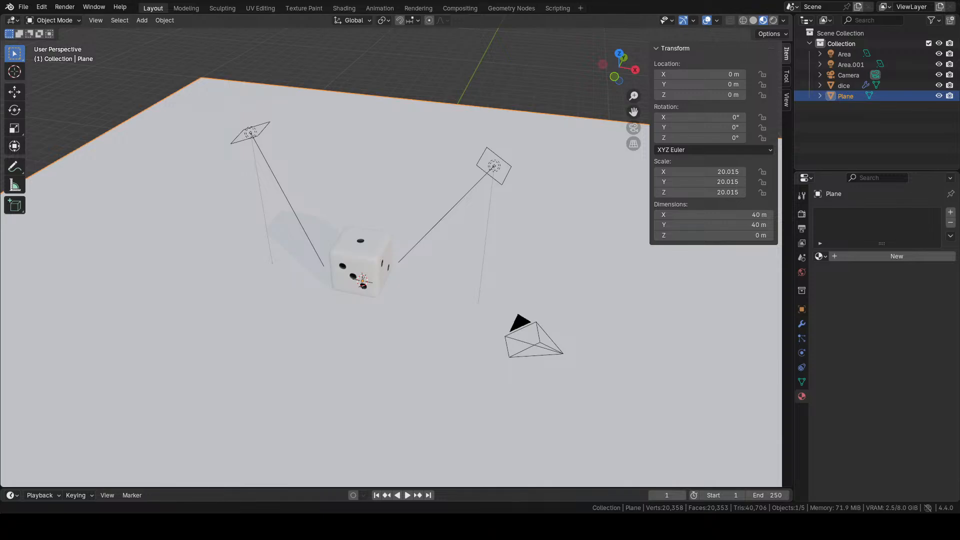
{"action": "left_click", "coordinate": [950, 213]}
{"action": "left_click", "coordinate": [871, 255]}
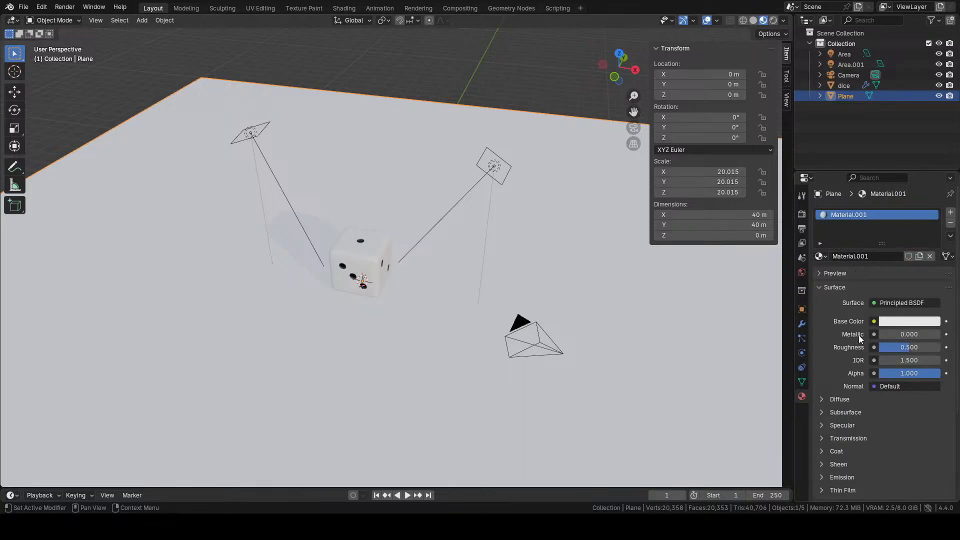
- Set the floor material's roughness to 0.35 and metallic to about 0.105, and check it in Rendered viewport shading
{"action": "double_click", "coordinate": [917, 347]}
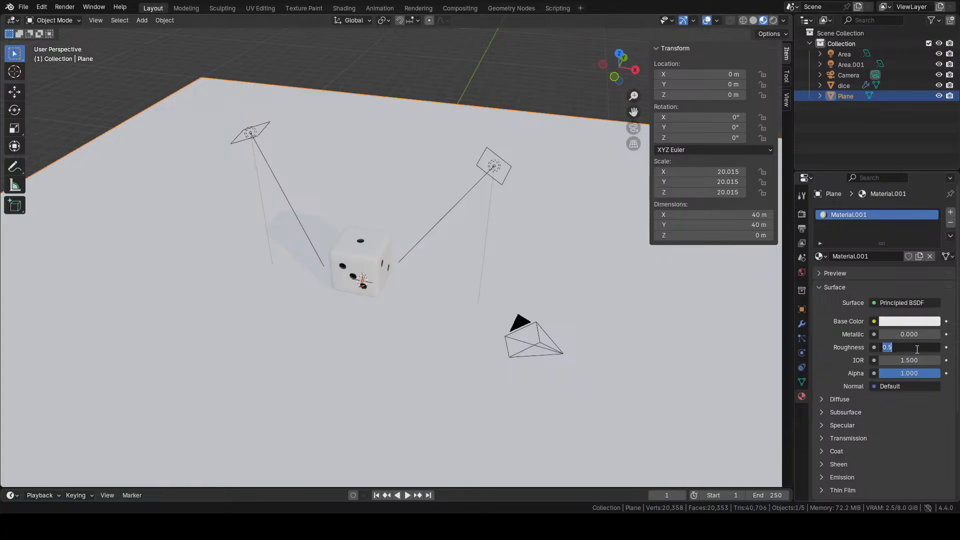
{"action": "type", "text": "0.35"}
{"action": "key", "text": "Return"}
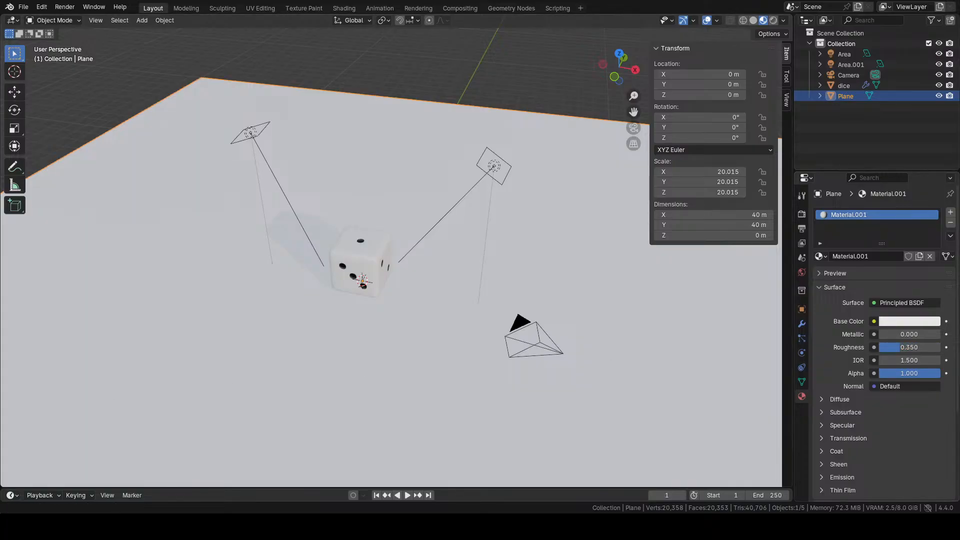
{"action": "mouse_move", "coordinate": [893, 334]}
{"action": "left_mouse_down"}
{"action": "mouse_move", "coordinate": [915, 334]}
{"action": "mouse_move", "coordinate": [902, 334]}
{"action": "left_mouse_up"}
{"action": "left_click", "coordinate": [773, 20]}
{"action": "scroll", "coordinate": [371, 315], "scroll_direction": "up", "scroll_amount": 5}
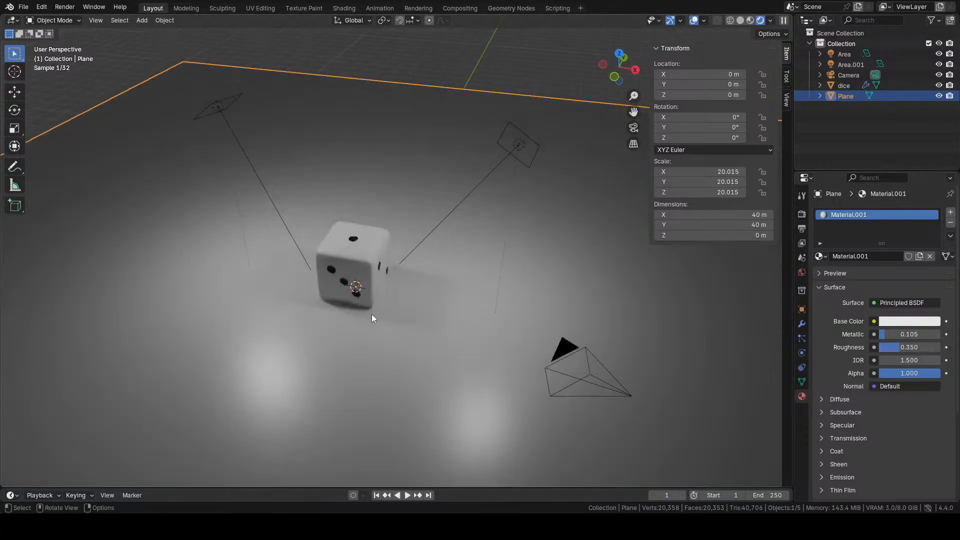
{"action": "middle_click_drag", "start_coordinate": [391, 331], "coordinate": [415, 301]}
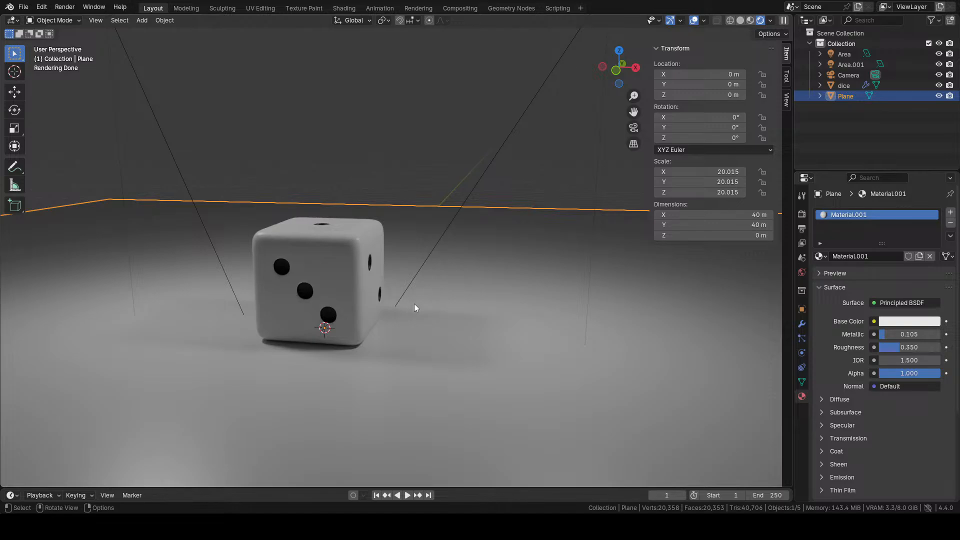
{"action": "key", "text": "super"}
{"action": "key", "text": "super"}
{"action": "key", "text": "super"}
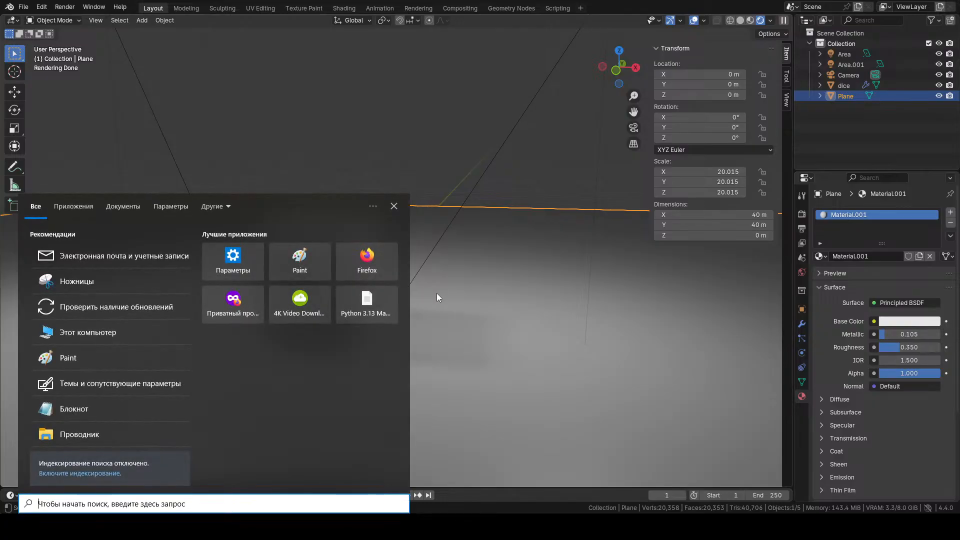
{"action": "key", "text": "super"}
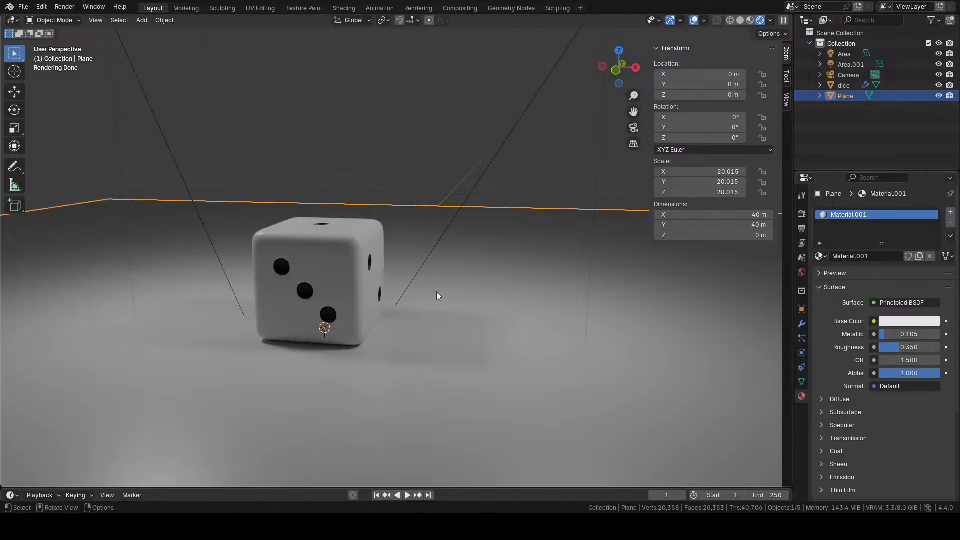
- Save the scene to the Desktop as a Blender file named "dice anima"
{"action": "left_click", "coordinate": [23, 7]}
{"action": "left_click", "coordinate": [59, 74]}
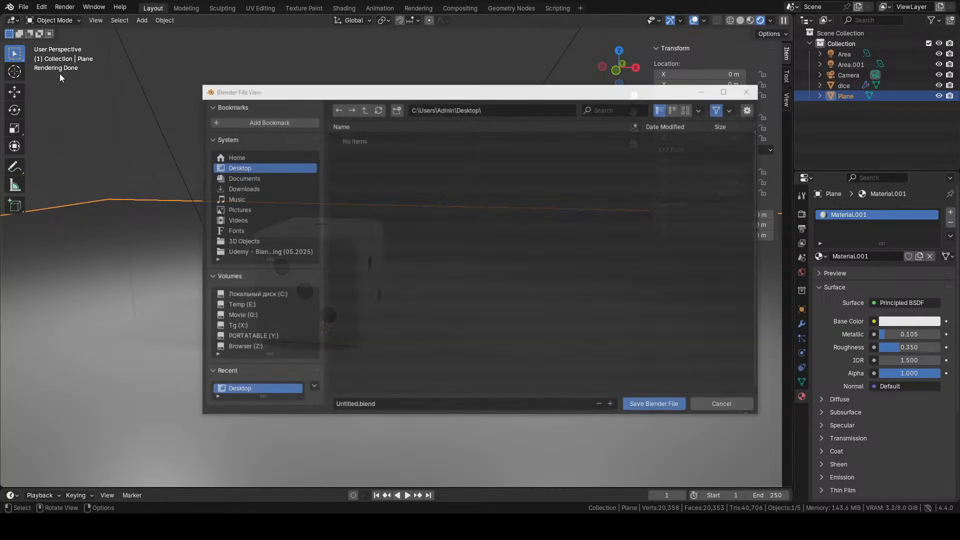
{"action": "left_click", "coordinate": [357, 404]}
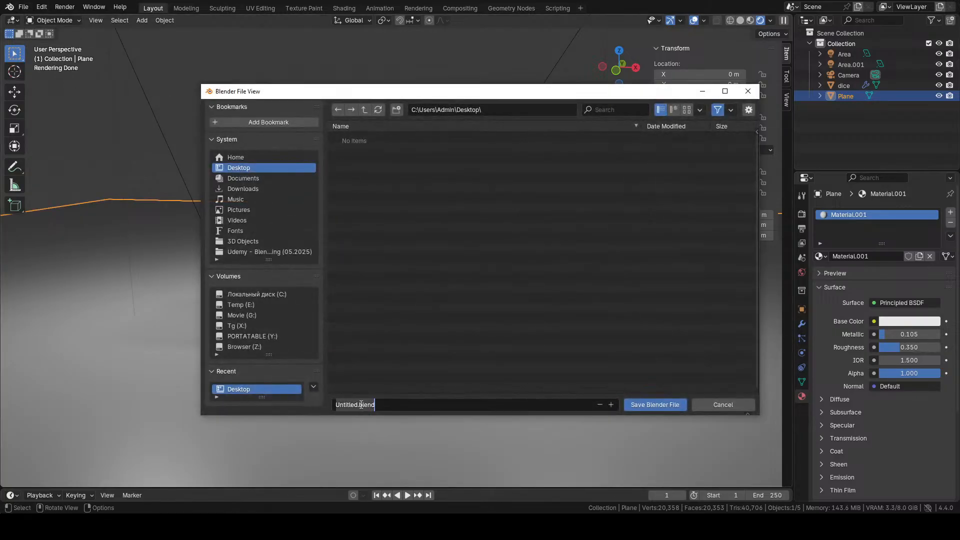
{"action": "left_click", "coordinate": [358, 405]}
{"action": "key", "text": "shift+Home"}
{"action": "type", "text": "dice anima"}
{"action": "left_click", "coordinate": [676, 405]}
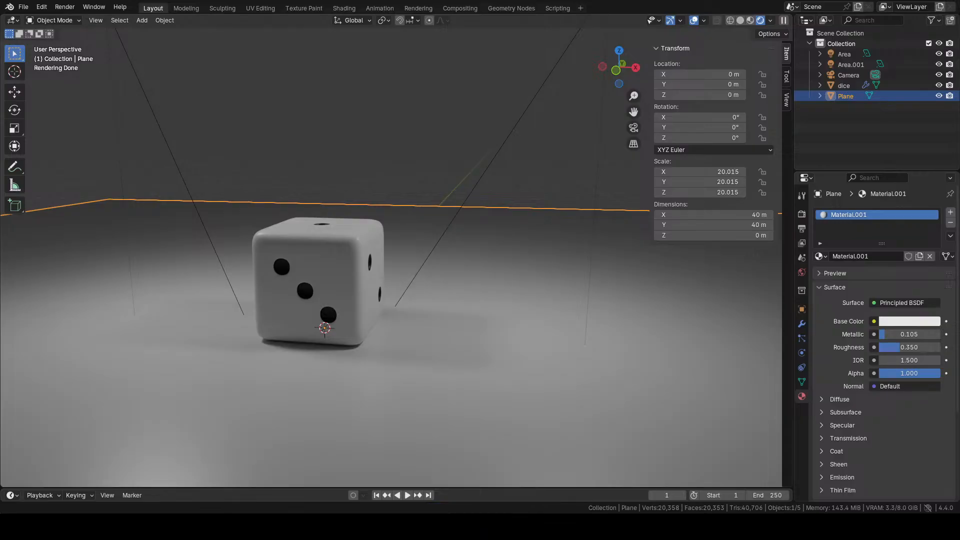
- Enable the noise threshold for both viewport and final render sampling in the Cycles settings
{"action": "middle_click_drag", "start_coordinate": [332, 365], "coordinate": [402, 344]}
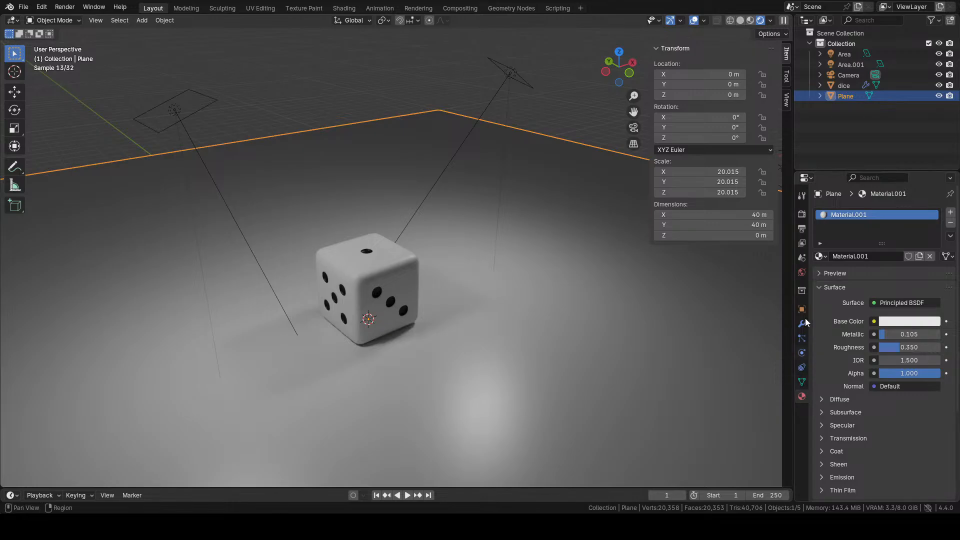
{"action": "left_click", "coordinate": [802, 215]}
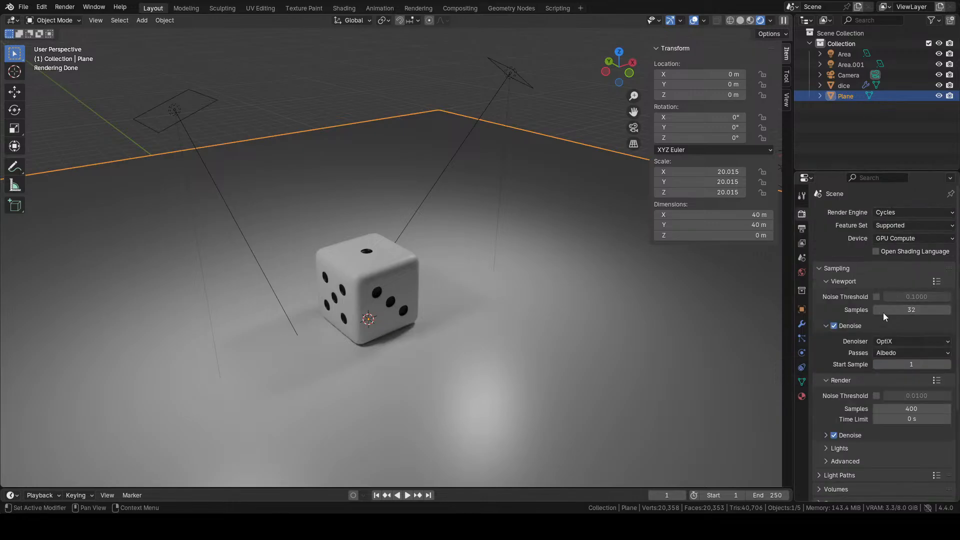
{"action": "left_click", "coordinate": [876, 297]}
{"action": "left_click", "coordinate": [877, 406]}
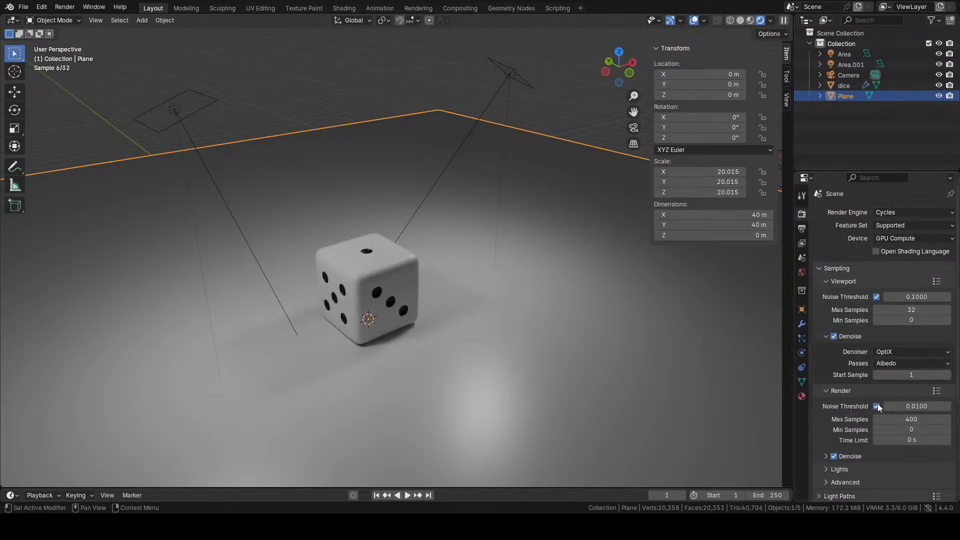
{"action": "left_click", "coordinate": [838, 391]}
{"action": "left_click", "coordinate": [838, 391]}
- Turn off Light Tree in the Lights section of the Cycles sampling settings
{"action": "scroll", "coordinate": [830, 405], "scroll_direction": "down", "scroll_amount": 2}
{"action": "left_click", "coordinate": [835, 425]}
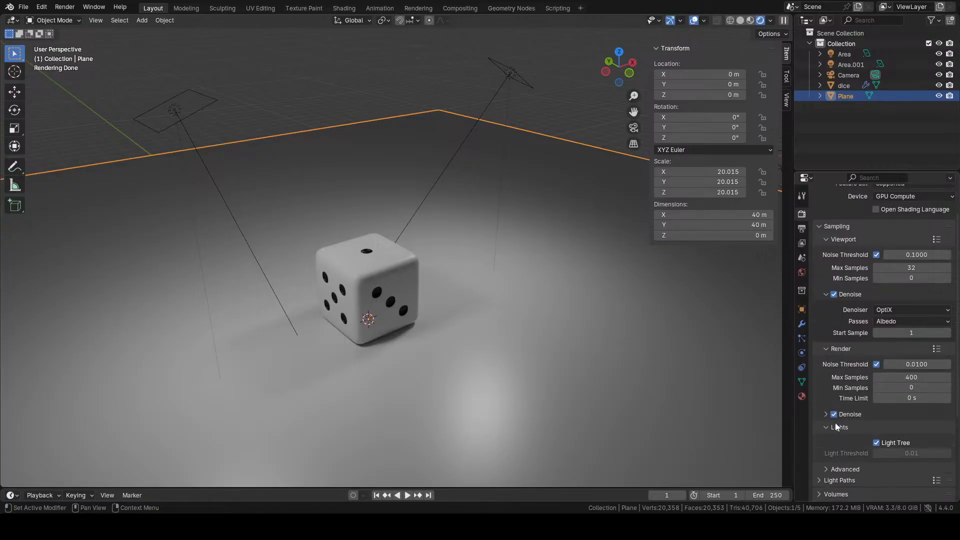
{"action": "left_click", "coordinate": [879, 443]}
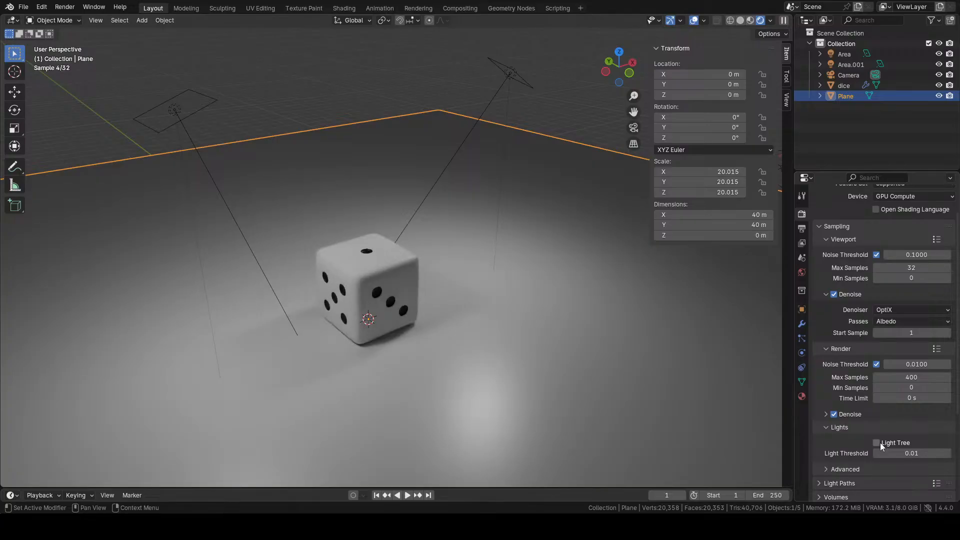
{"action": "left_click", "coordinate": [878, 443]}
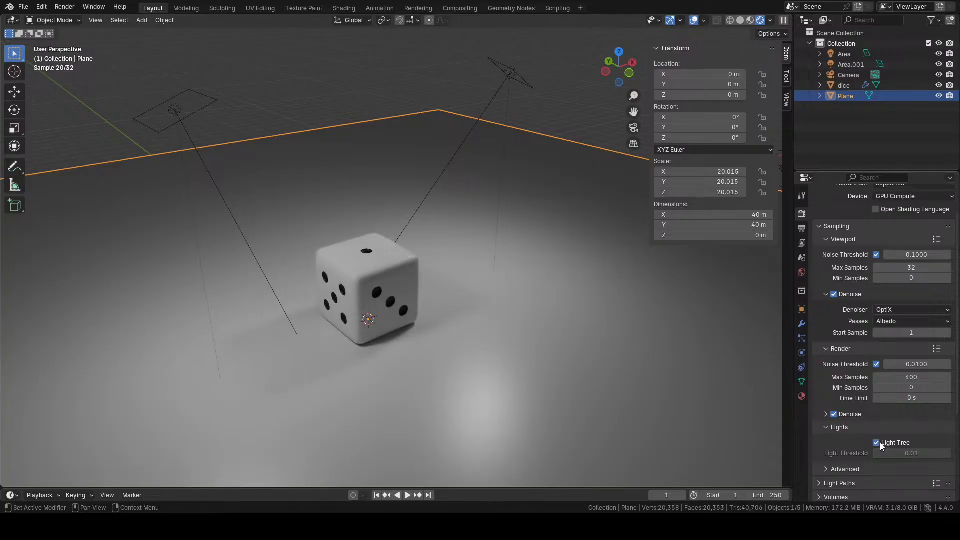
{"action": "left_click", "coordinate": [880, 442]}
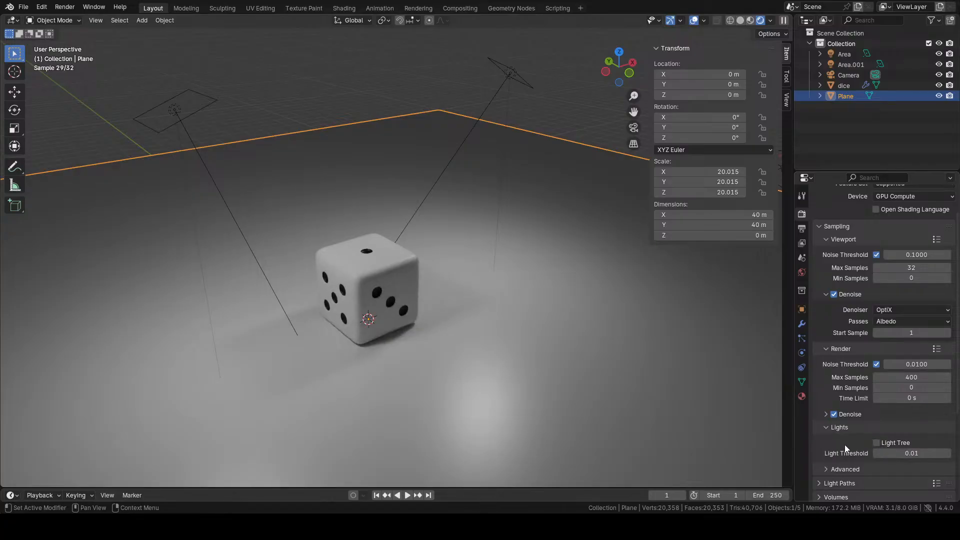
{"action": "scroll", "coordinate": [846, 447], "scroll_direction": "down", "scroll_amount": 5}
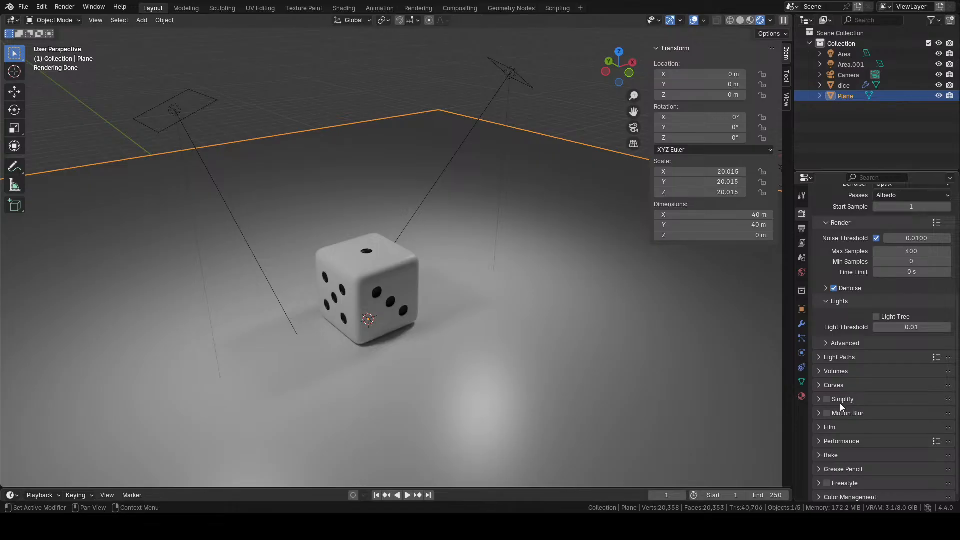
{"action": "left_click", "coordinate": [827, 413]}
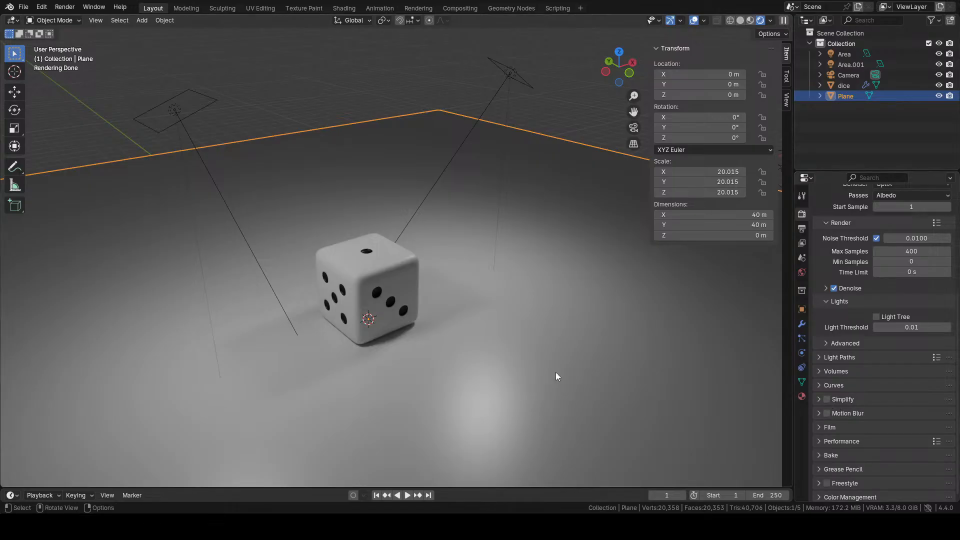
- Inspect the rendered dice and floor reflections from near and far, and switch the viewport back to Material Preview shading
{"action": "mouse_move", "coordinate": [443, 355]}
{"action": "middle_mouse_down"}
{"action": "mouse_move", "coordinate": [484, 346]}
{"action": "mouse_move", "coordinate": [436, 352]}
{"action": "middle_mouse_up"}
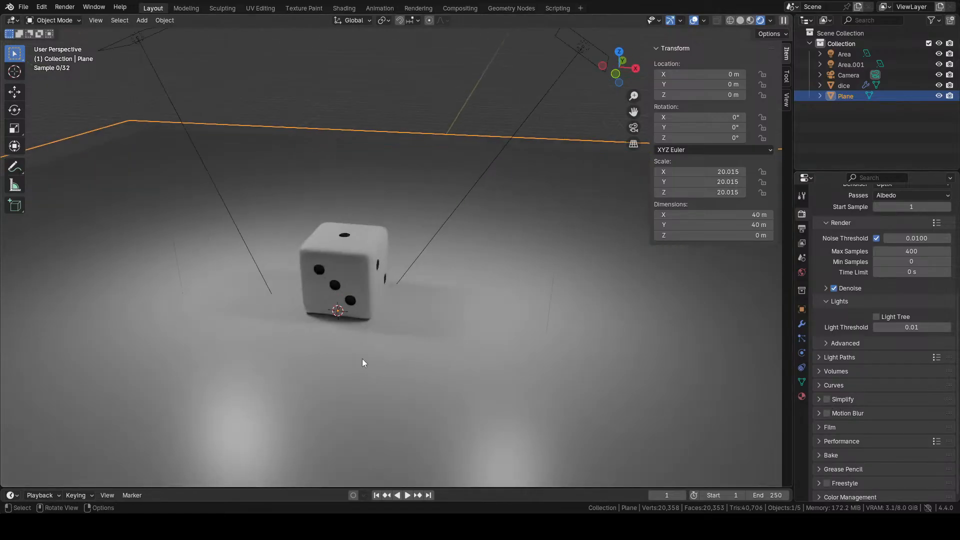
{"action": "scroll", "coordinate": [362, 359], "scroll_direction": "up", "scroll_amount": 5}
{"action": "middle_click_drag", "start_coordinate": [395, 394], "coordinate": [455, 330]}
{"action": "scroll", "coordinate": [453, 323], "scroll_direction": "down", "scroll_amount": 2}
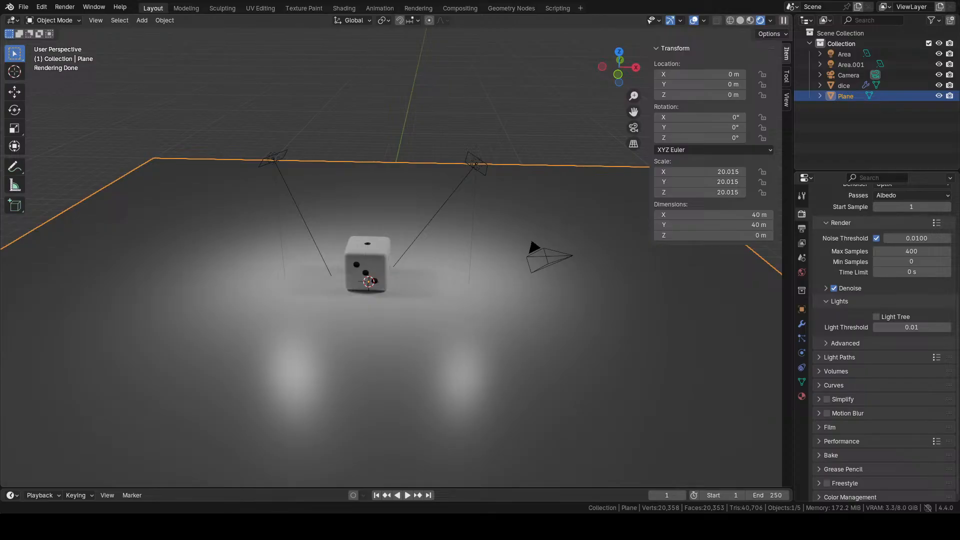
{"action": "scroll", "coordinate": [349, 341], "scroll_direction": "down", "scroll_amount": 6}
{"action": "middle_click_drag", "start_coordinate": [571, 314], "coordinate": [623, 303]}
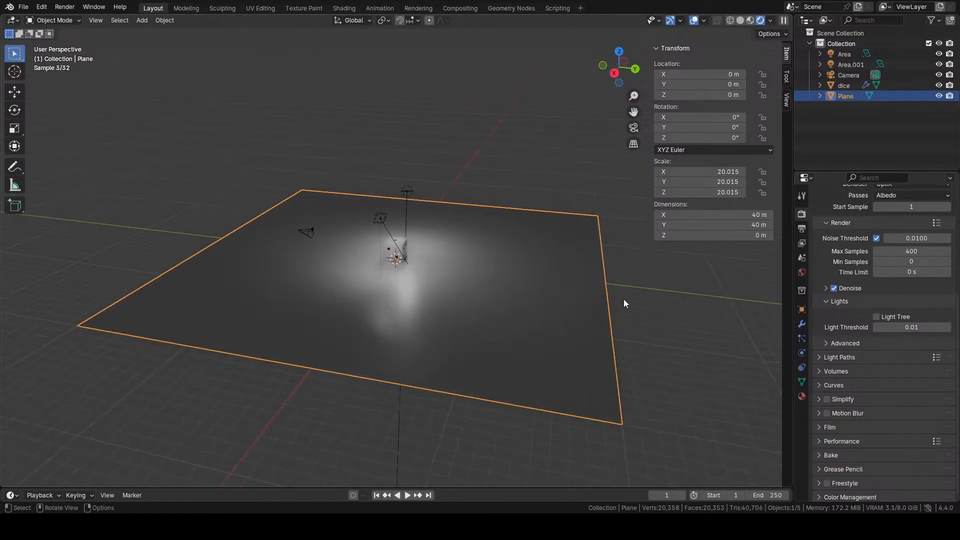
{"action": "left_click", "coordinate": [750, 20]}
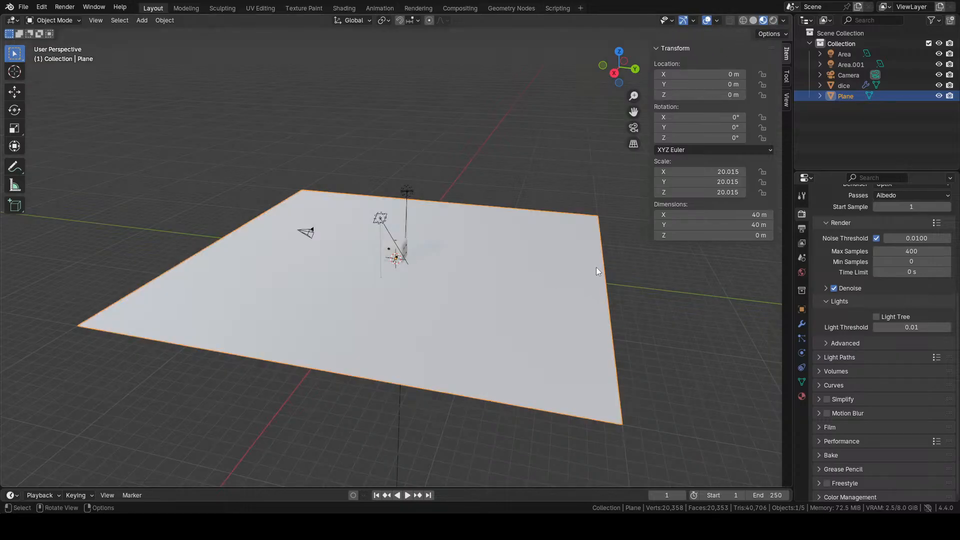
- In Edit Mode, extrude the floor plane's positive-X edge about 21.7 m upward along Z to form a background wall
{"action": "middle_click_drag", "start_coordinate": [601, 274], "coordinate": [594, 299]}
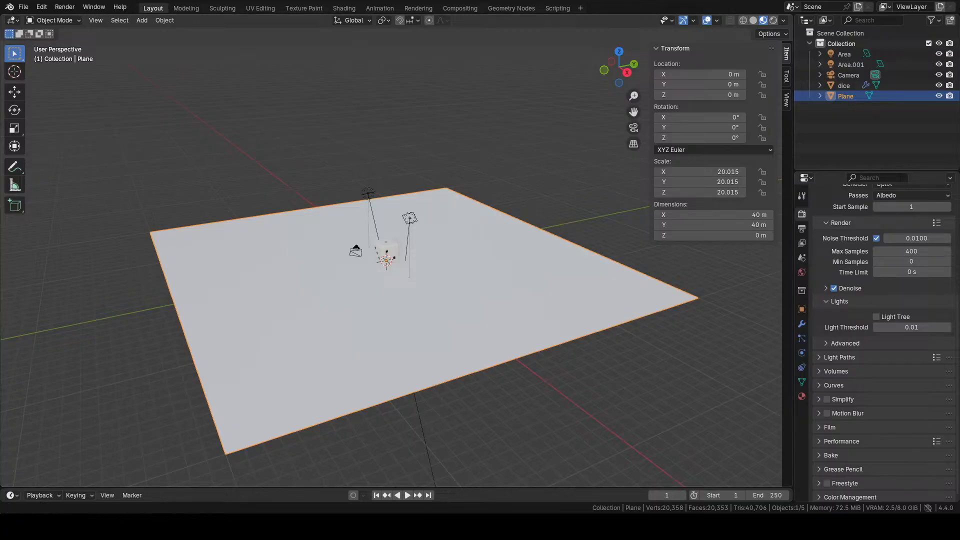
{"action": "middle_click_drag", "start_coordinate": [263, 273], "coordinate": [362, 305]}
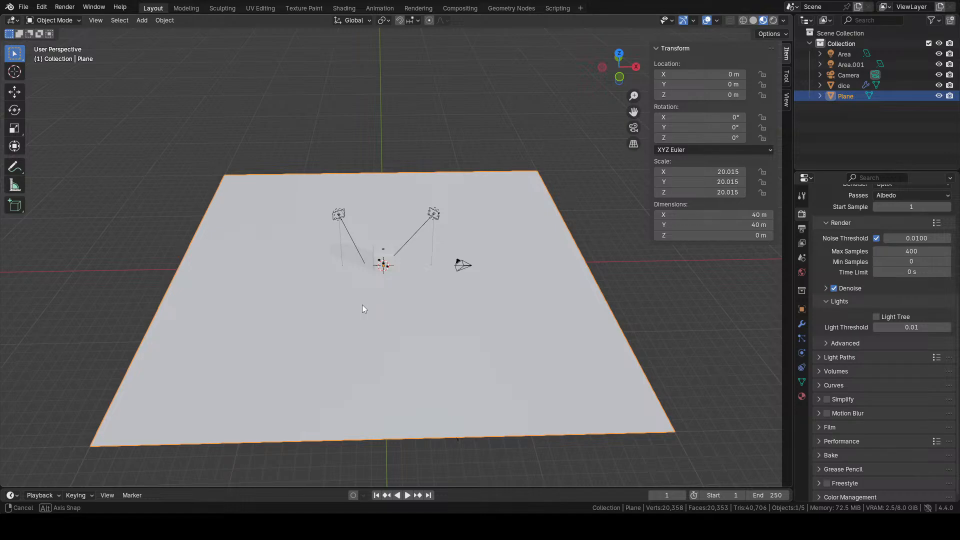
{"action": "middle_click_drag", "start_coordinate": [362, 304], "coordinate": [467, 301]}
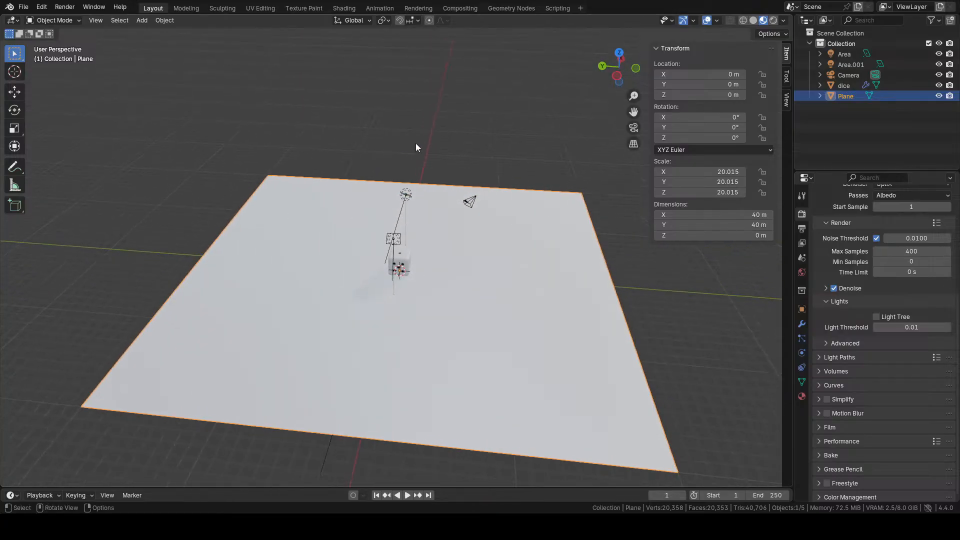
{"action": "middle_click_drag", "start_coordinate": [415, 144], "coordinate": [406, 173]}
{"action": "key", "text": "Tab"}
{"action": "key", "text": "2"}
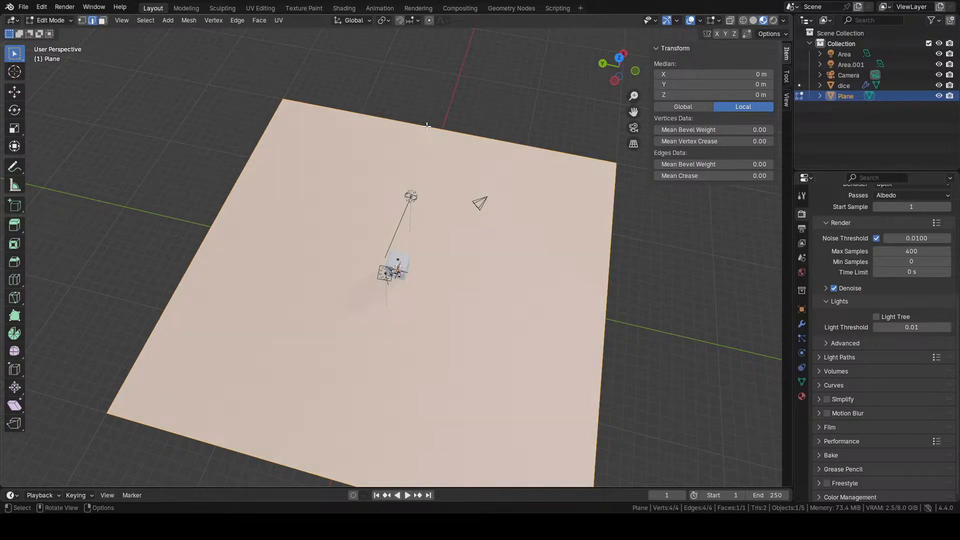
{"action": "left_click", "coordinate": [426, 126]}
{"action": "middle_click_drag", "start_coordinate": [427, 126], "coordinate": [501, 118]}
{"action": "key", "text": "e"}
{"action": "key", "text": "z"}
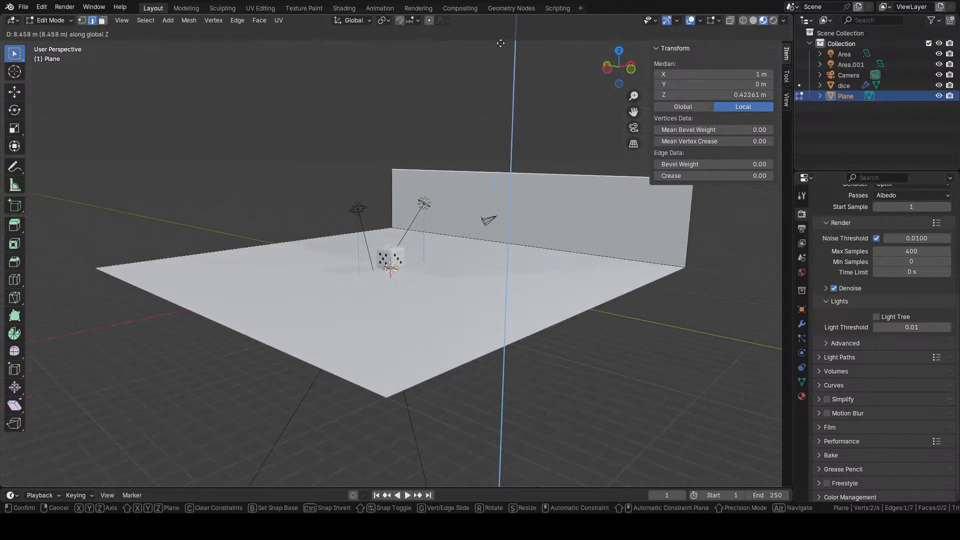
{"action": "left_click", "coordinate": [499, 401]}
{"action": "middle_click_drag", "start_coordinate": [454, 370], "coordinate": [464, 378]}
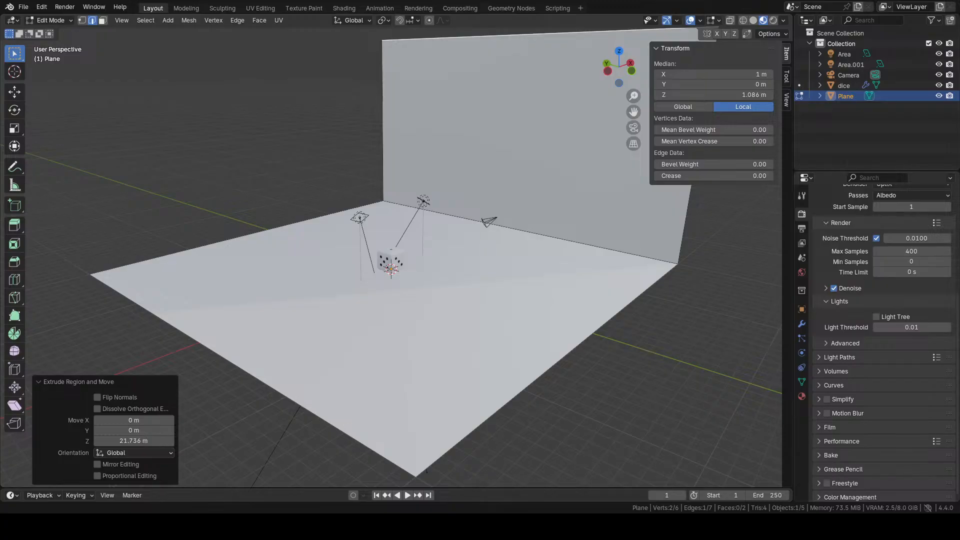
- Select the edge where the floor plane meets the background wall
{"action": "left_click", "coordinate": [657, 260]}
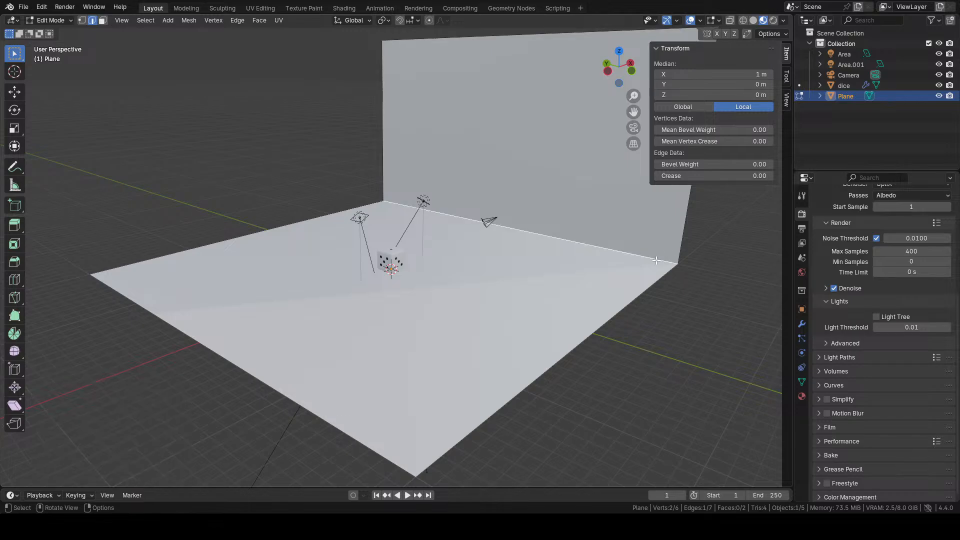
{"action": "middle_click_drag", "start_coordinate": [657, 260], "coordinate": [640, 265]}
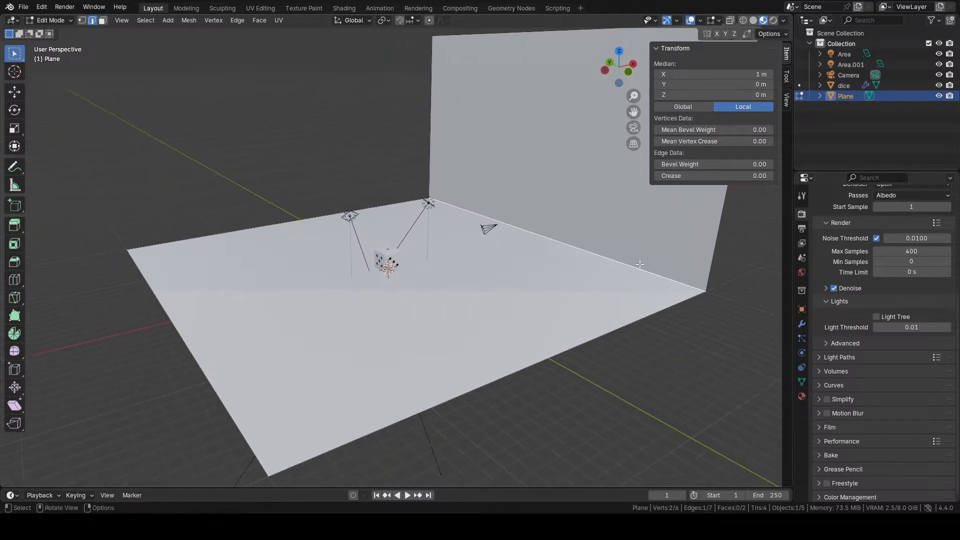
{"action": "key", "text": "s"}
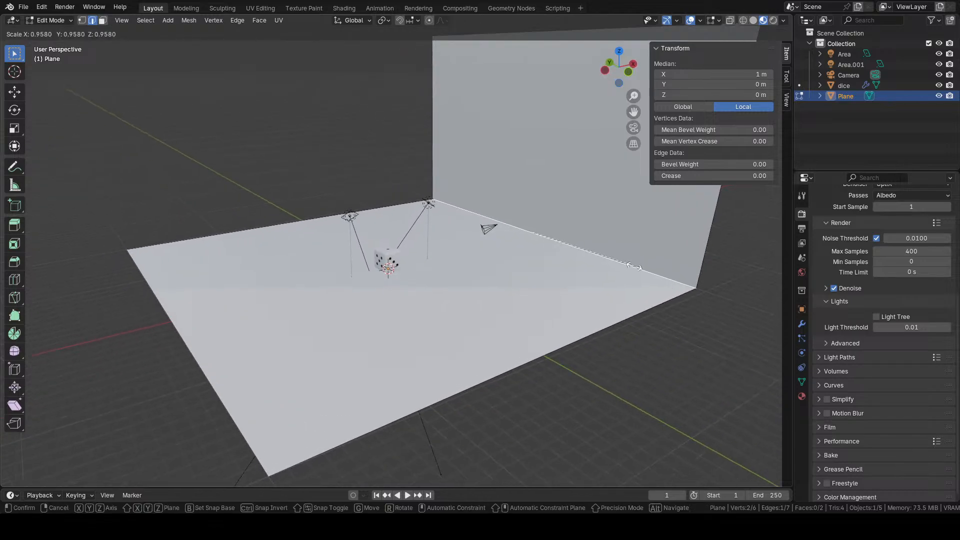
{"action": "left_click", "coordinate": [635, 266]}
{"action": "key", "text": "e"}
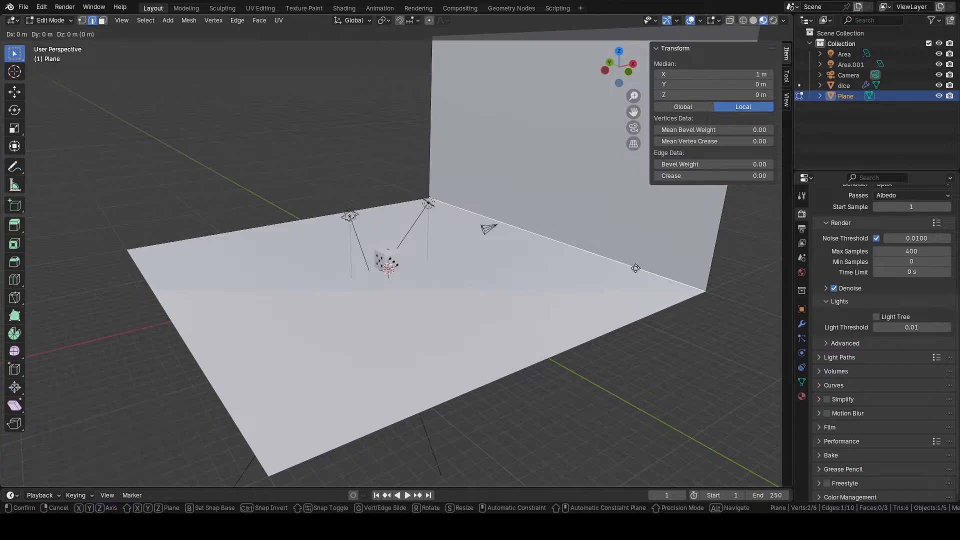
{"action": "left_click", "coordinate": [616, 243]}
{"action": "key", "text": "ctrl+z"}
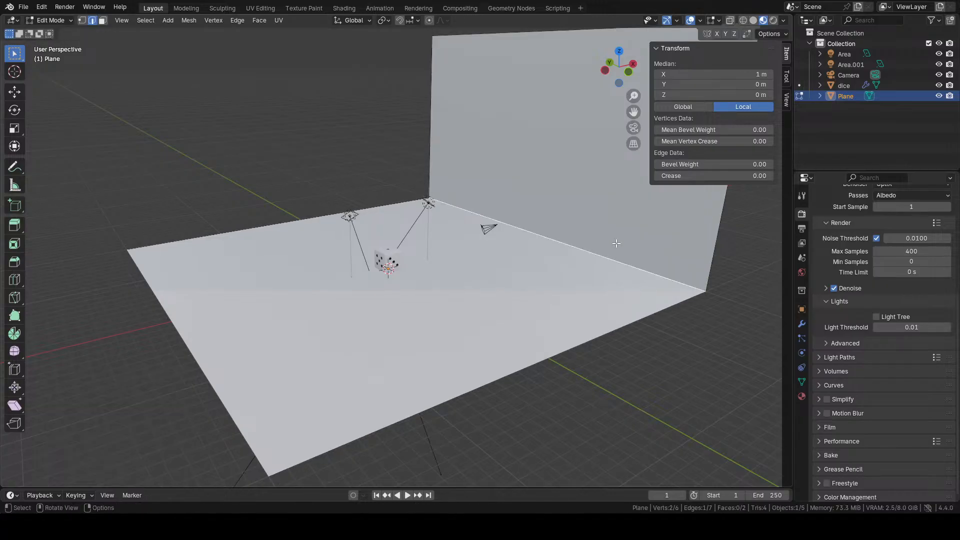
{"action": "key", "text": "s"}
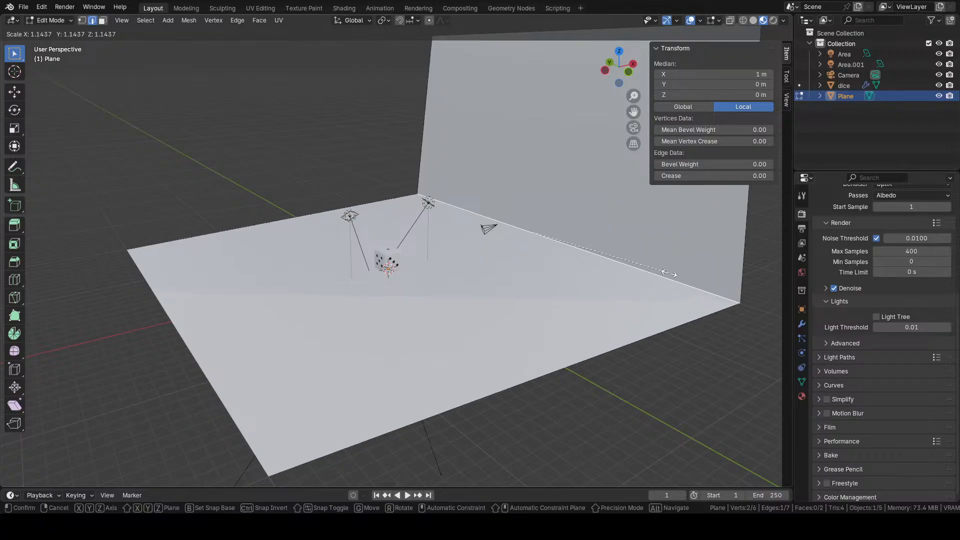
{"action": "left_click", "coordinate": [665, 271]}
{"action": "key", "text": "ctrl+z"}
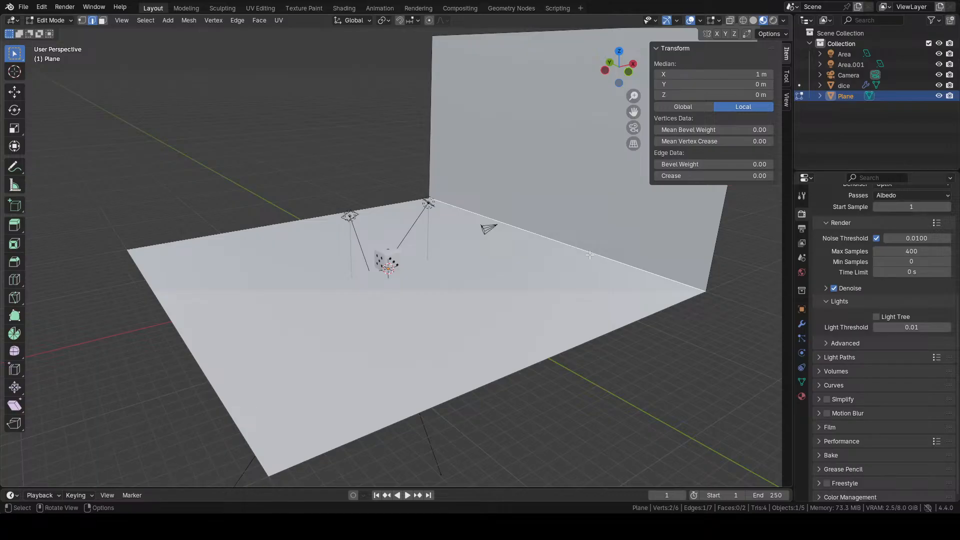
{"action": "key", "text": "ctrl+v"}
{"action": "key", "text": "Escape"}
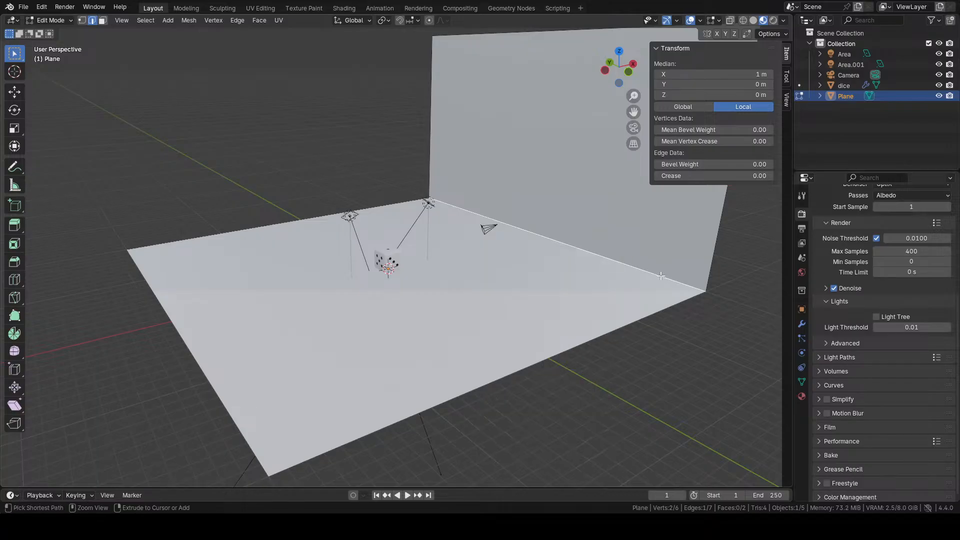
{"action": "key", "text": "ctrl+v"}
{"action": "key", "text": "Escape"}
- Bevel the floor-to-wall edge with a width of about 0.415 m and 6 segments to form a curved backdrop
{"action": "key", "text": "ctrl+b"}
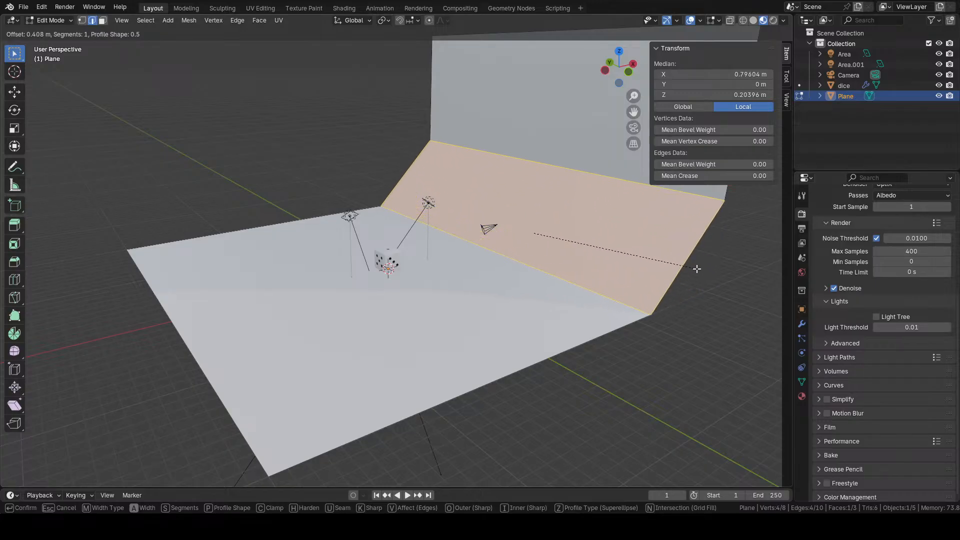
{"action": "scroll", "coordinate": [677, 268], "scroll_direction": "up", "scroll_amount": 5}
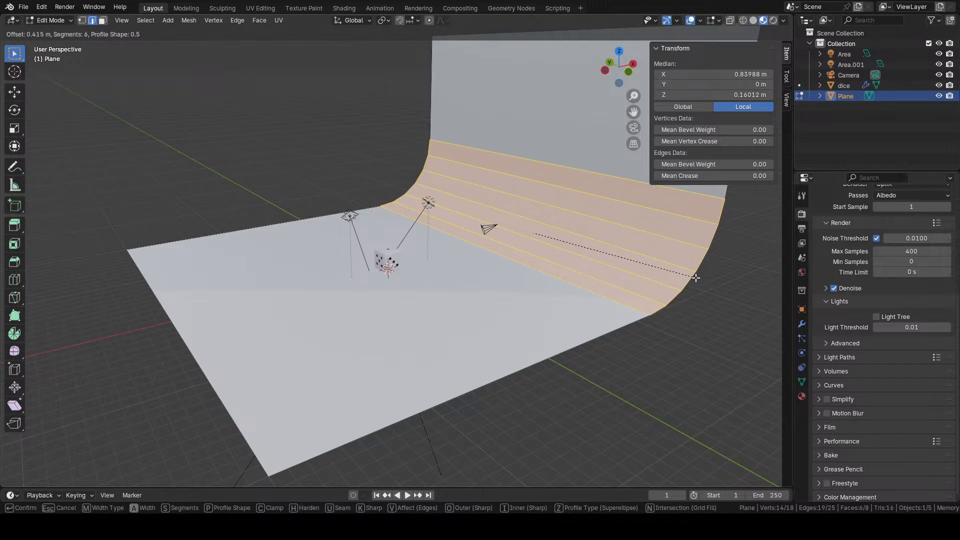
{"action": "left_click", "coordinate": [696, 278]}
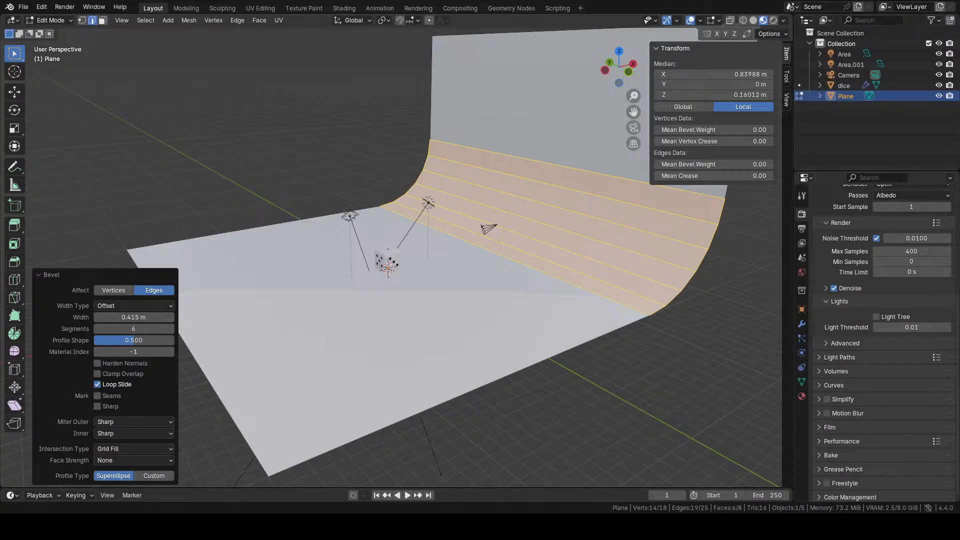
{"action": "middle_click_drag", "start_coordinate": [522, 305], "coordinate": [526, 301]}
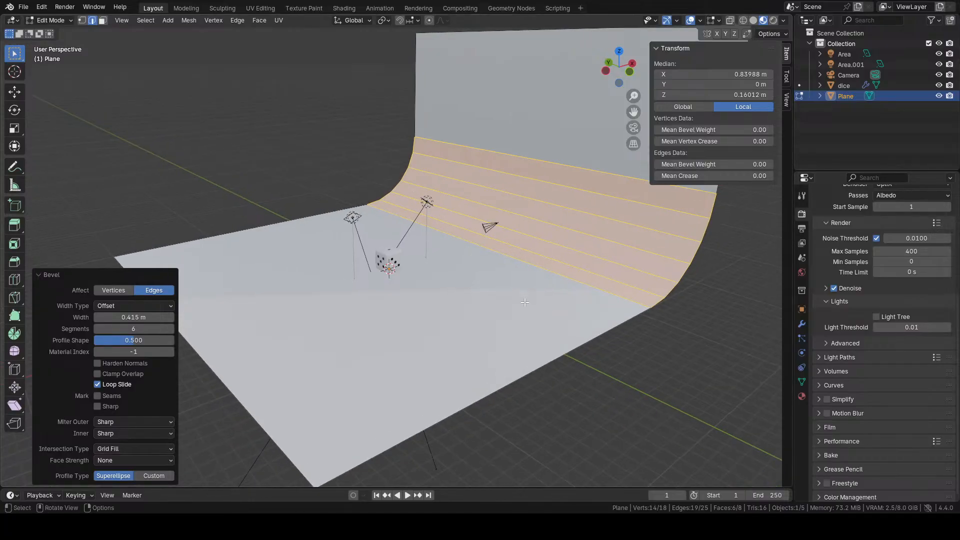
- Return to Object Mode and apply Shade Smooth to the curved backdrop plane
{"action": "key", "text": "Tab"}
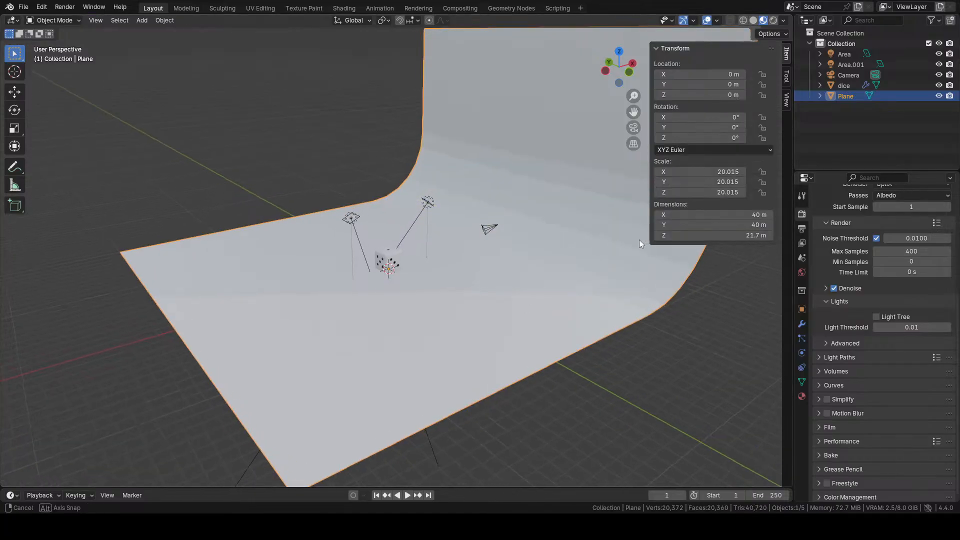
{"action": "middle_click_drag", "start_coordinate": [639, 239], "coordinate": [605, 272]}
{"action": "right_click", "coordinate": [605, 272]}
{"action": "left_click", "coordinate": [605, 273]}
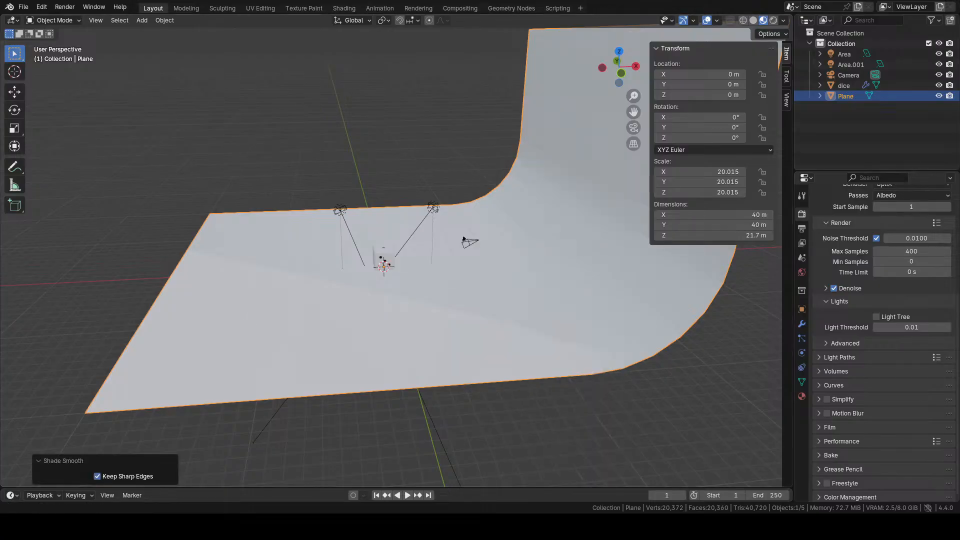
- Examine the dice against the curved backdrop and switch the viewport to Rendered shading to check the lighting
{"action": "middle_click_drag", "start_coordinate": [419, 251], "coordinate": [455, 263]}
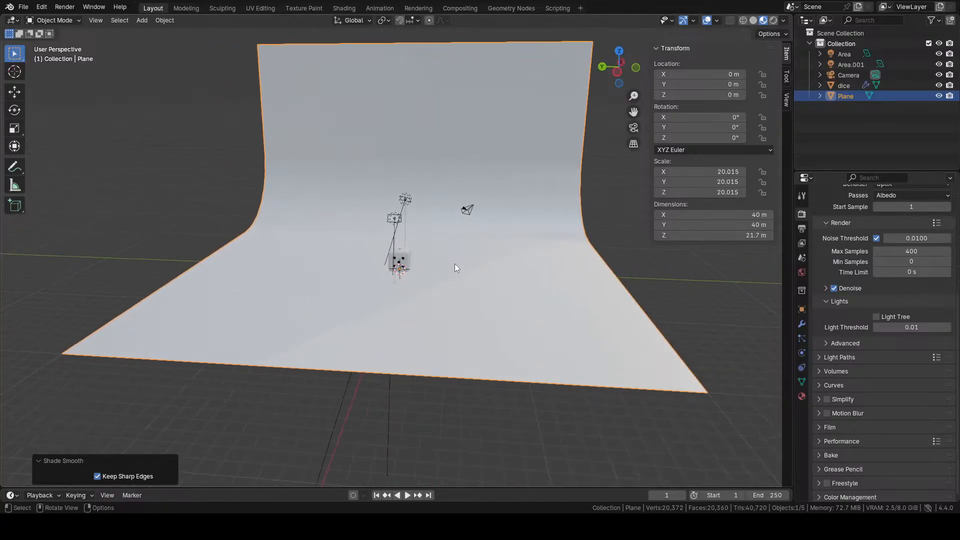
{"action": "scroll", "coordinate": [454, 263], "scroll_direction": "up", "scroll_amount": 4}
{"action": "scroll", "coordinate": [475, 268], "scroll_direction": "down", "scroll_amount": 1}
{"action": "scroll", "coordinate": [458, 271], "scroll_direction": "up", "scroll_amount": 1}
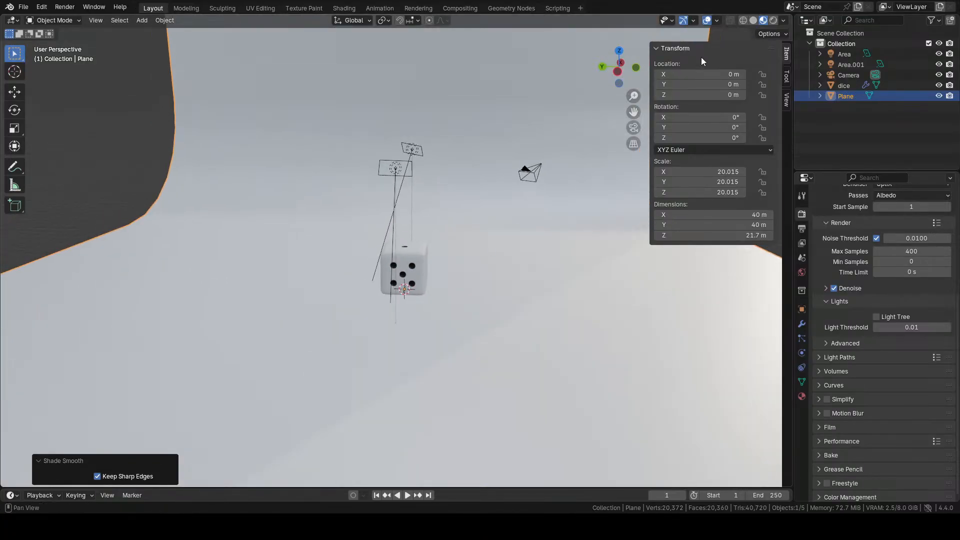
{"action": "left_click", "coordinate": [773, 20]}
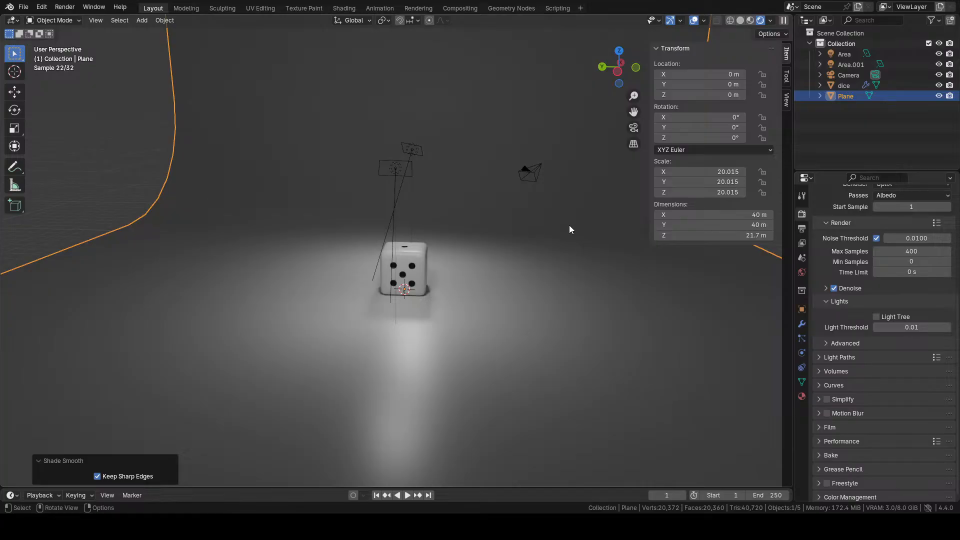
{"action": "middle_click_drag", "start_coordinate": [671, 155], "coordinate": [488, 248]}
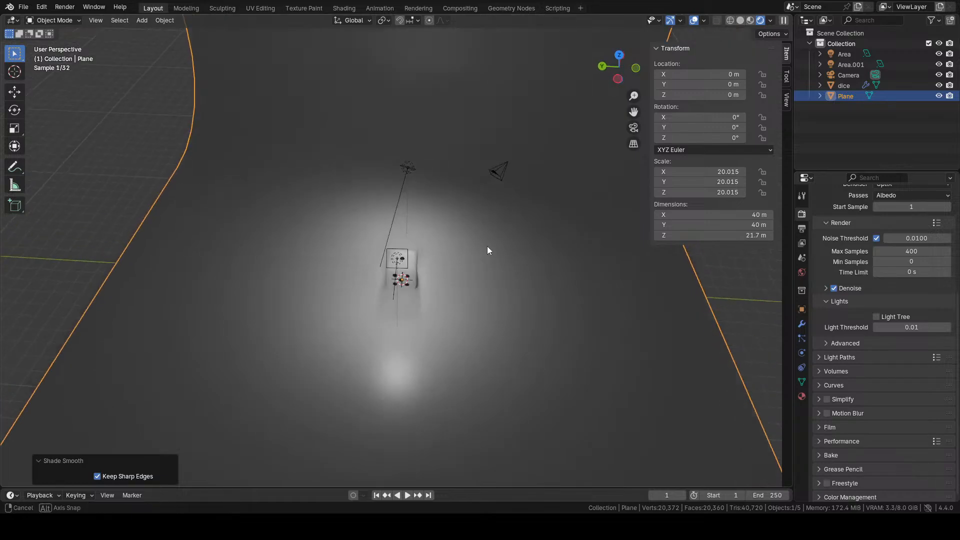
- Raise the area light nearest the wall about 3.4 m along Z and re-aim it at the dice
{"action": "left_click", "coordinate": [407, 168]}
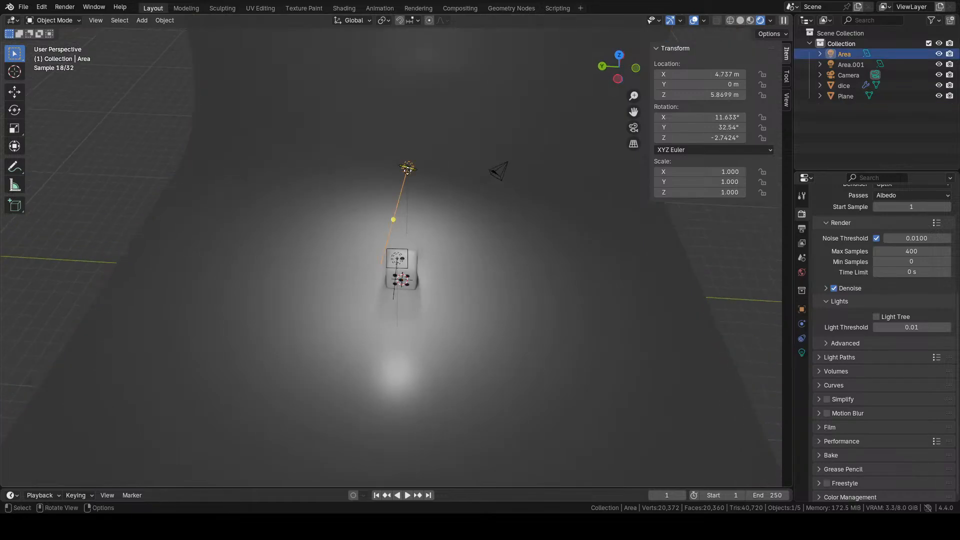
{"action": "key", "text": "g"}
{"action": "key", "text": "z"}
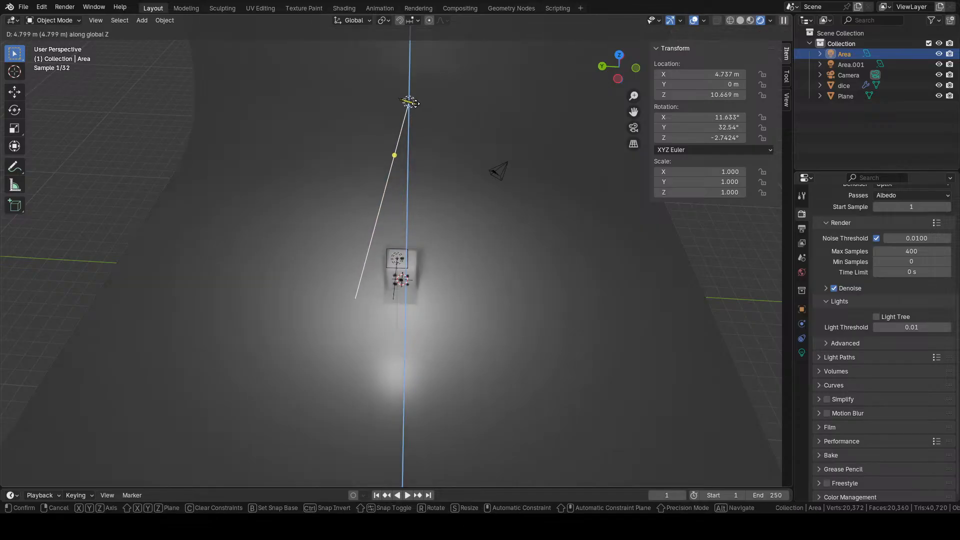
{"action": "left_click", "coordinate": [418, 125]}
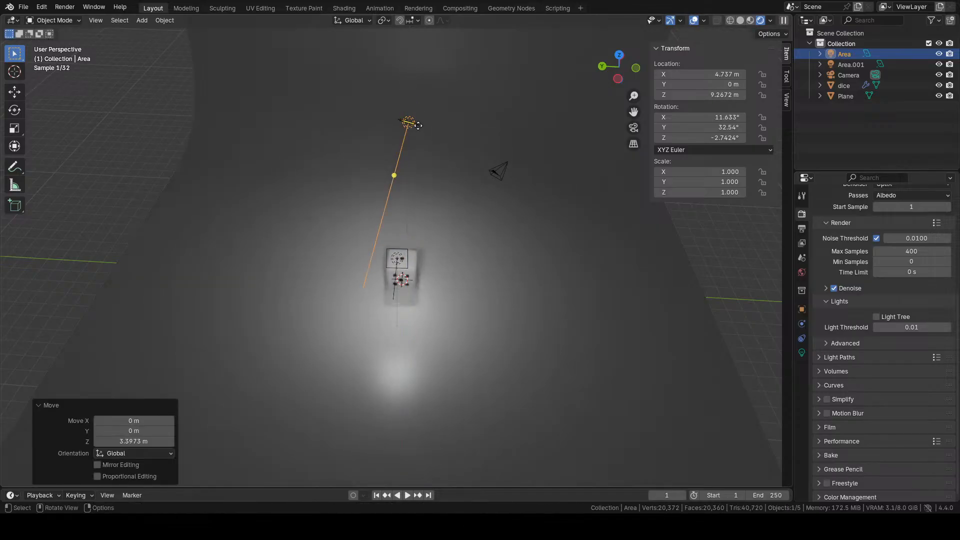
{"action": "middle_click_drag", "start_coordinate": [479, 215], "coordinate": [442, 211]}
{"action": "left_click_drag", "start_coordinate": [407, 177], "coordinate": [397, 268]}
- Re-aim the second area light, Area.001, at the dice
{"action": "left_click", "coordinate": [355, 249]}
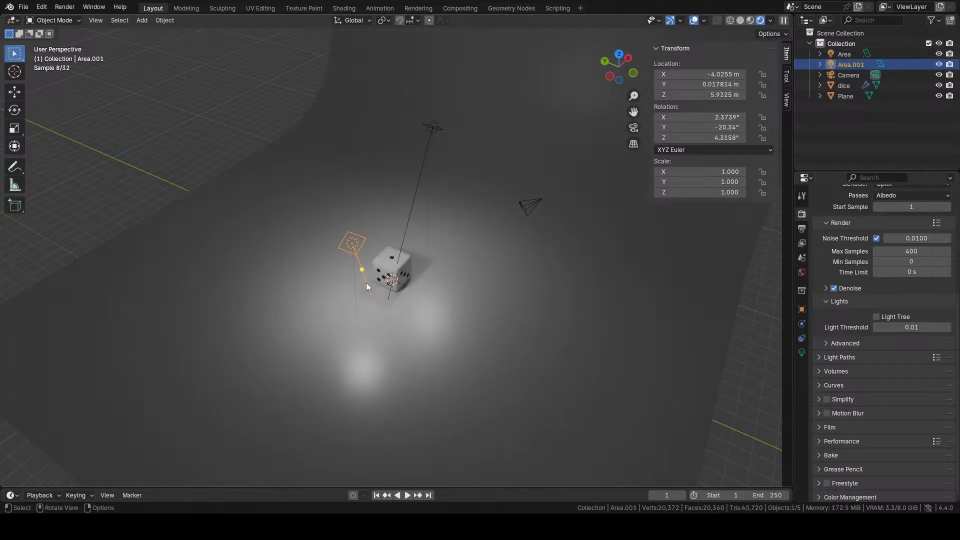
{"action": "left_click", "coordinate": [367, 283], "text": "shift"}
{"action": "left_click_drag", "start_coordinate": [389, 275], "coordinate": [388, 277]}
{"action": "mouse_move", "coordinate": [422, 301]}
{"action": "middle_mouse_down"}
{"action": "mouse_move", "coordinate": [463, 281]}
{"action": "mouse_move", "coordinate": [434, 295]}
{"action": "middle_mouse_up"}
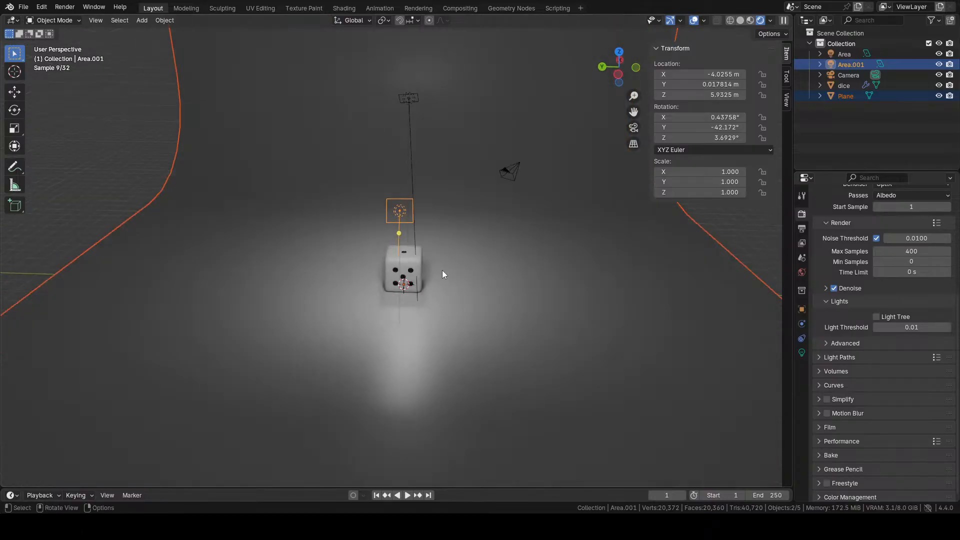
- Switch the viewport back to Material Preview shading and add an active rigid body to the dice
{"action": "left_click", "coordinate": [476, 255]}
{"action": "left_click", "coordinate": [750, 20]}
{"action": "scroll", "coordinate": [493, 278], "scroll_direction": "up", "scroll_amount": 3}
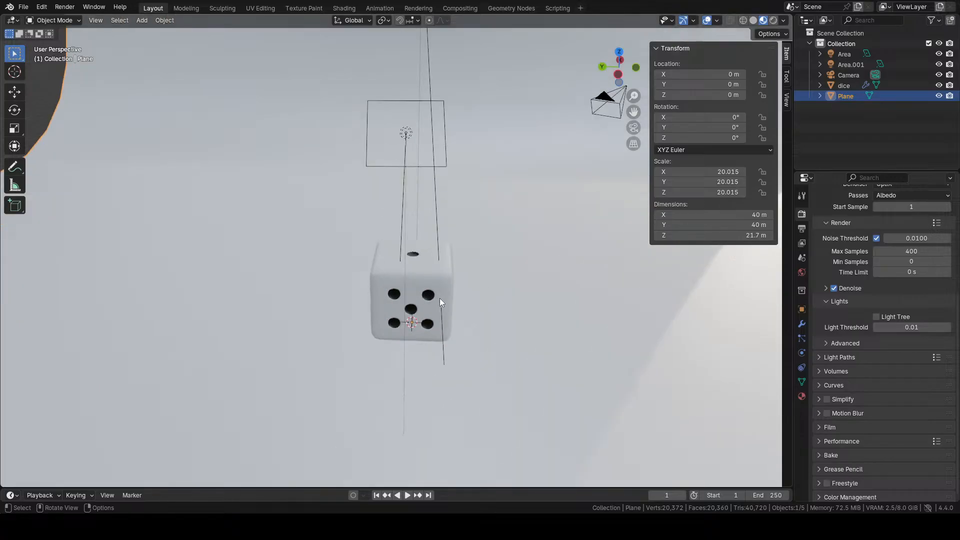
{"action": "middle_click_drag", "start_coordinate": [515, 312], "coordinate": [486, 296]}
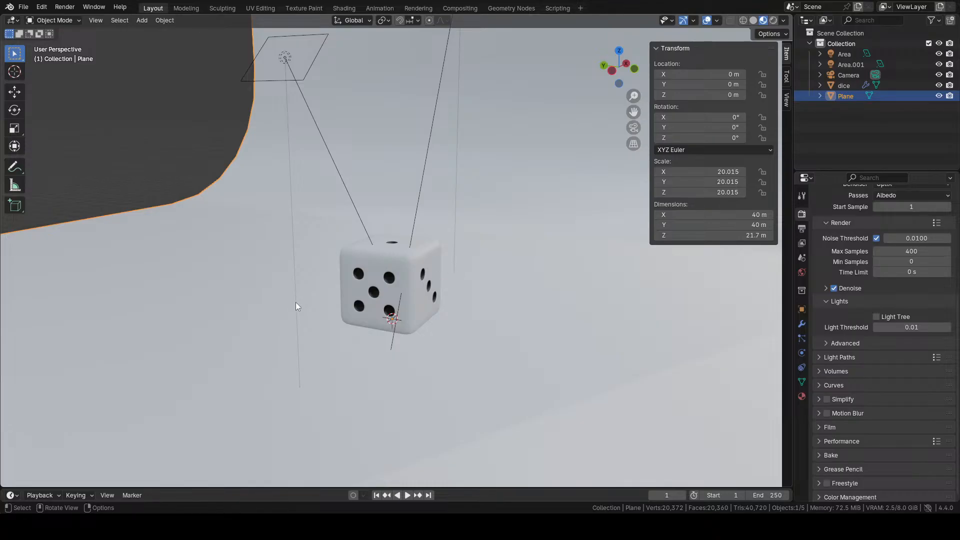
{"action": "left_click", "coordinate": [413, 283]}
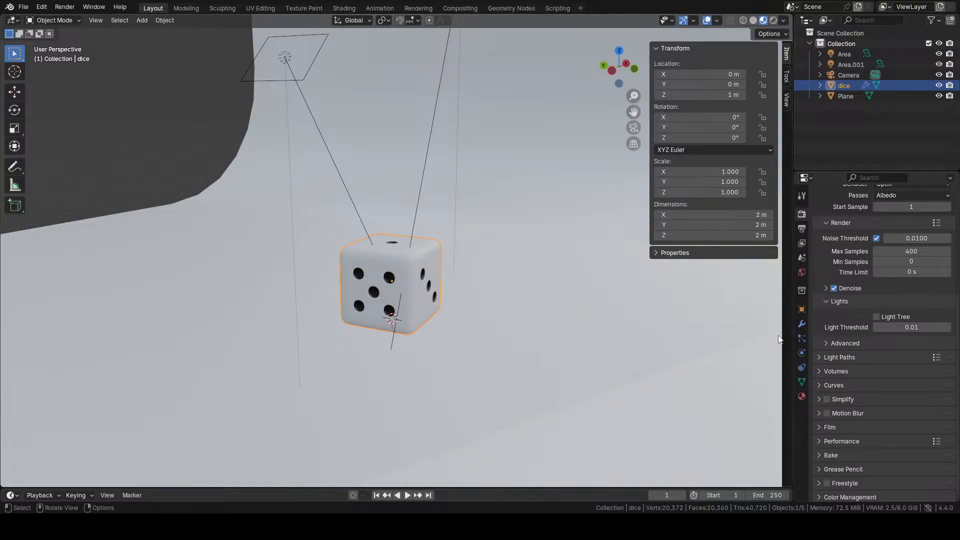
{"action": "left_click", "coordinate": [802, 353]}
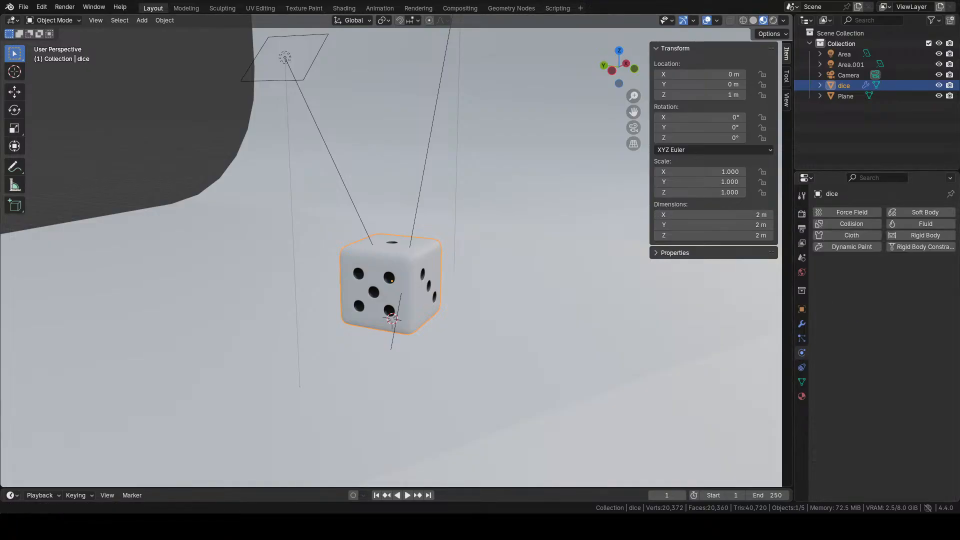
{"action": "left_click", "coordinate": [913, 236]}
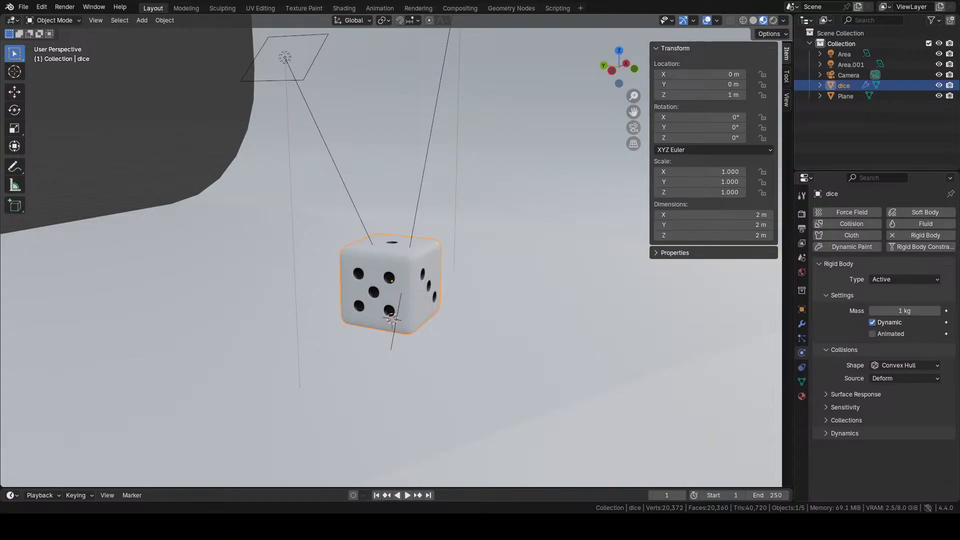
- Add a rigid body to the backdrop plane, with its type set to Passive and its collision shape to Mesh
{"action": "left_click", "coordinate": [720, 382]}
{"action": "left_click", "coordinate": [925, 236]}
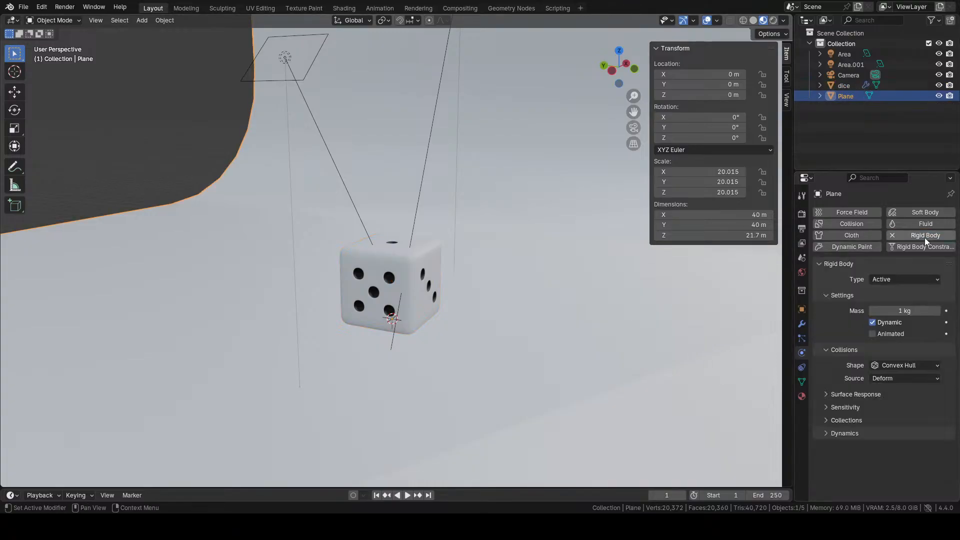
{"action": "left_click", "coordinate": [897, 280]}
{"action": "left_click", "coordinate": [895, 292]}
{"action": "middle_click_drag", "start_coordinate": [543, 329], "coordinate": [605, 310]}
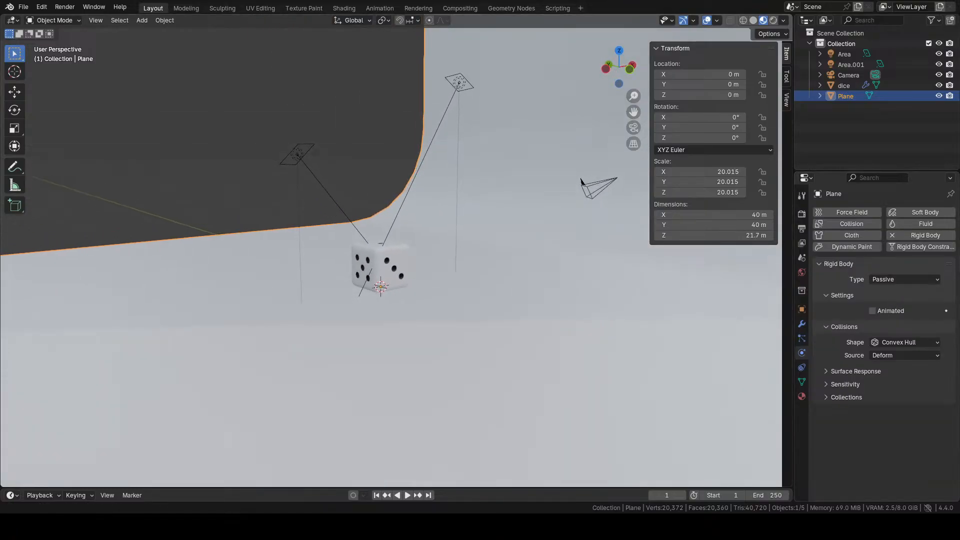
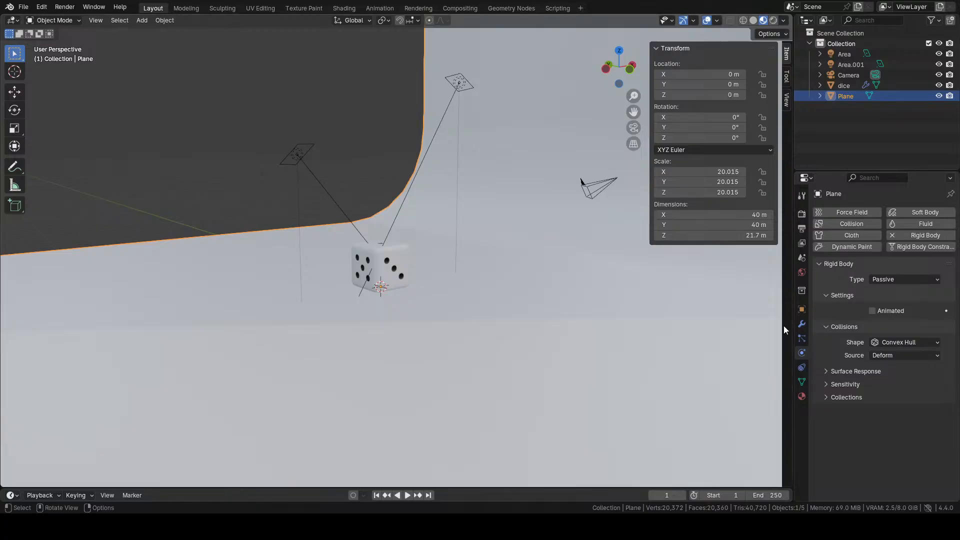
{"action": "left_click", "coordinate": [910, 342]}
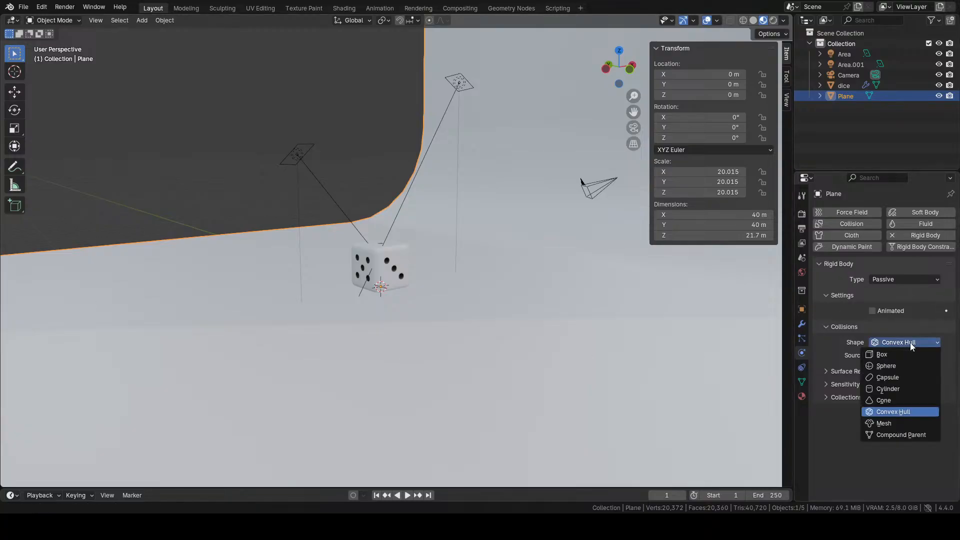
{"action": "left_click", "coordinate": [893, 423]}
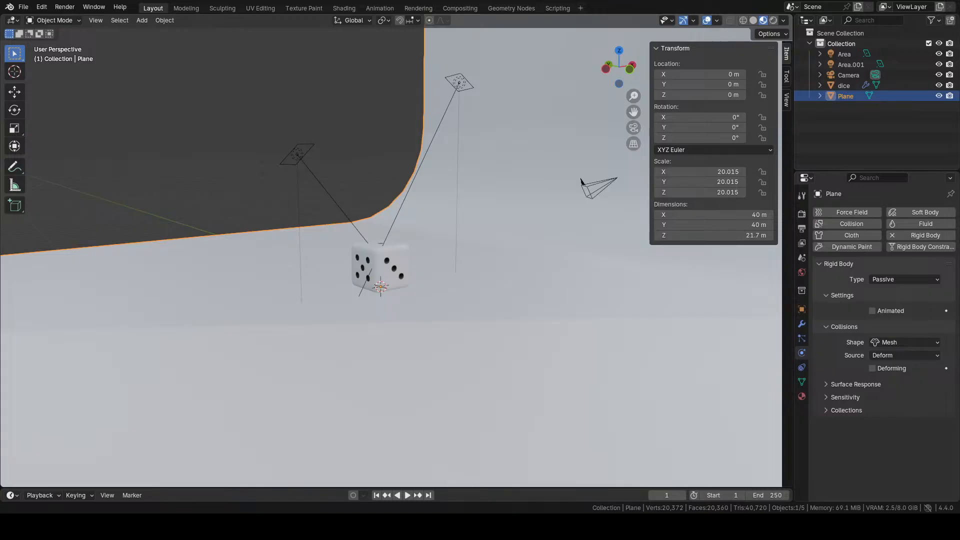
- Raise the dice about 5.5 m along Z and play the animation to test its fall onto the floor
{"action": "left_click", "coordinate": [392, 255]}
{"action": "key", "text": "g"}
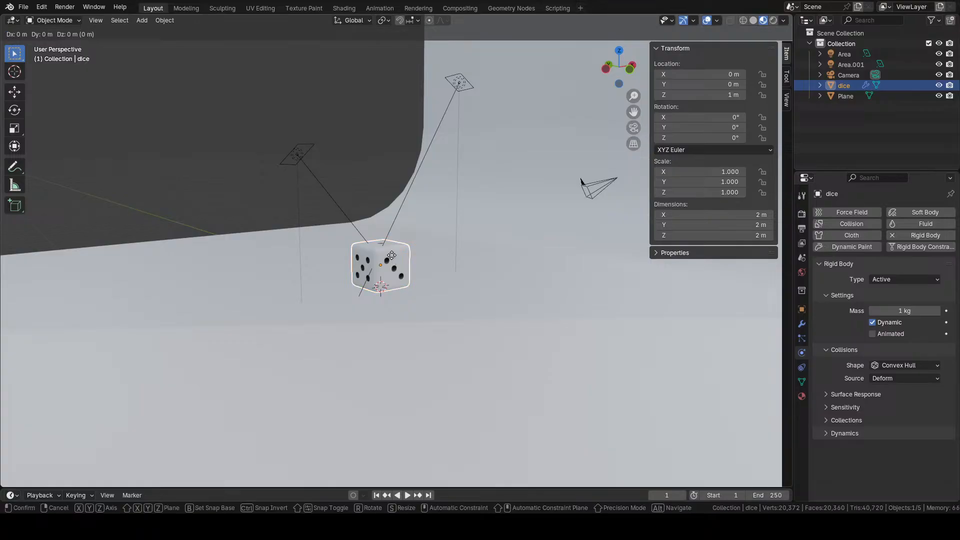
{"action": "key", "text": "z"}
{"action": "left_click", "coordinate": [403, 130]}
{"action": "left_click", "coordinate": [410, 495]}
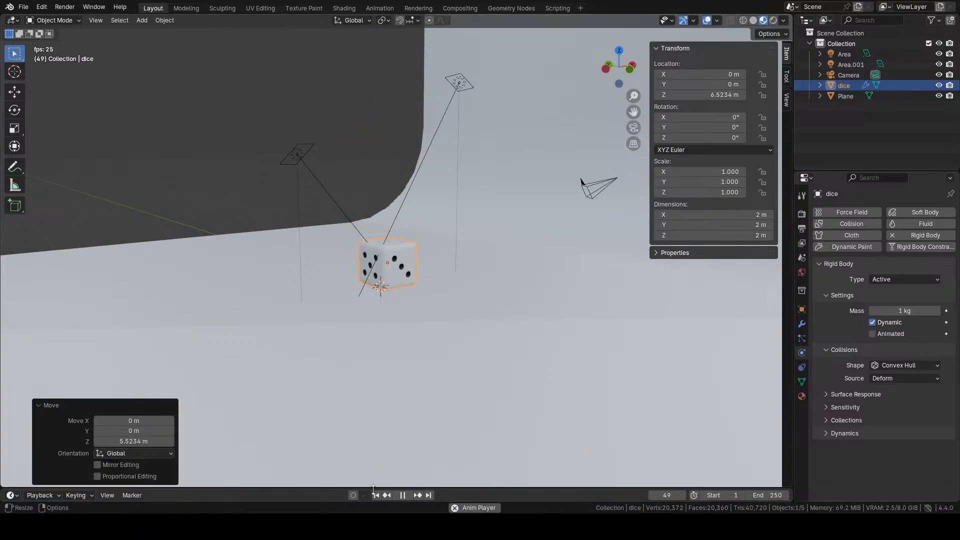
- Stop playback at frame 1, undo the dice's move along Z and save the file
{"action": "key", "text": "shift+Left"}
{"action": "left_click", "coordinate": [406, 496]}
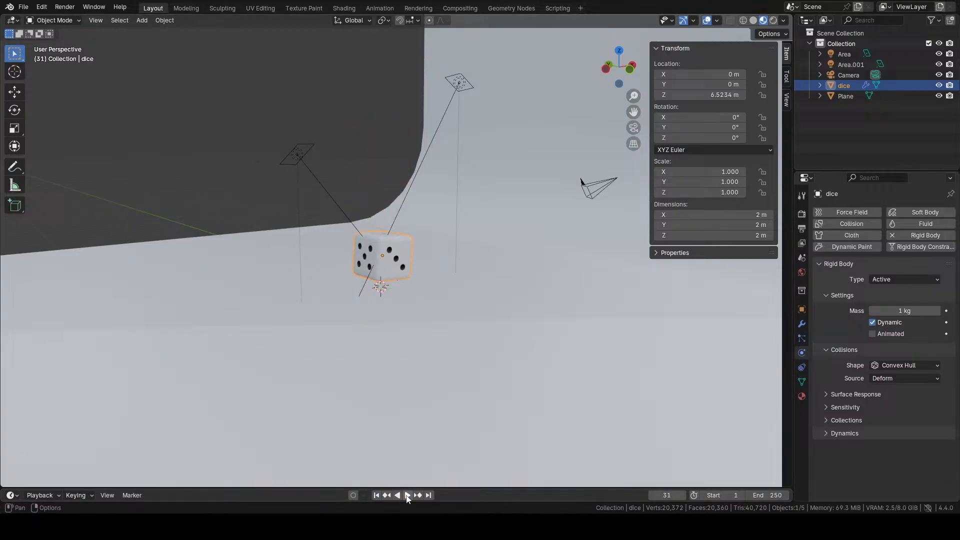
{"action": "key", "text": "shift+Left"}
{"action": "key", "text": "ctrl+z"}
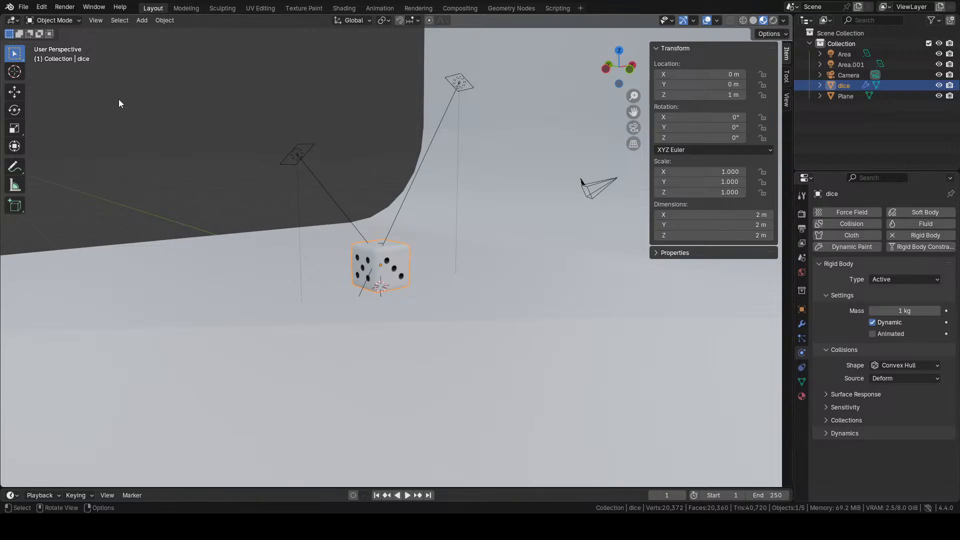
{"action": "left_click", "coordinate": [23, 7]}
{"action": "left_click", "coordinate": [38, 75]}
- Move the area light Area.001 about 4.8 m along Y and re-aim it at the dice
{"action": "middle_click_drag", "start_coordinate": [430, 265], "coordinate": [456, 279]}
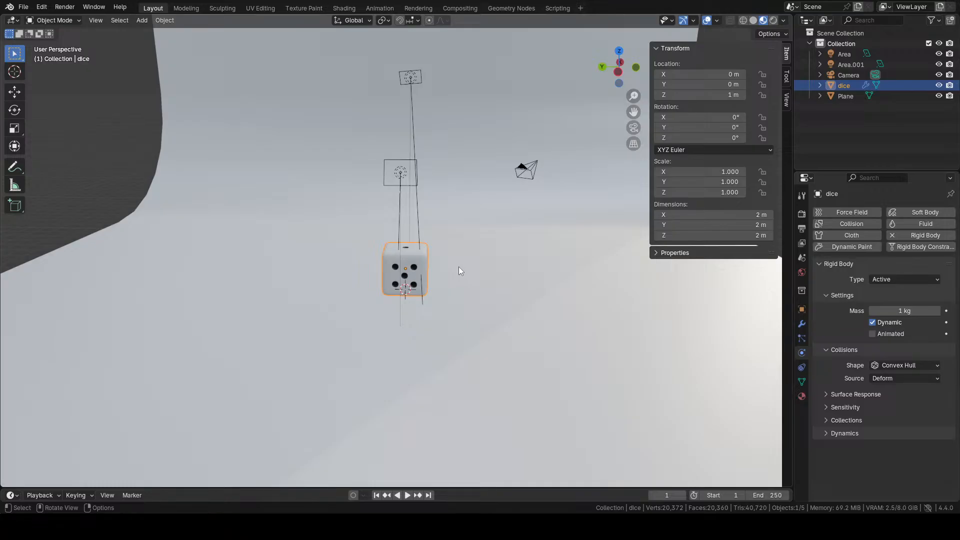
{"action": "left_click", "coordinate": [401, 174]}
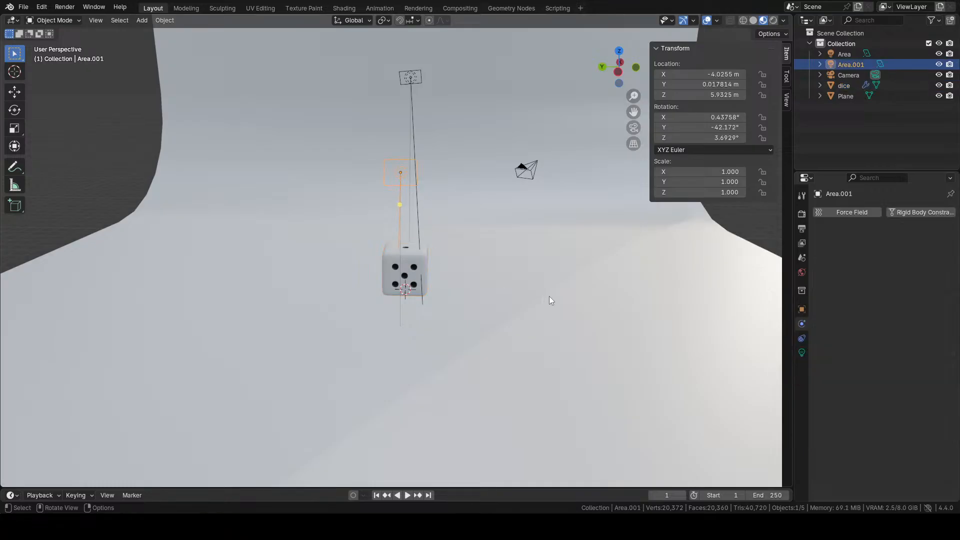
{"action": "key", "text": "g"}
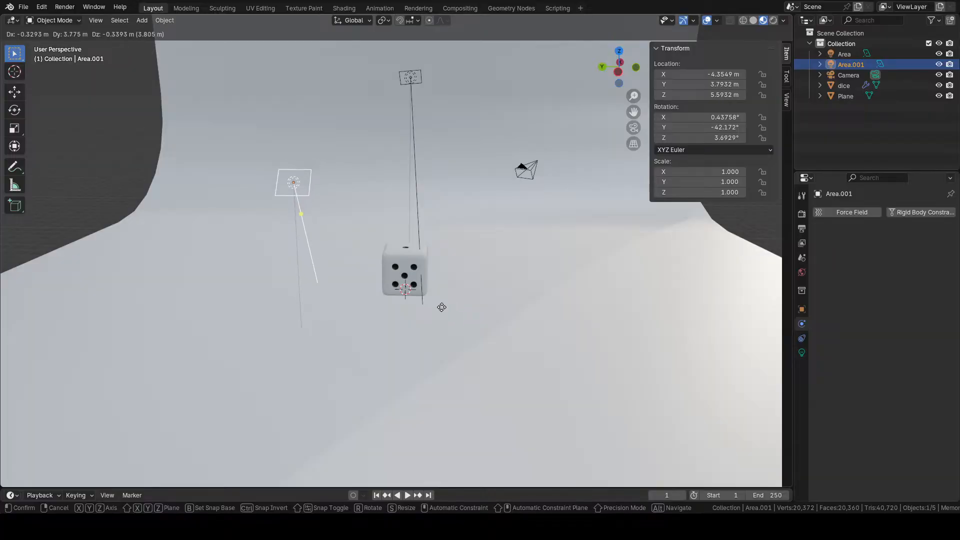
{"action": "left_click", "coordinate": [381, 297]}
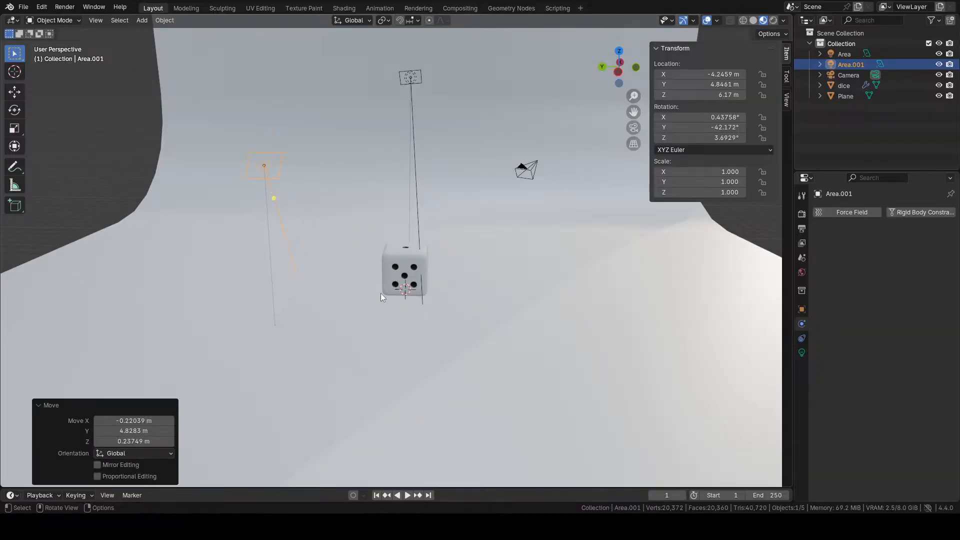
{"action": "left_click_drag", "start_coordinate": [272, 198], "coordinate": [405, 276]}
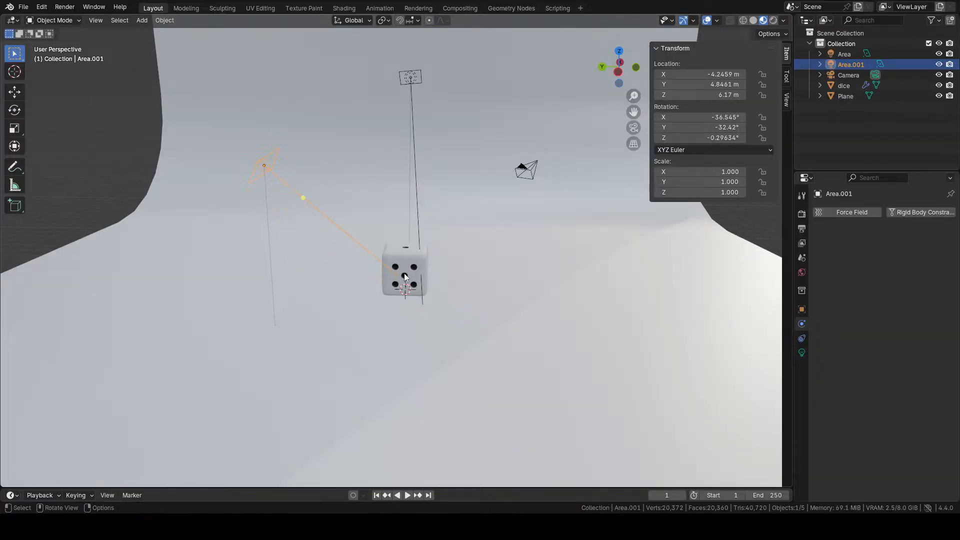
- Move the area light Area about -5.3 m along Y and 1.2 m down, and re-aim it at the dice
{"action": "middle_click_drag", "start_coordinate": [494, 238], "coordinate": [481, 210]}
{"action": "left_click", "coordinate": [409, 124]}
{"action": "key", "text": "g"}
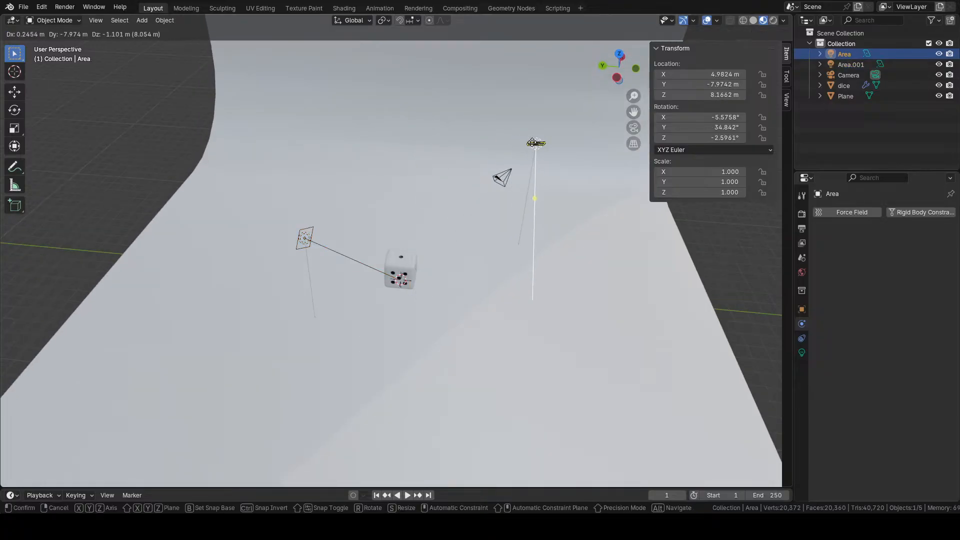
{"action": "left_click", "coordinate": [493, 145]}
{"action": "left_click_drag", "start_coordinate": [498, 210], "coordinate": [410, 261]}
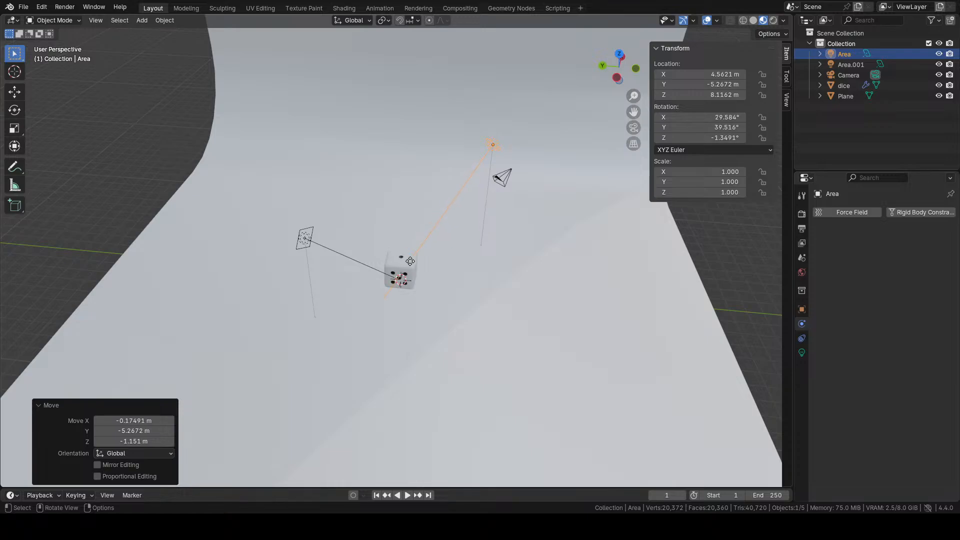
- Raise the dice about 5.4 m along Z above the floor
{"action": "mouse_move", "coordinate": [410, 261]}
{"action": "middle_mouse_down"}
{"action": "mouse_move", "coordinate": [412, 286]}
{"action": "mouse_move", "coordinate": [427, 274]}
{"action": "mouse_move", "coordinate": [411, 274]}
{"action": "middle_mouse_up"}
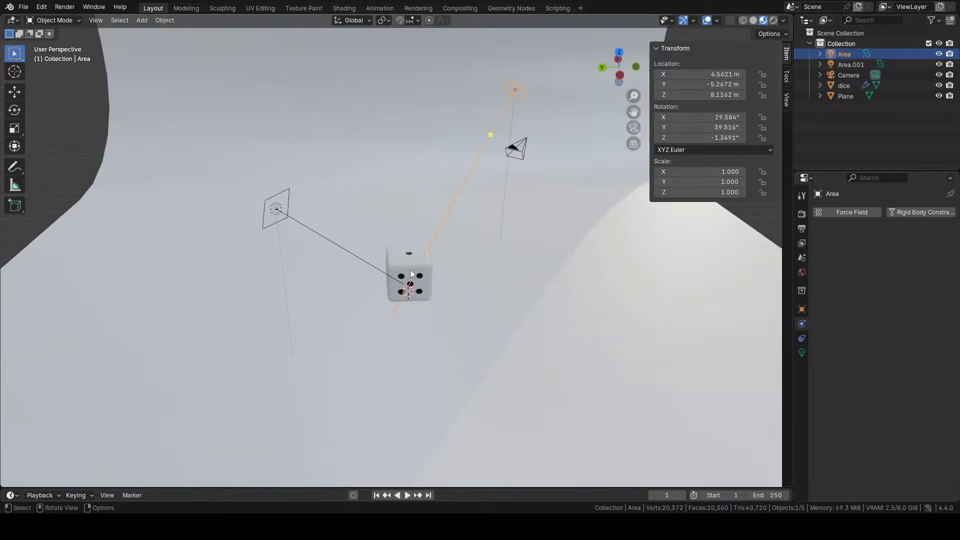
{"action": "left_click", "coordinate": [410, 271]}
{"action": "key", "text": "g"}
{"action": "key", "text": "z"}
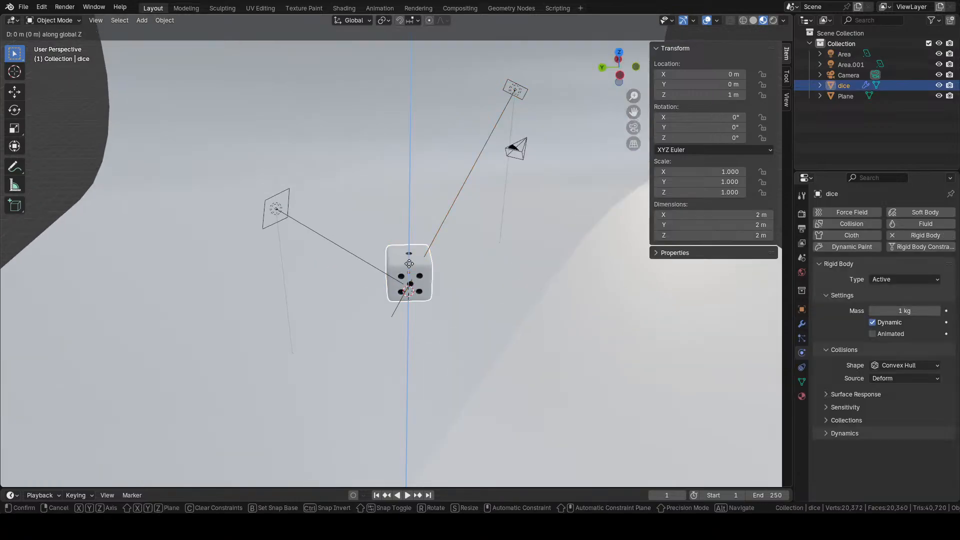
{"action": "left_click", "coordinate": [428, 169]}
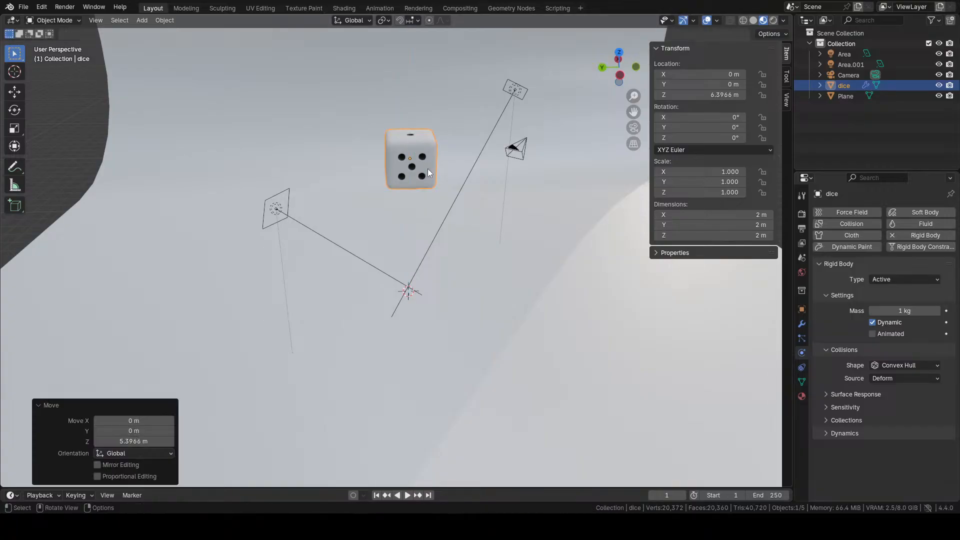
- Switch the viewport to Rendered shading and adjust the metallic value of the backdrop plane's material
{"action": "left_click", "coordinate": [773, 20]}
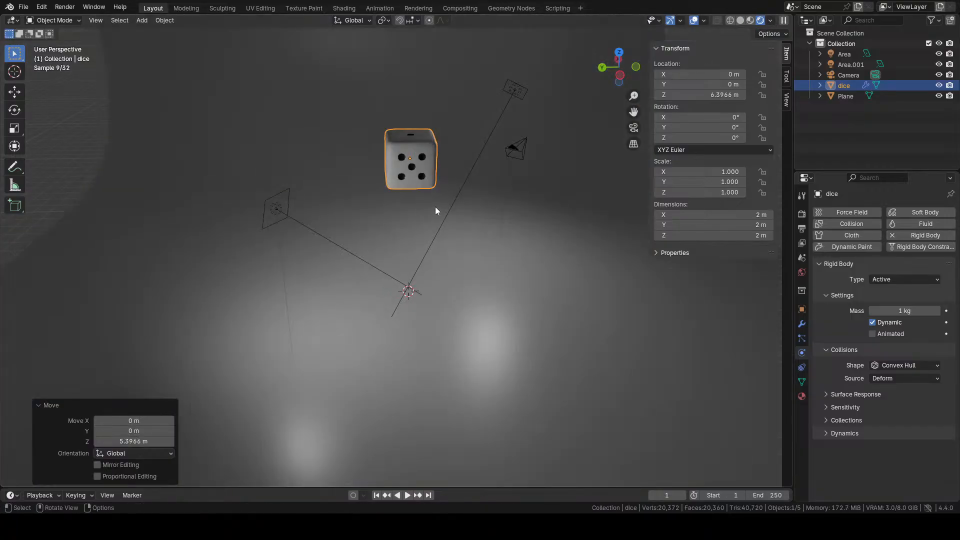
{"action": "middle_click_drag", "start_coordinate": [437, 208], "coordinate": [449, 255]}
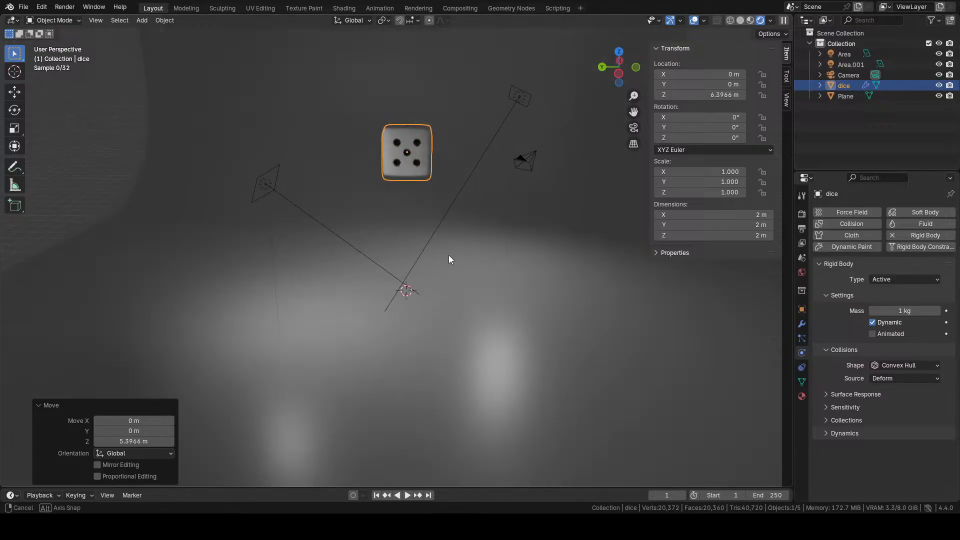
{"action": "left_click", "coordinate": [302, 200]}
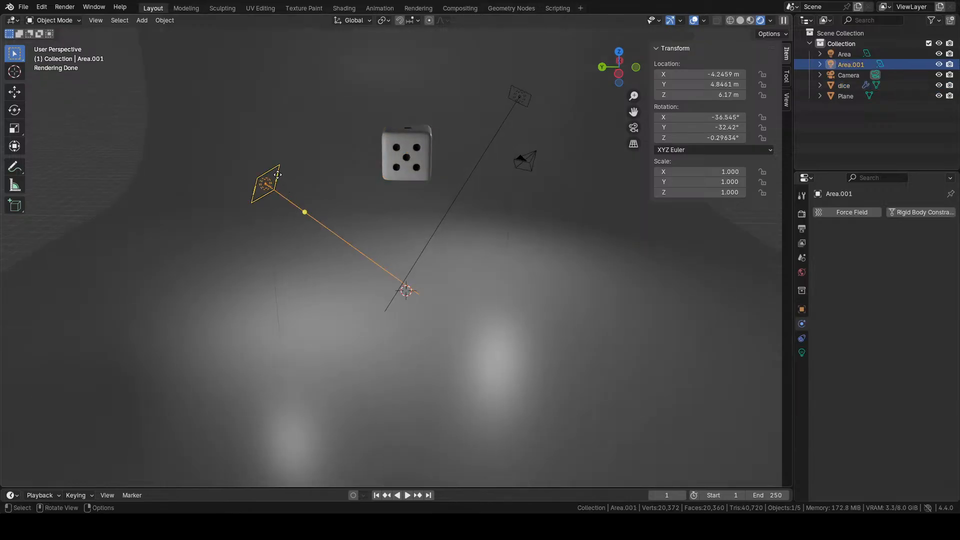
{"action": "left_click", "coordinate": [360, 372]}
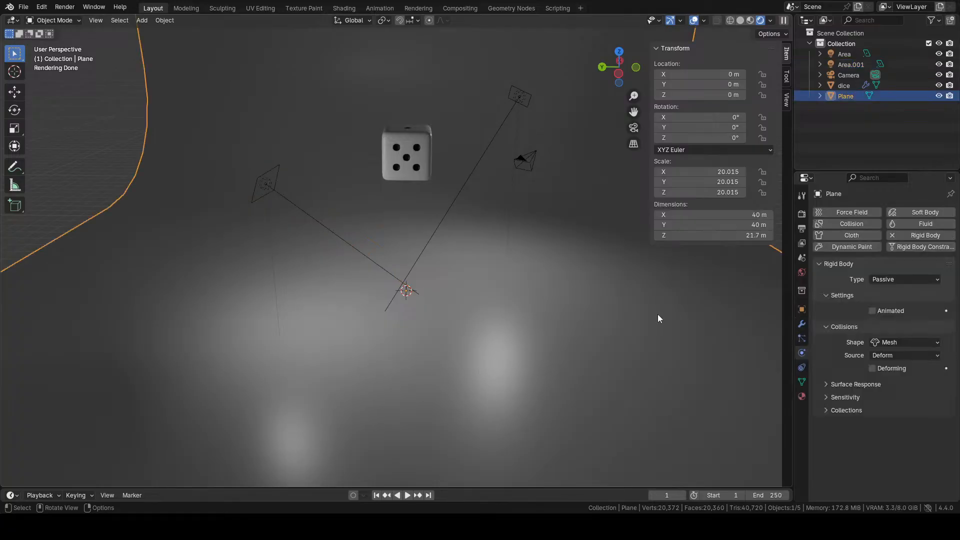
{"action": "left_click", "coordinate": [801, 396]}
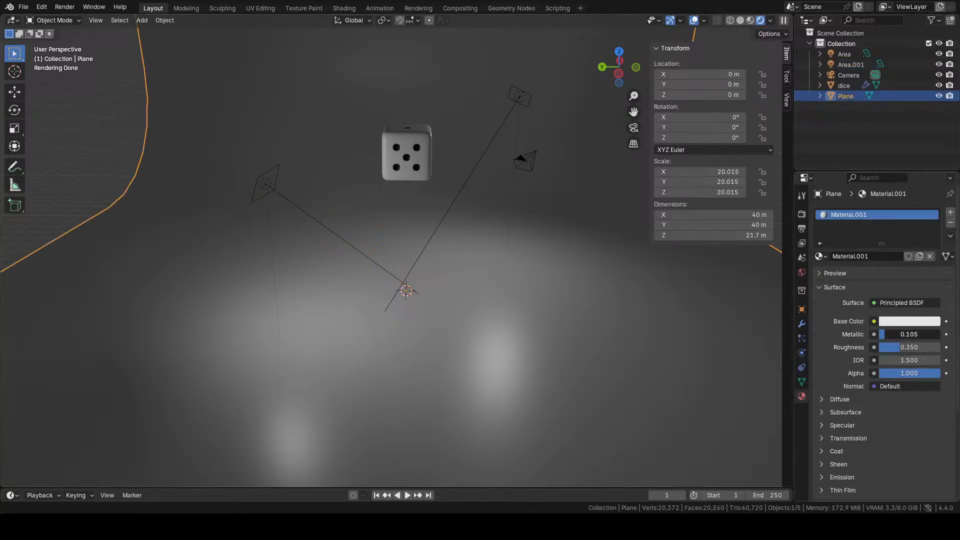
{"action": "left_click_drag", "start_coordinate": [909, 334], "coordinate": [898, 347]}
- Select the dice, play its fall in Rendered shading and return the animation to frame 1
{"action": "left_click", "coordinate": [401, 153]}
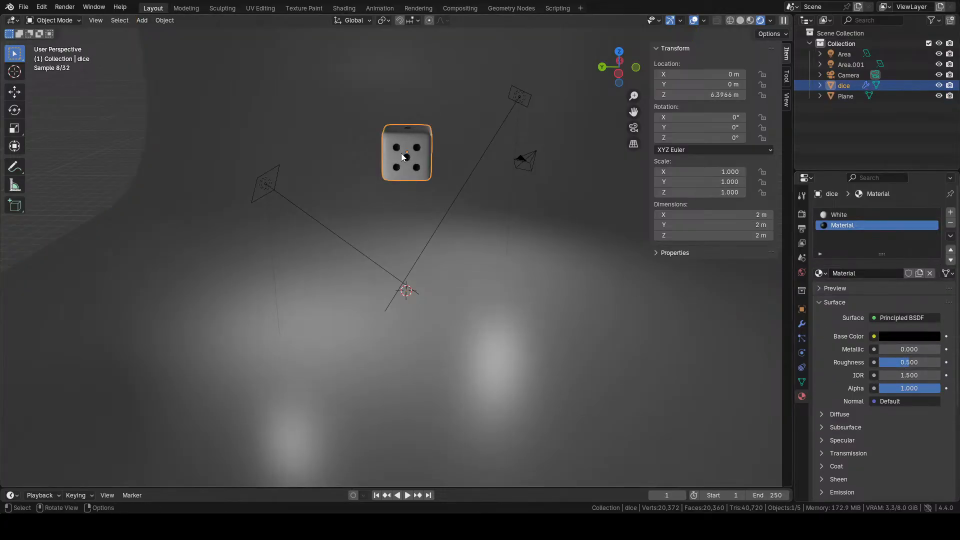
{"action": "left_click", "coordinate": [413, 494]}
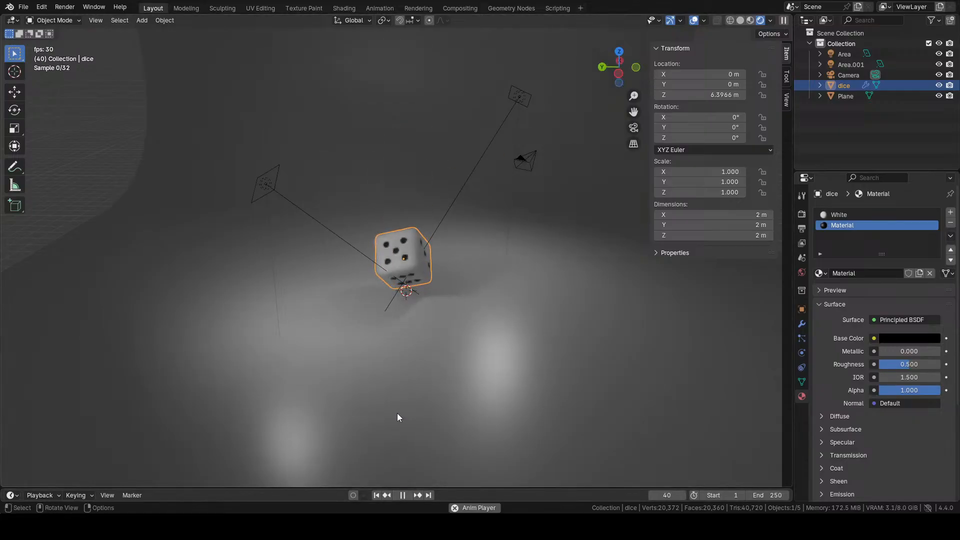
{"action": "left_click", "coordinate": [377, 495]}
{"action": "left_click", "coordinate": [403, 495]}
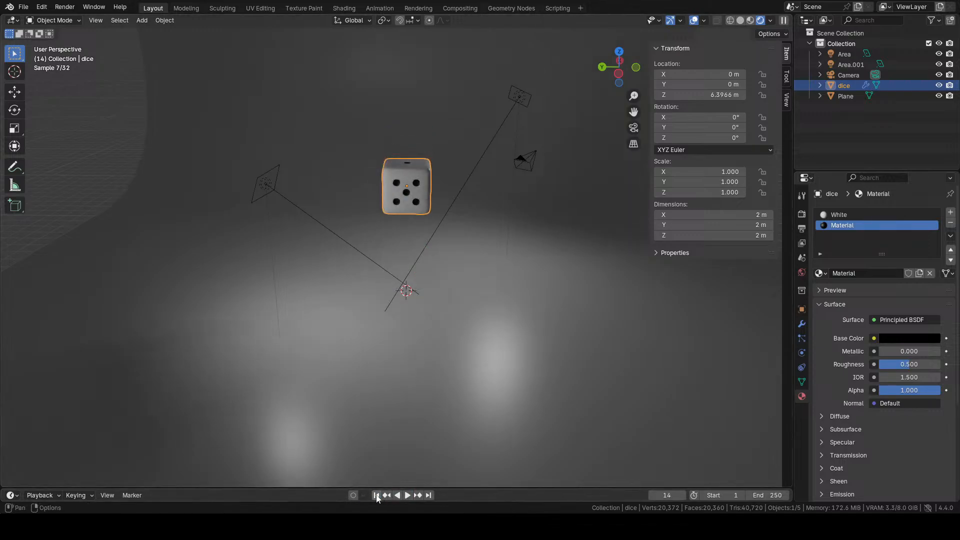
{"action": "left_click", "coordinate": [377, 495]}
- Enlarge the timeline and set the bounciness of the dice's rigid body to 0.84
{"action": "left_click_drag", "start_coordinate": [425, 488], "coordinate": [435, 356]}
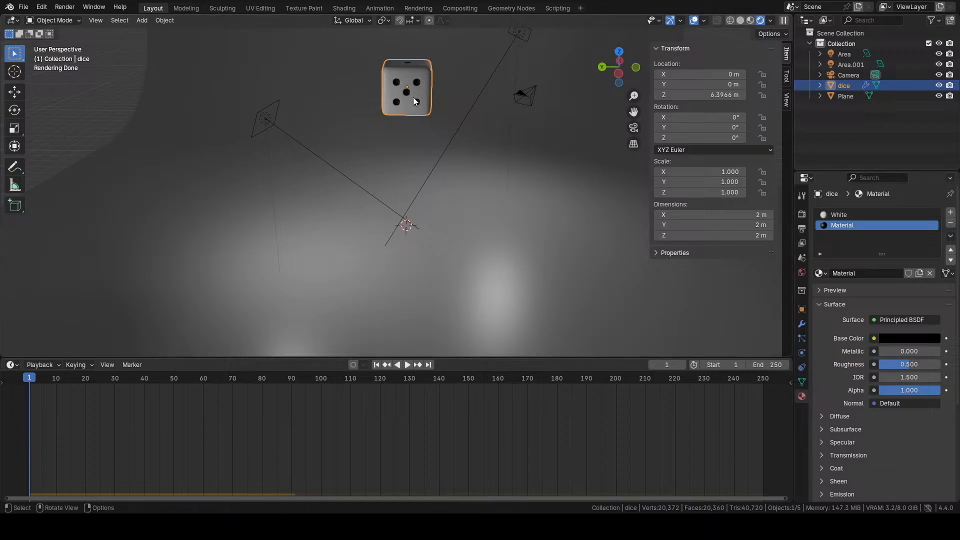
{"action": "left_click", "coordinate": [802, 368]}
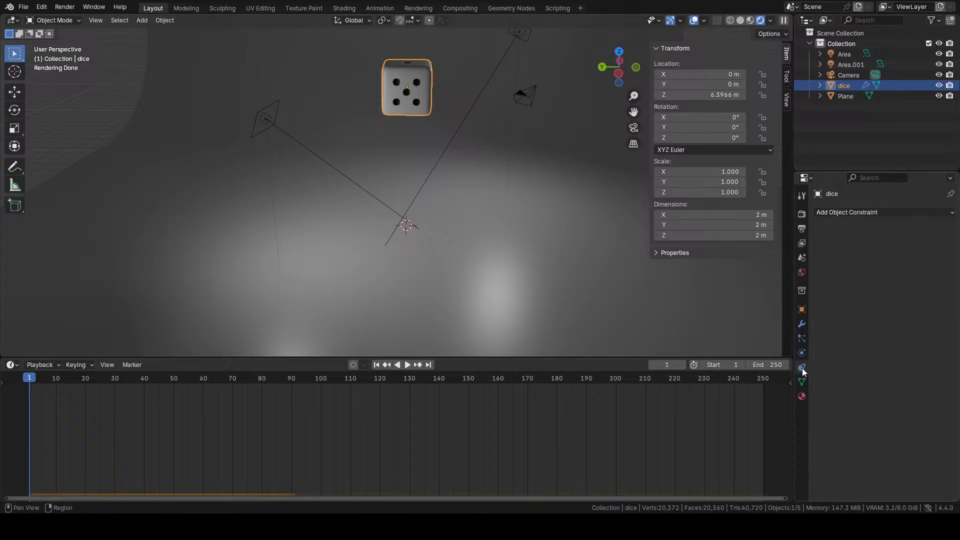
{"action": "left_click", "coordinate": [801, 354]}
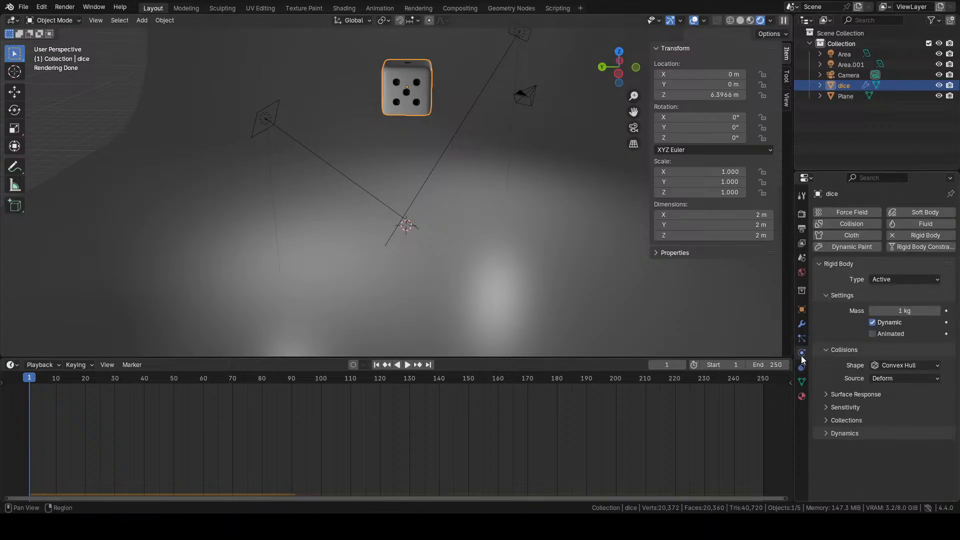
{"action": "left_click", "coordinate": [829, 395]}
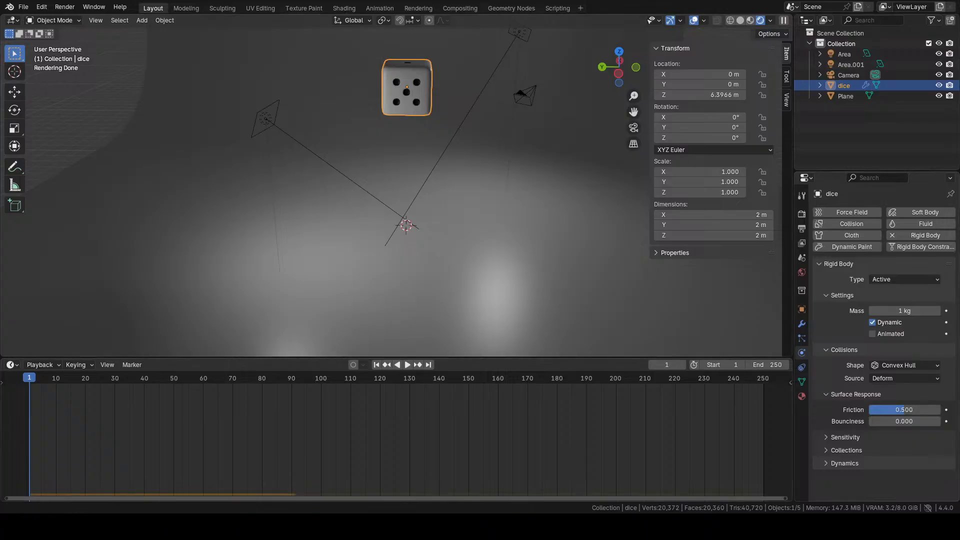
{"action": "left_click", "coordinate": [888, 421]}
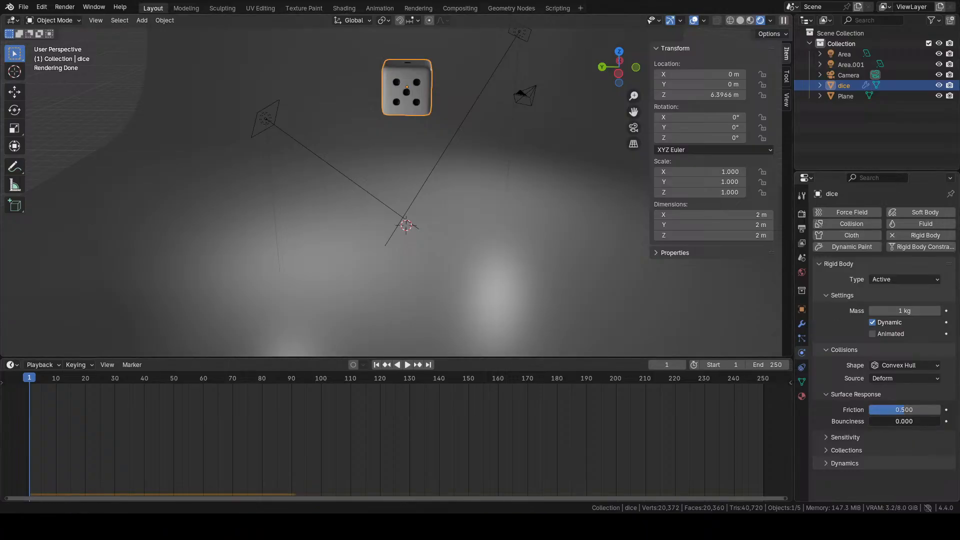
{"action": "type", "text": "0.75"}
{"action": "key", "text": "Return"}
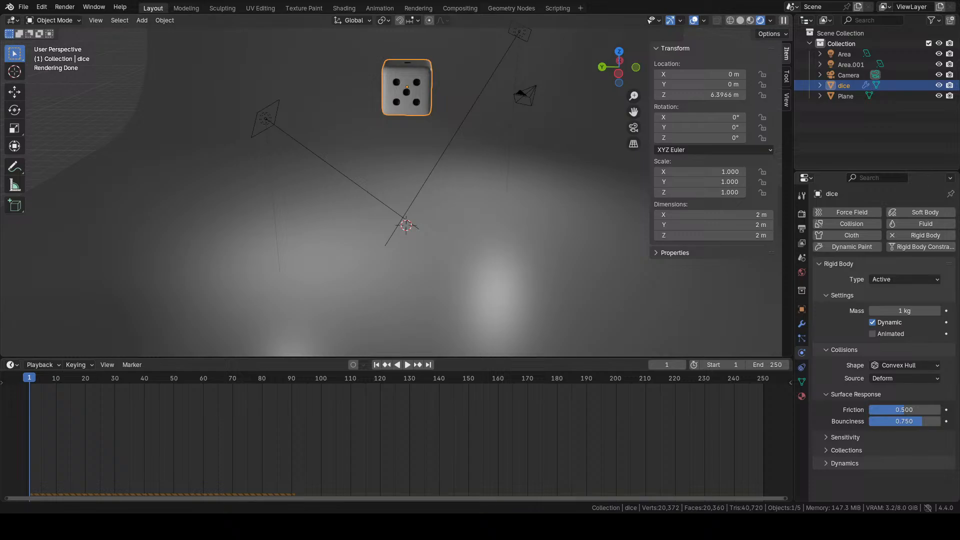
{"action": "left_click", "coordinate": [900, 420]}
{"action": "type", "text": "0.84"}
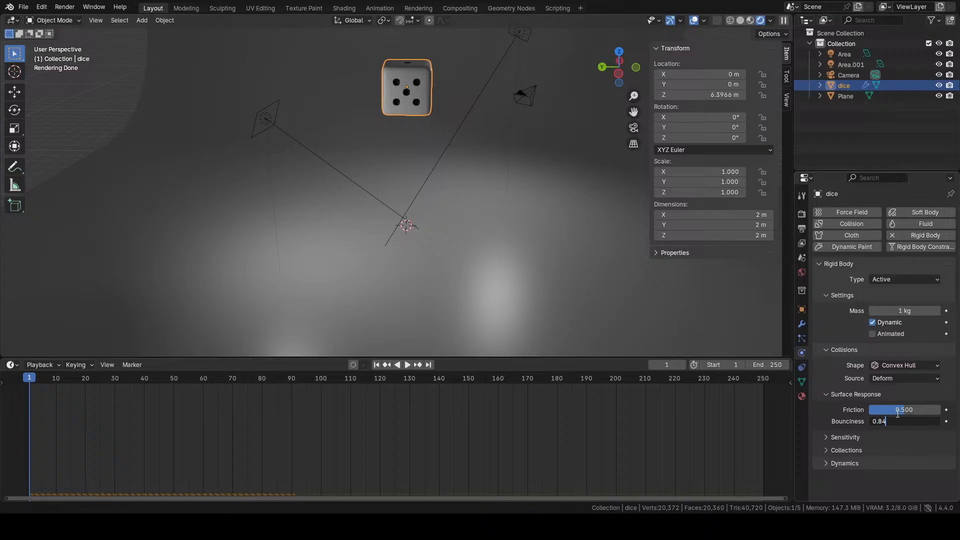
{"action": "key", "text": "Return"}
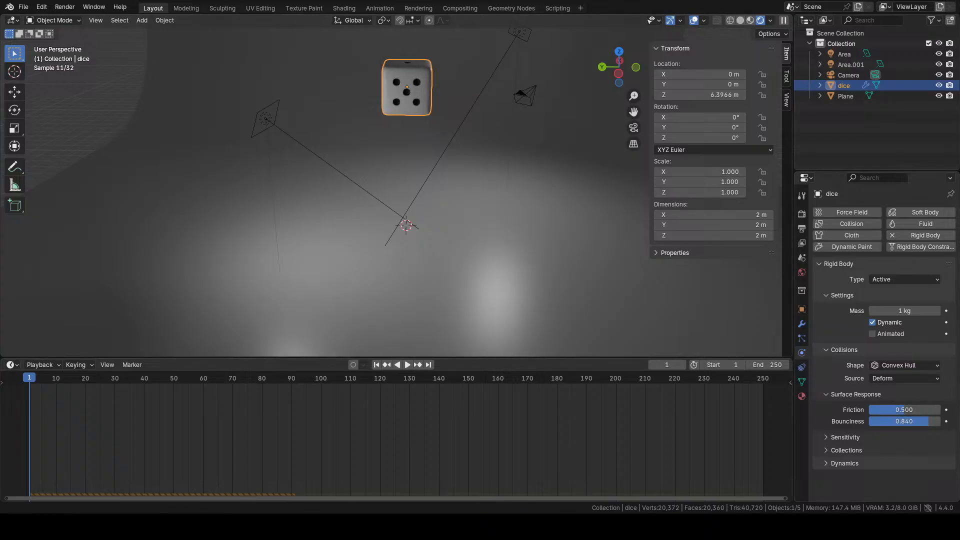
- Play the animation to test the dice's bounce on the floor, and return to frame 1
{"action": "left_click", "coordinate": [406, 365]}
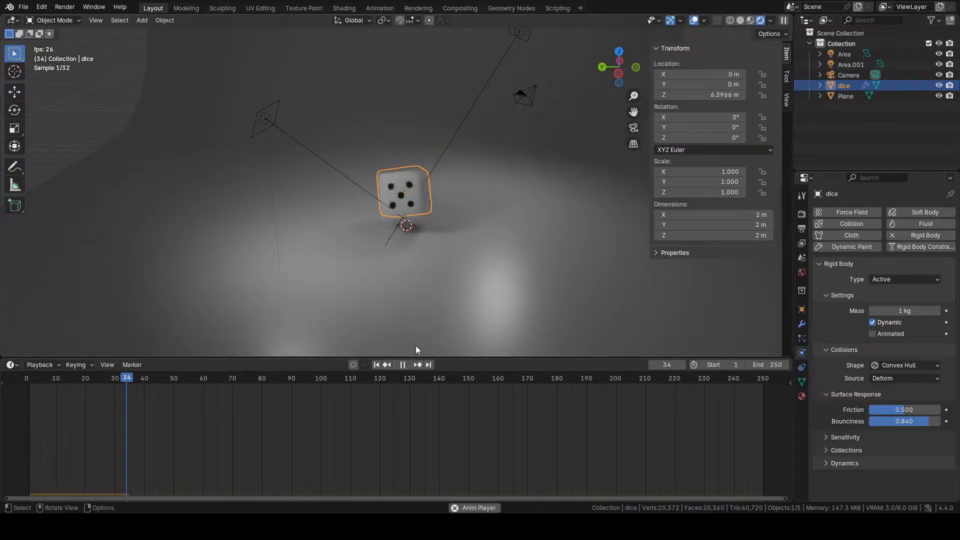
{"action": "left_click", "coordinate": [408, 365]}
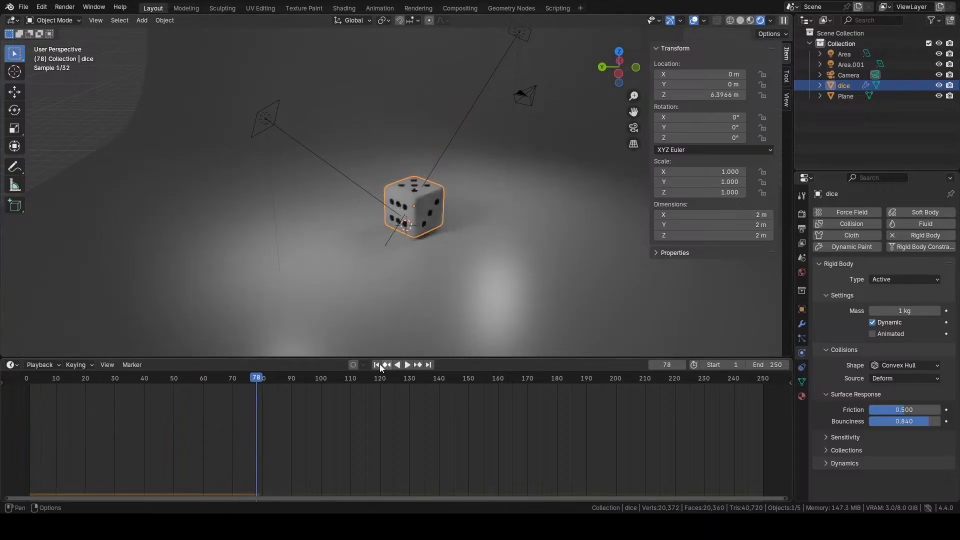
{"action": "left_click", "coordinate": [376, 365]}
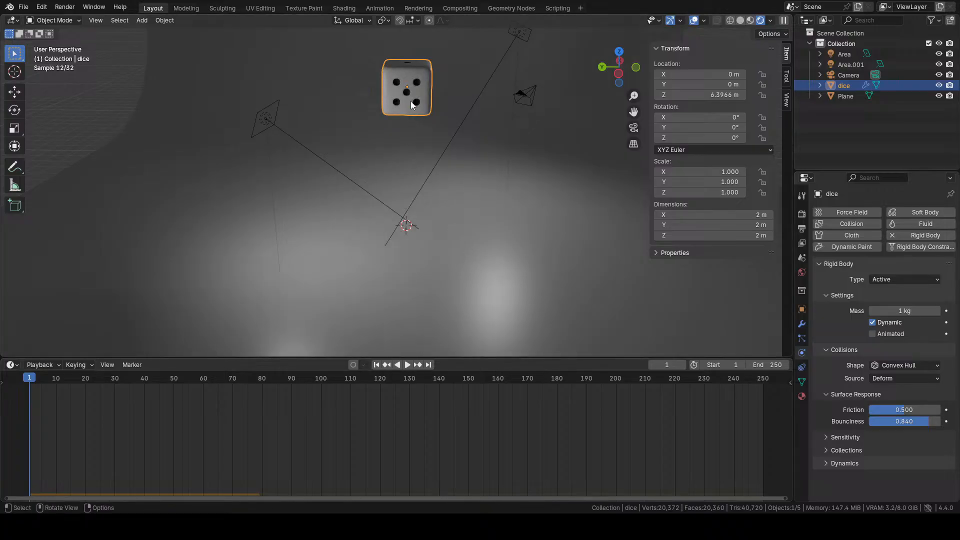
- In Material Preview shading, raise the dice about 2.4 m along Z and play the animation to test its fall
{"action": "mouse_move", "coordinate": [415, 170]}
{"action": "middle_mouse_down"}
{"action": "mouse_move", "coordinate": [505, 191]}
{"action": "mouse_move", "coordinate": [530, 175]}
{"action": "mouse_move", "coordinate": [507, 194]}
{"action": "mouse_move", "coordinate": [413, 151]}
{"action": "middle_mouse_up"}
{"action": "left_click", "coordinate": [751, 20]}
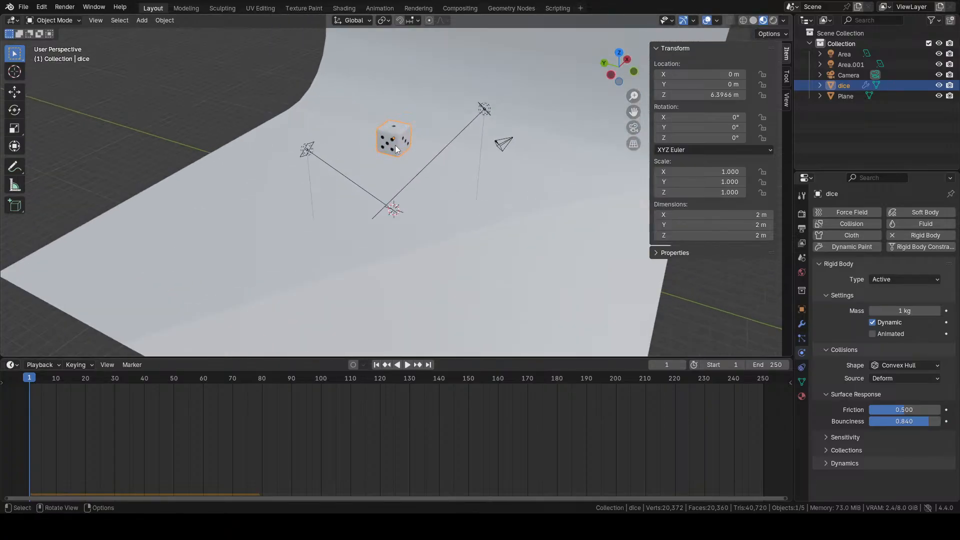
{"action": "key", "text": "g"}
{"action": "key", "text": "z"}
{"action": "left_click", "coordinate": [404, 119]}
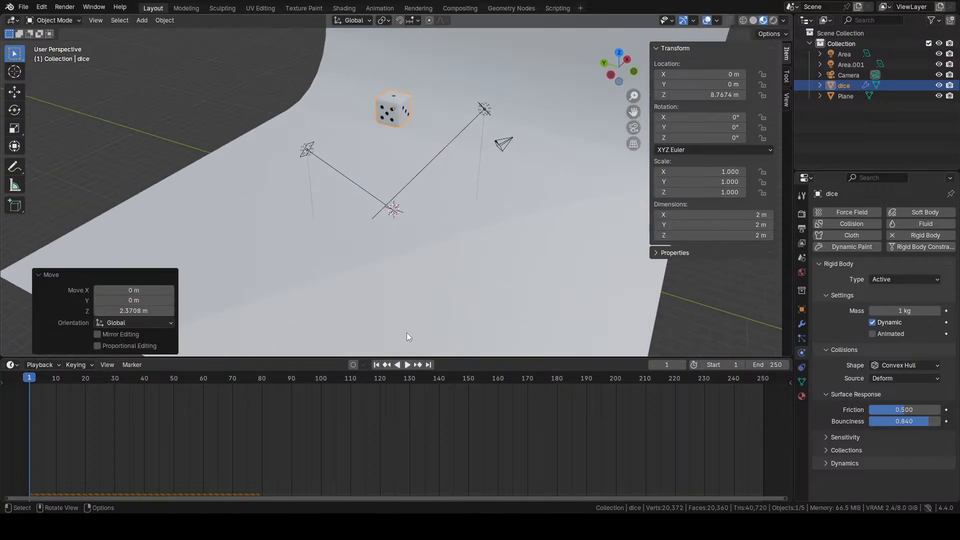
{"action": "left_click", "coordinate": [410, 364]}
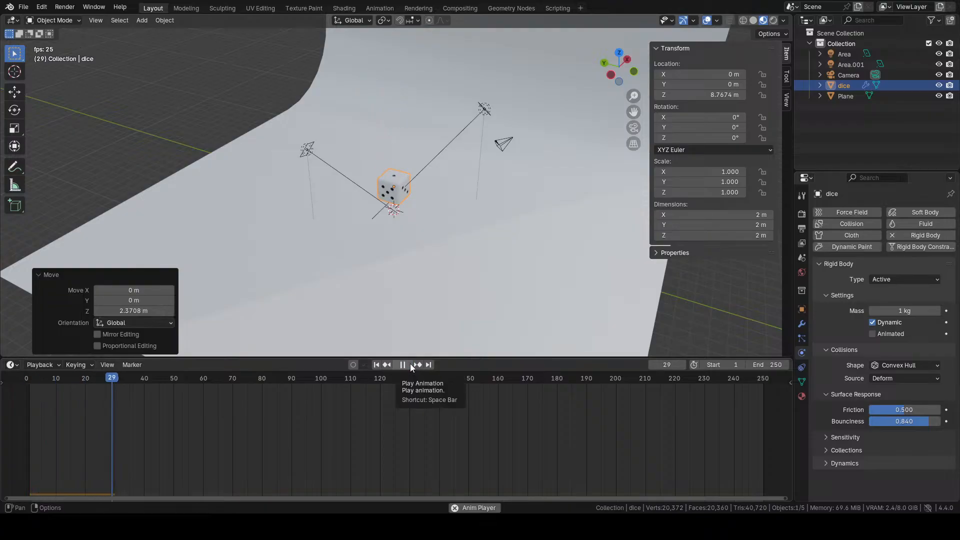
{"action": "left_click", "coordinate": [406, 365]}
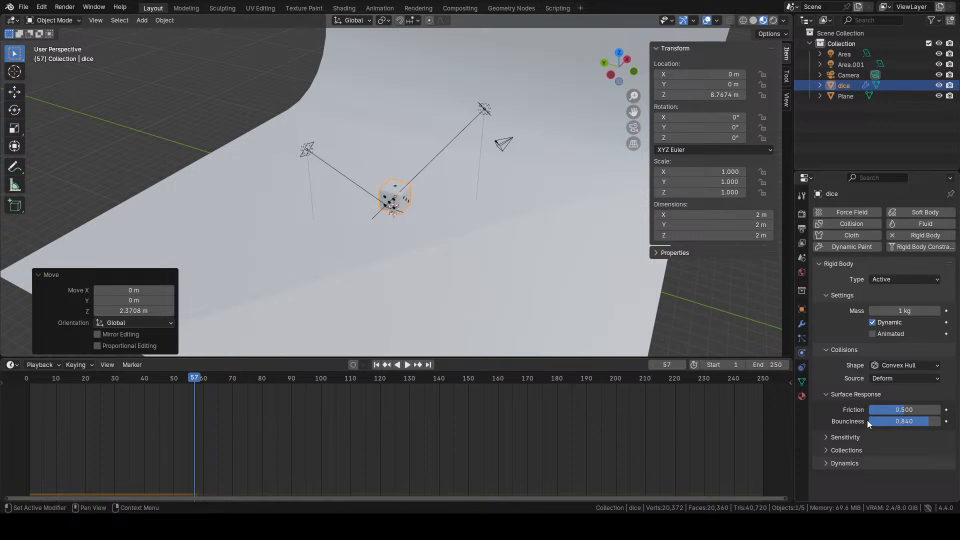
- Set the dice's rigid body collision shape to Mesh, play the animation from frame 1 to test it, and return to frame 1
{"action": "left_click", "coordinate": [395, 194]}
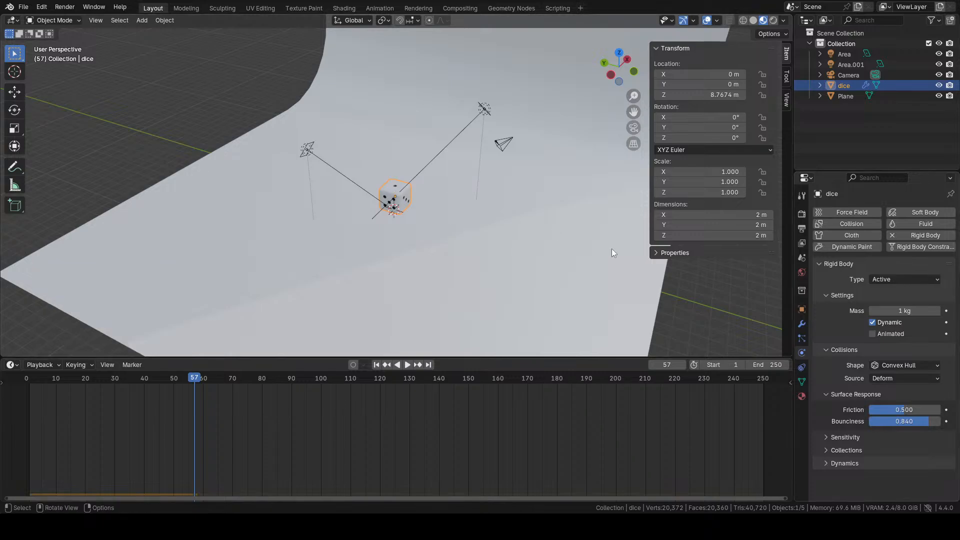
{"action": "left_click", "coordinate": [896, 368]}
{"action": "left_click", "coordinate": [890, 441]}
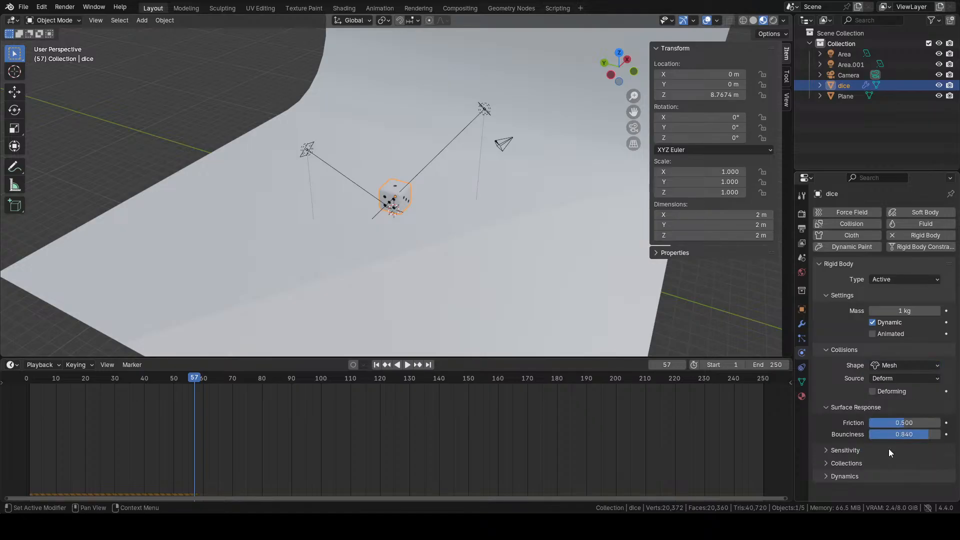
{"action": "left_click", "coordinate": [376, 365]}
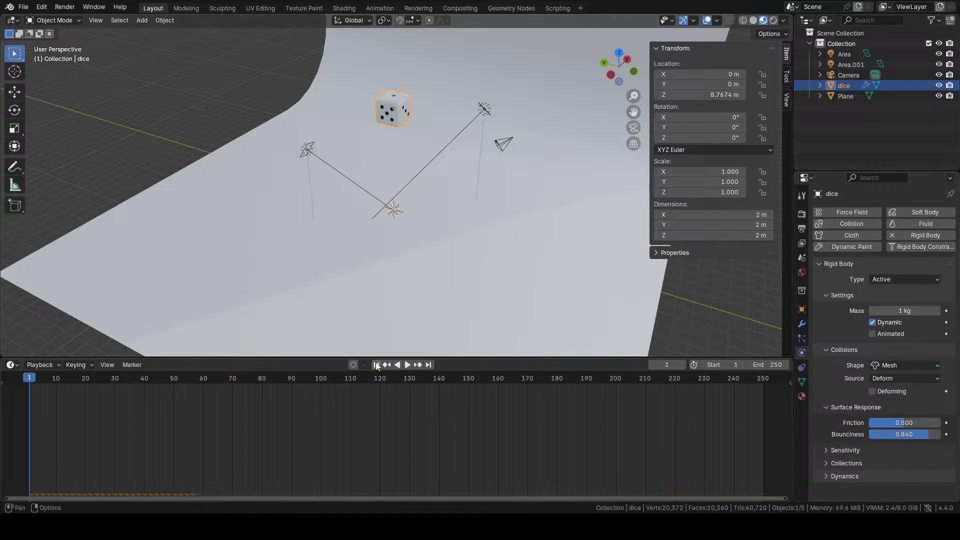
{"action": "left_click", "coordinate": [408, 364]}
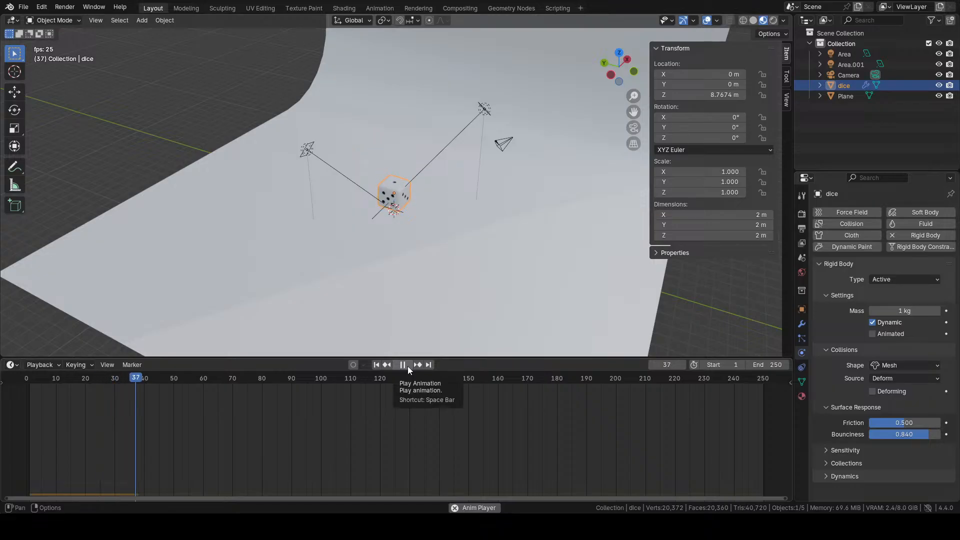
{"action": "left_click", "coordinate": [407, 366]}
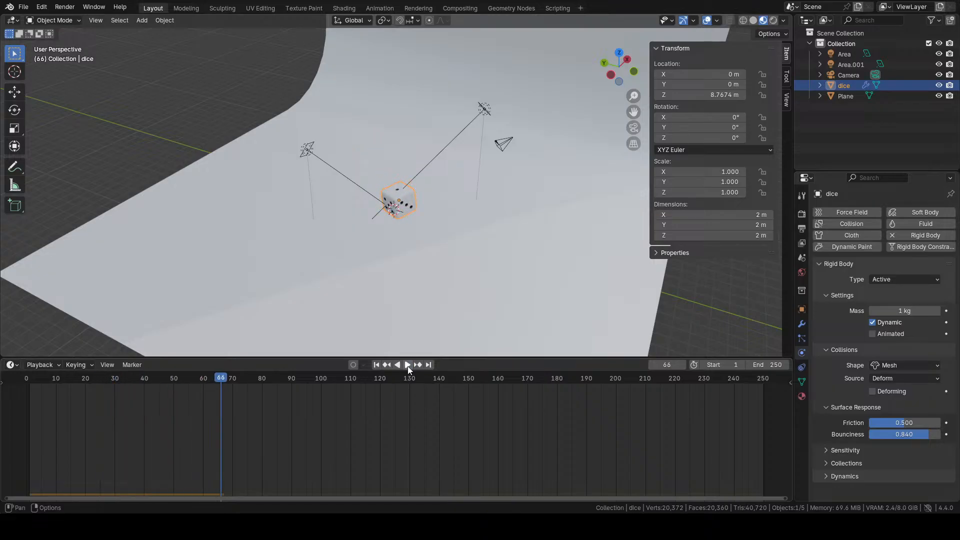
{"action": "left_click", "coordinate": [378, 365]}
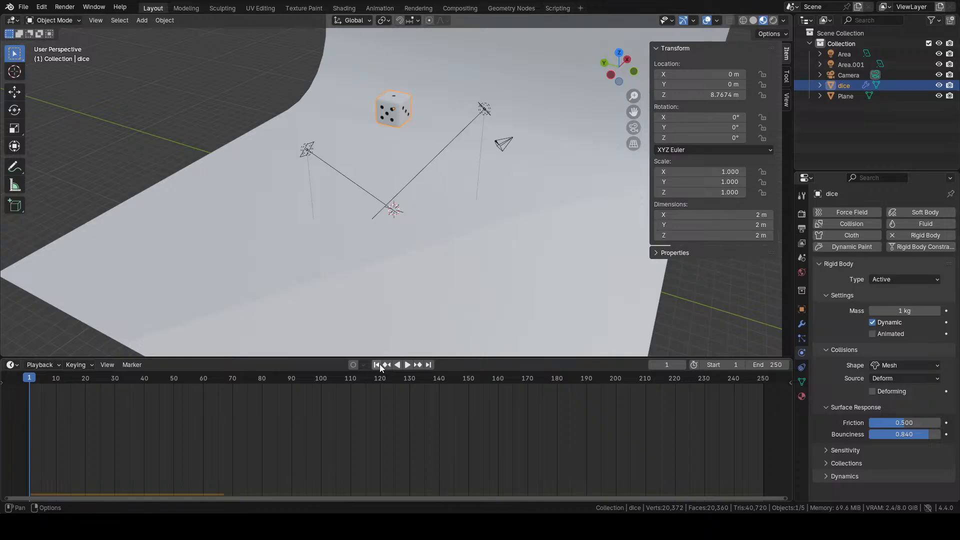
- Set the collision shape of the dice's rigid body to Box
{"action": "left_click", "coordinate": [505, 242]}
{"action": "left_click", "coordinate": [397, 106]}
{"action": "left_click", "coordinate": [453, 208], "text": "ctrl"}
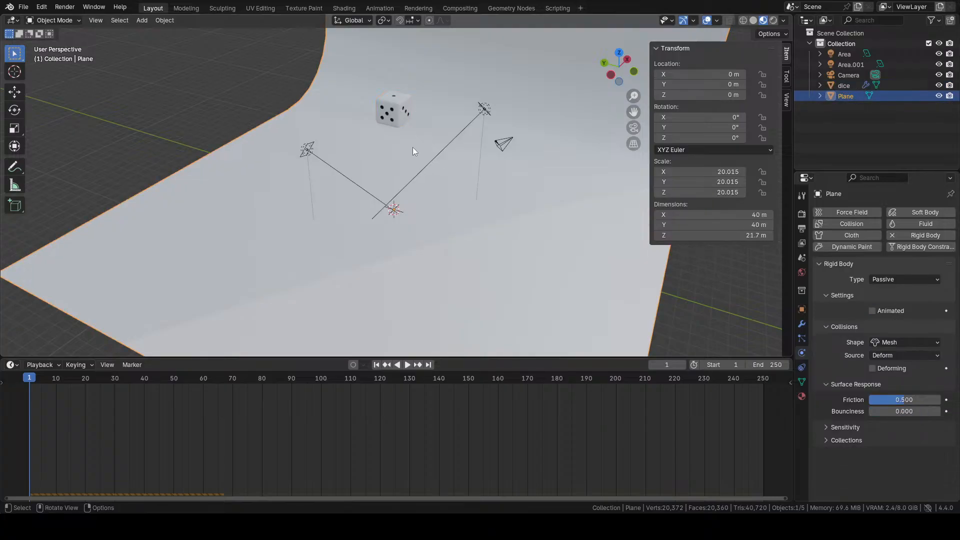
{"action": "left_click", "coordinate": [395, 111]}
{"action": "left_click", "coordinate": [890, 370]}
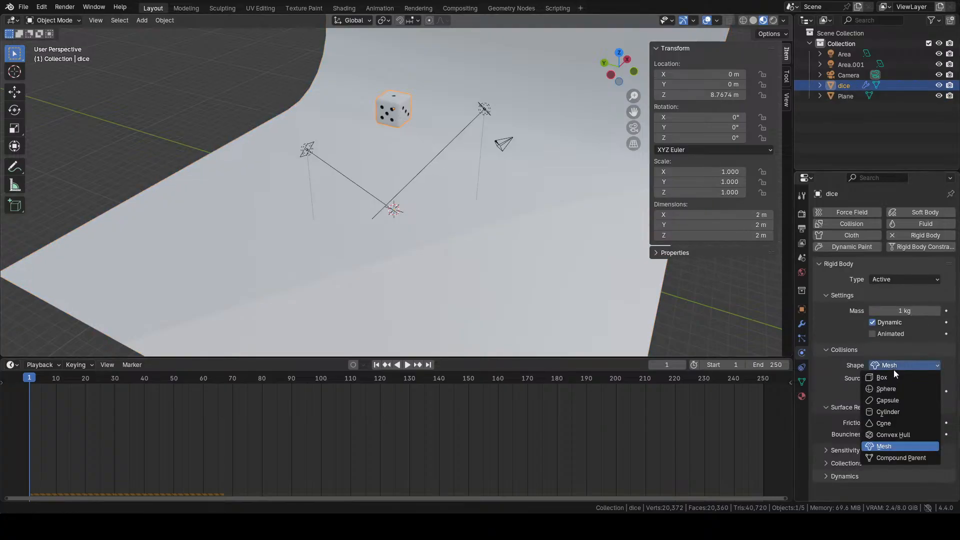
{"action": "left_click", "coordinate": [894, 367]}
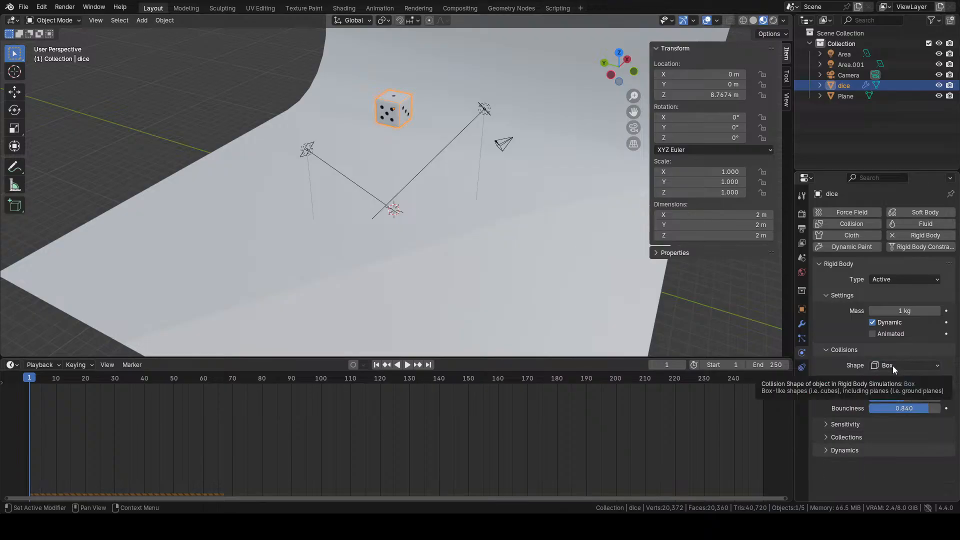
- Set the bounciness of the backdrop plane's rigid body to 0.84
{"action": "left_click", "coordinate": [554, 257]}
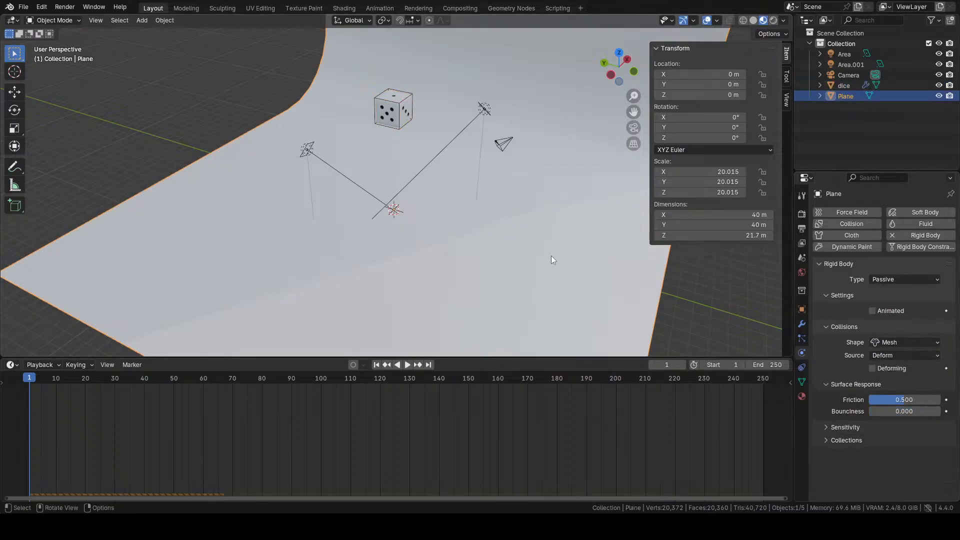
{"action": "left_click", "coordinate": [895, 411]}
{"action": "type", "text": "0.8"}
{"action": "key", "text": "Return"}
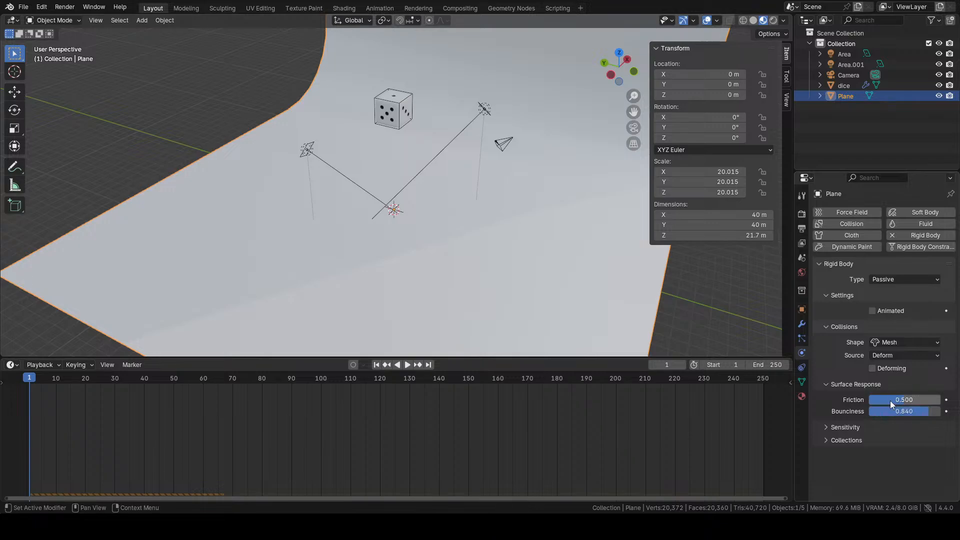
- Set the bounciness of the dice's rigid body to 0, keeping Box as its collision shape
{"action": "left_click", "coordinate": [386, 111]}
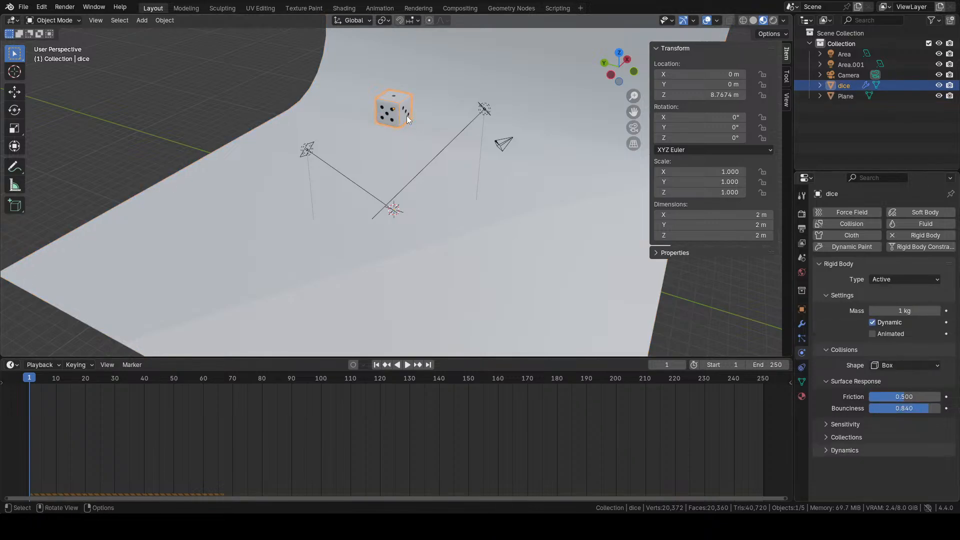
{"action": "key", "text": "Tab"}
{"action": "key", "text": "Tab"}
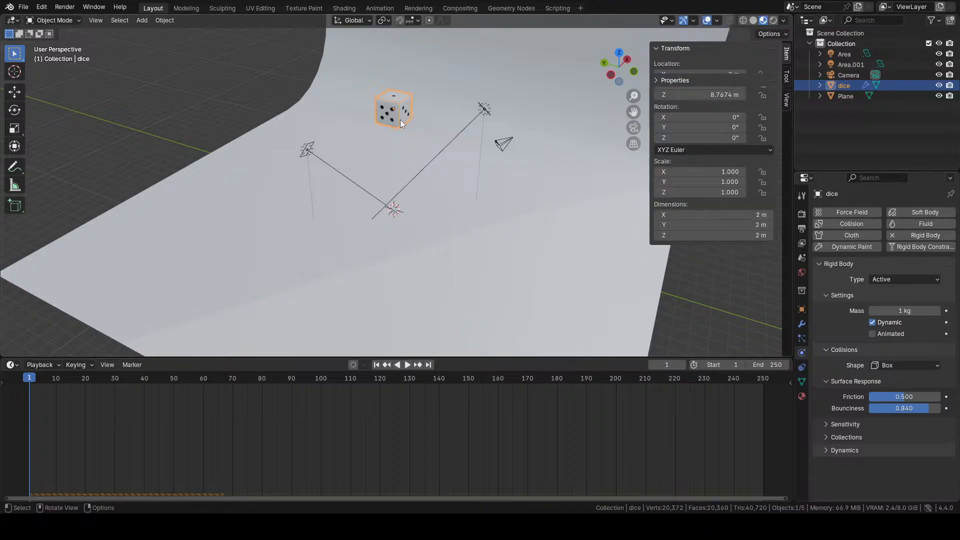
{"action": "double_click", "coordinate": [913, 408]}
{"action": "type", "text": "0"}
{"action": "key", "text": "Return"}
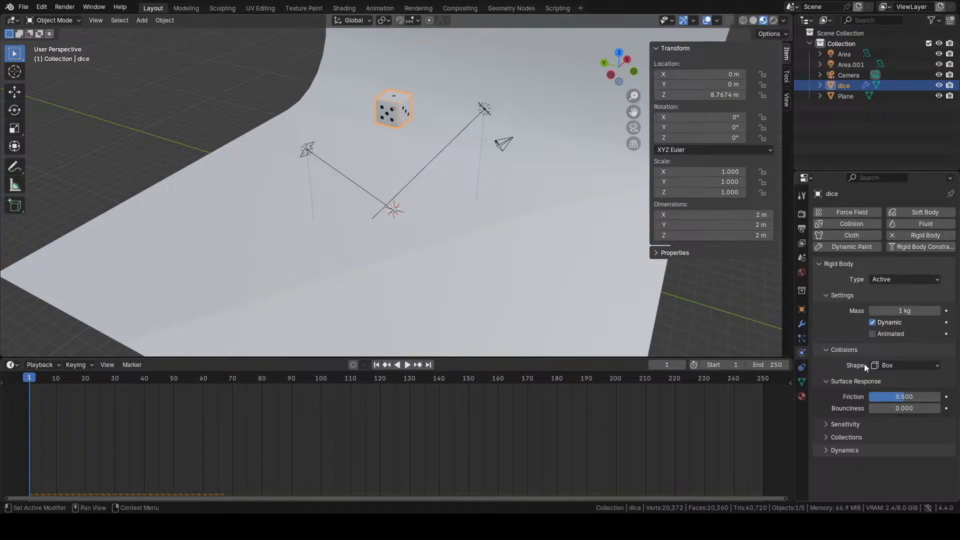
{"action": "left_click", "coordinate": [888, 366]}
{"action": "left_click", "coordinate": [888, 367]}
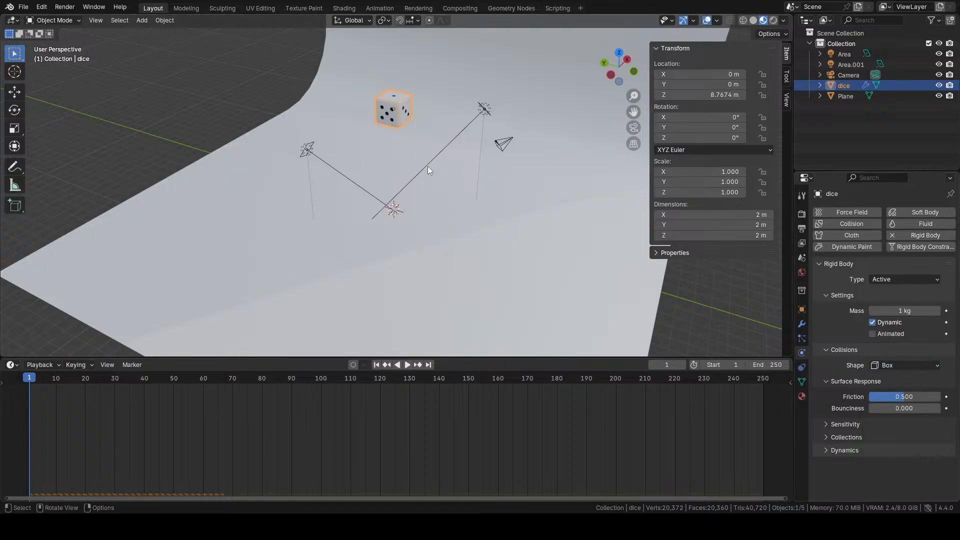
- Play the dice's fall, check the rigid body settings of the plane and the dice, and play the fall again from frame 1
{"action": "left_click", "coordinate": [409, 366]}
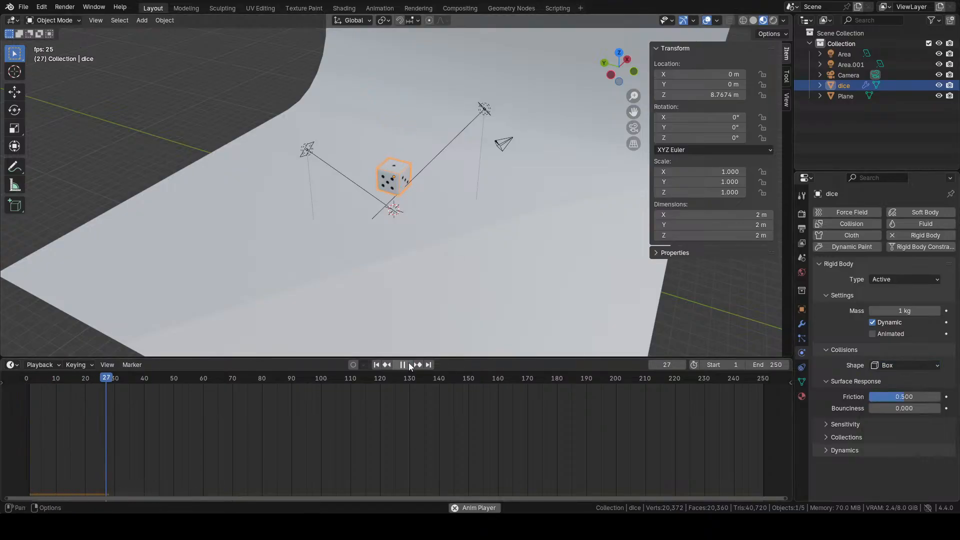
{"action": "key", "text": "Escape"}
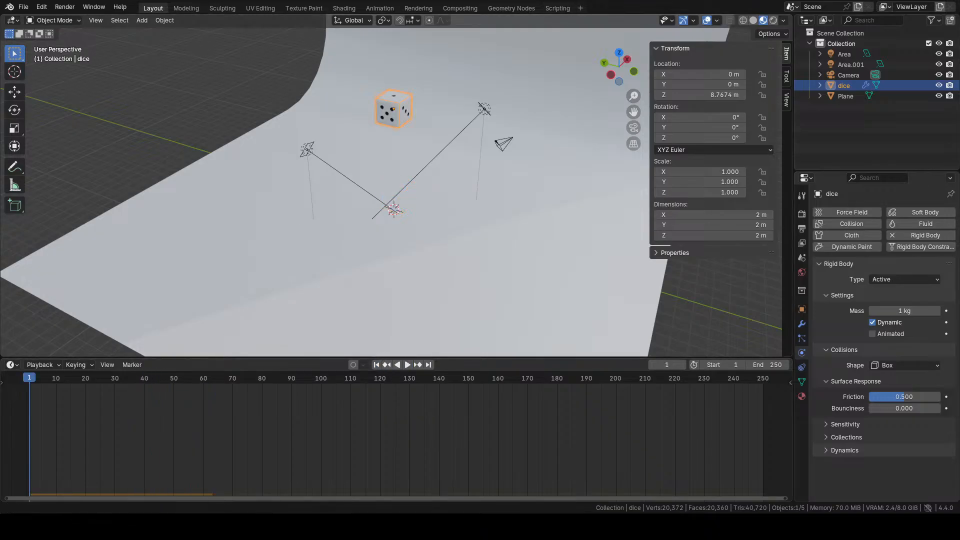
{"action": "left_click", "coordinate": [476, 232]}
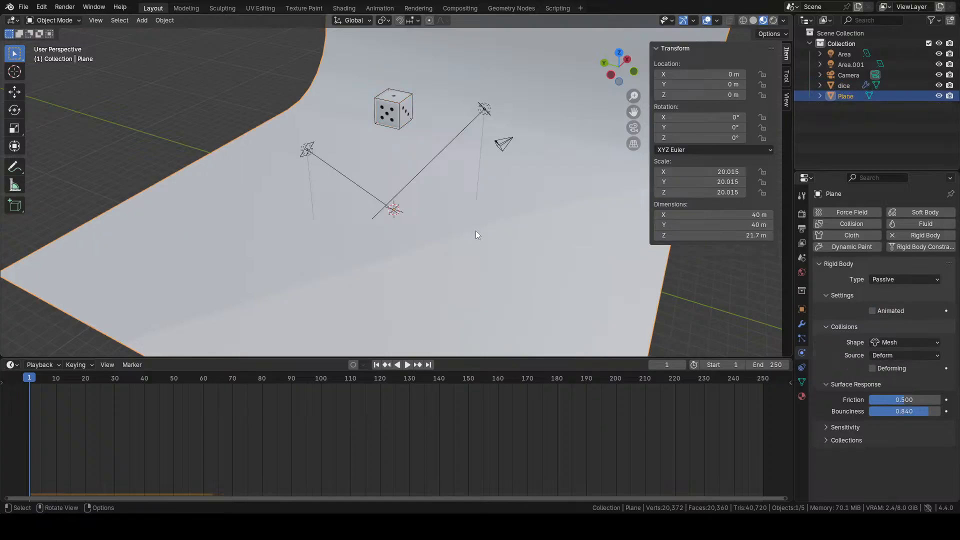
{"action": "left_click", "coordinate": [392, 119]}
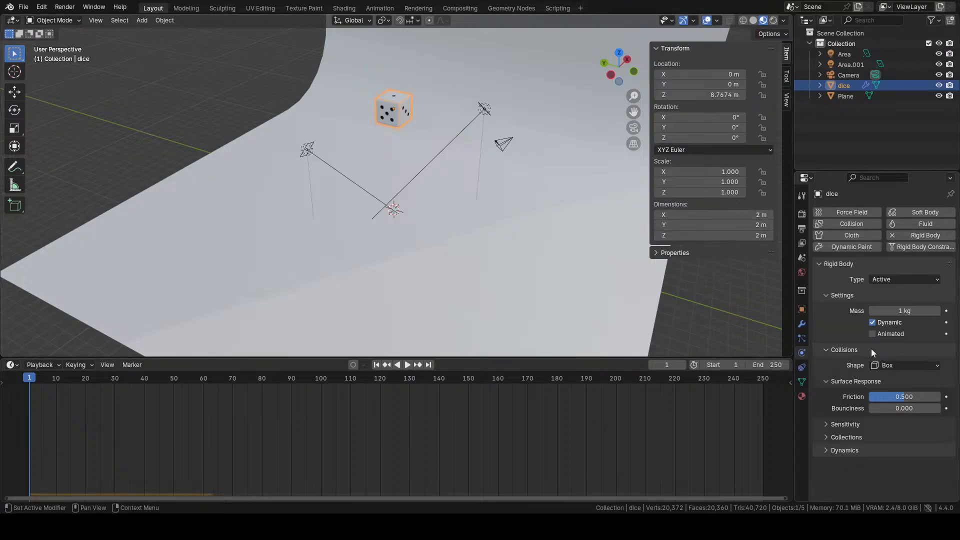
{"action": "left_click", "coordinate": [904, 365]}
{"action": "left_click", "coordinate": [364, 220]}
{"action": "middle_click_drag", "start_coordinate": [364, 220], "coordinate": [506, 245]}
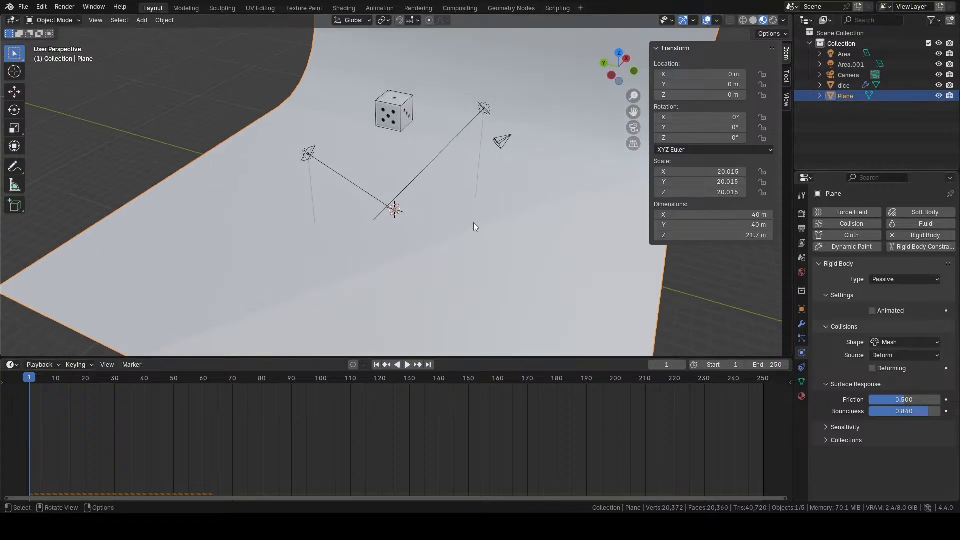
{"action": "left_click", "coordinate": [407, 365]}
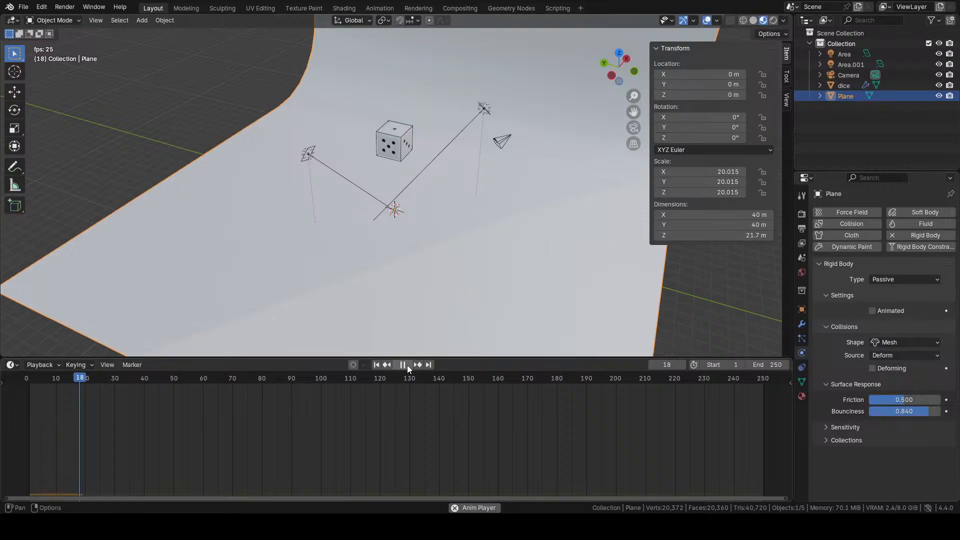
{"action": "left_click", "coordinate": [407, 365]}
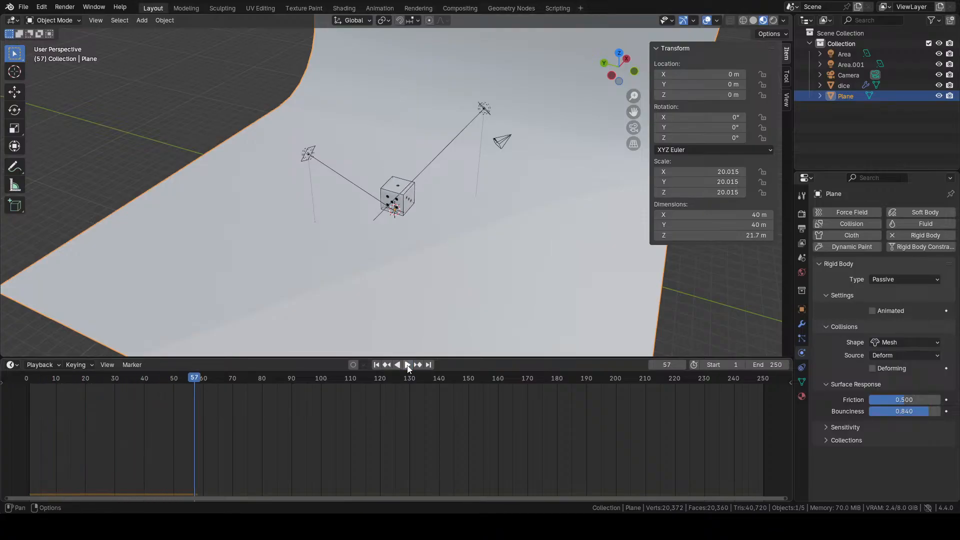
- Set the backdrop plane's bounciness to 1, play the animation to test the bounce, and return to frame 1
{"action": "left_click", "coordinate": [404, 200]}
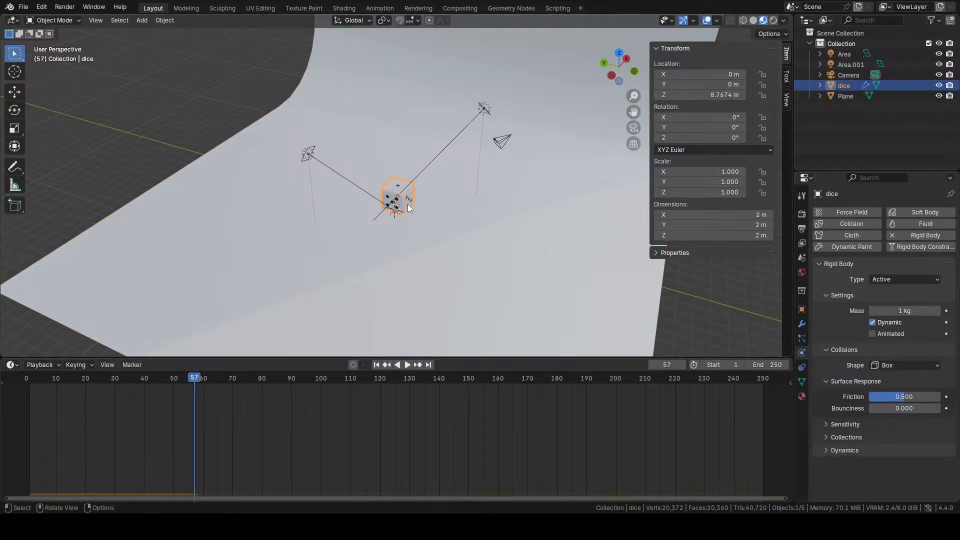
{"action": "left_click", "coordinate": [458, 242]}
{"action": "left_click_drag", "start_coordinate": [895, 411], "coordinate": [915, 411]}
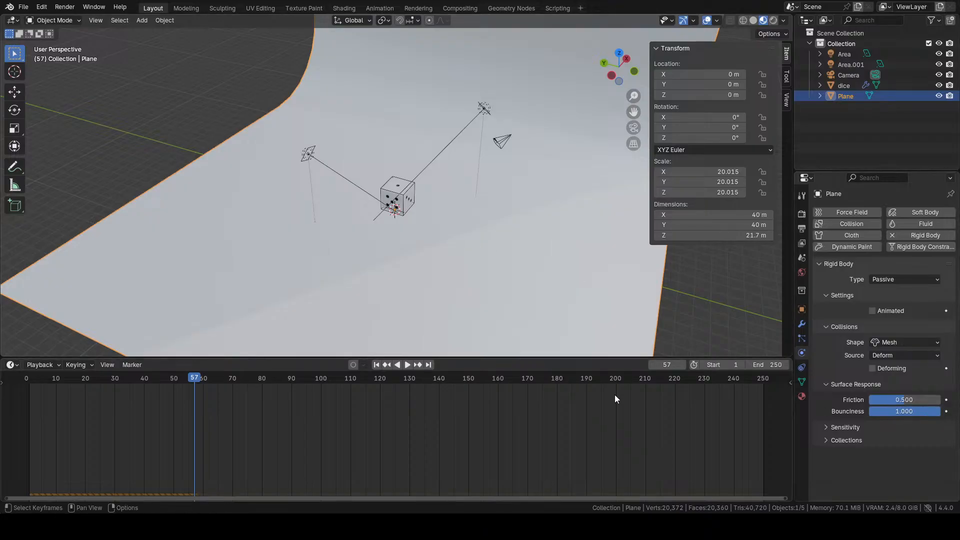
{"action": "left_click", "coordinate": [407, 365]}
{"action": "left_click", "coordinate": [378, 365]}
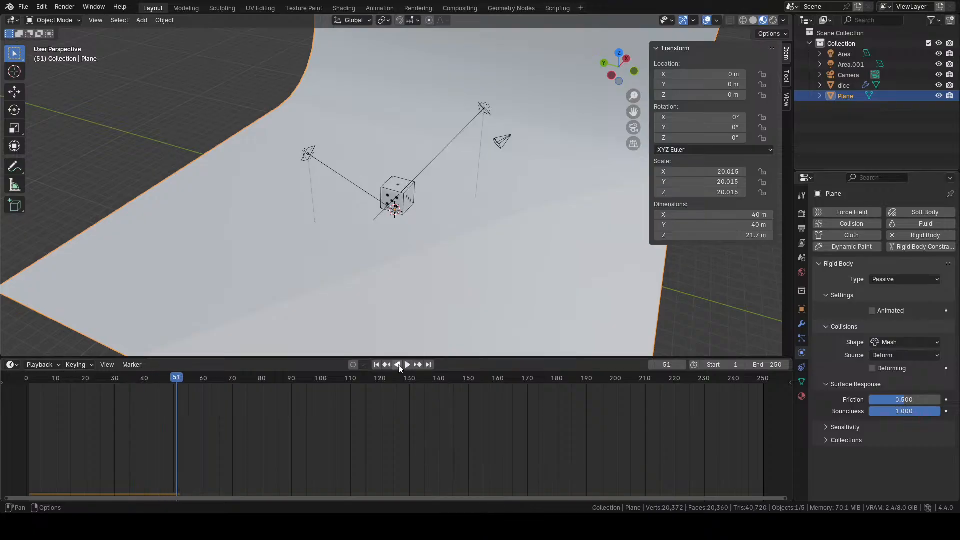
{"action": "key", "text": "Escape"}
- Set the backdrop plane's bounciness to 0.379, play the animation to test the bounce, and return to frame 1
{"action": "left_click_drag", "start_coordinate": [905, 411], "coordinate": [857, 411]}
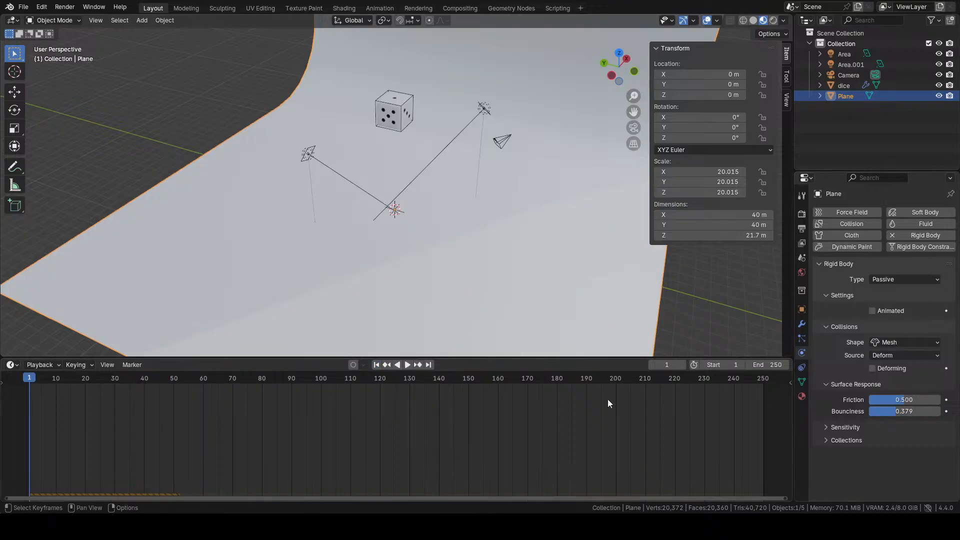
{"action": "left_click", "coordinate": [407, 365]}
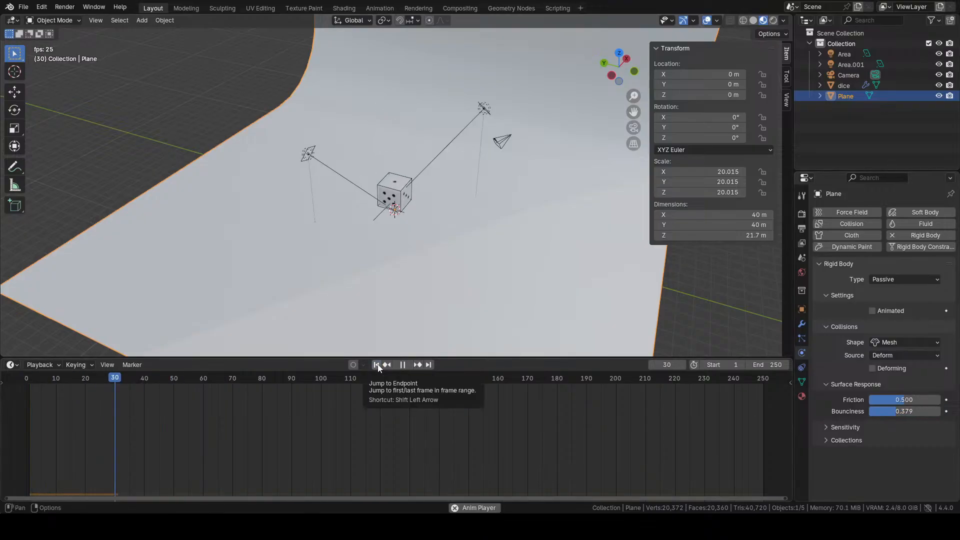
{"action": "left_click", "coordinate": [378, 365]}
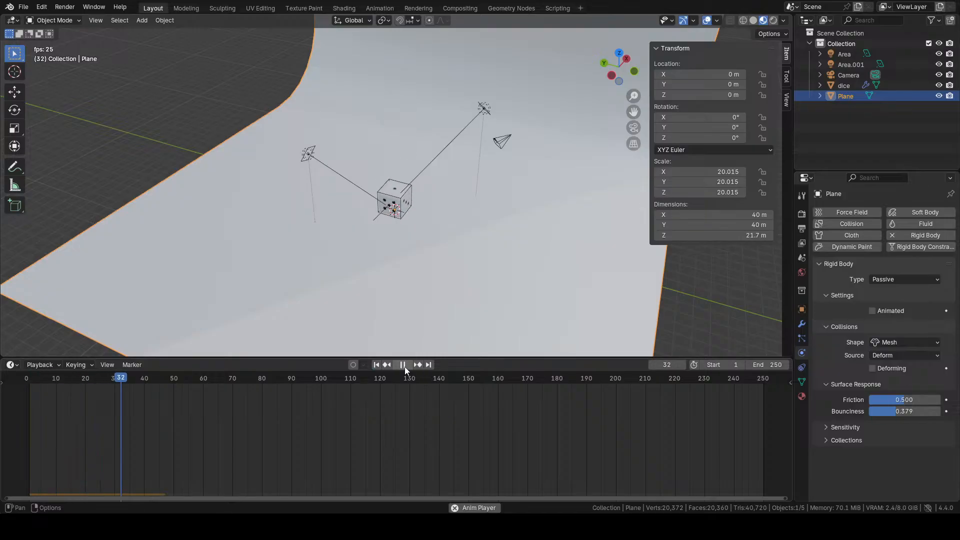
{"action": "key", "text": "space"}
{"action": "left_click", "coordinate": [378, 365]}
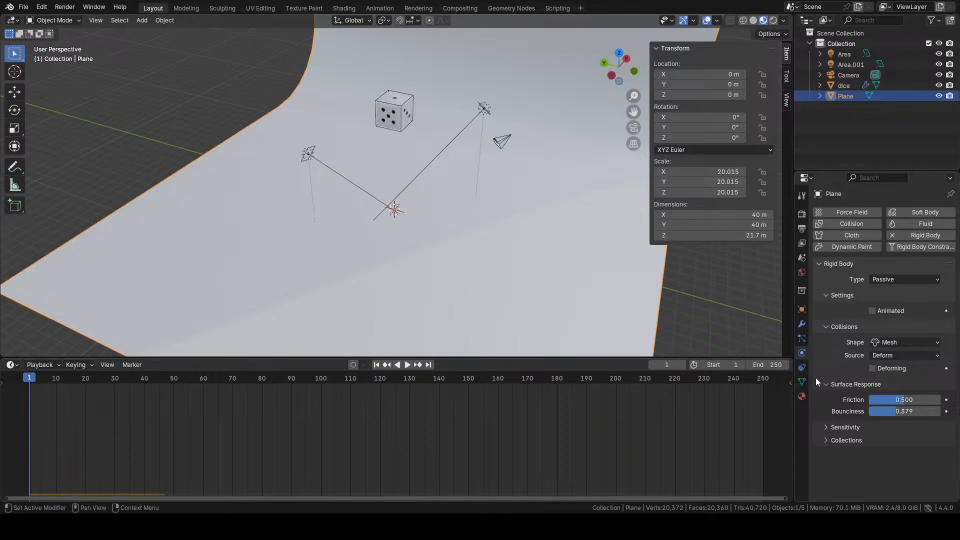
- Enable Deforming for the backdrop plane's mesh collision, play the animation to test the dice's fall, and return to frame 1
{"action": "left_click", "coordinate": [895, 370]}
{"action": "left_click", "coordinate": [408, 365]}
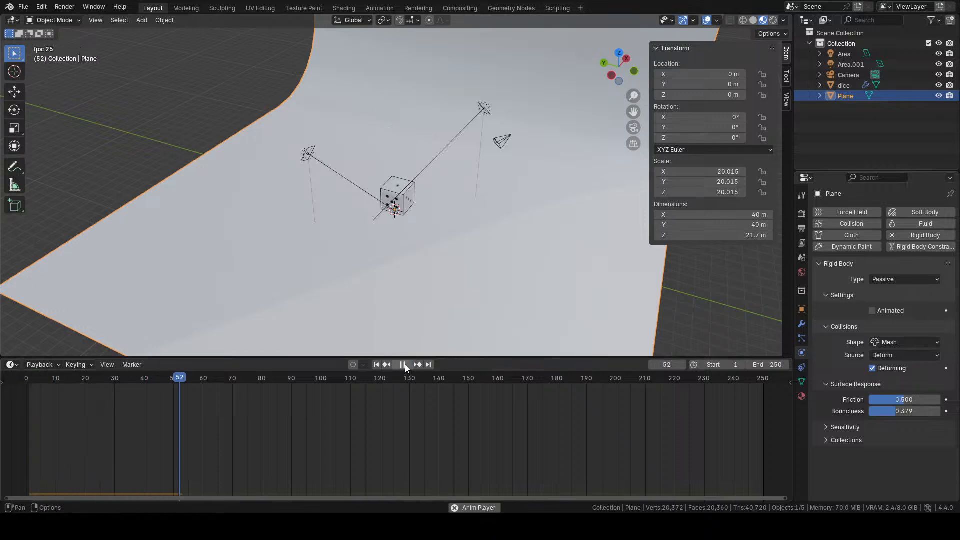
{"action": "left_click", "coordinate": [404, 364]}
{"action": "left_click", "coordinate": [376, 365]}
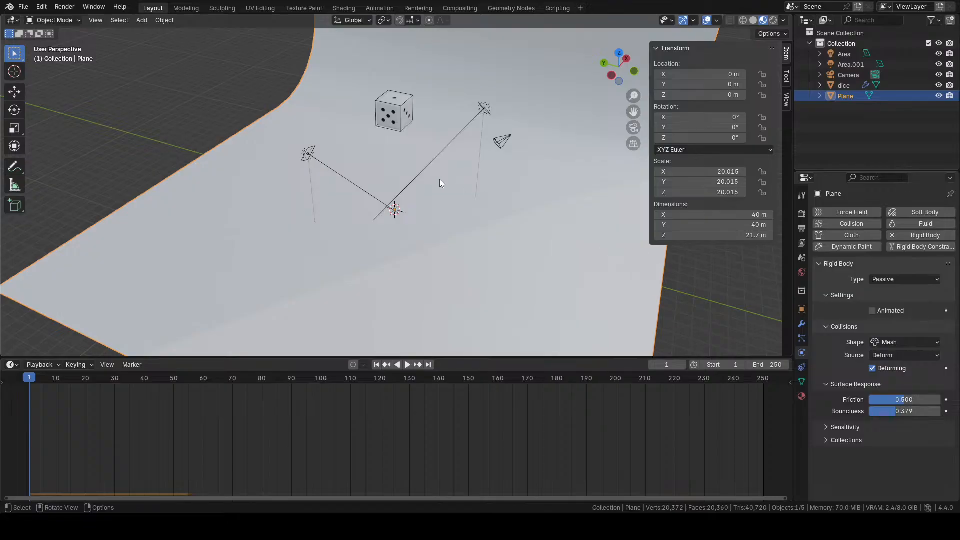
- Check the dice's rigid body settings, and set the backdrop plane's bounciness to 0.855
{"action": "mouse_move", "coordinate": [440, 179]}
{"action": "middle_mouse_down"}
{"action": "mouse_move", "coordinate": [419, 174]}
{"action": "mouse_move", "coordinate": [433, 176]}
{"action": "middle_mouse_up"}
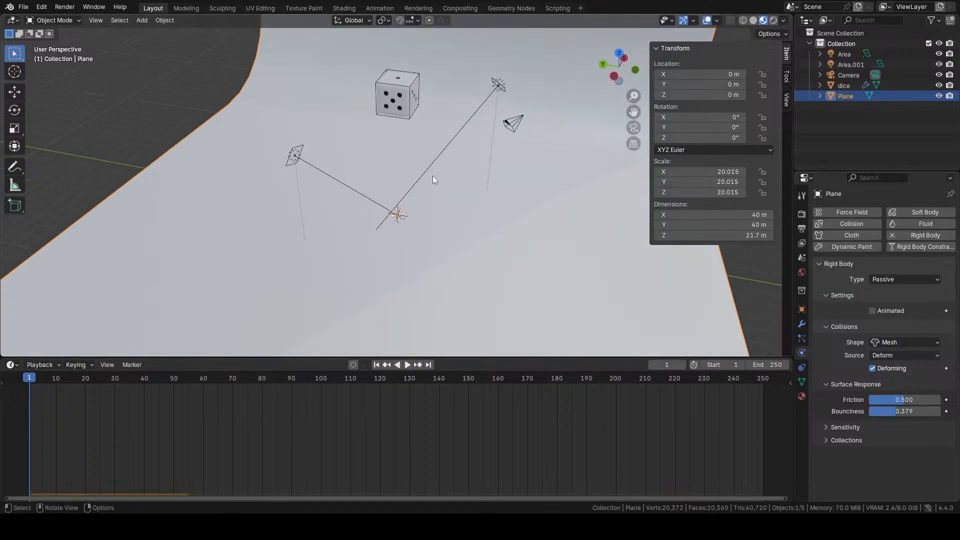
{"action": "left_click", "coordinate": [398, 104]}
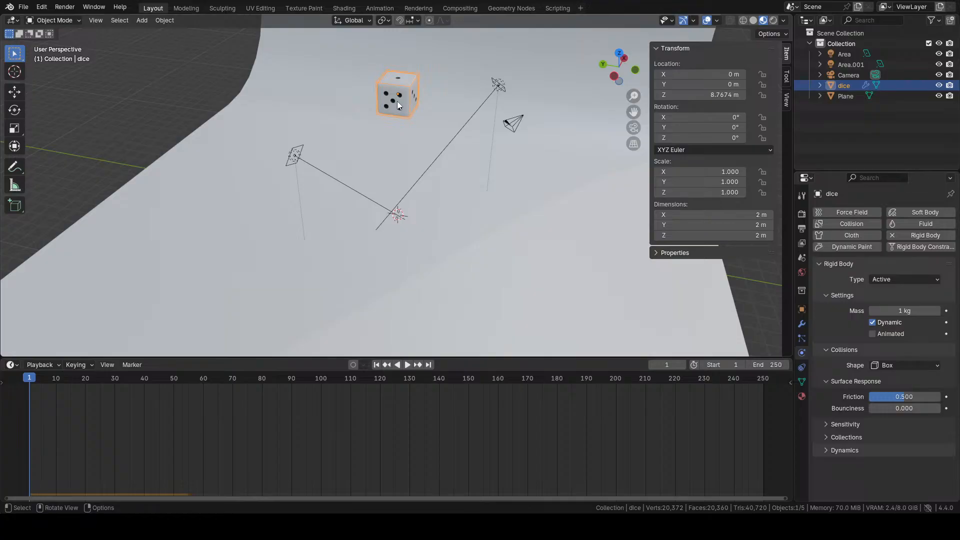
{"action": "left_click", "coordinate": [516, 246]}
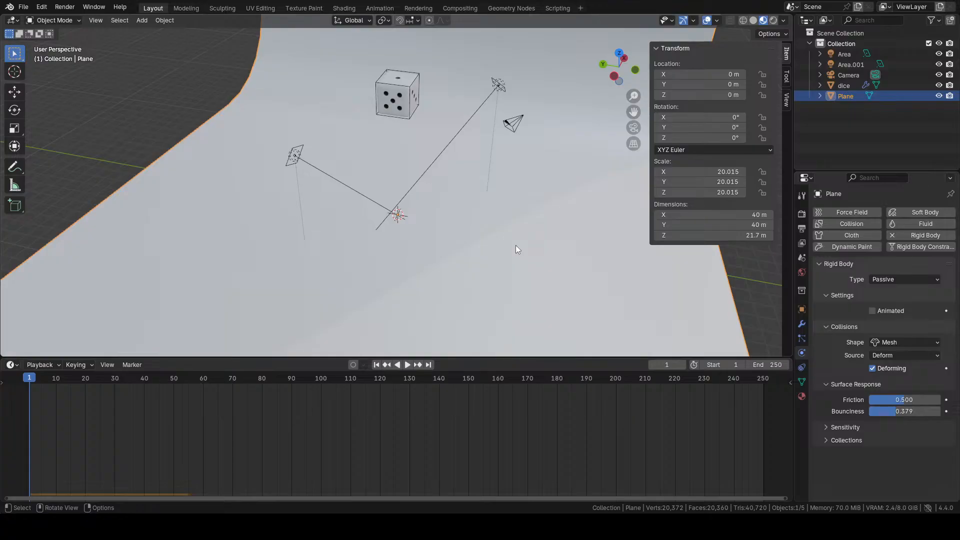
{"action": "left_click_drag", "start_coordinate": [900, 411], "coordinate": [928, 411]}
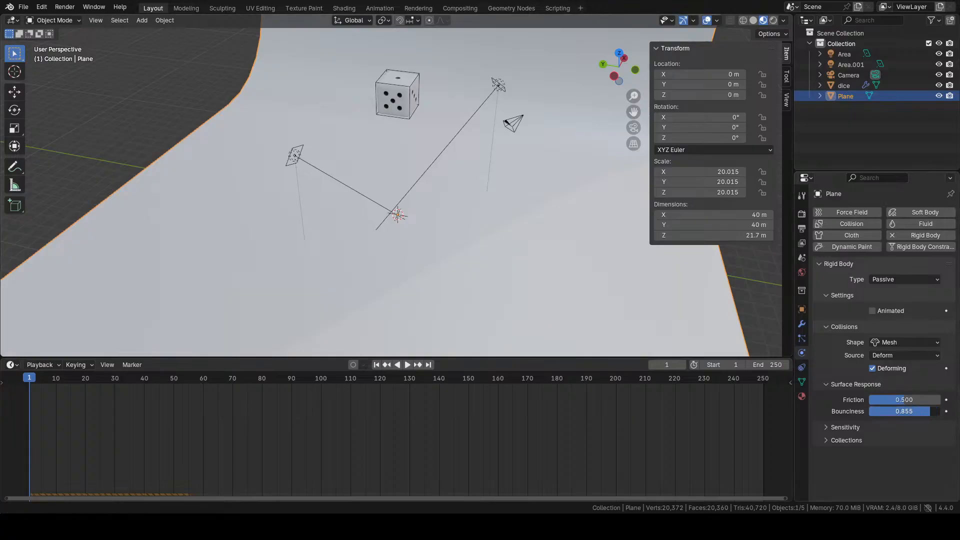
- Play the animation to test the dice's bounce on the backdrop plane, and return to frame 1
{"action": "left_click", "coordinate": [406, 364]}
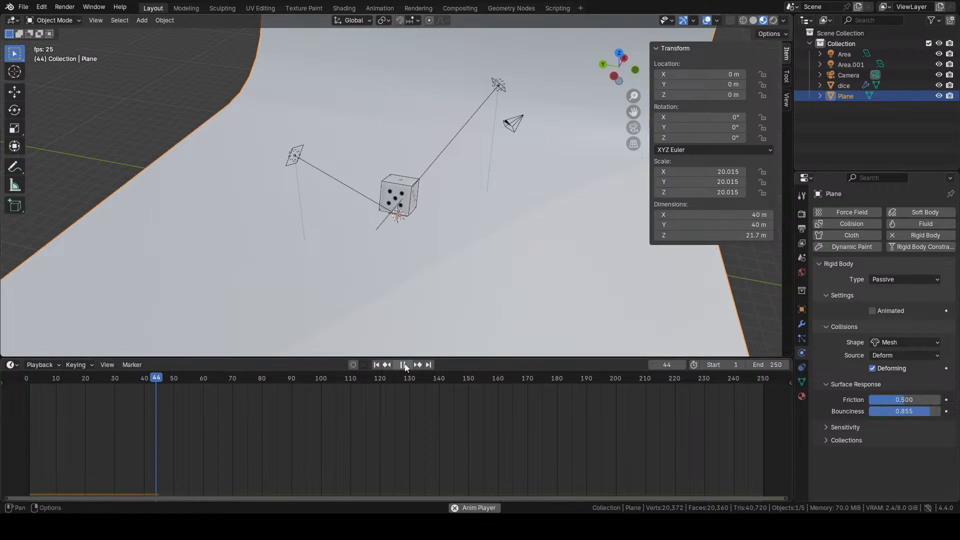
{"action": "left_click", "coordinate": [404, 365]}
{"action": "left_click", "coordinate": [376, 365]}
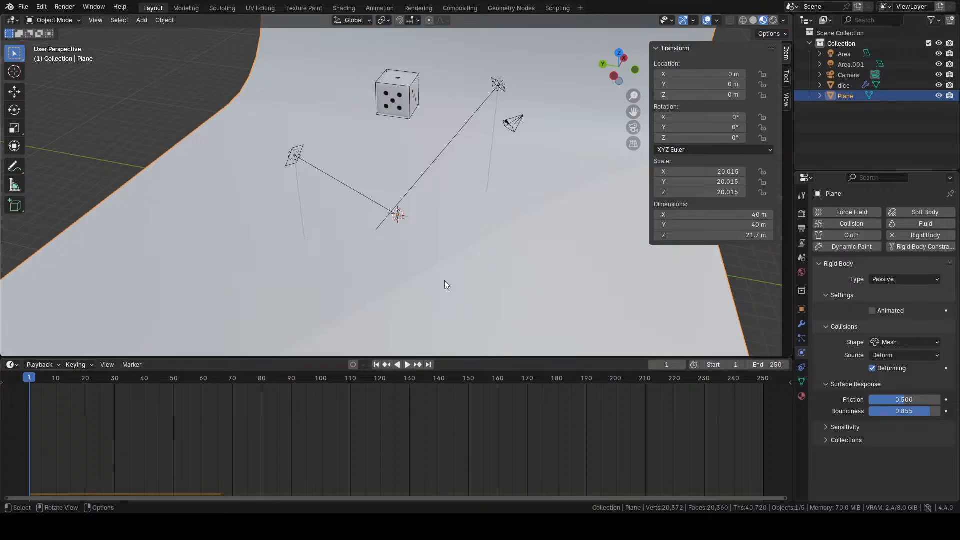
- Set the dice's rigid body collision shape to Sphere, play the animation to test the fall, and return to frame 1
{"action": "left_click", "coordinate": [405, 94]}
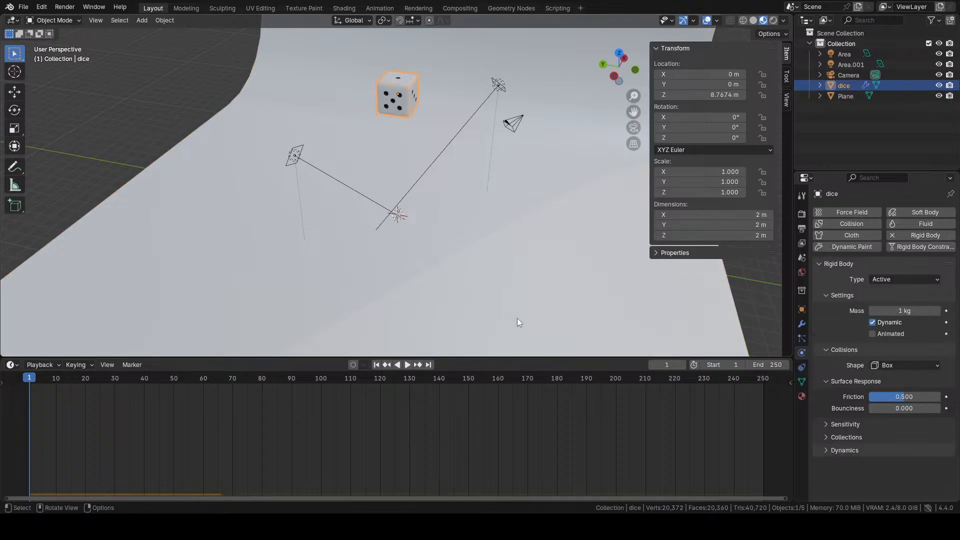
{"action": "middle_click_drag", "start_coordinate": [517, 322], "coordinate": [545, 285]}
{"action": "left_click", "coordinate": [905, 365]}
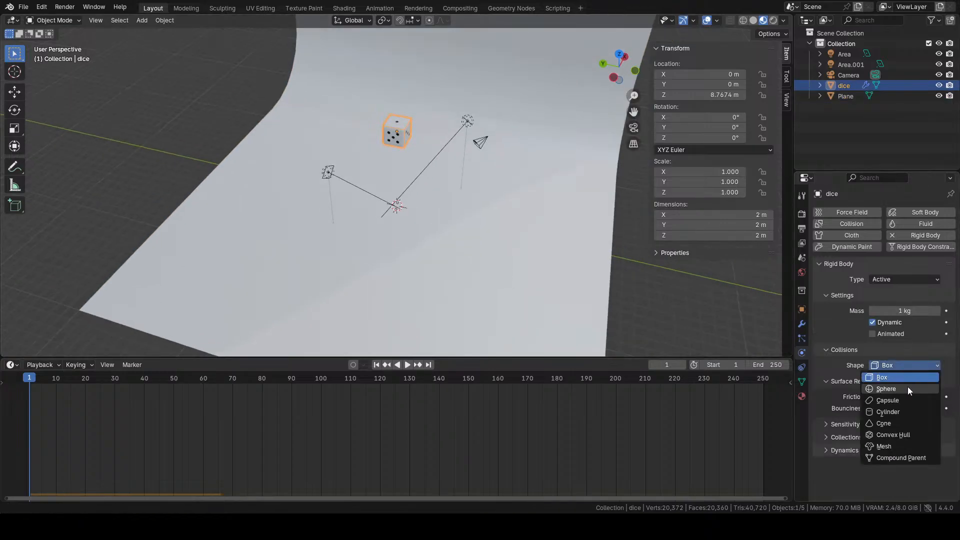
{"action": "left_click", "coordinate": [886, 389]}
{"action": "left_click", "coordinate": [407, 365]}
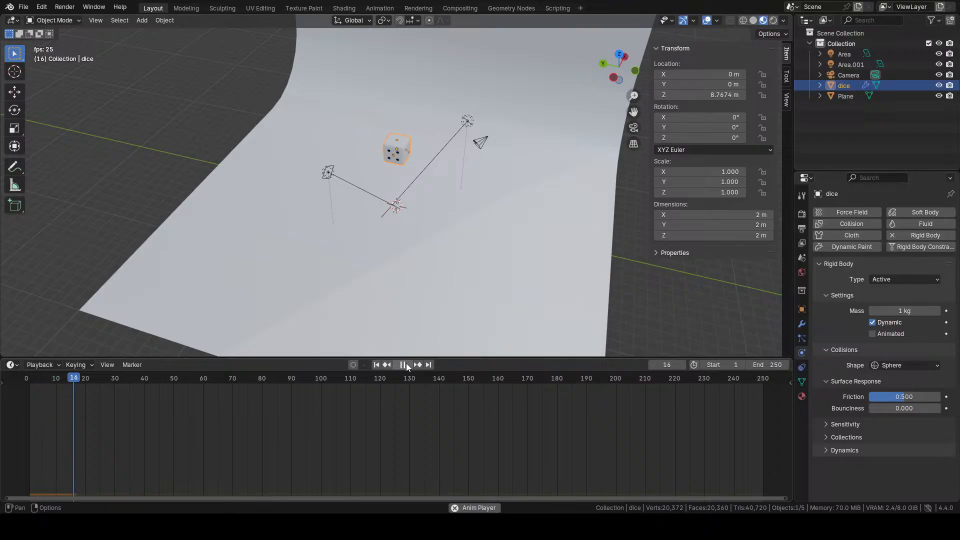
{"action": "left_click", "coordinate": [376, 365]}
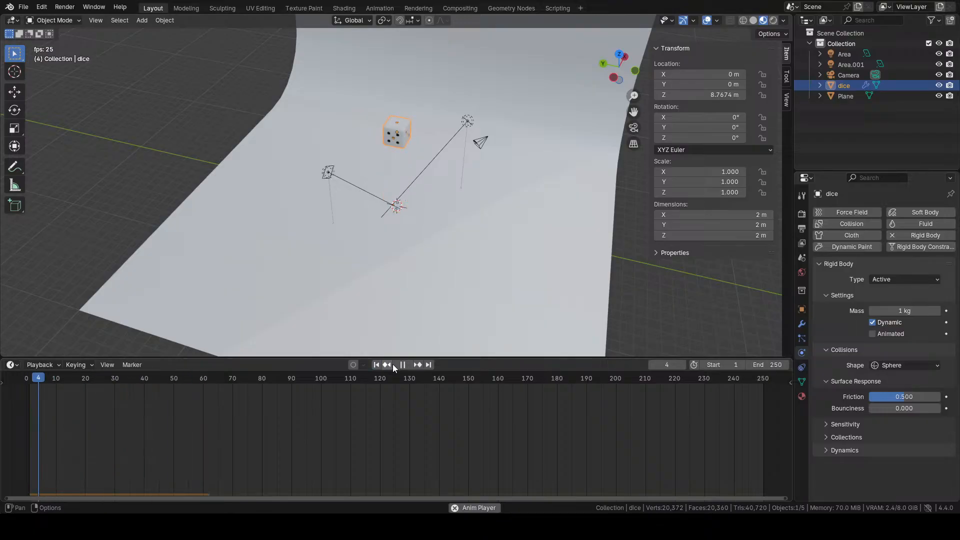
{"action": "key", "text": "Escape"}
- Set the dice's collision shape to Mesh, play the animation to test the fall, and return to frame 1
{"action": "left_click", "coordinate": [895, 366]}
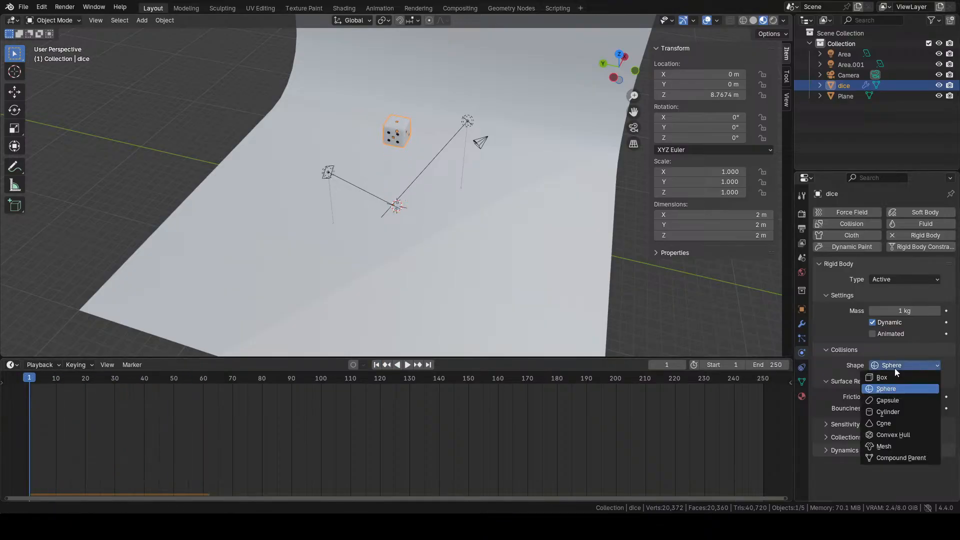
{"action": "left_click", "coordinate": [896, 446]}
{"action": "left_click", "coordinate": [408, 365]}
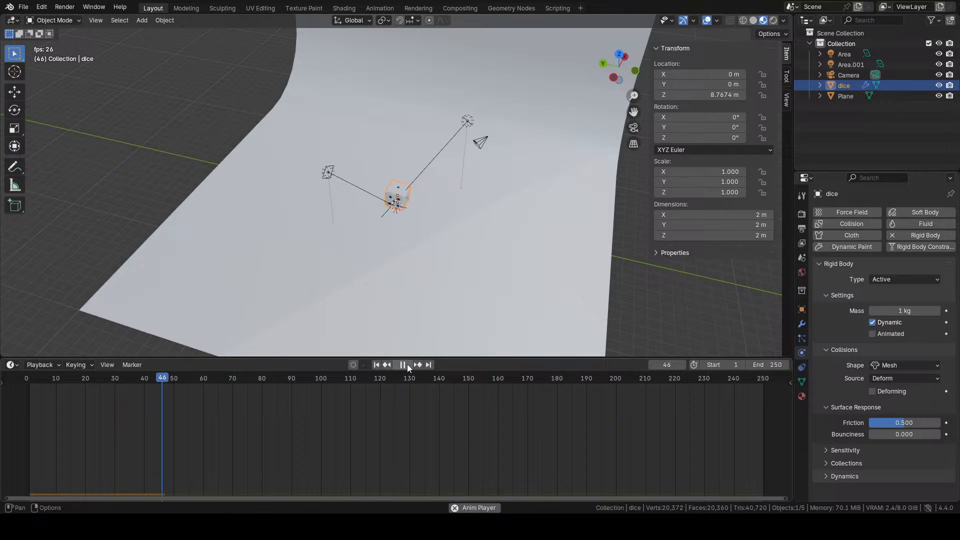
{"action": "left_click", "coordinate": [407, 364]}
{"action": "left_click", "coordinate": [376, 364]}
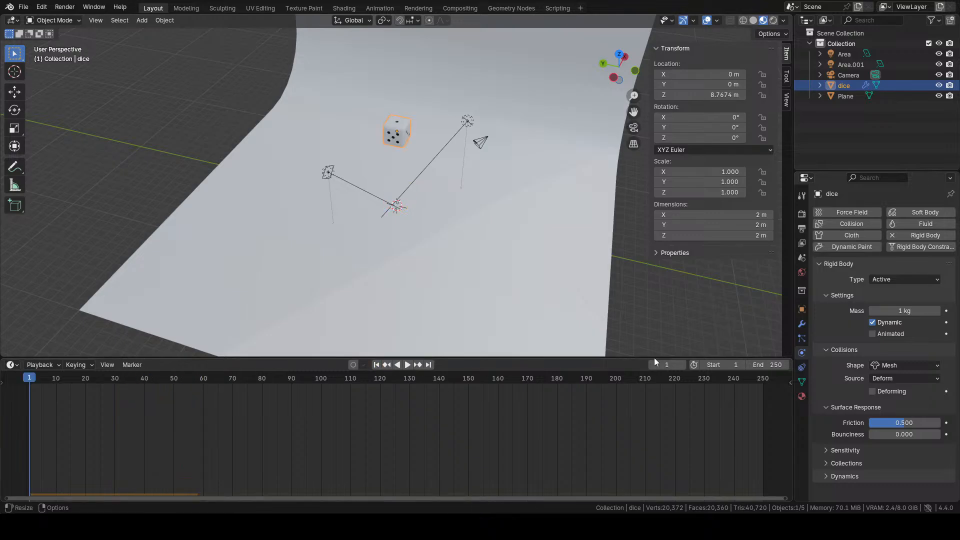
- Set the dice's collision shape to Convex Hull, play the animation to test the fall, and return to frame 1
{"action": "left_click", "coordinate": [892, 367]}
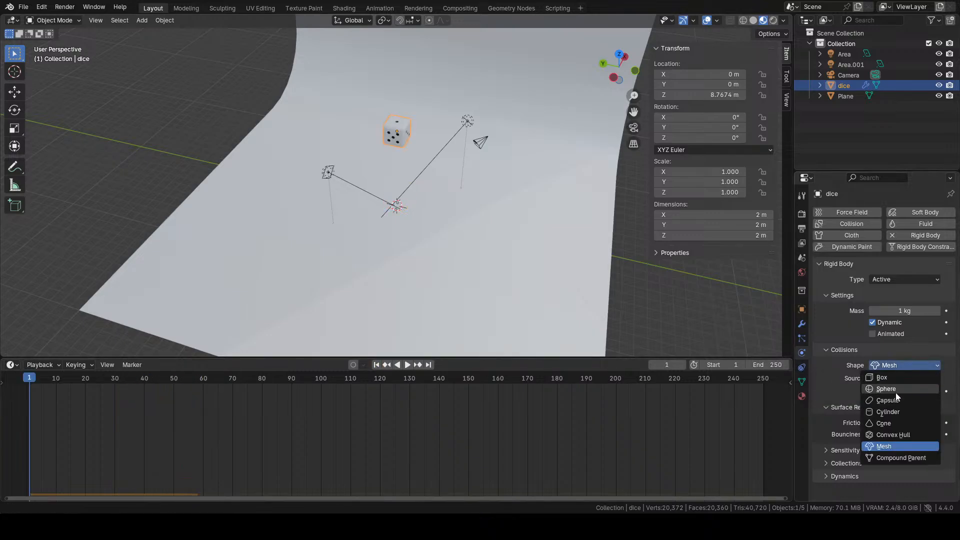
{"action": "left_click", "coordinate": [896, 435]}
{"action": "left_click", "coordinate": [408, 366]}
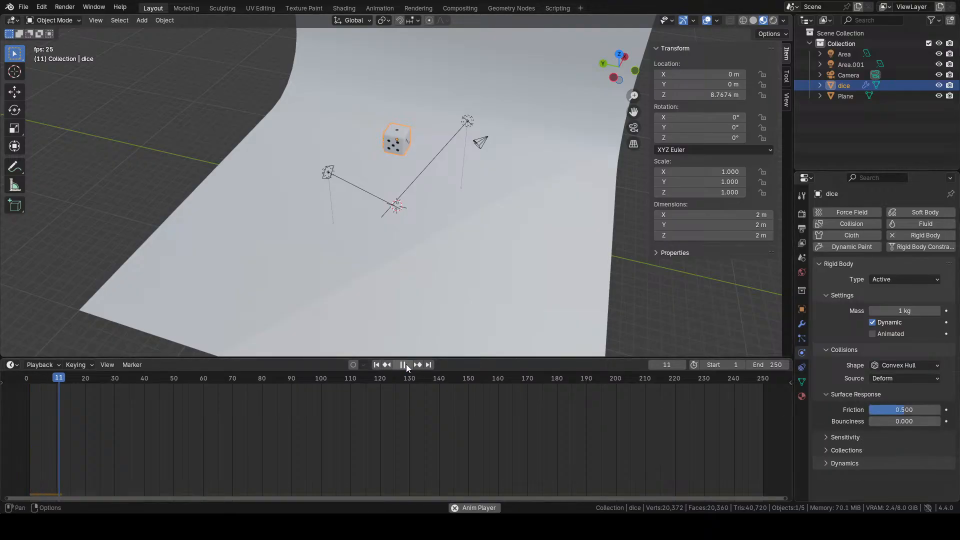
{"action": "left_click", "coordinate": [377, 364]}
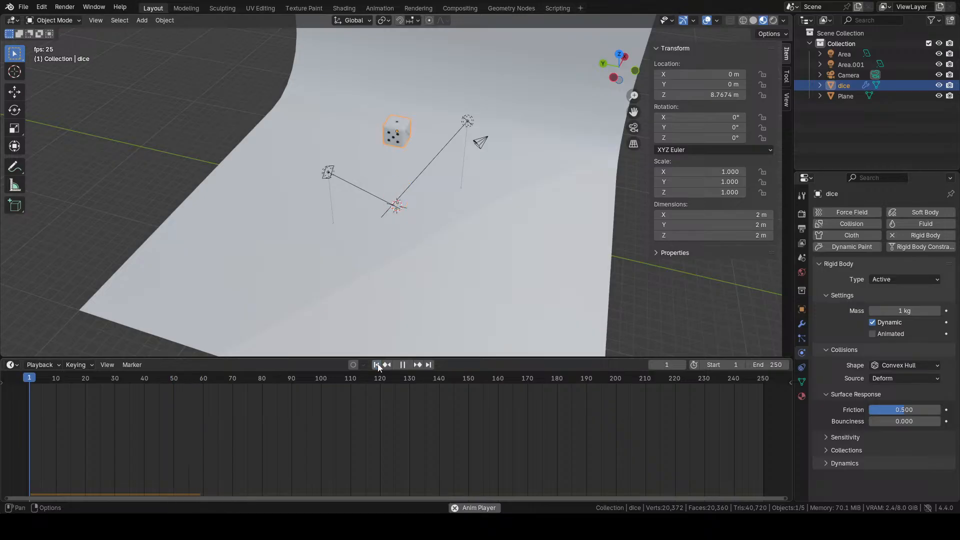
{"action": "left_click", "coordinate": [403, 364]}
{"action": "left_click", "coordinate": [376, 364]}
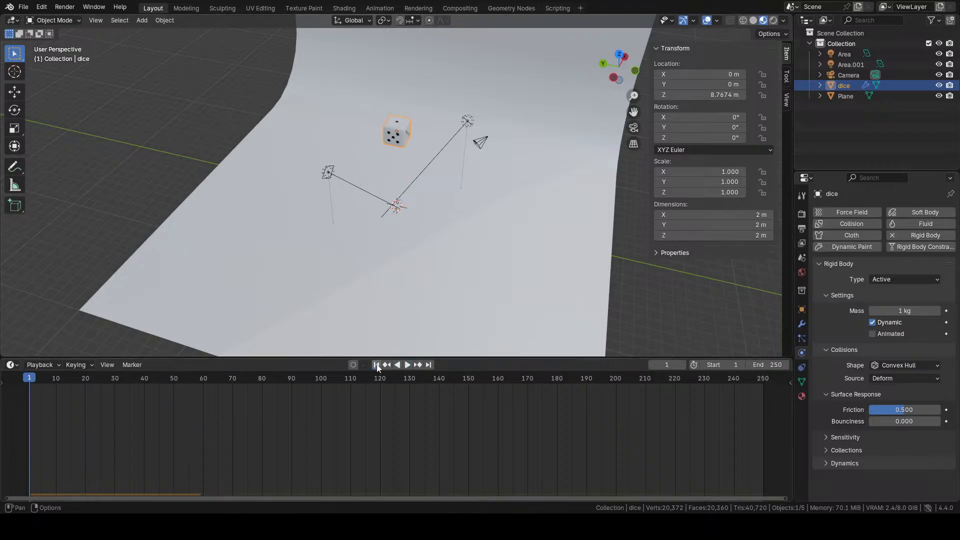
- Set the dice's rigid body mass to 2.4 kg, play the animation to test the fall, and return to frame 1
{"action": "left_click", "coordinate": [905, 310]}
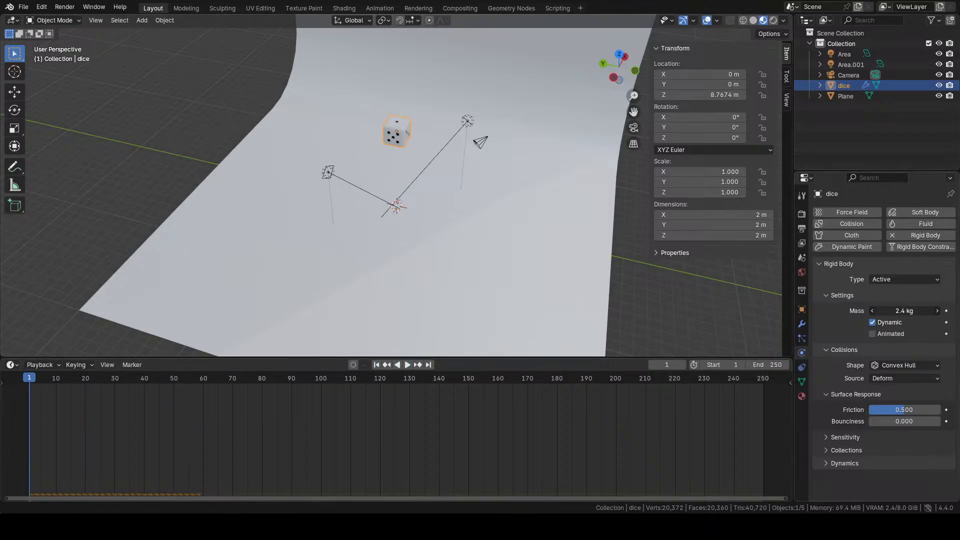
{"action": "type", "text": "2.4"}
{"action": "key", "text": "Return"}
{"action": "left_click", "coordinate": [407, 364]}
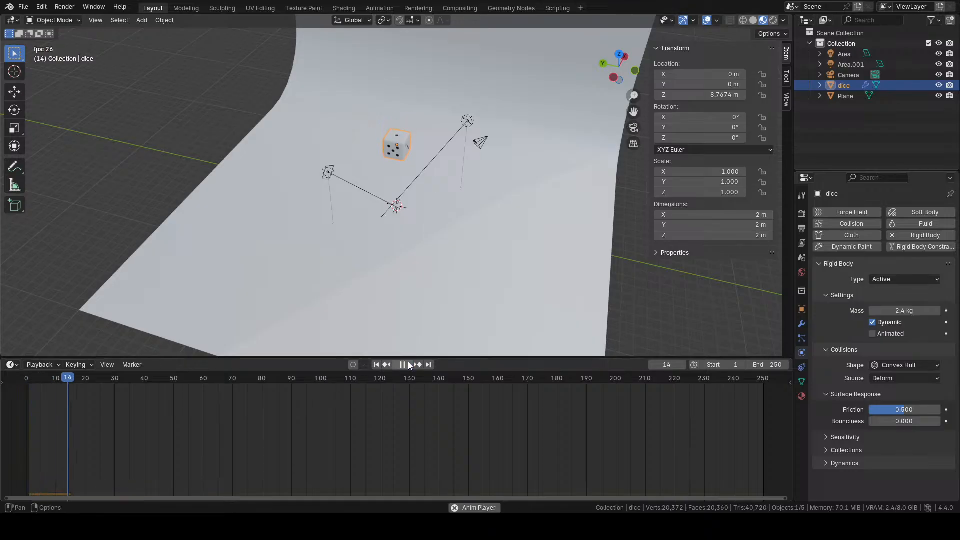
{"action": "left_click", "coordinate": [405, 365]}
{"action": "left_click", "coordinate": [376, 364]}
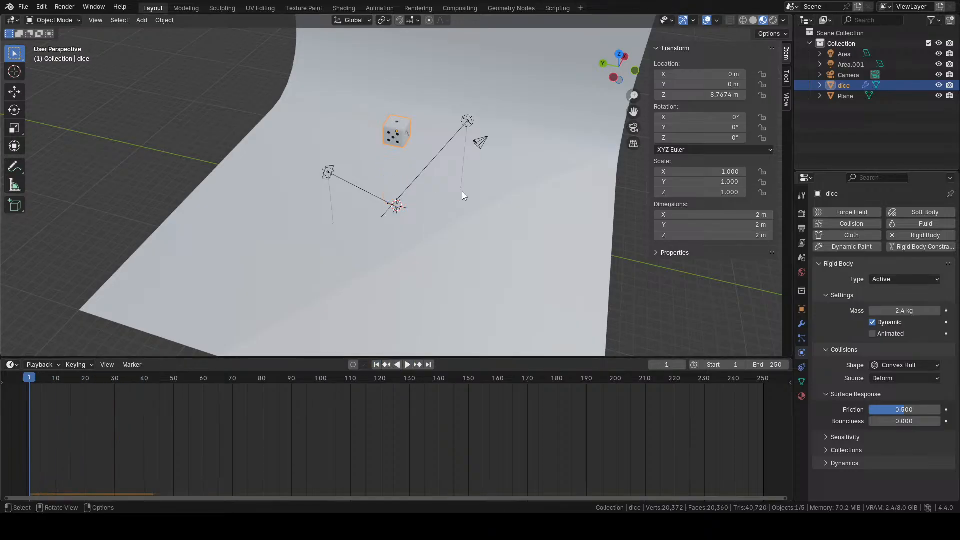
- Set the dice's rigid body mass to 45 kg and play the animation to test the fall
{"action": "scroll", "coordinate": [450, 181], "scroll_direction": "up", "scroll_amount": 3}
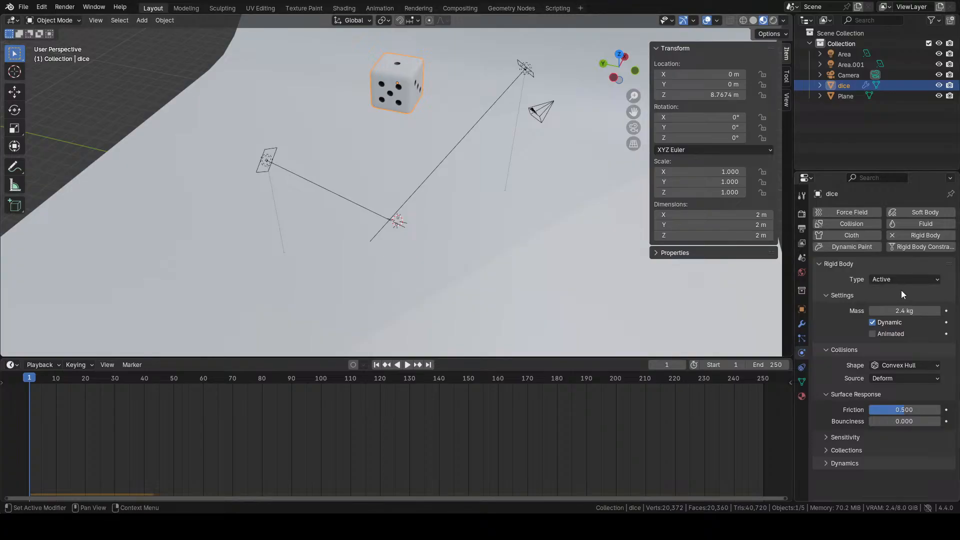
{"action": "left_click", "coordinate": [883, 311]}
{"action": "type", "text": "45"}
{"action": "key", "text": "Return"}
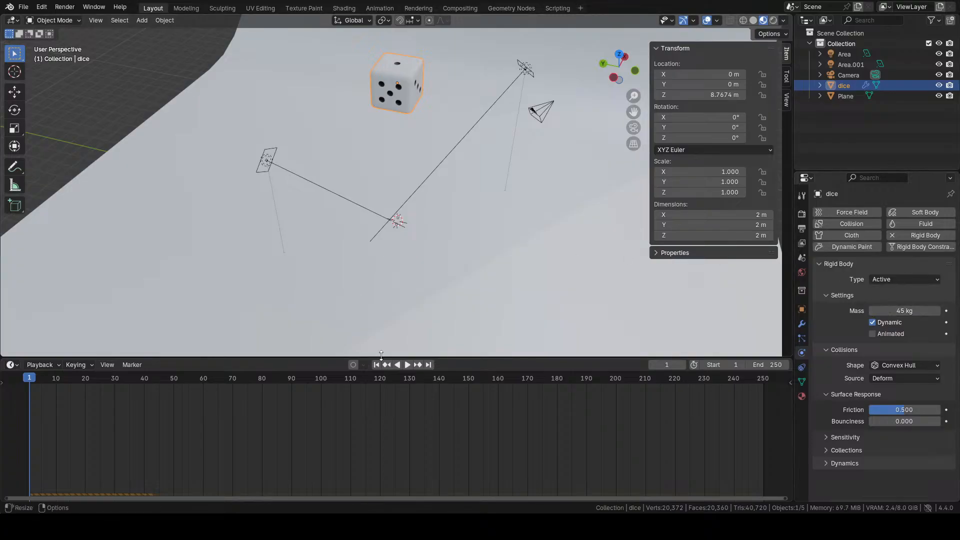
{"action": "left_click", "coordinate": [418, 364]}
{"action": "left_click", "coordinate": [408, 365]}
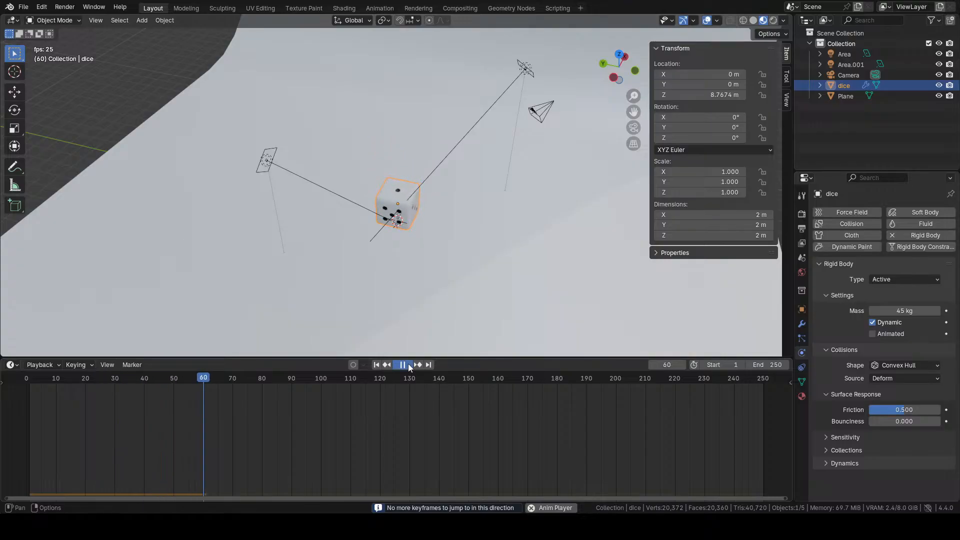
{"action": "left_click", "coordinate": [408, 365]}
- Lower the dice's rigid body mass to 0.001 kg, play the animation from the start, and return to frame 1
{"action": "left_click_drag", "start_coordinate": [904, 311], "coordinate": [873, 310]}
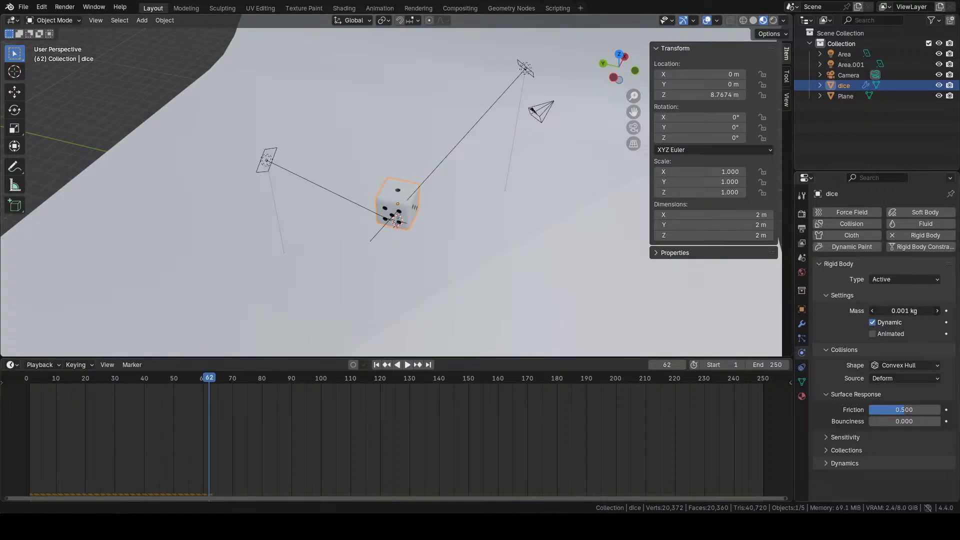
{"action": "left_click", "coordinate": [904, 311]}
{"action": "key", "text": "Return"}
{"action": "left_click", "coordinate": [408, 364]}
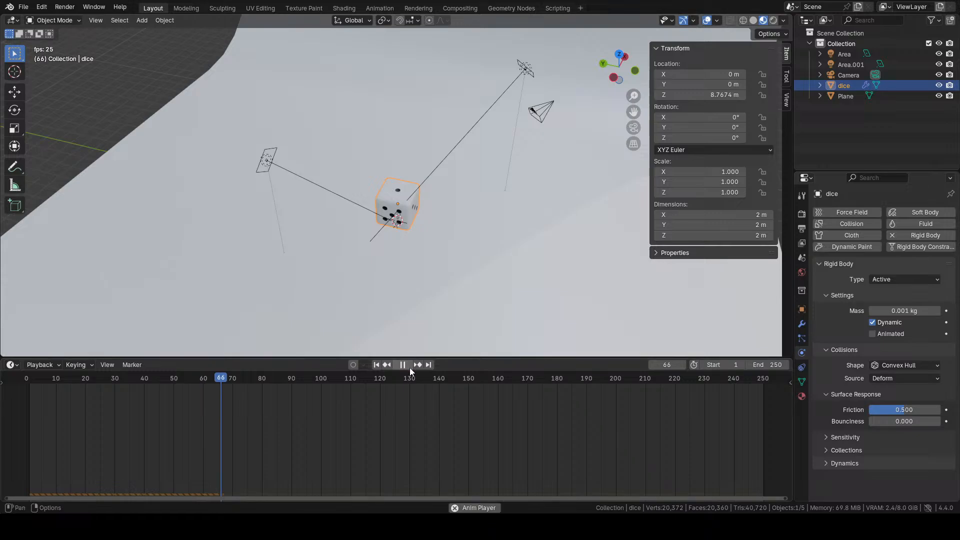
{"action": "left_click", "coordinate": [376, 365]}
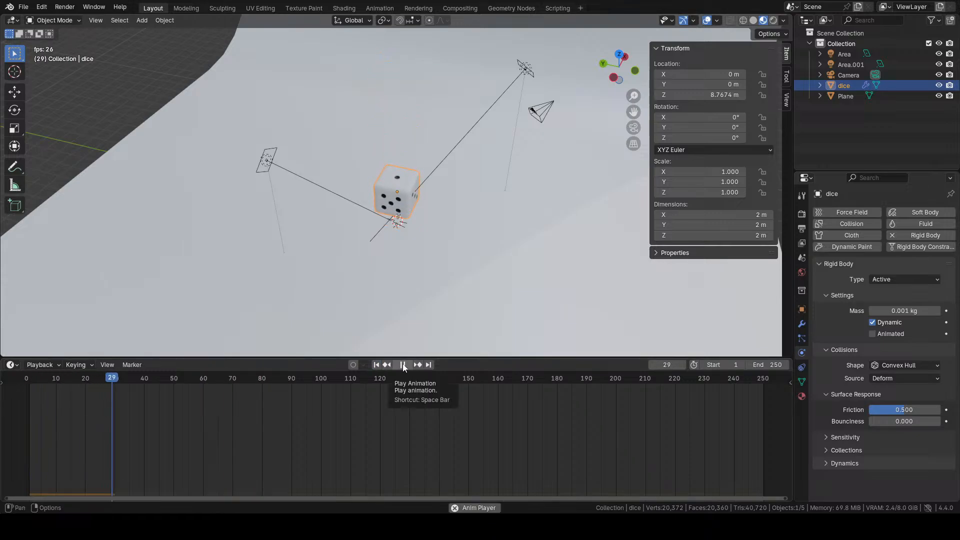
{"action": "left_click", "coordinate": [403, 365]}
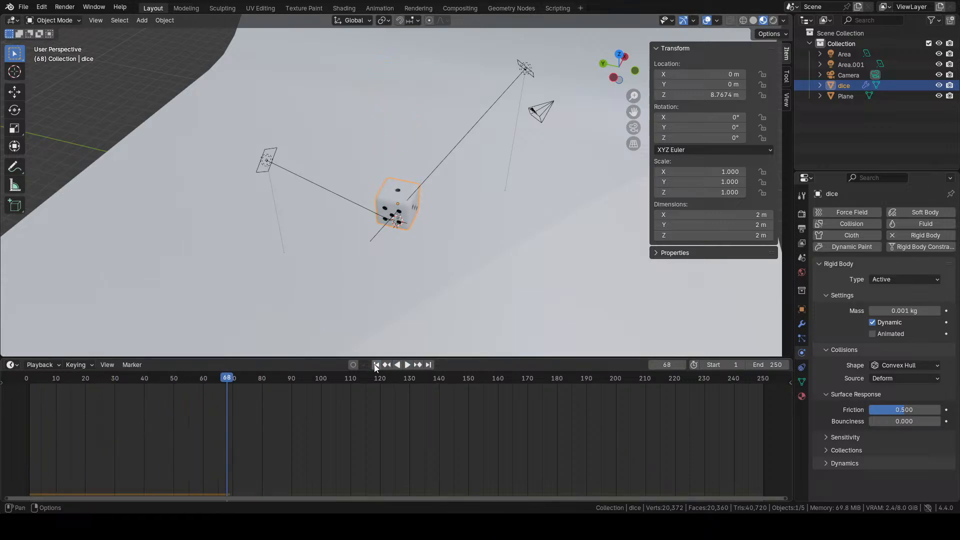
{"action": "left_click", "coordinate": [377, 365]}
- Set the dice's rigid body mass to 1 kg
{"action": "left_click", "coordinate": [900, 311]}
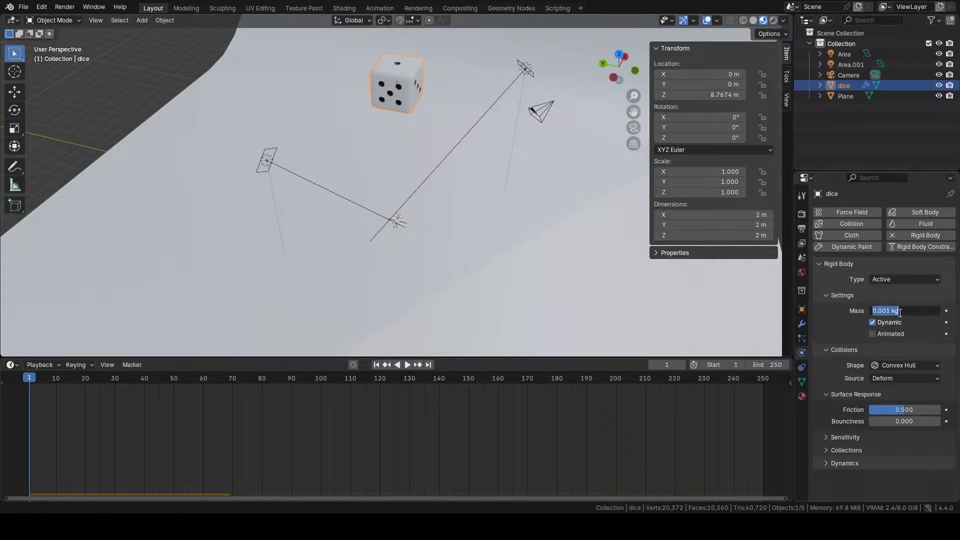
{"action": "type", "text": "1"}
{"action": "key", "text": "Return"}
- Enable Animated for the dice's rigid body, play the animation to test it, and return to frame 1
{"action": "left_click", "coordinate": [872, 334]}
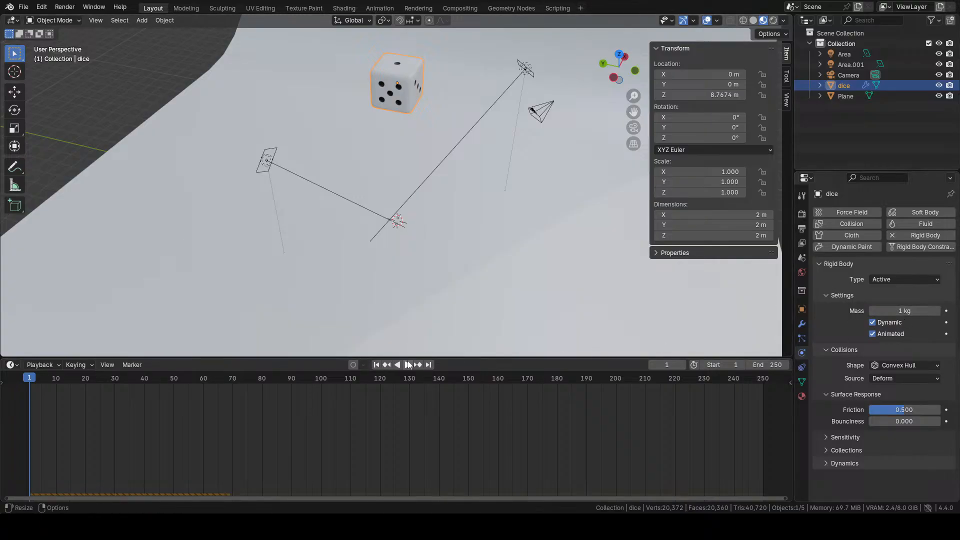
{"action": "left_click", "coordinate": [408, 365]}
{"action": "left_click", "coordinate": [407, 364]}
{"action": "left_click", "coordinate": [377, 364]}
- Select the backdrop plane and save the blend file
{"action": "left_click", "coordinate": [593, 273]}
{"action": "middle_click_drag", "start_coordinate": [593, 272], "coordinate": [541, 209]}
{"action": "left_click", "coordinate": [24, 7]}
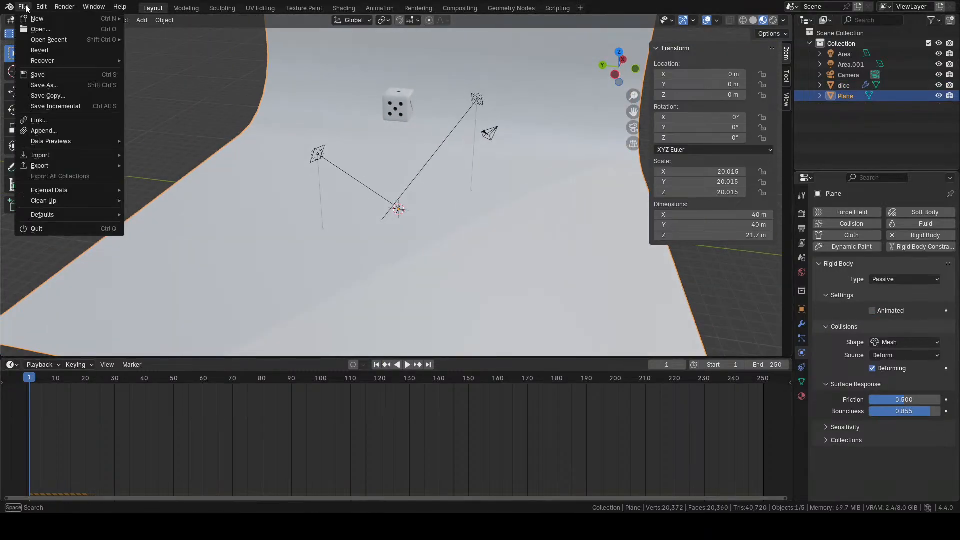
{"action": "left_click", "coordinate": [68, 75]}
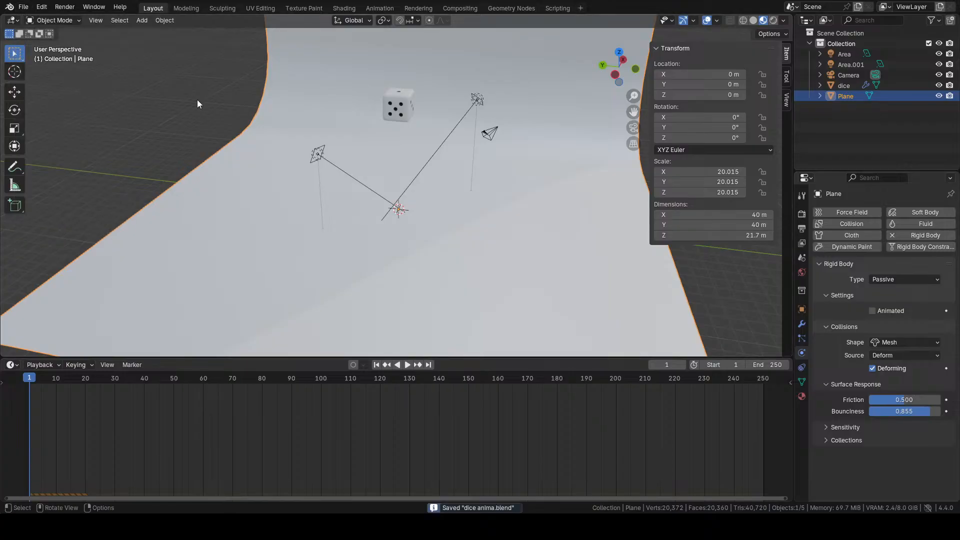
- Examine the scene's units, gravity, simulation and animation settings
{"action": "middle_click_drag", "start_coordinate": [454, 182], "coordinate": [478, 171]}
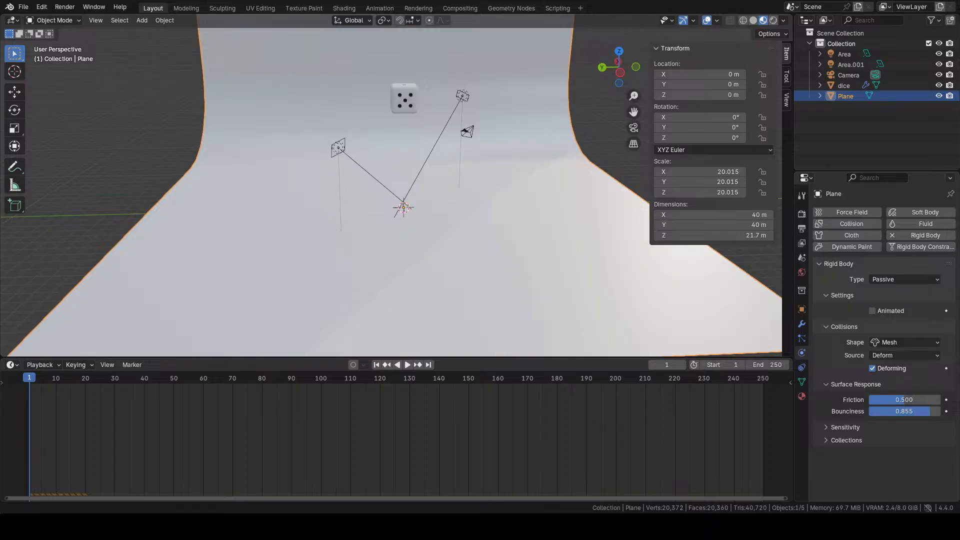
{"action": "left_click", "coordinate": [801, 258]}
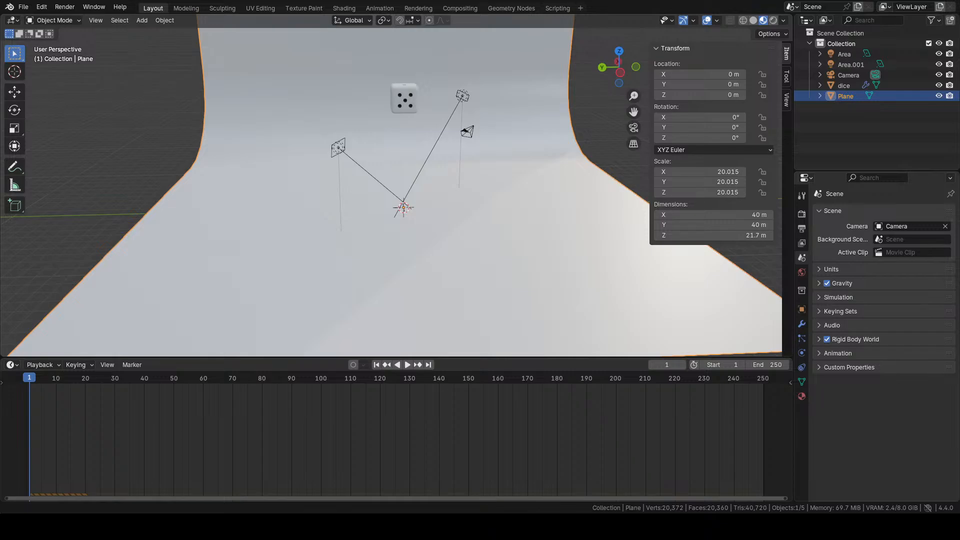
{"action": "left_click", "coordinate": [835, 269]}
{"action": "left_click", "coordinate": [835, 269]}
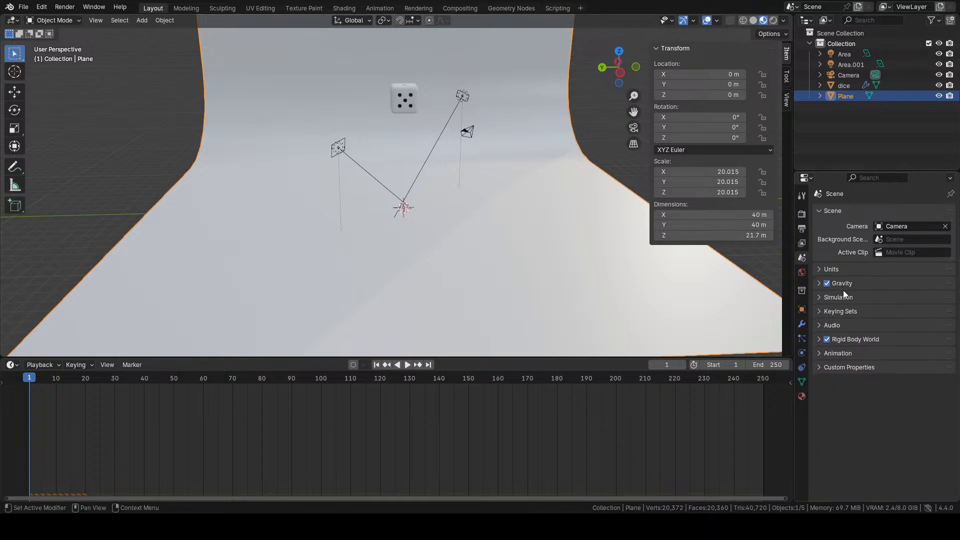
{"action": "left_click", "coordinate": [859, 283]}
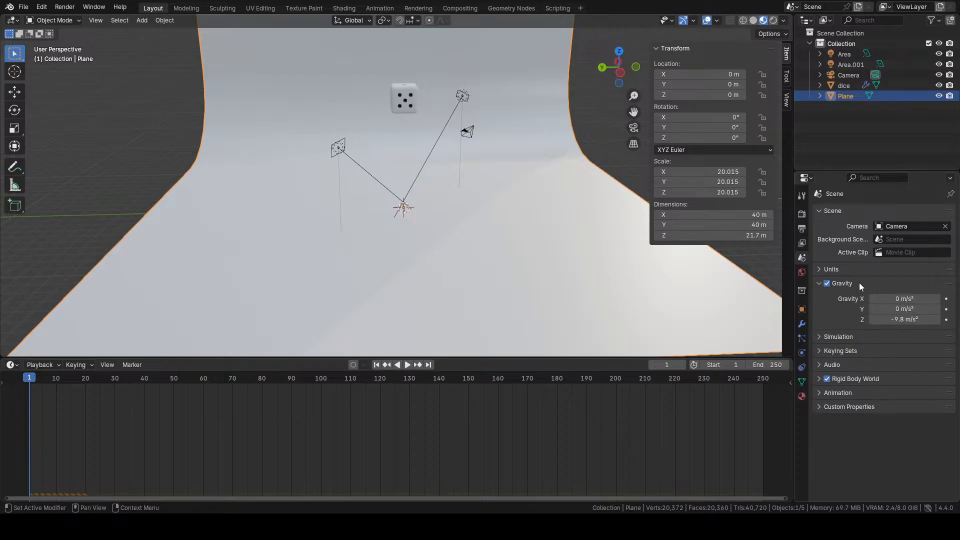
{"action": "left_click", "coordinate": [856, 336]}
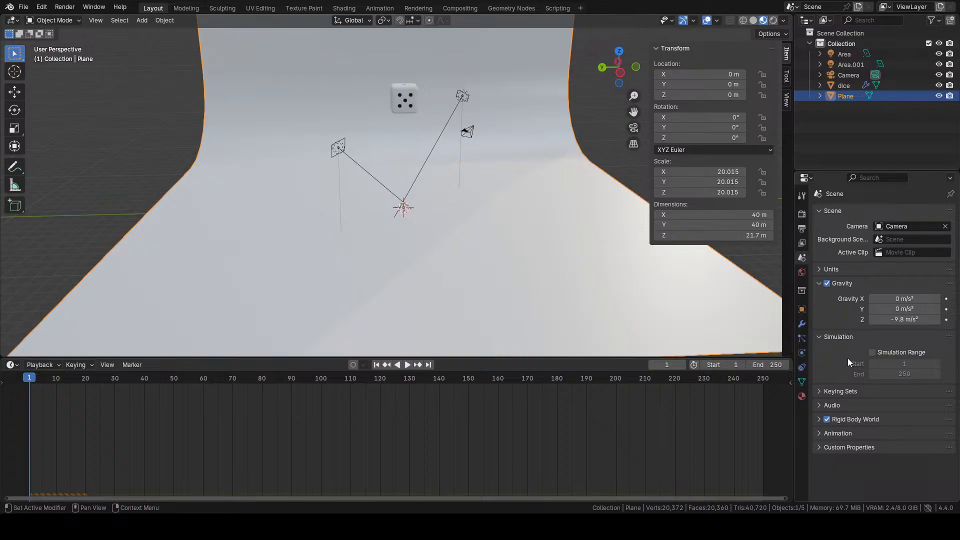
{"action": "left_click", "coordinate": [852, 434]}
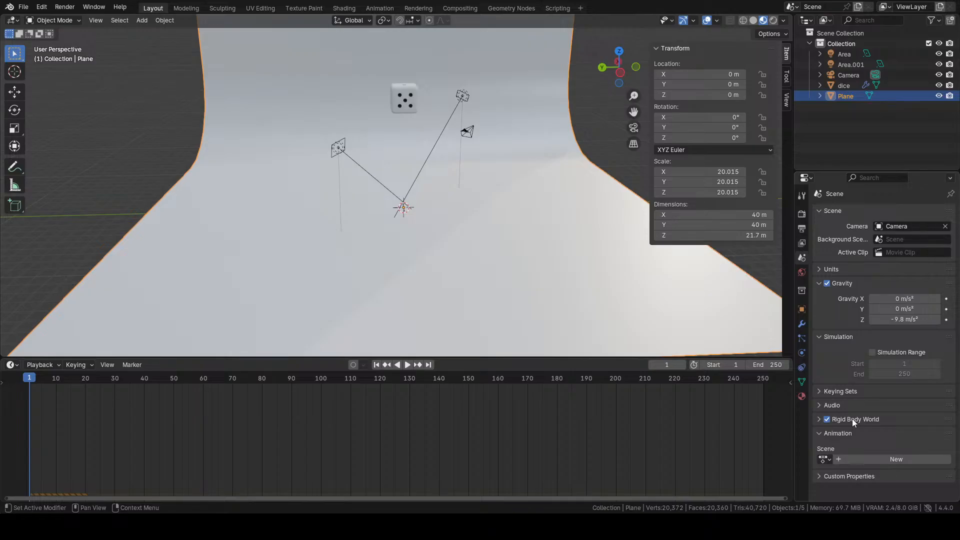
{"action": "left_click", "coordinate": [852, 269]}
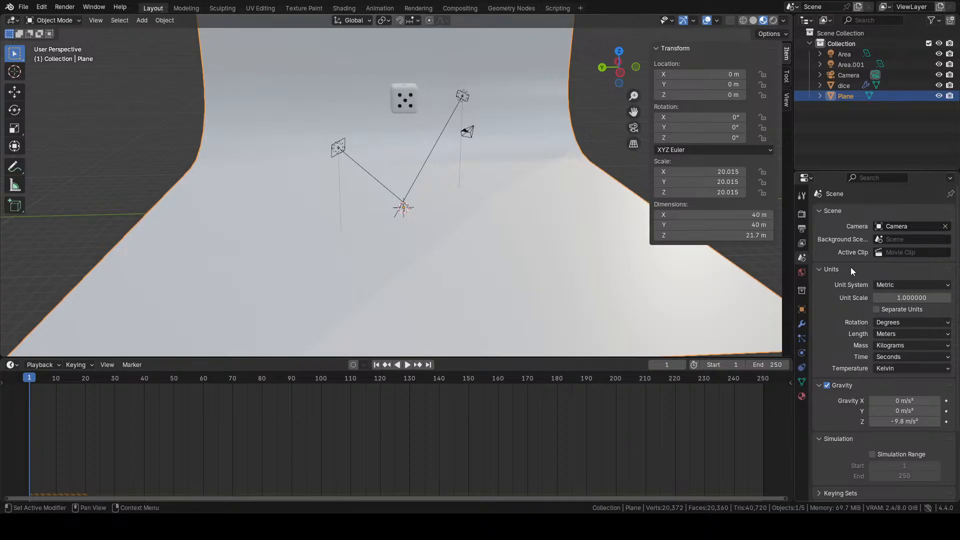
{"action": "scroll", "coordinate": [827, 320], "scroll_direction": "down", "scroll_amount": 5}
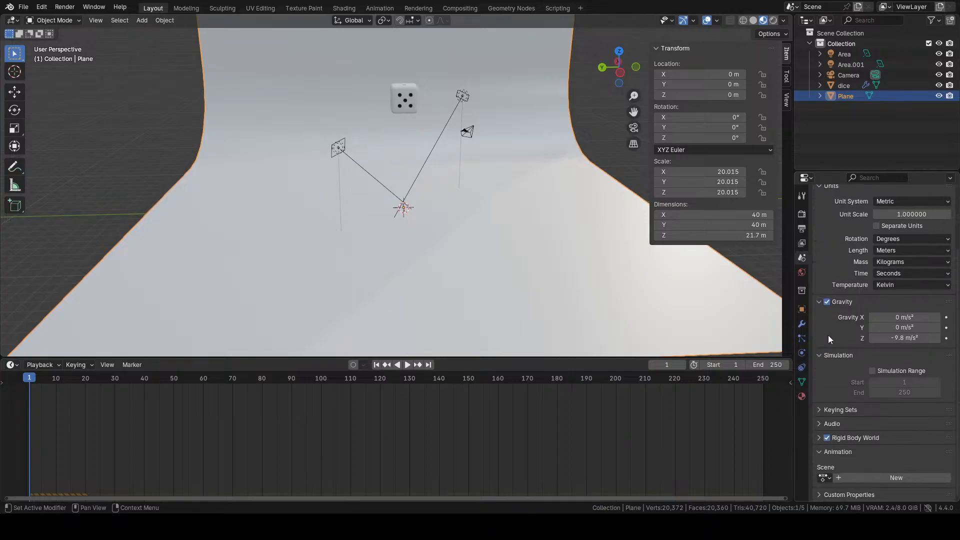
- Examine the scene's keying sets, audio and rigid body world settings, including the cache and field weights
{"action": "left_click", "coordinate": [840, 410]}
{"action": "scroll", "coordinate": [856, 410], "scroll_direction": "down", "scroll_amount": 2}
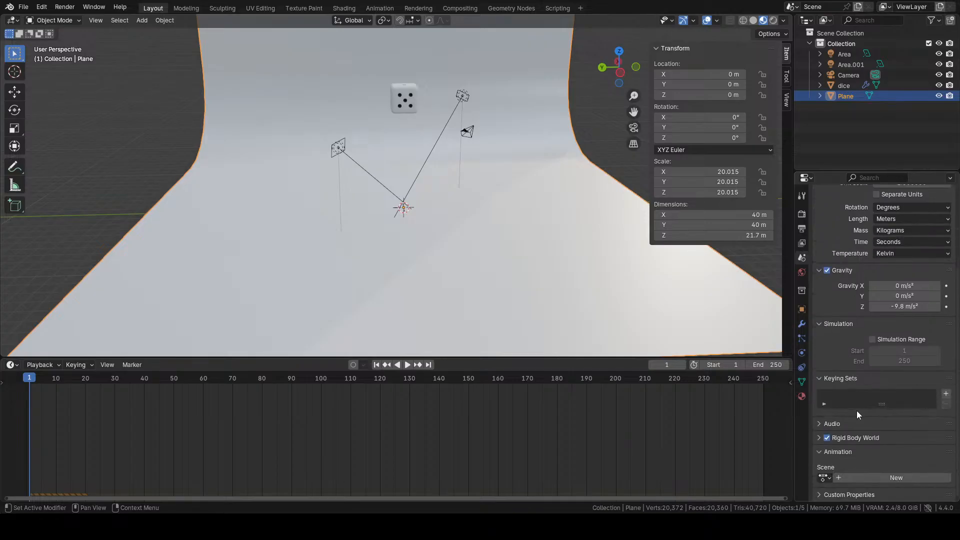
{"action": "left_click", "coordinate": [845, 423]}
{"action": "scroll", "coordinate": [835, 382], "scroll_direction": "down", "scroll_amount": 4}
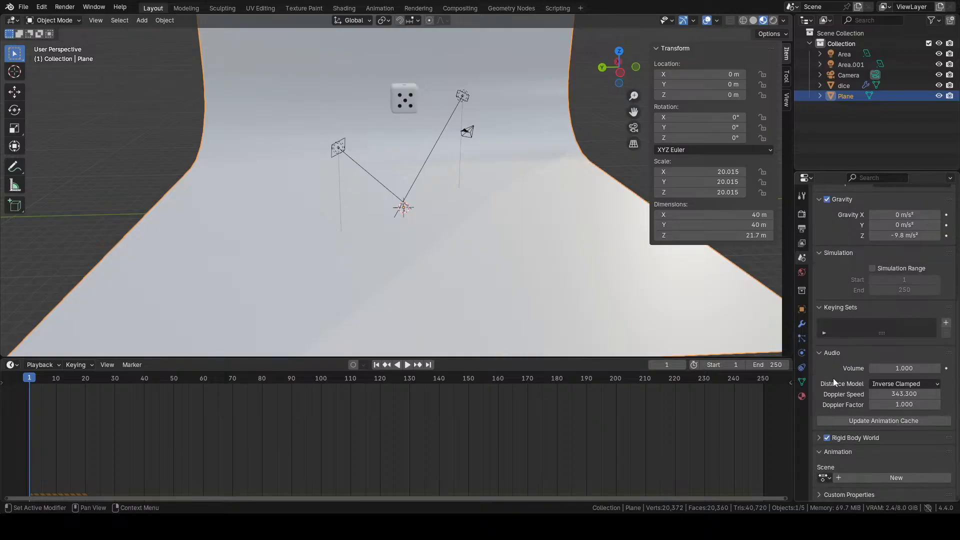
{"action": "left_click", "coordinate": [860, 439]}
{"action": "scroll", "coordinate": [862, 439], "scroll_direction": "down", "scroll_amount": 6}
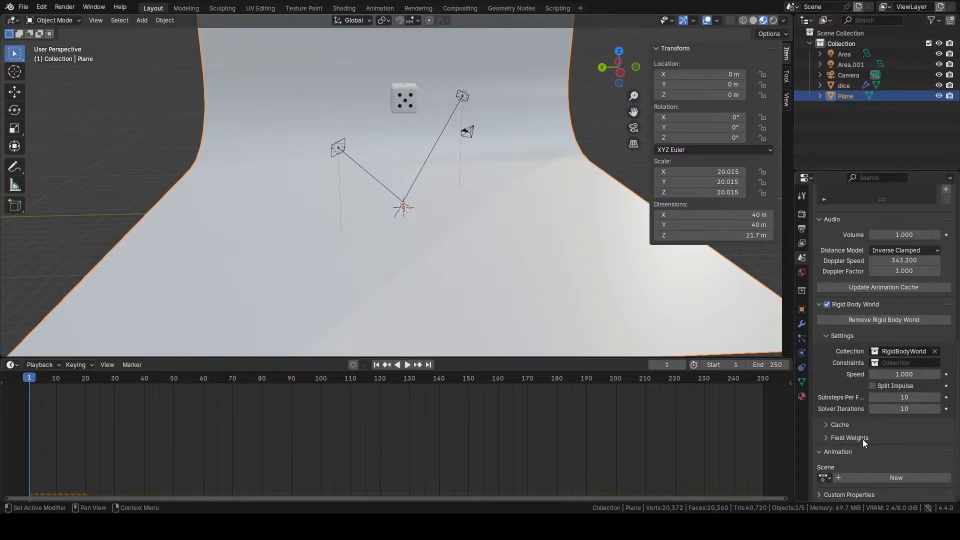
{"action": "left_click", "coordinate": [857, 425]}
{"action": "scroll", "coordinate": [857, 424], "scroll_direction": "down", "scroll_amount": 3}
{"action": "scroll", "coordinate": [838, 393], "scroll_direction": "down", "scroll_amount": 3}
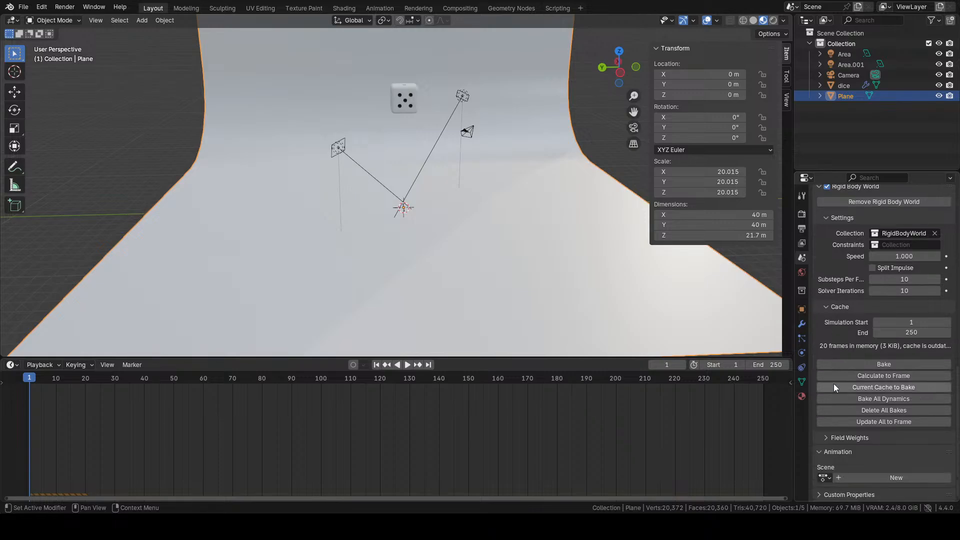
{"action": "left_click", "coordinate": [861, 436]}
{"action": "scroll", "coordinate": [850, 410], "scroll_direction": "down", "scroll_amount": 4}
{"action": "scroll", "coordinate": [844, 392], "scroll_direction": "down", "scroll_amount": 5}
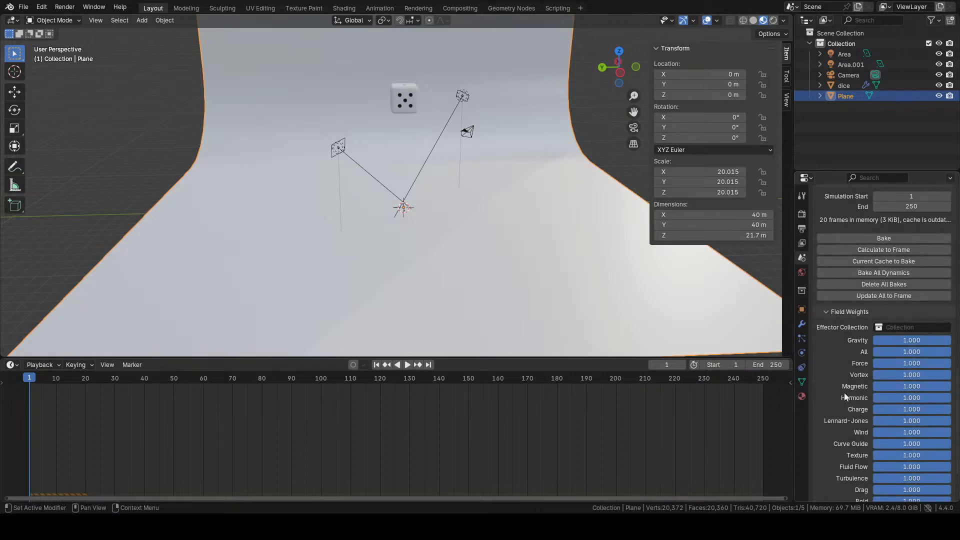
- Set the rigid body world's simulation speed to 1.75
{"action": "scroll", "coordinate": [843, 389], "scroll_direction": "up", "scroll_amount": 7}
{"action": "scroll", "coordinate": [845, 389], "scroll_direction": "up", "scroll_amount": 3}
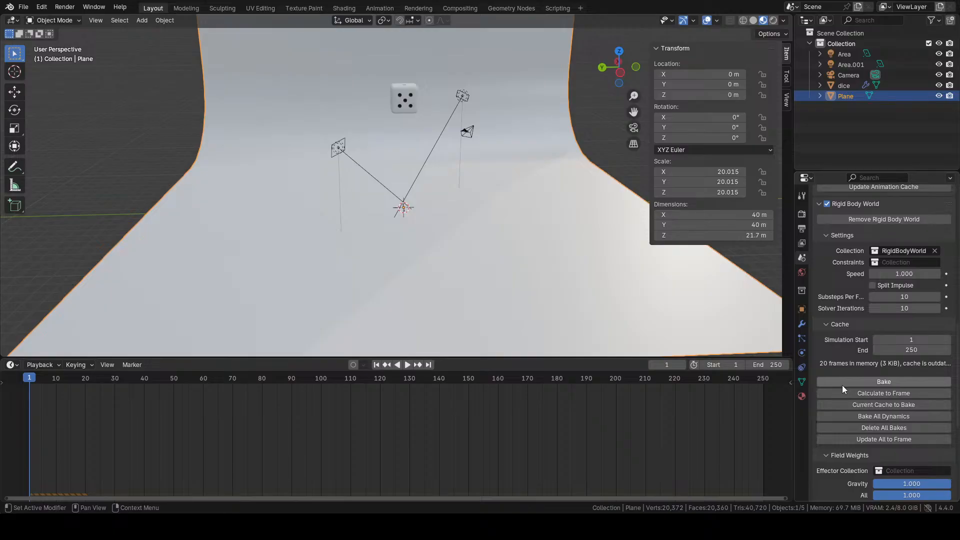
{"action": "scroll", "coordinate": [850, 365], "scroll_direction": "up", "scroll_amount": 5}
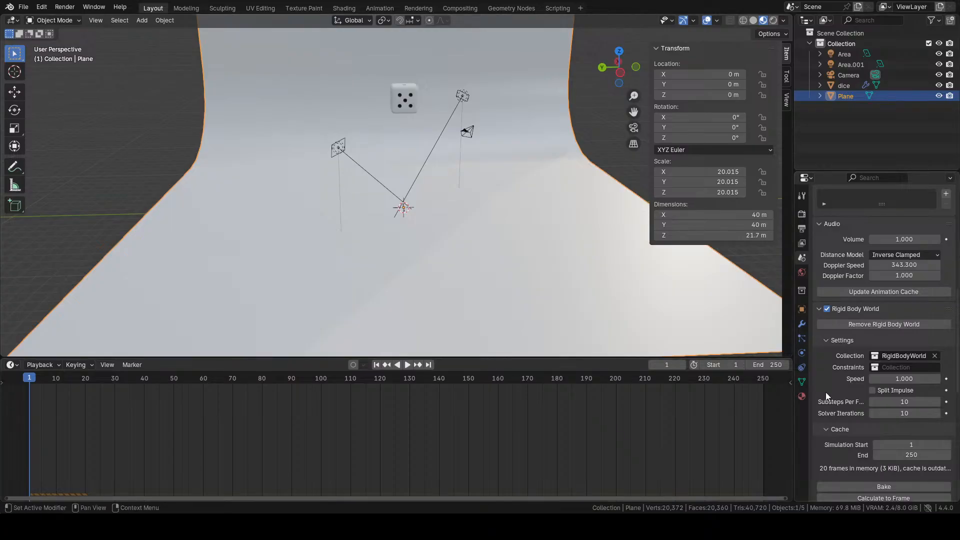
{"action": "left_click", "coordinate": [907, 379]}
{"action": "type", "text": "1."}
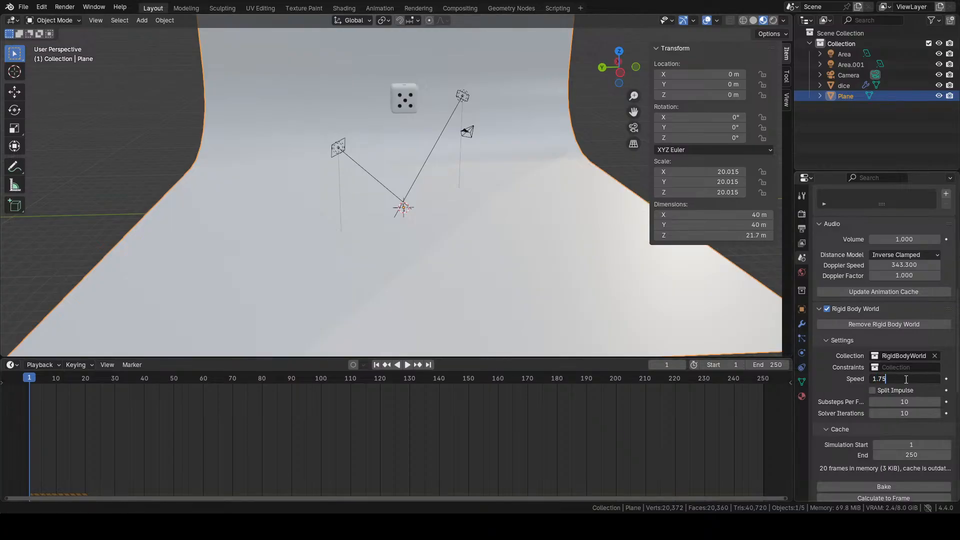
{"action": "type", "text": "75"}
{"action": "key", "text": "Return"}
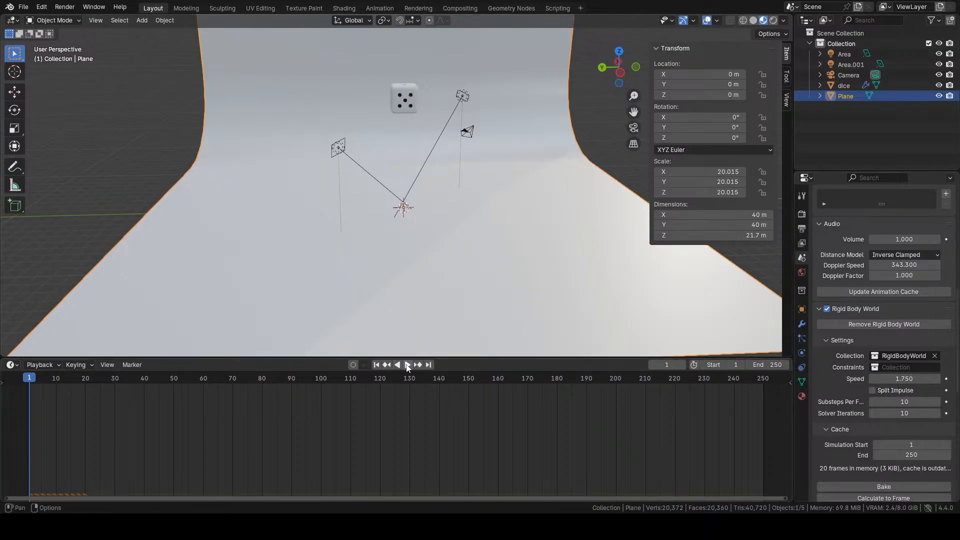
- Play the dice drop simulation twice from the start to check its speed, and return to frame 1
{"action": "left_click", "coordinate": [406, 365]}
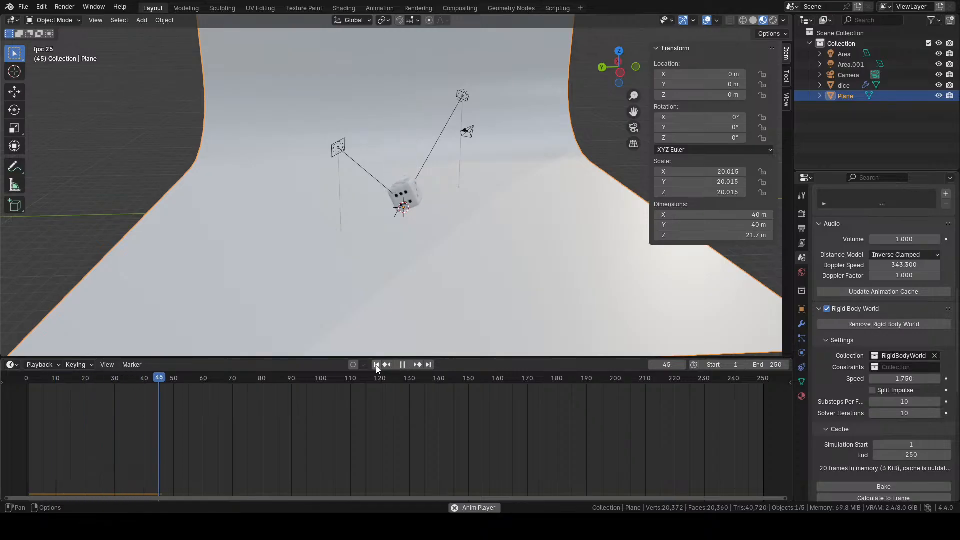
{"action": "left_click", "coordinate": [376, 365]}
{"action": "left_click", "coordinate": [405, 364]}
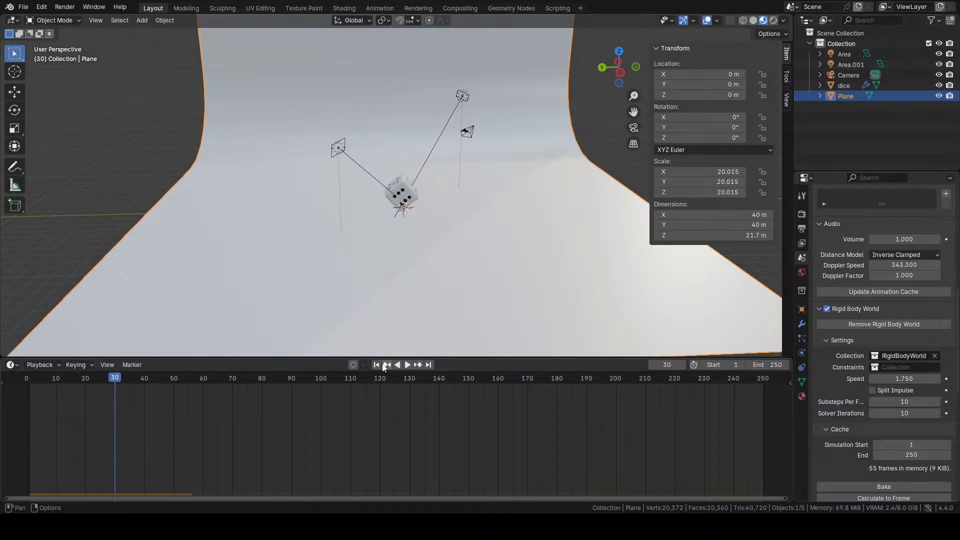
{"action": "left_click", "coordinate": [383, 365]}
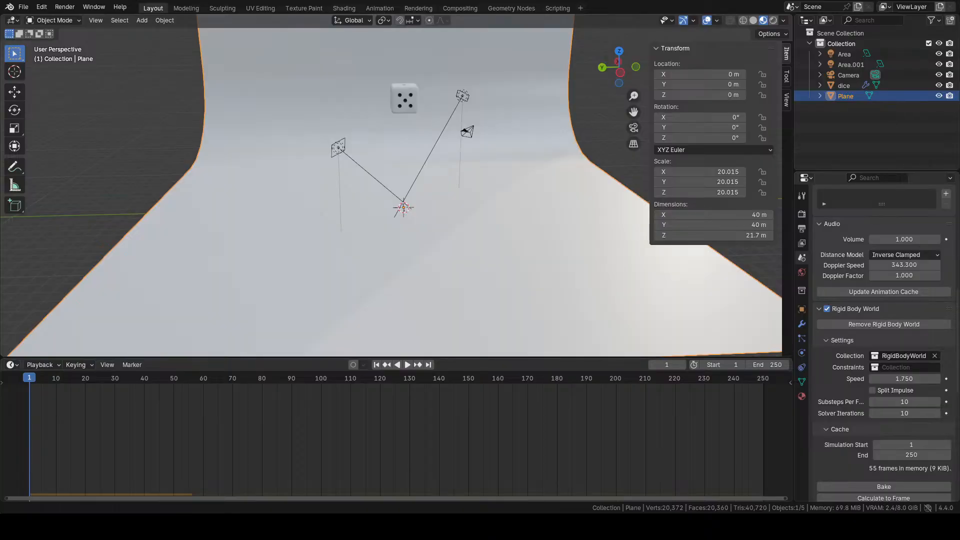
{"action": "scroll", "coordinate": [400, 200], "scroll_direction": "down", "scroll_amount": 3}
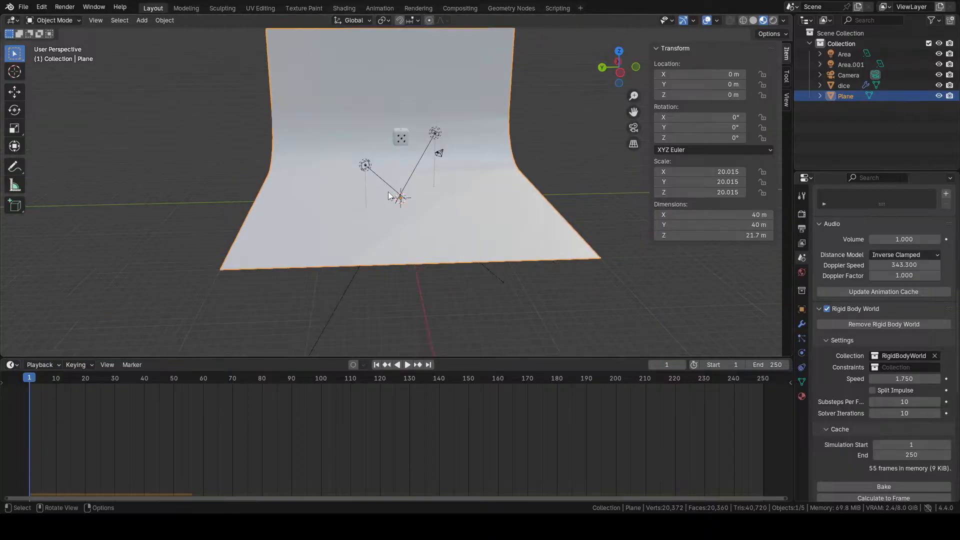
- Move the dice up toward the backdrop's curved wall, to about X 12.96 m, Y -1.6 m, Z 16.09 m
{"action": "middle_click_drag", "start_coordinate": [380, 210], "coordinate": [406, 197]}
{"action": "left_click", "coordinate": [391, 149]}
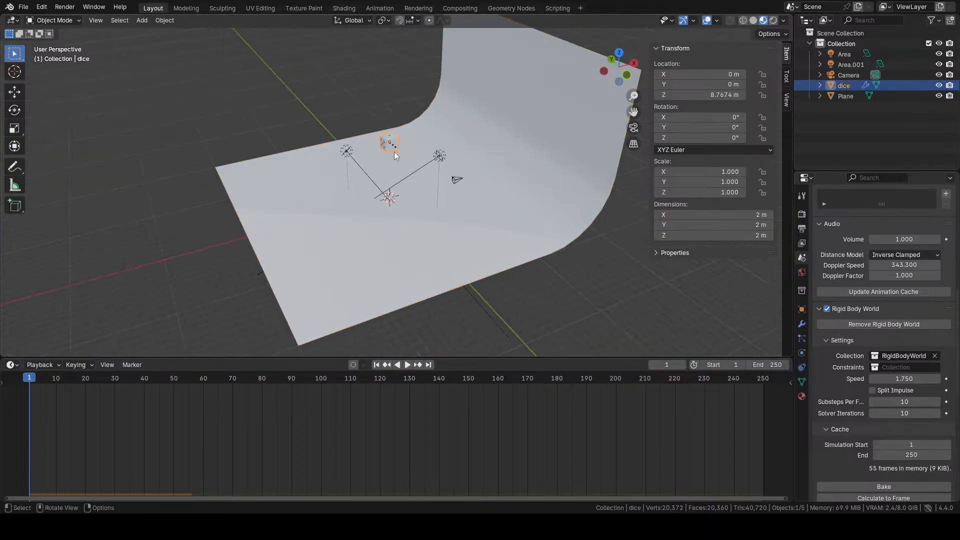
{"action": "left_click_drag", "start_coordinate": [394, 152], "coordinate": [484, 85]}
{"action": "middle_click_drag", "start_coordinate": [484, 85], "coordinate": [420, 311]}
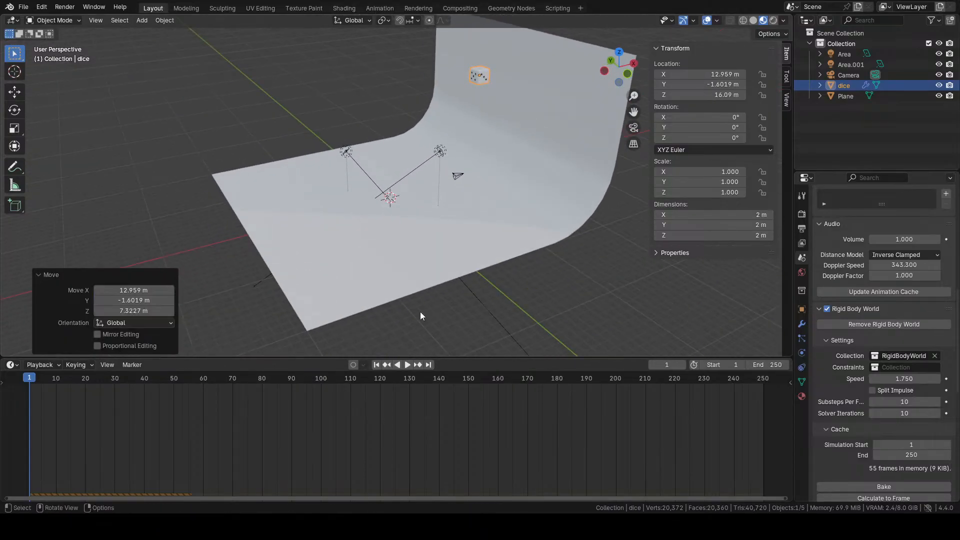
- Play the rigid body simulation to check the dice's fall from its raised position, and return to frame 1
{"action": "left_click", "coordinate": [409, 364]}
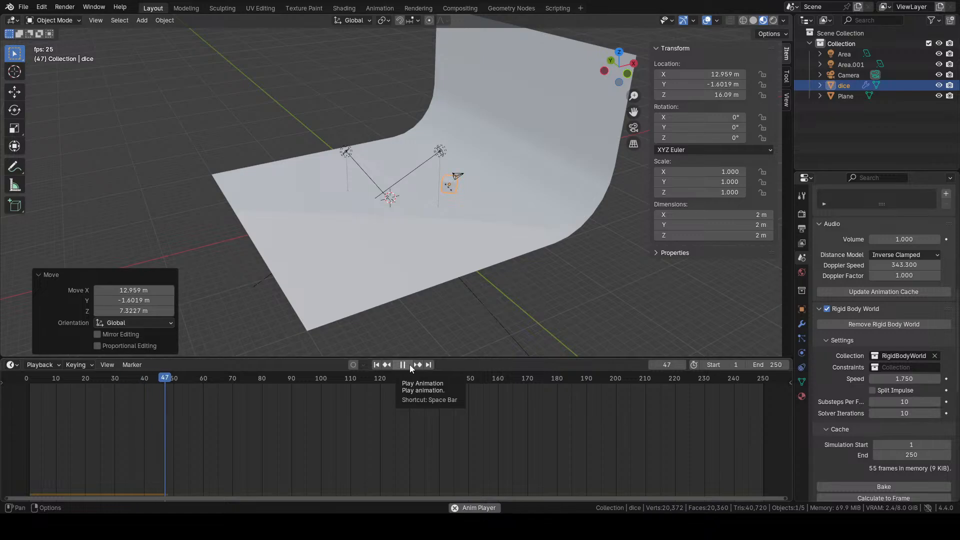
{"action": "left_click", "coordinate": [405, 364]}
{"action": "left_click", "coordinate": [377, 365]}
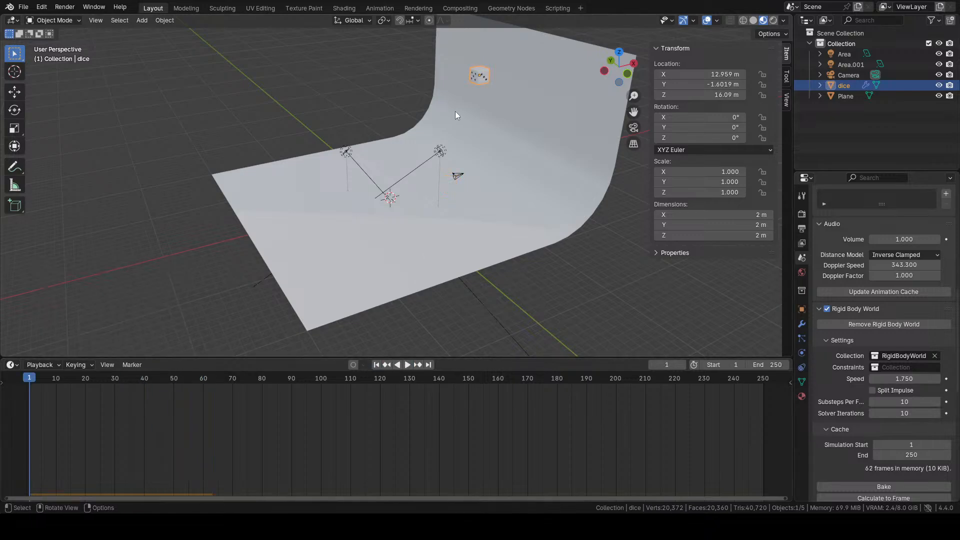
{"action": "middle_click_drag", "start_coordinate": [552, 121], "coordinate": [520, 155]}
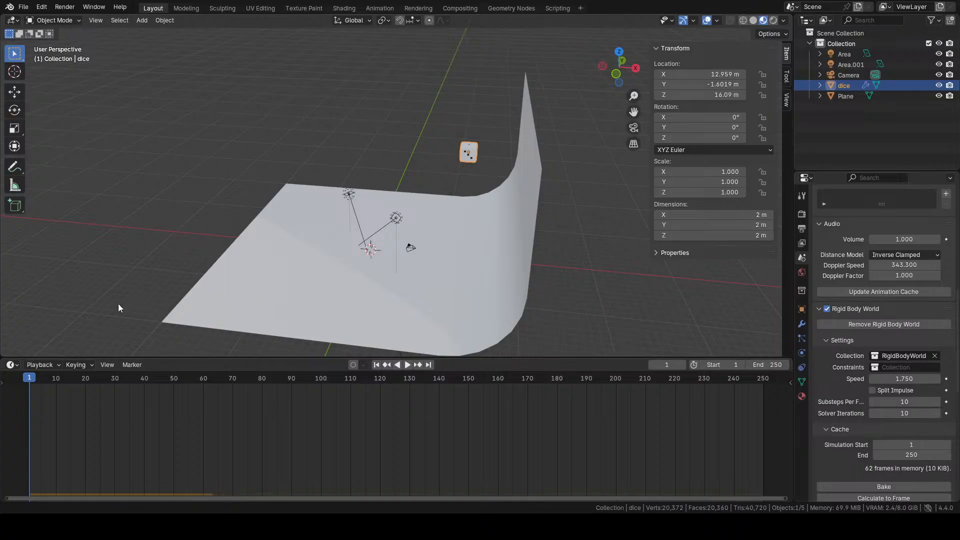
- Set the rigid body collision margin of the backdrop plane to 0.01 m
{"action": "left_click", "coordinate": [397, 291]}
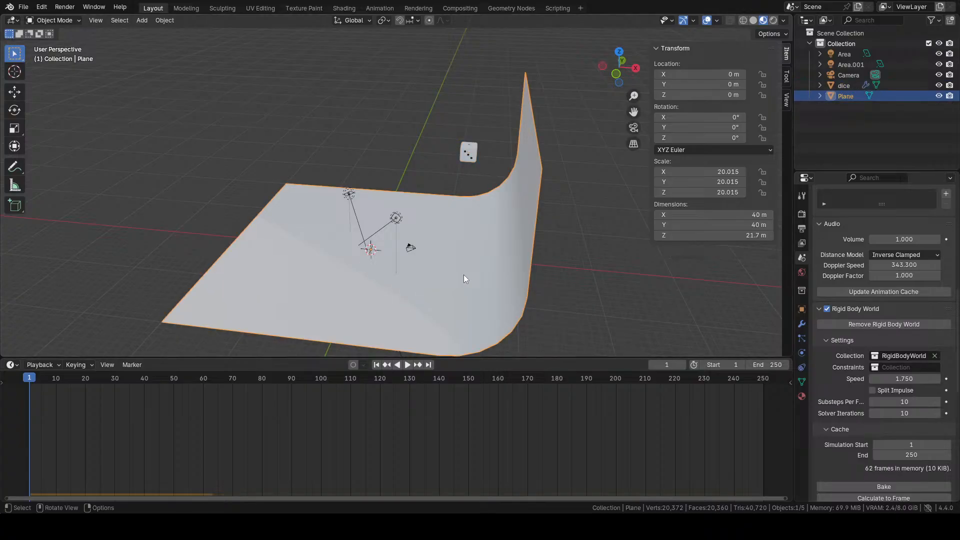
{"action": "left_click", "coordinate": [802, 368]}
{"action": "left_click", "coordinate": [802, 355]}
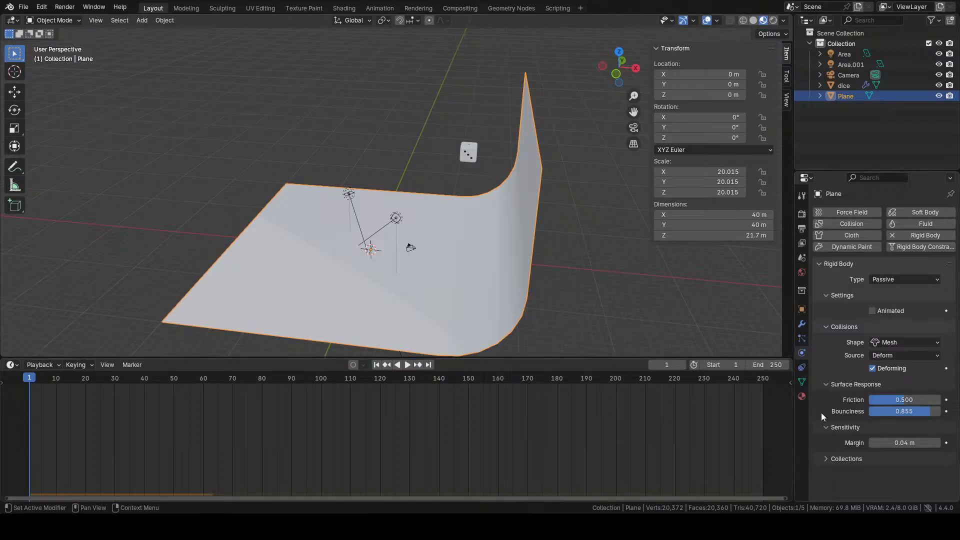
{"action": "left_click", "coordinate": [918, 443]}
{"action": "type", "text": "0.01"}
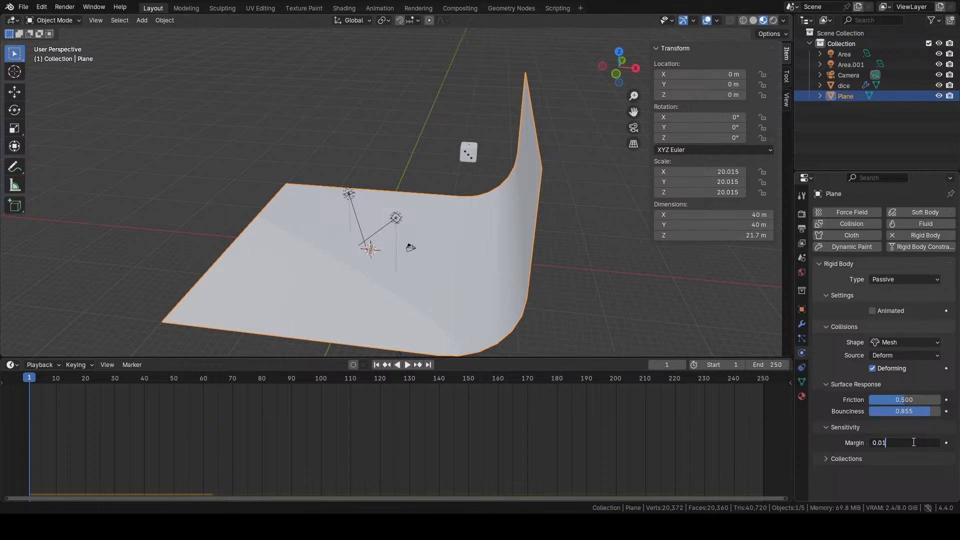
{"action": "key", "text": "Return"}
- Play the dice drop from a view facing the backdrop wall and stop at frame 65
{"action": "mouse_move", "coordinate": [371, 266]}
{"action": "middle_mouse_down"}
{"action": "mouse_move", "coordinate": [385, 250]}
{"action": "mouse_move", "coordinate": [379, 261]}
{"action": "middle_mouse_up"}
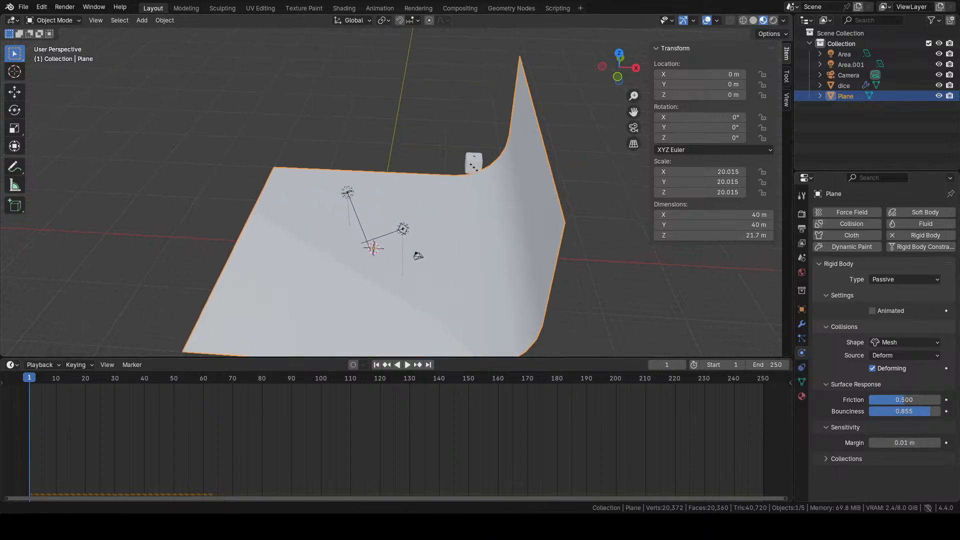
{"action": "middle_click_drag", "start_coordinate": [302, 302], "coordinate": [486, 269]}
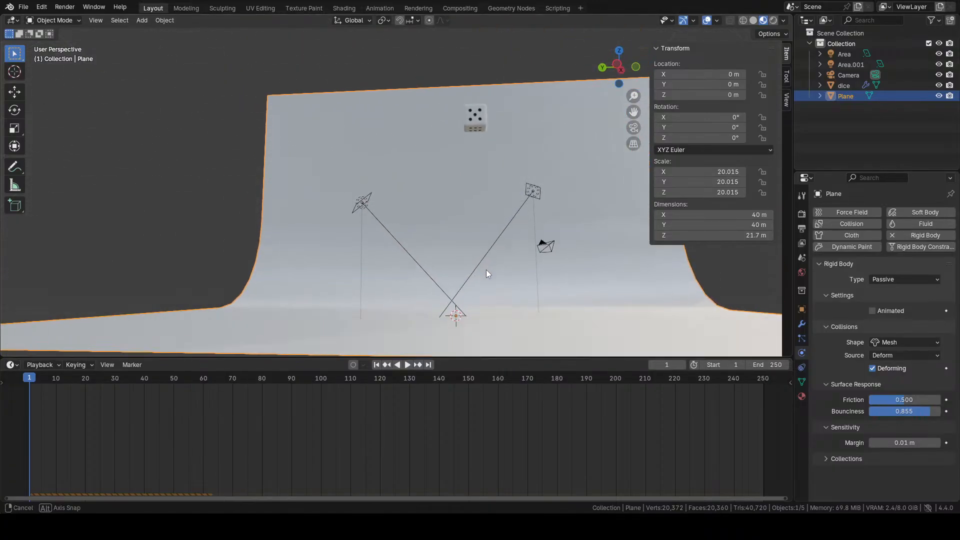
{"action": "left_click", "coordinate": [408, 364]}
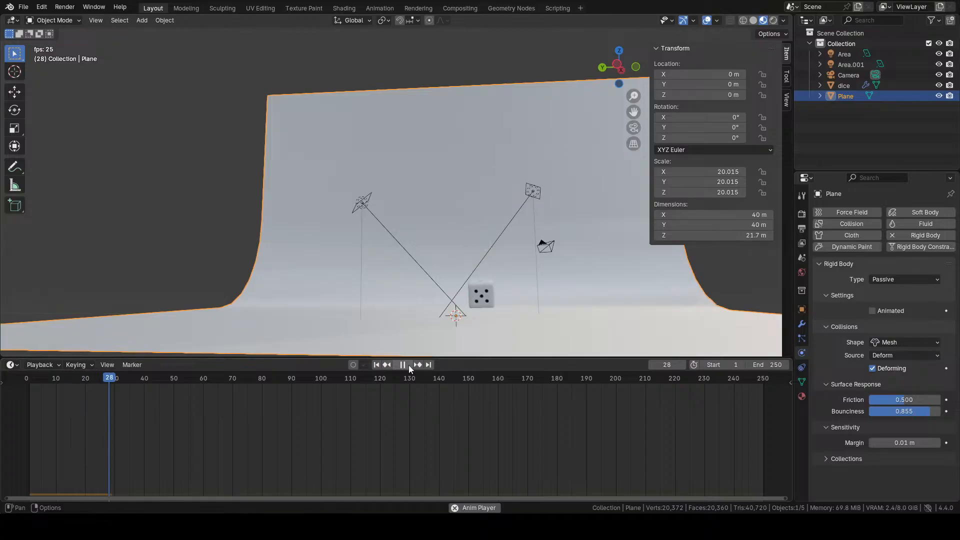
{"action": "left_click", "coordinate": [409, 365]}
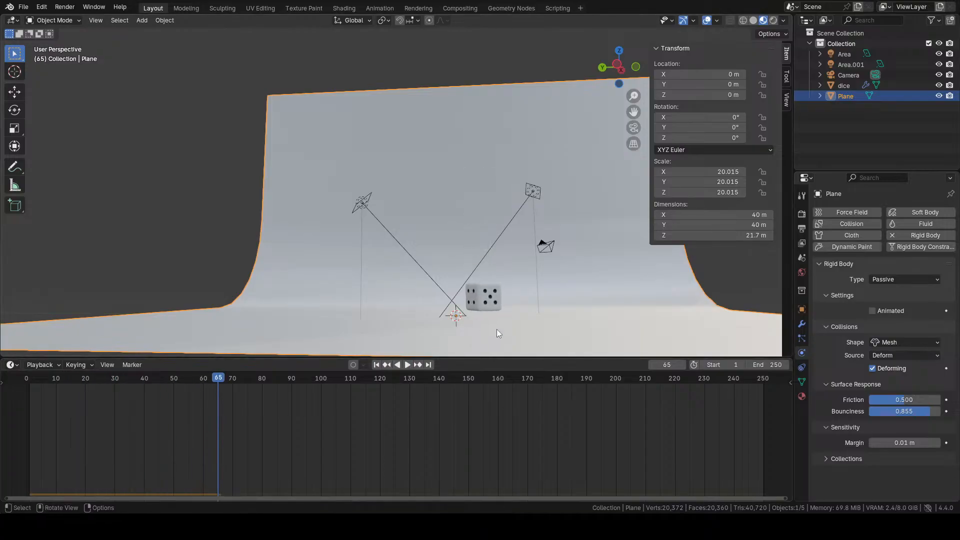
- Examine the contact between the underside of the landed dice and the plane up close
{"action": "middle_click_drag", "start_coordinate": [496, 329], "coordinate": [480, 230]}
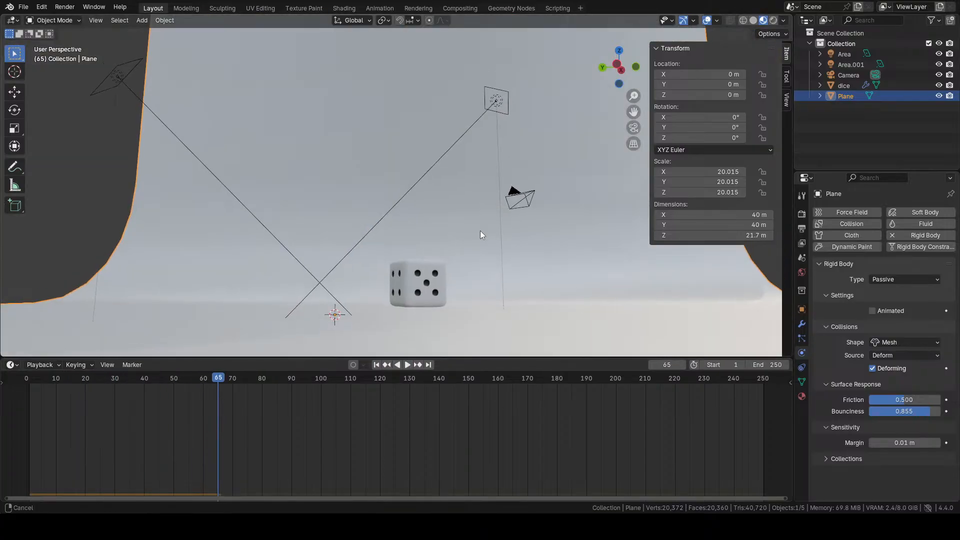
{"action": "scroll", "coordinate": [424, 304], "scroll_direction": "up", "scroll_amount": 6}
{"action": "middle_click_drag", "start_coordinate": [502, 314], "coordinate": [421, 103], "text": "shift"}
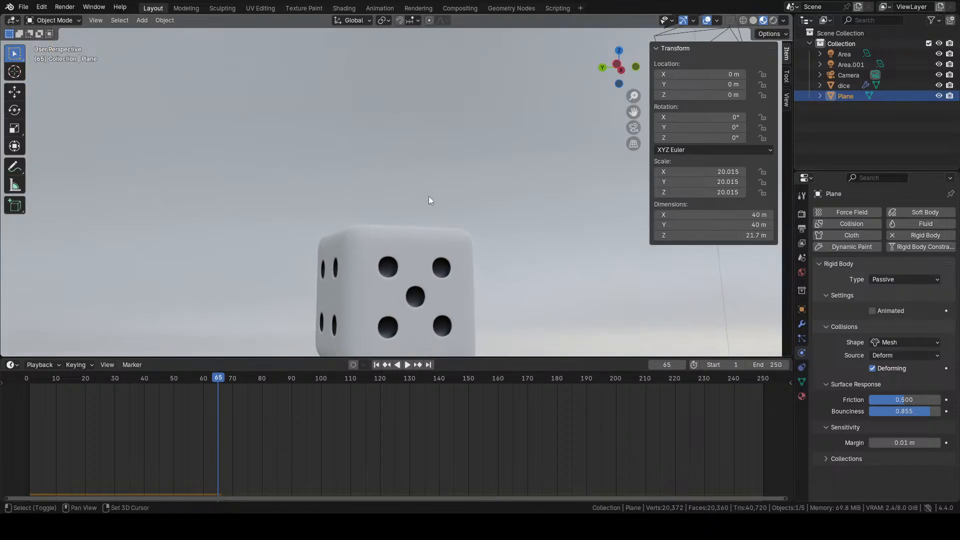
{"action": "middle_click_drag", "start_coordinate": [441, 231], "coordinate": [436, 136], "text": "shift"}
{"action": "scroll", "coordinate": [387, 275], "scroll_direction": "up", "scroll_amount": 5}
{"action": "middle_click_drag", "start_coordinate": [509, 307], "coordinate": [495, 161], "text": "shift"}
{"action": "middle_click_drag", "start_coordinate": [462, 249], "coordinate": [457, 229], "text": "shift"}
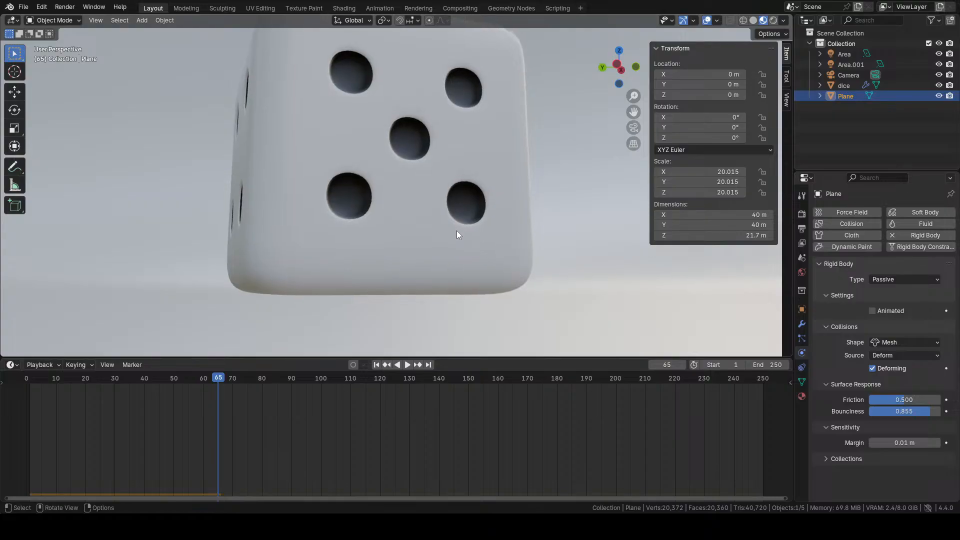
- Move the dice up beside the top of the backdrop wall, to about X 16.76 m, Y 0 m, Z 19.77 m, and return to frame 1
{"action": "scroll", "coordinate": [457, 230], "scroll_direction": "down", "scroll_amount": 12}
{"action": "middle_click_drag", "start_coordinate": [470, 154], "coordinate": [488, 274], "text": "shift"}
{"action": "left_click", "coordinate": [439, 298]}
{"action": "key", "text": "g"}
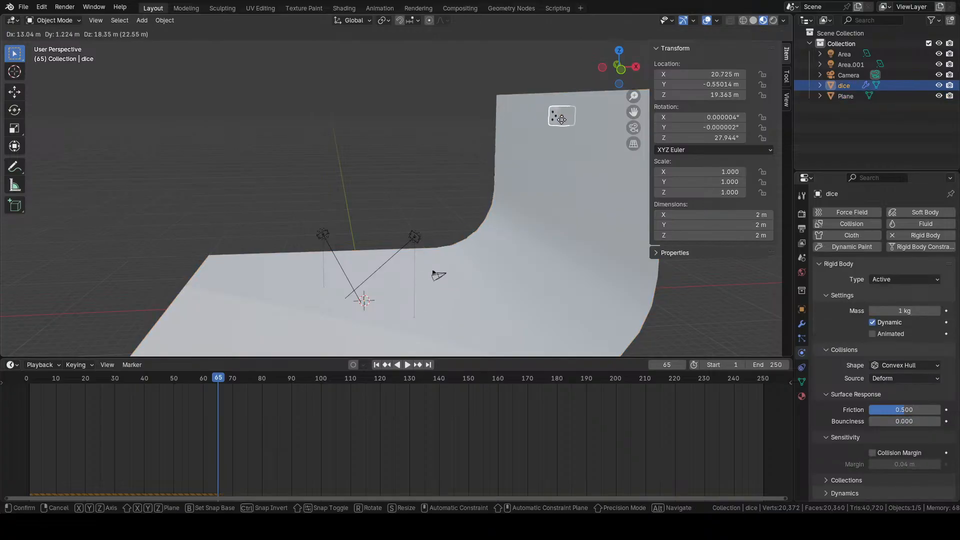
{"action": "left_click", "coordinate": [532, 111]}
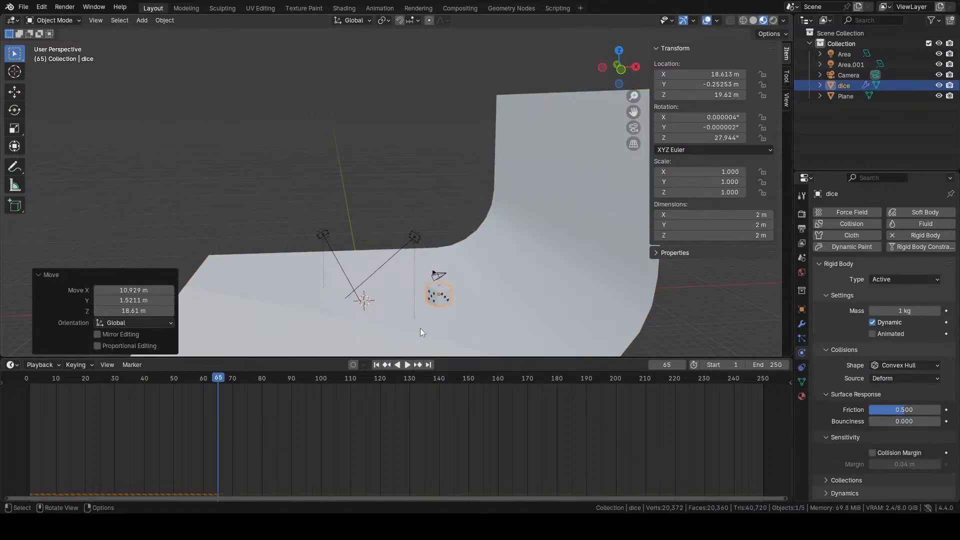
{"action": "key", "text": "g"}
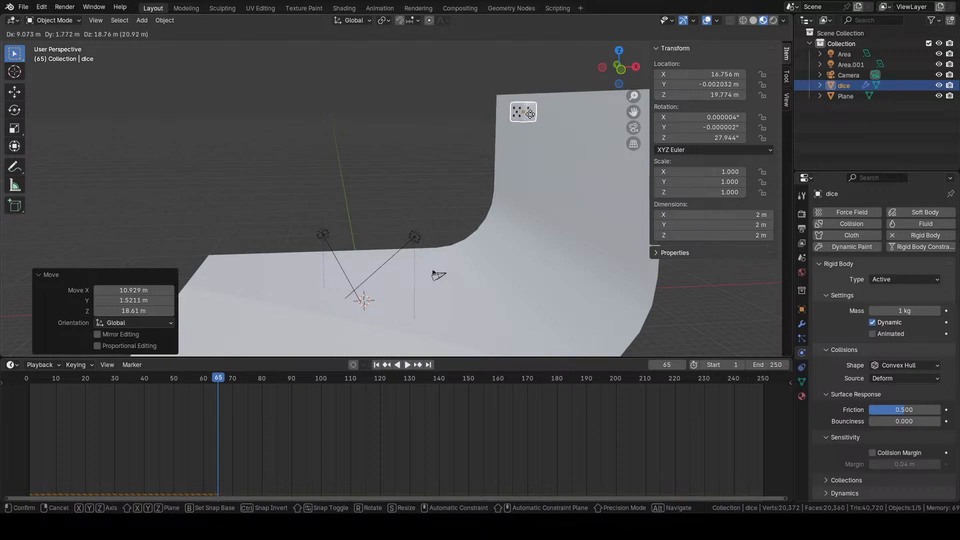
{"action": "left_click", "coordinate": [530, 114]}
{"action": "left_click", "coordinate": [377, 365]}
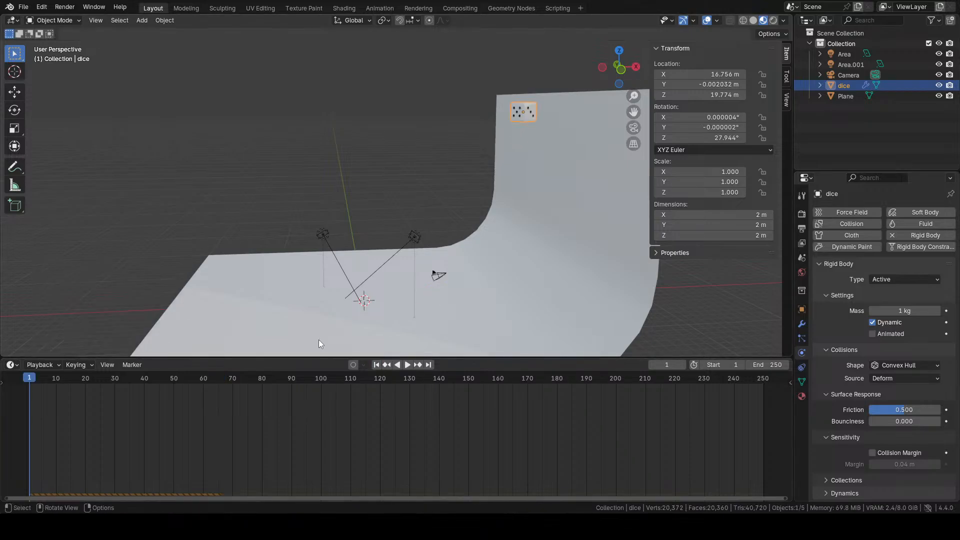
- Play the simulation with the dice dropping from the top of the wall, and return to frame 1
{"action": "left_click", "coordinate": [407, 364]}
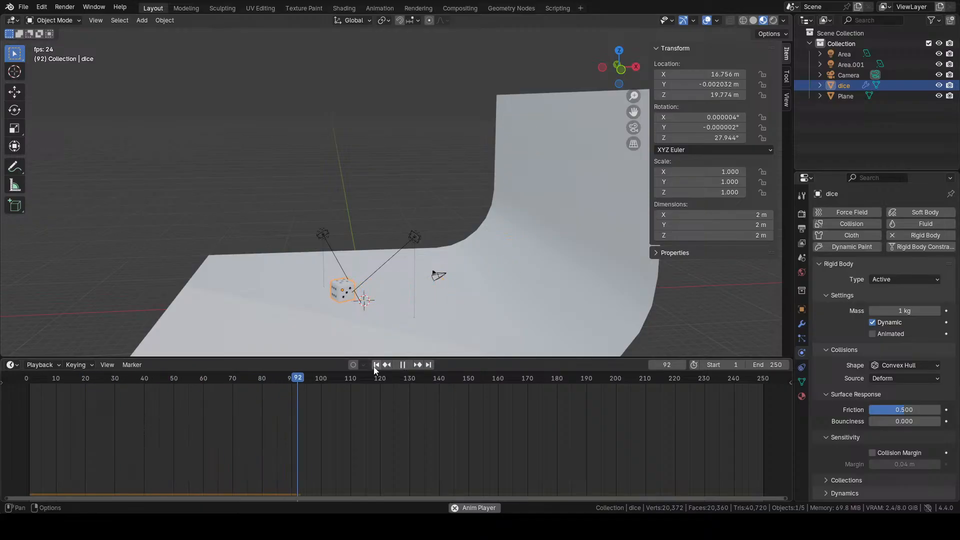
{"action": "left_click", "coordinate": [395, 364]}
{"action": "left_click", "coordinate": [376, 365]}
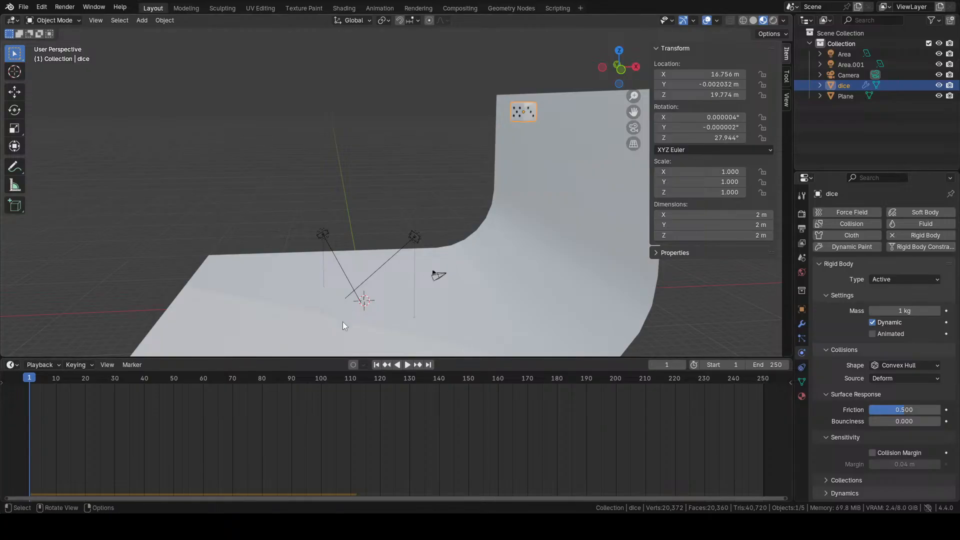
- Lower the dice beside the backdrop wall to about X 18.16 m, Y -0.89 m, Z 8.37 m
{"action": "mouse_move", "coordinate": [556, 300]}
{"action": "middle_mouse_down"}
{"action": "mouse_move", "coordinate": [540, 296]}
{"action": "mouse_move", "coordinate": [567, 304]}
{"action": "mouse_move", "coordinate": [562, 291]}
{"action": "middle_mouse_up"}
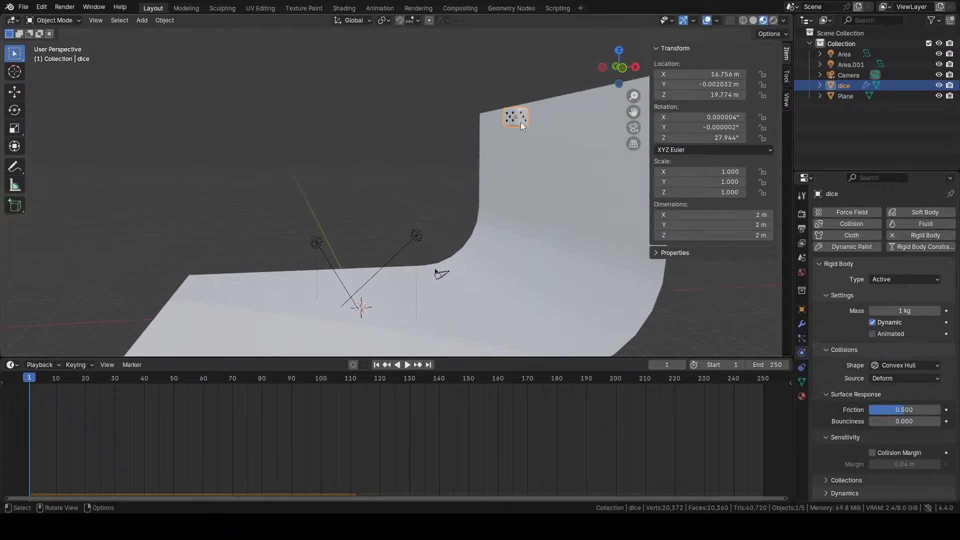
{"action": "key", "text": "g"}
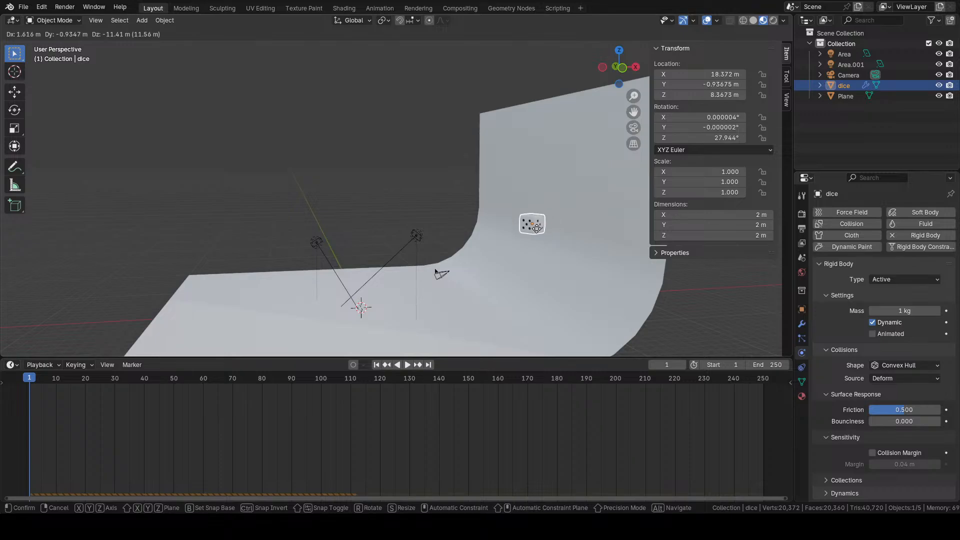
{"action": "left_click", "coordinate": [535, 229]}
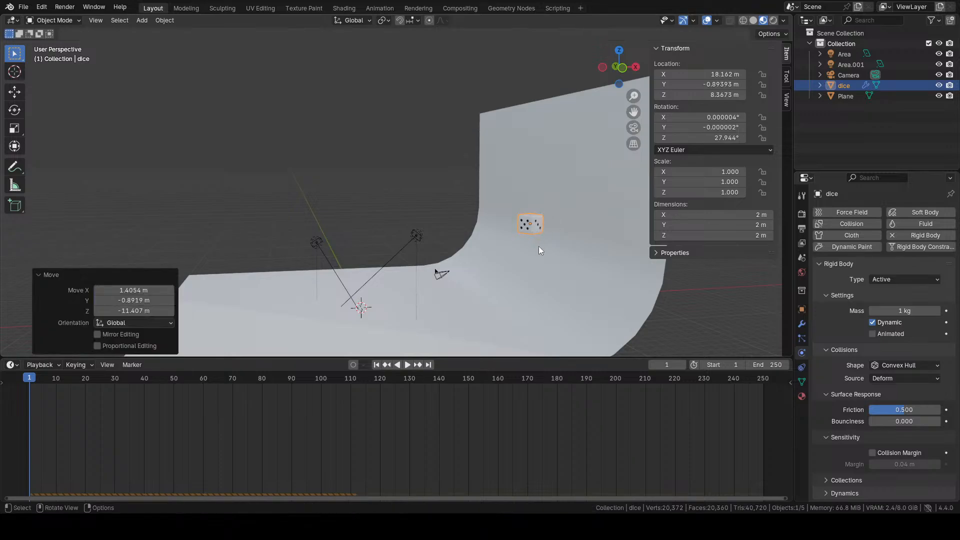
- Enable Animated for the dice's rigid body and set its bounciness to 0.83
{"action": "left_click", "coordinate": [873, 334]}
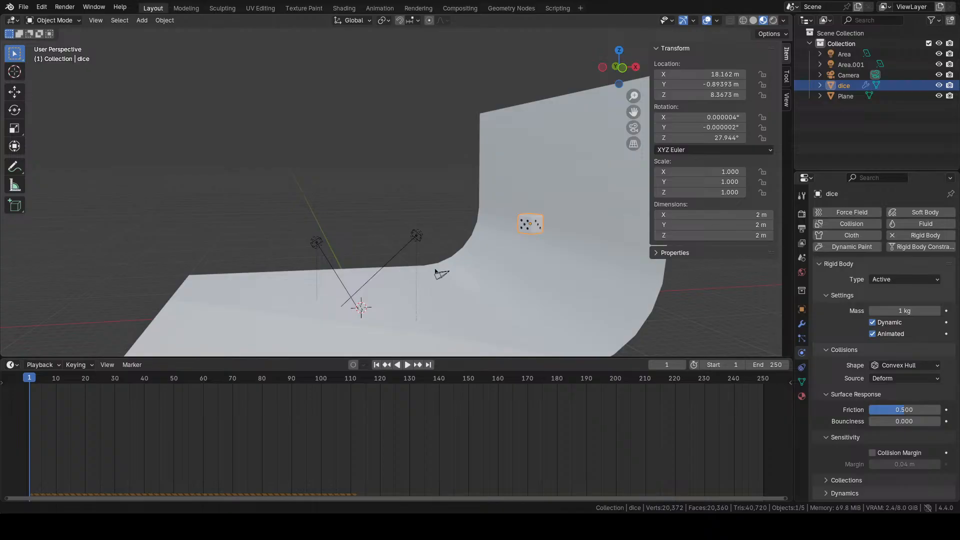
{"action": "left_click", "coordinate": [897, 422]}
{"action": "type", "text": "0.83"}
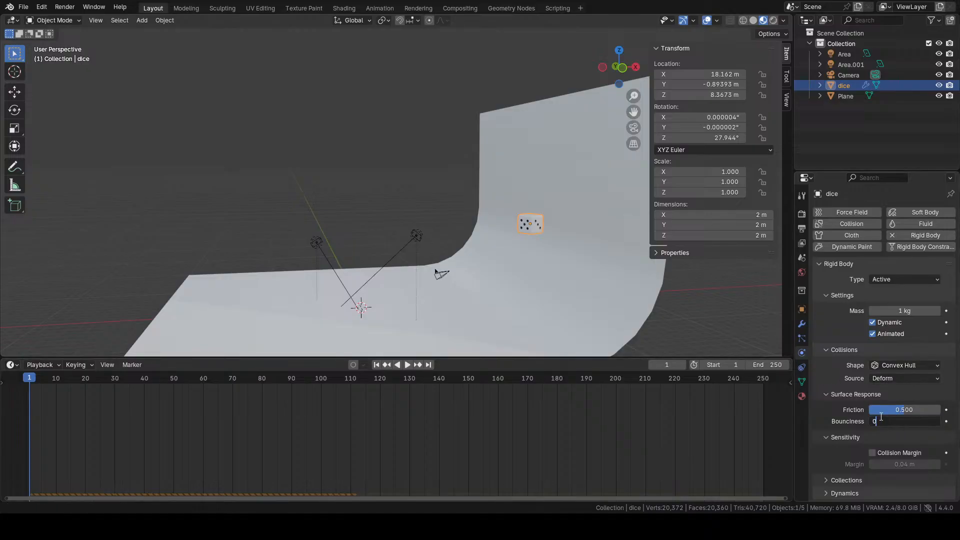
{"action": "key", "text": "Return"}
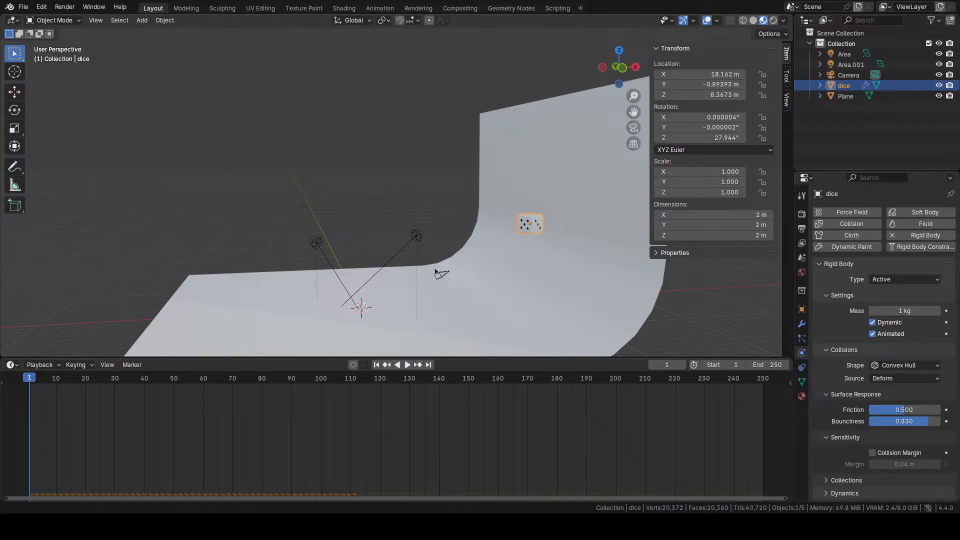
- Collapse the dice's Transform properties to clear the view around the dice and backdrop wall
{"action": "scroll", "coordinate": [561, 248], "scroll_direction": "up", "scroll_amount": 2}
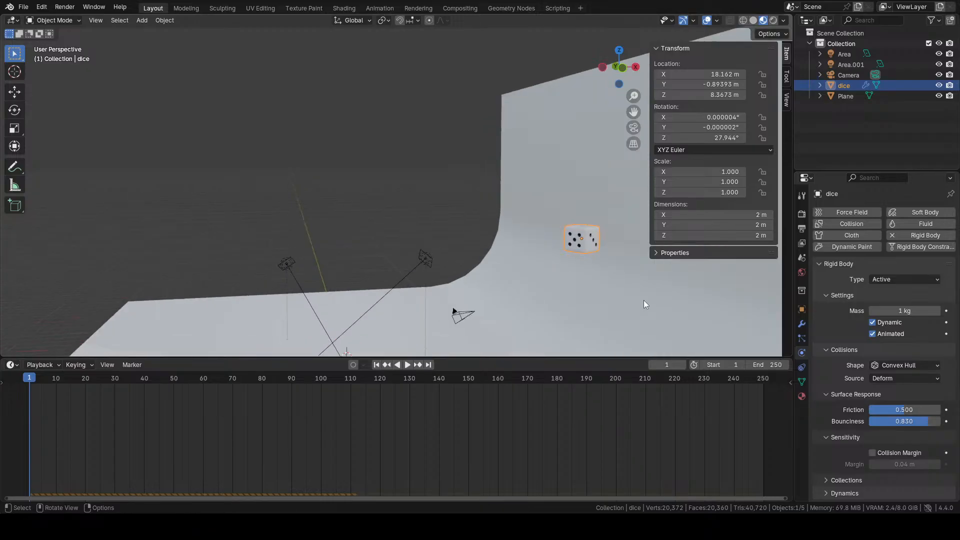
{"action": "middle_click_drag", "start_coordinate": [643, 300], "coordinate": [599, 283]}
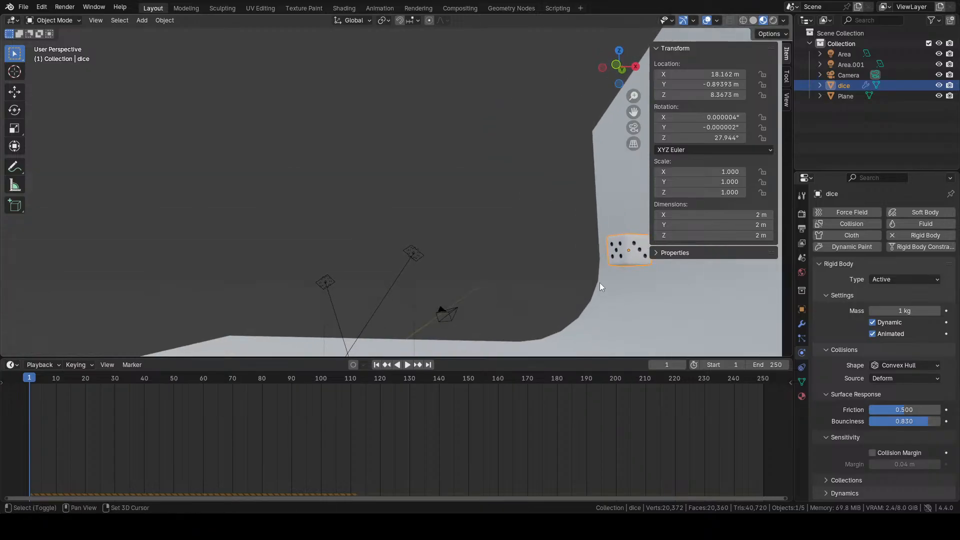
{"action": "left_click", "coordinate": [783, 20]}
{"action": "left_click", "coordinate": [658, 48]}
{"action": "left_click", "coordinate": [655, 49]}
{"action": "left_click", "coordinate": [653, 50]}
- Go through the axis-aligned views of the dice and settle on the left orthographic view
{"action": "left_click", "coordinate": [636, 67]}
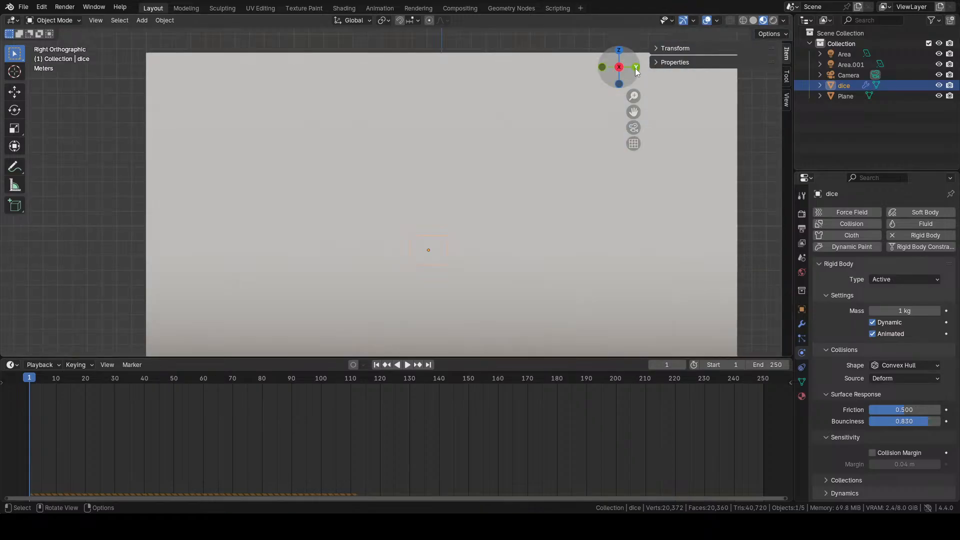
{"action": "left_click", "coordinate": [619, 67]}
{"action": "left_click", "coordinate": [619, 83]}
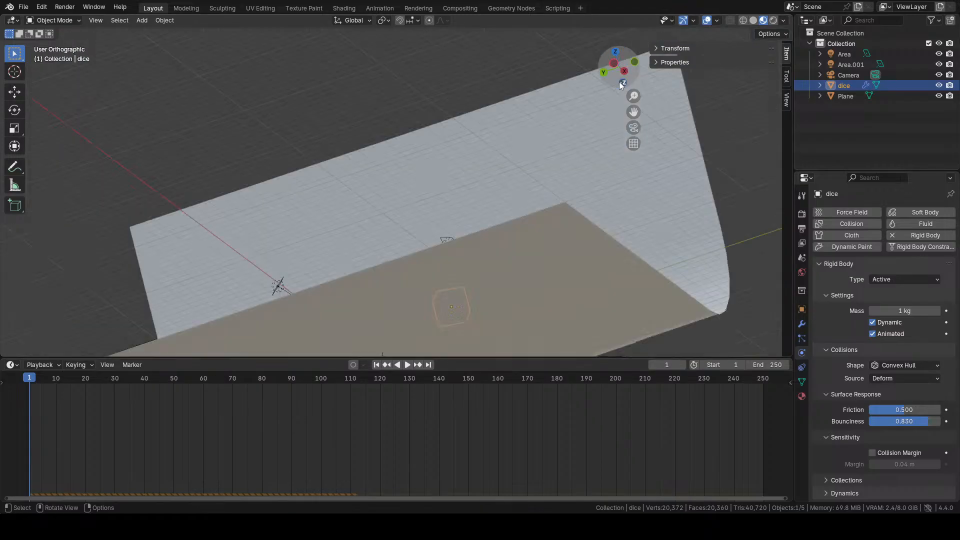
{"action": "left_click", "coordinate": [607, 70]}
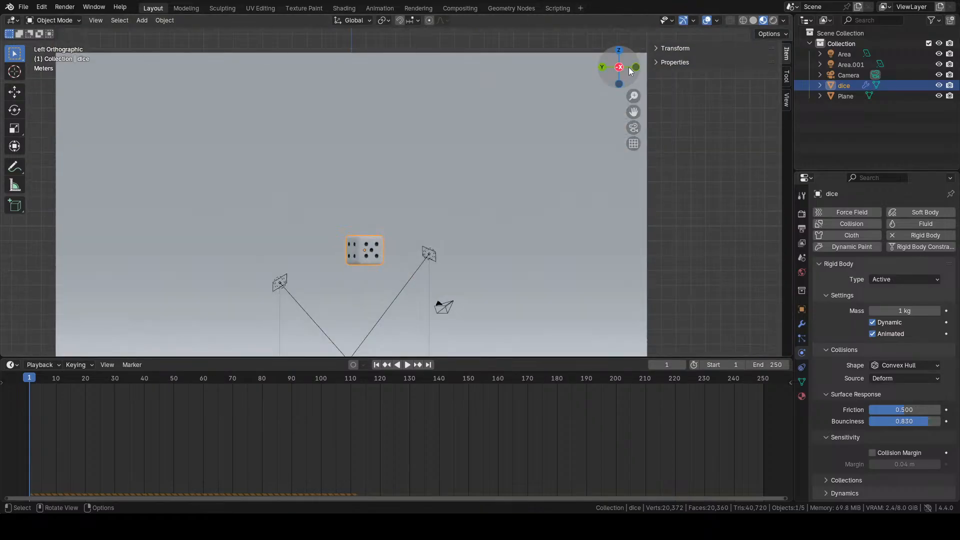
{"action": "left_click", "coordinate": [620, 51]}
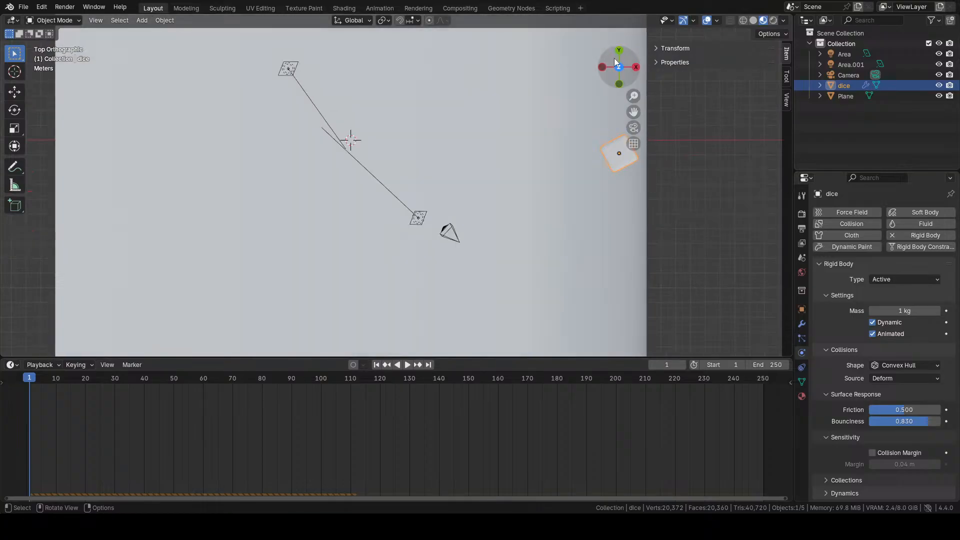
{"action": "left_click", "coordinate": [636, 68]}
{"action": "mouse_move", "coordinate": [619, 67]}
{"action": "left_mouse_down"}
{"action": "mouse_move", "coordinate": [613, 85]}
{"action": "mouse_move", "coordinate": [602, 70]}
{"action": "left_mouse_up"}
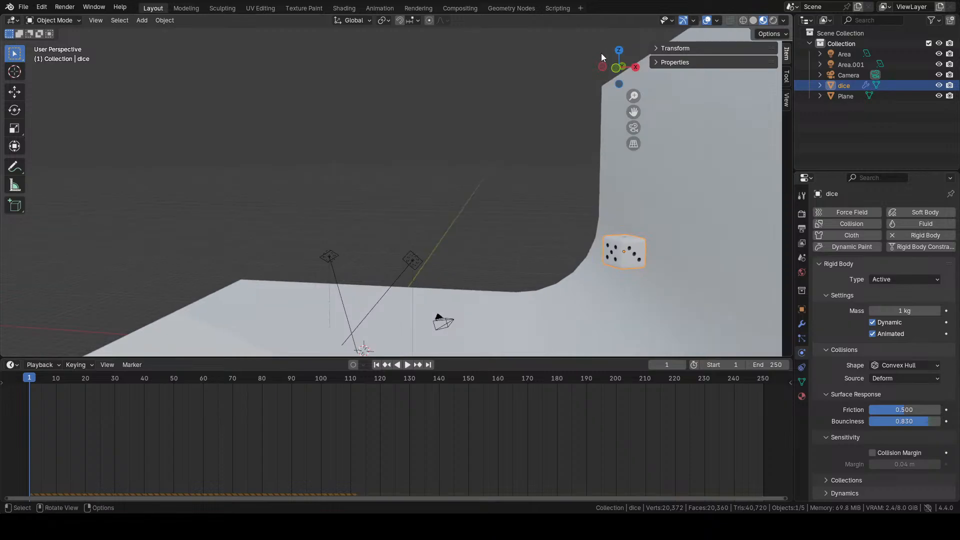
{"action": "left_click", "coordinate": [603, 68]}
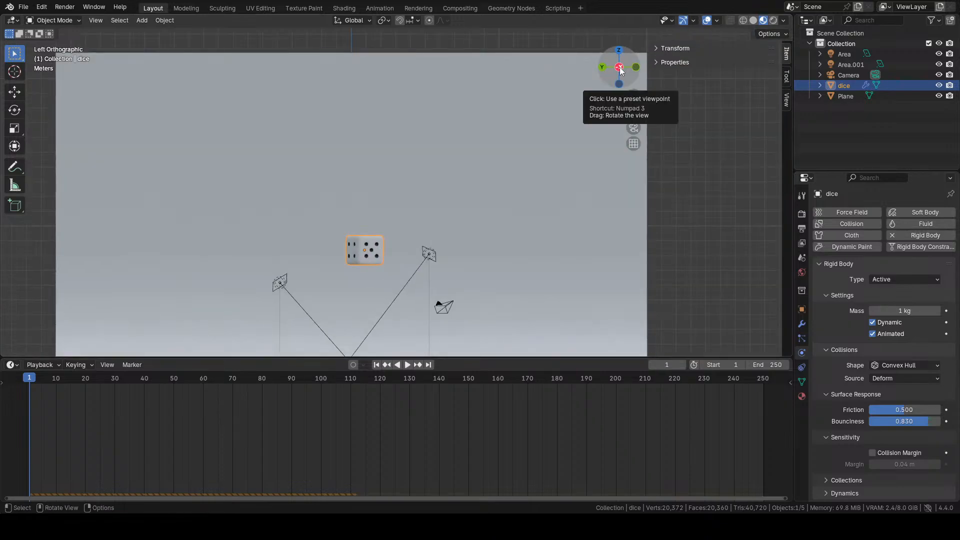
- Insert a keyframe for the dice's starting pose beside the backdrop wall at frame 1
{"action": "left_click", "coordinate": [619, 67]}
{"action": "left_click_drag", "start_coordinate": [618, 67], "coordinate": [537, 197]}
{"action": "left_click", "coordinate": [621, 67]}
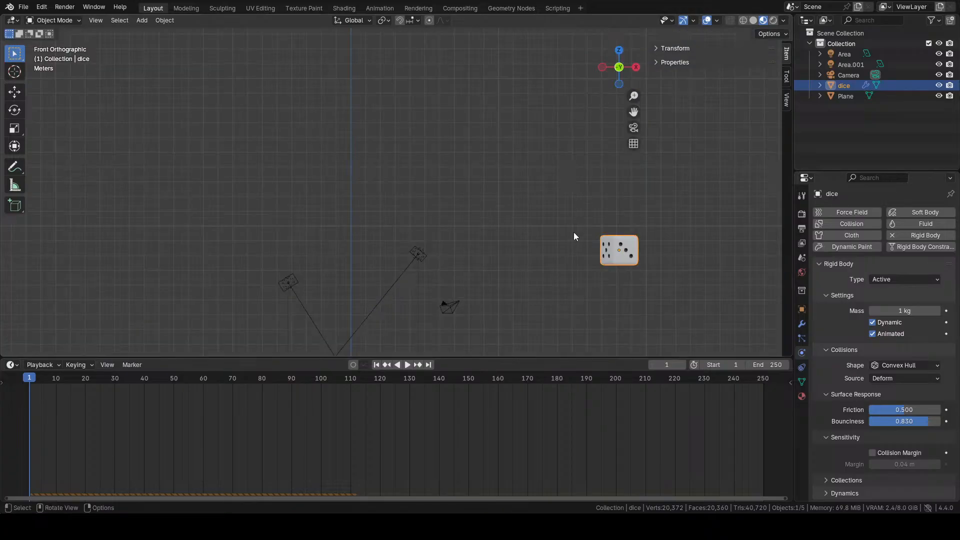
{"action": "key", "text": "KP_5"}
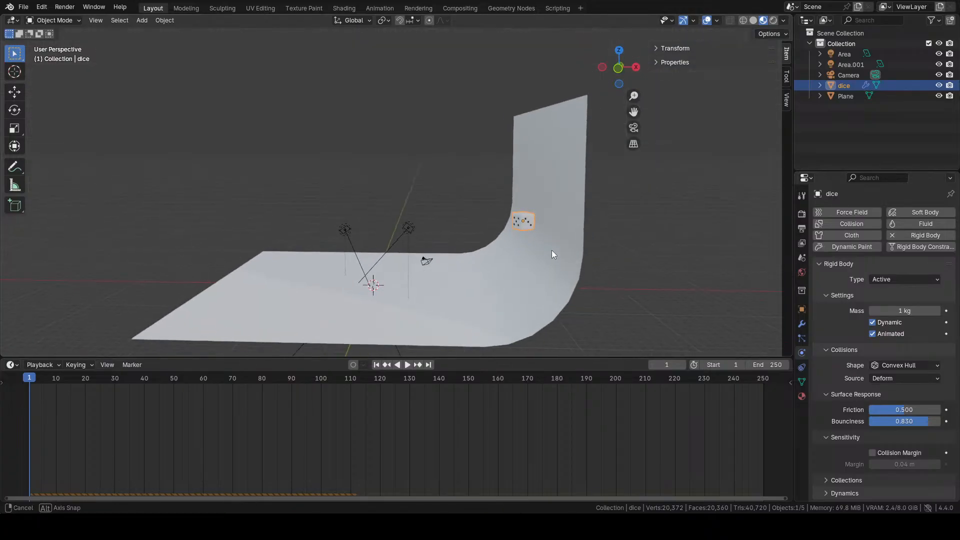
{"action": "scroll", "coordinate": [543, 237], "scroll_direction": "up", "scroll_amount": 2}
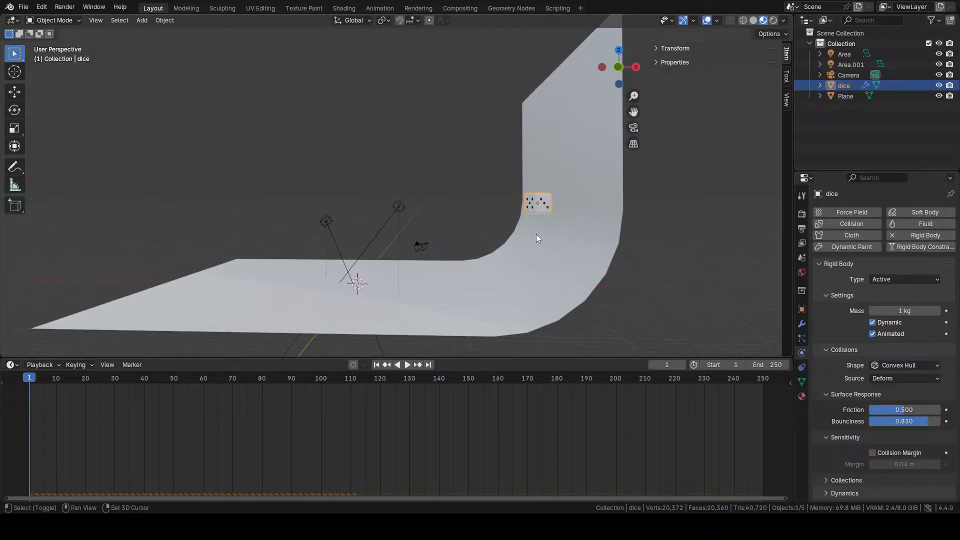
{"action": "scroll", "coordinate": [535, 239], "scroll_direction": "up", "scroll_amount": 3}
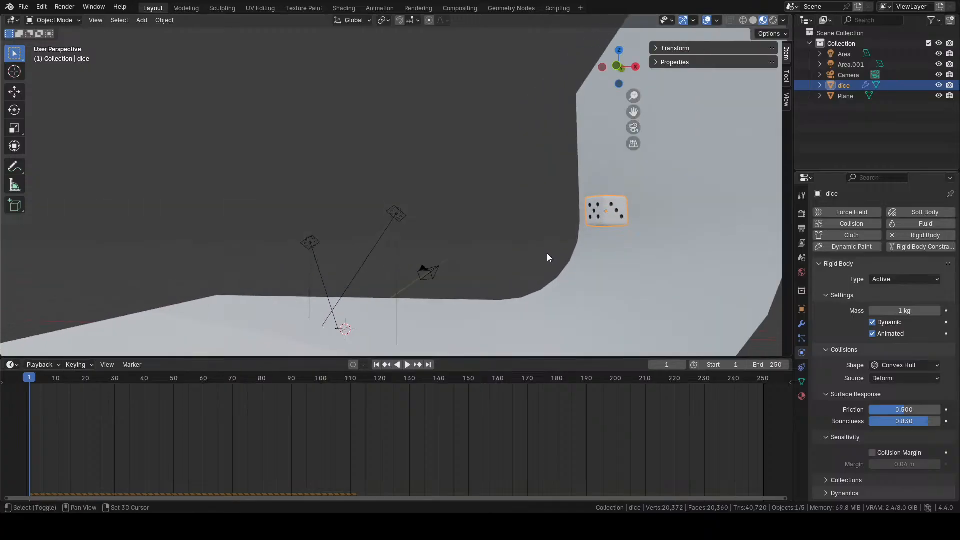
{"action": "middle_click_drag", "start_coordinate": [568, 268], "coordinate": [572, 275]}
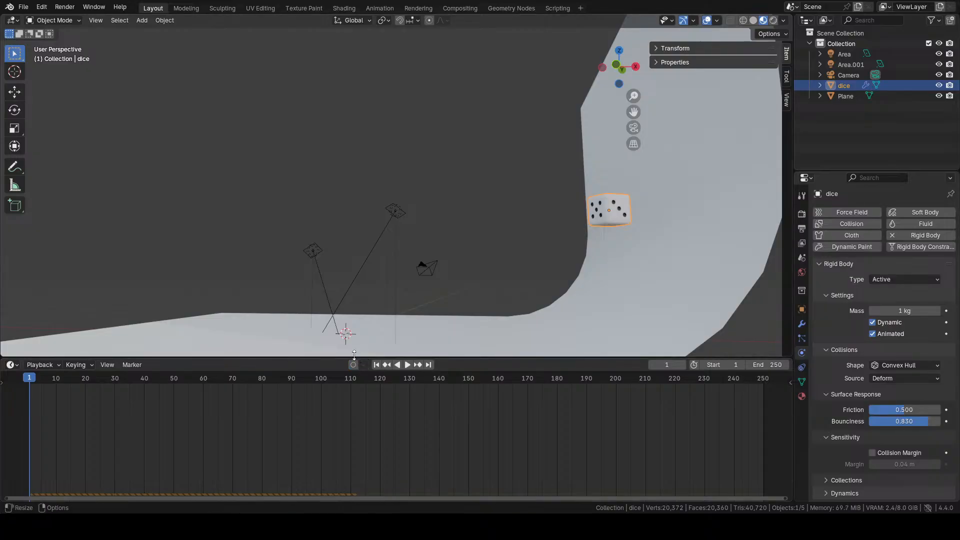
{"action": "key", "text": "i"}
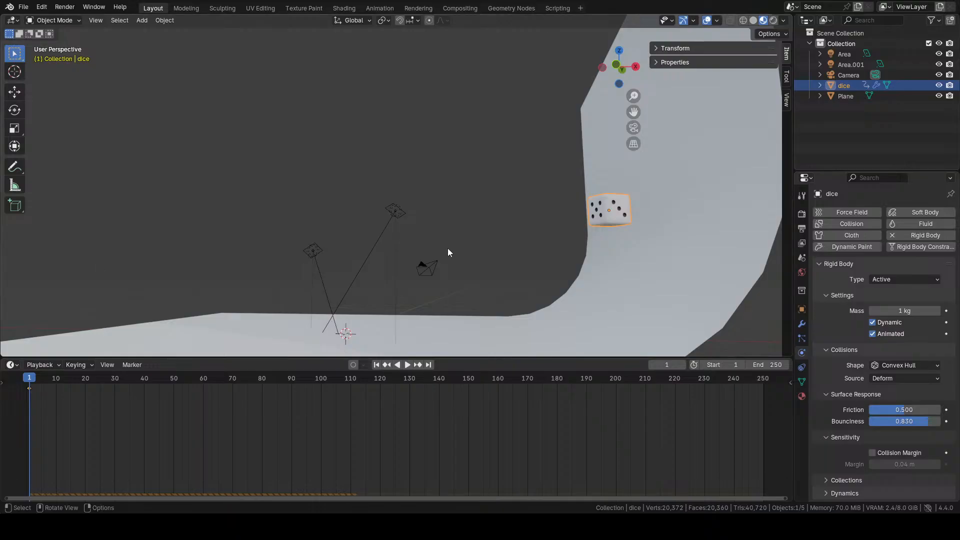
- Move the dice about 13 m along negative X and down to the floor, and rotate it about -34° in the view
{"action": "key", "text": "g"}
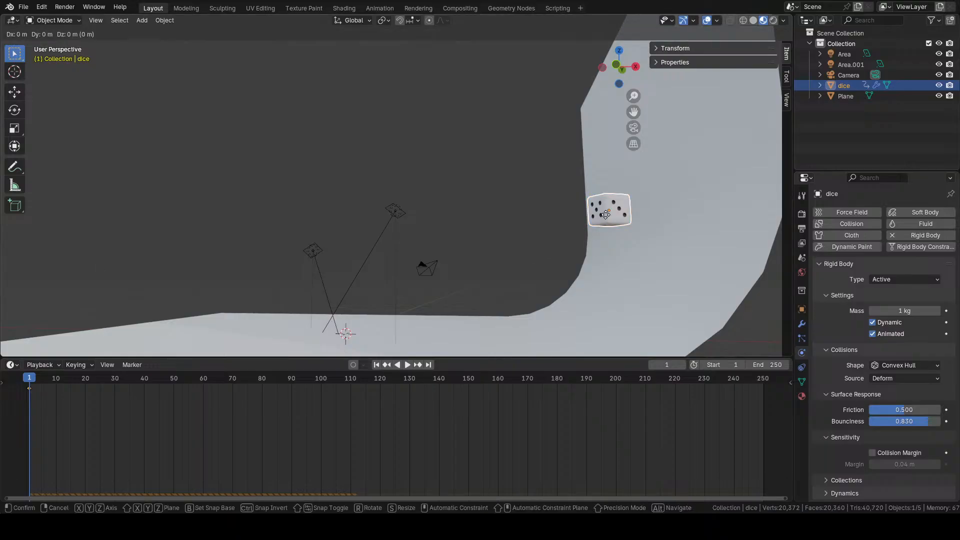
{"action": "key", "text": "y"}
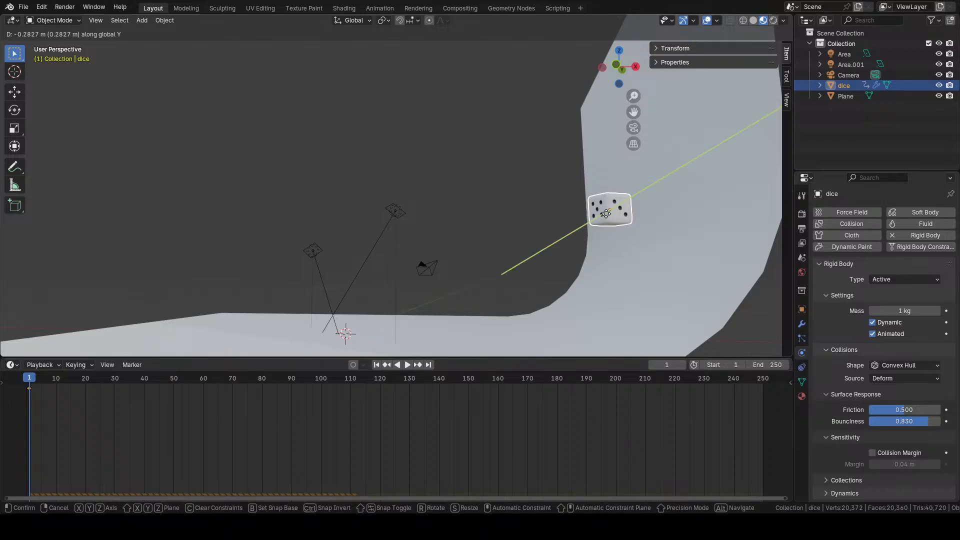
{"action": "key", "text": "x"}
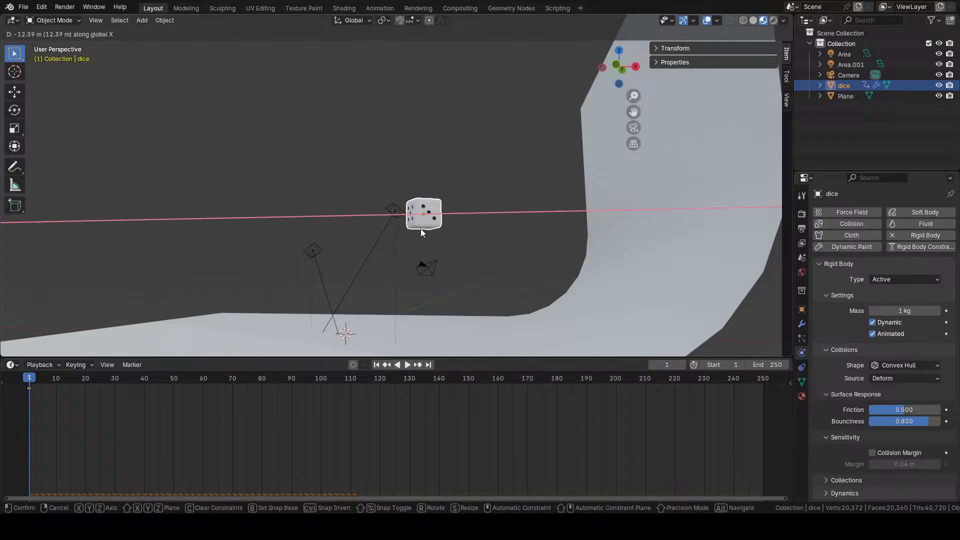
{"action": "left_click", "coordinate": [421, 229]}
{"action": "key", "text": "g"}
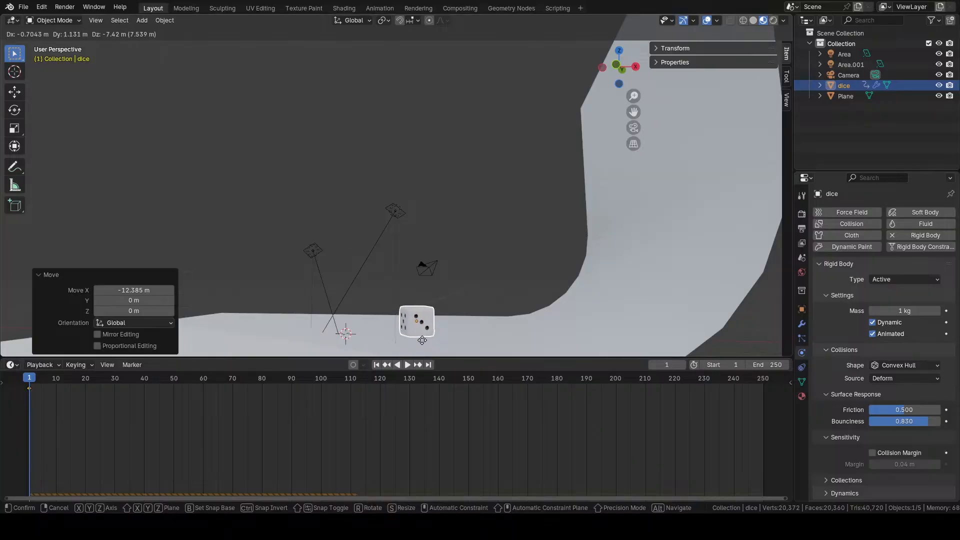
{"action": "left_click", "coordinate": [422, 341]}
{"action": "key", "text": "r"}
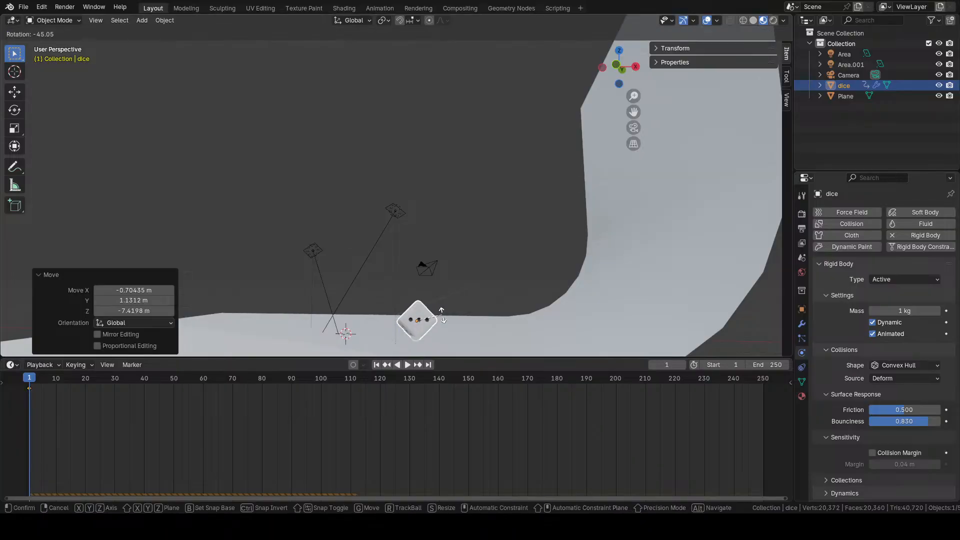
{"action": "left_click", "coordinate": [446, 319]}
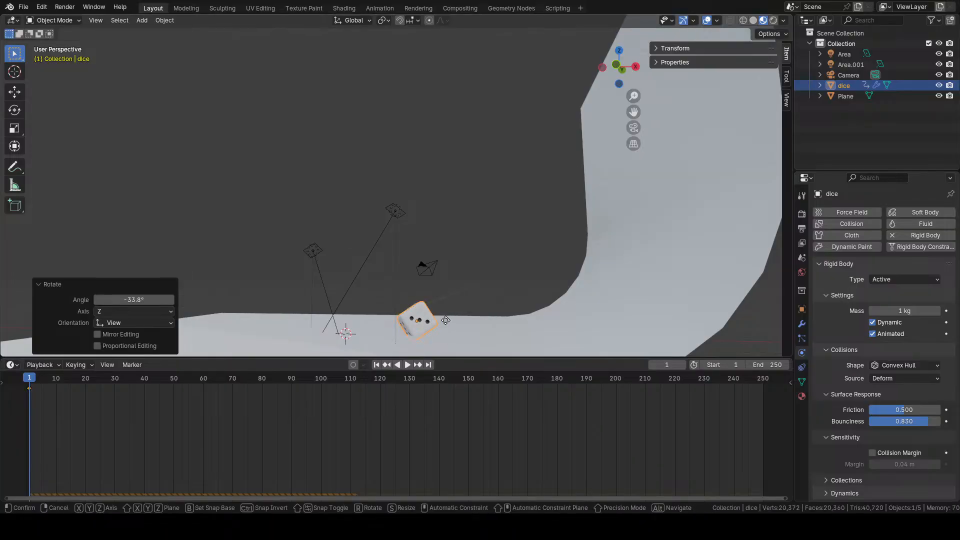
{"action": "key", "text": "g"}
{"action": "left_click", "coordinate": [447, 310]}
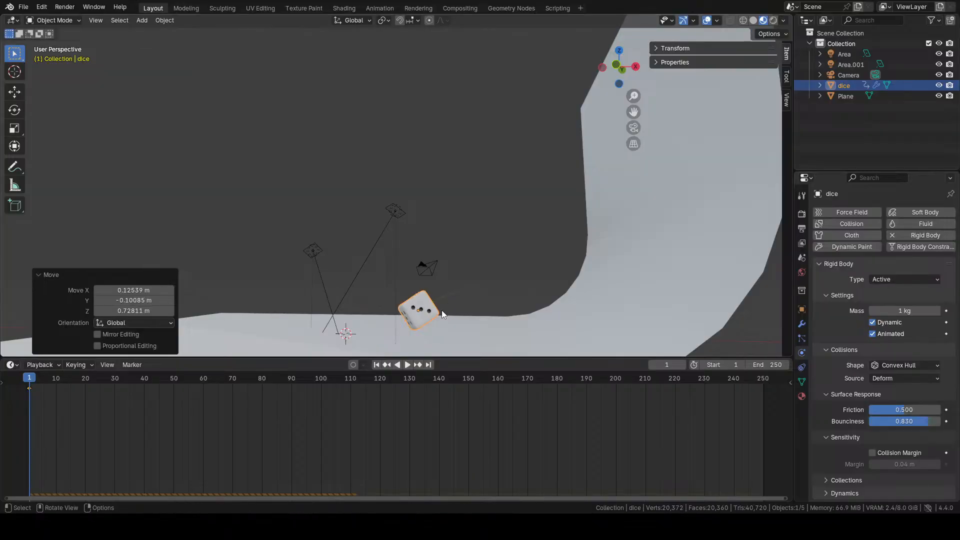
- At frame 15, move the dice about 12 m along negative X and about 7 m down to just above the floor
{"action": "left_click_drag", "start_coordinate": [44, 380], "coordinate": [72, 386]}
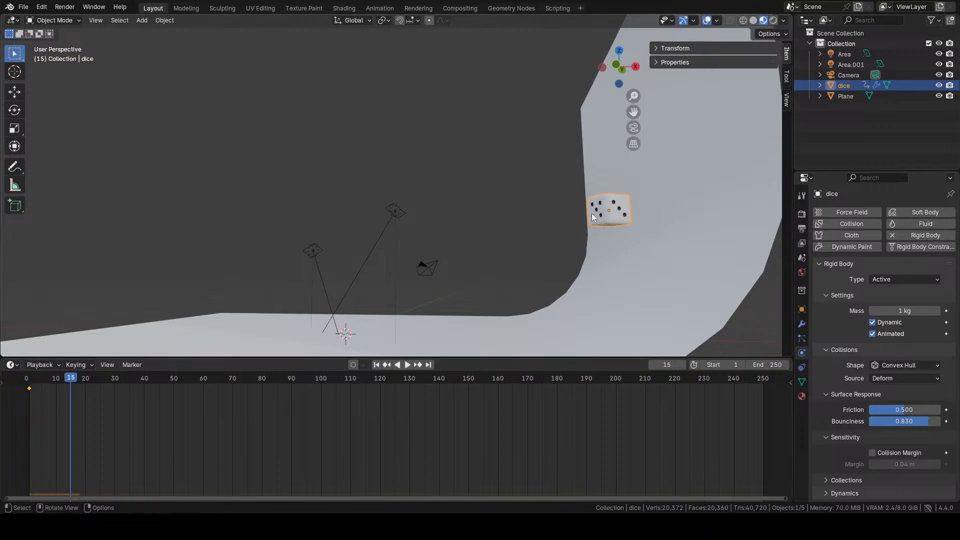
{"action": "key", "text": "g"}
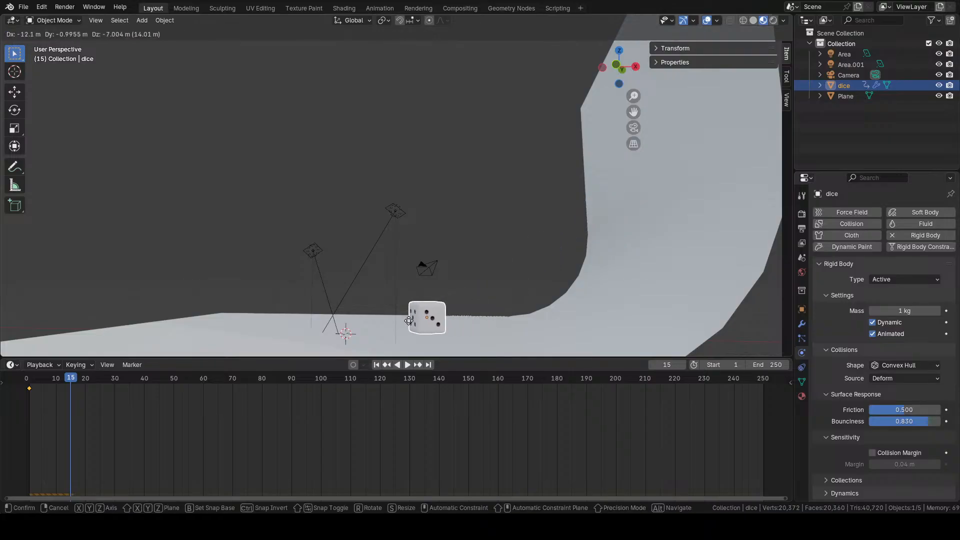
{"action": "left_click", "coordinate": [402, 317]}
{"action": "left_click", "coordinate": [420, 310]}
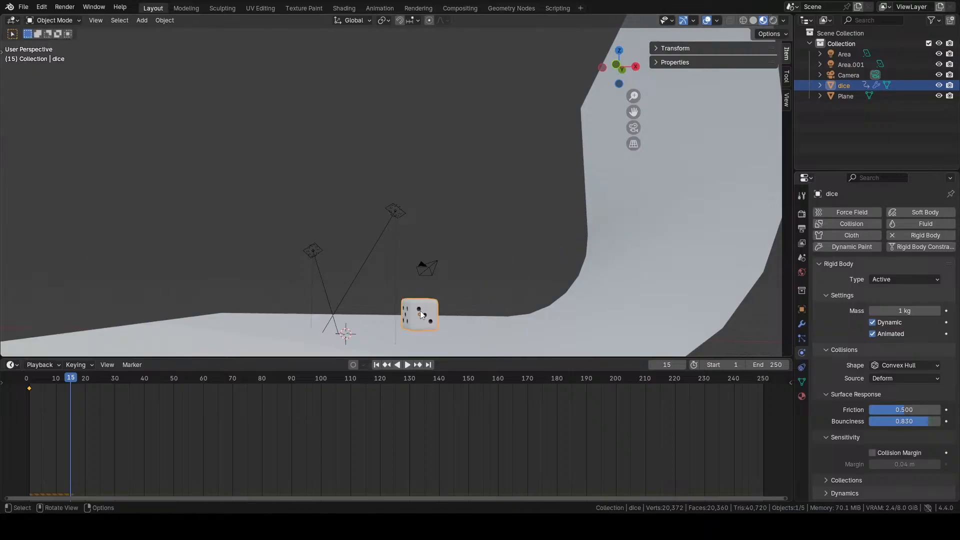
- Rotate the dice 134° around the view axis and insert a keyframe for it at frame 15
{"action": "key", "text": "r"}
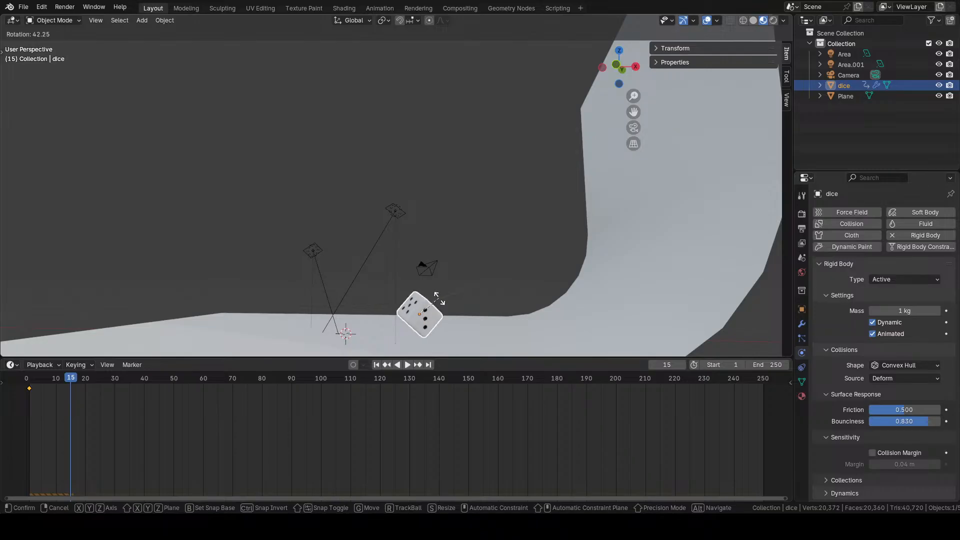
{"action": "left_click", "coordinate": [441, 346]}
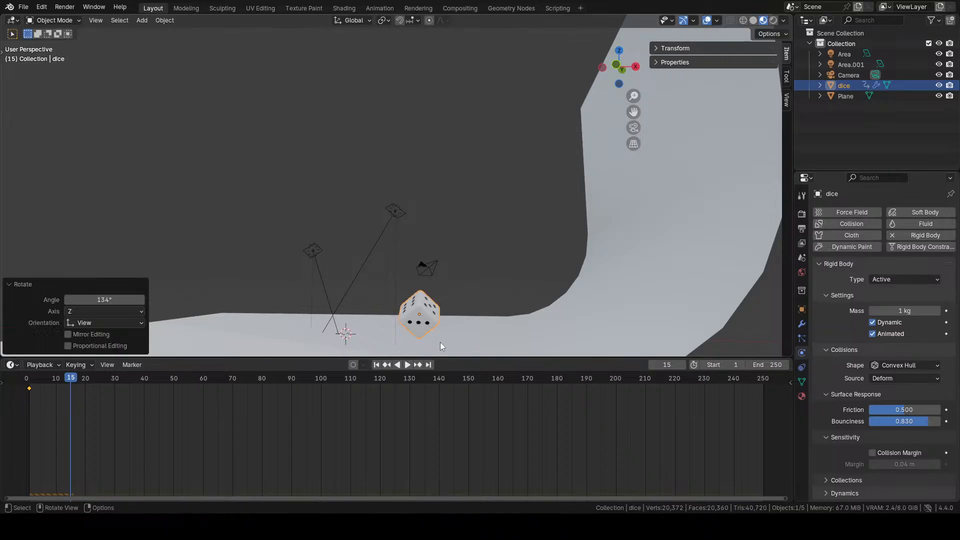
{"action": "right_click", "coordinate": [419, 320]}
{"action": "key", "text": "i"}
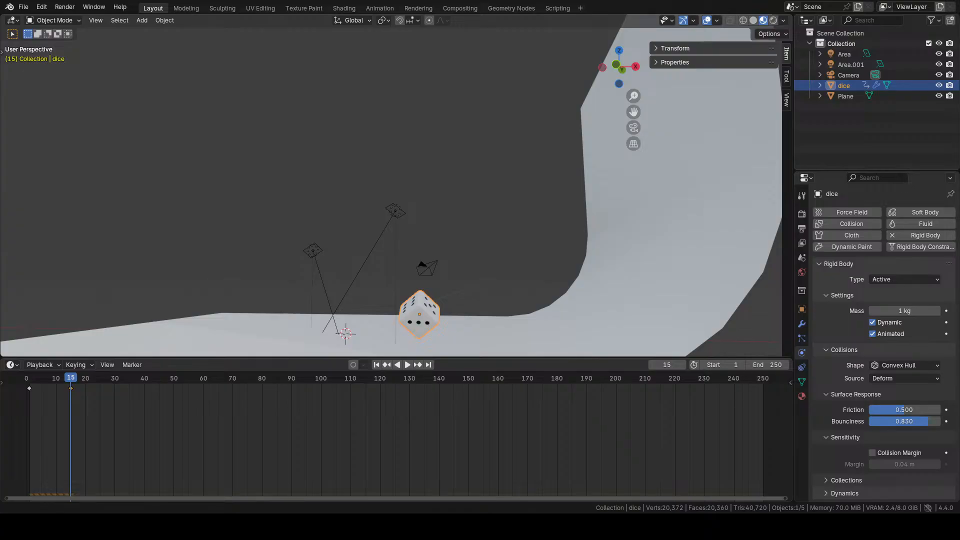
- Play the animation from frame 1 to check the dice's keyframed throw
{"action": "left_click", "coordinate": [377, 365]}
{"action": "left_click", "coordinate": [407, 365]}
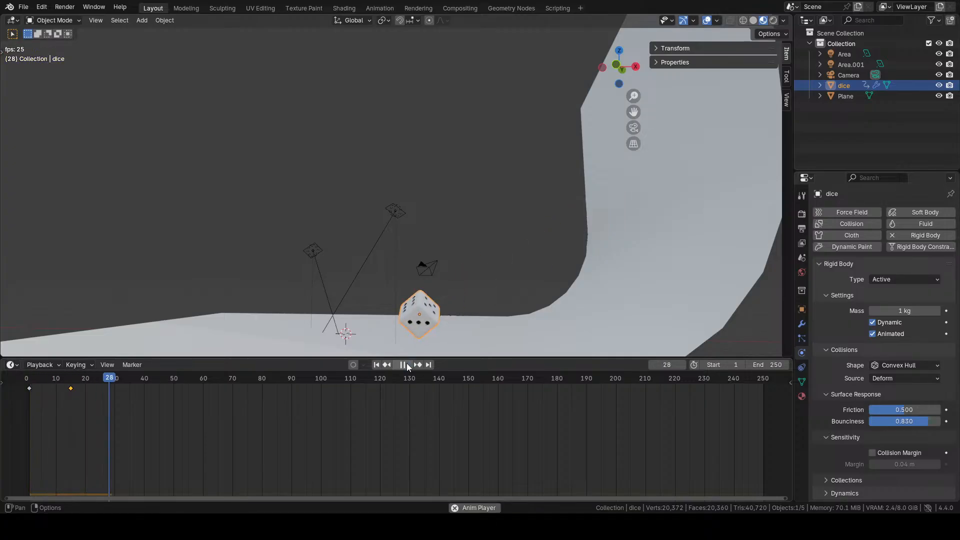
{"action": "left_click", "coordinate": [382, 364]}
{"action": "left_click", "coordinate": [403, 364]}
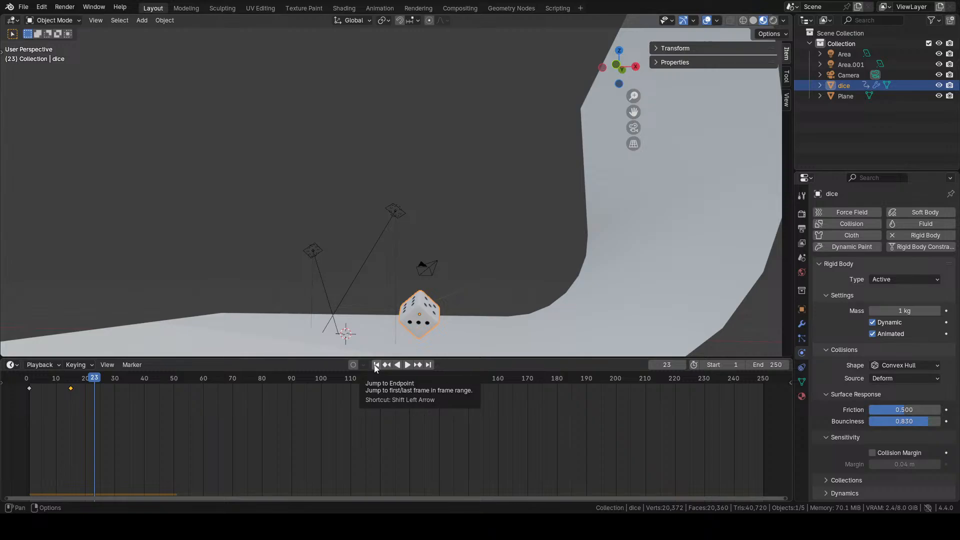
{"action": "right_click", "coordinate": [419, 322]}
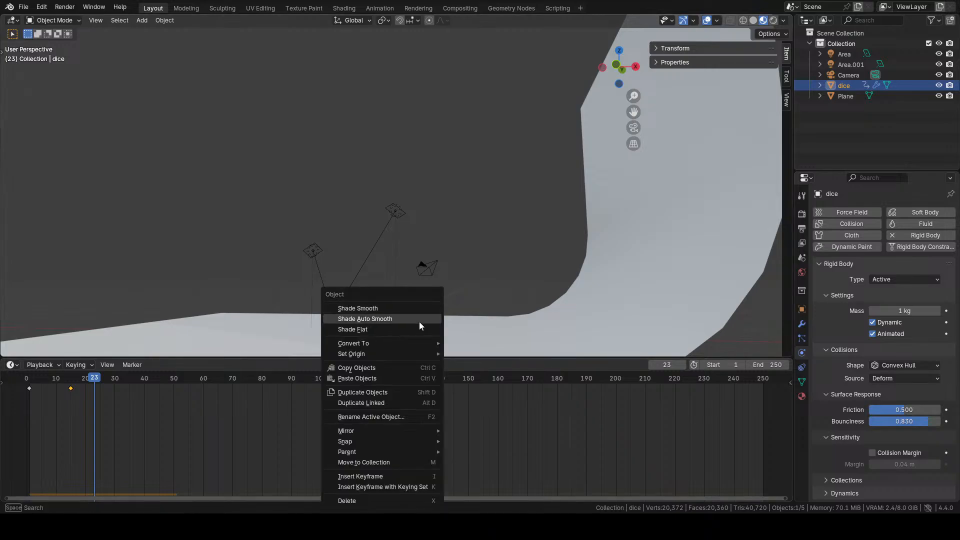
{"action": "mouse_move", "coordinate": [422, 356]}
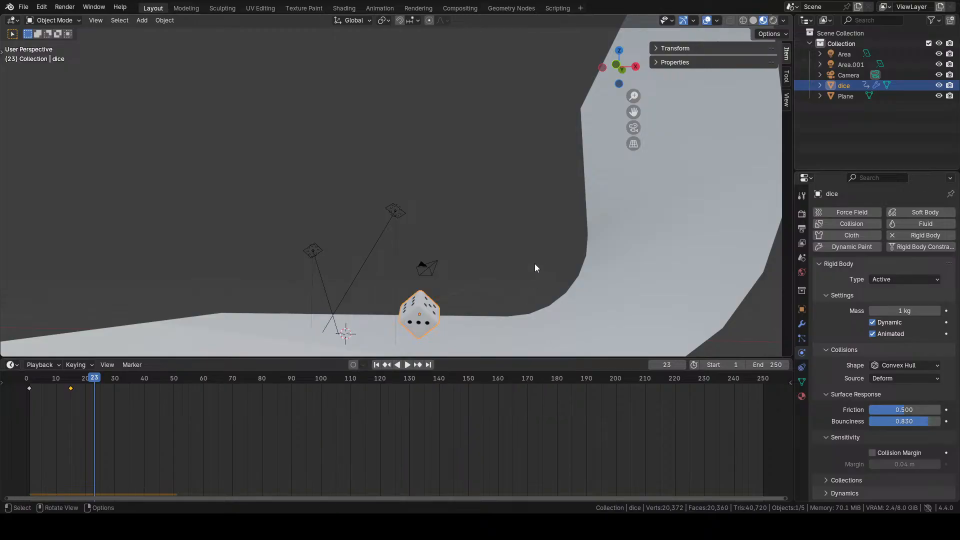
- Keyframe the dice's enabled Animated rigid body option at frame 1 and play the animation
{"action": "left_click", "coordinate": [376, 364]}
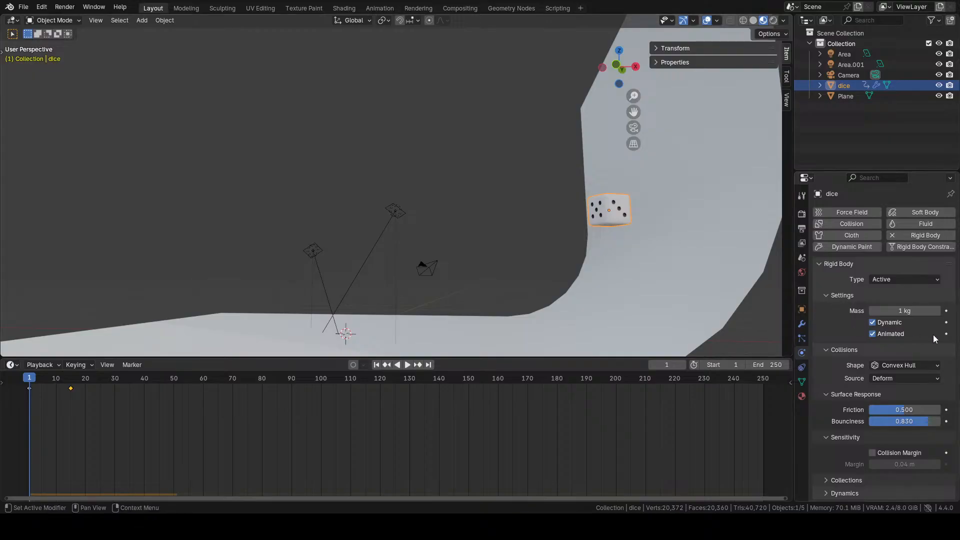
{"action": "left_click", "coordinate": [946, 334]}
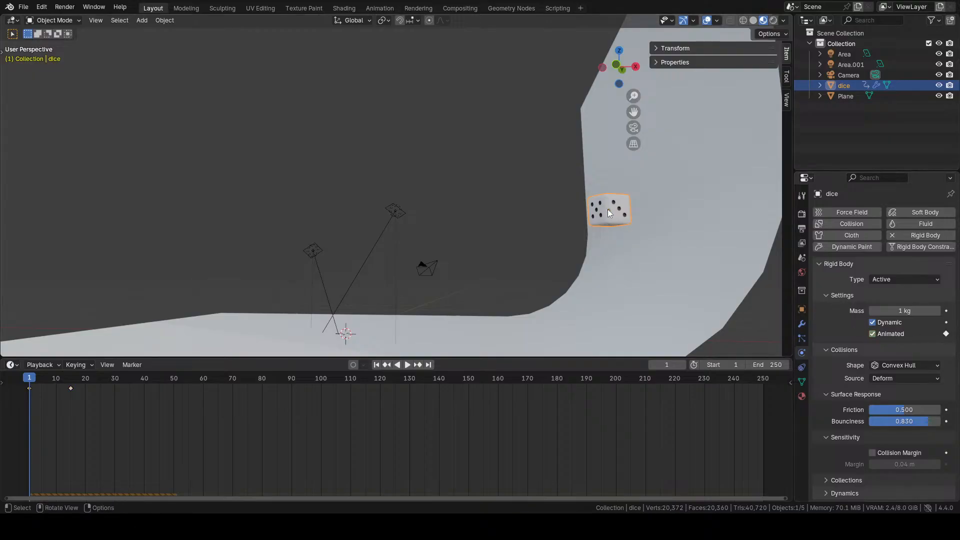
{"action": "left_click", "coordinate": [407, 365]}
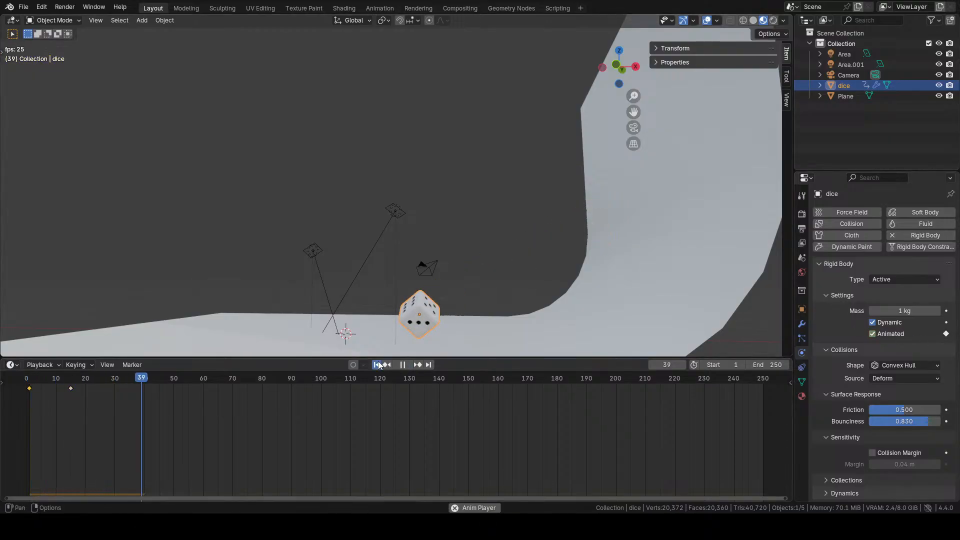
{"action": "left_click", "coordinate": [387, 365]}
{"action": "left_click", "coordinate": [402, 365]}
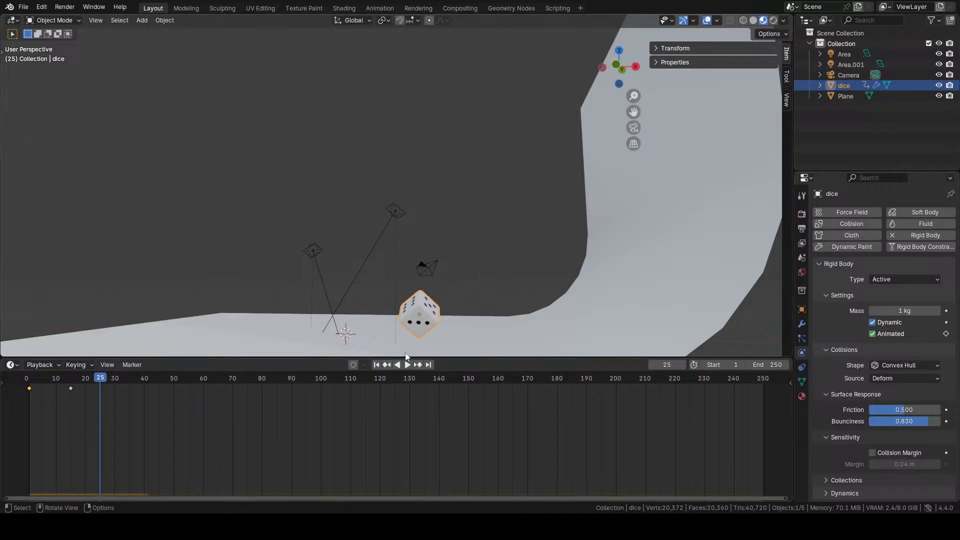
- Keyframe the dice's enabled Dynamic rigid body option at frame 25 and replay the animation from the start
{"action": "left_click", "coordinate": [946, 322]}
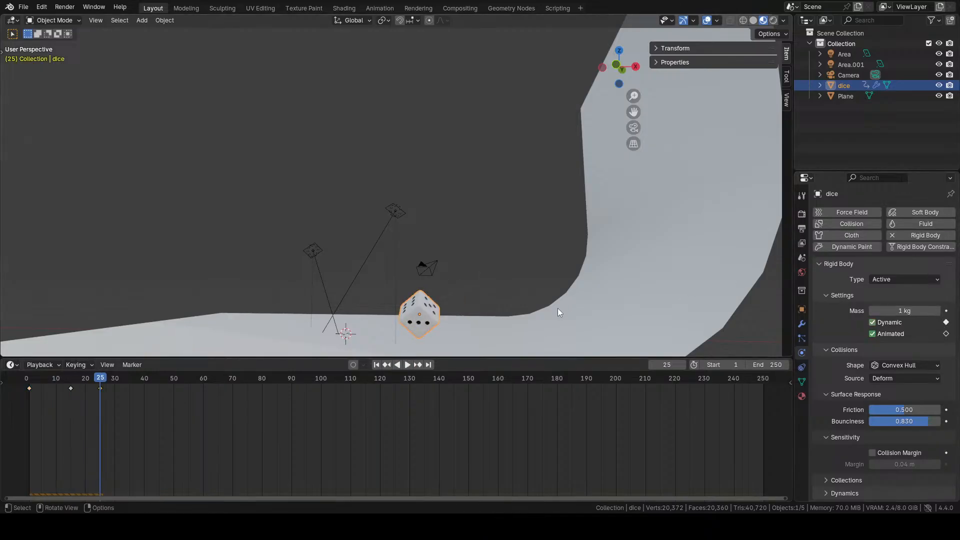
{"action": "left_click", "coordinate": [376, 364]}
{"action": "left_click", "coordinate": [407, 364]}
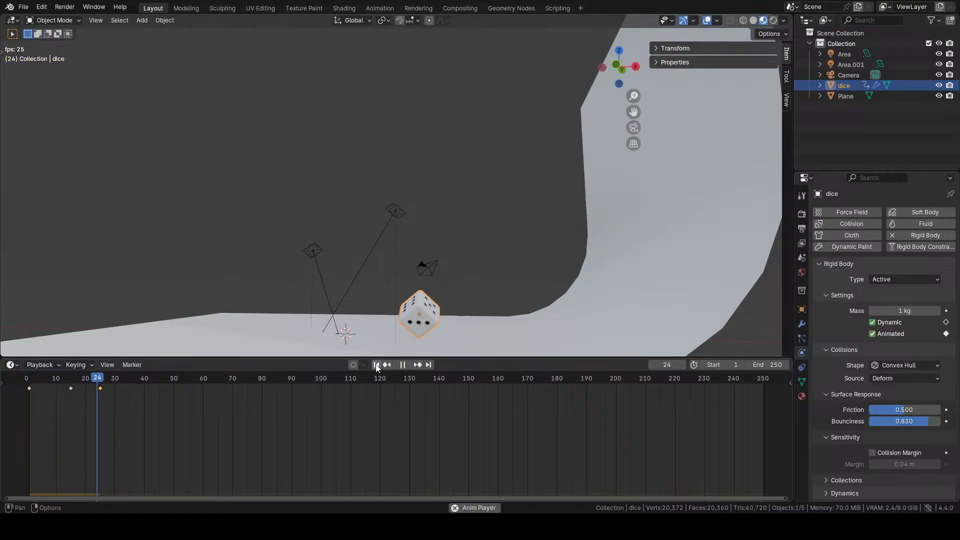
{"action": "left_click", "coordinate": [377, 364]}
{"action": "left_click", "coordinate": [402, 364]}
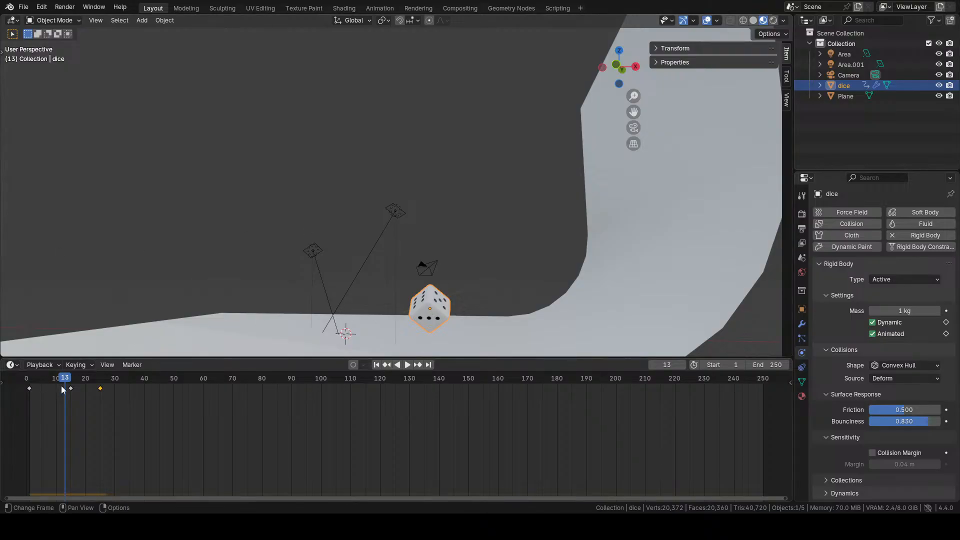
- Go to frame 15 and play the animation from there to examine the dice's motion after its second pose keyframe
{"action": "left_click_drag", "start_coordinate": [65, 378], "coordinate": [71, 379]}
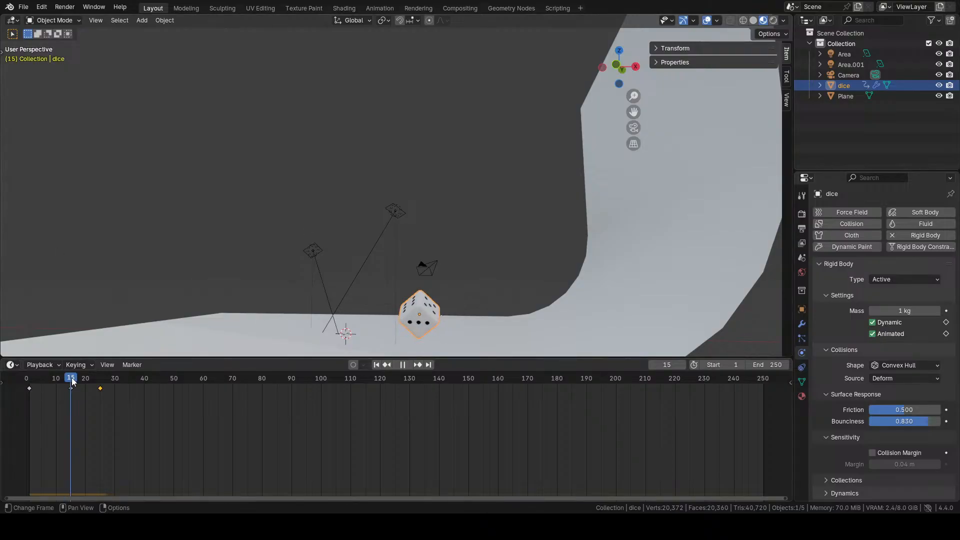
{"action": "left_click", "coordinate": [421, 311]}
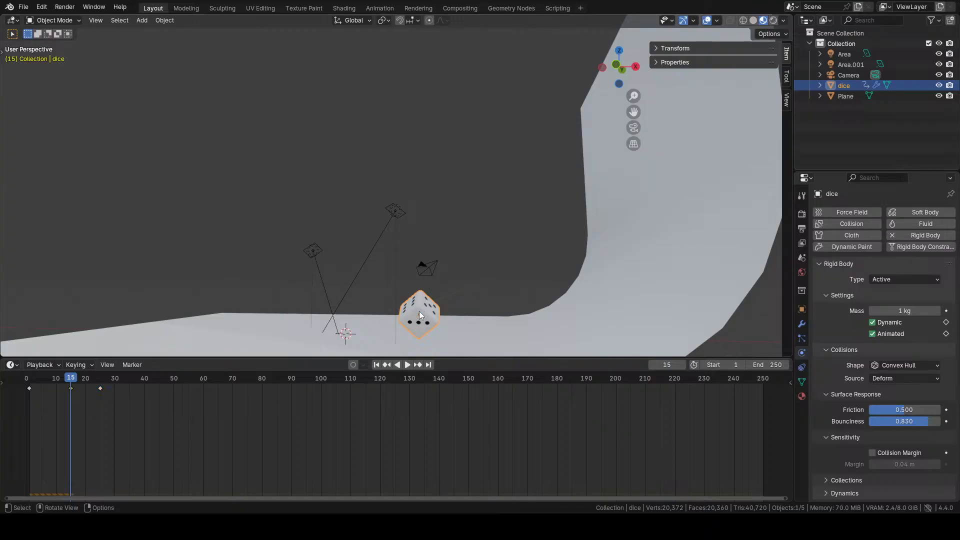
{"action": "right_click", "coordinate": [419, 312]}
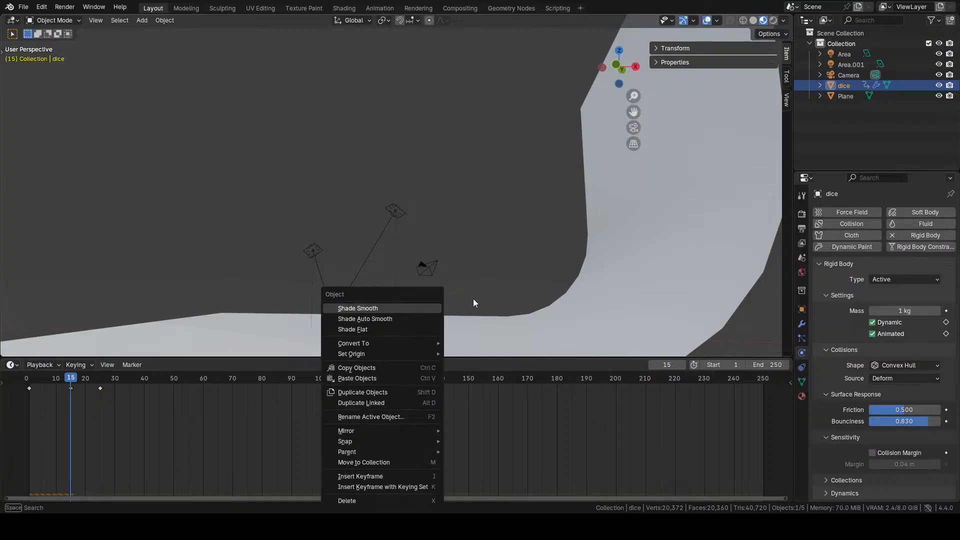
{"action": "left_click", "coordinate": [425, 308]}
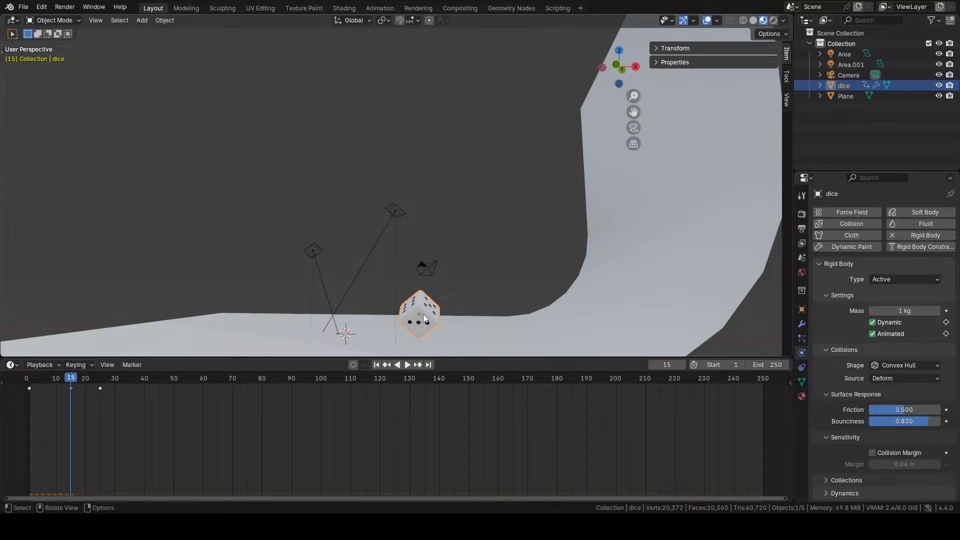
{"action": "key", "text": "space"}
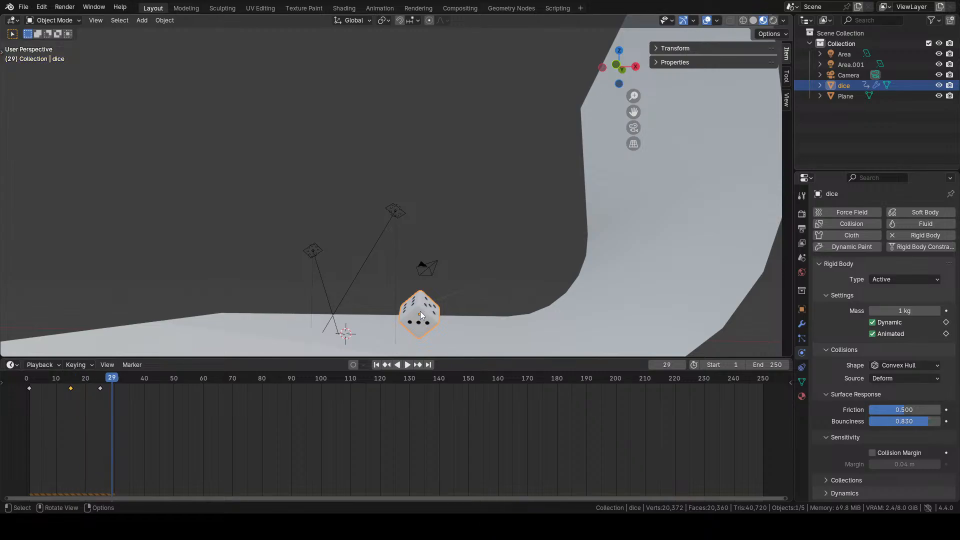
- Keyframe the dice at frame 1, turn off its Animated rigid body option and play the animation from there
{"action": "left_click", "coordinate": [377, 364]}
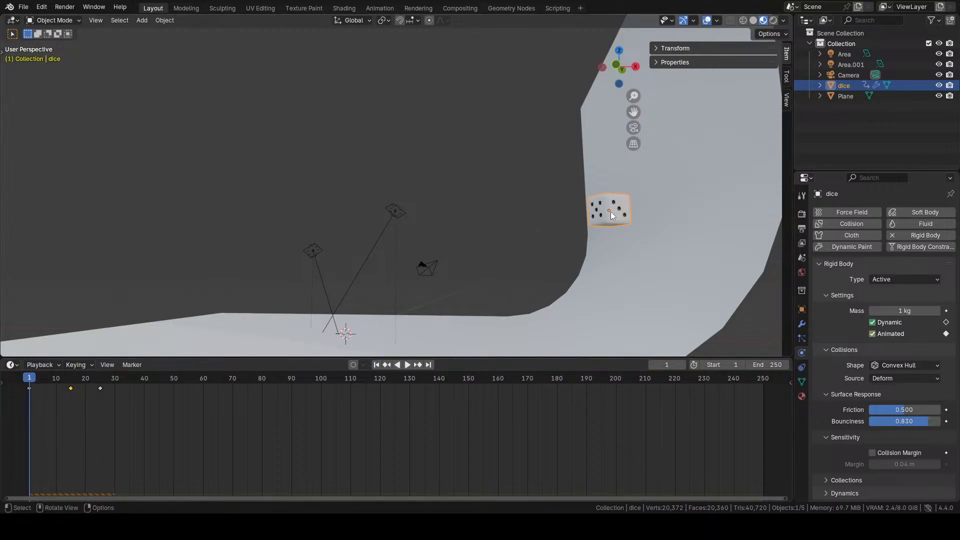
{"action": "key", "text": "i"}
{"action": "left_click", "coordinate": [671, 51]}
{"action": "left_click_drag", "start_coordinate": [671, 51], "coordinate": [674, 66]}
{"action": "left_click", "coordinate": [23, 7]}
{"action": "key", "text": "ctrl+s"}
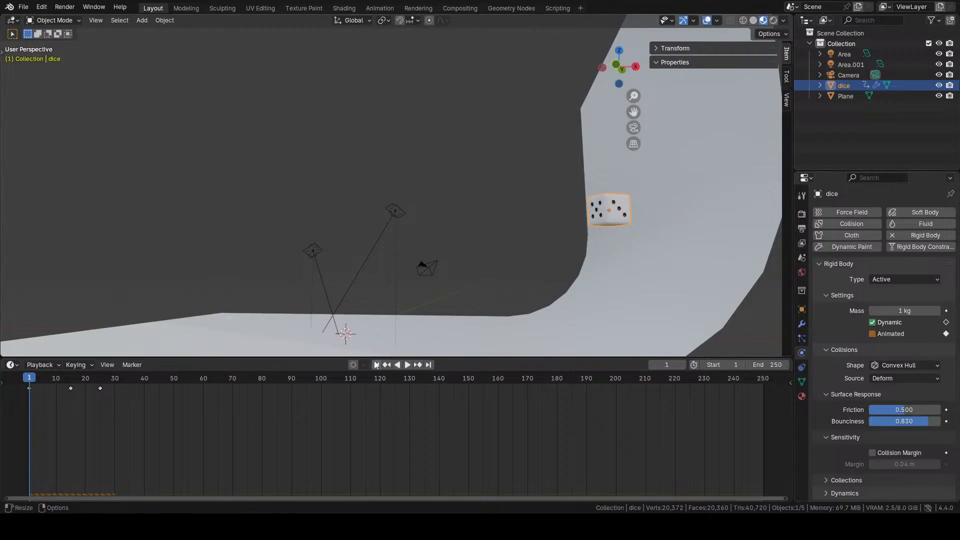
{"action": "left_click", "coordinate": [407, 365]}
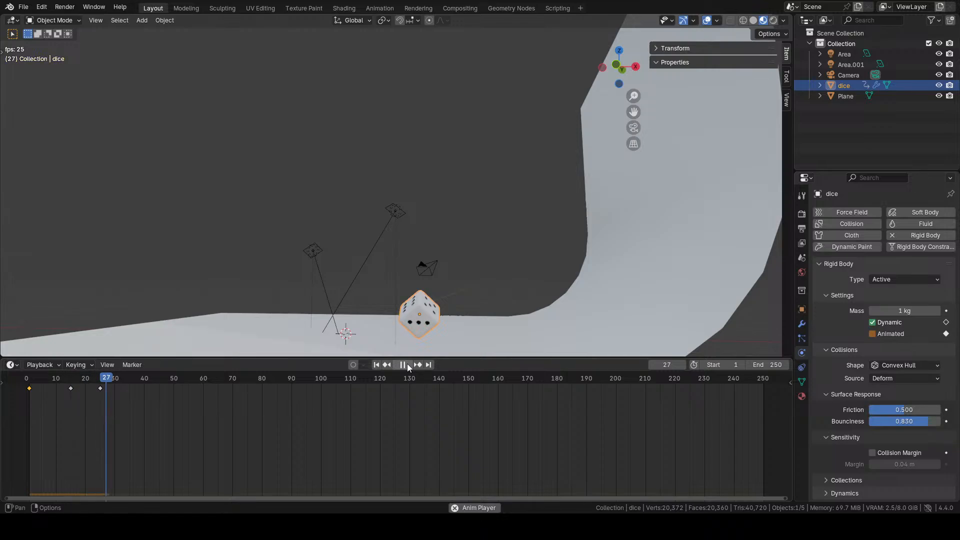
{"action": "left_click", "coordinate": [403, 365]}
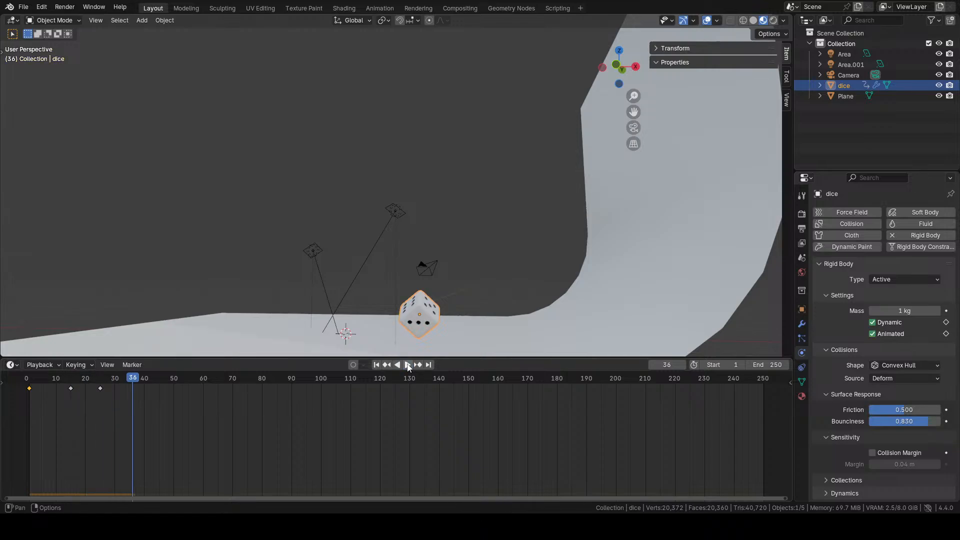
- Turn off the dice's Animated option at frame 1 again, replay the animation and return to the start
{"action": "left_click", "coordinate": [878, 335]}
{"action": "left_click", "coordinate": [376, 365]}
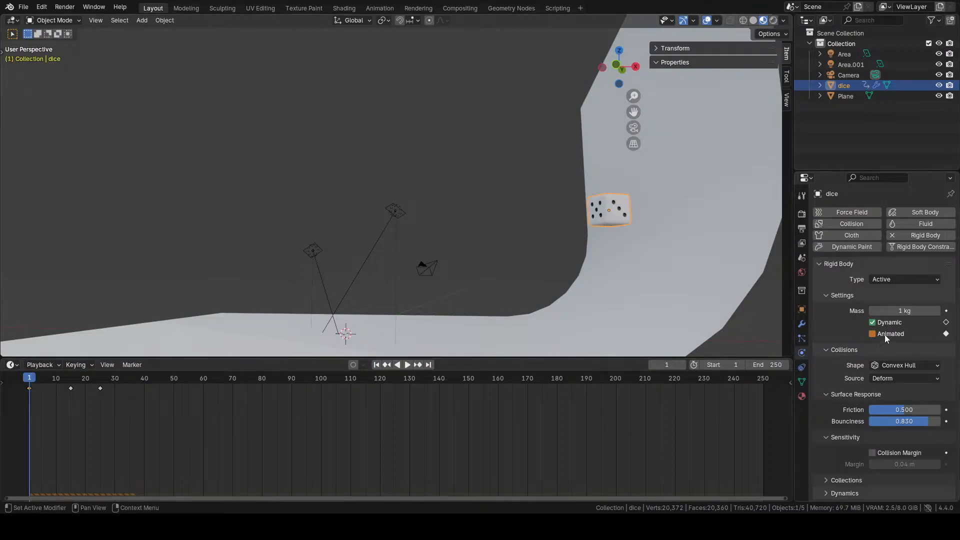
{"action": "left_click", "coordinate": [407, 365]}
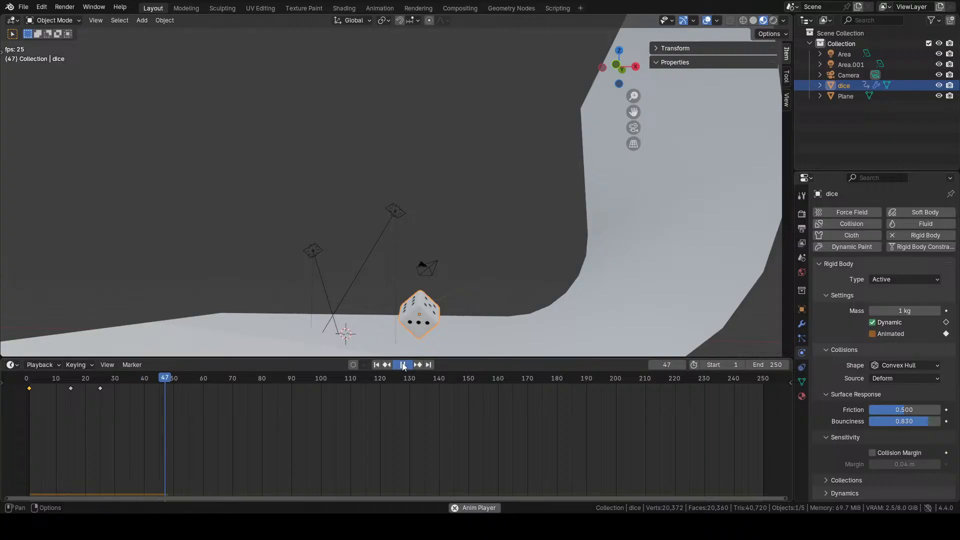
{"action": "left_click", "coordinate": [403, 365]}
{"action": "left_click", "coordinate": [376, 365]}
- Delete all of the dice's keyframes and briefly play the animation from frame 1
{"action": "left_click_drag", "start_coordinate": [101, 408], "coordinate": [10, 380]}
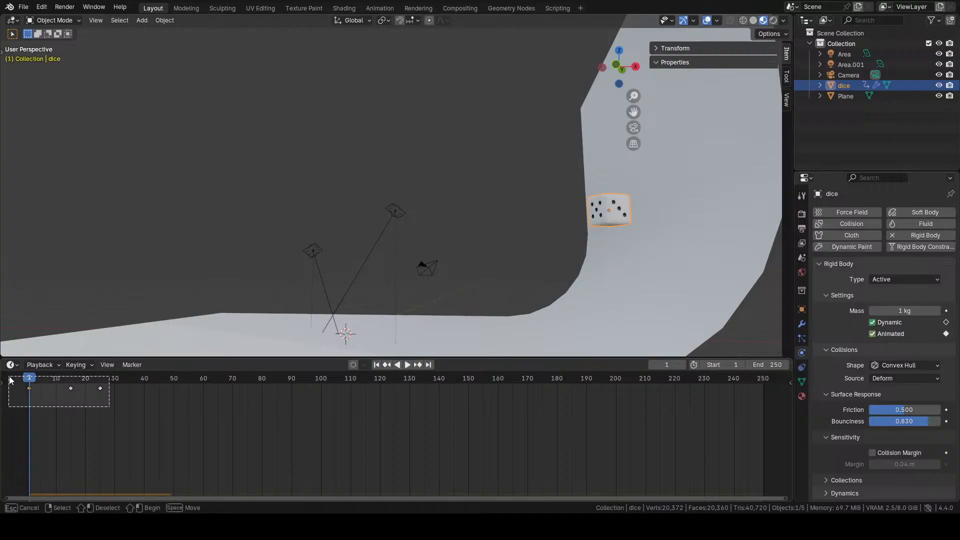
{"action": "key", "text": "Delete"}
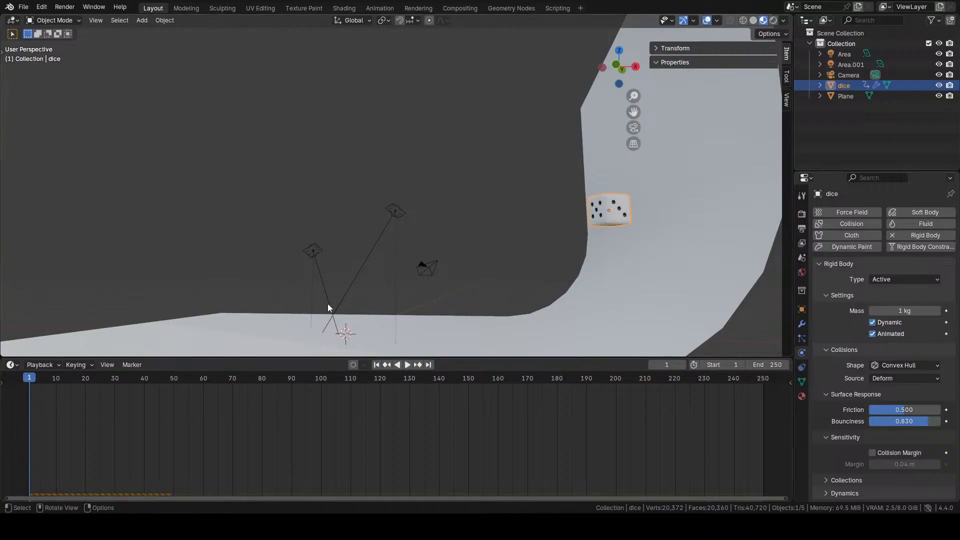
{"action": "left_click", "coordinate": [409, 366]}
{"action": "left_click", "coordinate": [409, 366]}
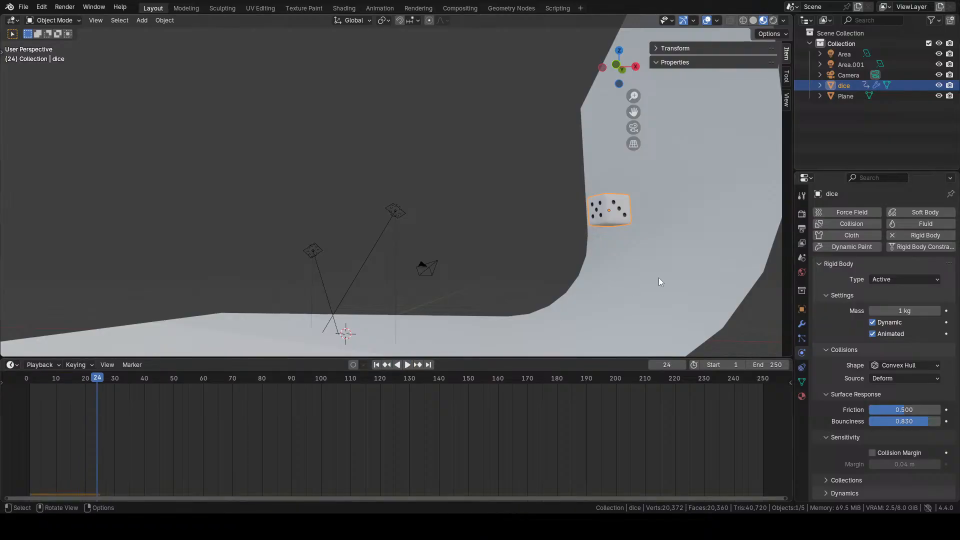
- Disable the dice's Animated rigid body option, play the simulation from frame 1 and return to the start
{"action": "left_click", "coordinate": [888, 334]}
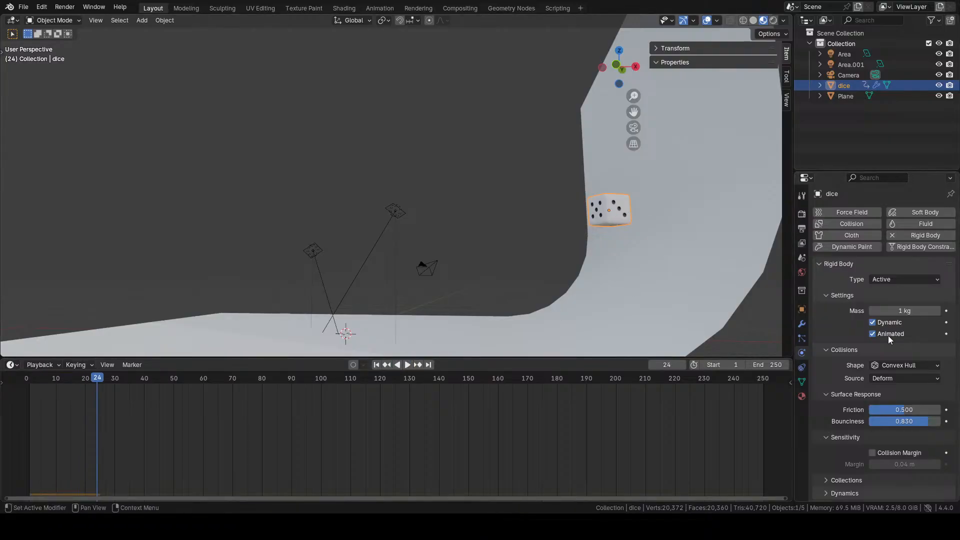
{"action": "left_click", "coordinate": [376, 364]}
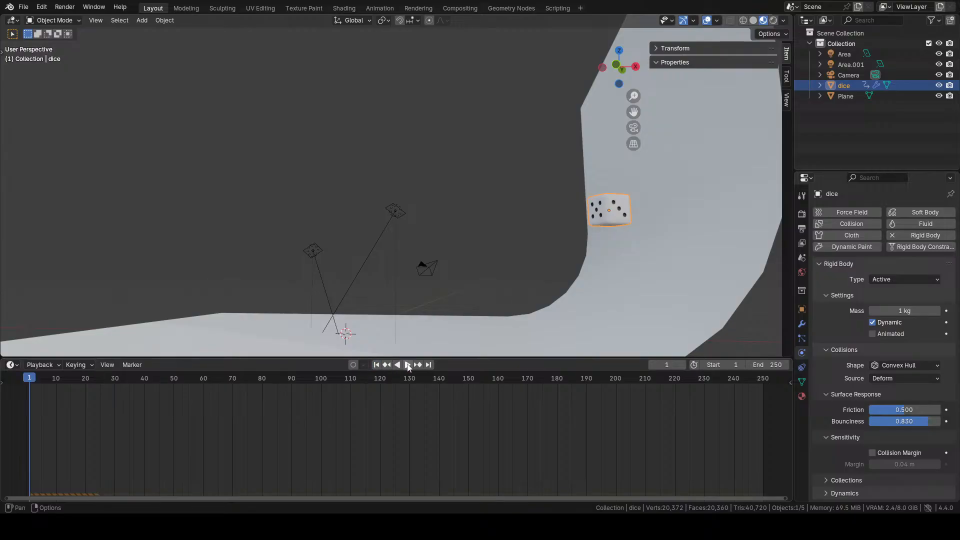
{"action": "left_click", "coordinate": [407, 364]}
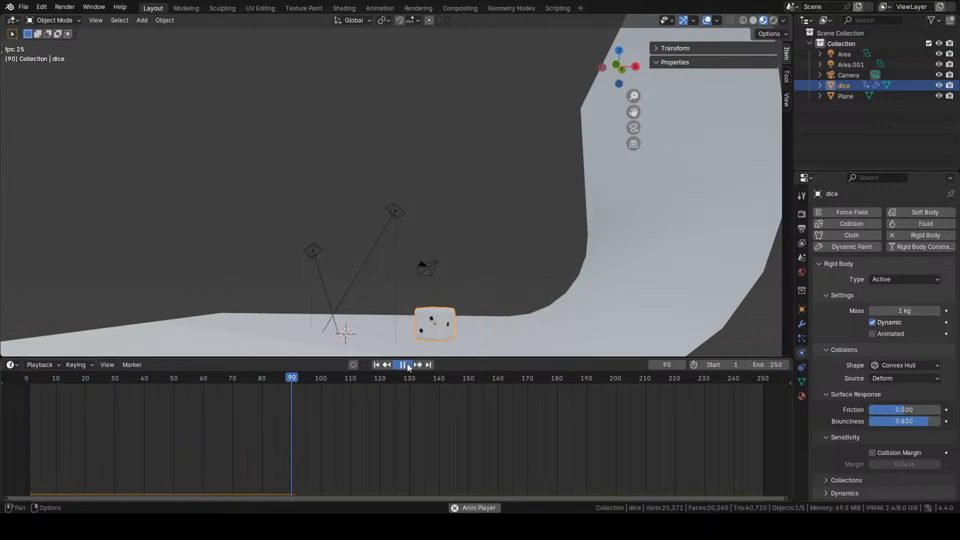
{"action": "left_click", "coordinate": [407, 364]}
{"action": "left_click", "coordinate": [377, 365]}
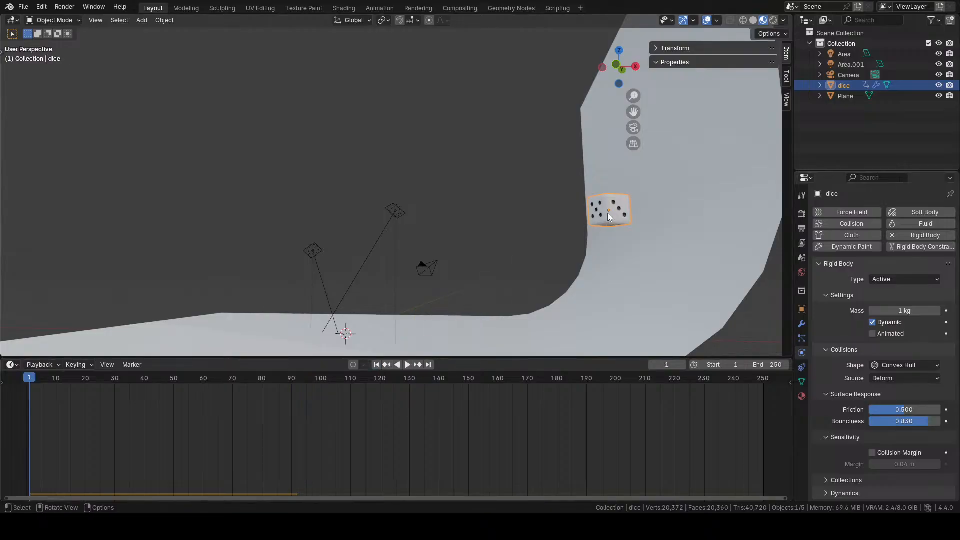
- Raise the dice about 6.3 m along the backdrop's wall at frame 1 and play the simulation to check its fall
{"action": "key", "text": "g"}
{"action": "left_click", "coordinate": [598, 117]}
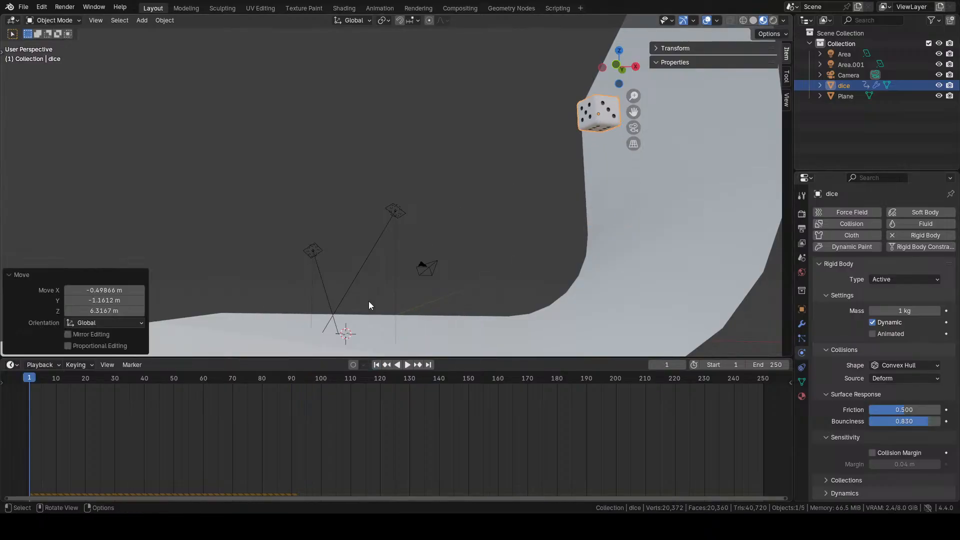
{"action": "left_click", "coordinate": [403, 365]}
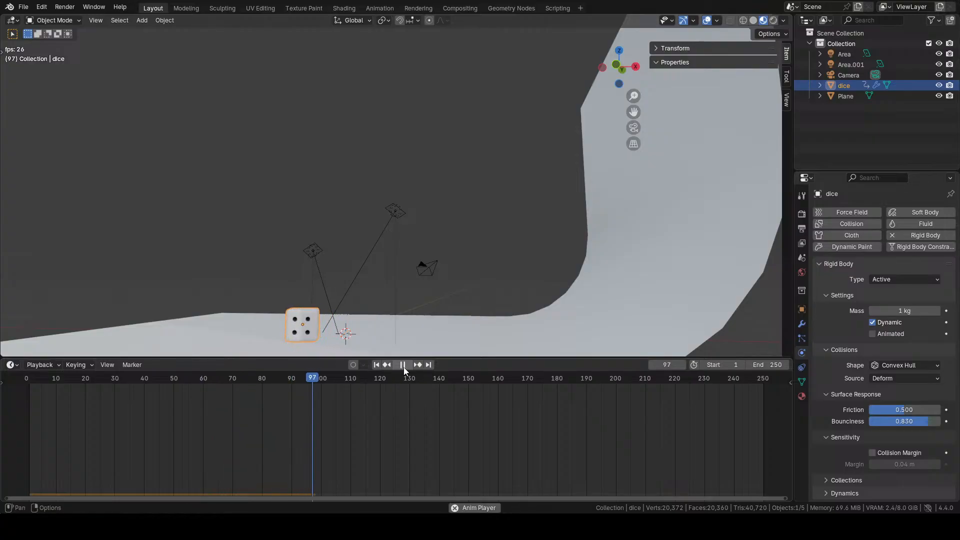
{"action": "left_click", "coordinate": [403, 365]}
{"action": "left_click", "coordinate": [377, 364]}
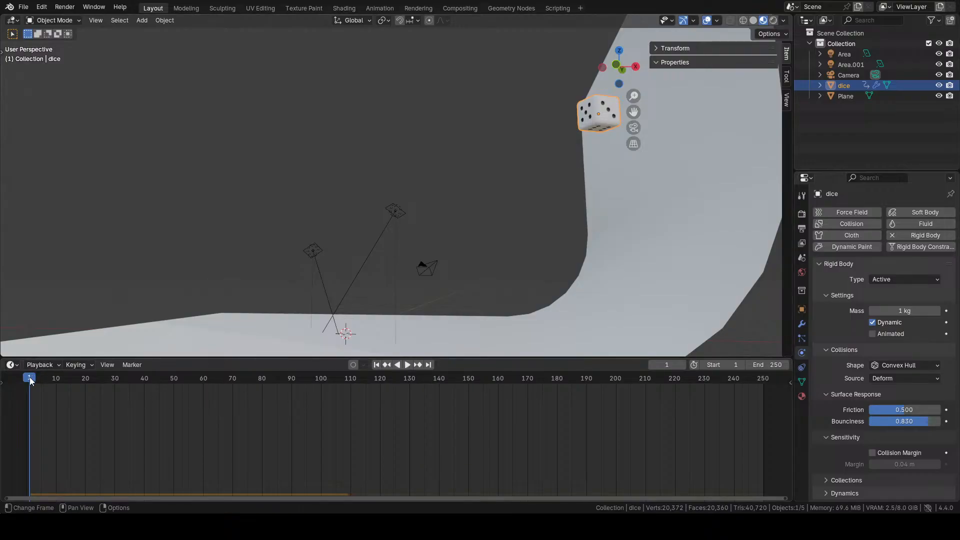
- Try to insert timeline keyframes for all channels at frame 1 and for only selected channels at frames 0 and 3
{"action": "key", "text": "i"}
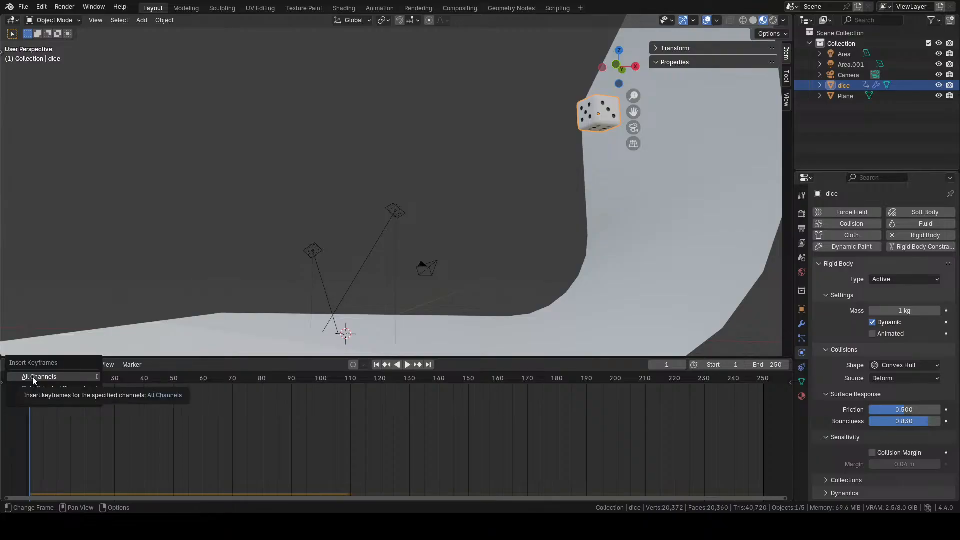
{"action": "left_click", "coordinate": [32, 376]}
{"action": "left_click_drag", "start_coordinate": [35, 385], "coordinate": [28, 379]}
{"action": "key", "text": "i"}
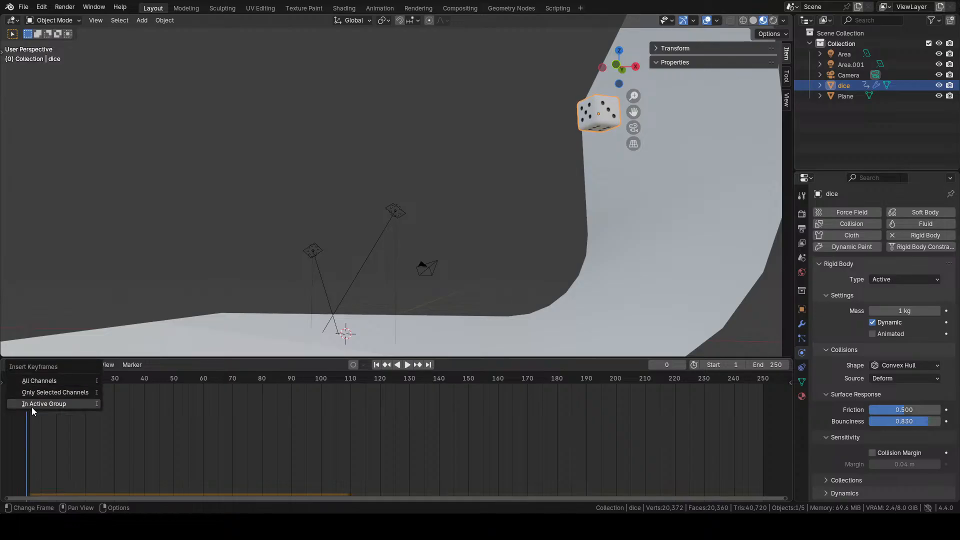
{"action": "left_click", "coordinate": [34, 394]}
{"action": "left_click_drag", "start_coordinate": [30, 378], "coordinate": [35, 383]}
{"action": "key", "text": "space"}
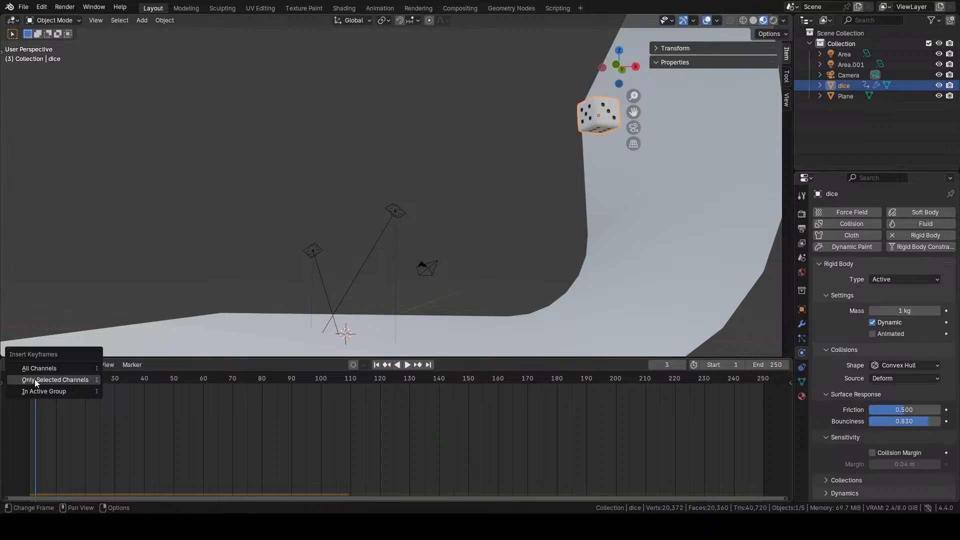
{"action": "left_click", "coordinate": [34, 379]}
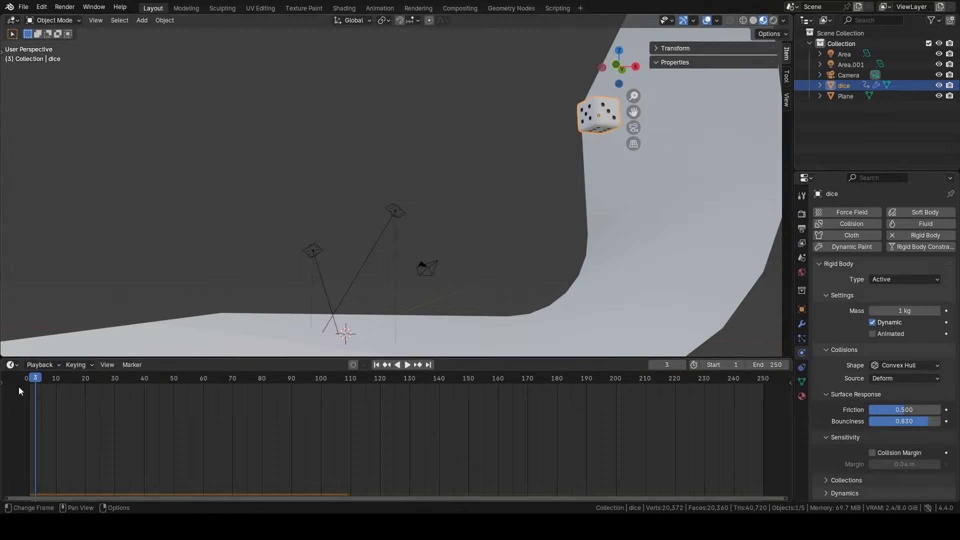
{"action": "key", "text": "space"}
- Enable the dice's Animated rigid body option at frame 1 and keyframe the dice's raised pose at frame 2
{"action": "left_click_drag", "start_coordinate": [35, 379], "coordinate": [29, 380]}
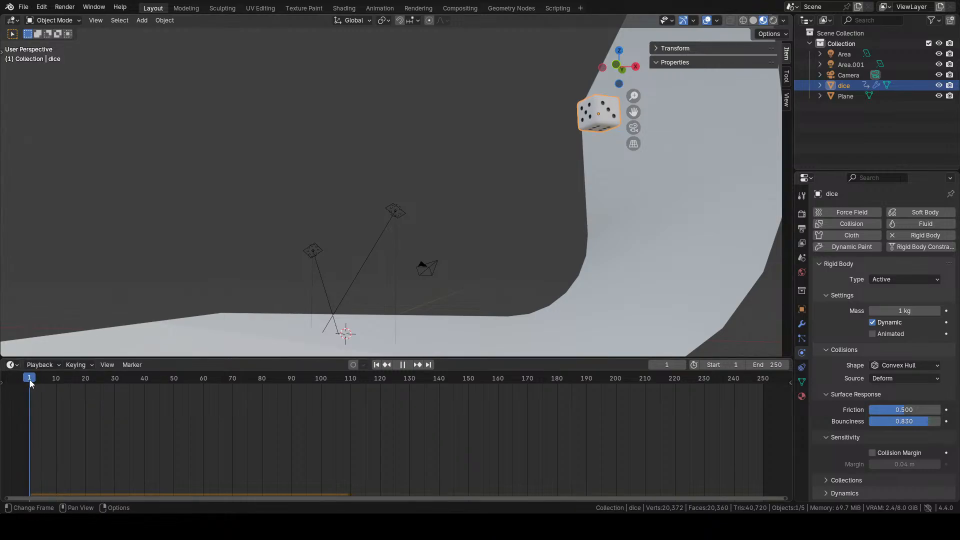
{"action": "key", "text": "space"}
{"action": "left_click", "coordinate": [872, 333]}
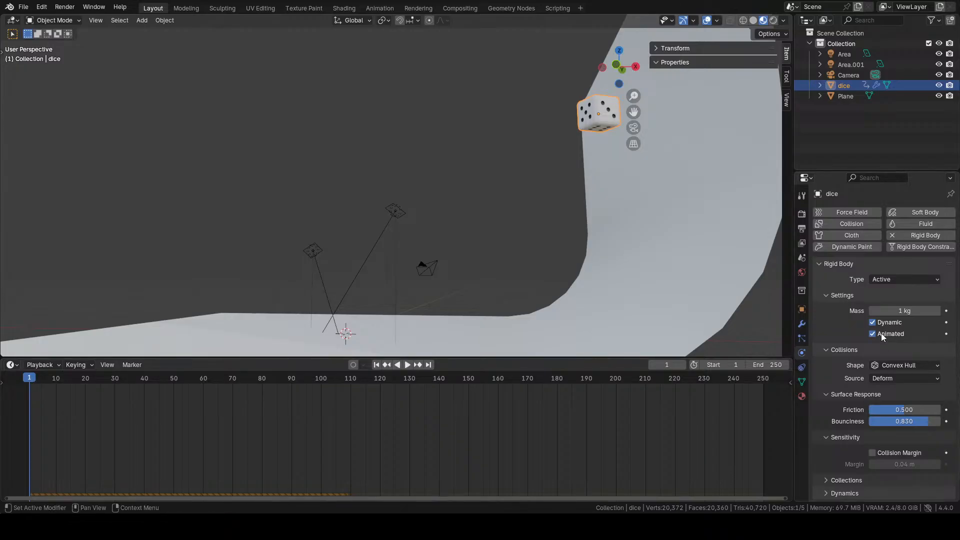
{"action": "left_click", "coordinate": [33, 380]}
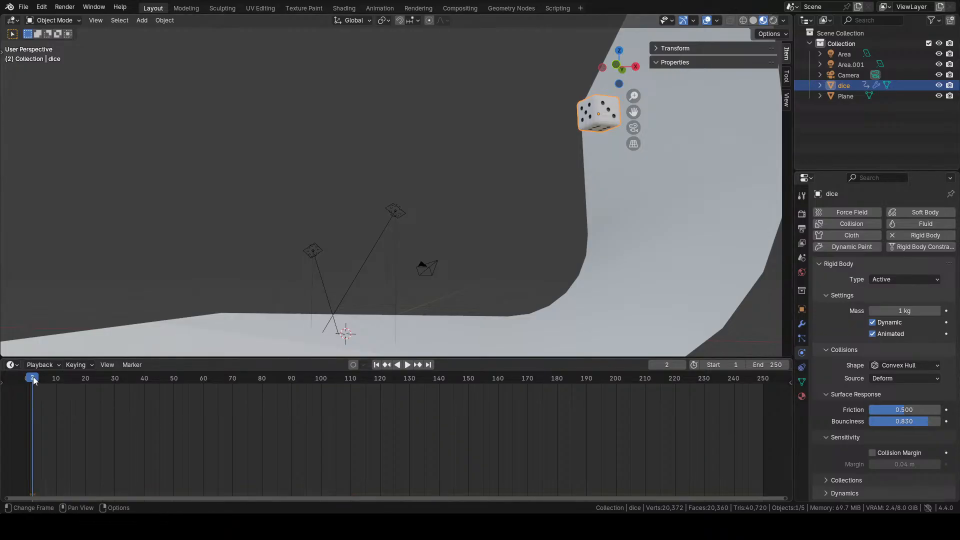
{"action": "key", "text": "i"}
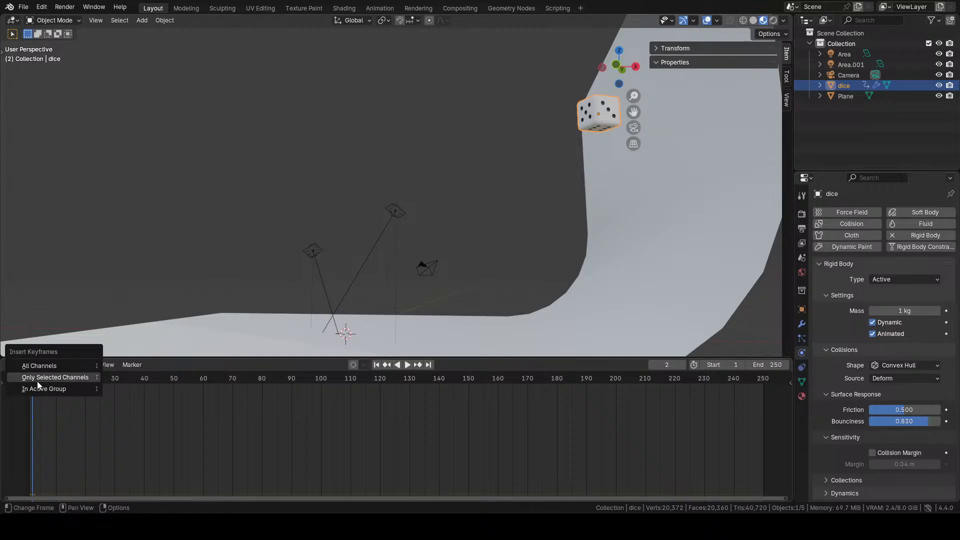
{"action": "left_click", "coordinate": [499, 157]}
{"action": "left_click", "coordinate": [587, 124]}
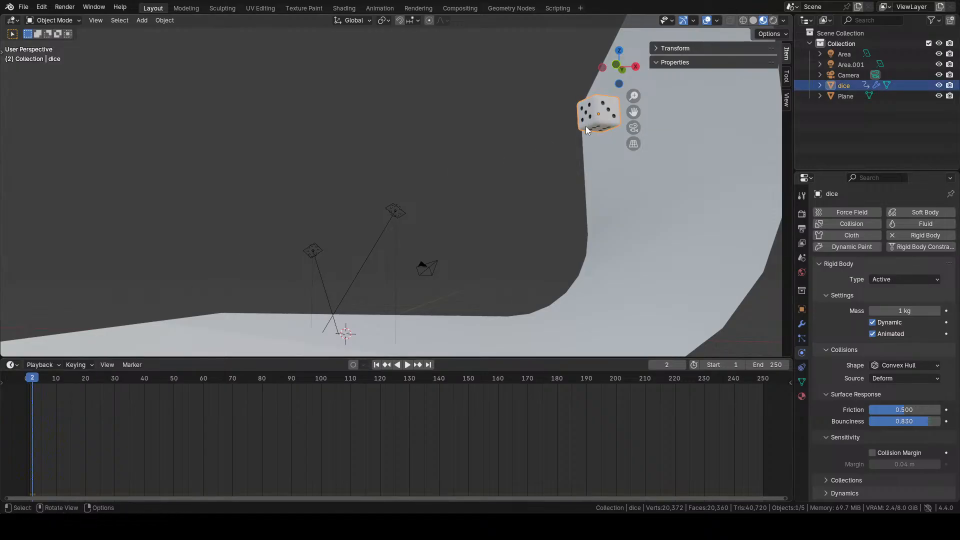
- At frame 10, move the dice down about 2.9 m and keyframe its new pose
{"action": "left_click_drag", "start_coordinate": [38, 379], "coordinate": [57, 380]}
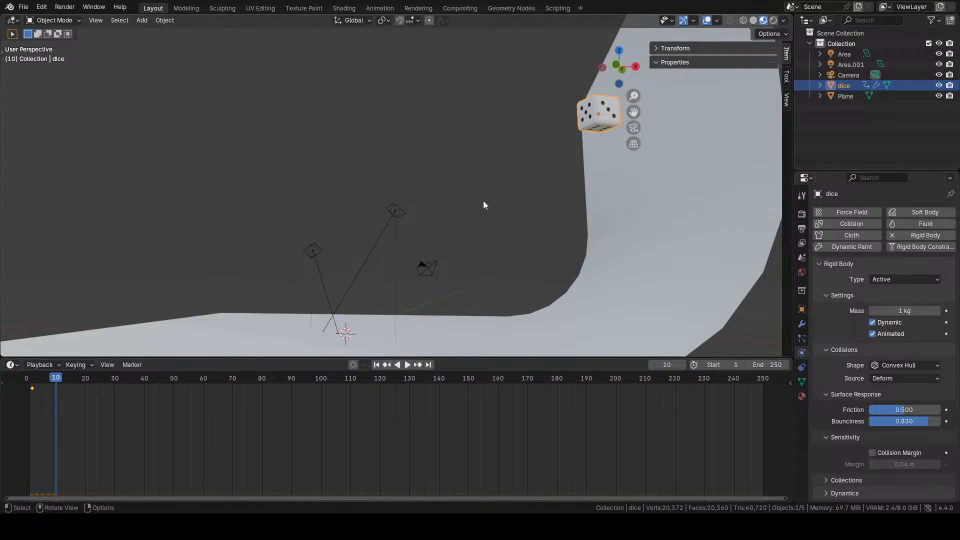
{"action": "key", "text": "g"}
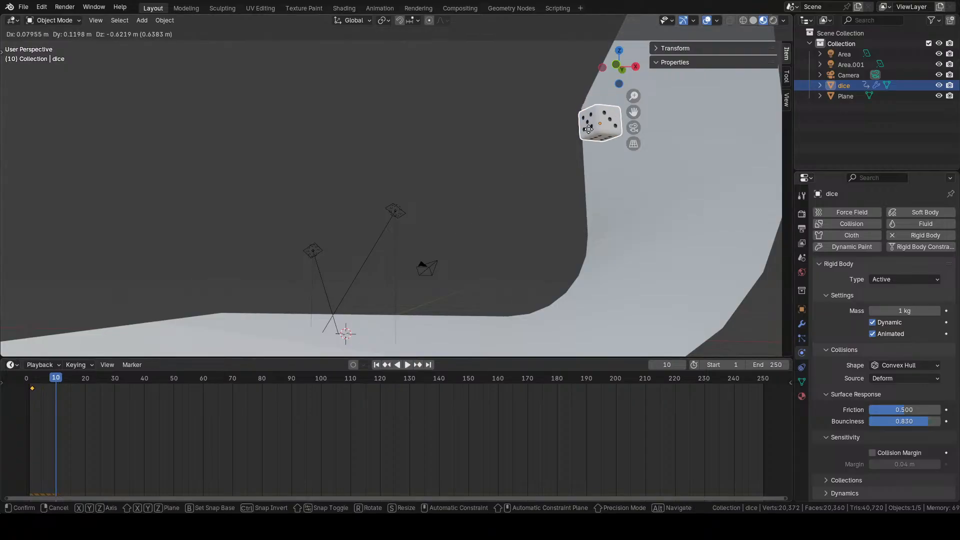
{"action": "left_click", "coordinate": [584, 162]}
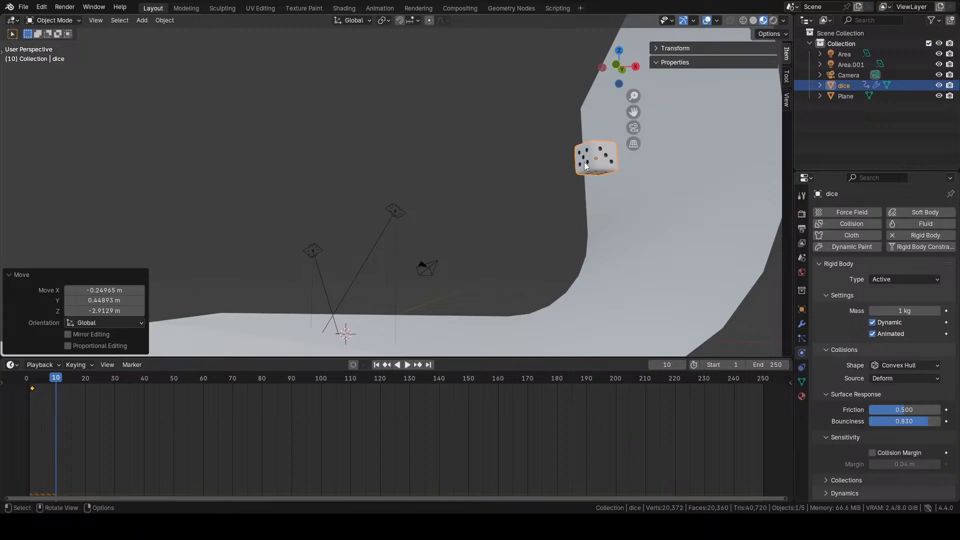
{"action": "key", "text": "i"}
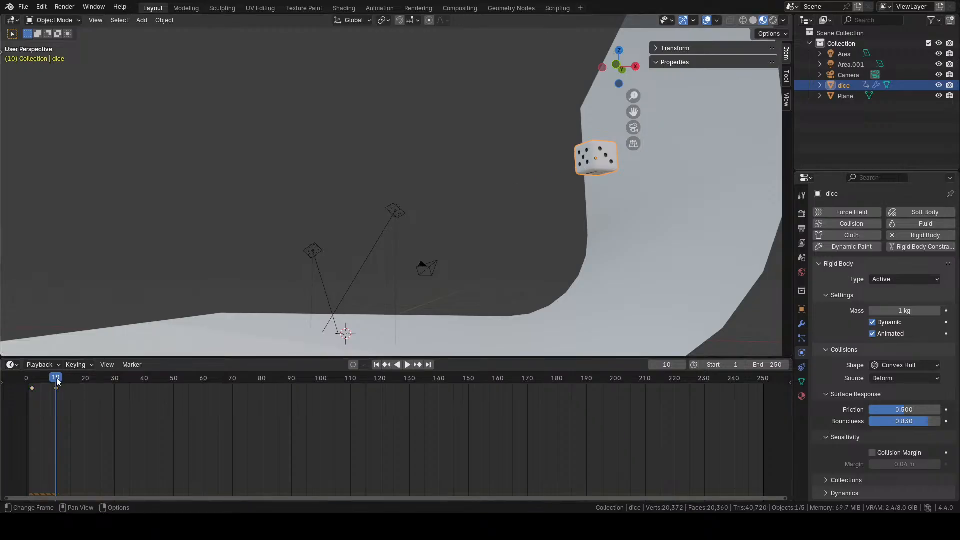
- At frame 20, move the dice a further 4.7 m or so down beside the backdrop's wall and keyframe its pose
{"action": "left_click_drag", "start_coordinate": [57, 381], "coordinate": [86, 382]}
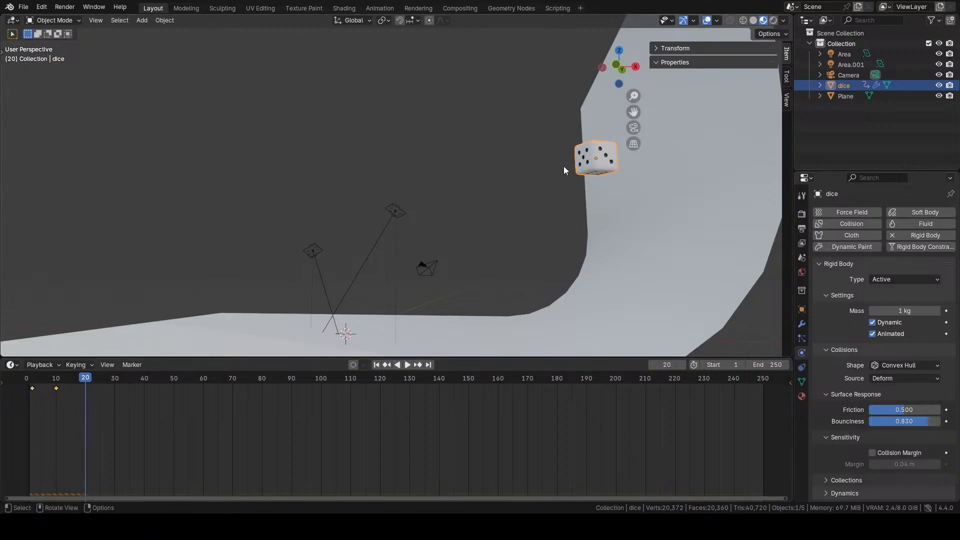
{"action": "key", "text": "g"}
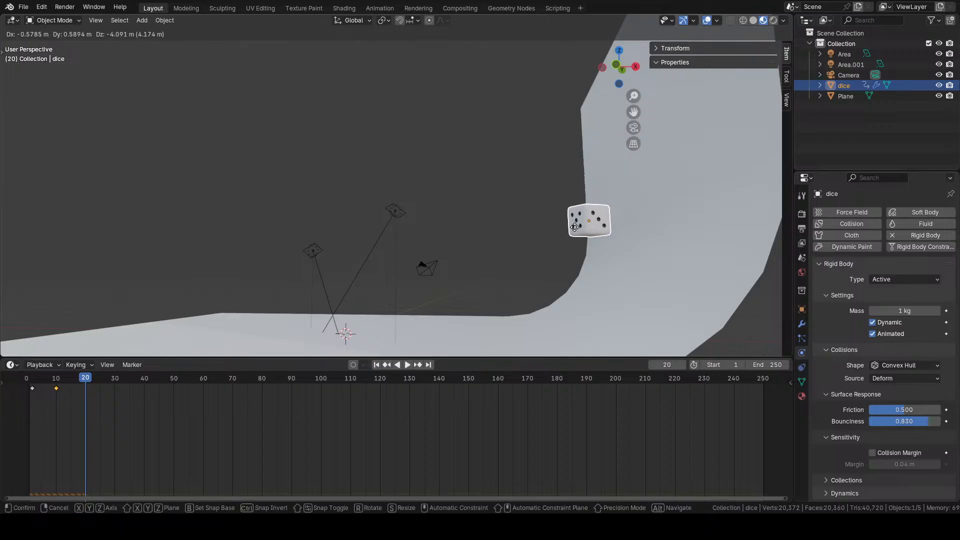
{"action": "left_click", "coordinate": [577, 238]}
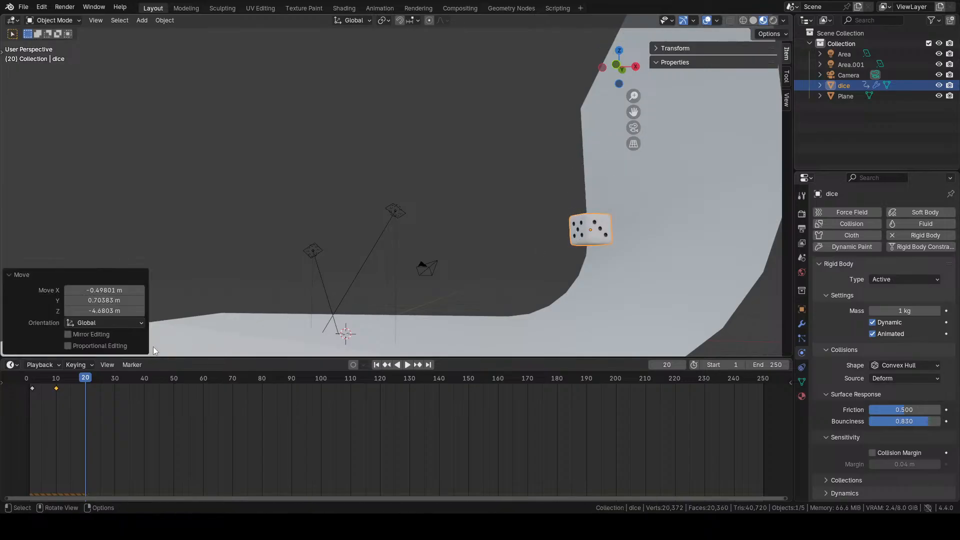
{"action": "key", "text": "i"}
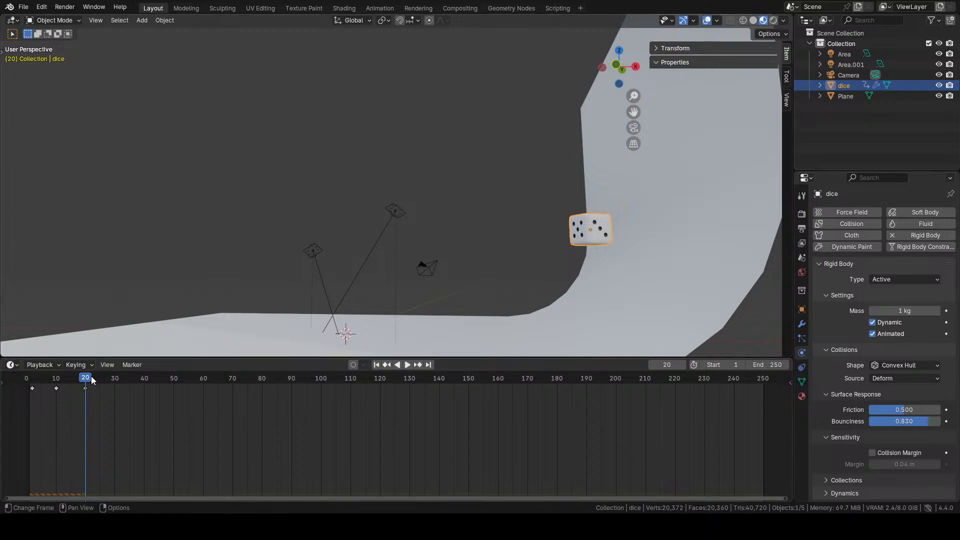
- Go to frame 30 and keyframe the dice in the same pose as at frame 20
{"action": "key", "text": "space"}
{"action": "left_click_drag", "start_coordinate": [93, 378], "coordinate": [114, 379]}
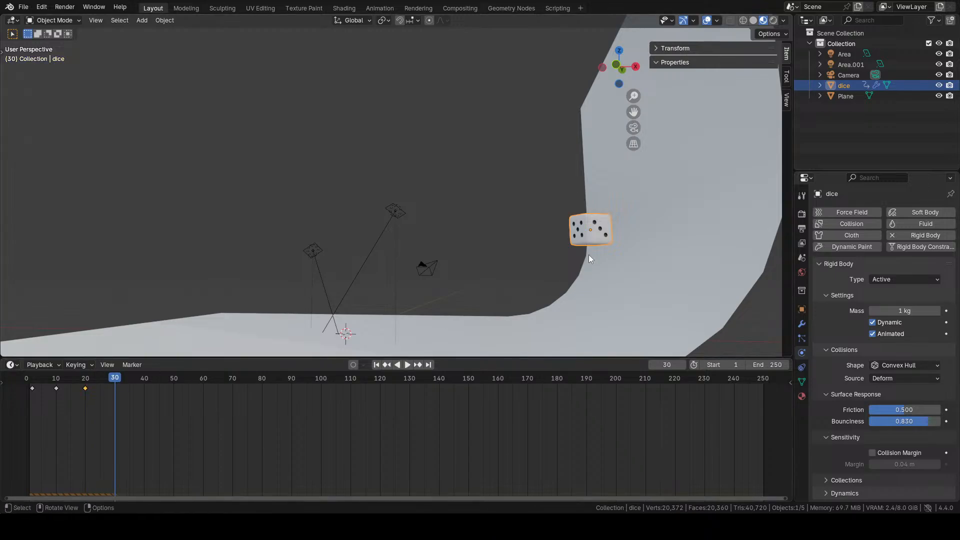
{"action": "key", "text": "i"}
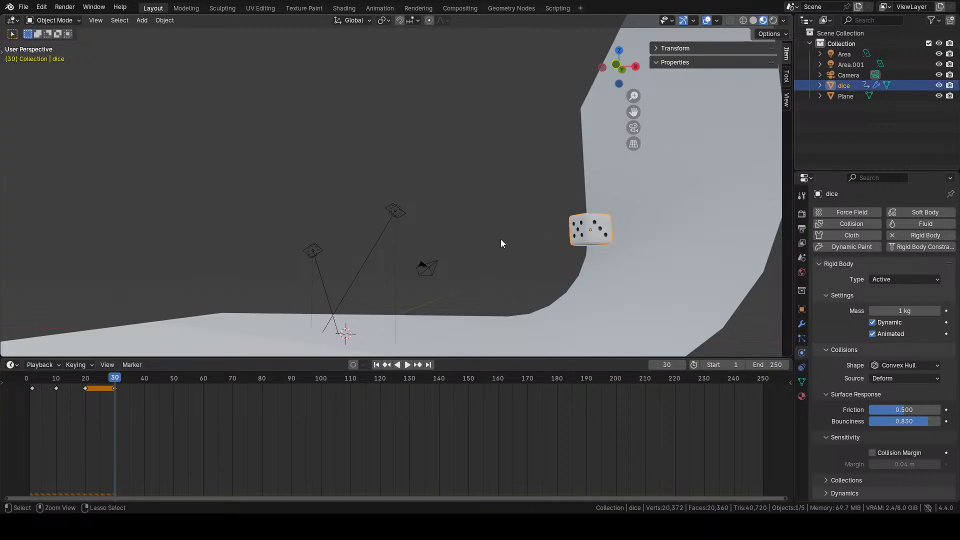
- Replace the dice's keyframe at frame 30 with a pose moved about 3.9 m away from the wall and 5.2 m down
{"action": "key", "text": "alt+i"}
{"action": "key", "text": "g"}
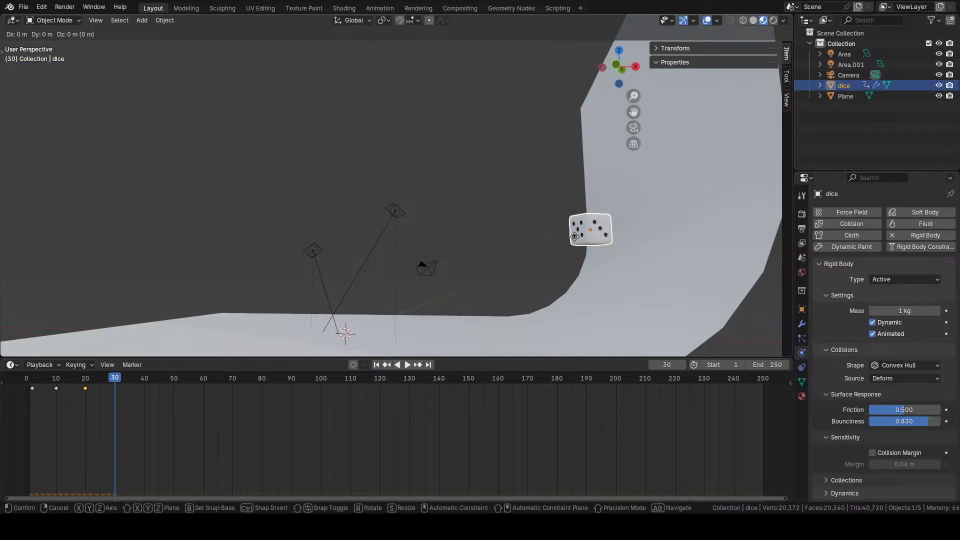
{"action": "left_click", "coordinate": [521, 311]}
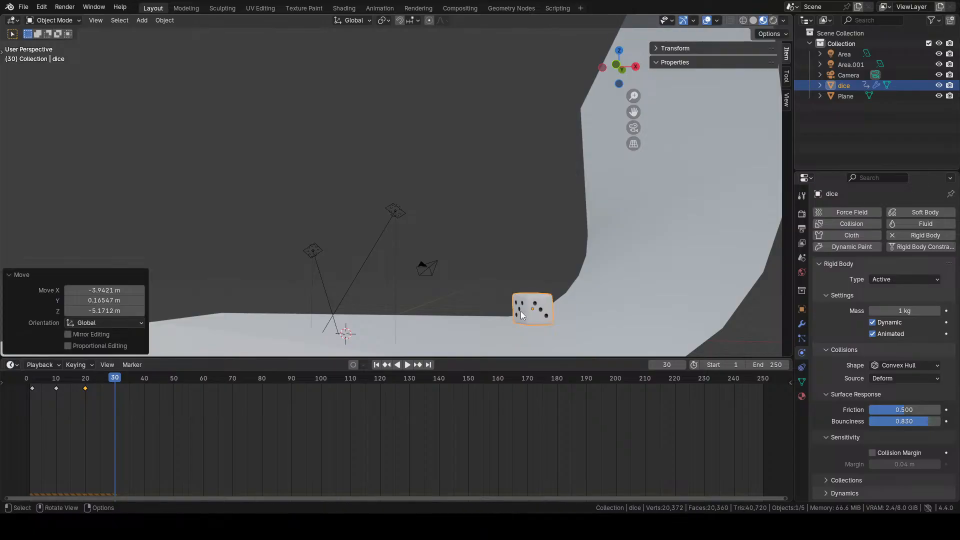
{"action": "key", "text": "i"}
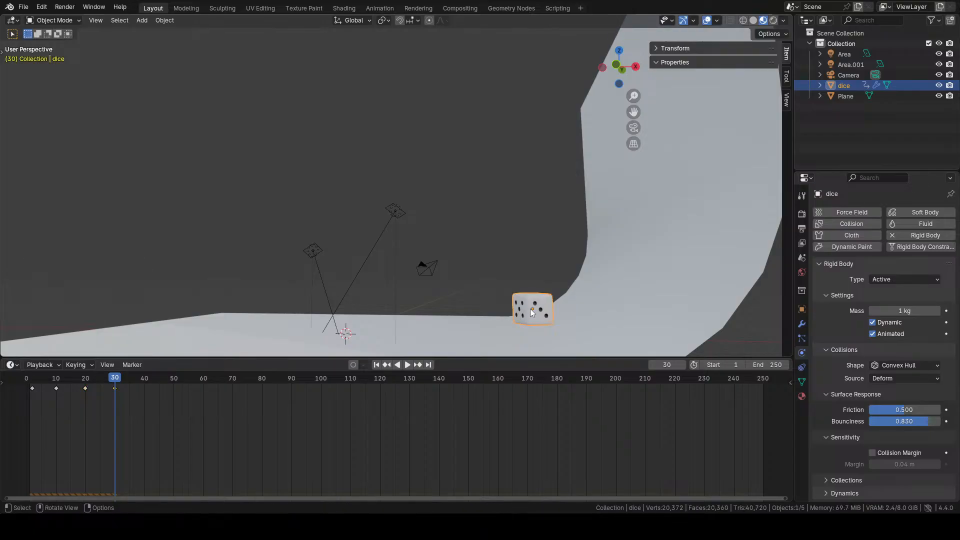
- At frame 40, move the dice along the backdrop's floor to beside the 3D cursor and keyframe its pose
{"action": "key", "text": "g"}
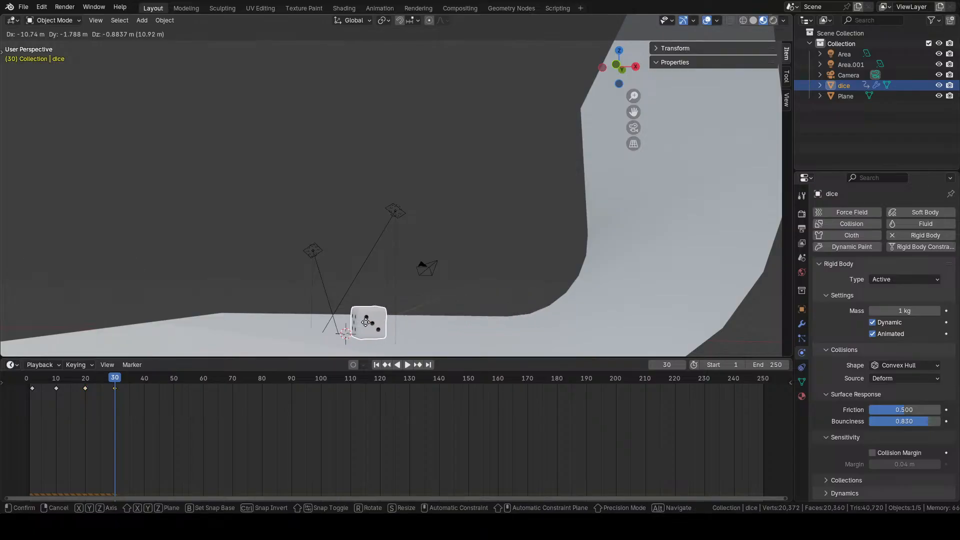
{"action": "left_click", "coordinate": [345, 322]}
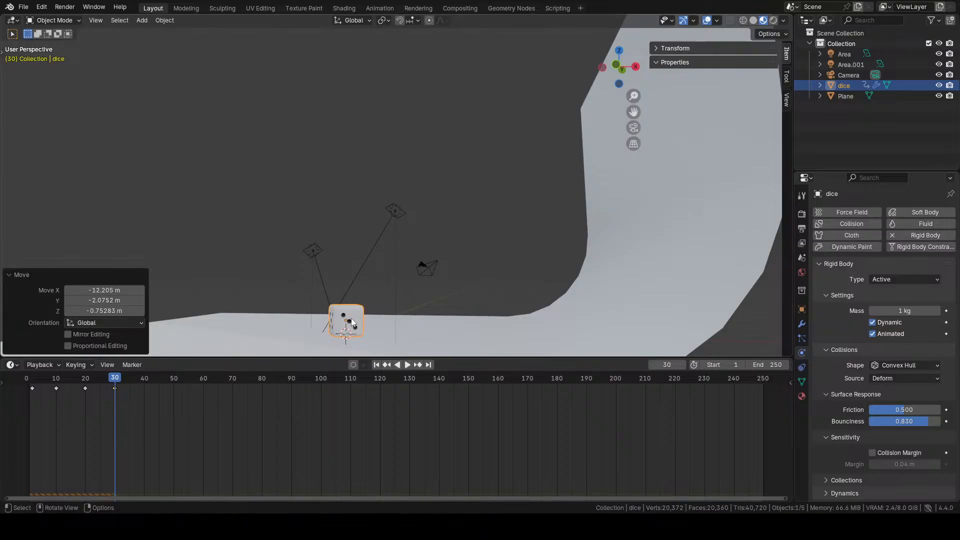
{"action": "left_click_drag", "start_coordinate": [123, 377], "coordinate": [144, 378]}
{"action": "key", "text": "g"}
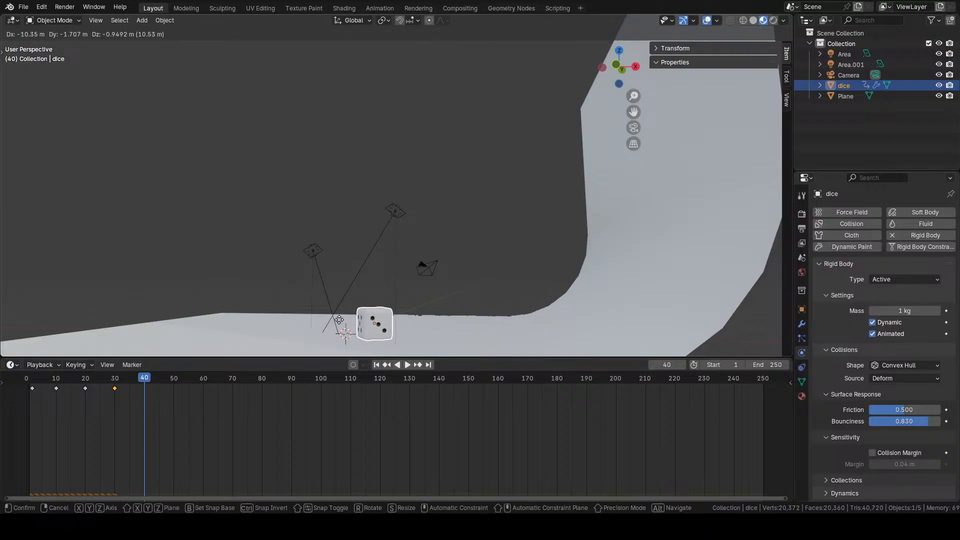
{"action": "left_click", "coordinate": [336, 320]}
{"action": "key", "text": "i"}
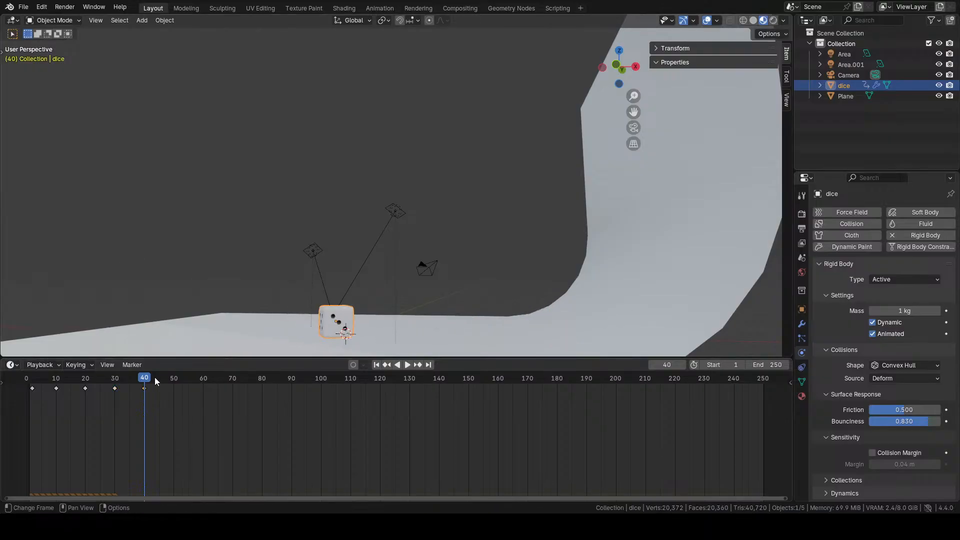
- Play the dice animation from frame 1 to check the motion, and return to the first frame
{"action": "left_click_drag", "start_coordinate": [154, 377], "coordinate": [30, 379]}
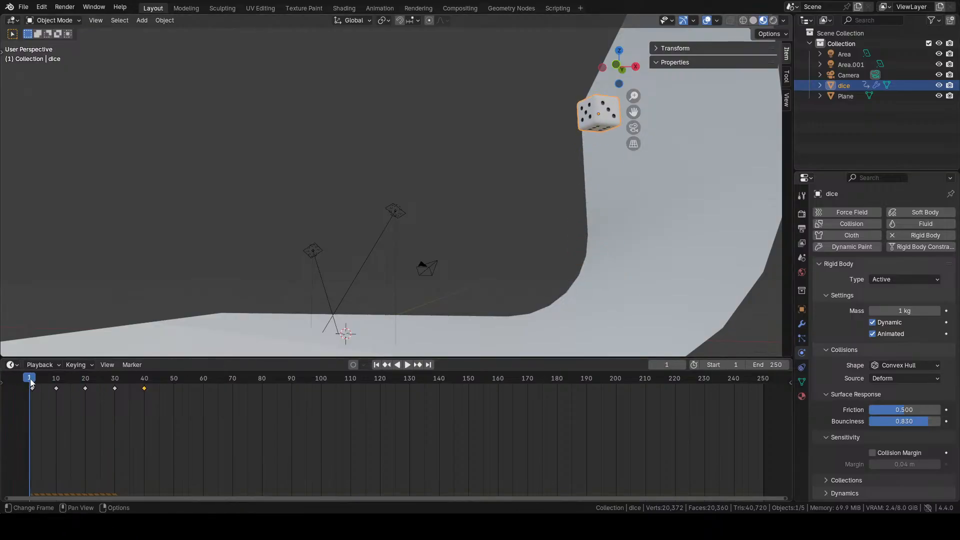
{"action": "left_click", "coordinate": [132, 365]}
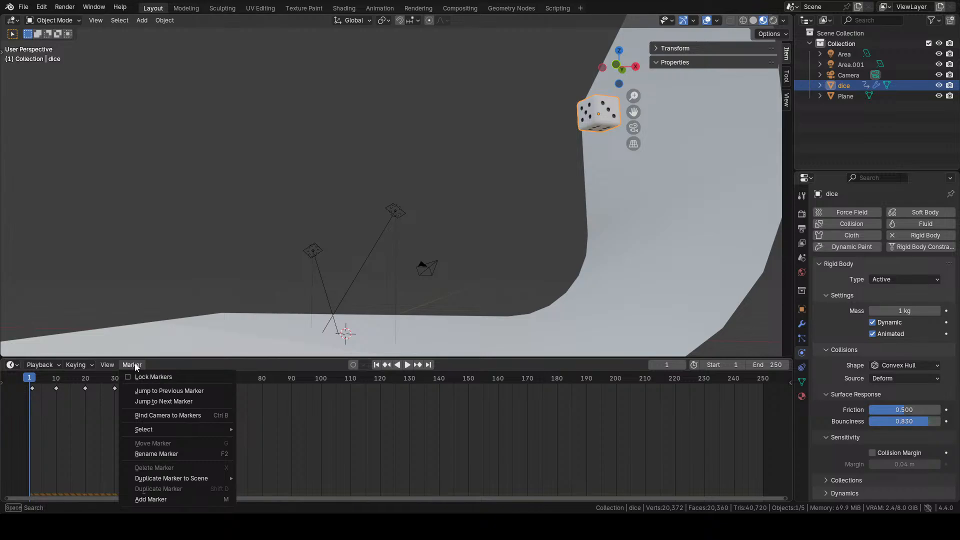
{"action": "left_click", "coordinate": [407, 365]}
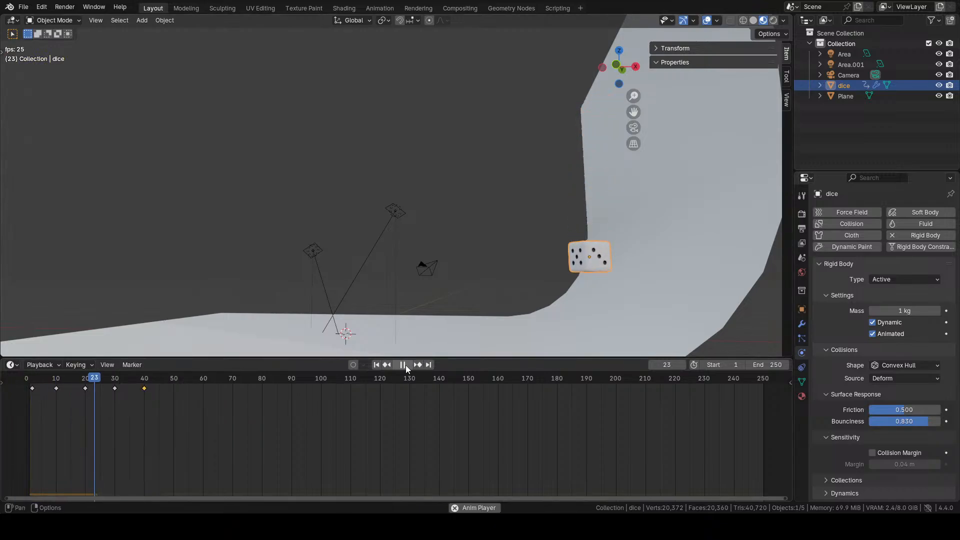
{"action": "left_click", "coordinate": [377, 365]}
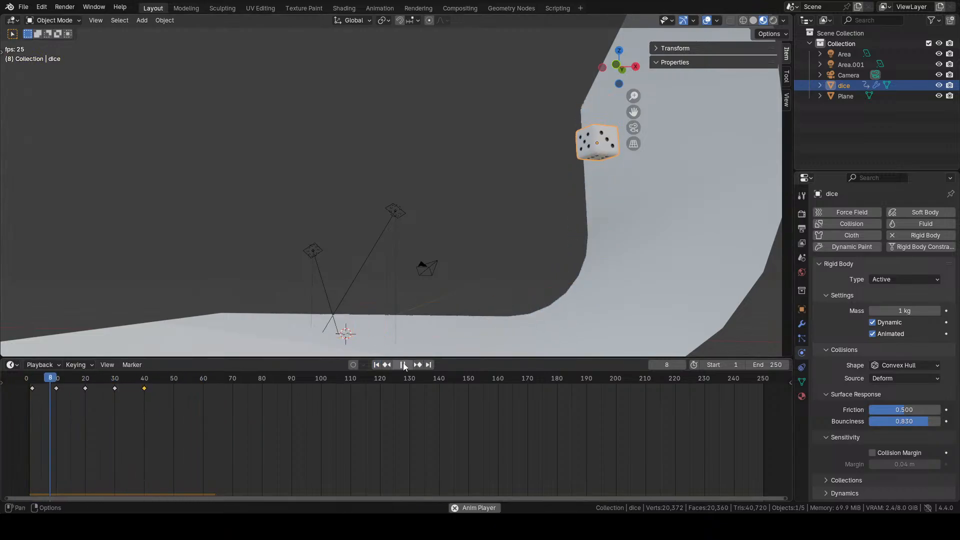
{"action": "left_click", "coordinate": [403, 364]}
{"action": "left_click", "coordinate": [377, 365]}
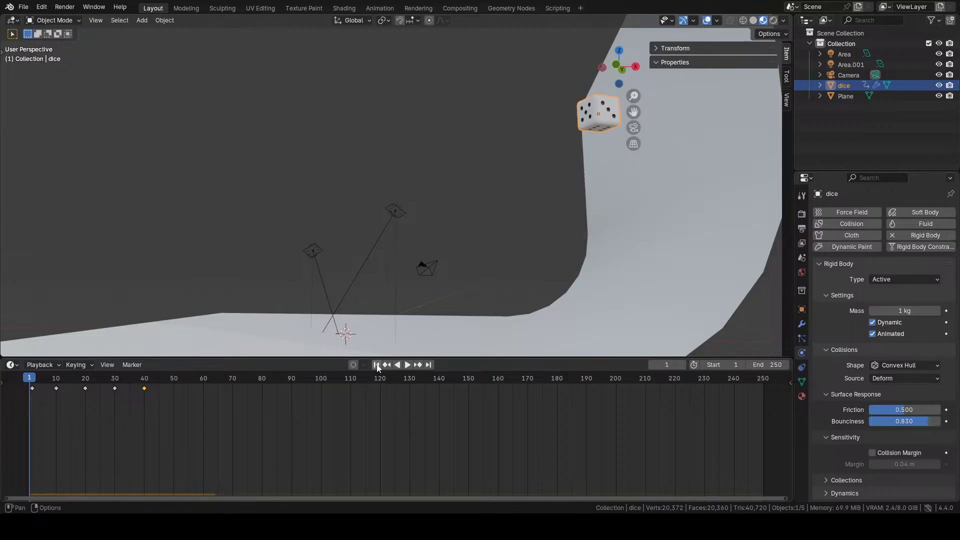
- Keyframe the dice's raised pose at frame 1 and replay the start of the animation
{"action": "right_click", "coordinate": [584, 119]}
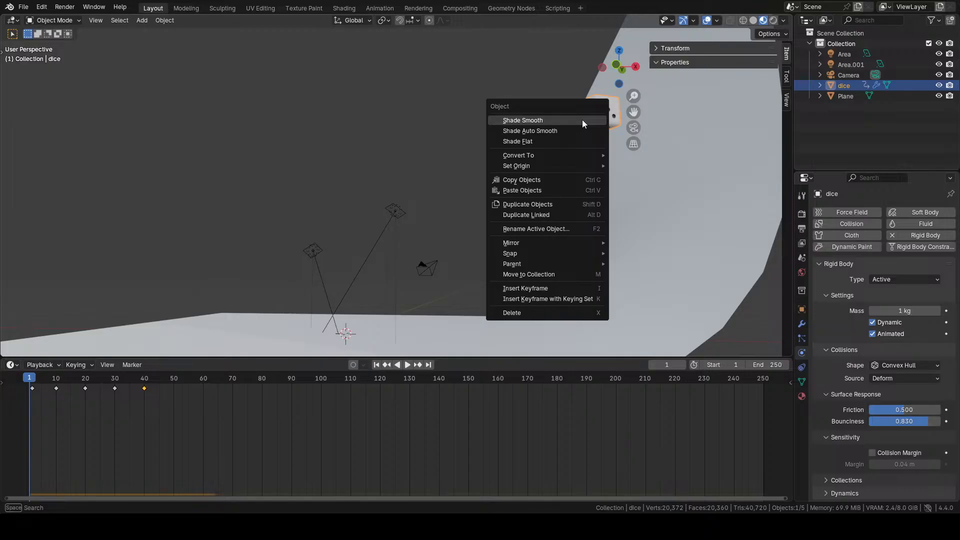
{"action": "left_click", "coordinate": [552, 289]}
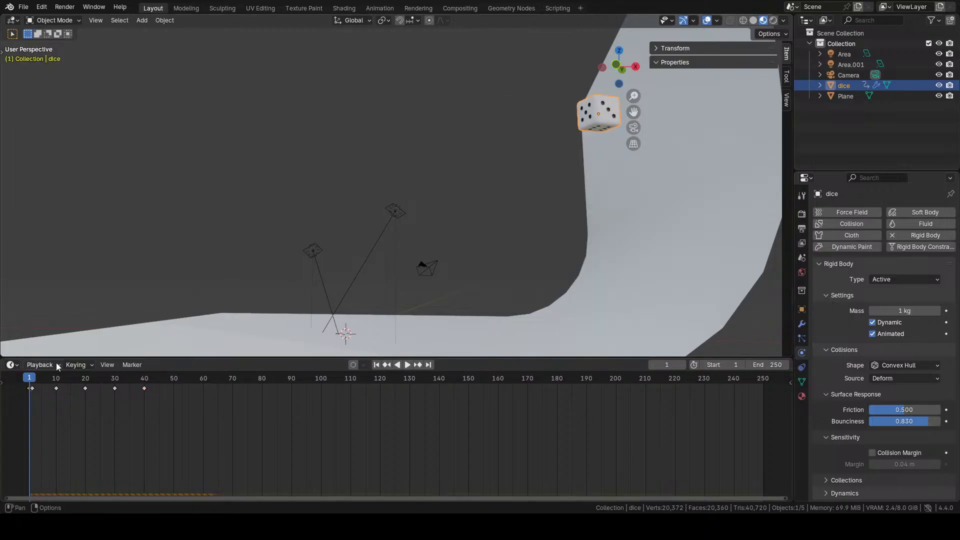
{"action": "key", "text": "space"}
{"action": "left_click", "coordinate": [26, 383]}
{"action": "left_click_drag", "start_coordinate": [26, 380], "coordinate": [29, 382]}
{"action": "key", "text": "space"}
{"action": "left_click", "coordinate": [47, 366]}
{"action": "left_click", "coordinate": [47, 366]}
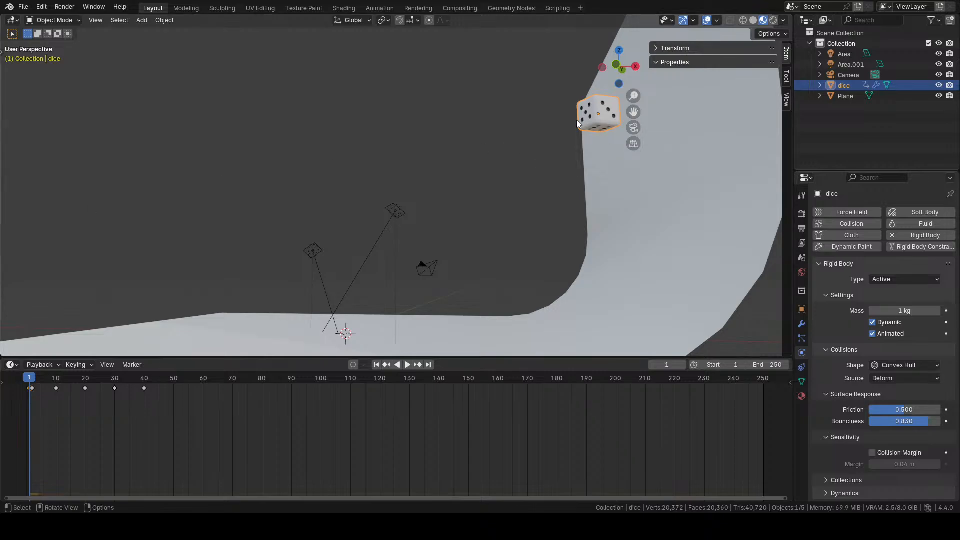
- Try to insert a keyframe for the dice at frame 40
{"action": "left_click", "coordinate": [145, 380]}
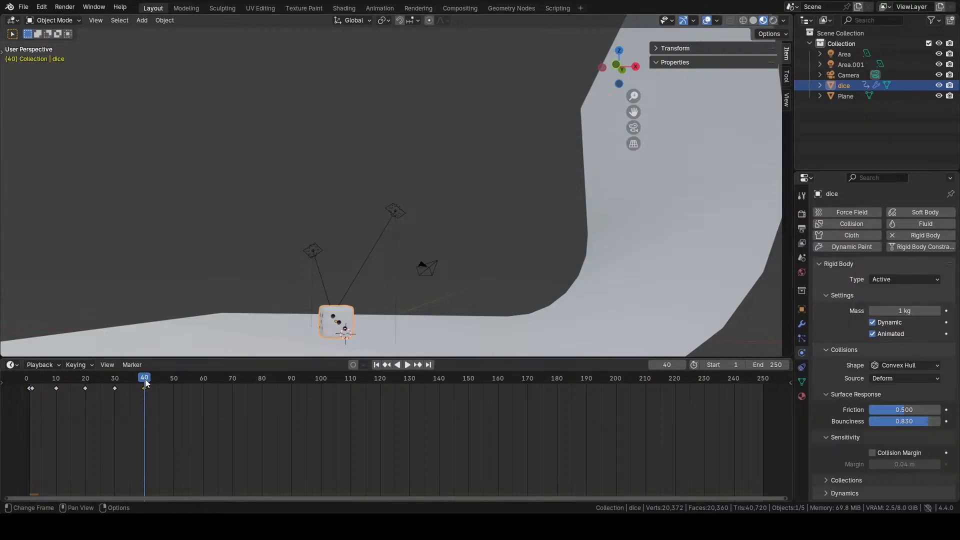
{"action": "key", "text": "i"}
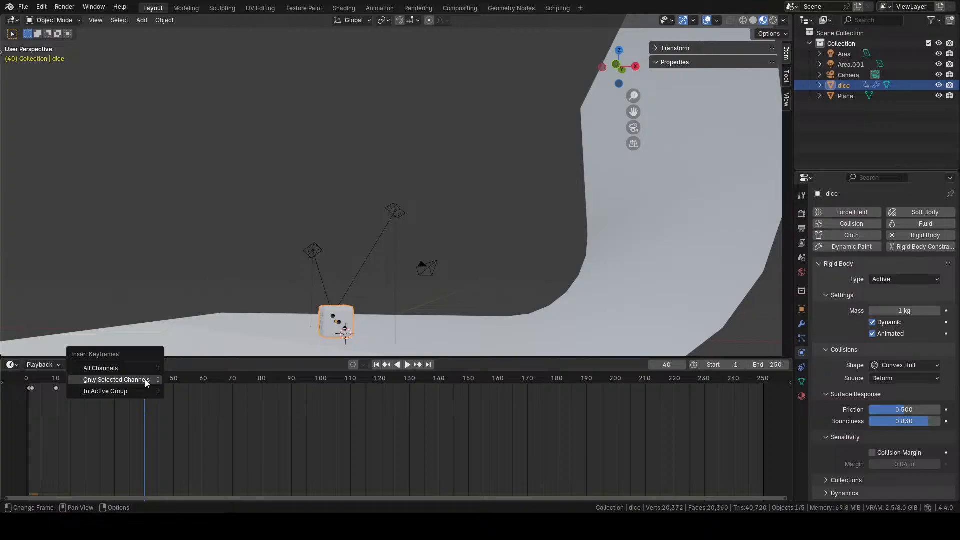
{"action": "left_click", "coordinate": [278, 201]}
{"action": "key", "text": "i"}
{"action": "right_click", "coordinate": [278, 201]}
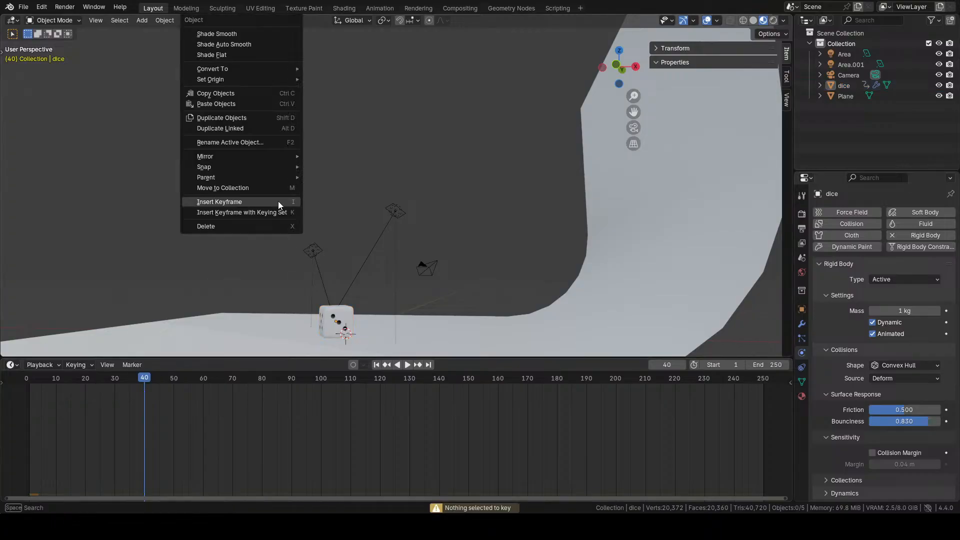
{"action": "left_click", "coordinate": [278, 201]}
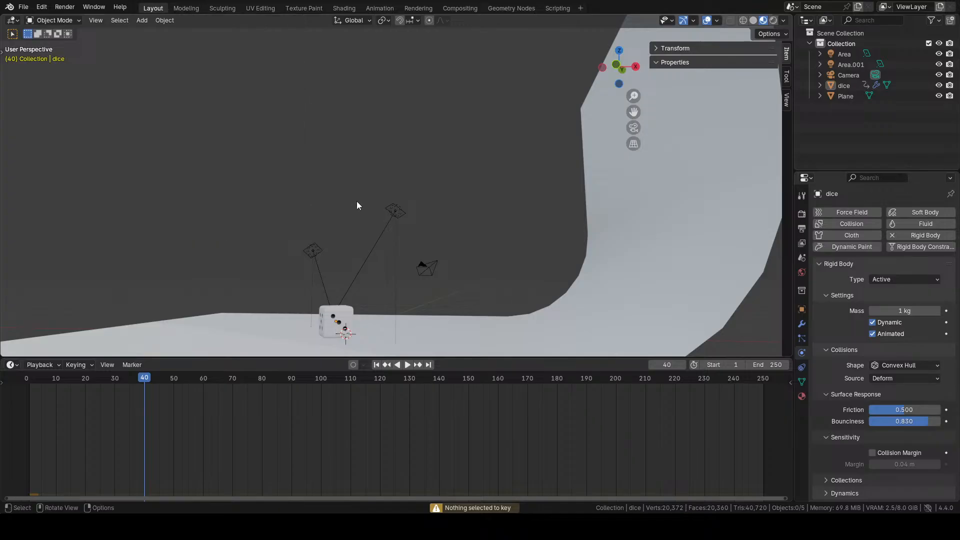
{"action": "right_click", "coordinate": [317, 223]}
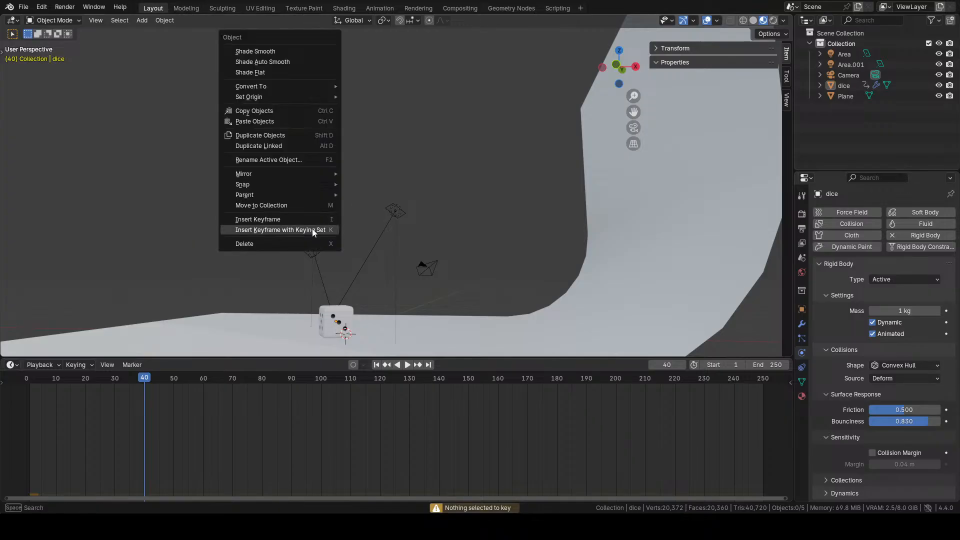
{"action": "left_click", "coordinate": [312, 230]}
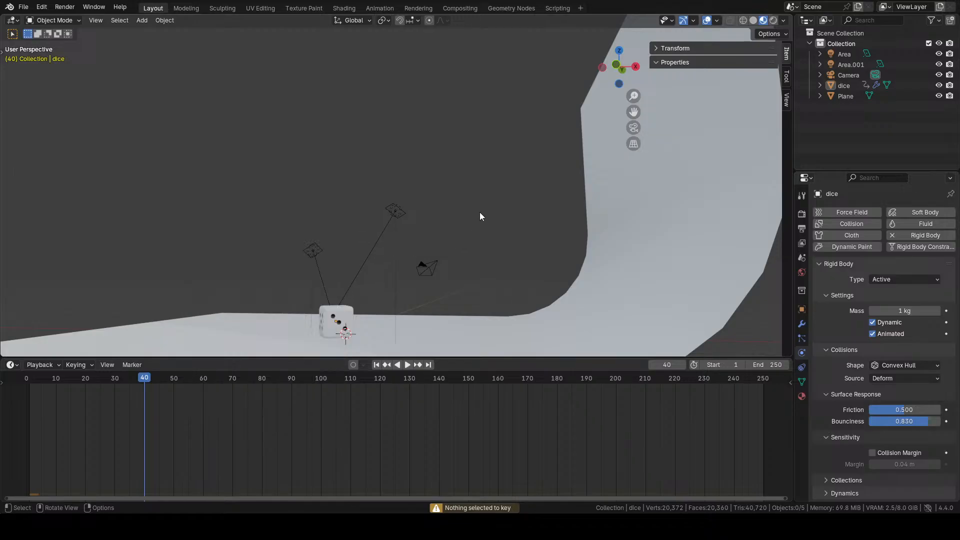
- Select the dice on the floor and keyframe its location, rotation and scale at frame 40
{"action": "left_click", "coordinate": [329, 319]}
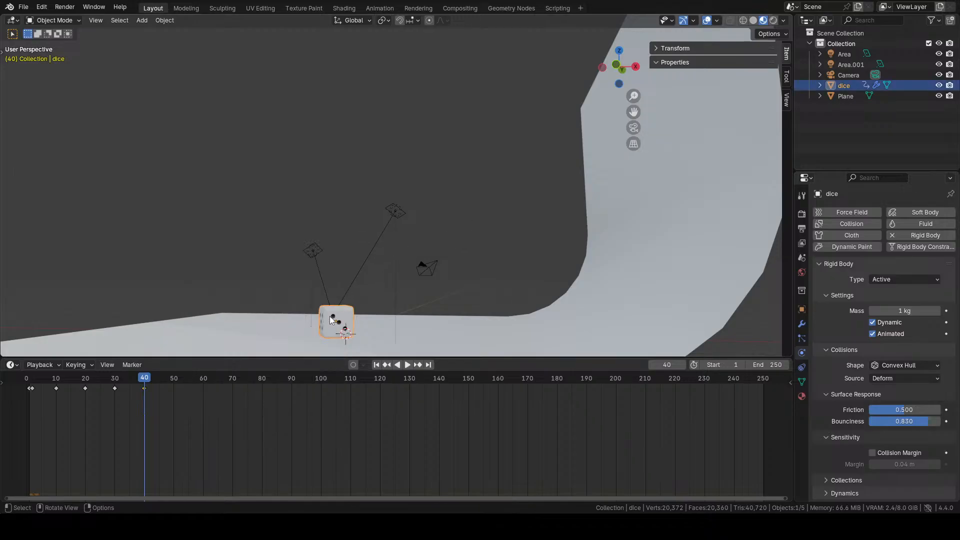
{"action": "right_click", "coordinate": [331, 320]}
{"action": "left_click", "coordinate": [329, 316]}
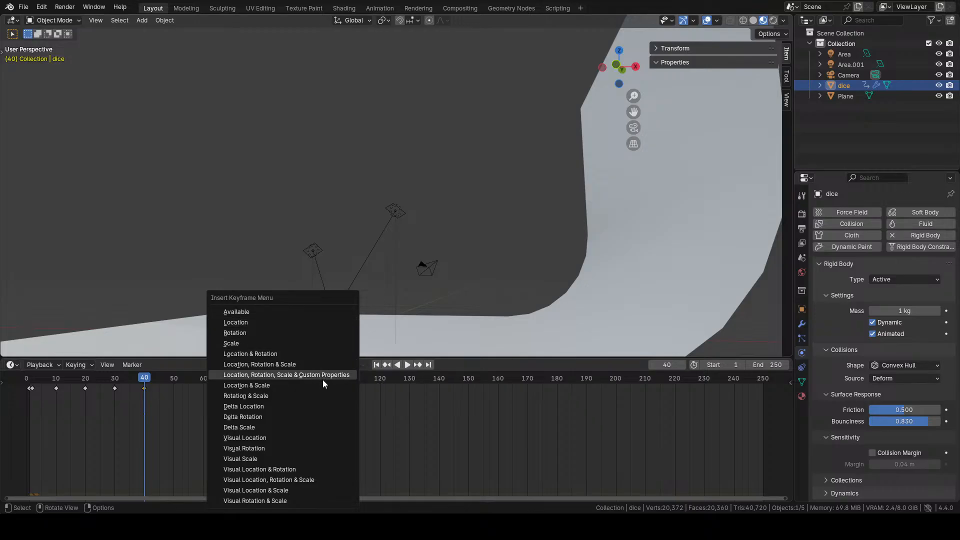
{"action": "left_click", "coordinate": [319, 364]}
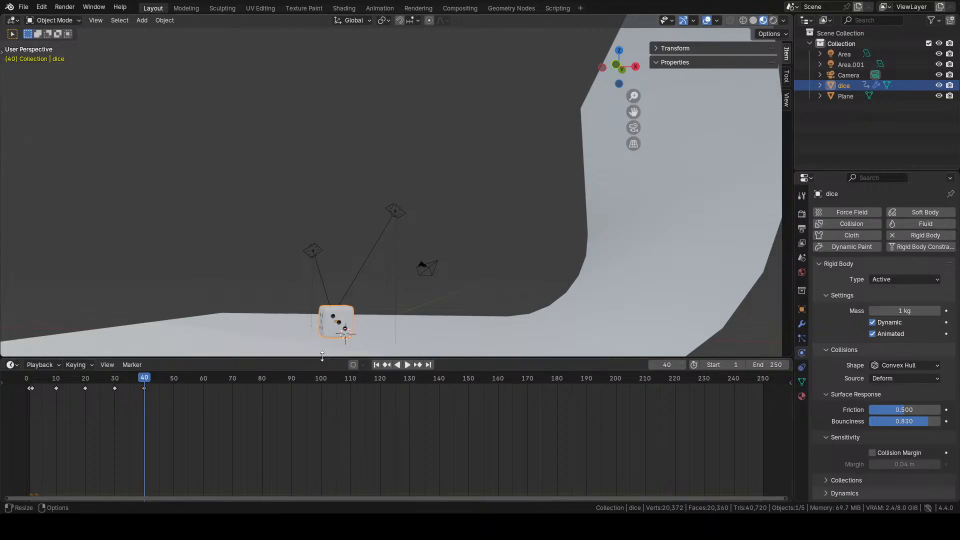
- Play the animation past the dice's last keyframe to review the throw, and go back to frame 1
{"action": "left_click", "coordinate": [31, 383]}
{"action": "key", "text": "space"}
{"action": "left_click_drag", "start_coordinate": [32, 383], "coordinate": [23, 385]}
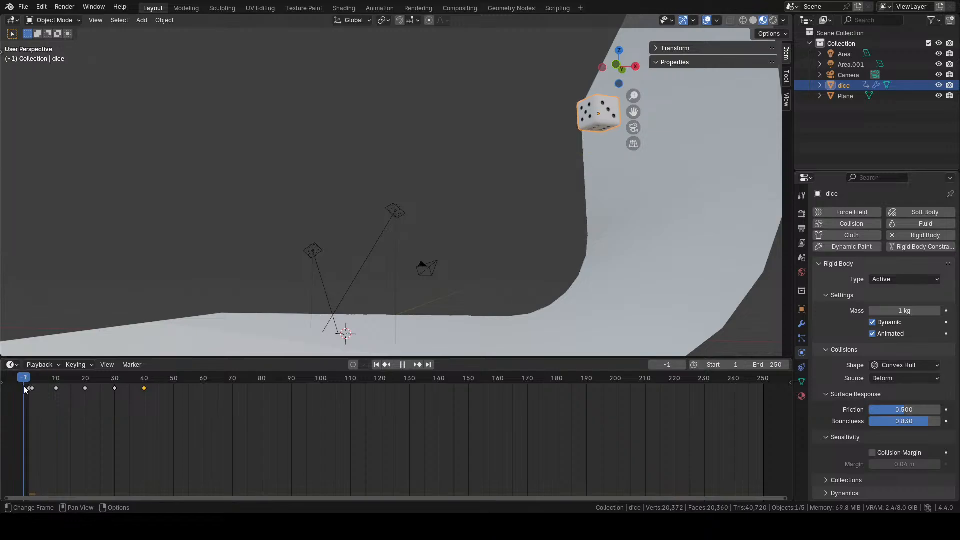
{"action": "left_click", "coordinate": [406, 365]}
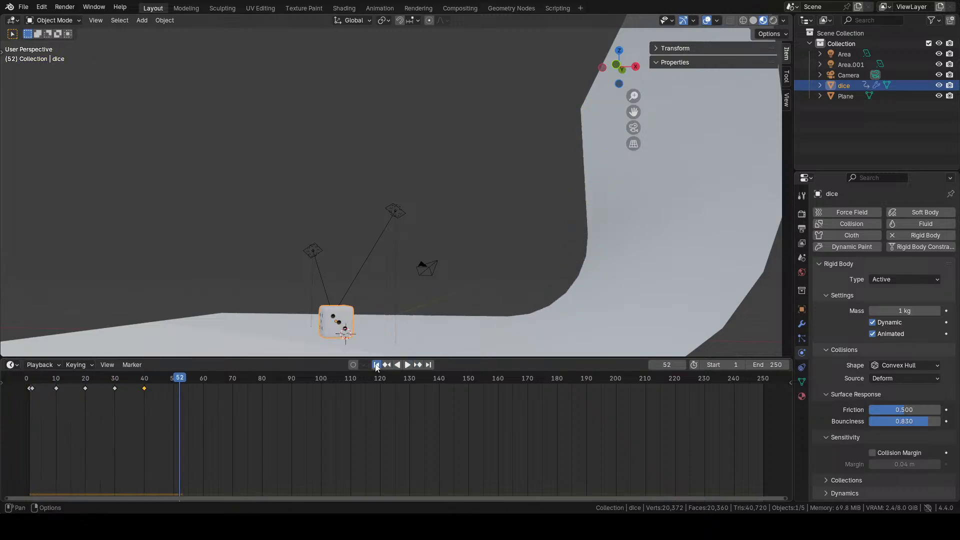
{"action": "key", "text": "shift+Left"}
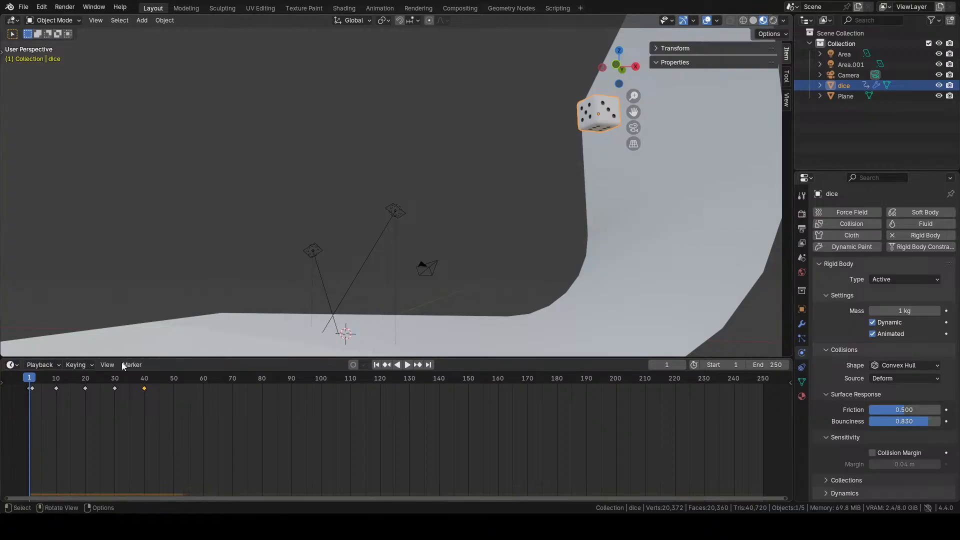
- At frame 40, disable the dice's Animated rigid body option and keyframe it along with the dice's location and rotation
{"action": "key", "text": "space"}
{"action": "left_click", "coordinate": [118, 380]}
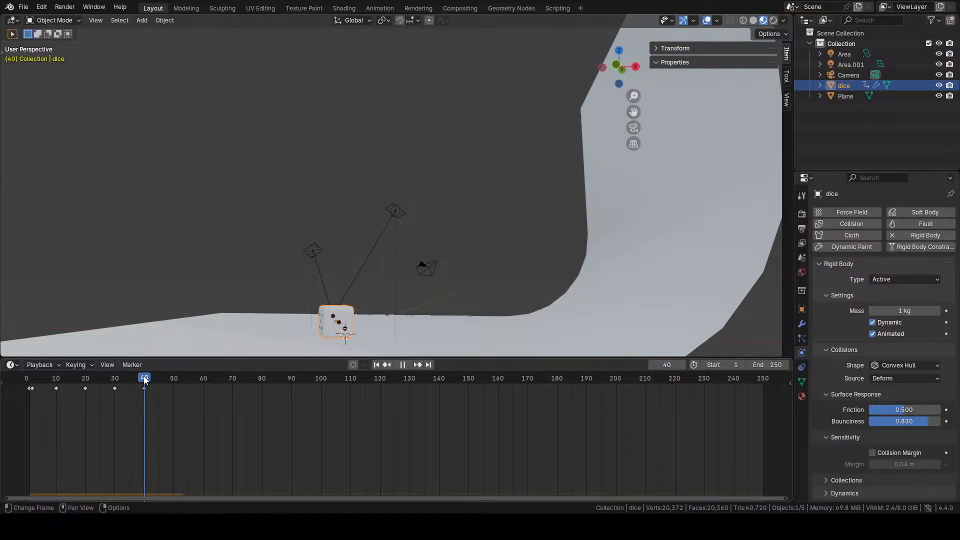
{"action": "key", "text": "space"}
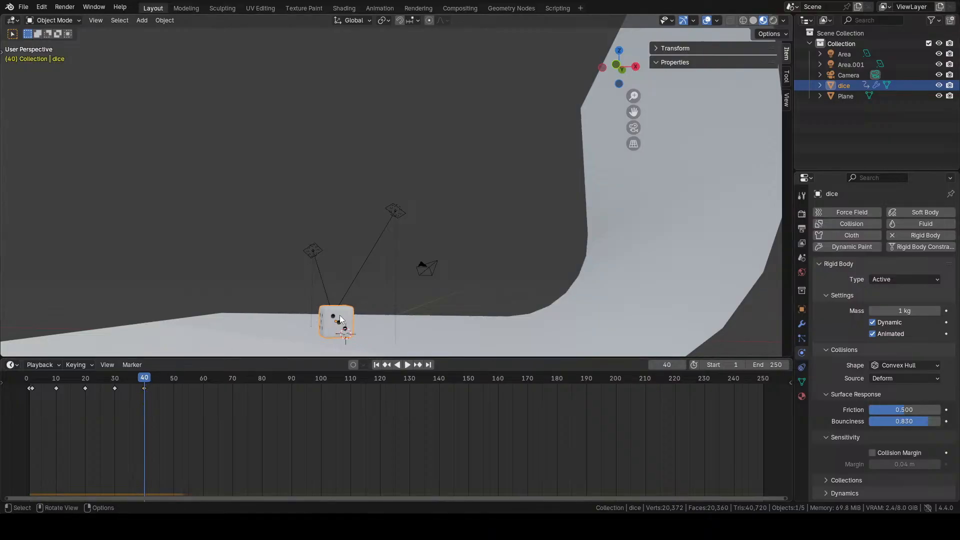
{"action": "left_click", "coordinate": [873, 333]}
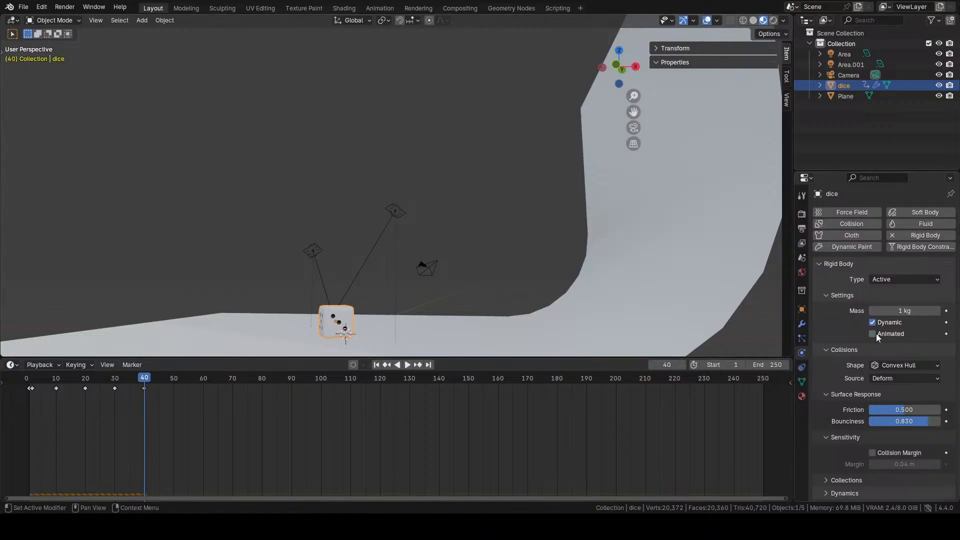
{"action": "right_click", "coordinate": [330, 316]}
{"action": "left_click", "coordinate": [329, 314]}
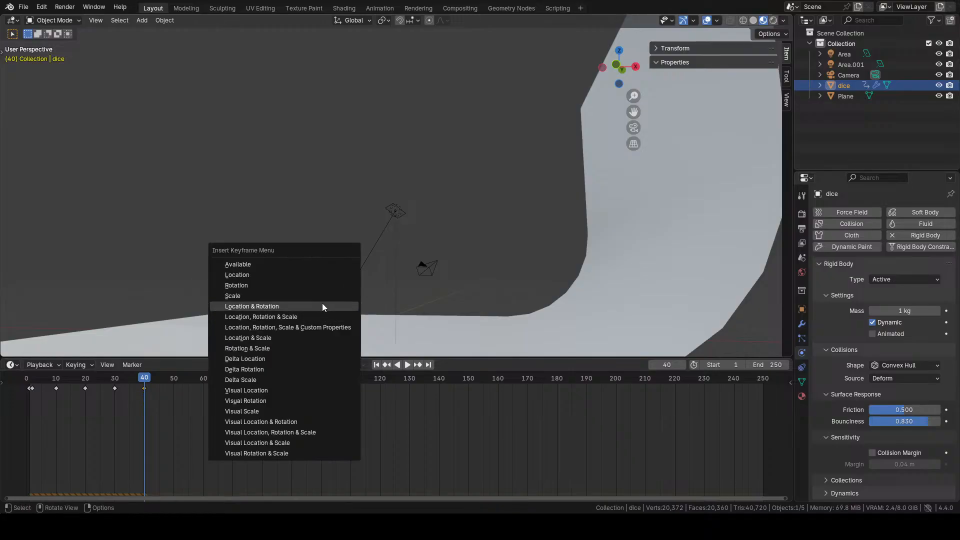
{"action": "left_click", "coordinate": [322, 304]}
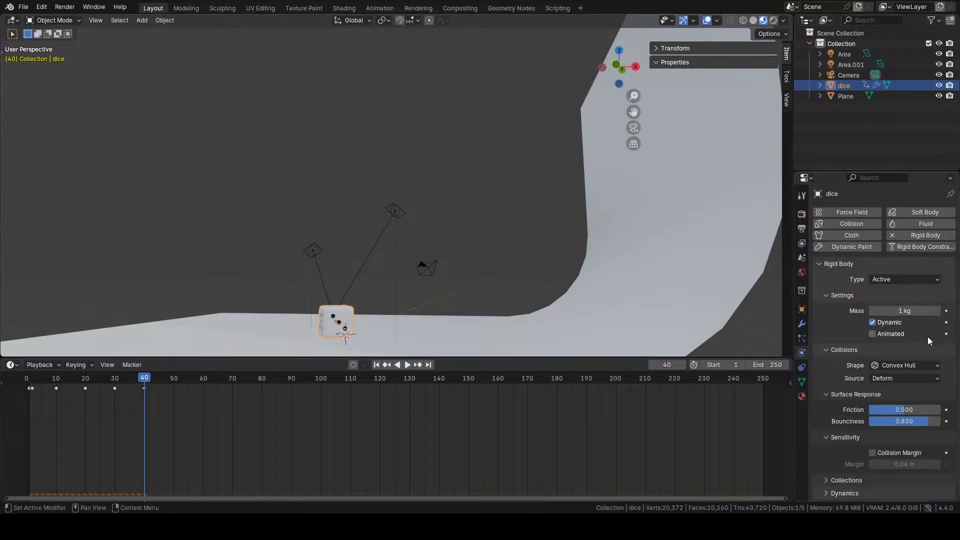
{"action": "left_click", "coordinate": [946, 334]}
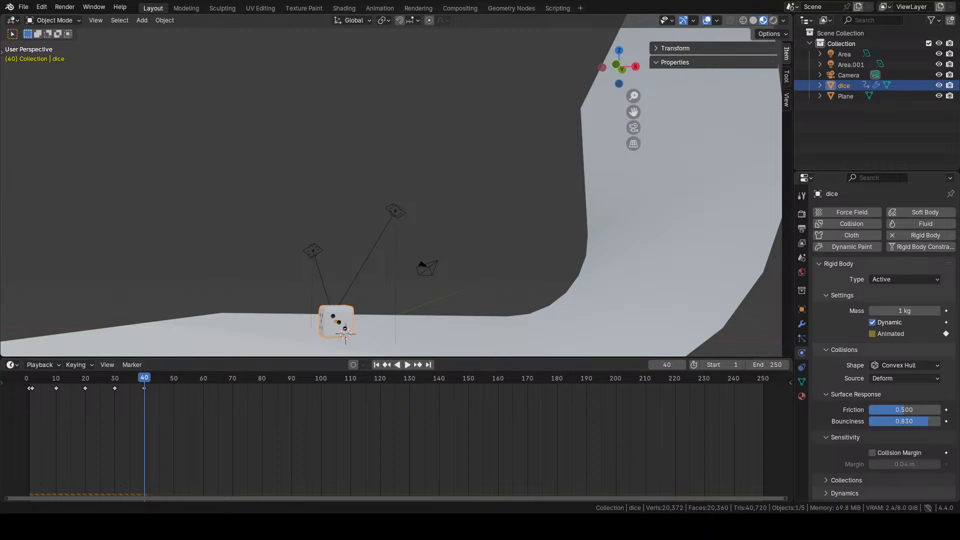
- Select the dice's keyframes from frame 1 to 40 and change their interpolation mode
{"action": "left_click_drag", "start_coordinate": [168, 405], "coordinate": [13, 382]}
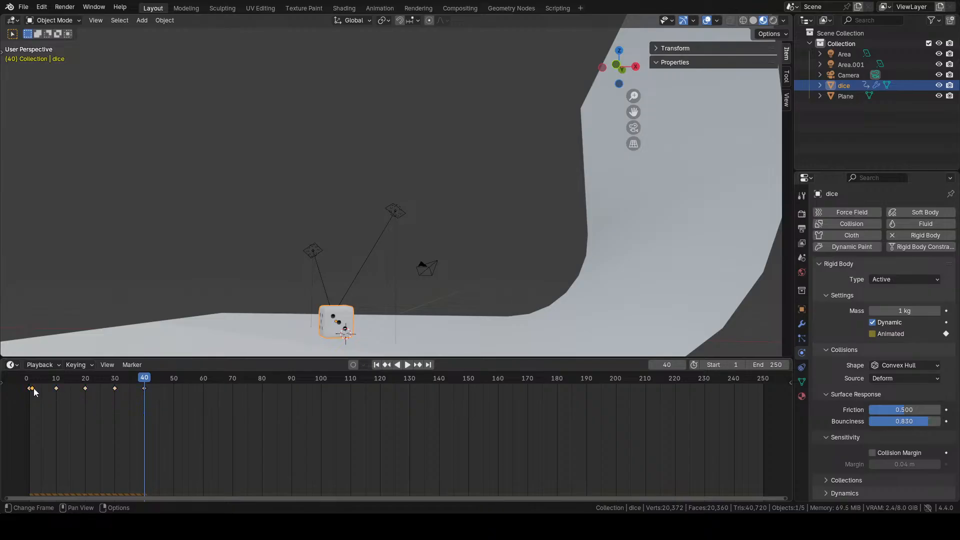
{"action": "left_click_drag", "start_coordinate": [161, 408], "coordinate": [17, 381]}
{"action": "key", "text": "t"}
{"action": "left_click", "coordinate": [58, 413]}
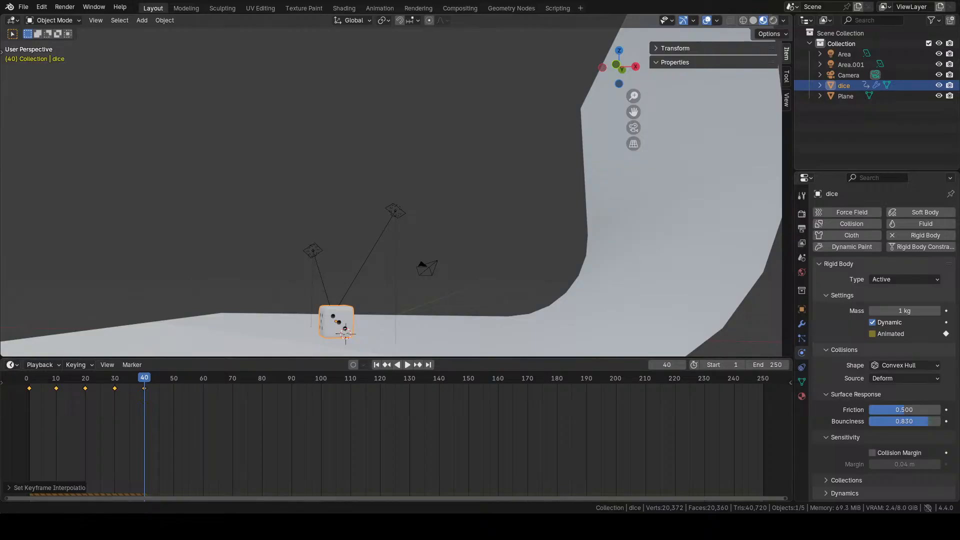
- Play the animation from frame 40 until the dice settles on the floor, and go back to frame 1
{"action": "left_click", "coordinate": [405, 365]}
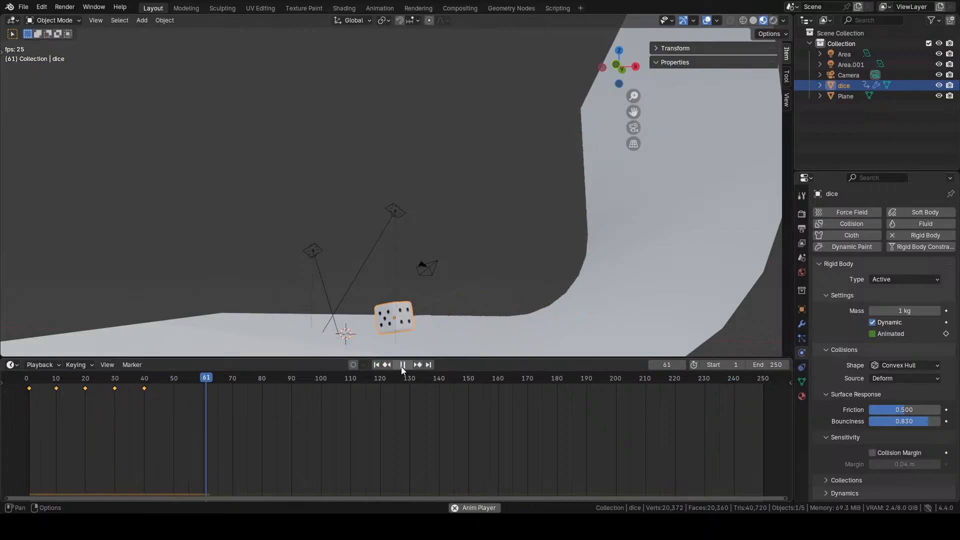
{"action": "left_click", "coordinate": [402, 365]}
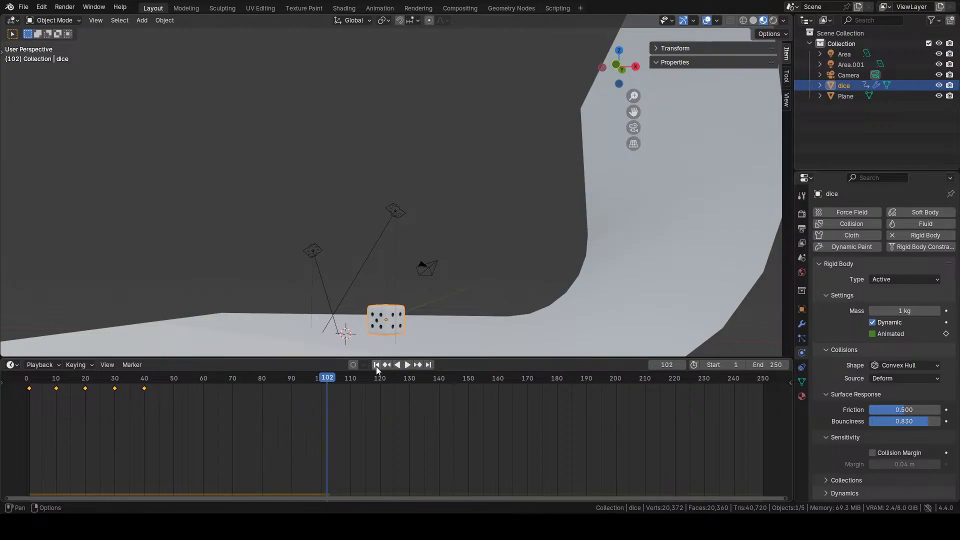
{"action": "left_click", "coordinate": [376, 365]}
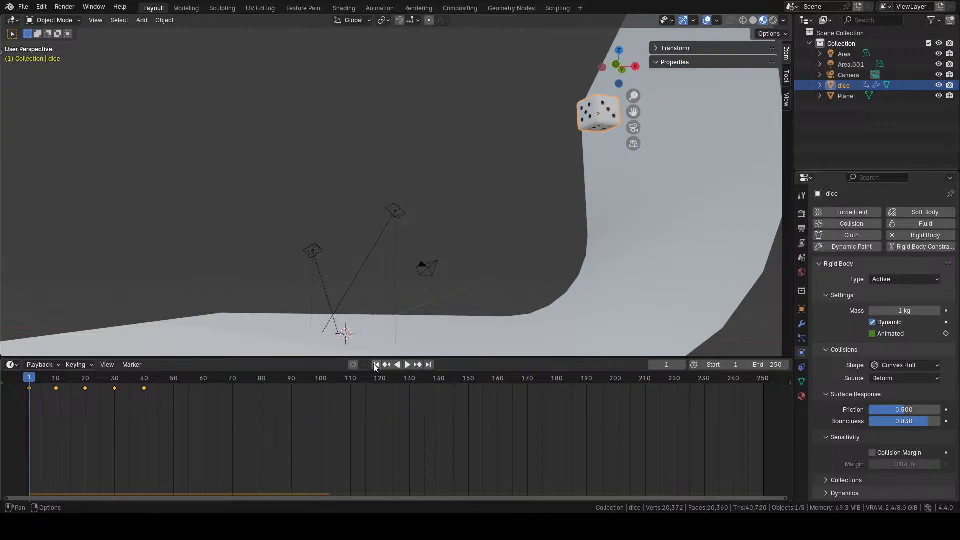
- Try to move the dice along the floor, away from the backdrop wall, at frame 40 and again at frame 50
{"action": "left_click", "coordinate": [146, 386]}
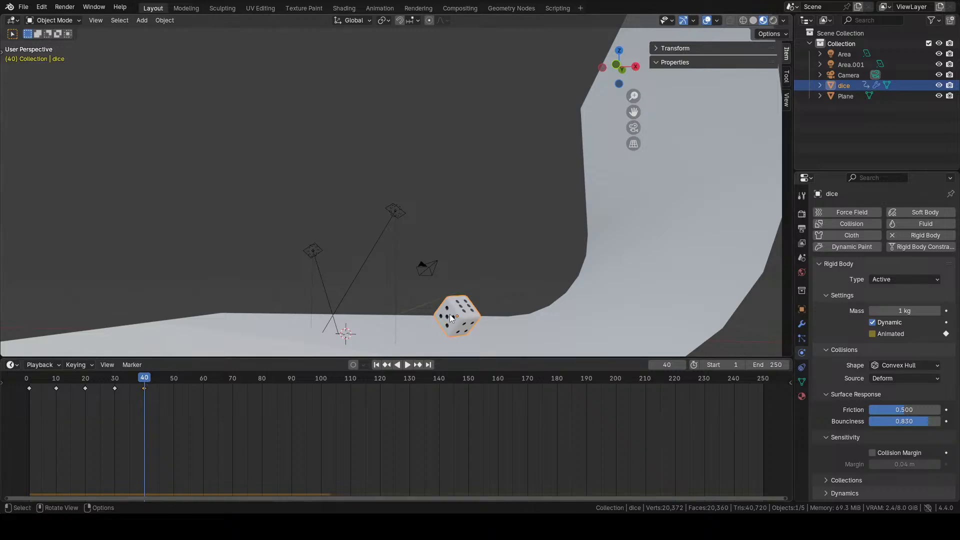
{"action": "key", "text": "g"}
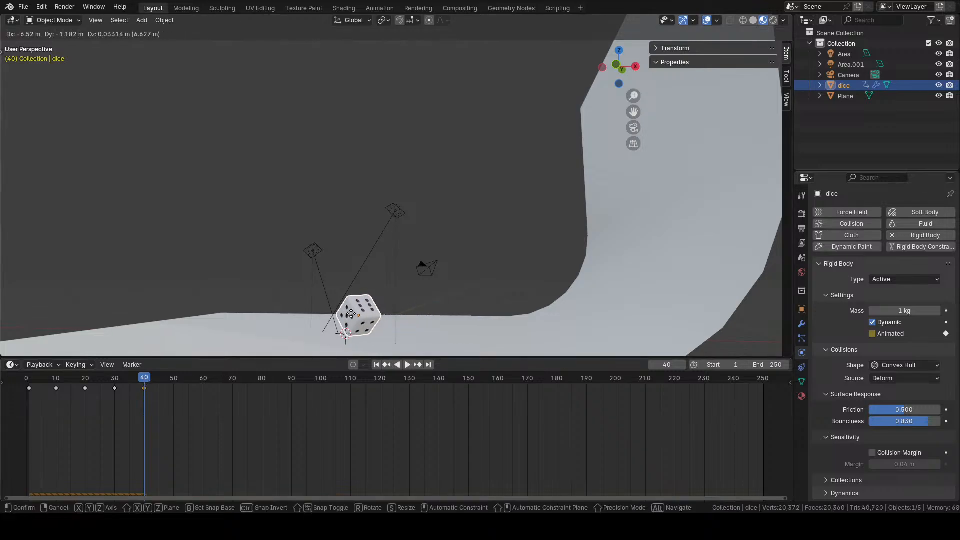
{"action": "left_click", "coordinate": [370, 315]}
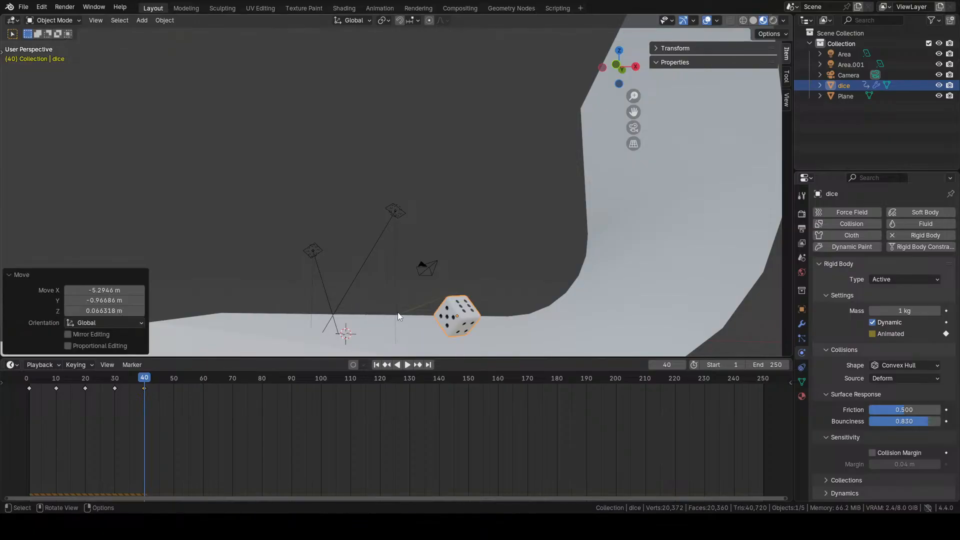
{"action": "left_click_drag", "start_coordinate": [141, 379], "coordinate": [174, 378]}
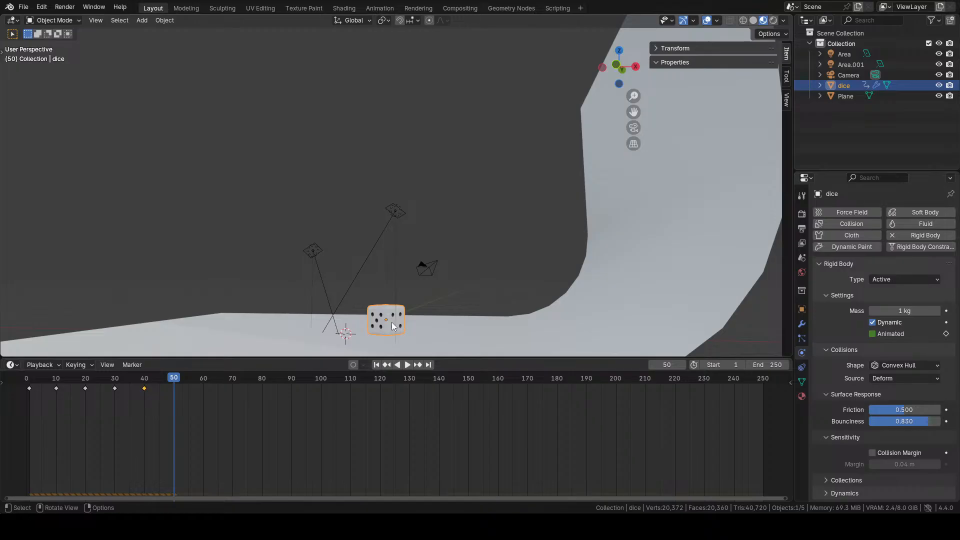
{"action": "key", "text": "g"}
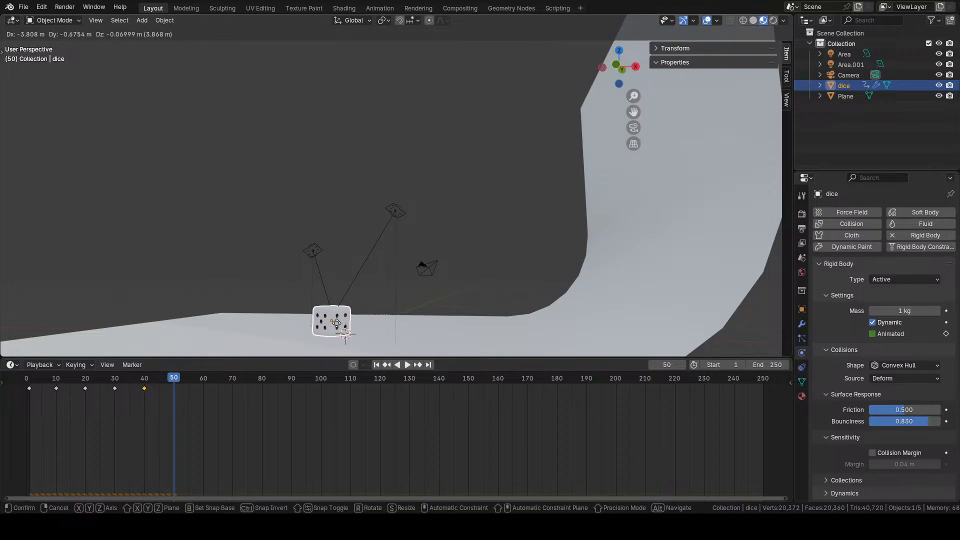
{"action": "left_click", "coordinate": [335, 321]}
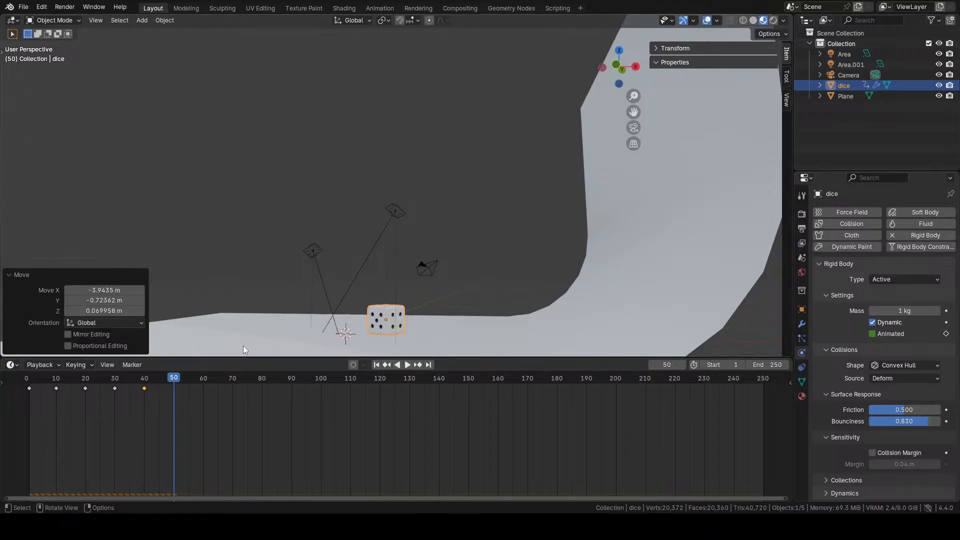
- Deselect the dice, play the throw from frame 1 until the dice comes to rest, and return to the first frame
{"action": "left_click", "coordinate": [493, 288]}
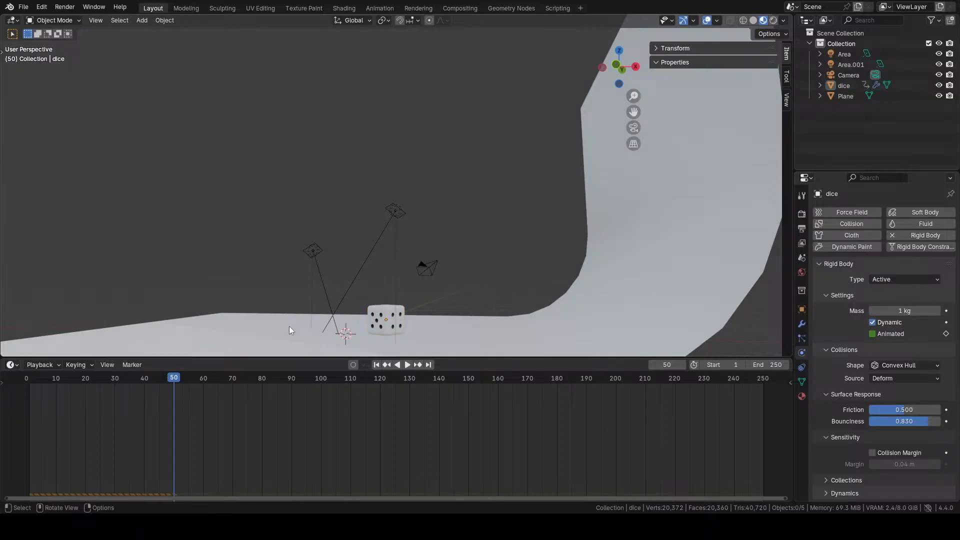
{"action": "left_click", "coordinate": [376, 365]}
{"action": "left_click", "coordinate": [408, 365]}
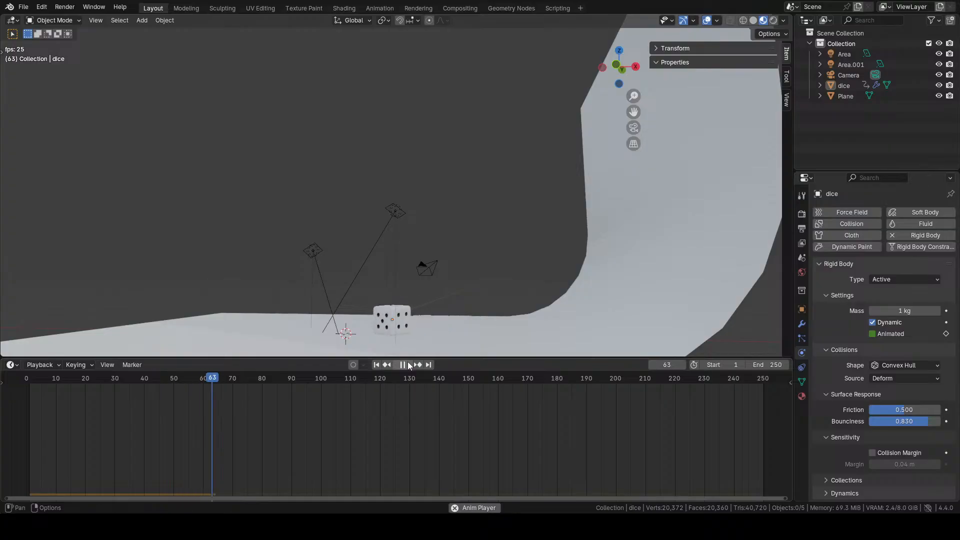
{"action": "left_click", "coordinate": [404, 364]}
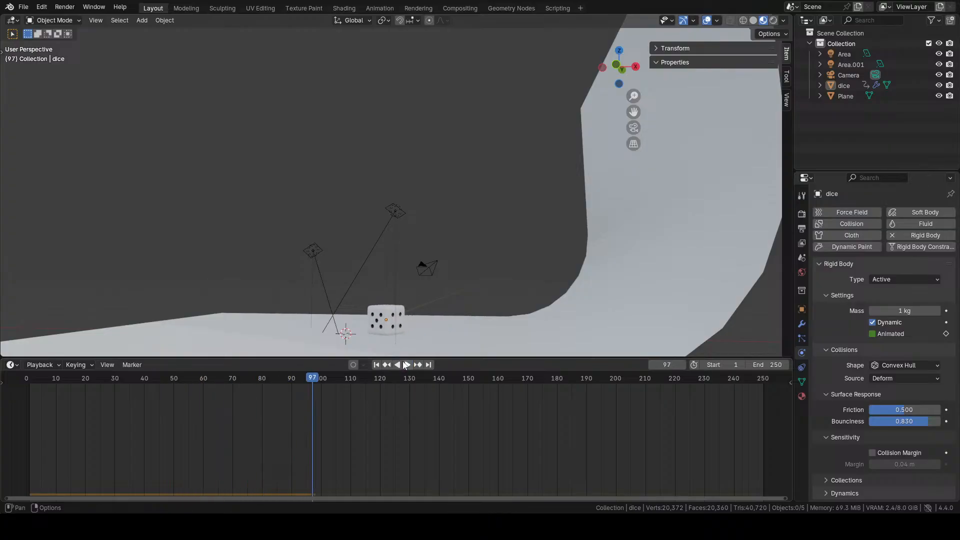
{"action": "left_click", "coordinate": [377, 364]}
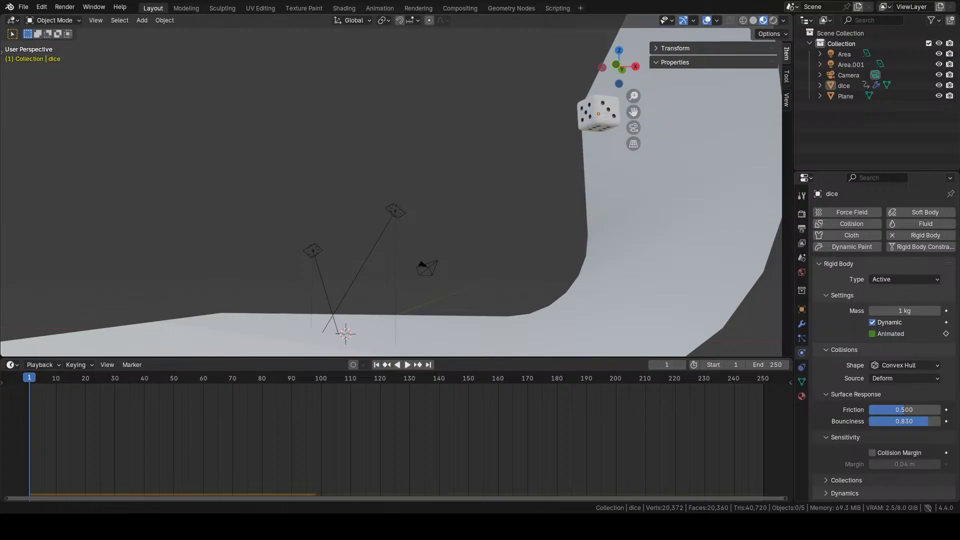
- Replay the throw from a viewpoint facing the backdrop, and go back to frame 1
{"action": "middle_click_drag", "start_coordinate": [300, 285], "coordinate": [389, 291]}
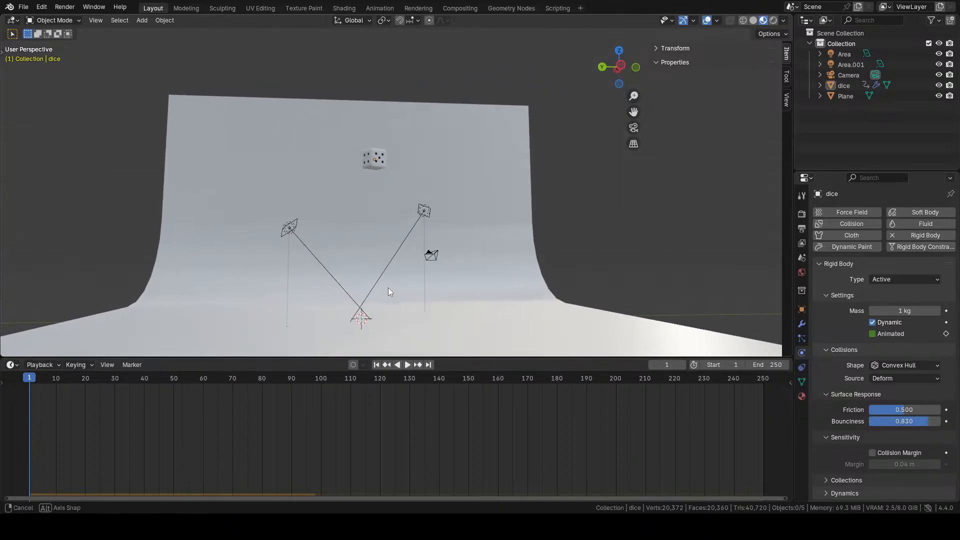
{"action": "left_click", "coordinate": [408, 365]}
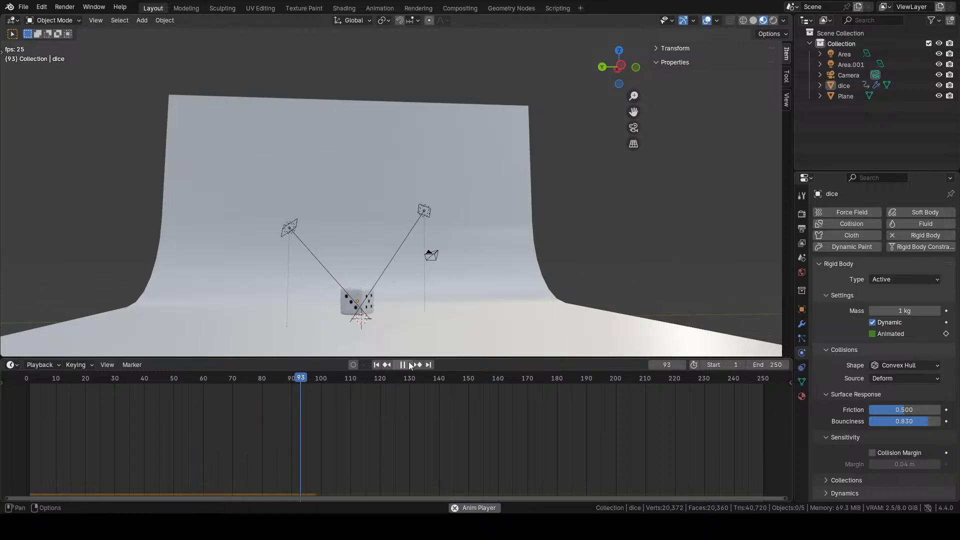
{"action": "left_click", "coordinate": [409, 364]}
{"action": "left_click", "coordinate": [356, 300]}
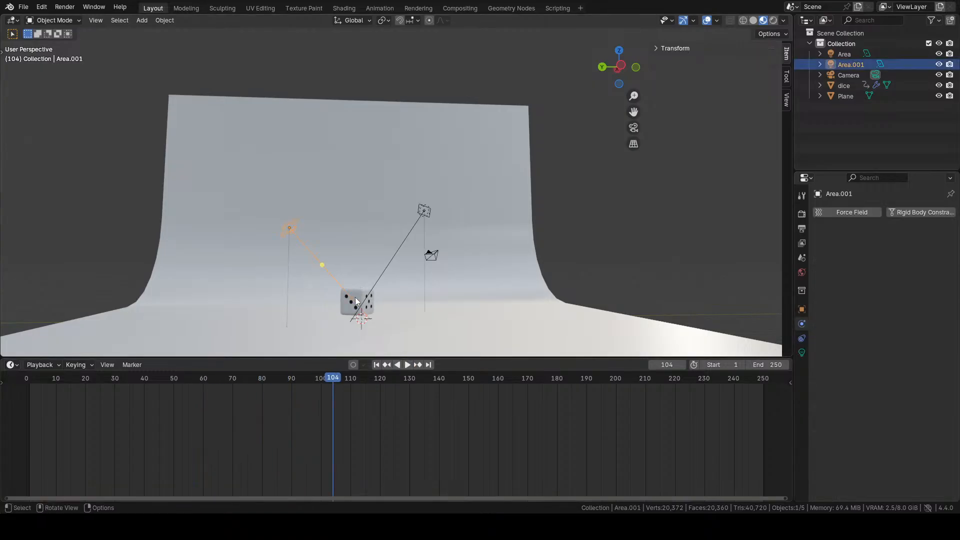
{"action": "left_click", "coordinate": [377, 364]}
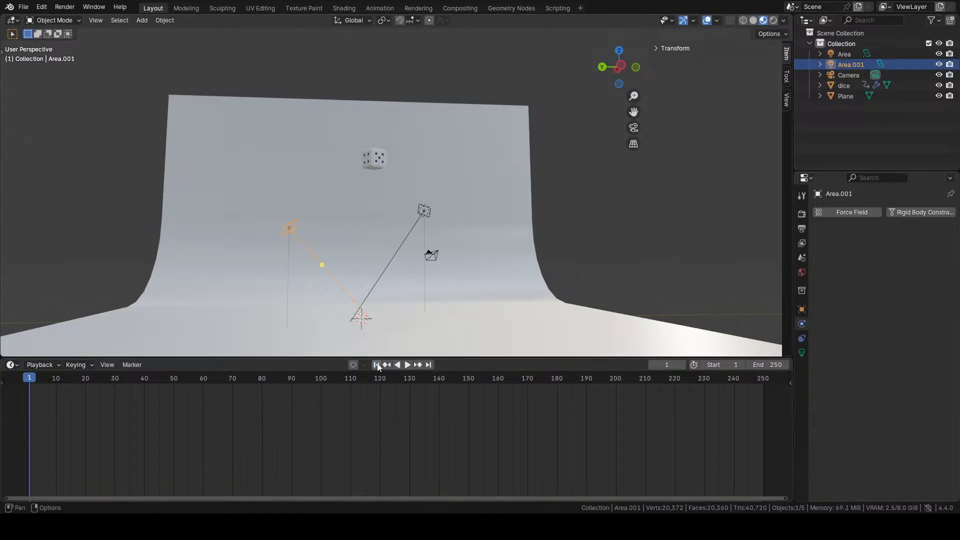
- Select the dice and delete its keyframe at frame 1
{"action": "left_click", "coordinate": [376, 159]}
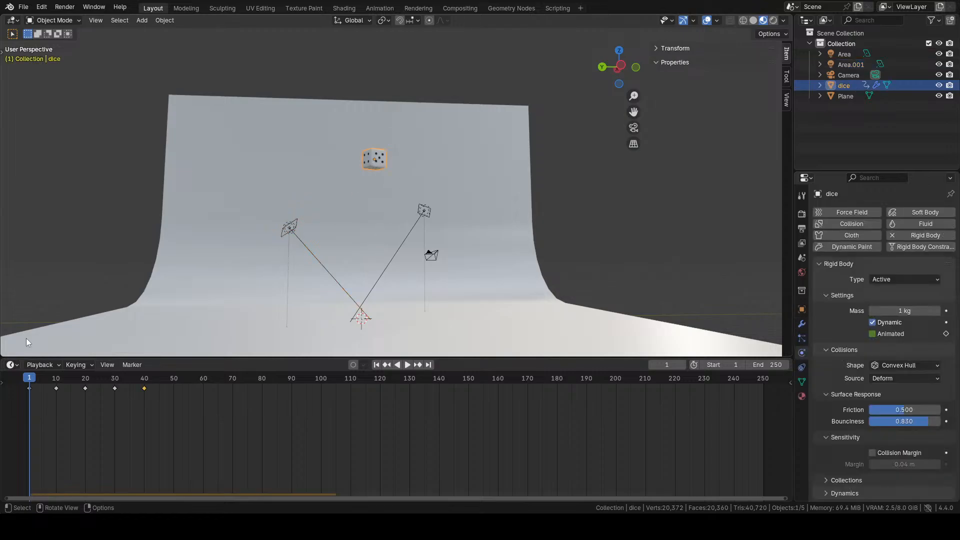
{"action": "left_click", "coordinate": [33, 391]}
{"action": "key", "text": "Delete"}
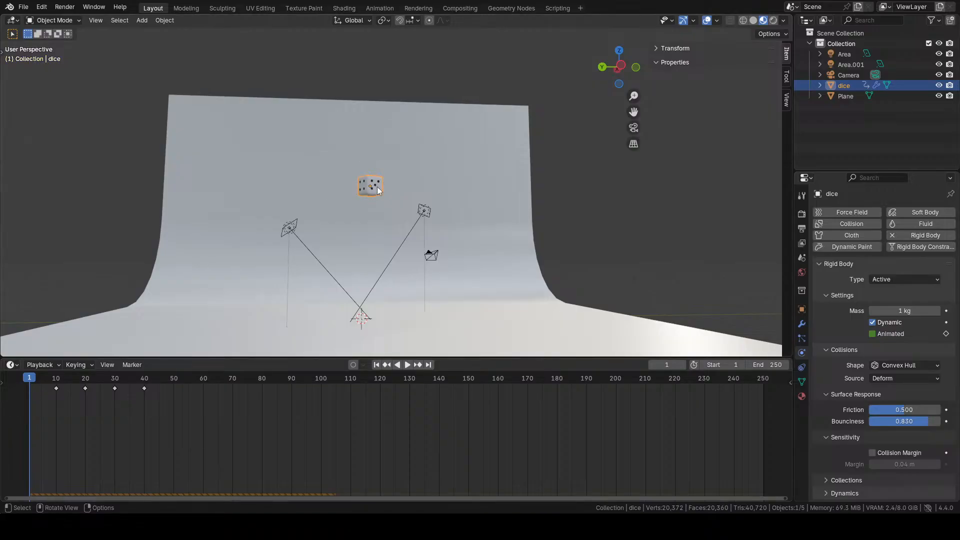
- At frame 1, shift the dice about 1.1 m along X and 4.4 m upward in front of the backdrop wall, and keyframe it
{"action": "key", "text": "g"}
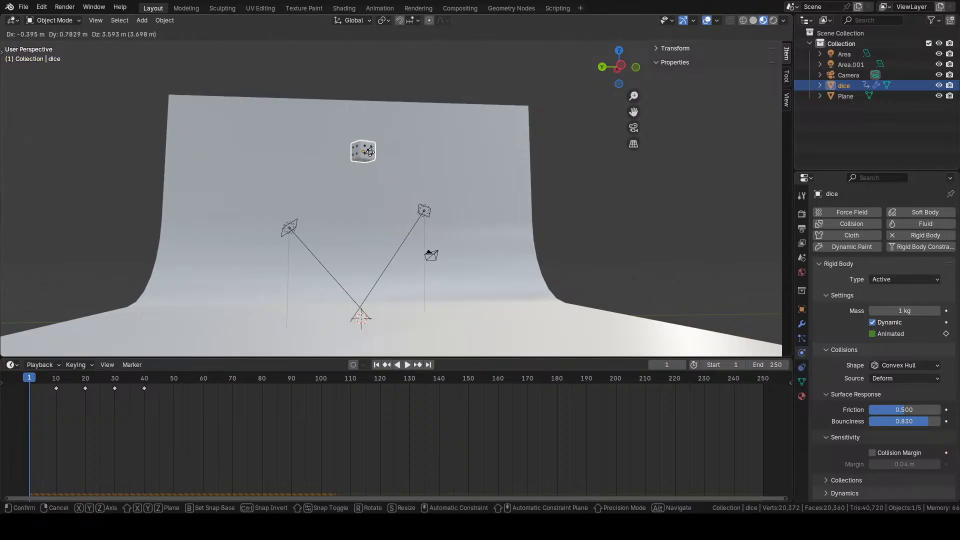
{"action": "left_click", "coordinate": [370, 151]}
{"action": "middle_click_drag", "start_coordinate": [439, 180], "coordinate": [360, 193]}
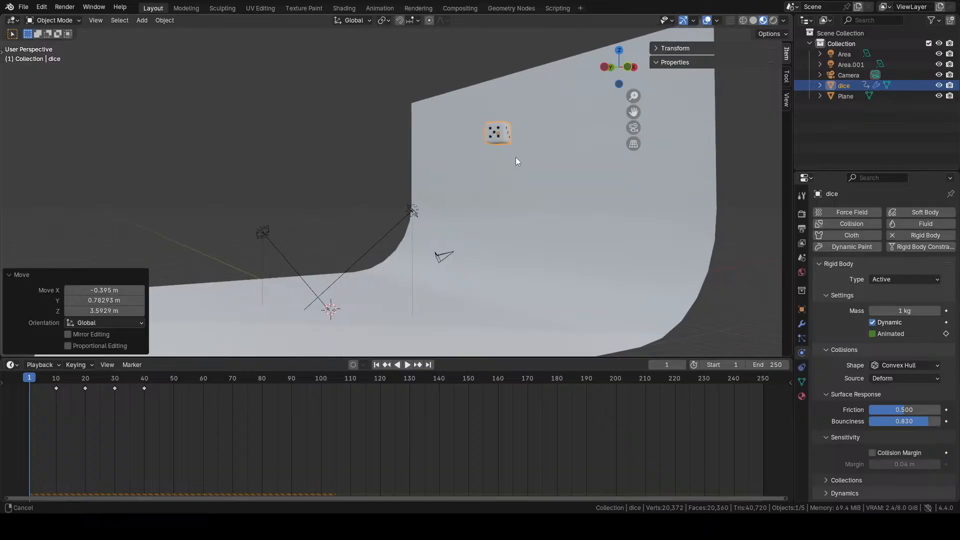
{"action": "middle_click_drag", "start_coordinate": [516, 159], "coordinate": [357, 225]}
{"action": "scroll", "coordinate": [367, 196], "scroll_direction": "up", "scroll_amount": 4}
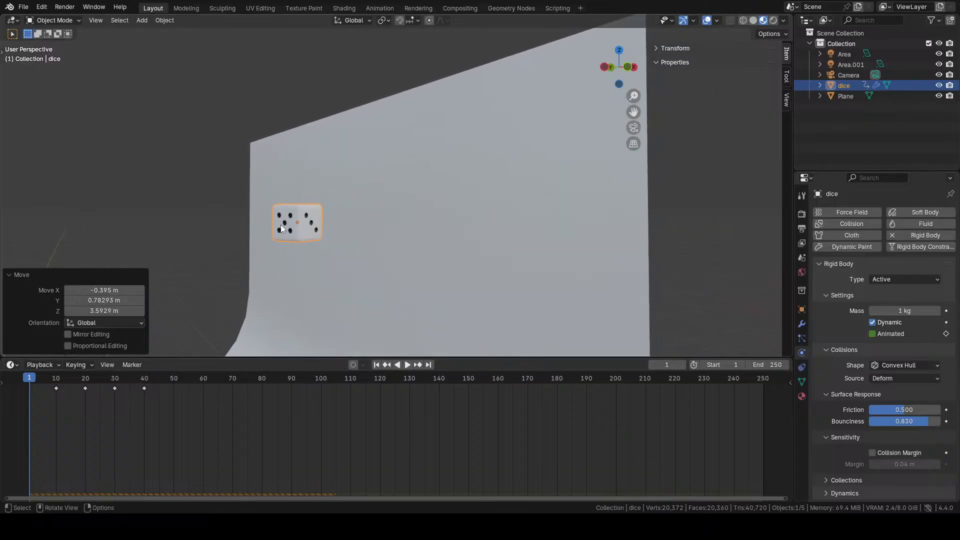
{"action": "left_click", "coordinate": [283, 229]}
{"action": "key", "text": "g"}
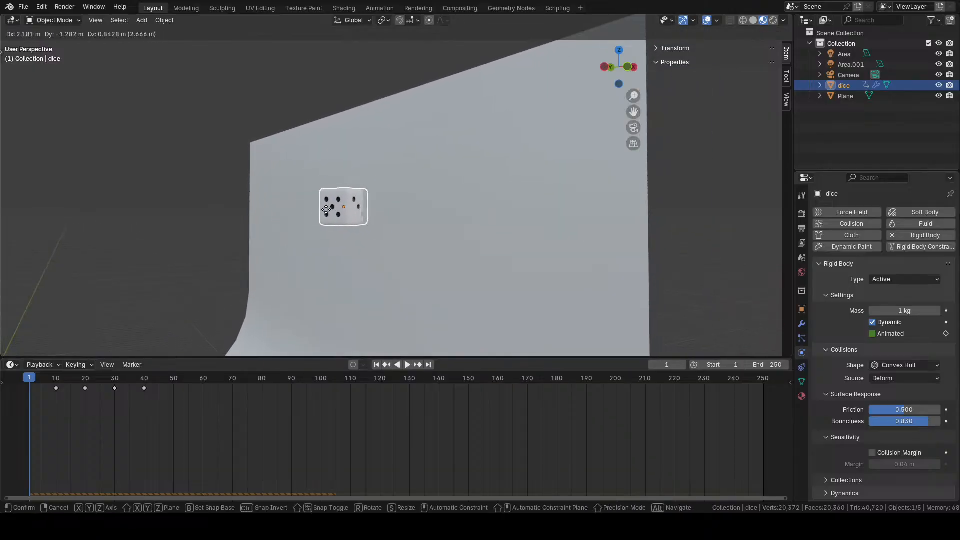
{"action": "left_click", "coordinate": [314, 210]}
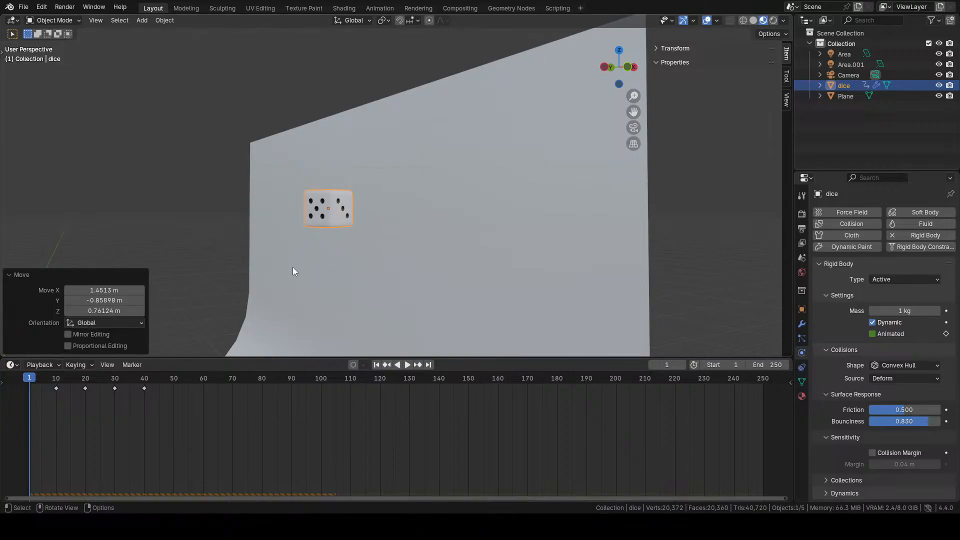
{"action": "key", "text": "i"}
- Play the throw with the dice's new starting position, facing the backdrop, and return to frame 1
{"action": "middle_click_drag", "start_coordinate": [288, 276], "coordinate": [402, 258]}
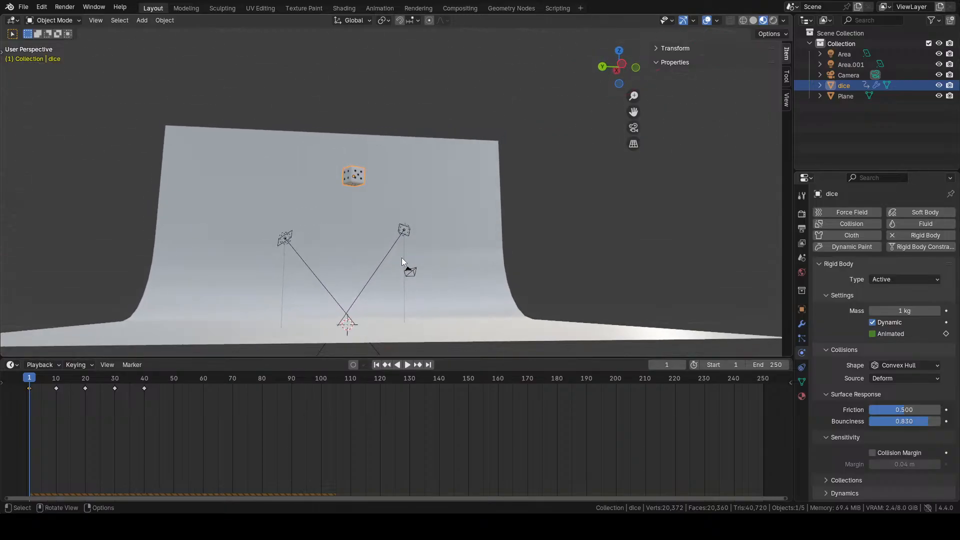
{"action": "left_click", "coordinate": [409, 363]}
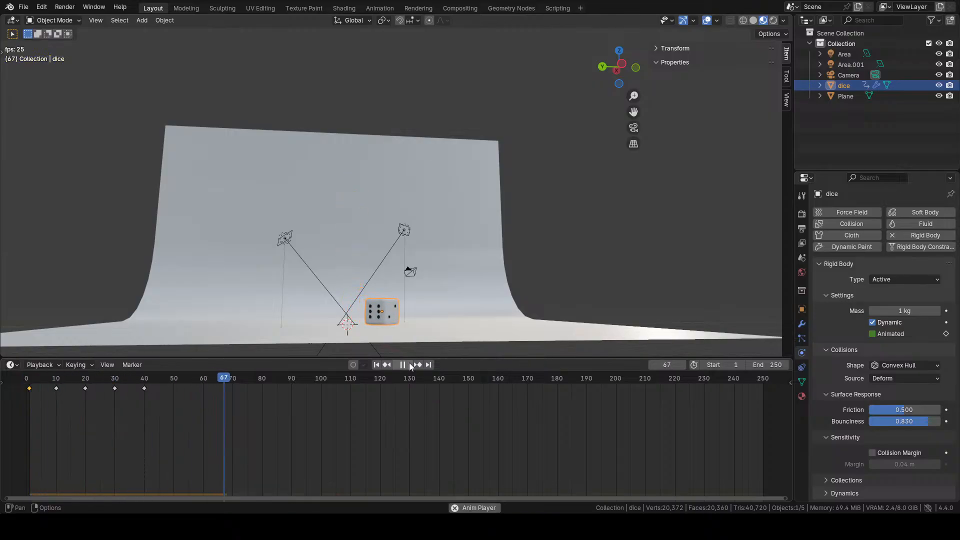
{"action": "left_click", "coordinate": [409, 365]}
{"action": "left_click", "coordinate": [377, 365]}
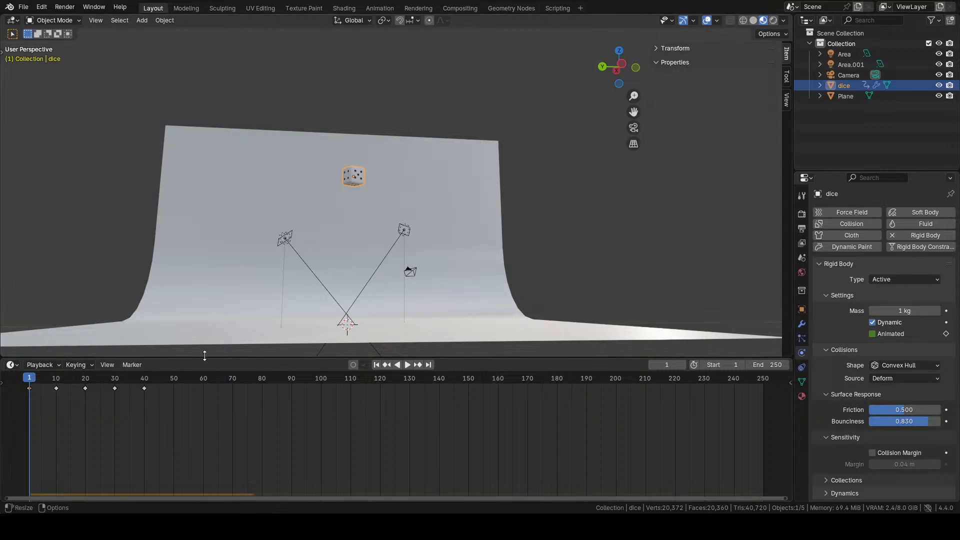
- Insert Location & Rotation keyframes for the dice at frame 1 and frame 10
{"action": "right_click", "coordinate": [356, 176]}
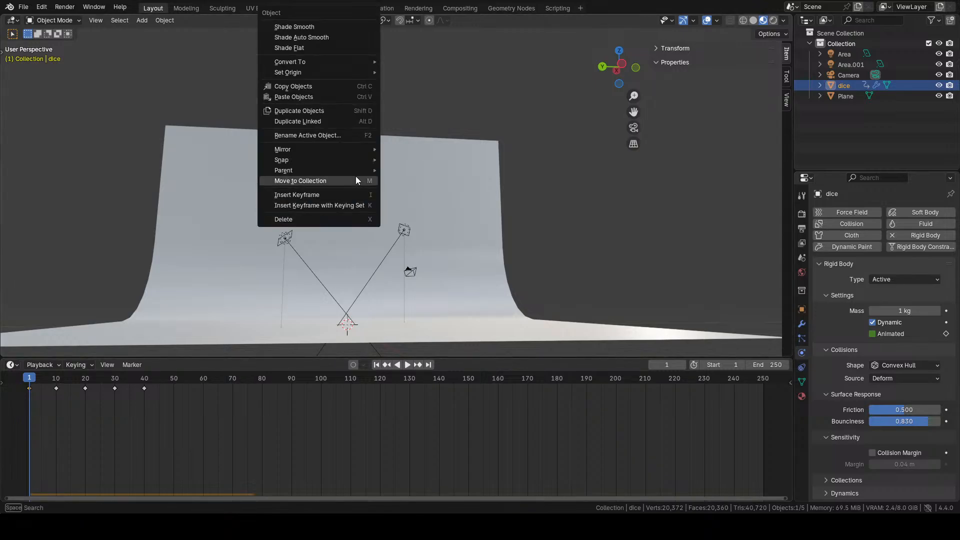
{"action": "left_click", "coordinate": [357, 205]}
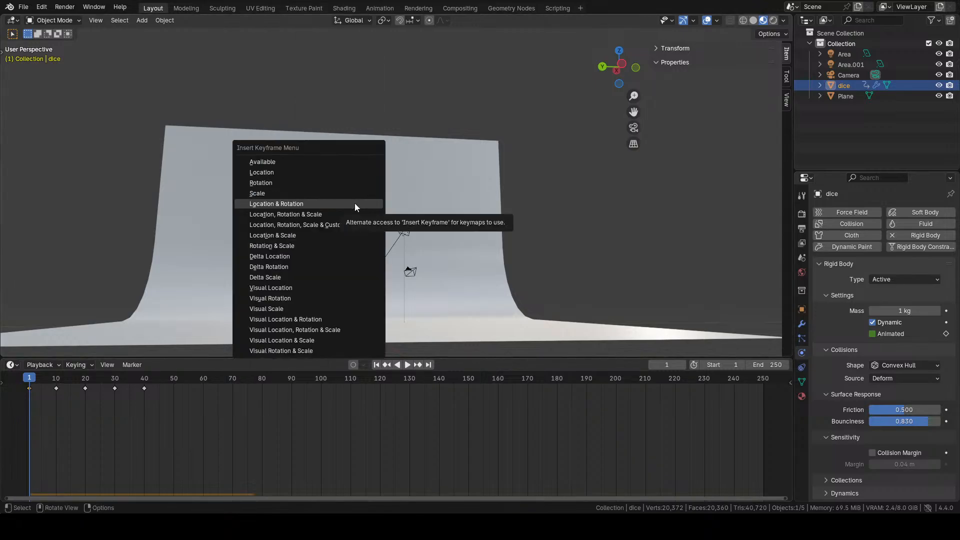
{"action": "left_click", "coordinate": [355, 203]}
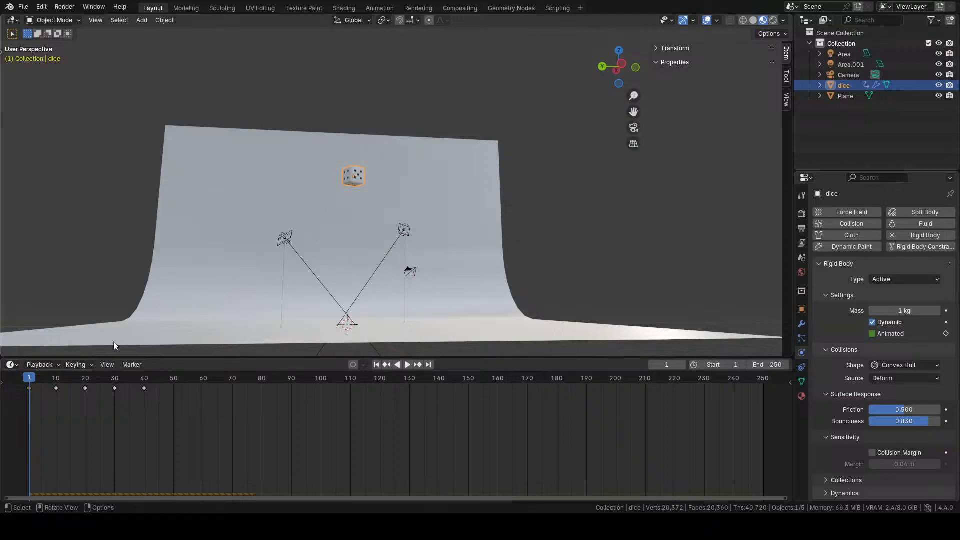
{"action": "right_click", "coordinate": [56, 388]}
{"action": "left_click_drag", "start_coordinate": [33, 380], "coordinate": [56, 379]}
{"action": "right_click", "coordinate": [355, 200]}
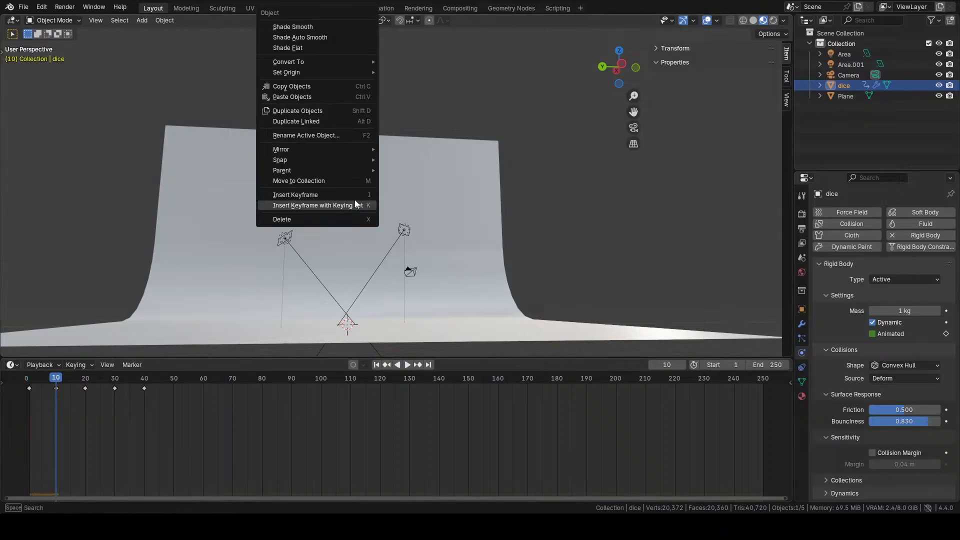
{"action": "left_click", "coordinate": [349, 202]}
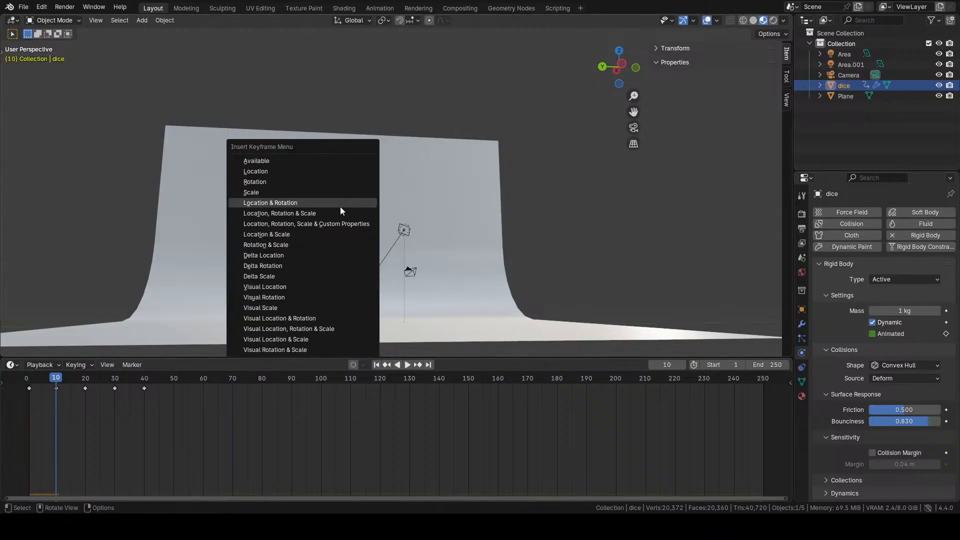
{"action": "left_click", "coordinate": [338, 206]}
- Scrub the timeline from frame 10 to frame 73 to review the dice's fall, and go back to frame 1
{"action": "key", "text": "space"}
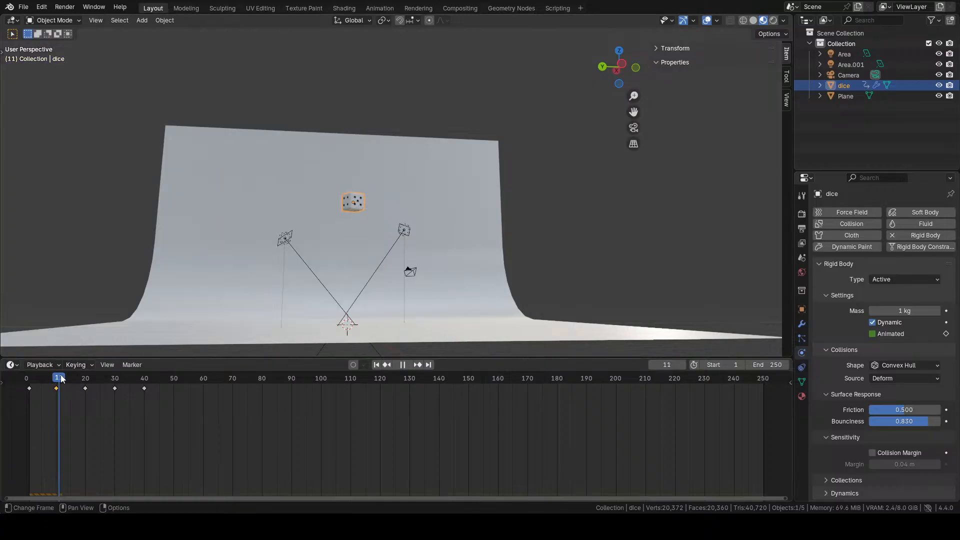
{"action": "left_click_drag", "start_coordinate": [62, 379], "coordinate": [243, 396]}
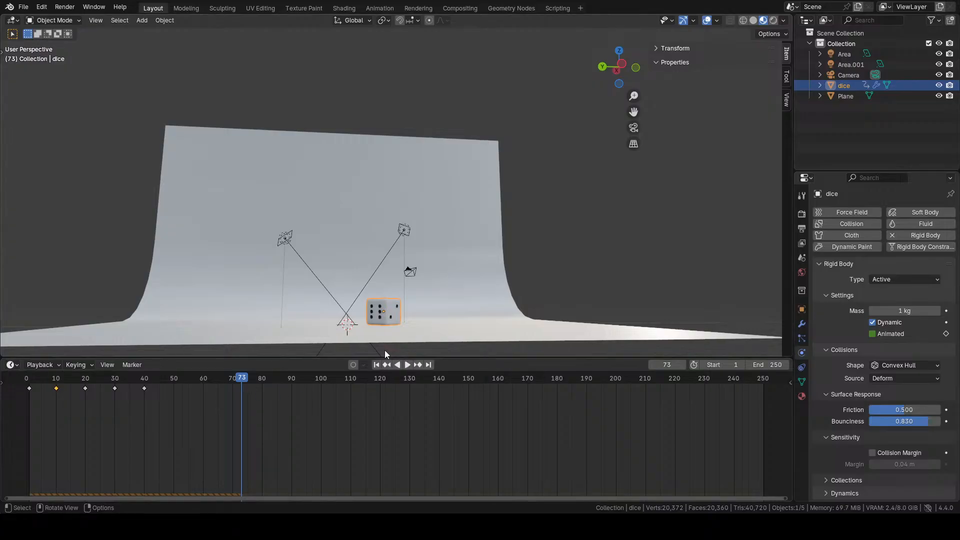
{"action": "left_click", "coordinate": [377, 364]}
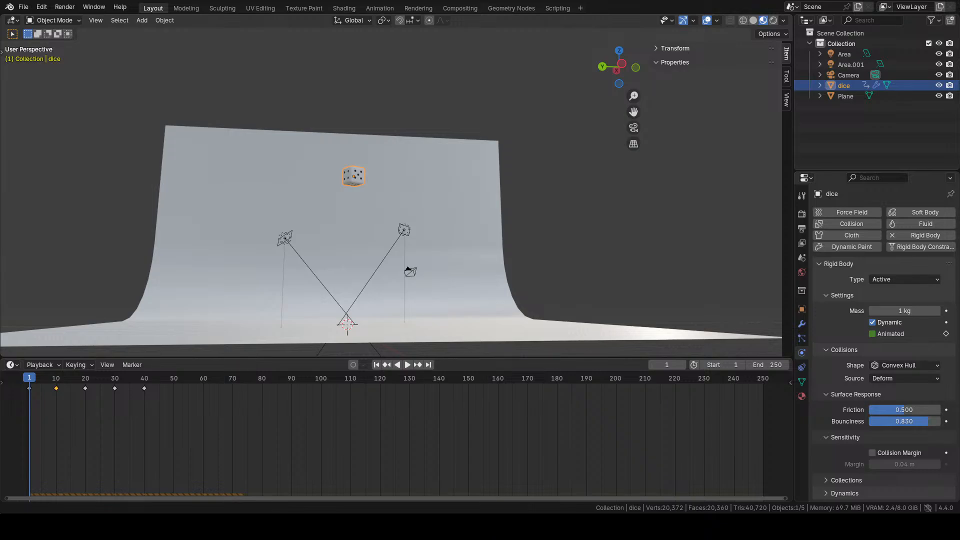
- Try a bevel and an extrusion on the curved faces of the backdrop plane, and undo the extrusion
{"action": "middle_click_drag", "start_coordinate": [388, 308], "coordinate": [466, 220]}
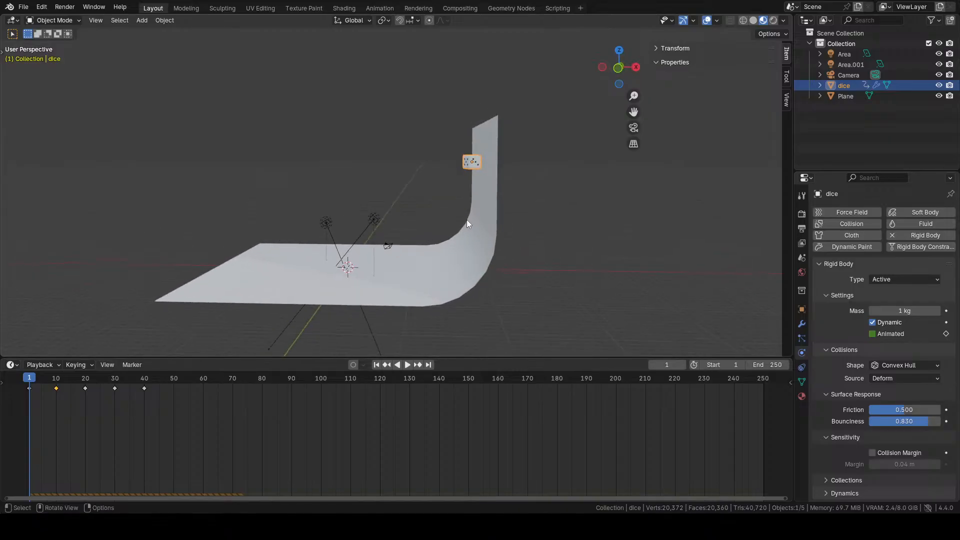
{"action": "left_click", "coordinate": [490, 207]}
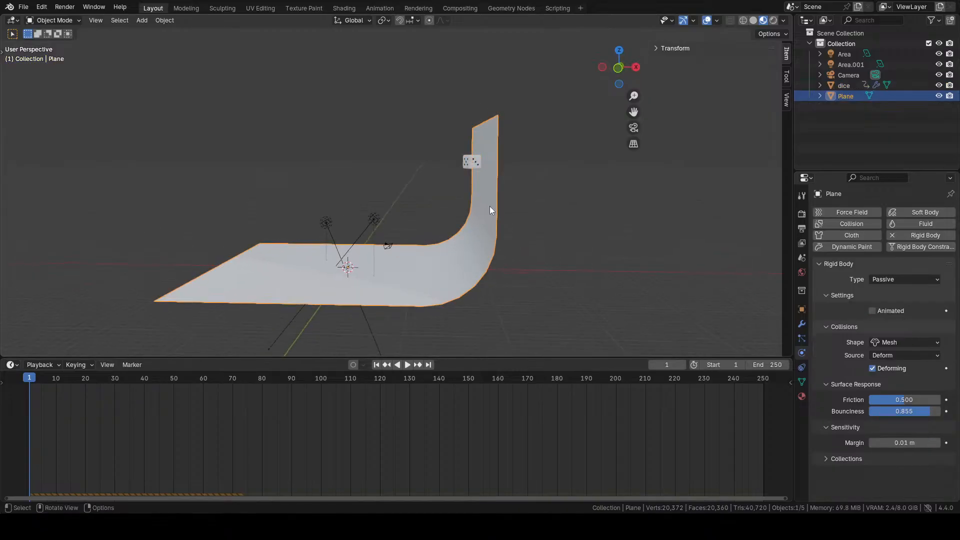
{"action": "key", "text": "Tab"}
{"action": "left_click", "coordinate": [472, 243]}
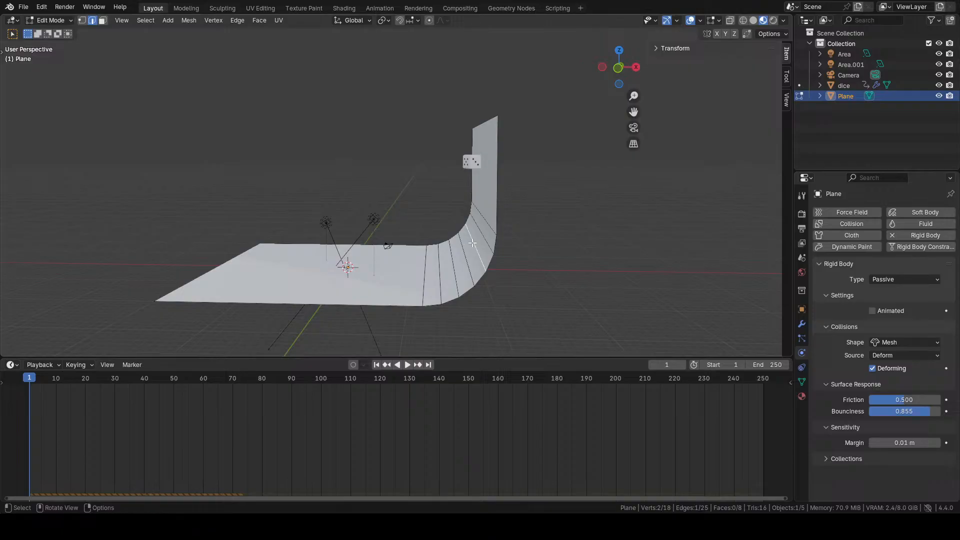
{"action": "key", "text": "ctrl+z"}
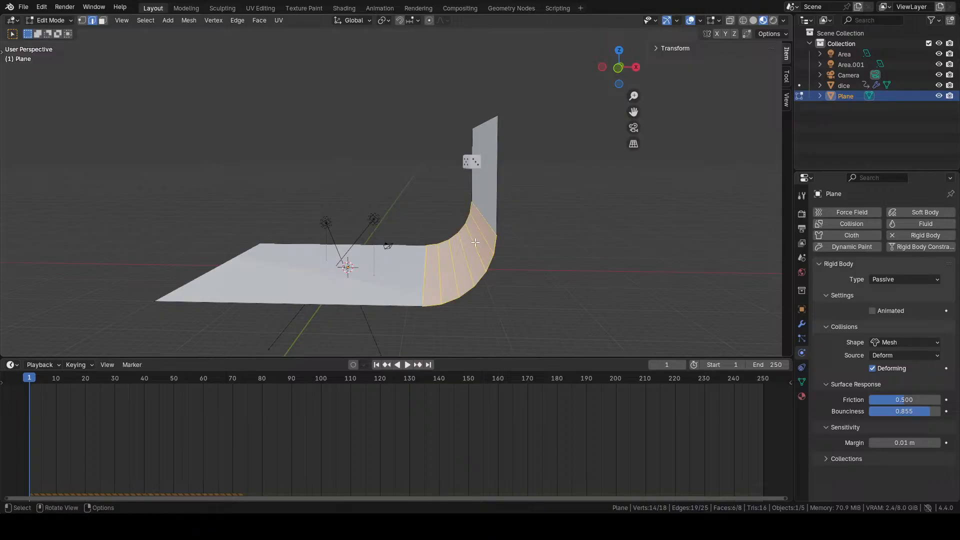
{"action": "key", "text": "u"}
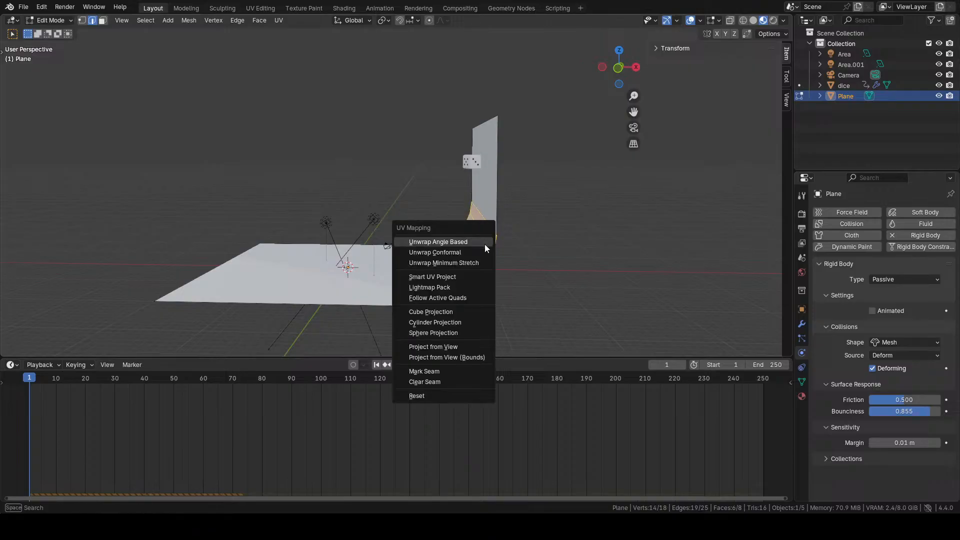
{"action": "left_click", "coordinate": [572, 223]}
{"action": "left_click", "coordinate": [490, 247]}
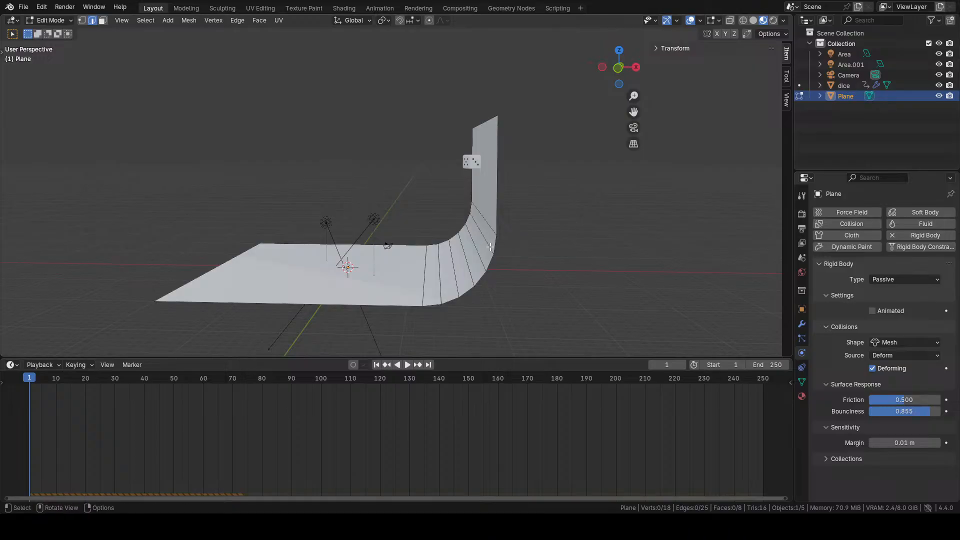
{"action": "key", "text": "ctrl+z"}
{"action": "key", "text": "ctrl+b"}
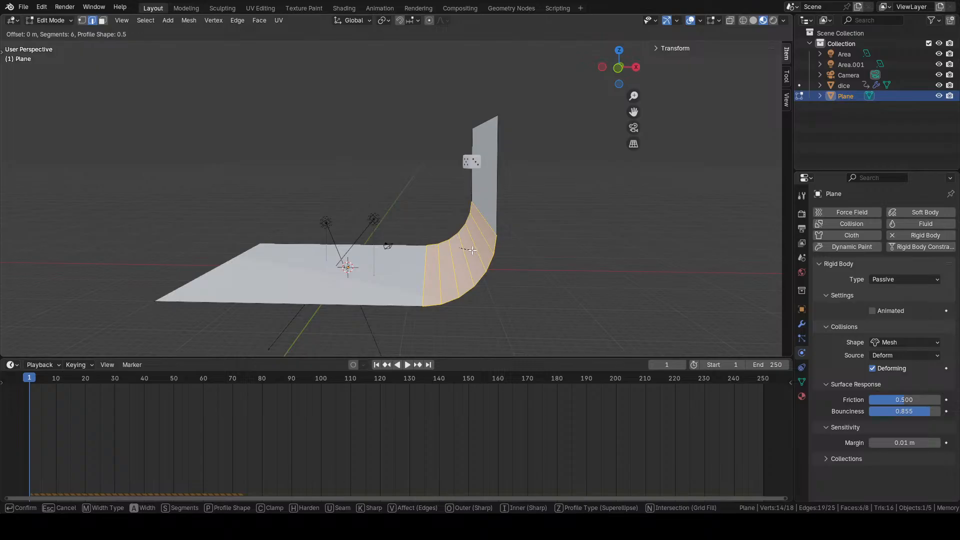
{"action": "left_click", "coordinate": [473, 250]}
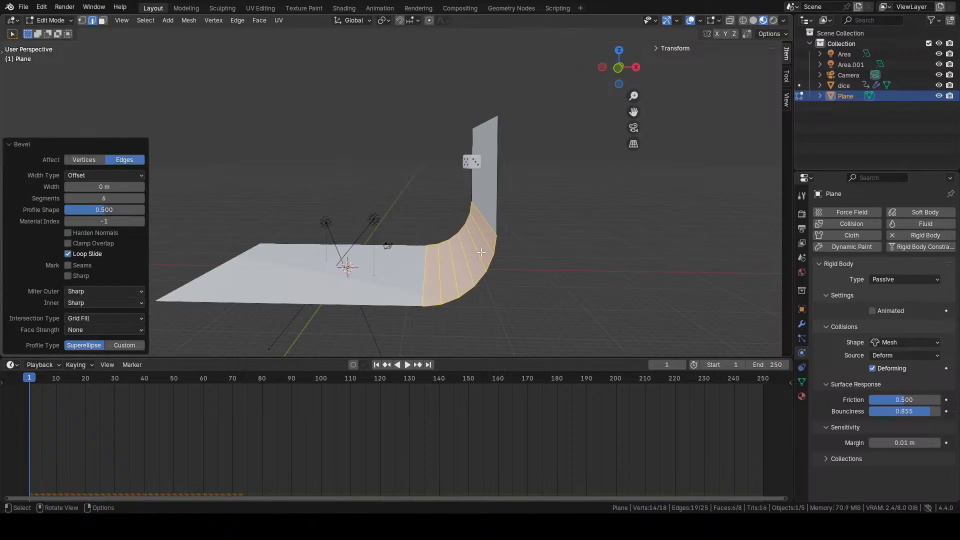
{"action": "key", "text": "e"}
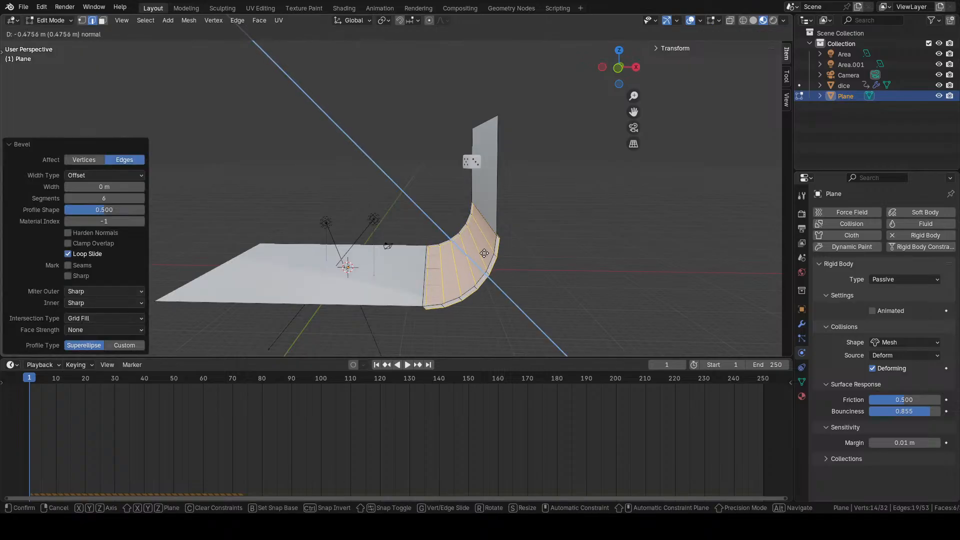
{"action": "left_click", "coordinate": [483, 253]}
{"action": "key", "text": "ctrl+z"}
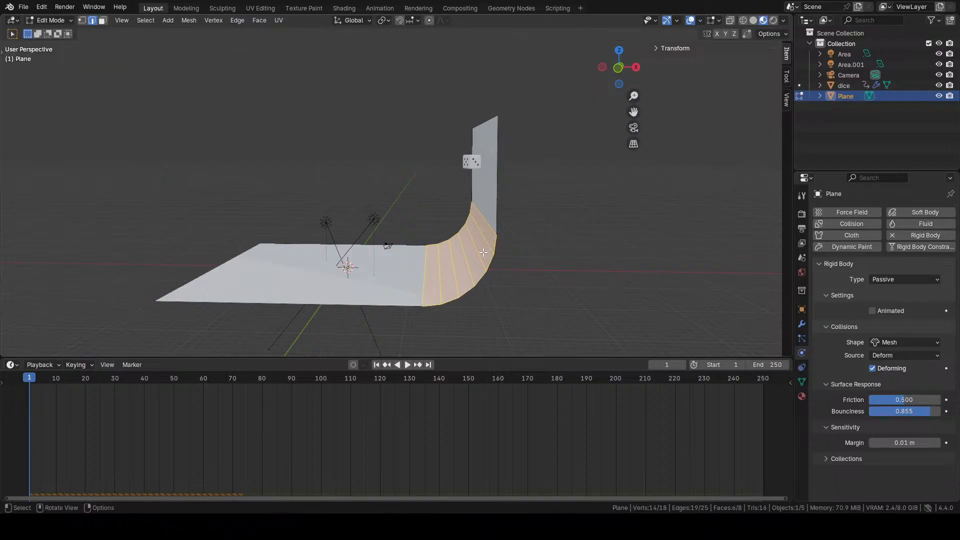
{"action": "key", "text": "s"}
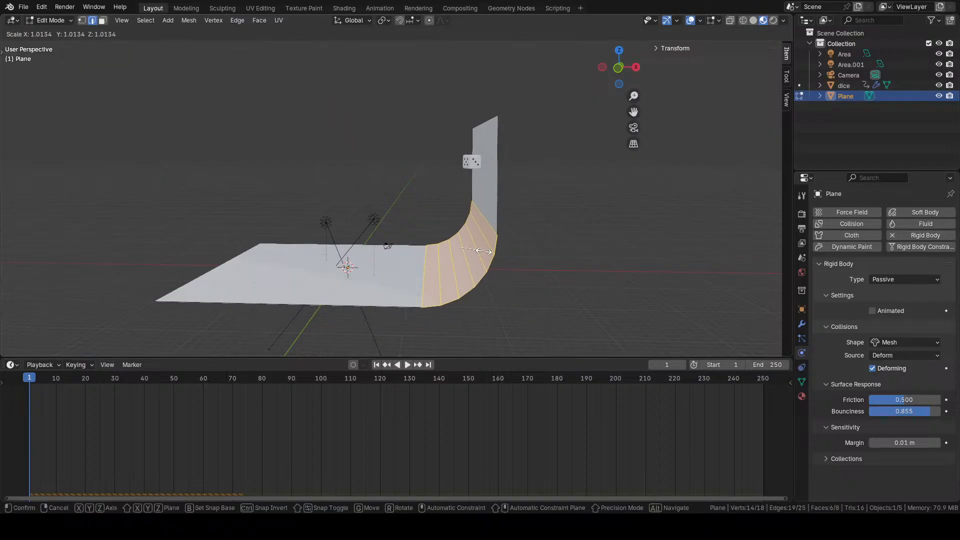
{"action": "left_click", "coordinate": [483, 251]}
{"action": "middle_click_drag", "start_coordinate": [470, 252], "coordinate": [514, 189]}
{"action": "left_click", "coordinate": [505, 218]}
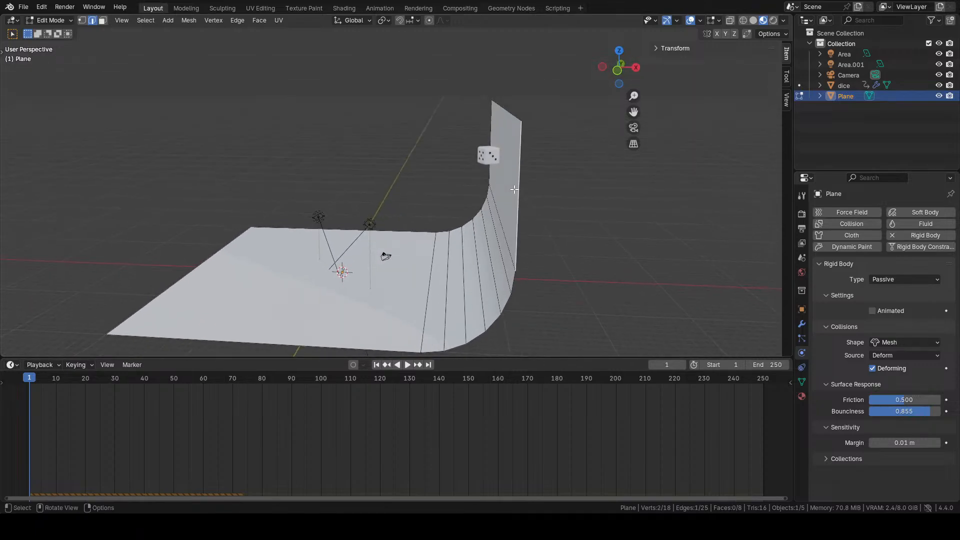
{"action": "key", "text": "3"}
{"action": "left_click", "coordinate": [510, 187]}
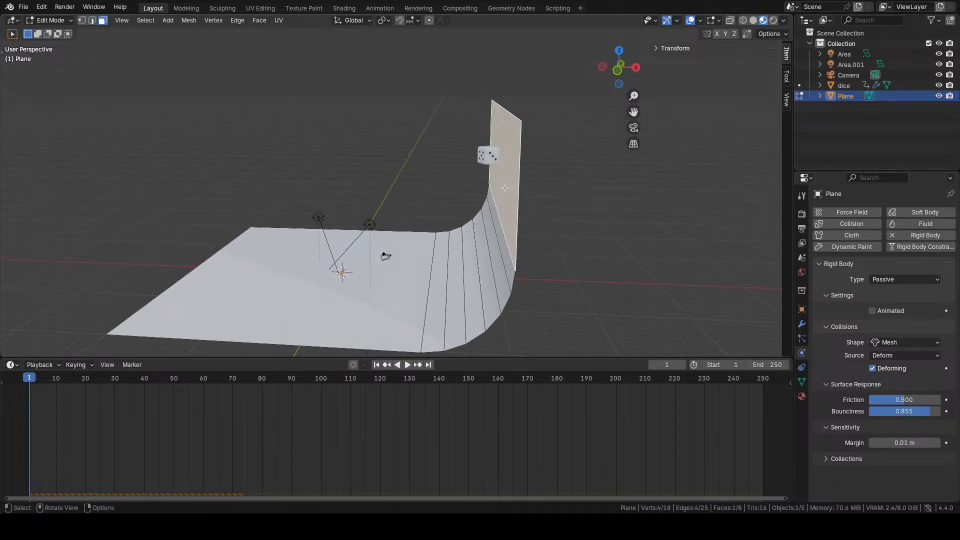
{"action": "key", "text": "r"}
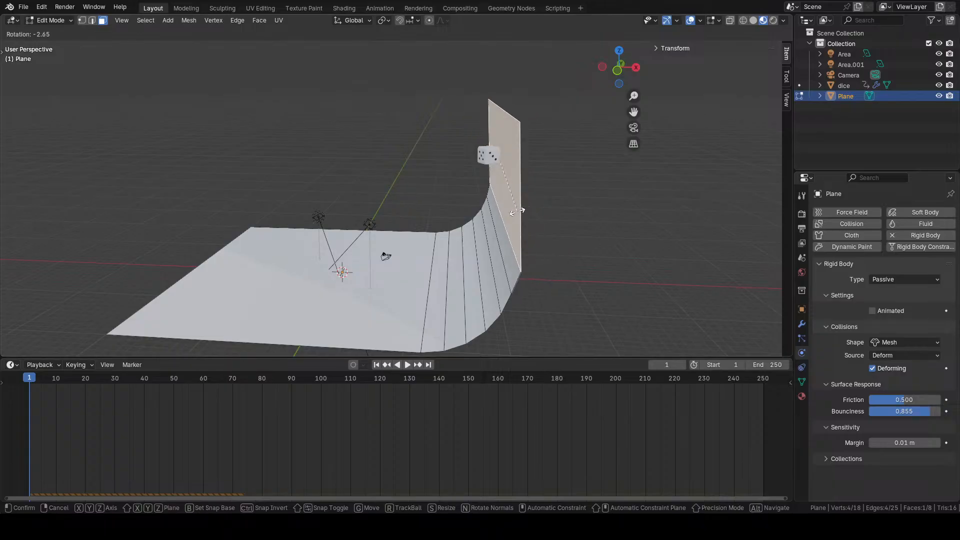
{"action": "left_click", "coordinate": [514, 213]}
{"action": "key", "text": "Tab"}
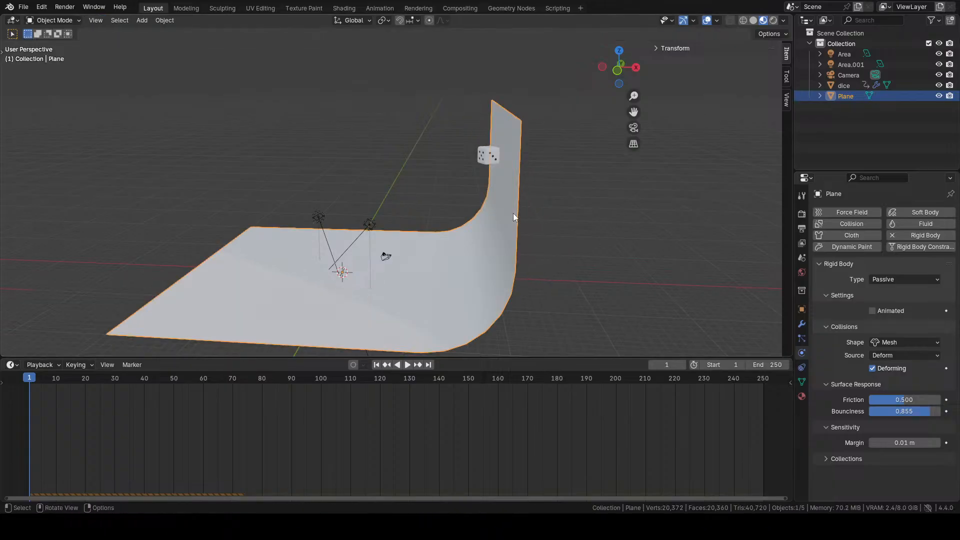
- Select the dice, play the throw from the side of the backdrop, and return to frame 1
{"action": "middle_click_drag", "start_coordinate": [513, 213], "coordinate": [457, 234]}
{"action": "left_click", "coordinate": [483, 155]}
{"action": "middle_click_drag", "start_coordinate": [483, 155], "coordinate": [412, 302]}
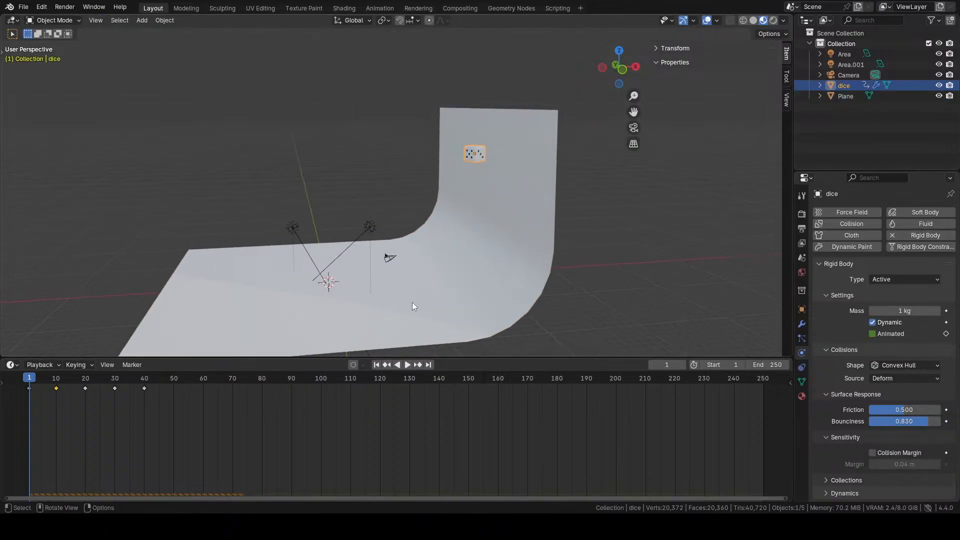
{"action": "left_click", "coordinate": [408, 365]}
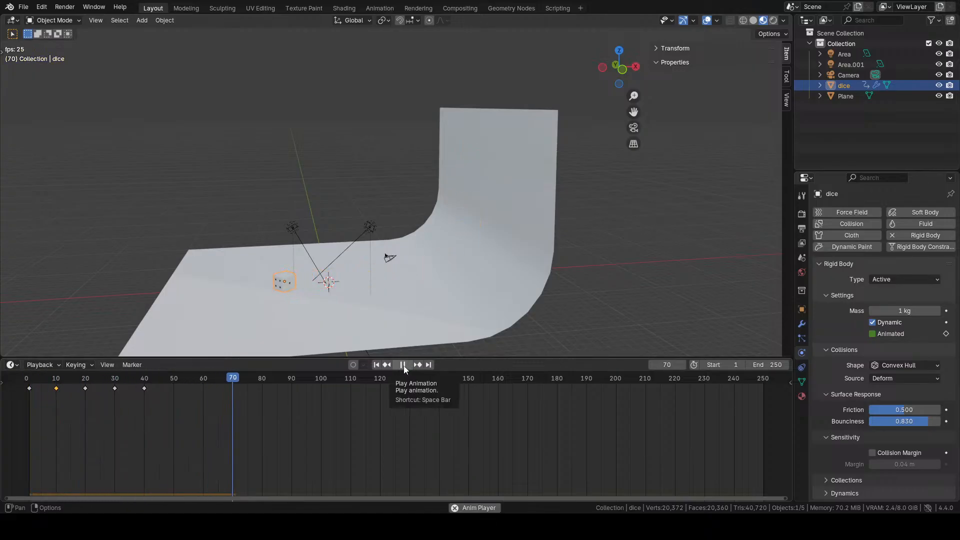
{"action": "left_click", "coordinate": [377, 365]}
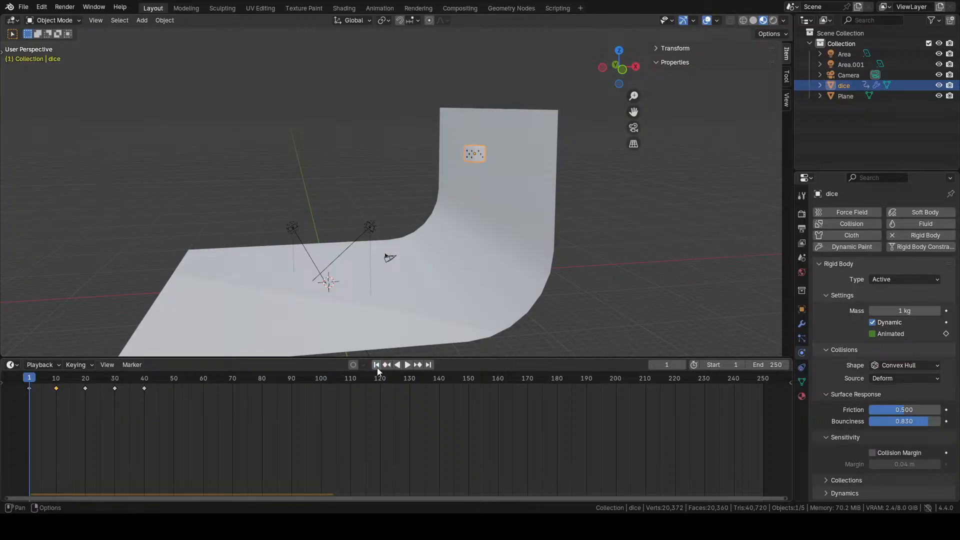
- Play the throw again facing the backdrop, check it from an angled view, and return to frame 1
{"action": "middle_click_drag", "start_coordinate": [389, 281], "coordinate": [400, 336]}
{"action": "left_click", "coordinate": [408, 365]}
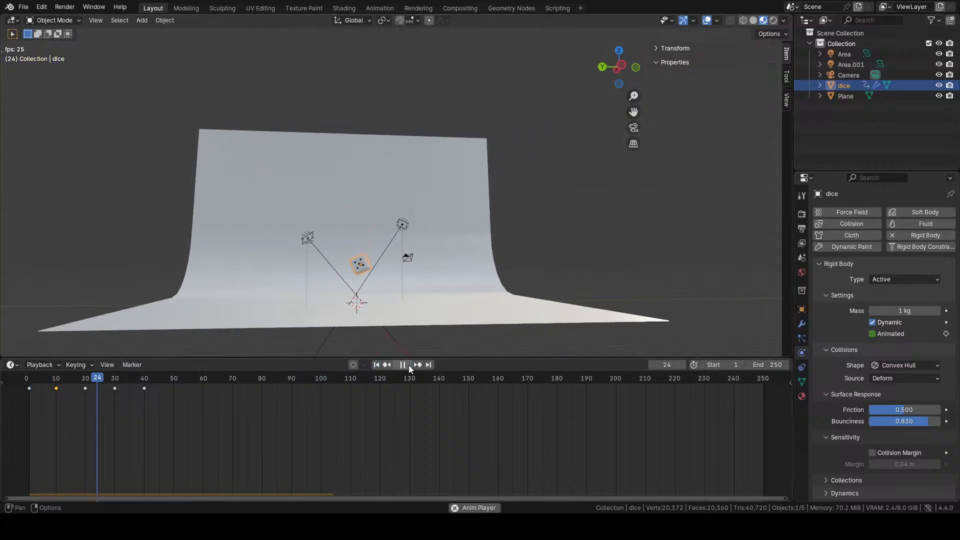
{"action": "middle_click_drag", "start_coordinate": [481, 252], "coordinate": [370, 272]}
{"action": "left_click", "coordinate": [403, 364]}
{"action": "left_click", "coordinate": [377, 365]}
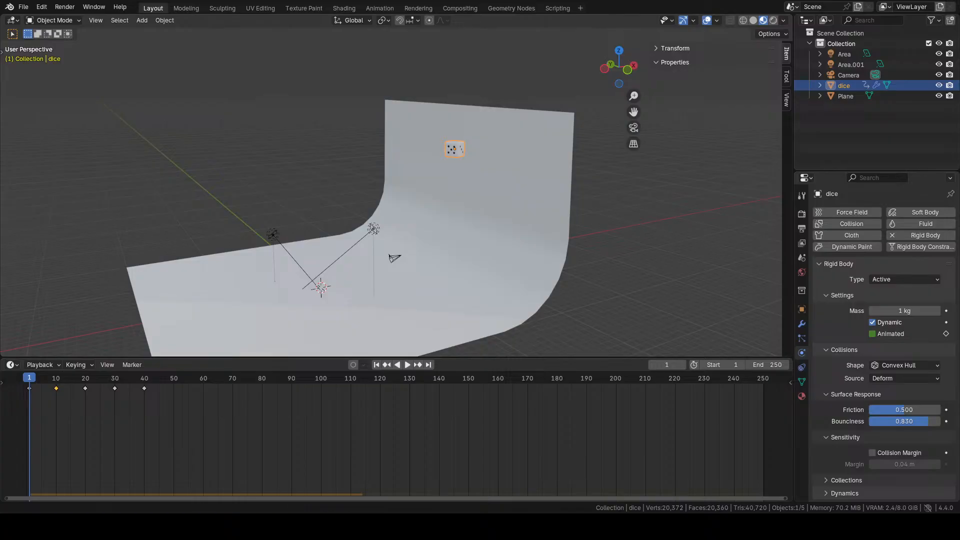
- Open the add-on preferences and search the local add-ons for "cell"
{"action": "left_click", "coordinate": [23, 7]}
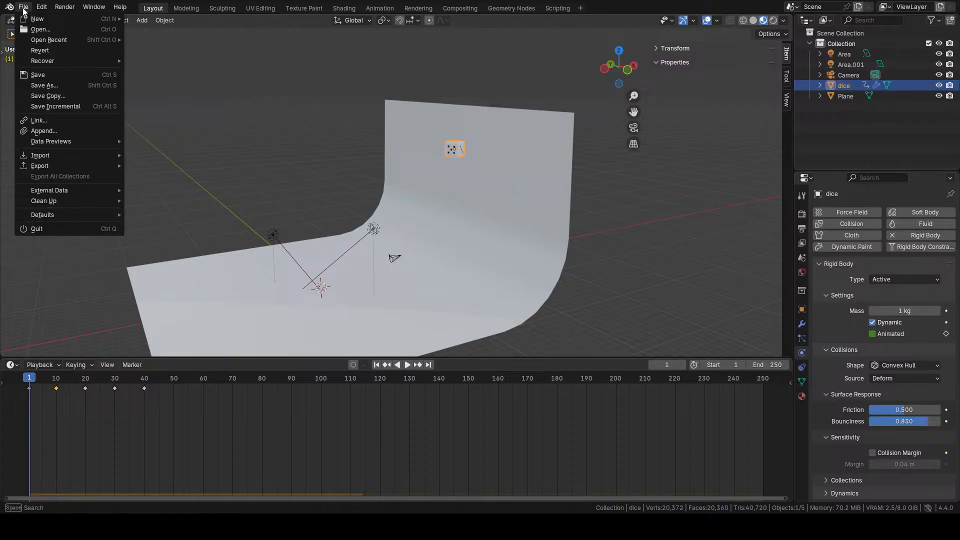
{"action": "mouse_move", "coordinate": [10, 8]}
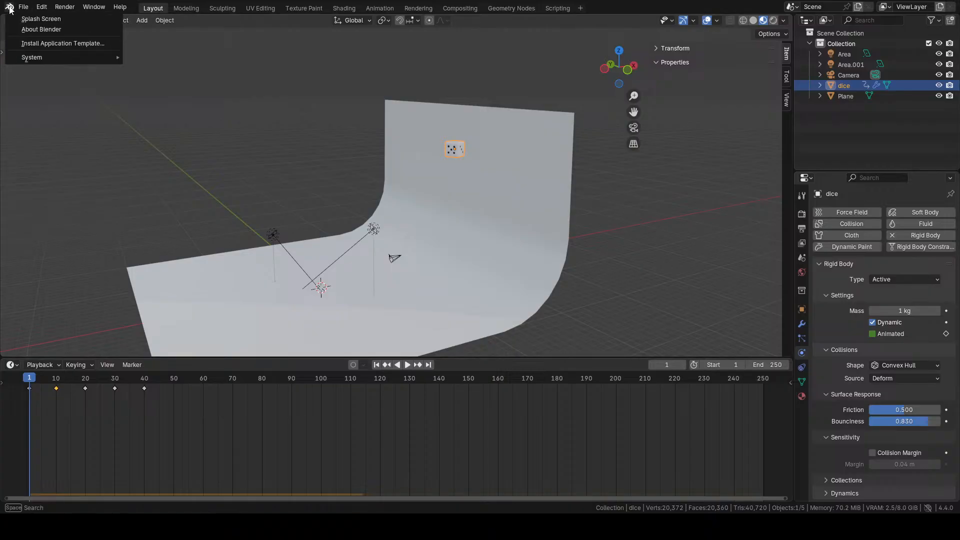
{"action": "mouse_move", "coordinate": [41, 7]}
{"action": "left_click", "coordinate": [70, 142]}
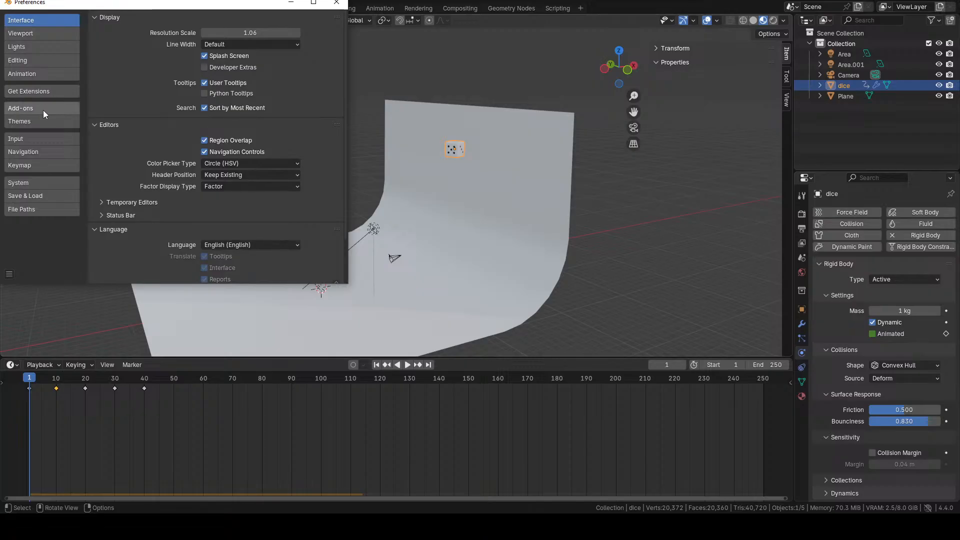
{"action": "left_click", "coordinate": [43, 109]}
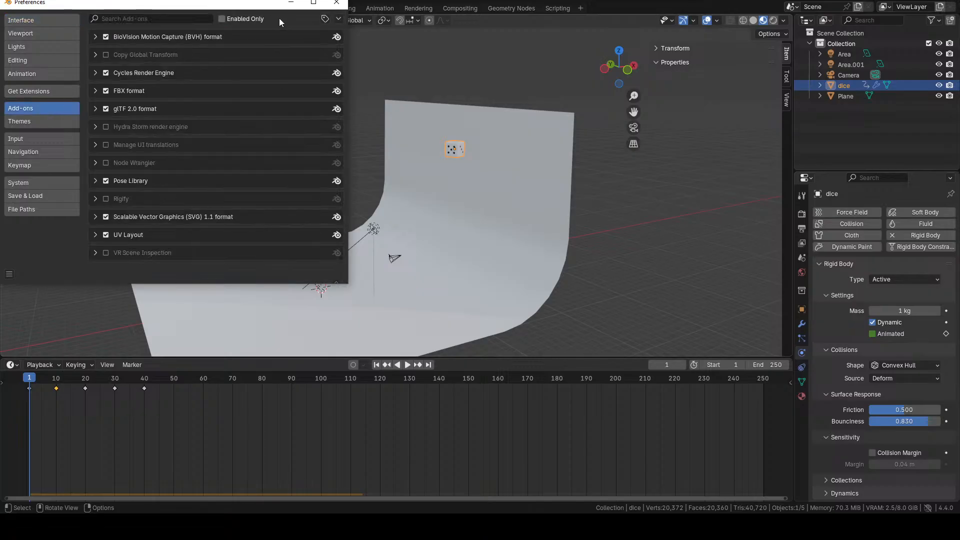
{"action": "left_click", "coordinate": [176, 18]}
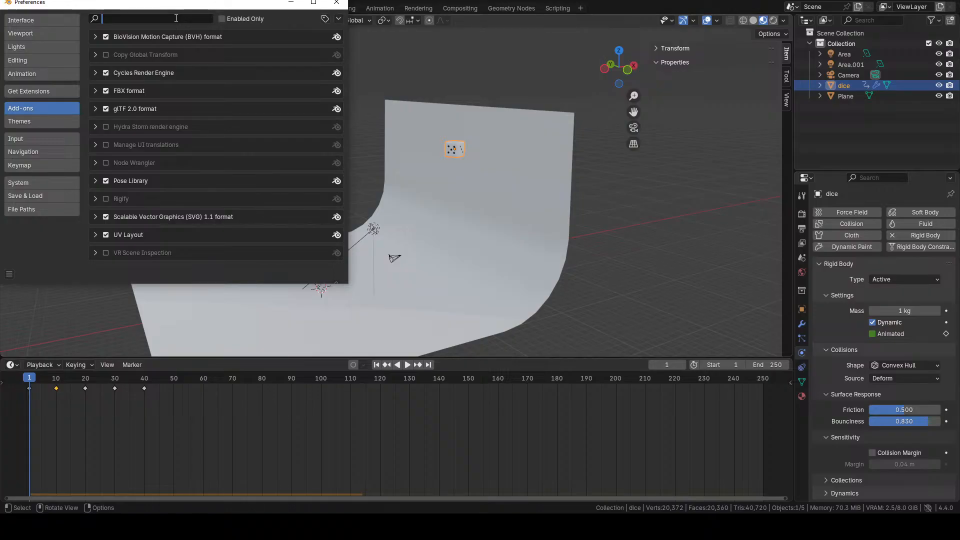
{"action": "type", "text": "cell"}
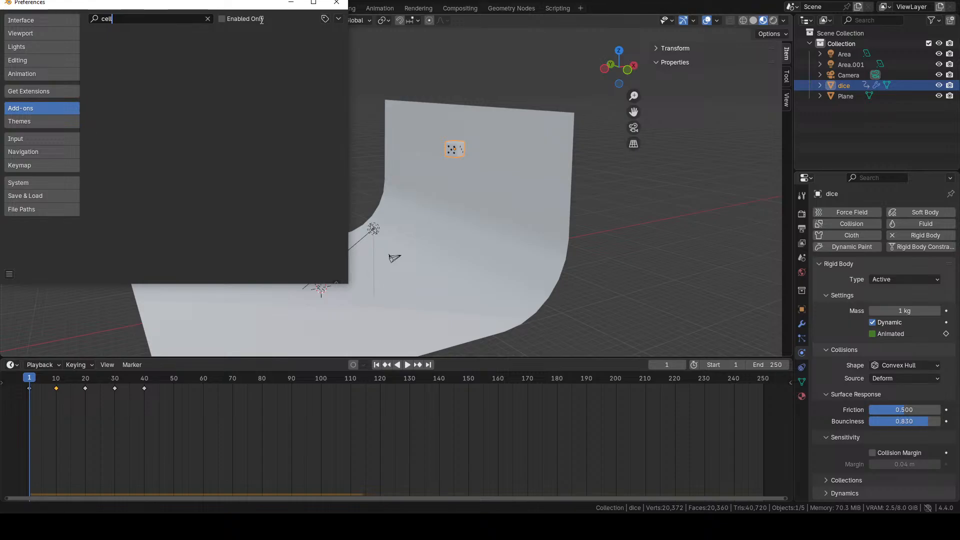
- Clear the add-on search and check the list with and without the enabled-only filter
{"action": "left_click", "coordinate": [222, 19]}
{"action": "left_click", "coordinate": [222, 19]}
{"action": "left_click", "coordinate": [207, 19]}
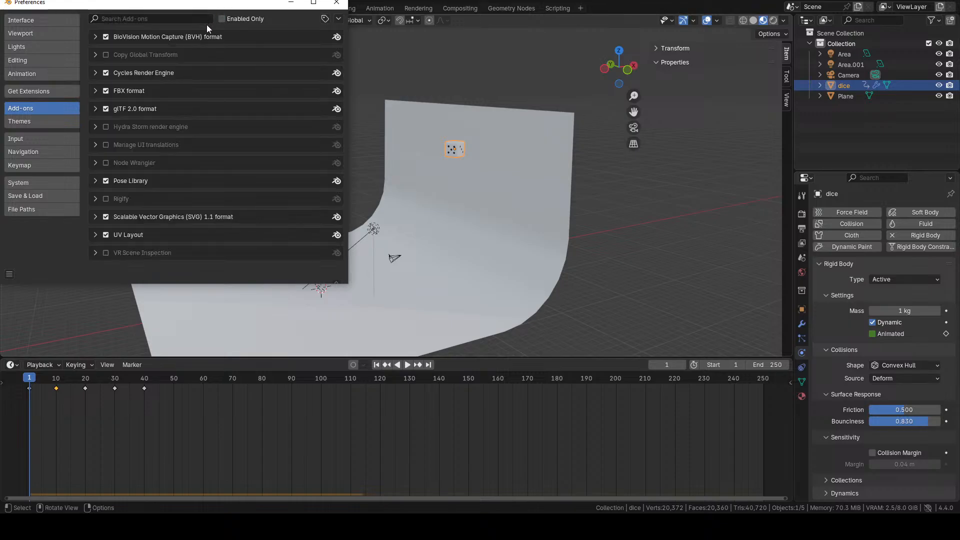
{"action": "left_click", "coordinate": [273, 20]}
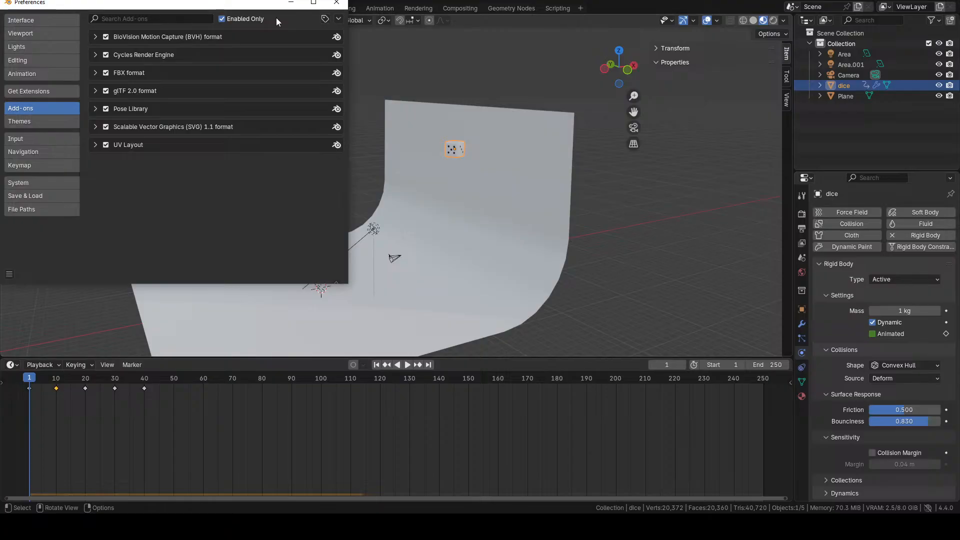
{"action": "left_click", "coordinate": [276, 20]}
{"action": "left_click", "coordinate": [339, 19]}
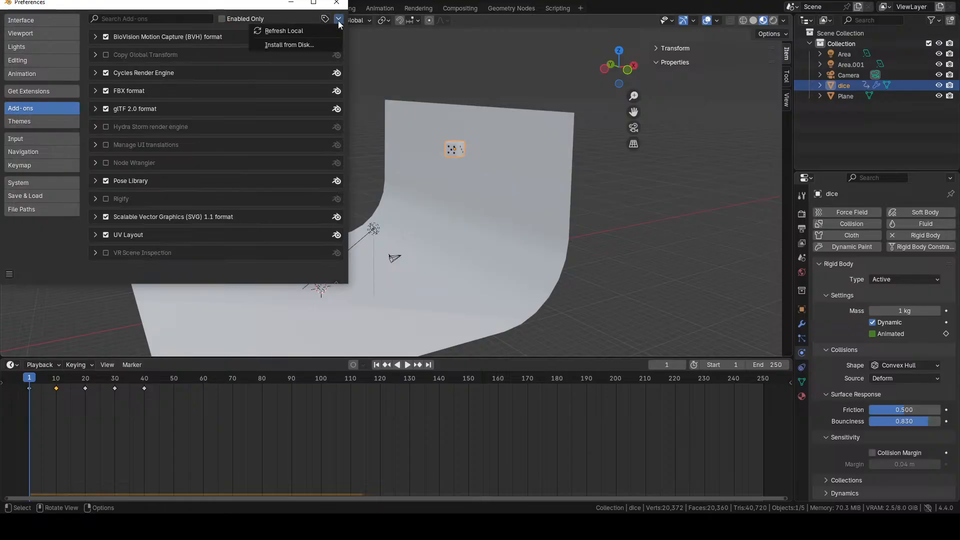
{"action": "left_click", "coordinate": [339, 19]}
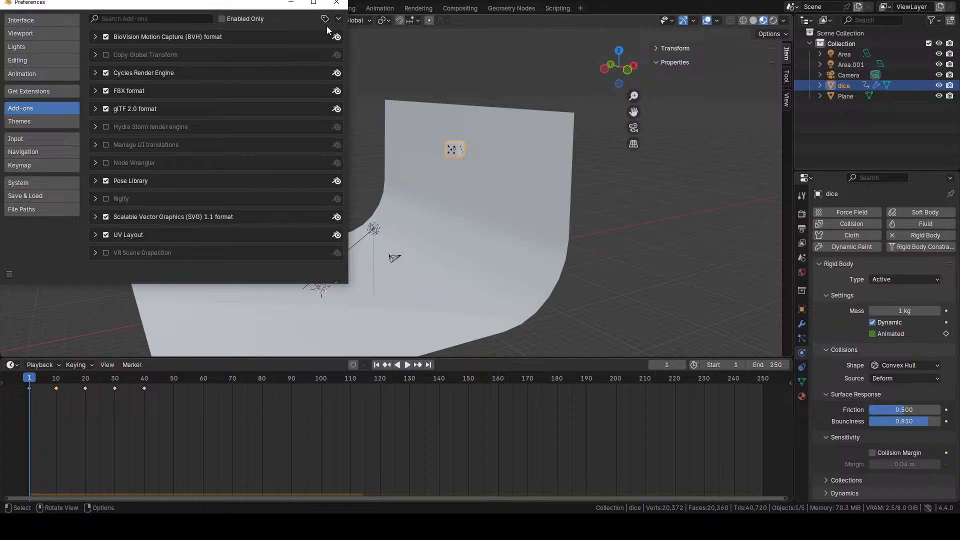
- Open the online extensions preferences and allow online access
{"action": "left_click", "coordinate": [56, 90]}
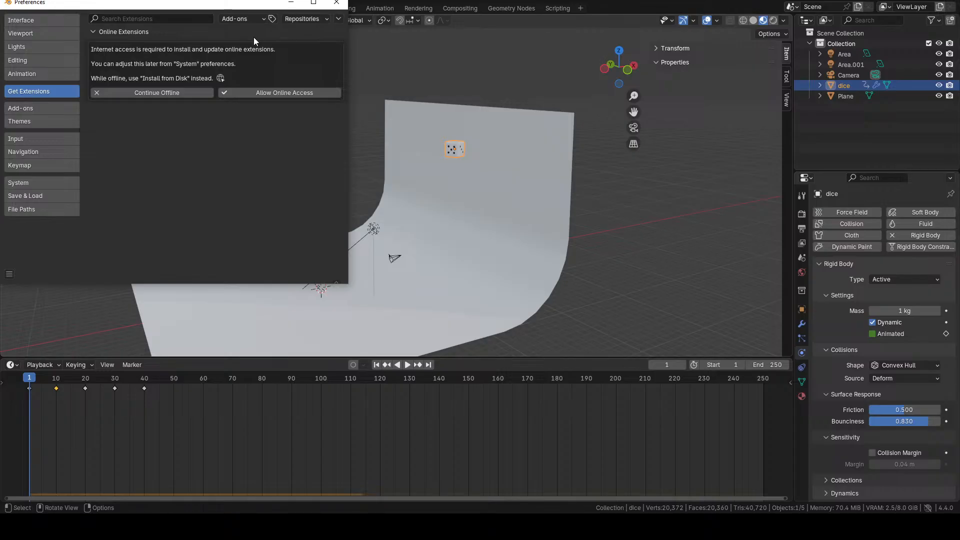
{"action": "left_click", "coordinate": [150, 35]}
{"action": "left_click", "coordinate": [146, 34]}
{"action": "left_click", "coordinate": [261, 93]}
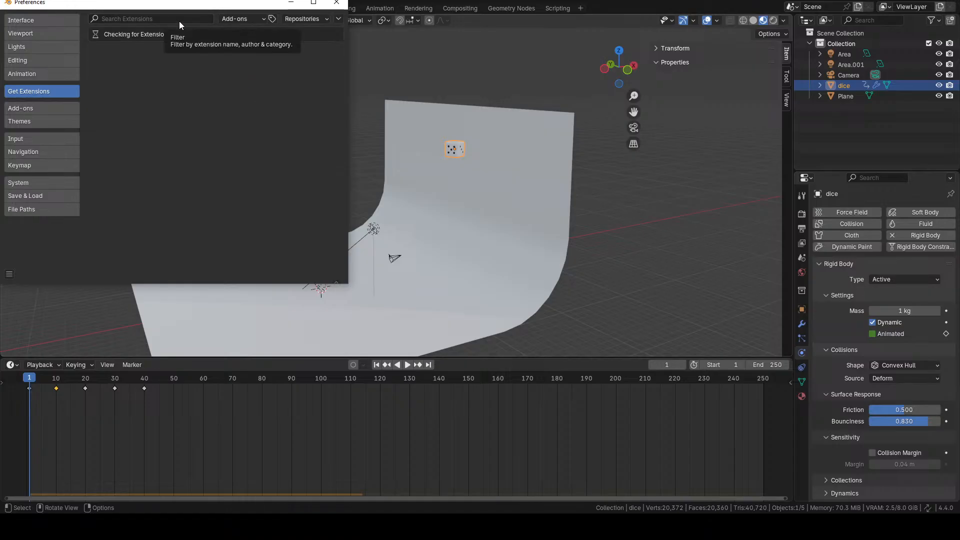
- Search the available extensions for "cell" and install Cell Fracture
{"action": "left_click", "coordinate": [147, 20]}
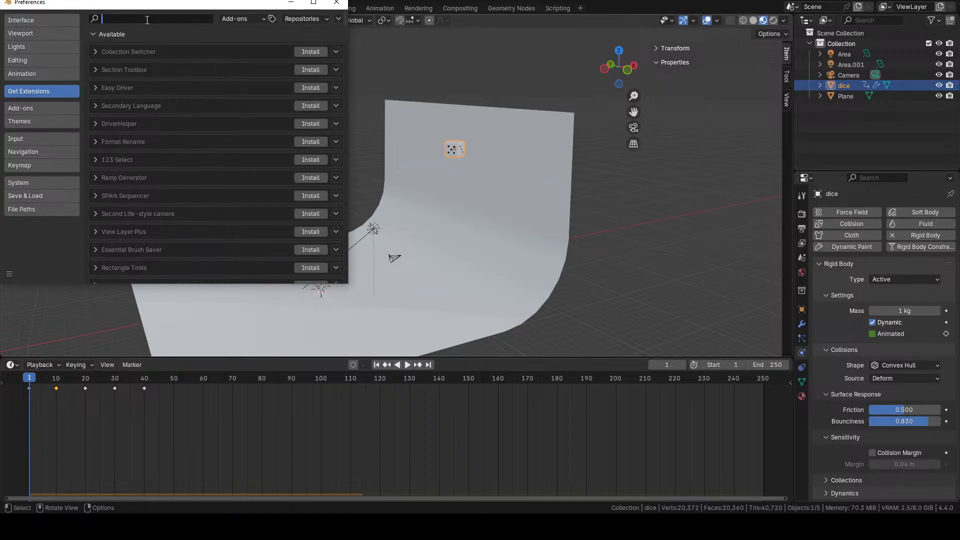
{"action": "type", "text": "cell"}
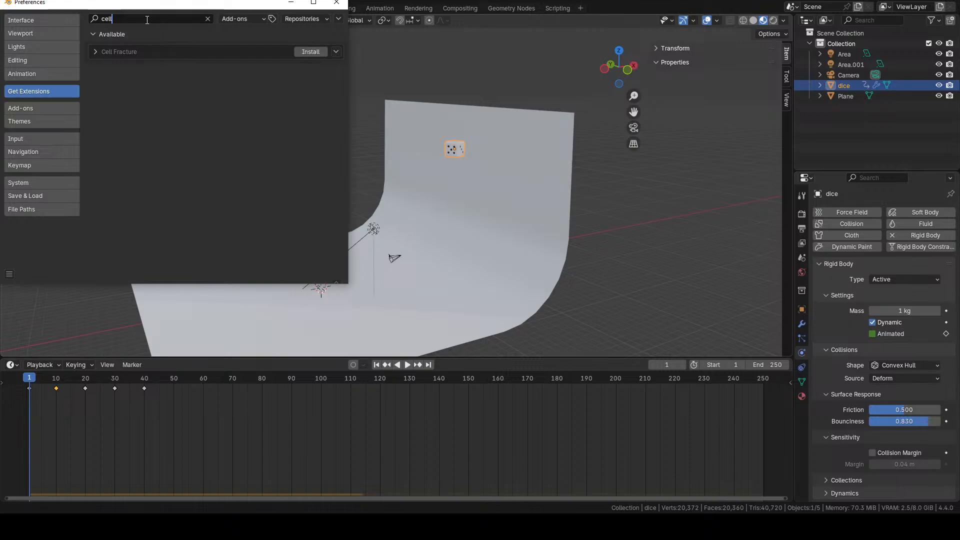
{"action": "left_click", "coordinate": [316, 52]}
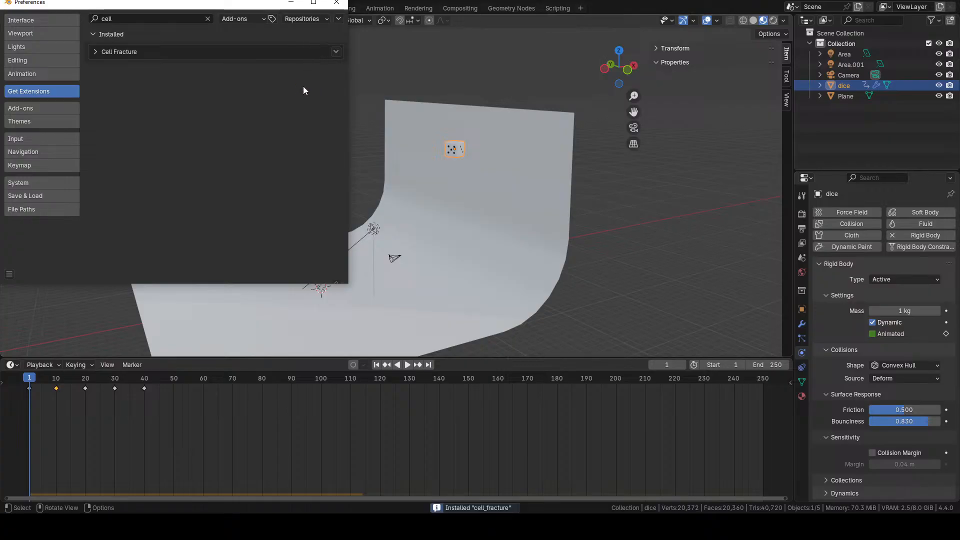
- Check that Cell Fracture is enabled among the installed add-ons and close the preferences
{"action": "left_click", "coordinate": [46, 111]}
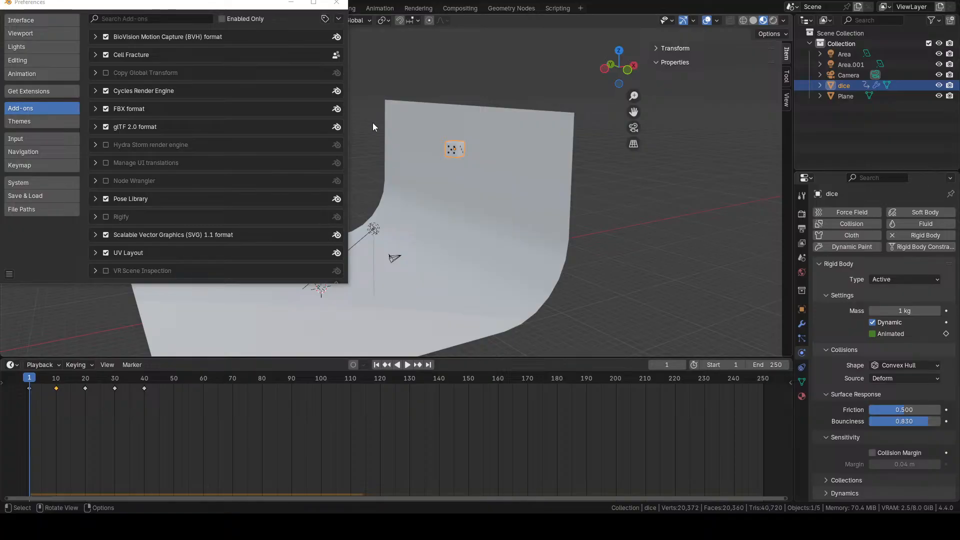
{"action": "left_click", "coordinate": [336, 3]}
{"action": "middle_click_drag", "start_coordinate": [345, 172], "coordinate": [329, 197]}
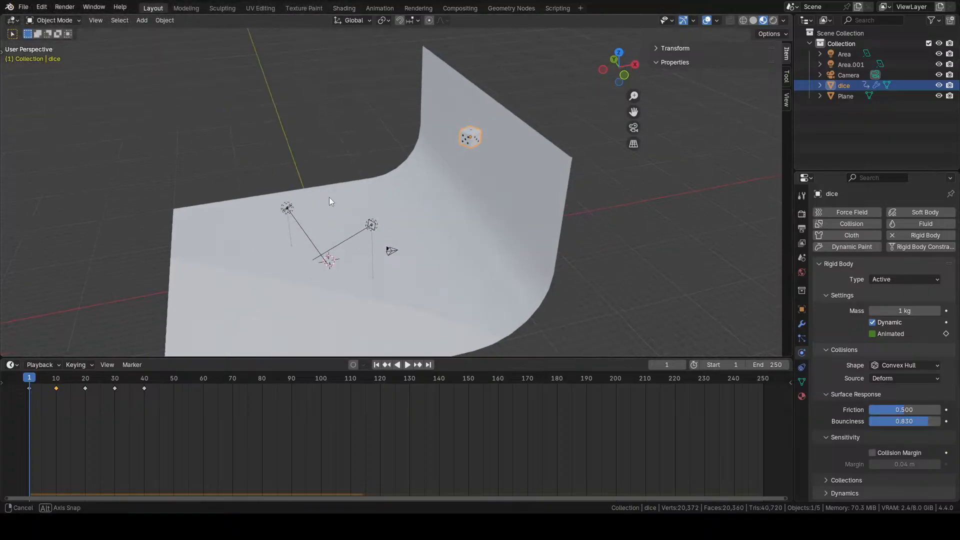
- Try turning on the dice's rigid body Animated option at frame 80 and replay the simulation from the start
{"action": "left_click", "coordinate": [144, 384]}
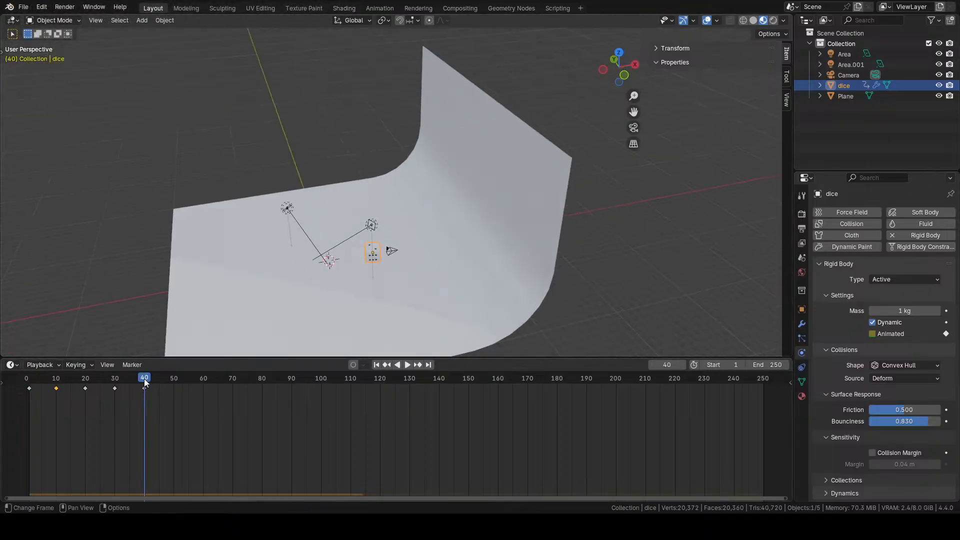
{"action": "left_click_drag", "start_coordinate": [144, 379], "coordinate": [262, 388]}
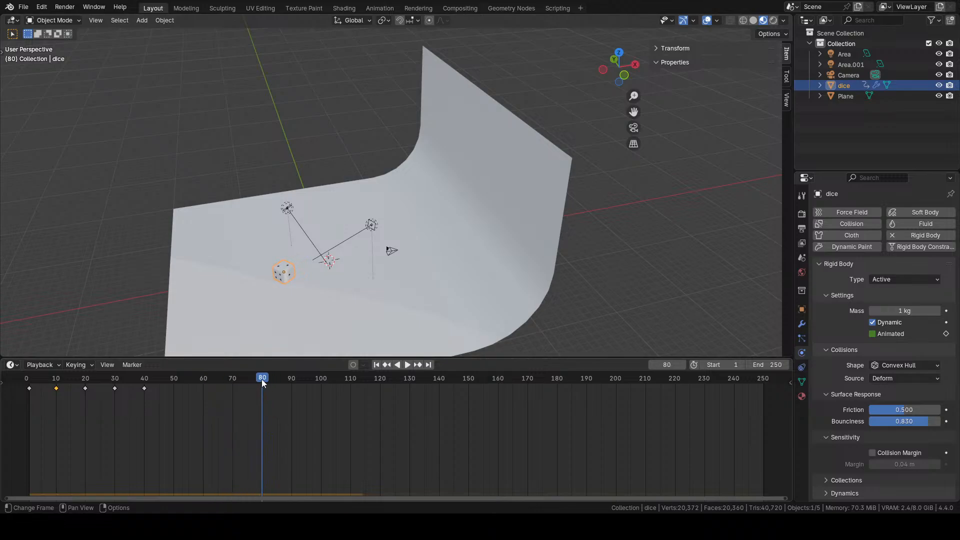
{"action": "key", "text": "i"}
{"action": "left_click", "coordinate": [873, 333]}
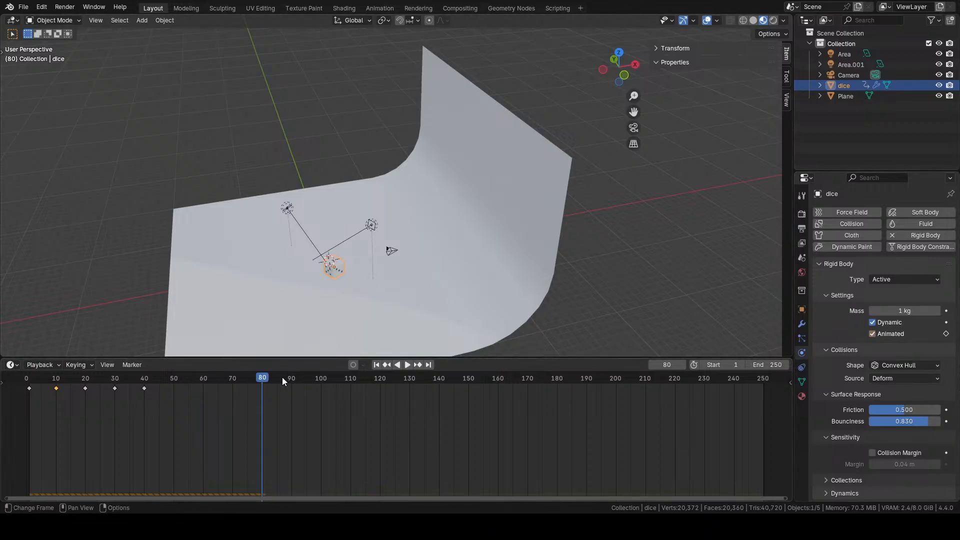
{"action": "left_click_drag", "start_coordinate": [262, 377], "coordinate": [12, 386]}
{"action": "left_click", "coordinate": [408, 365]}
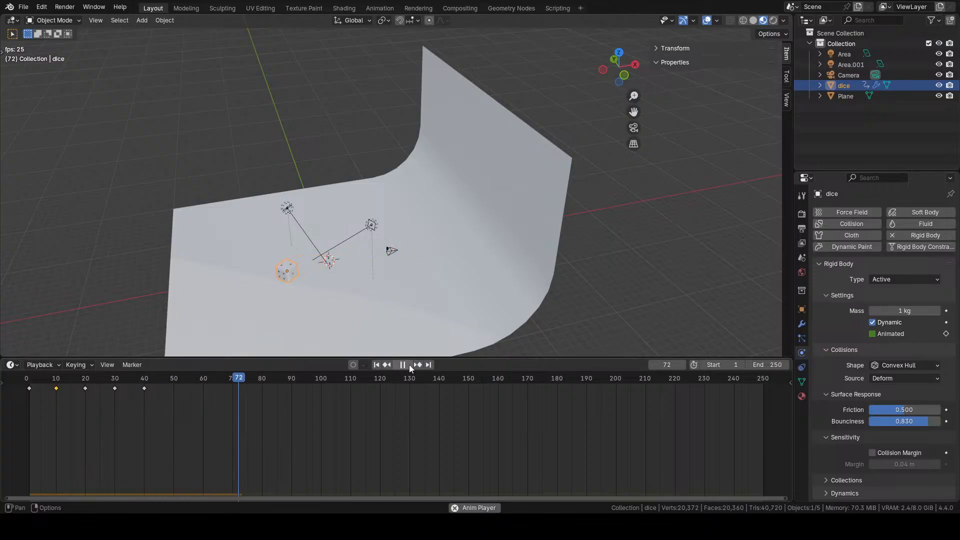
- Insert keyframes on all channels of the dice at frame 80
{"action": "left_click_drag", "start_coordinate": [289, 380], "coordinate": [262, 379]}
{"action": "key", "text": "i"}
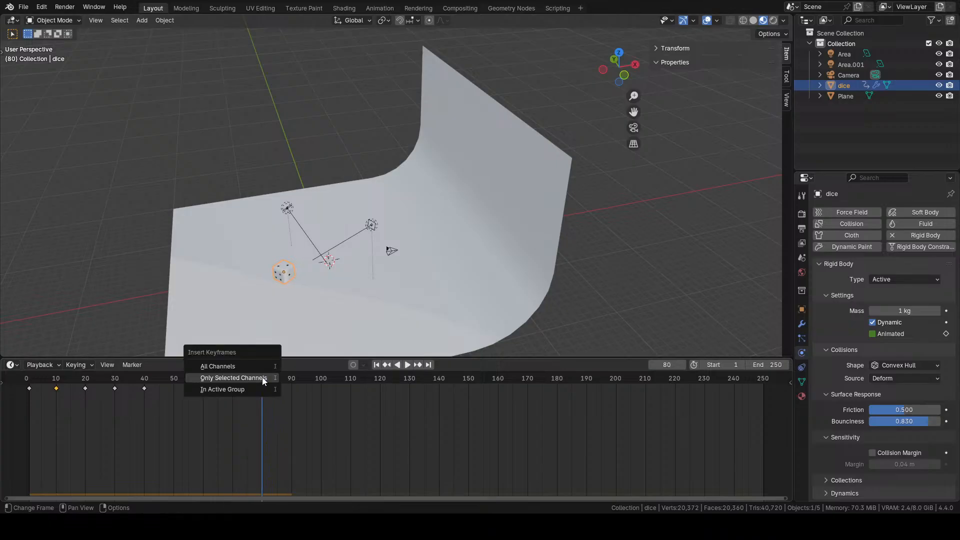
{"action": "left_click", "coordinate": [266, 366]}
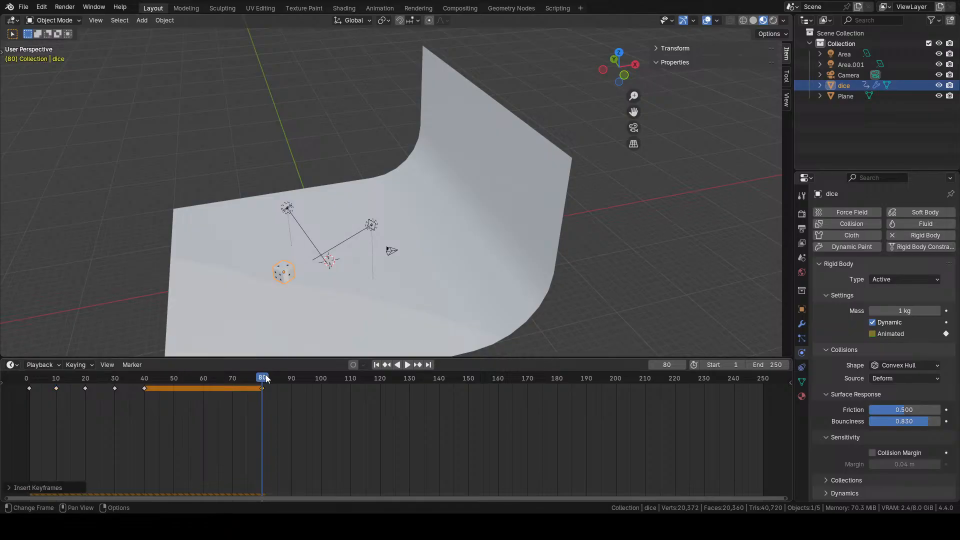
{"action": "mouse_move", "coordinate": [265, 379]}
{"action": "left_mouse_down"}
{"action": "mouse_move", "coordinate": [160, 385]}
{"action": "mouse_move", "coordinate": [261, 387]}
{"action": "left_mouse_up"}
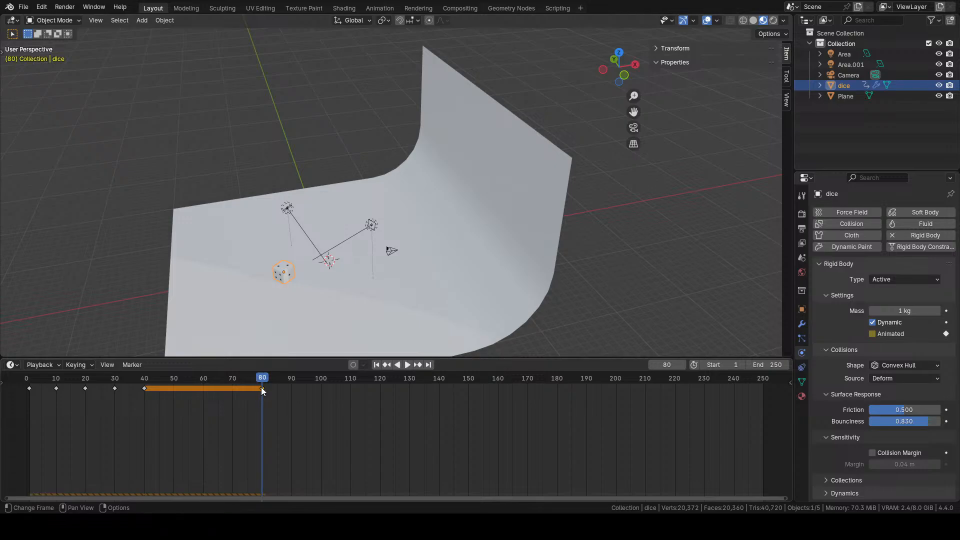
- Review the dice's Animated setting at frame 80, replay the throw from the start to past that keyframe, and return to frame 1
{"action": "left_click", "coordinate": [377, 365]}
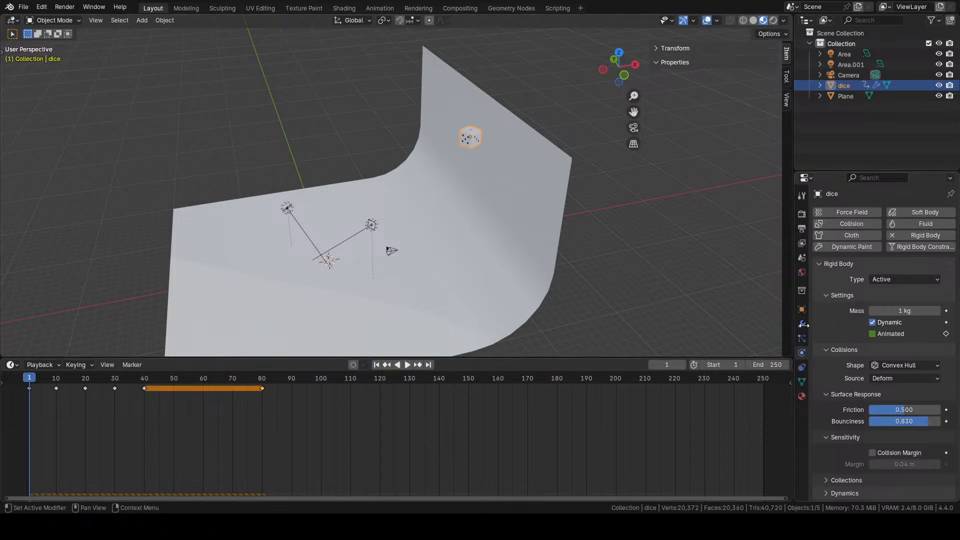
{"action": "left_click", "coordinate": [263, 377]}
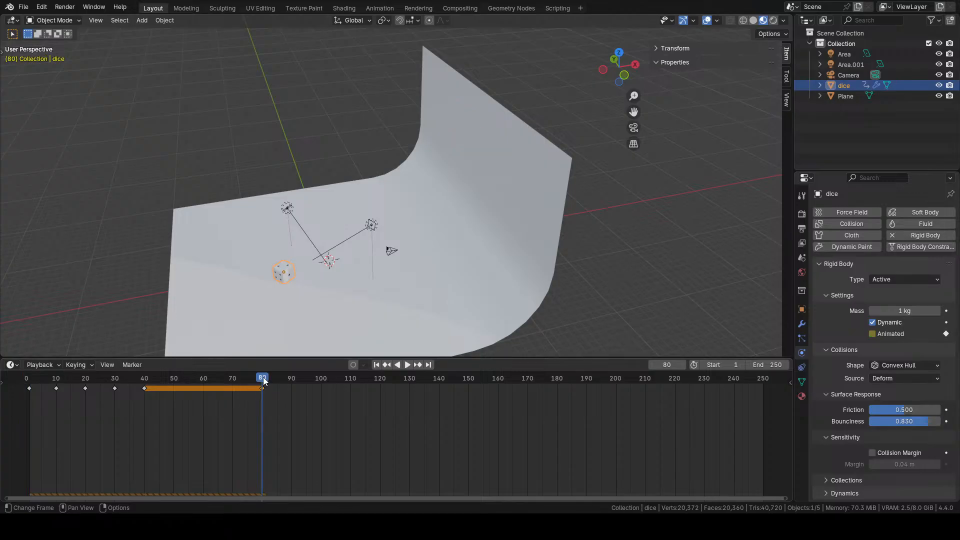
{"action": "left_click", "coordinate": [898, 334]}
{"action": "left_click", "coordinate": [899, 334]}
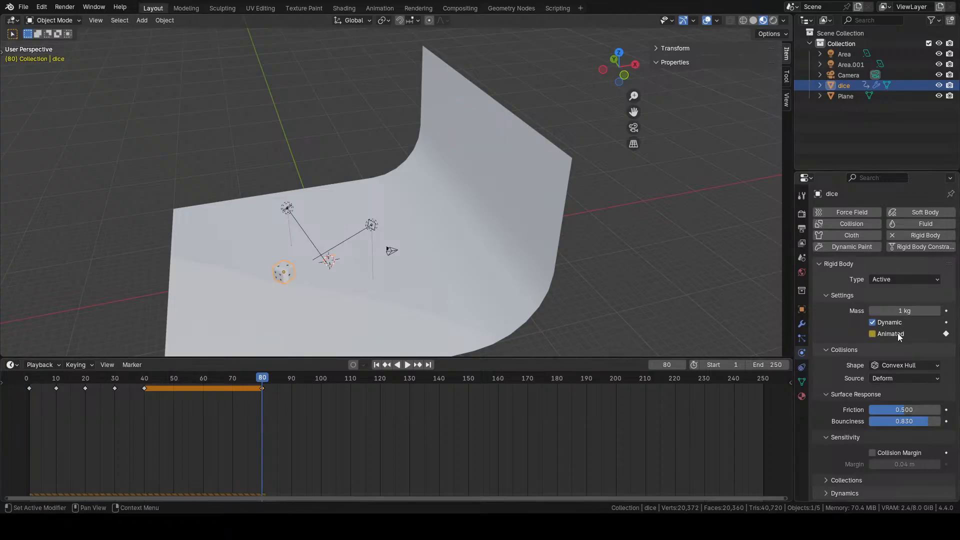
{"action": "left_click", "coordinate": [413, 363]}
{"action": "left_click", "coordinate": [412, 362]}
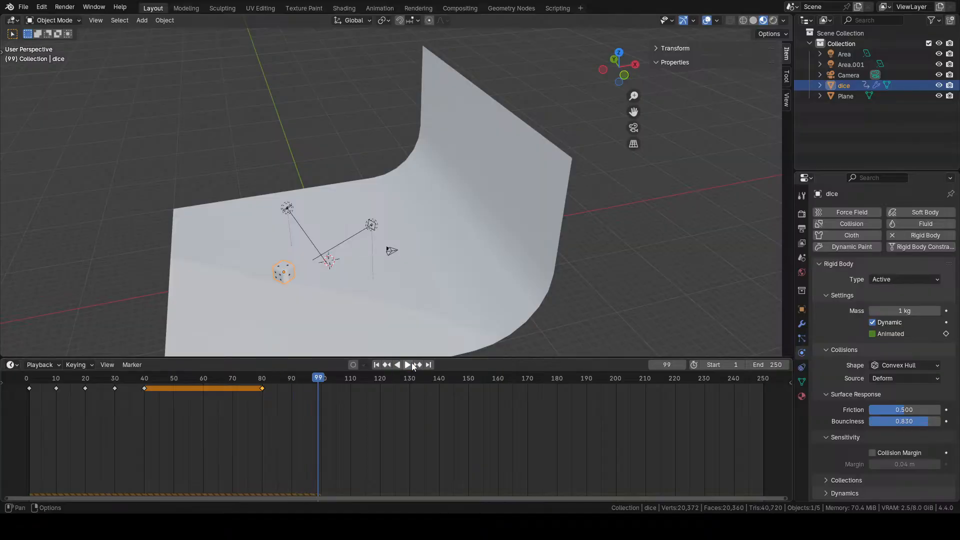
{"action": "left_click", "coordinate": [378, 365]}
{"action": "left_click", "coordinate": [407, 365]}
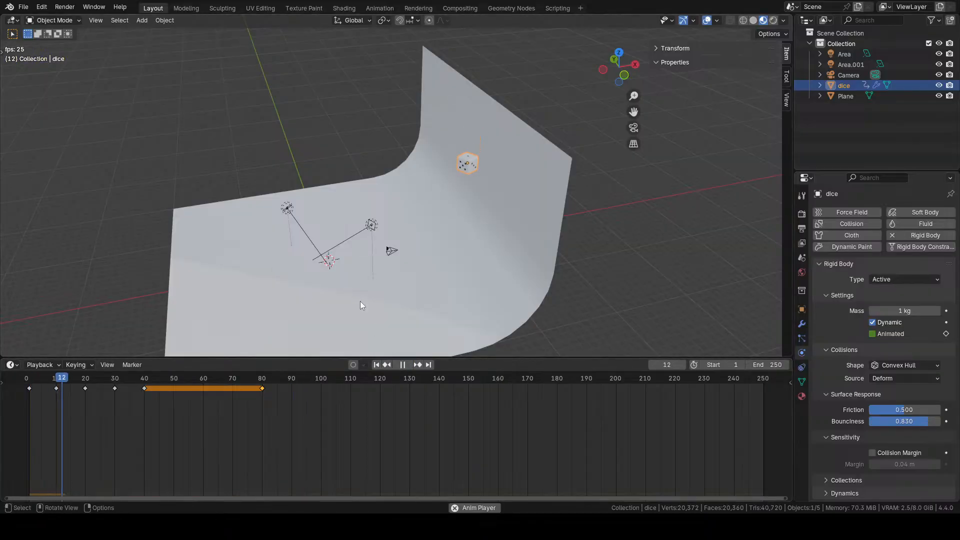
{"action": "middle_click_drag", "start_coordinate": [360, 301], "coordinate": [373, 281]}
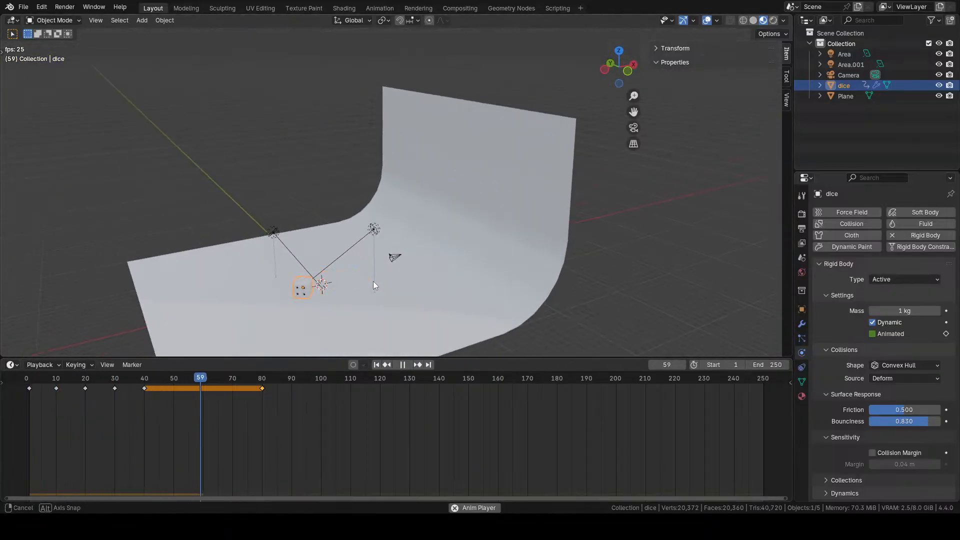
{"action": "left_click", "coordinate": [404, 365]}
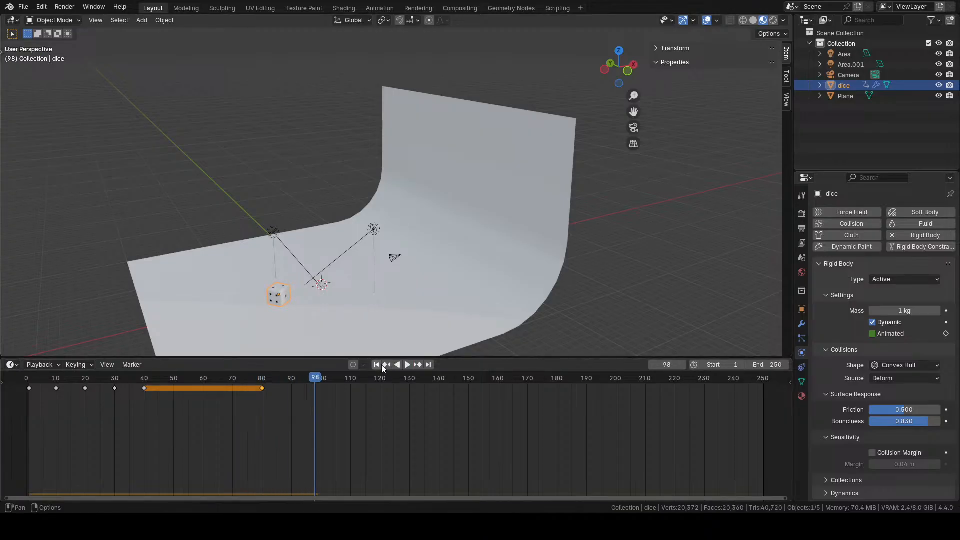
{"action": "left_click", "coordinate": [378, 364]}
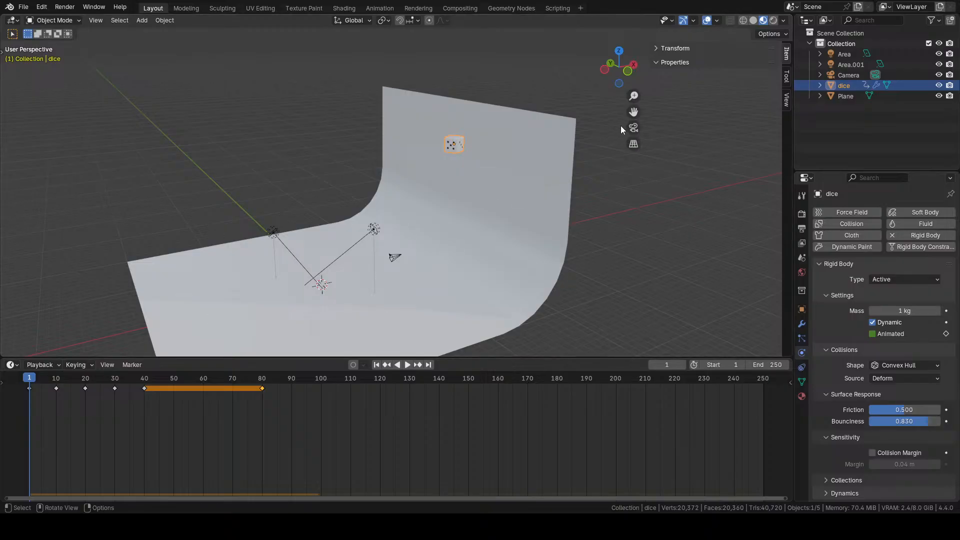
- Show the scene in top orthographic view at frame 80, close in on the landed dice, and deselect it
{"action": "left_click", "coordinate": [619, 52]}
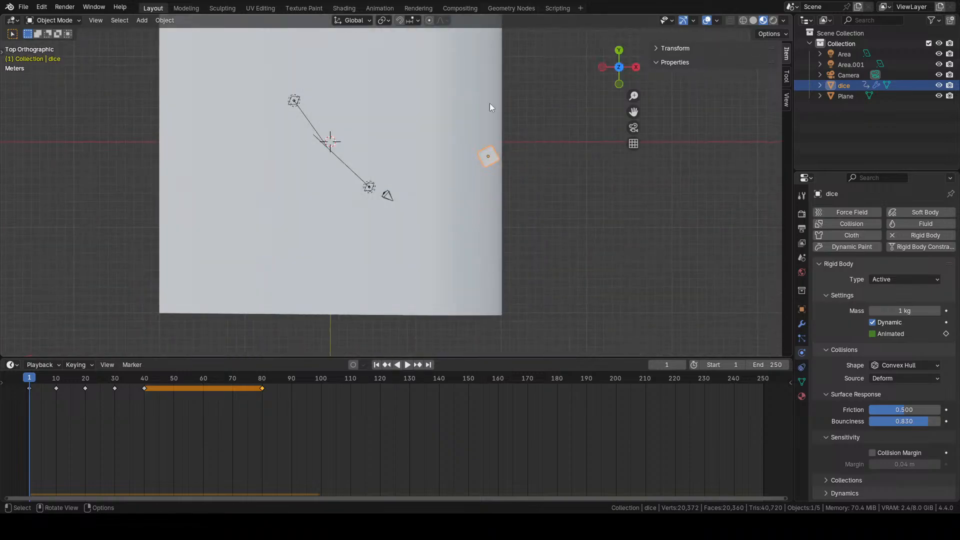
{"action": "left_click", "coordinate": [261, 378]}
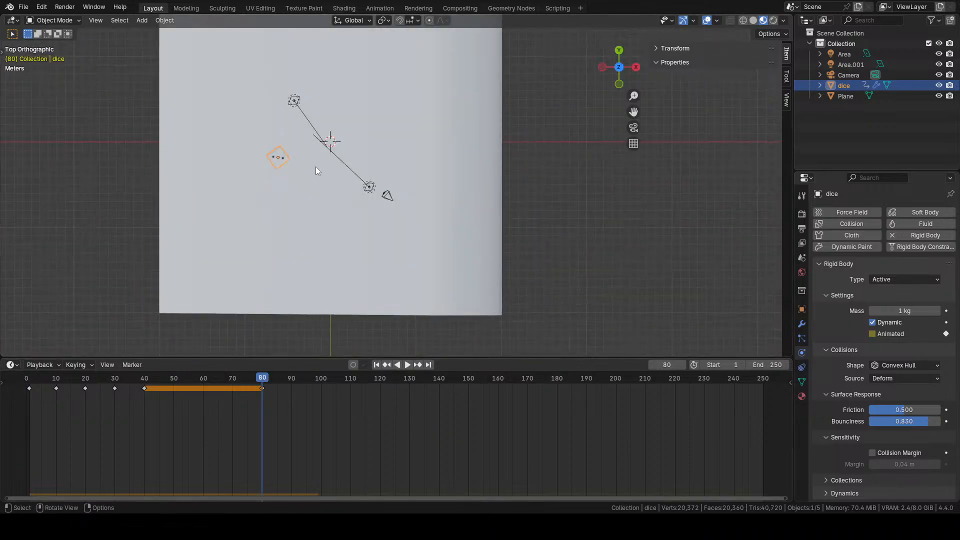
{"action": "scroll", "coordinate": [300, 168], "scroll_direction": "up", "scroll_amount": 1}
{"action": "middle_click_drag", "start_coordinate": [295, 160], "coordinate": [344, 185], "text": "shift"}
{"action": "scroll", "coordinate": [337, 190], "scroll_direction": "up", "scroll_amount": 2}
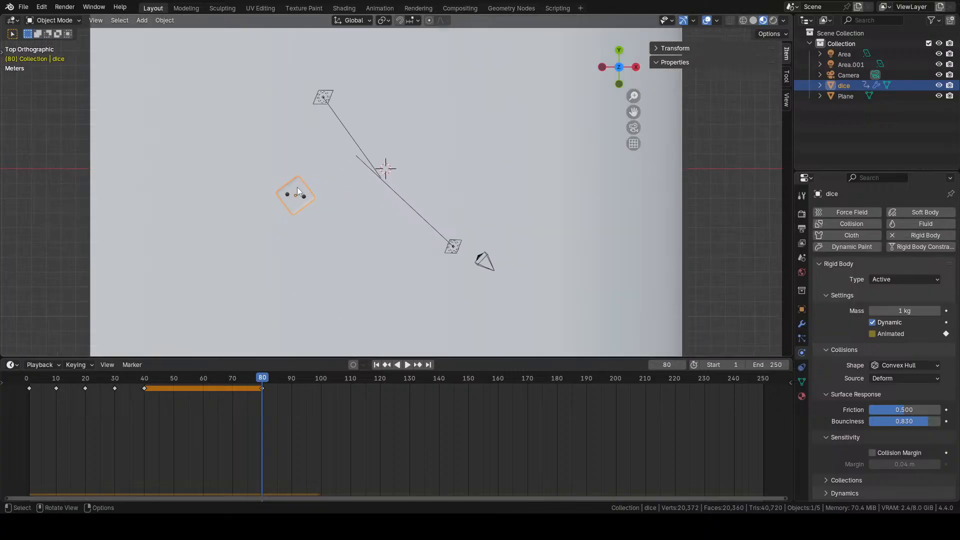
{"action": "left_click", "coordinate": [45, 200]}
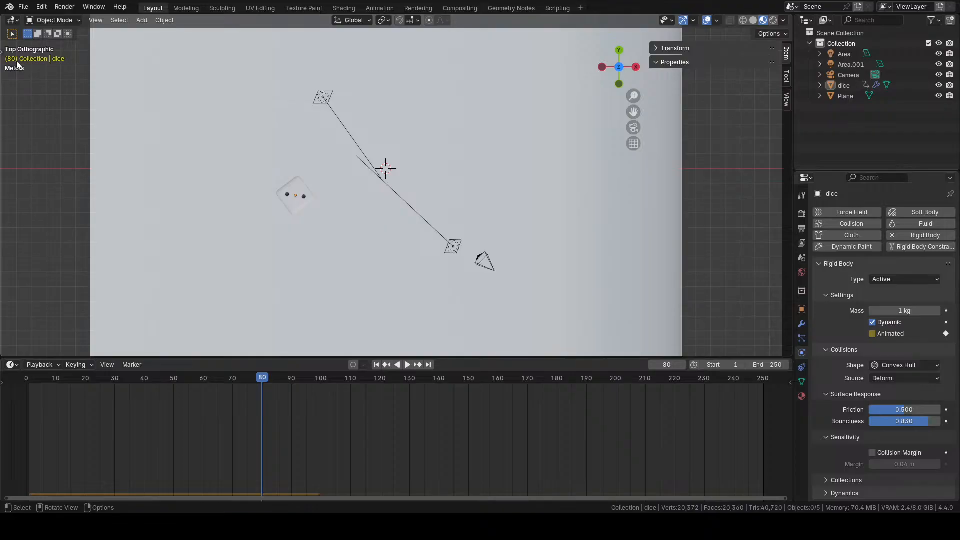
- Draw two concentric freehand rings around the landed dice with the Annotate tool
{"action": "left_click", "coordinate": [2, 50]}
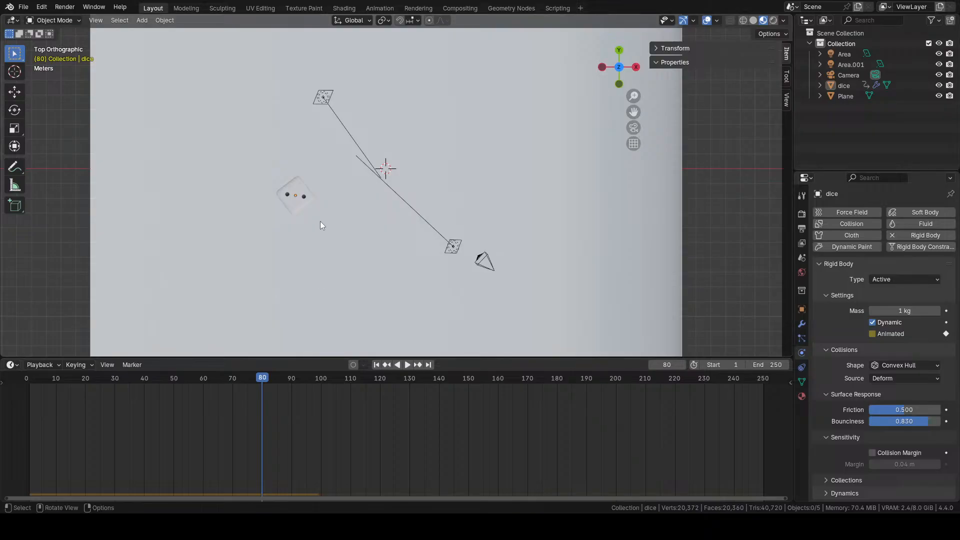
{"action": "scroll", "coordinate": [311, 217], "scroll_direction": "up", "scroll_amount": 1}
{"action": "scroll", "coordinate": [310, 220], "scroll_direction": "down", "scroll_amount": 2}
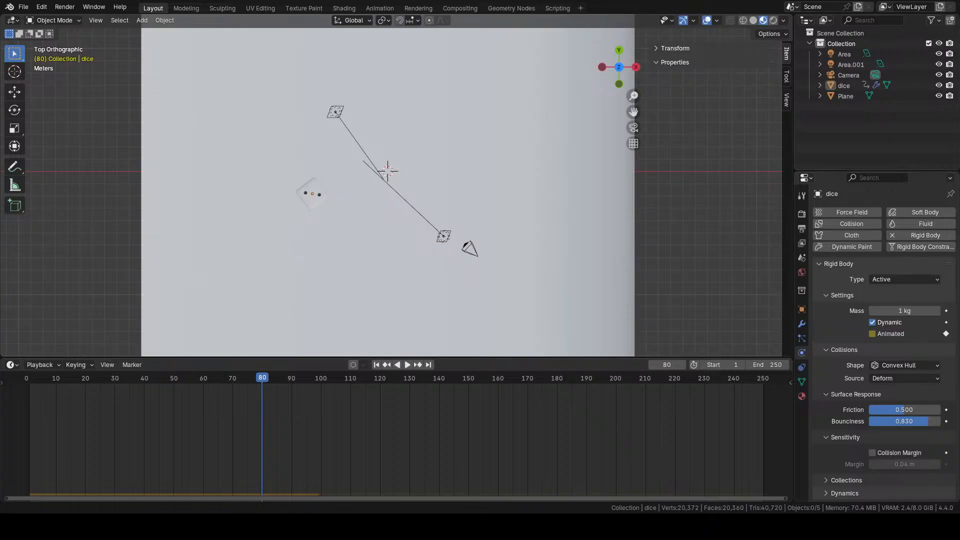
{"action": "left_click", "coordinate": [16, 170]}
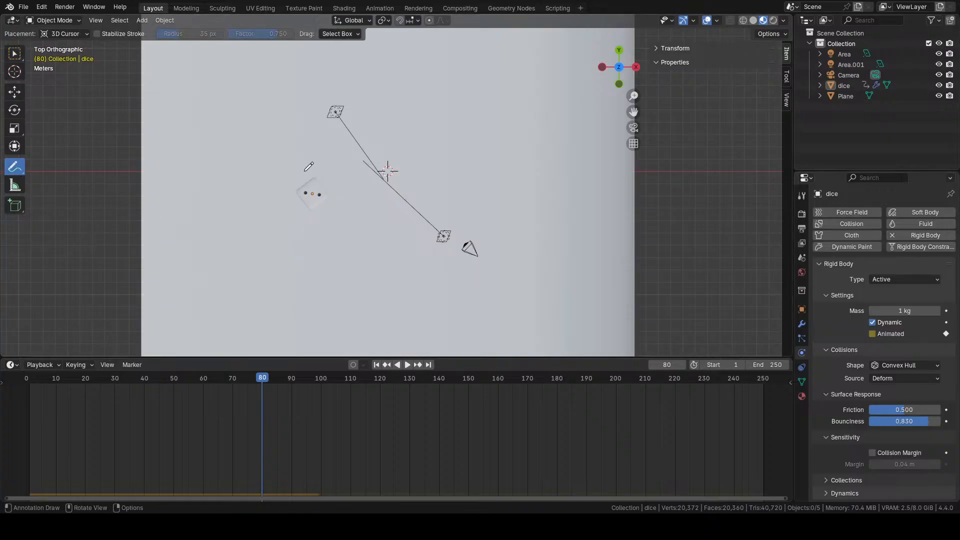
{"action": "mouse_move", "coordinate": [306, 167]}
{"action": "left_mouse_down"}
{"action": "mouse_move", "coordinate": [278, 198]}
{"action": "mouse_move", "coordinate": [334, 216]}
{"action": "mouse_move", "coordinate": [318, 166]}
{"action": "mouse_move", "coordinate": [308, 165]}
{"action": "left_mouse_up"}
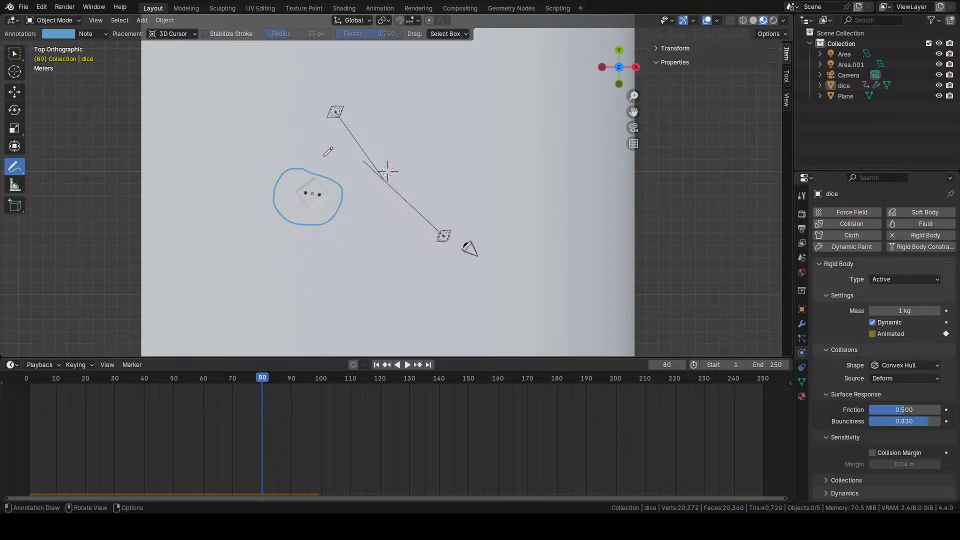
{"action": "mouse_move", "coordinate": [322, 155]}
{"action": "left_mouse_down"}
{"action": "mouse_move", "coordinate": [273, 158]}
{"action": "mouse_move", "coordinate": [302, 238]}
{"action": "mouse_move", "coordinate": [352, 159]}
{"action": "mouse_move", "coordinate": [326, 154]}
{"action": "left_mouse_up"}
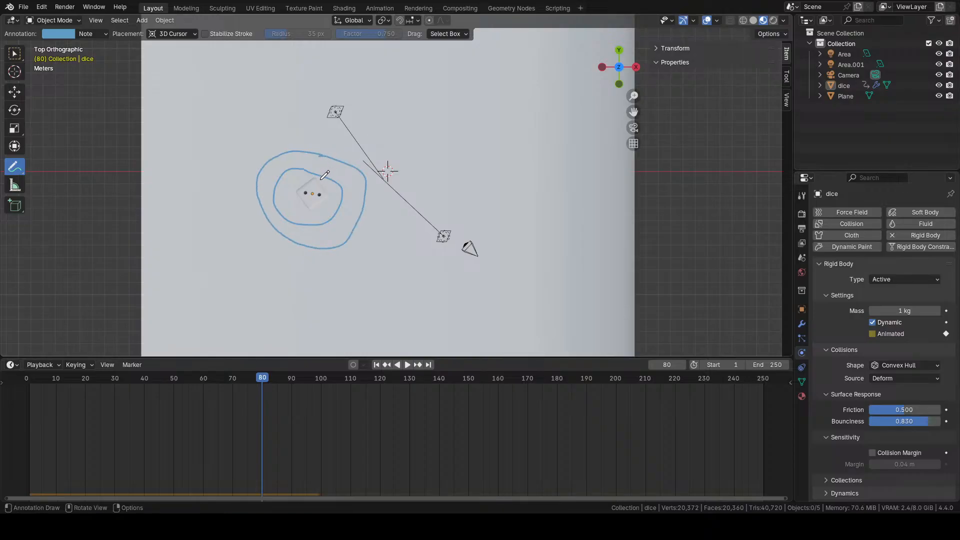
- Annotate long and short crack lines radiating outward from the dice across and beyond the two rings
{"action": "mouse_move", "coordinate": [318, 193]}
{"action": "left_mouse_down"}
{"action": "mouse_move", "coordinate": [373, 142]}
{"action": "mouse_move", "coordinate": [406, 227]}
{"action": "left_mouse_up"}
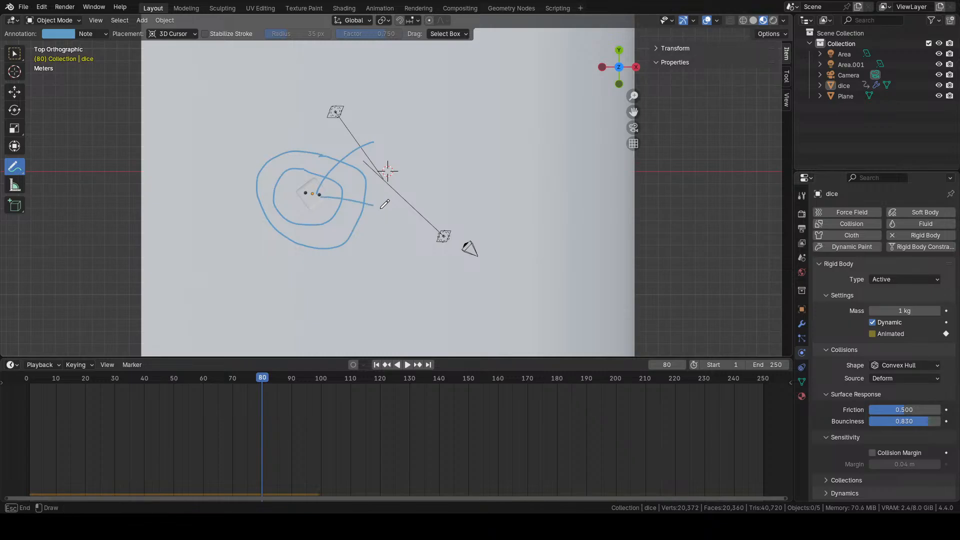
{"action": "mouse_move", "coordinate": [320, 213]}
{"action": "left_mouse_down"}
{"action": "mouse_move", "coordinate": [342, 289]}
{"action": "mouse_move", "coordinate": [257, 275]}
{"action": "left_mouse_up"}
{"action": "mouse_move", "coordinate": [292, 204]}
{"action": "left_mouse_down"}
{"action": "mouse_move", "coordinate": [214, 209]}
{"action": "mouse_move", "coordinate": [221, 138]}
{"action": "left_mouse_up"}
{"action": "left_click_drag", "start_coordinate": [289, 189], "coordinate": [283, 125]}
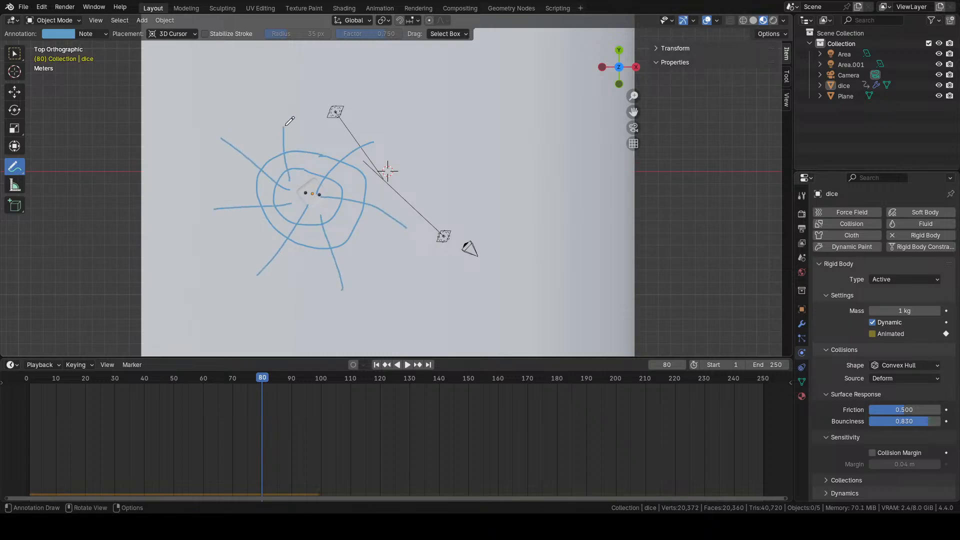
{"action": "mouse_move", "coordinate": [303, 175]}
{"action": "left_mouse_down"}
{"action": "mouse_move", "coordinate": [311, 134]}
{"action": "mouse_move", "coordinate": [350, 139]}
{"action": "left_mouse_up"}
{"action": "mouse_move", "coordinate": [378, 179]}
{"action": "left_mouse_down"}
{"action": "mouse_move", "coordinate": [395, 186]}
{"action": "mouse_move", "coordinate": [378, 229]}
{"action": "left_mouse_up"}
{"action": "left_click_drag", "start_coordinate": [356, 235], "coordinate": [364, 267]}
{"action": "mouse_move", "coordinate": [321, 243]}
{"action": "left_mouse_down"}
{"action": "mouse_move", "coordinate": [311, 259]}
{"action": "mouse_move", "coordinate": [223, 232]}
{"action": "left_mouse_up"}
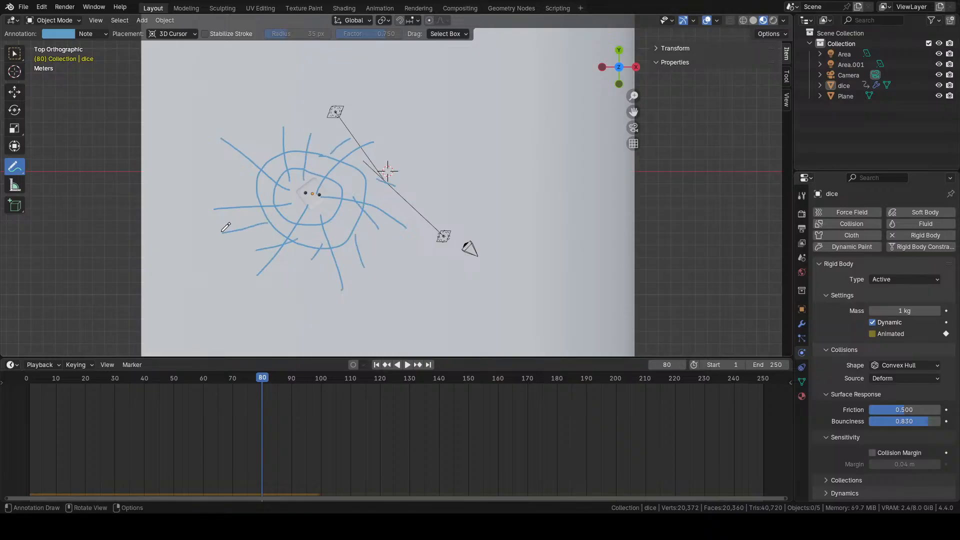
{"action": "left_click_drag", "start_coordinate": [268, 187], "coordinate": [221, 186]}
{"action": "left_click_drag", "start_coordinate": [273, 161], "coordinate": [258, 124]}
- Add scattered annotation dots between the crack lines around the rings
{"action": "left_click", "coordinate": [342, 179]}
{"action": "left_click", "coordinate": [322, 167]}
{"action": "left_click", "coordinate": [326, 148]}
{"action": "left_click", "coordinate": [343, 228]}
{"action": "left_click", "coordinate": [367, 239]}
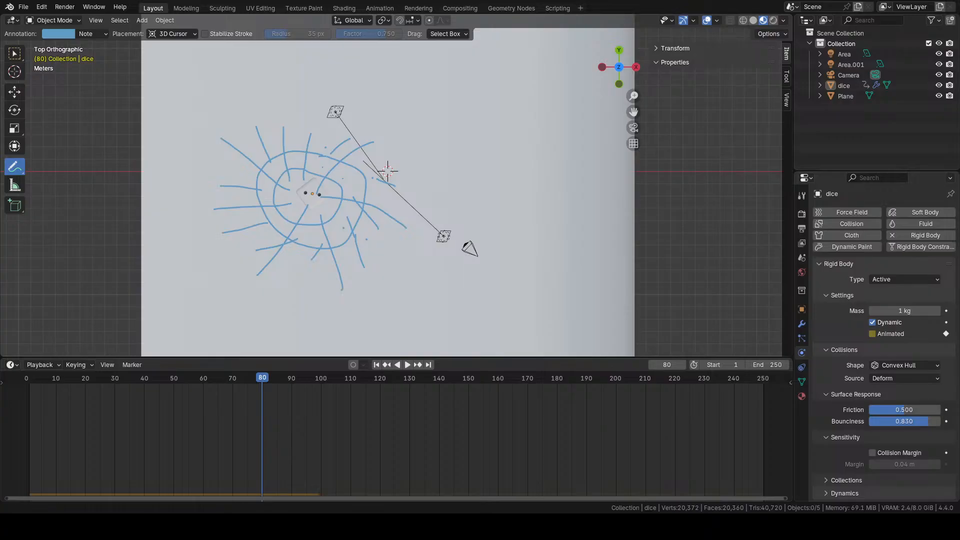
- Open the Cell Fracture settings, choose Annotation Pencil as the point source, and set its source limit to 500
{"action": "left_click", "coordinate": [169, 20]}
{"action": "mouse_move", "coordinate": [214, 320]}
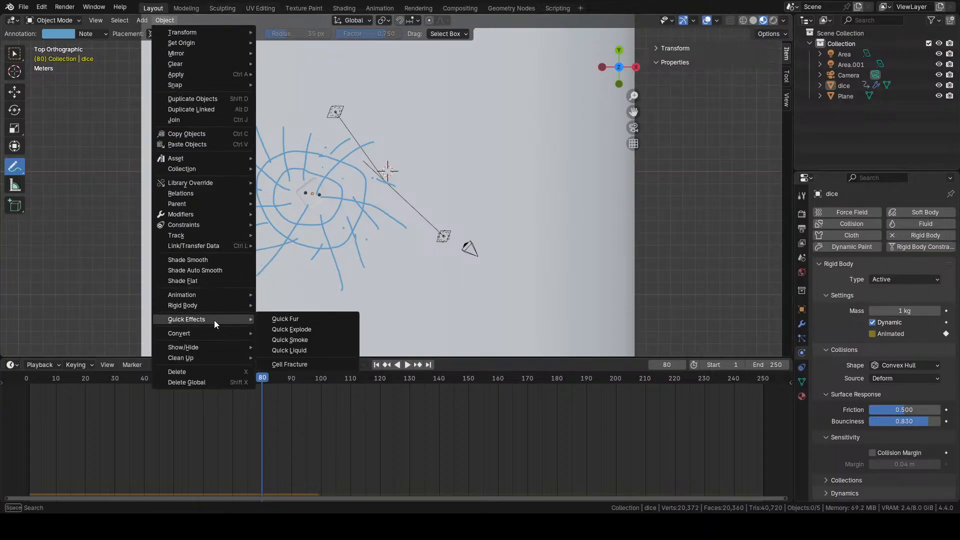
{"action": "left_click", "coordinate": [293, 364]}
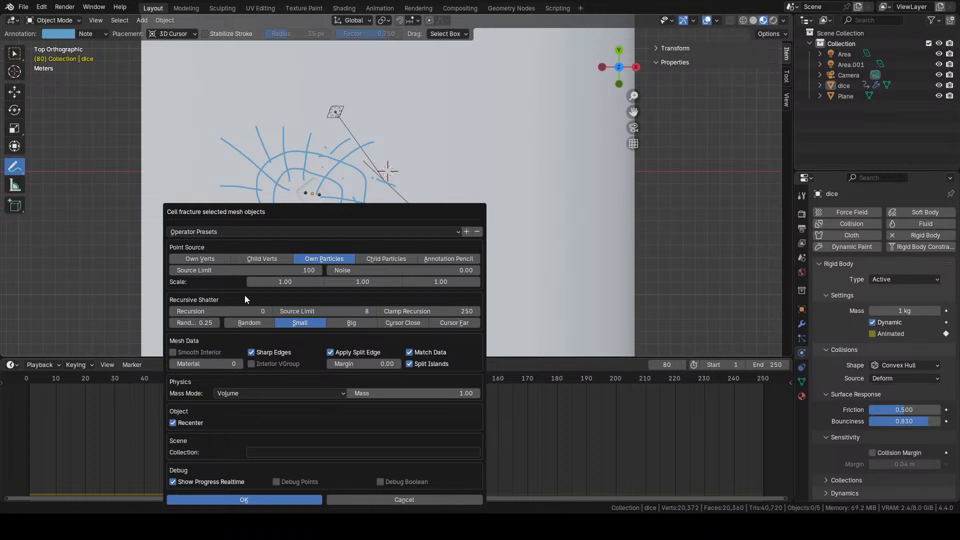
{"action": "left_click", "coordinate": [450, 260]}
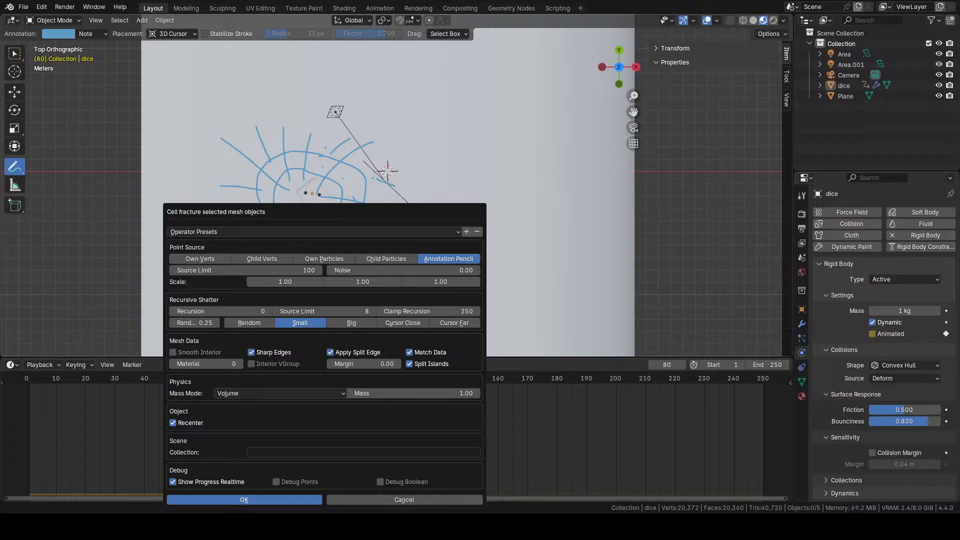
{"action": "left_click", "coordinate": [287, 270]}
{"action": "type", "text": "500"}
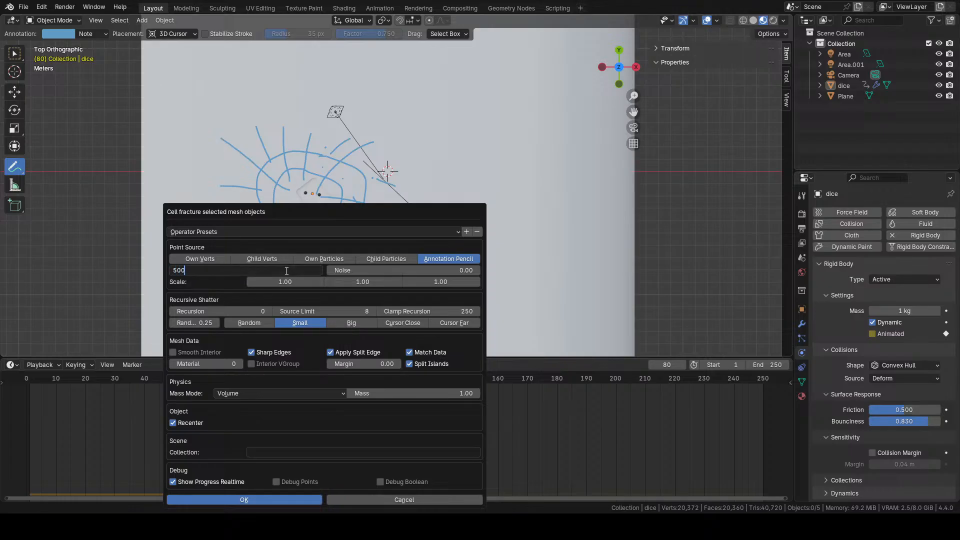
{"action": "key", "text": "Return"}
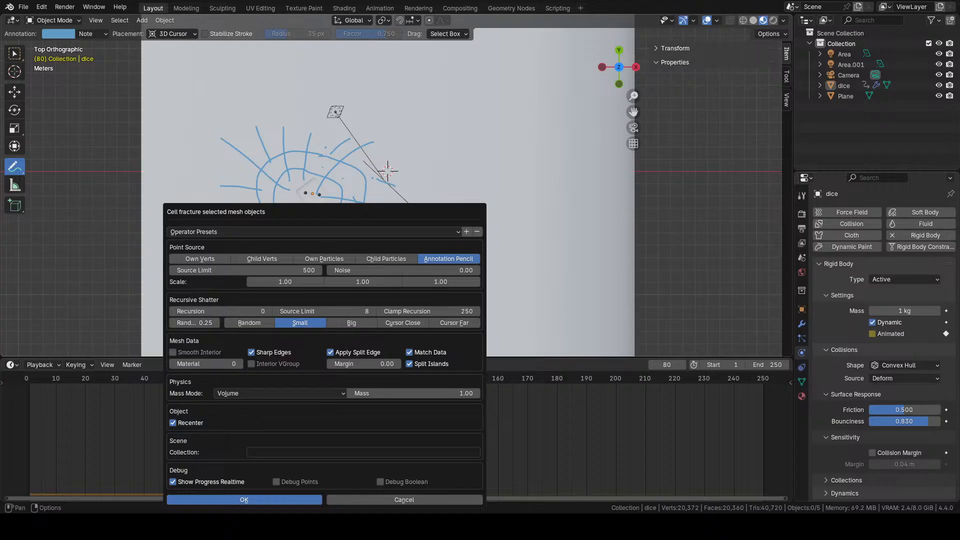
- Set the Cell Fracture mass mode to Uniform and its mesh margin to 0.0001
{"action": "left_click", "coordinate": [299, 392]}
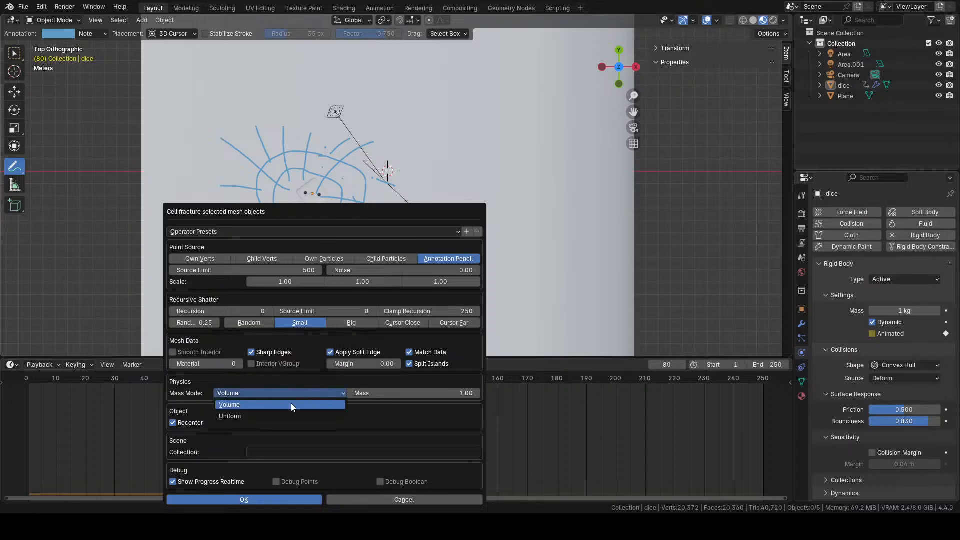
{"action": "left_click", "coordinate": [280, 416]}
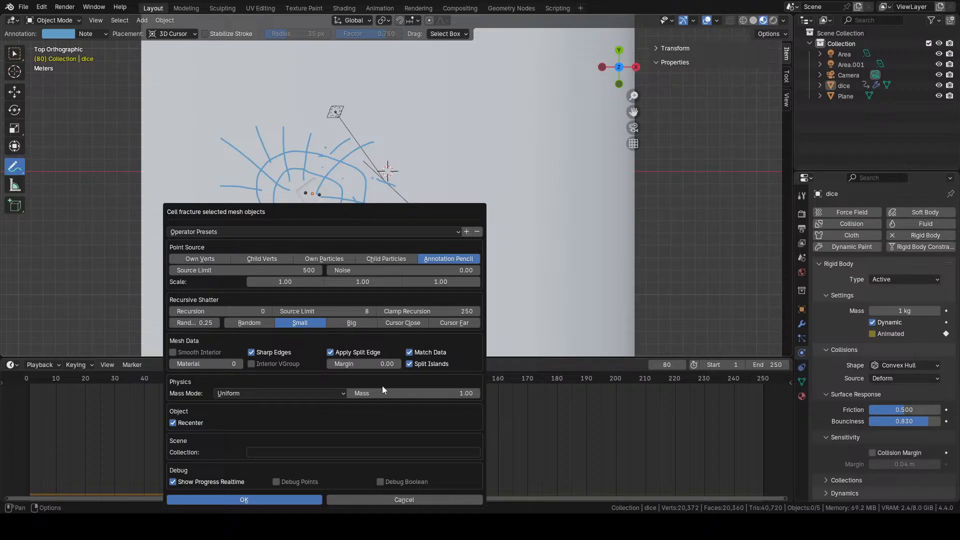
{"action": "left_click", "coordinate": [385, 365]}
{"action": "left_click", "coordinate": [346, 364]}
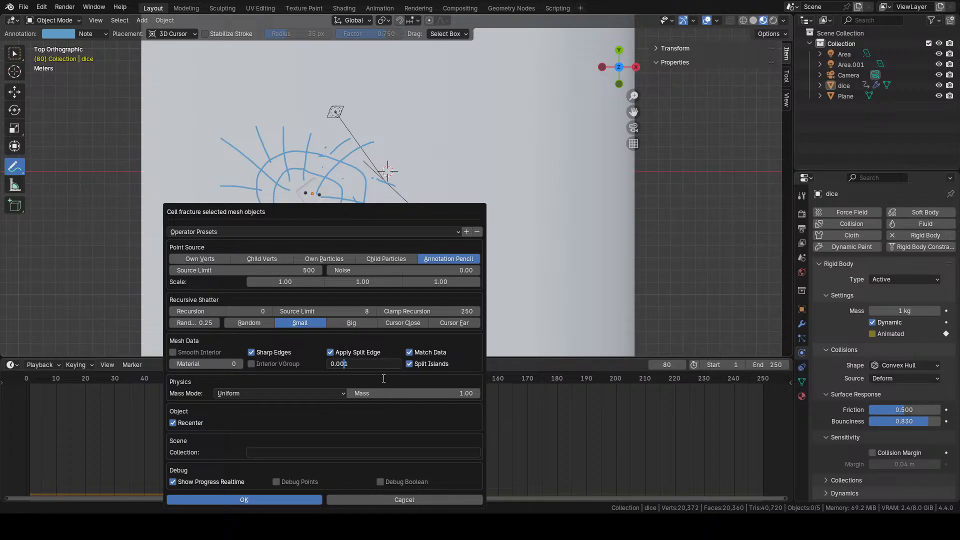
{"action": "type", "text": "0"}
{"action": "key", "text": "Return"}
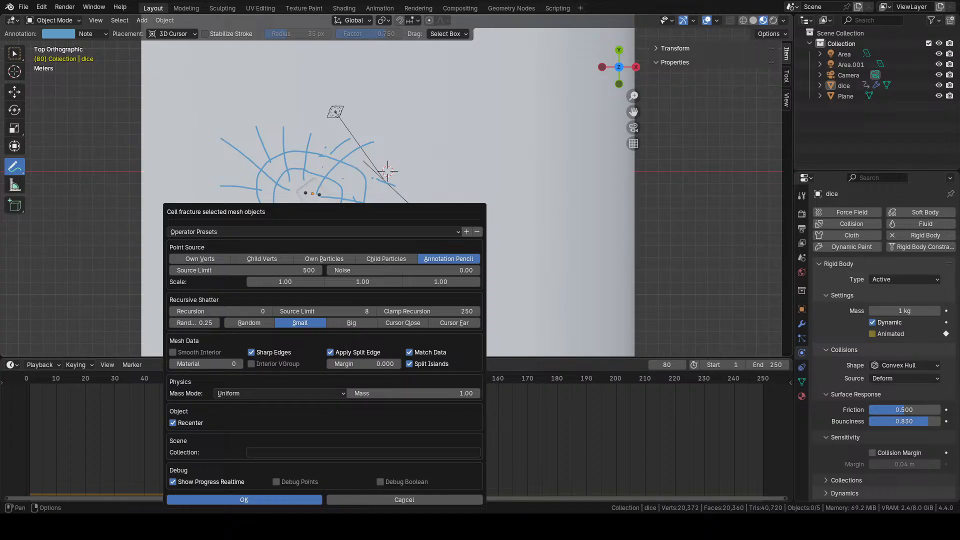
- Name the fracture's output collection Break and run Cell Fracture
{"action": "left_click", "coordinate": [326, 454]}
{"action": "type", "text": "Break"}
{"action": "key", "text": "Return"}
{"action": "left_click", "coordinate": [292, 498]}
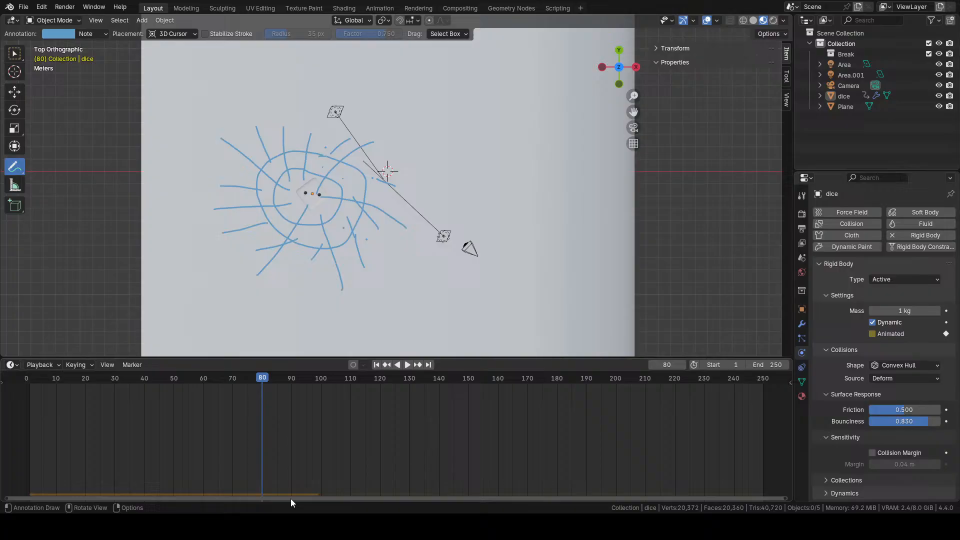
- Leave the Annotate tool for Select Box and examine the Break collection and the backdrop plane for fracture pieces
{"action": "left_click", "coordinate": [15, 54]}
{"action": "mouse_move", "coordinate": [172, 222]}
{"action": "middle_mouse_down"}
{"action": "mouse_move", "coordinate": [263, 137]}
{"action": "mouse_move", "coordinate": [371, 227]}
{"action": "mouse_move", "coordinate": [468, 280]}
{"action": "mouse_move", "coordinate": [434, 244]}
{"action": "mouse_move", "coordinate": [427, 292]}
{"action": "middle_mouse_up"}
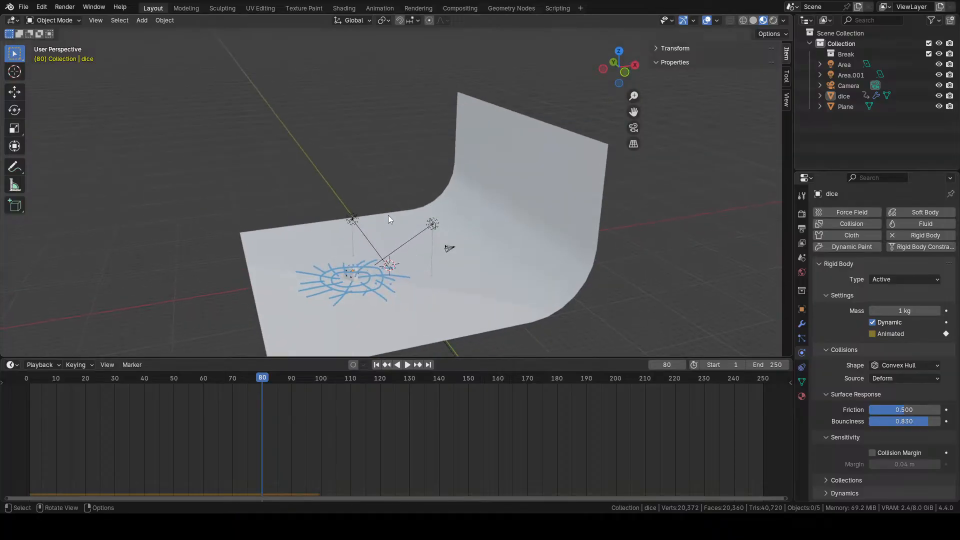
{"action": "middle_click_drag", "start_coordinate": [388, 215], "coordinate": [425, 205]}
{"action": "left_click", "coordinate": [686, 46]}
{"action": "left_click", "coordinate": [686, 48]}
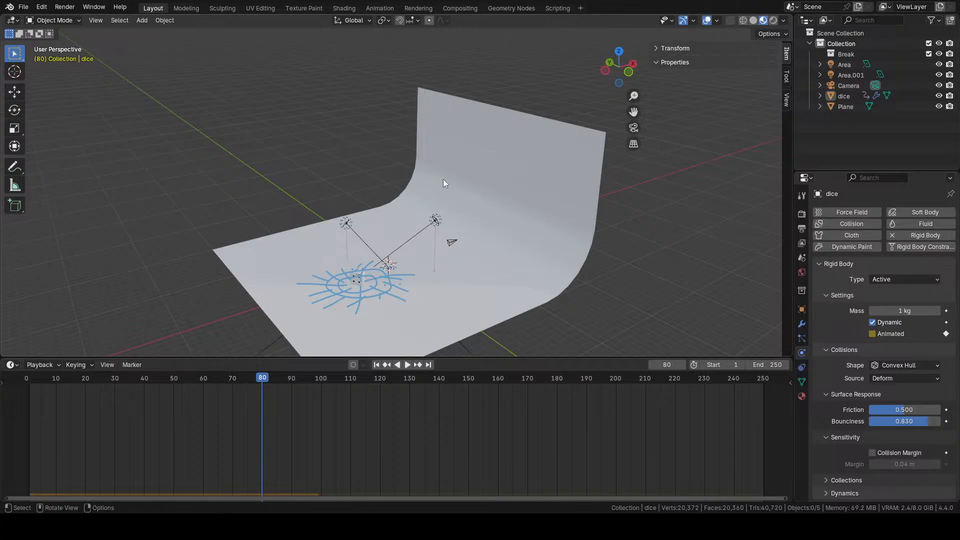
{"action": "middle_click_drag", "start_coordinate": [443, 179], "coordinate": [404, 207]}
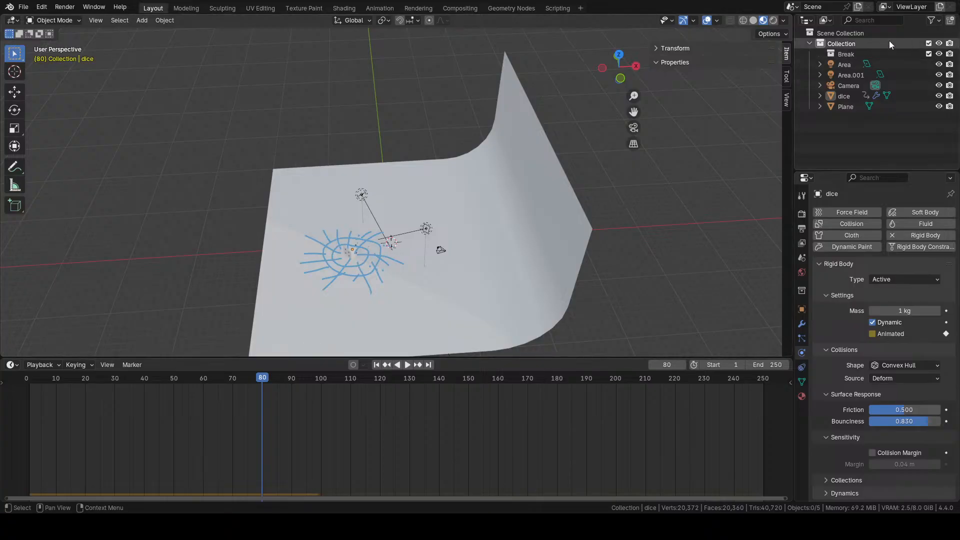
{"action": "left_click", "coordinate": [842, 55]}
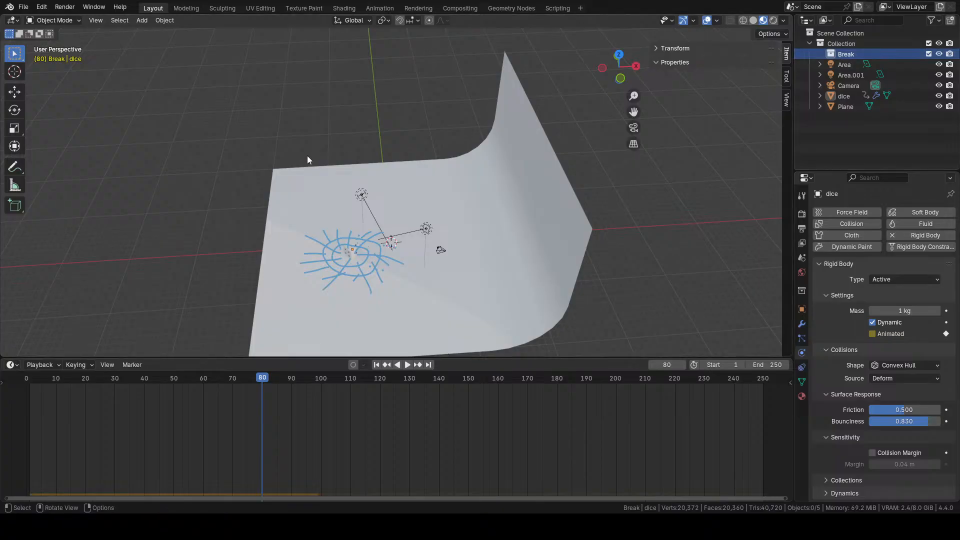
{"action": "middle_click_drag", "start_coordinate": [307, 155], "coordinate": [338, 150]}
{"action": "left_click", "coordinate": [379, 283]}
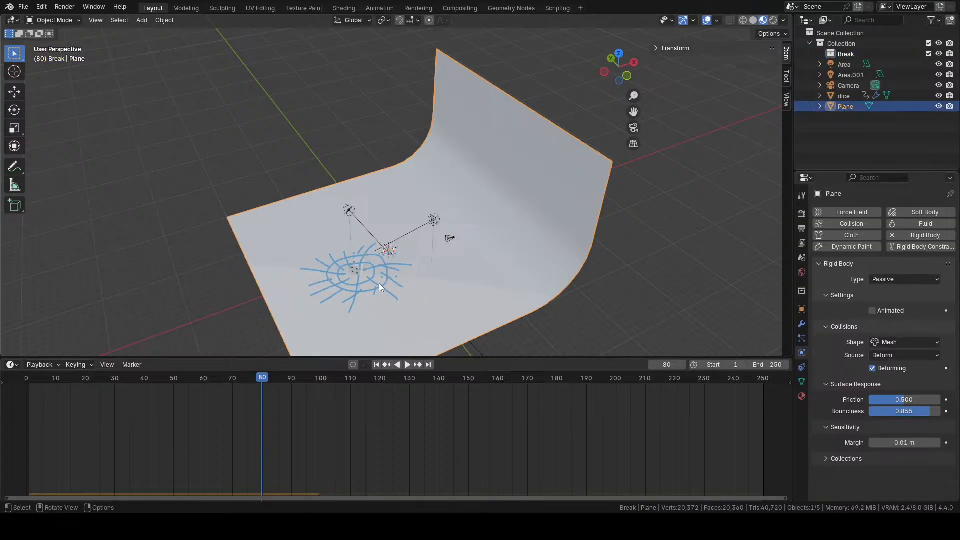
{"action": "mouse_move", "coordinate": [380, 280]}
{"action": "middle_mouse_down"}
{"action": "mouse_move", "coordinate": [343, 291]}
{"action": "mouse_move", "coordinate": [349, 274]}
{"action": "mouse_move", "coordinate": [446, 193]}
{"action": "mouse_move", "coordinate": [421, 200]}
{"action": "mouse_move", "coordinate": [417, 207]}
{"action": "mouse_move", "coordinate": [433, 191]}
{"action": "mouse_move", "coordinate": [484, 178]}
{"action": "middle_mouse_up"}
{"action": "scroll", "coordinate": [349, 271], "scroll_direction": "up", "scroll_amount": 2}
{"action": "scroll", "coordinate": [416, 212], "scroll_direction": "up", "scroll_amount": 2}
{"action": "scroll", "coordinate": [431, 208], "scroll_direction": "down", "scroll_amount": 1}
{"action": "scroll", "coordinate": [430, 200], "scroll_direction": "up", "scroll_amount": 2}
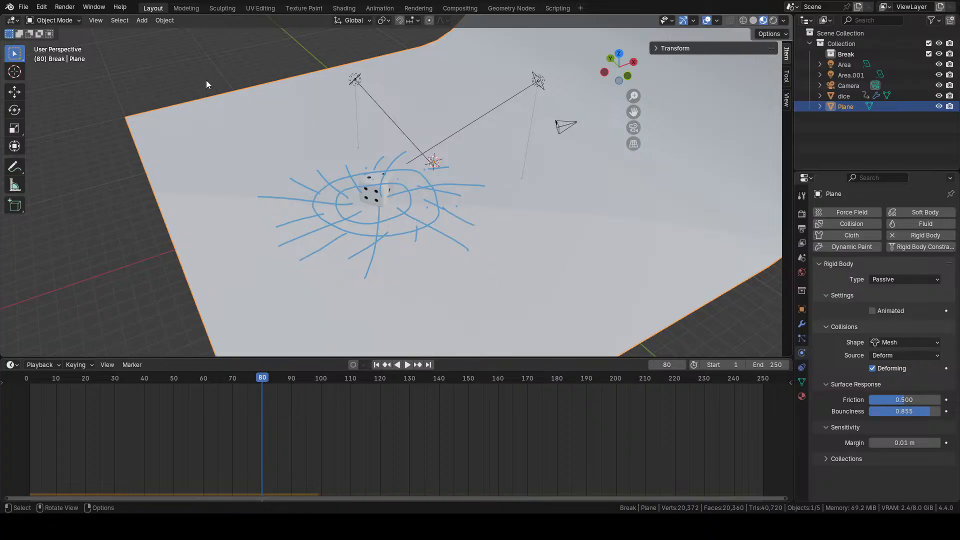
- Delete the Break collection
{"action": "left_click", "coordinate": [862, 55]}
{"action": "right_click", "coordinate": [857, 54]}
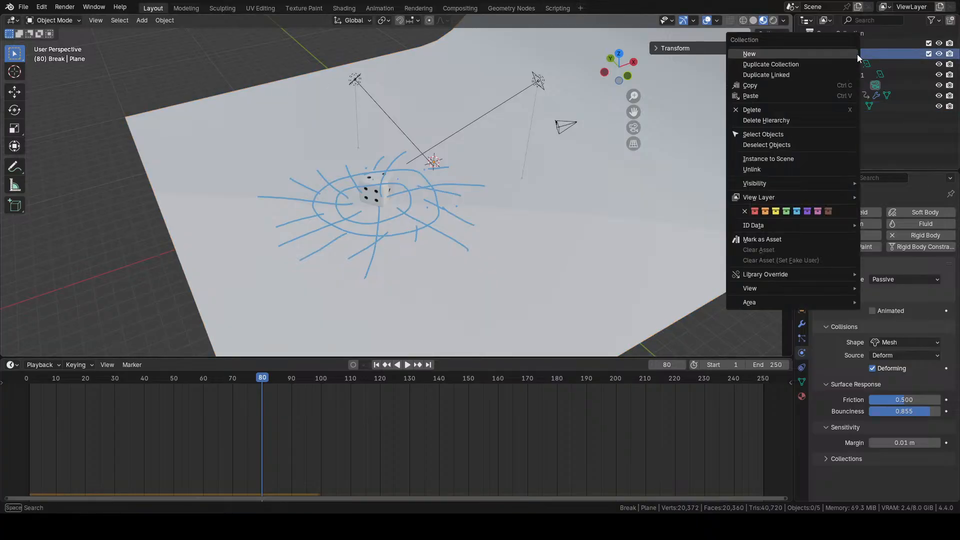
{"action": "left_click", "coordinate": [764, 109]}
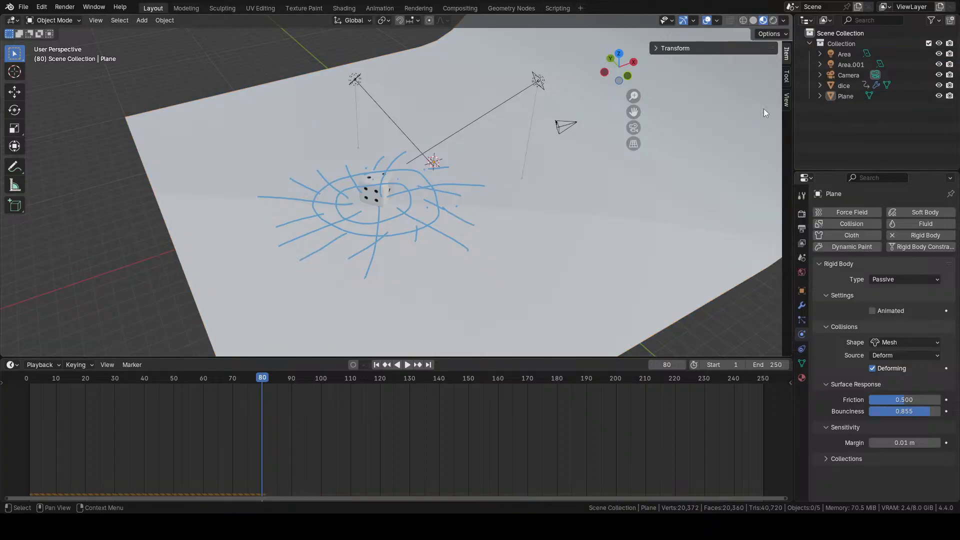
- Run Cell Fracture again with the existing Annotation Pencil settings, outputting to the Break collection
{"action": "left_click", "coordinate": [174, 22]}
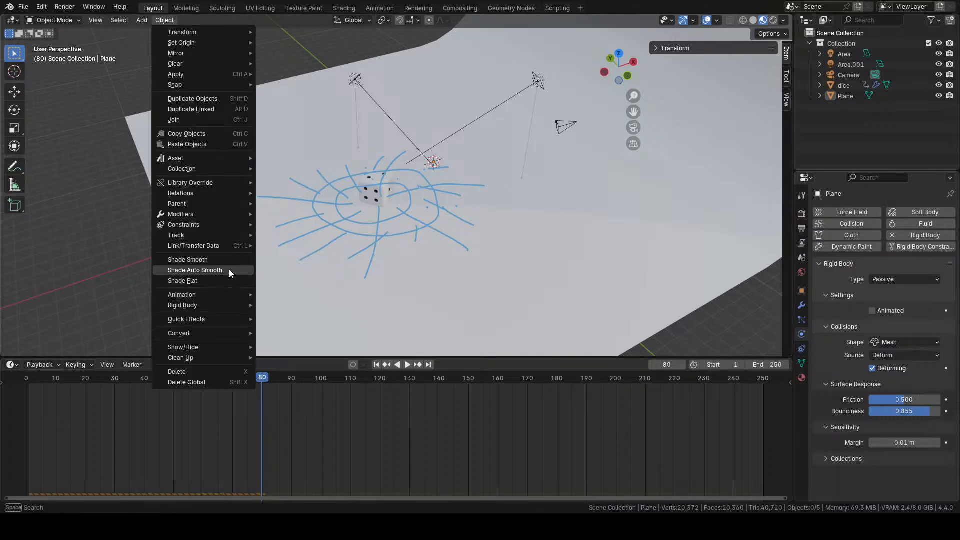
{"action": "mouse_move", "coordinate": [224, 319]}
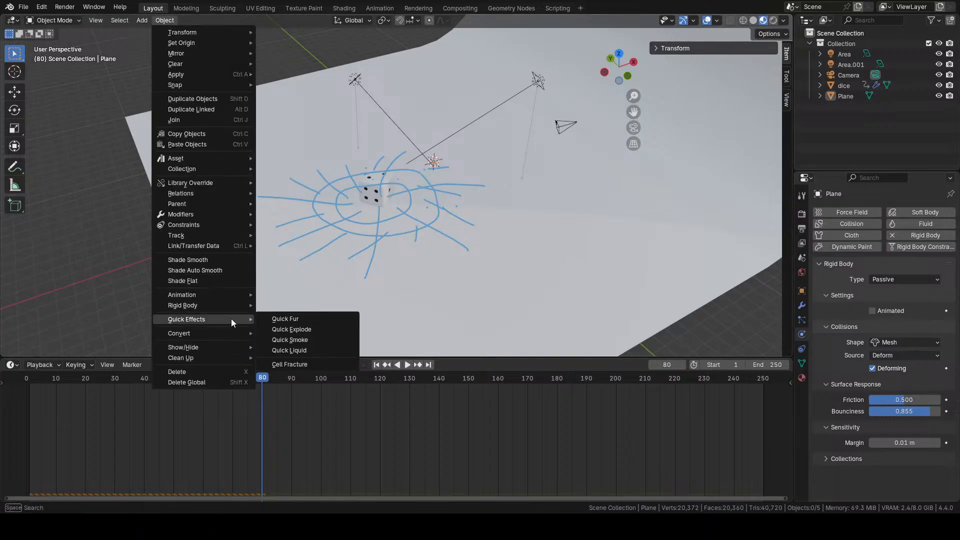
{"action": "left_click", "coordinate": [295, 365]}
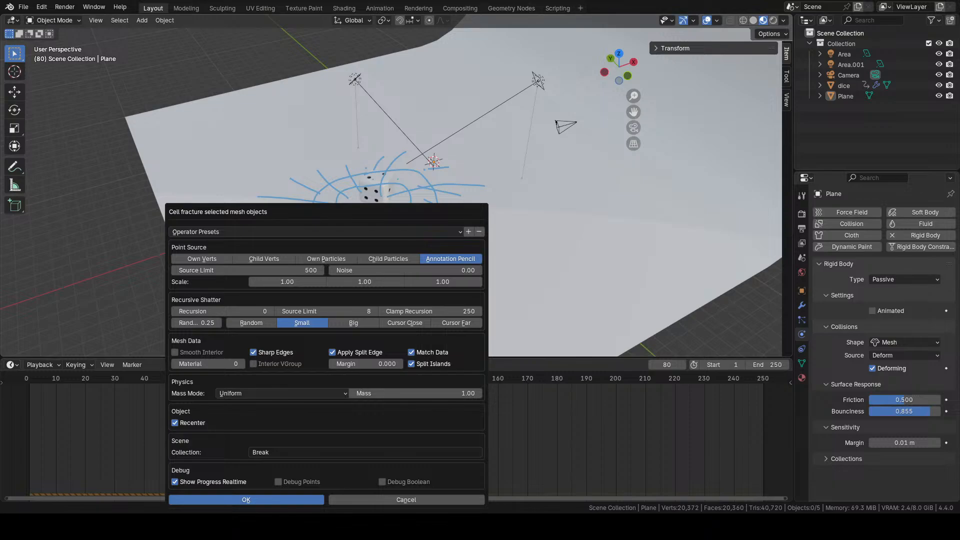
{"action": "left_click", "coordinate": [278, 499]}
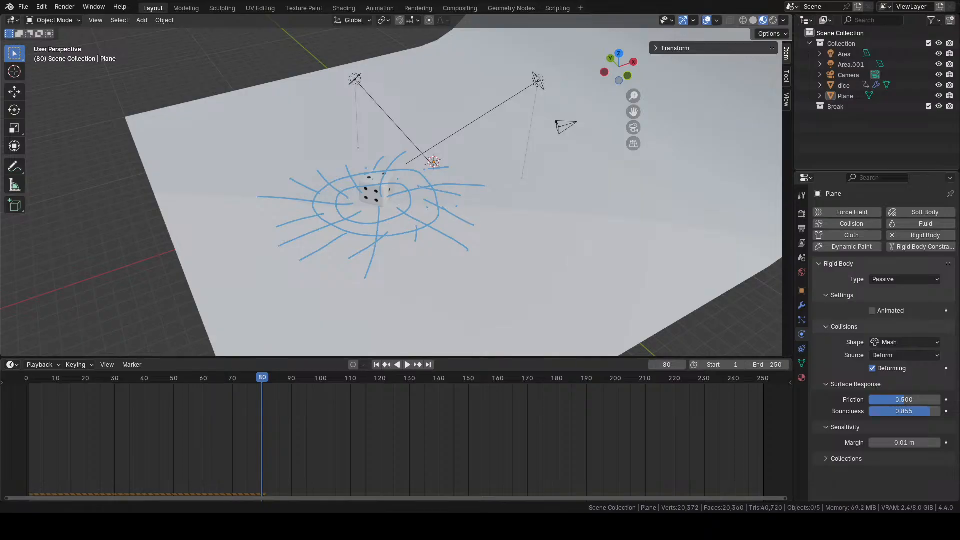
- Inspect the Break collection, the scene objects and the annotated area of the backdrop for fracture pieces
{"action": "left_click", "coordinate": [855, 106]}
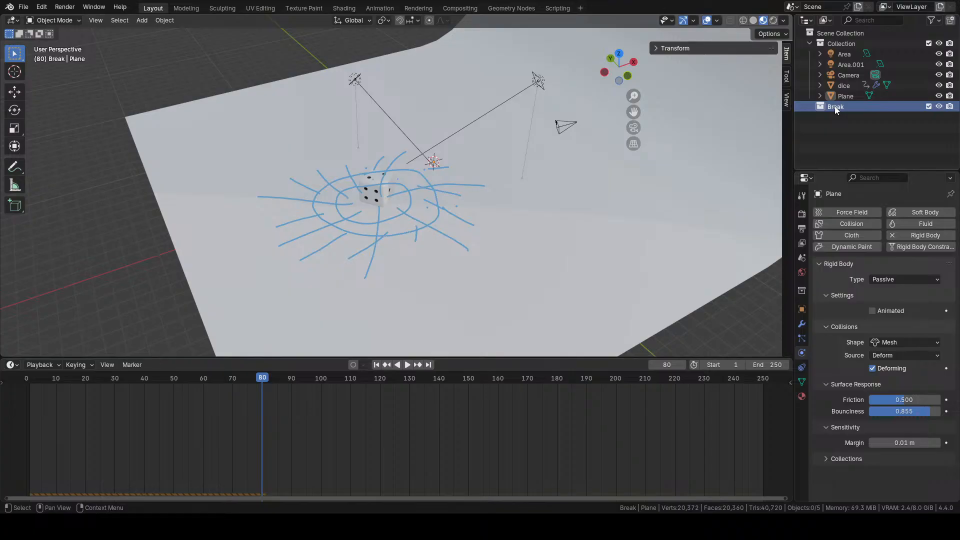
{"action": "left_click", "coordinate": [842, 128]}
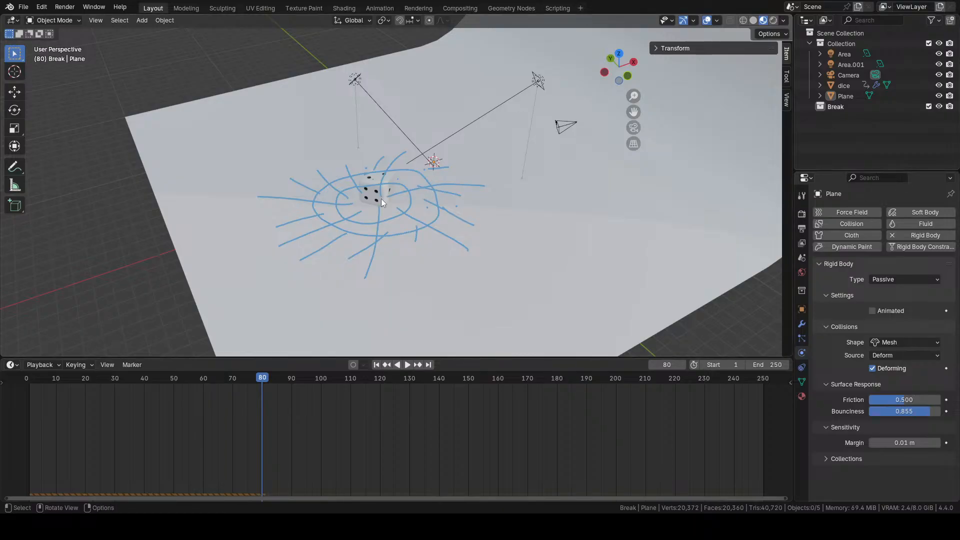
{"action": "middle_click_drag", "start_coordinate": [372, 215], "coordinate": [452, 199]}
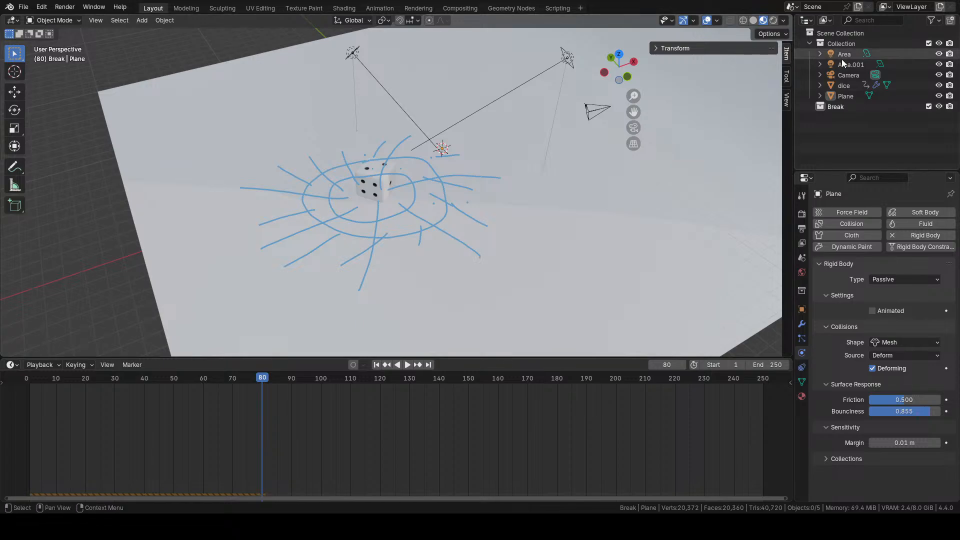
{"action": "left_click", "coordinate": [850, 86]}
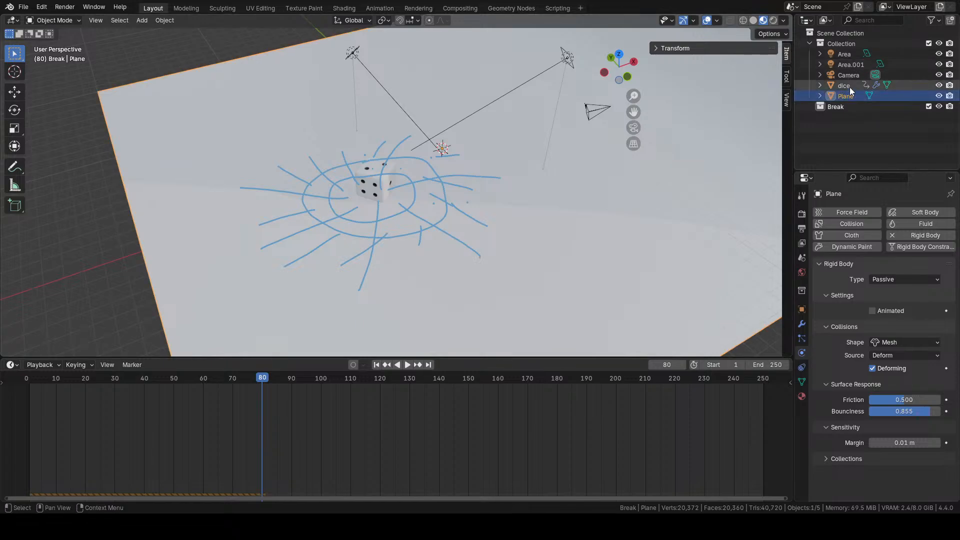
{"action": "left_click", "coordinate": [848, 95]}
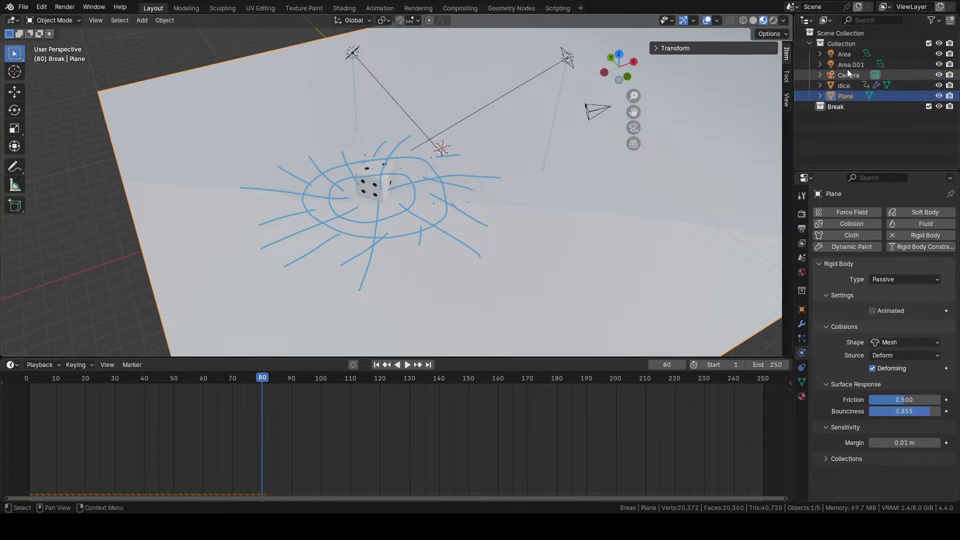
{"action": "left_click", "coordinate": [847, 67]}
{"action": "left_click", "coordinate": [845, 55]}
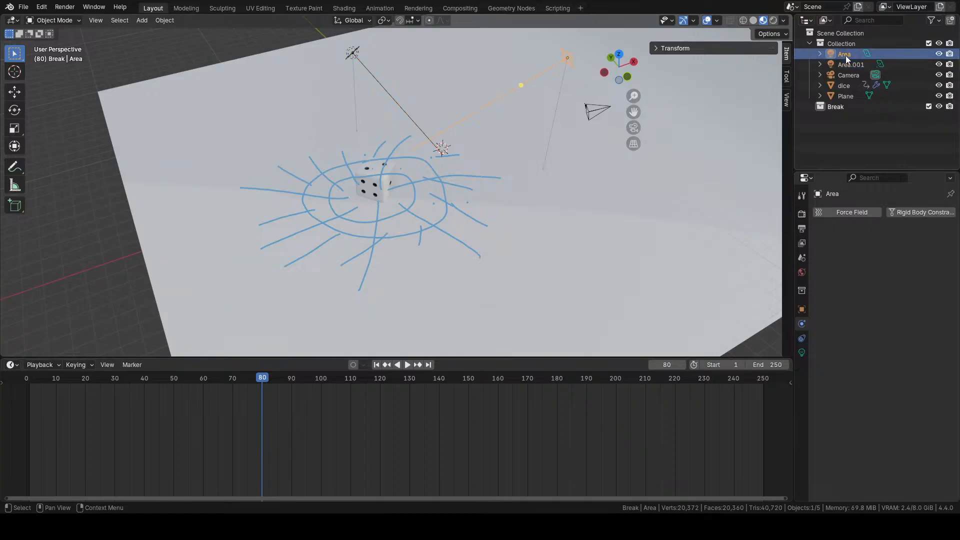
{"action": "left_click", "coordinate": [852, 95]}
{"action": "left_click", "coordinate": [852, 108]}
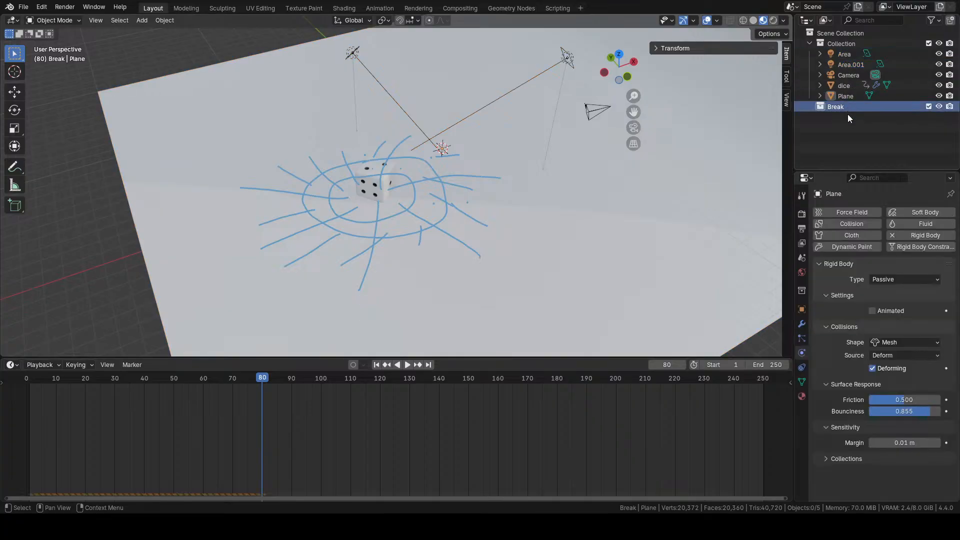
{"action": "scroll", "coordinate": [372, 88], "scroll_direction": "down", "scroll_amount": 4}
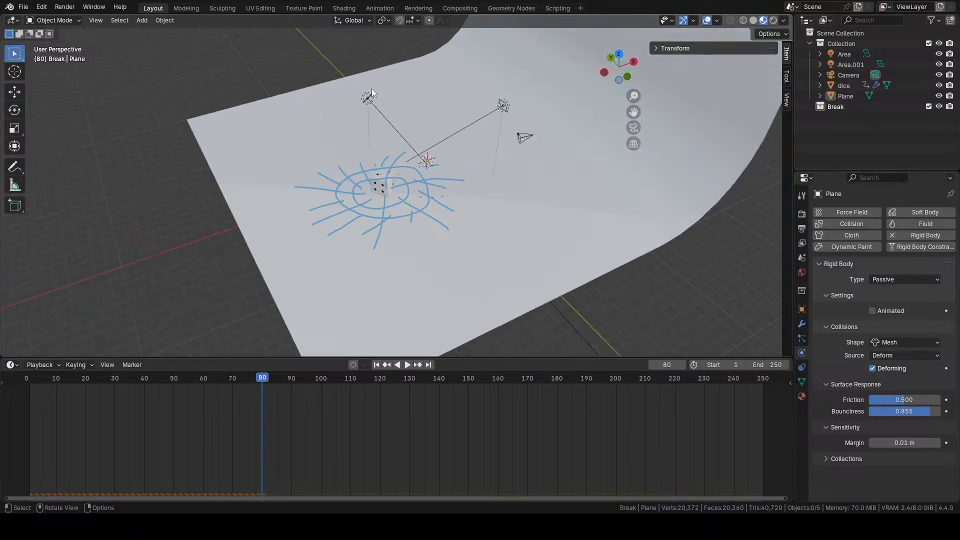
{"action": "scroll", "coordinate": [372, 89], "scroll_direction": "up", "scroll_amount": 4}
{"action": "left_click", "coordinate": [844, 108]}
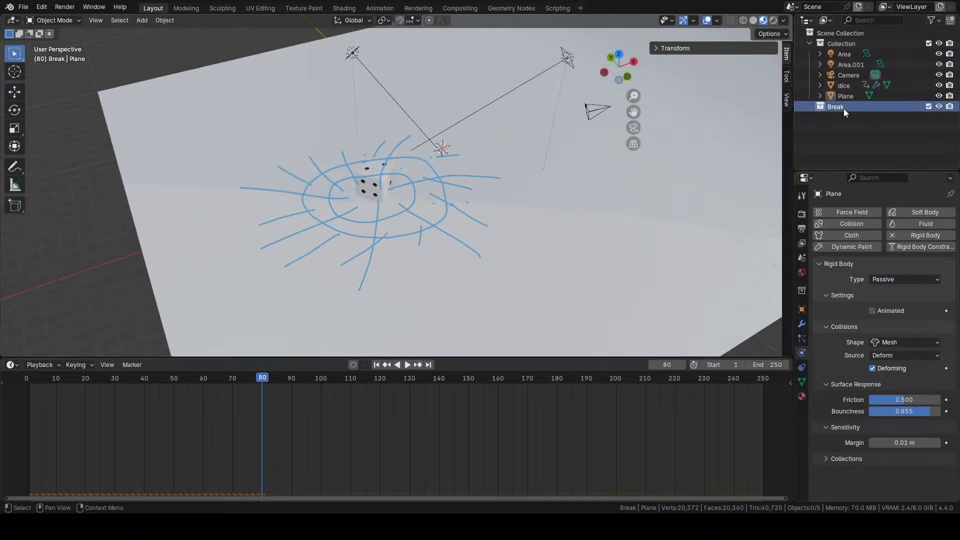
- Try Cell Fracture once more with a margin of 0.0001 and the mass mode set to Volume
{"action": "left_click", "coordinate": [166, 21]}
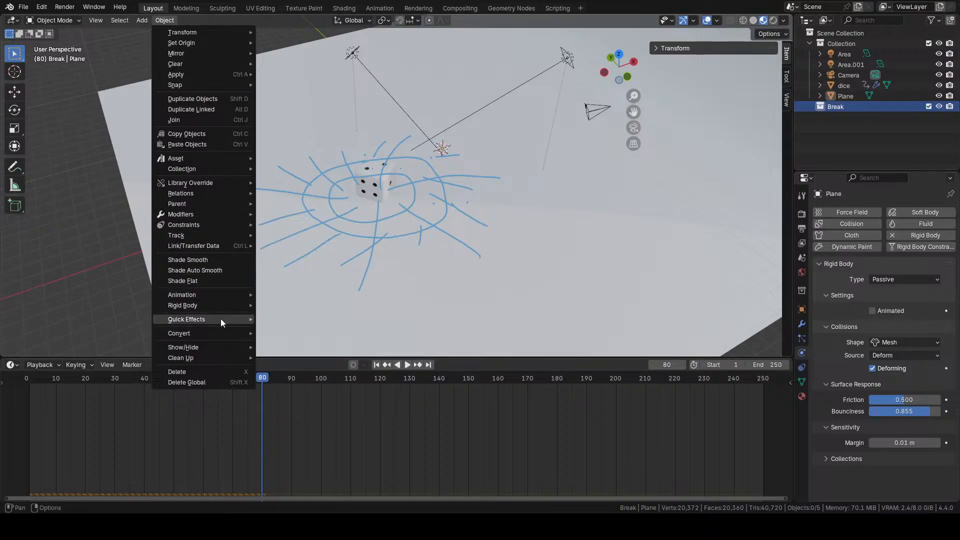
{"action": "mouse_move", "coordinate": [221, 320]}
{"action": "left_click", "coordinate": [316, 365]}
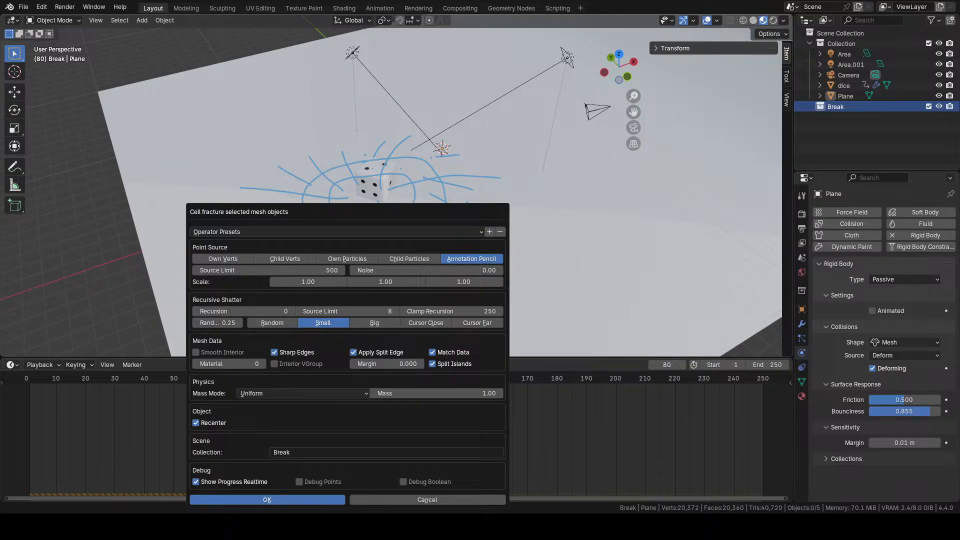
{"action": "left_click", "coordinate": [389, 364]}
{"action": "type", "text": "0.0001"}
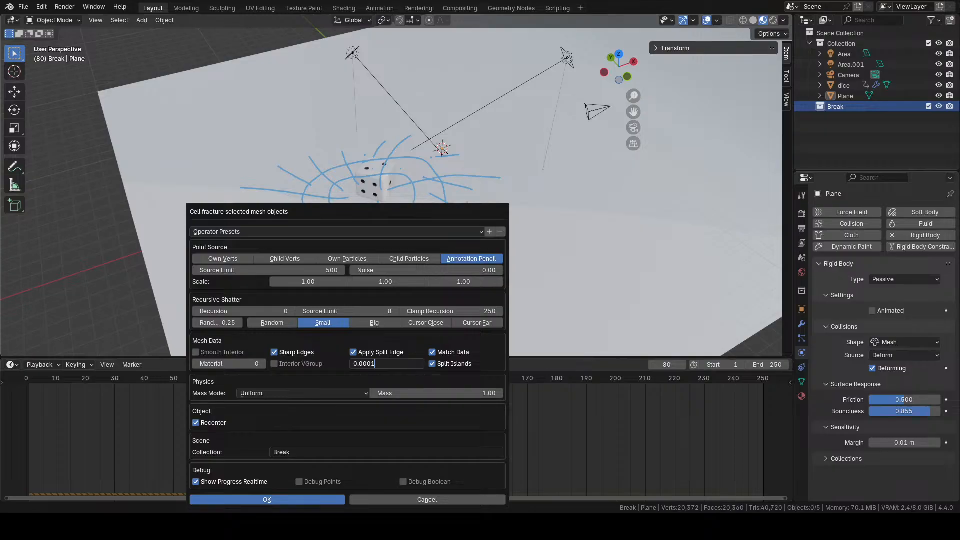
{"action": "left_click", "coordinate": [336, 393]}
{"action": "left_click", "coordinate": [316, 403]}
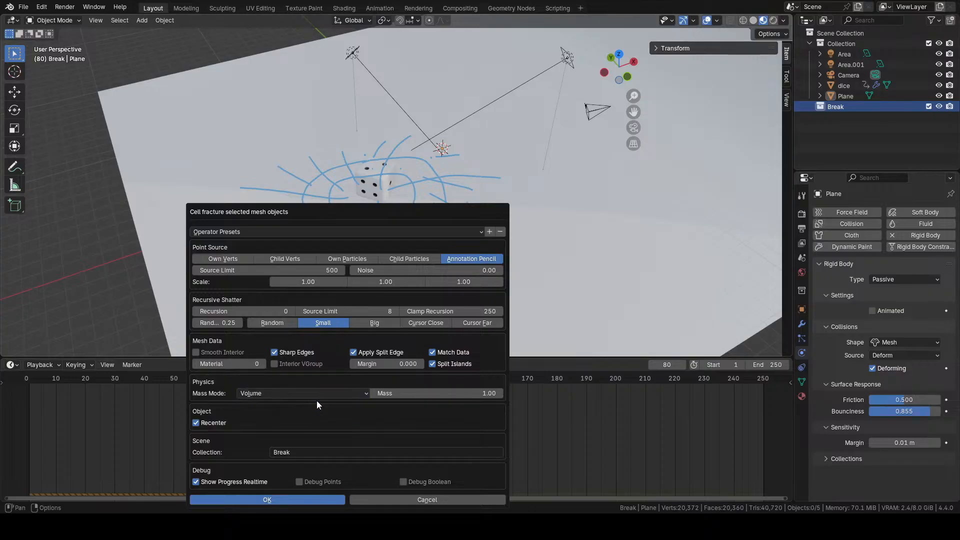
{"action": "left_click", "coordinate": [311, 499]}
- Play back the dice throw to check the backdrop, and return to frame 1
{"action": "middle_click_drag", "start_coordinate": [360, 305], "coordinate": [385, 244]}
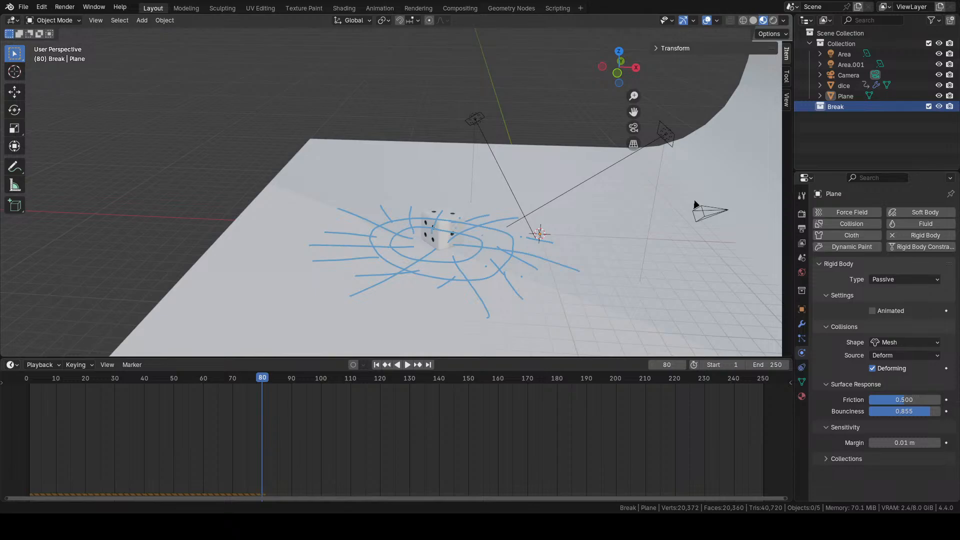
{"action": "middle_click_drag", "start_coordinate": [234, 174], "coordinate": [245, 171]}
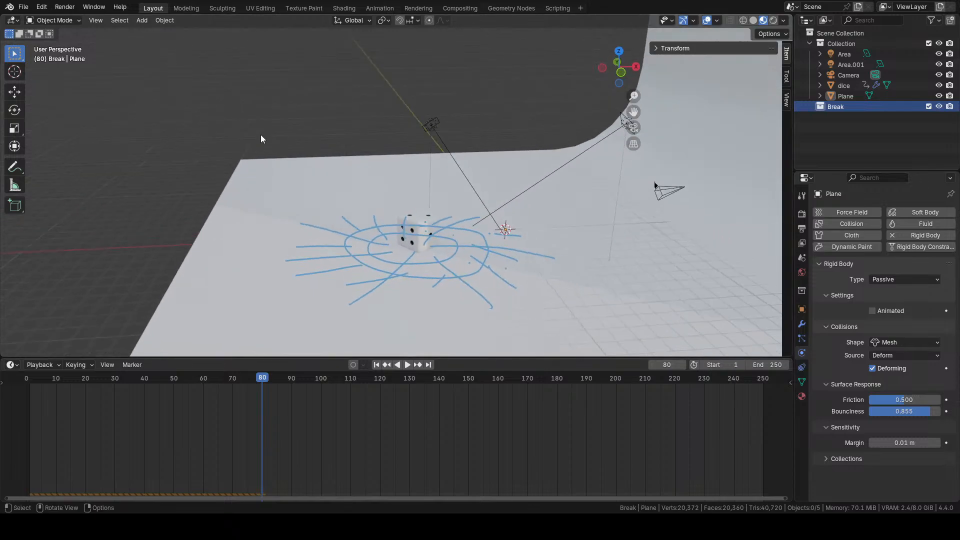
{"action": "left_click", "coordinate": [380, 365]}
{"action": "left_click", "coordinate": [407, 365]}
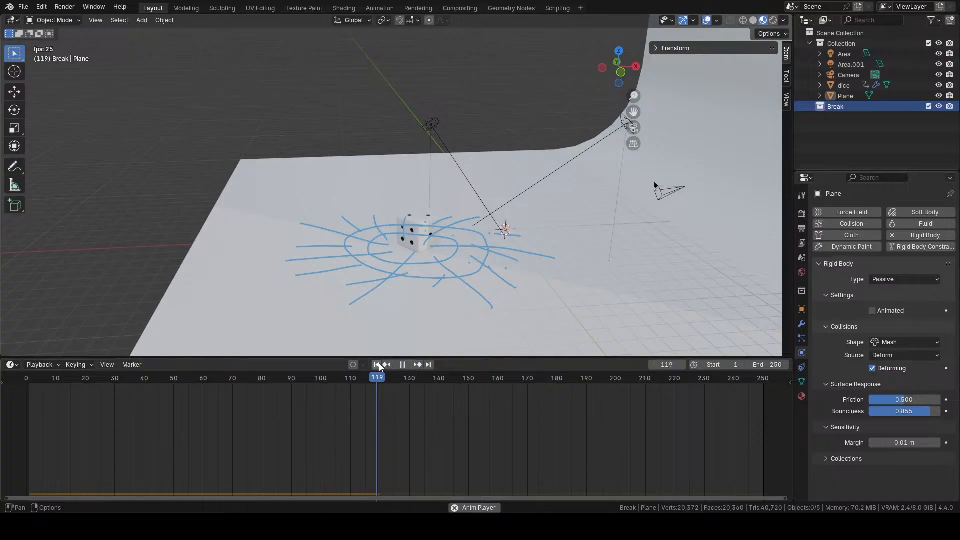
{"action": "left_click", "coordinate": [377, 365]}
{"action": "left_click", "coordinate": [397, 364]}
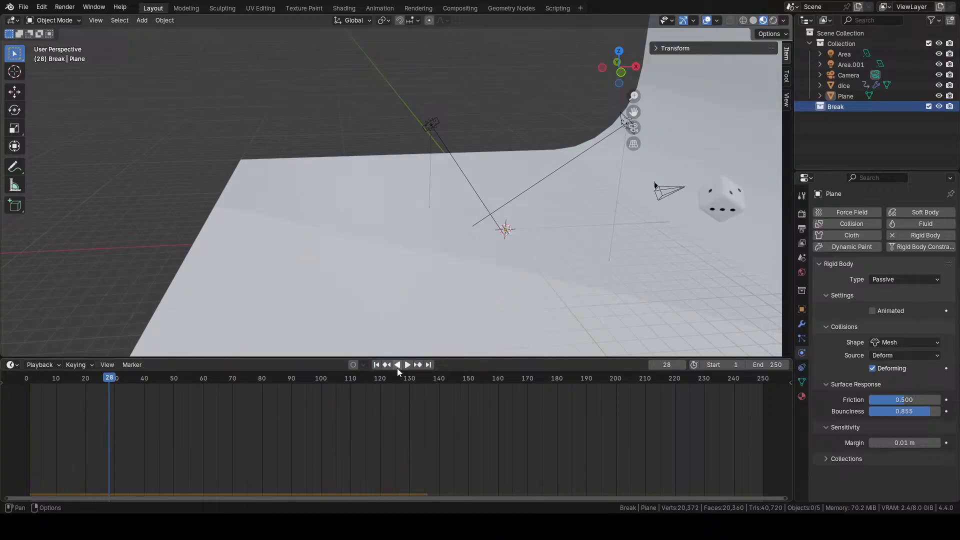
{"action": "left_click", "coordinate": [377, 364]}
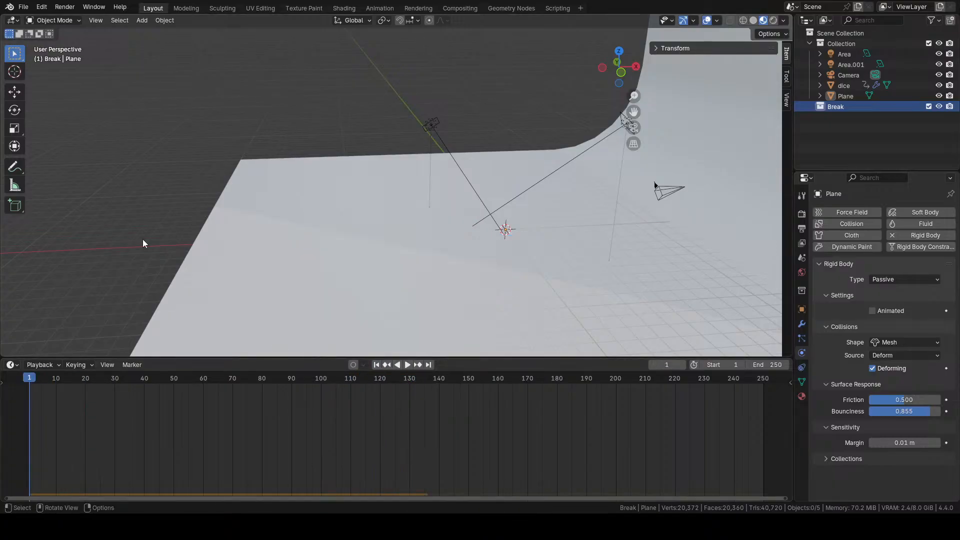
- Save the Blender file under its current name
{"action": "left_click", "coordinate": [25, 7]}
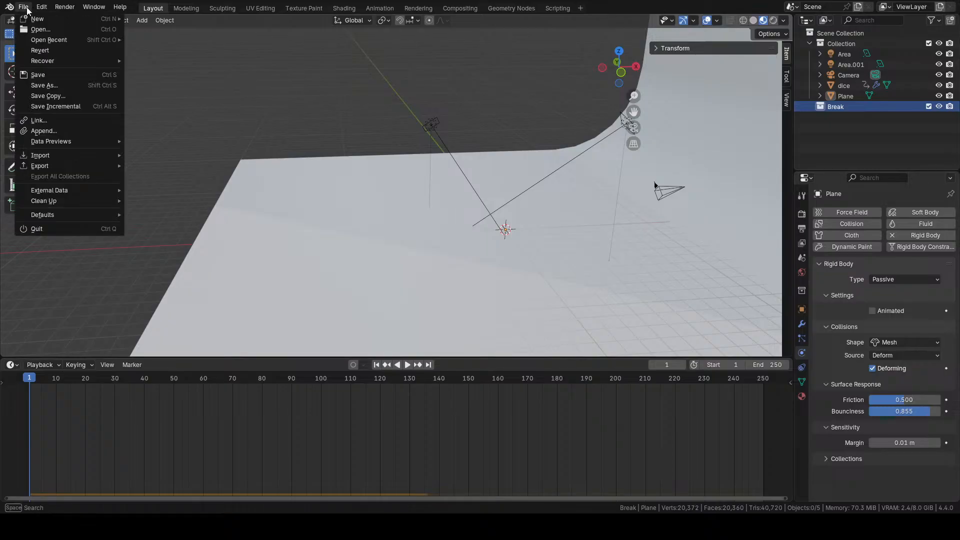
{"action": "left_click", "coordinate": [49, 76]}
{"action": "middle_click_drag", "start_coordinate": [260, 130], "coordinate": [267, 127]}
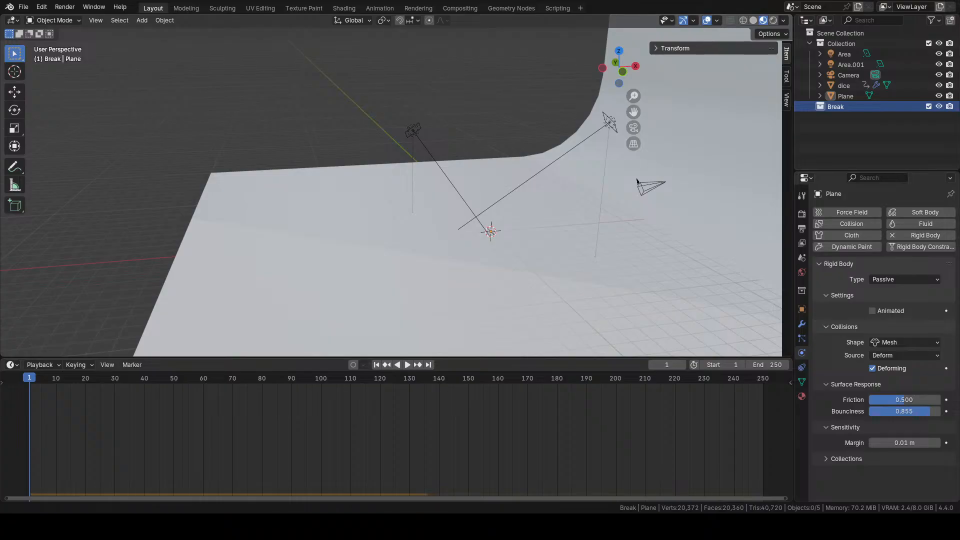
- Enter "та ну его..." as the search text for the plane's properties
{"action": "left_click", "coordinate": [872, 178]}
{"action": "type", "text": "та ну его"}
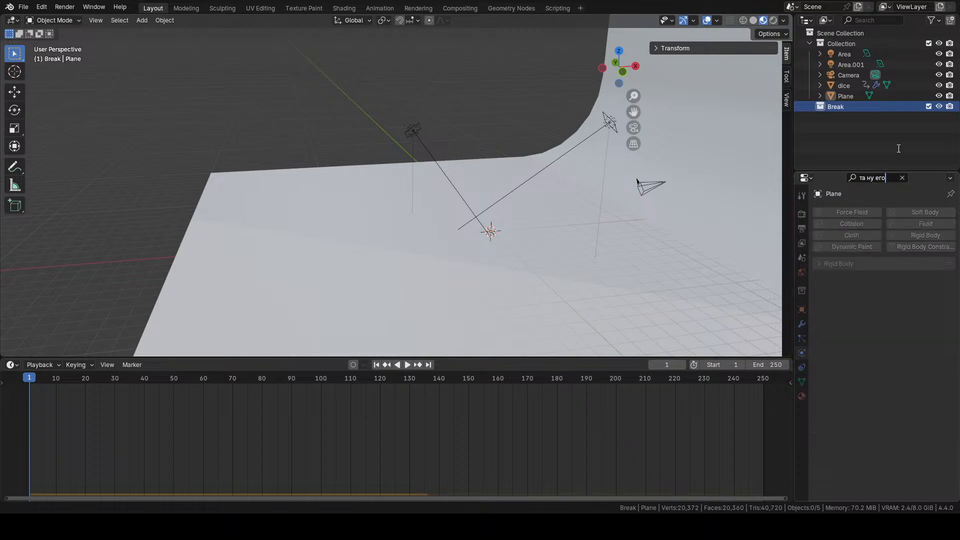
{"action": "type", "text": "..."}
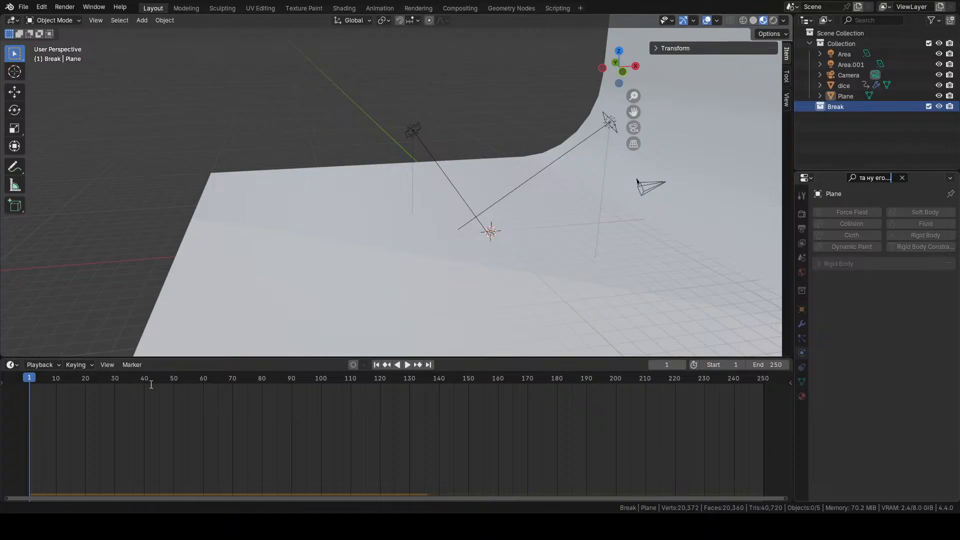